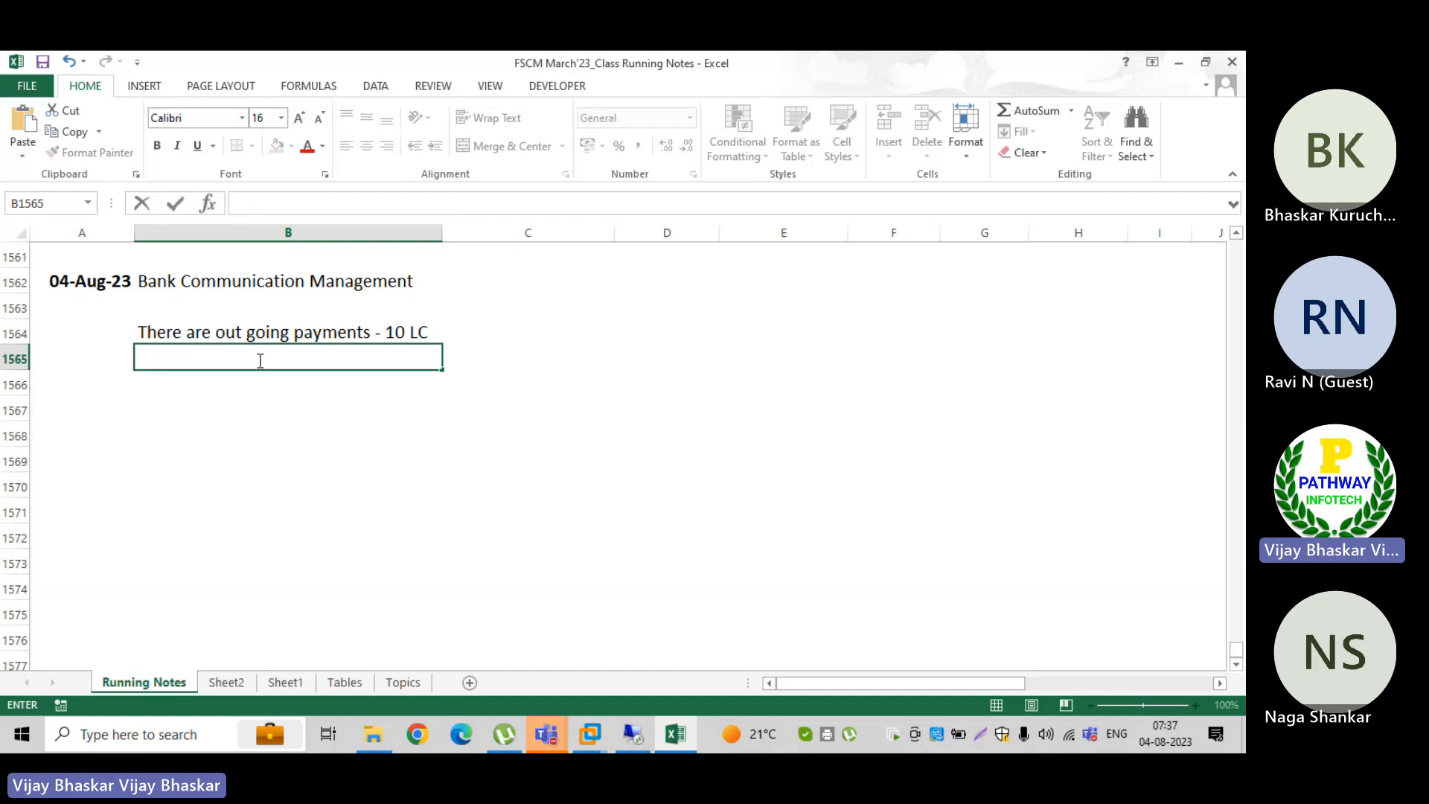
Step: Enter "The payments has to be approved by authrized persons and should sent to bank" in cell B1565
click(112, 390)
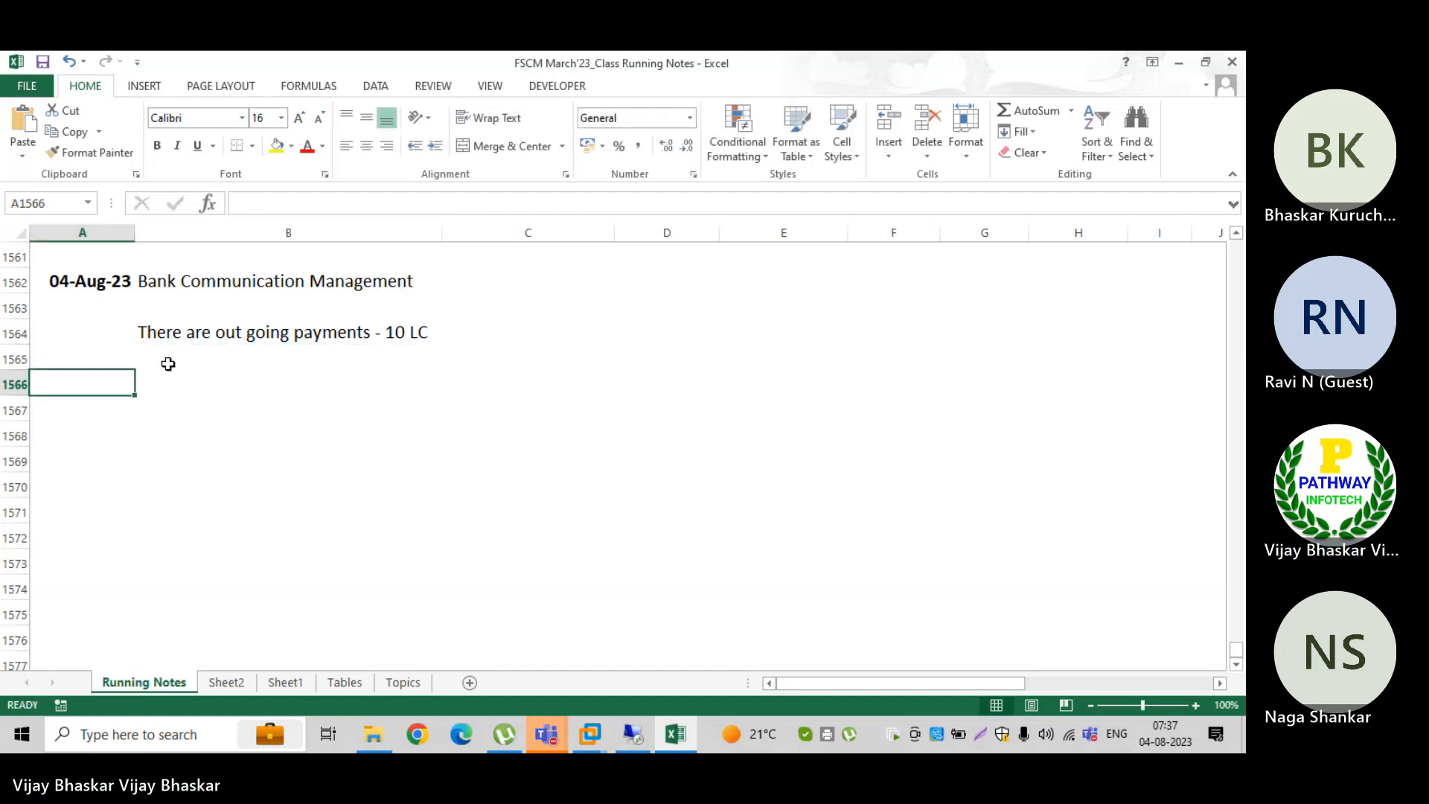
click(161, 360)
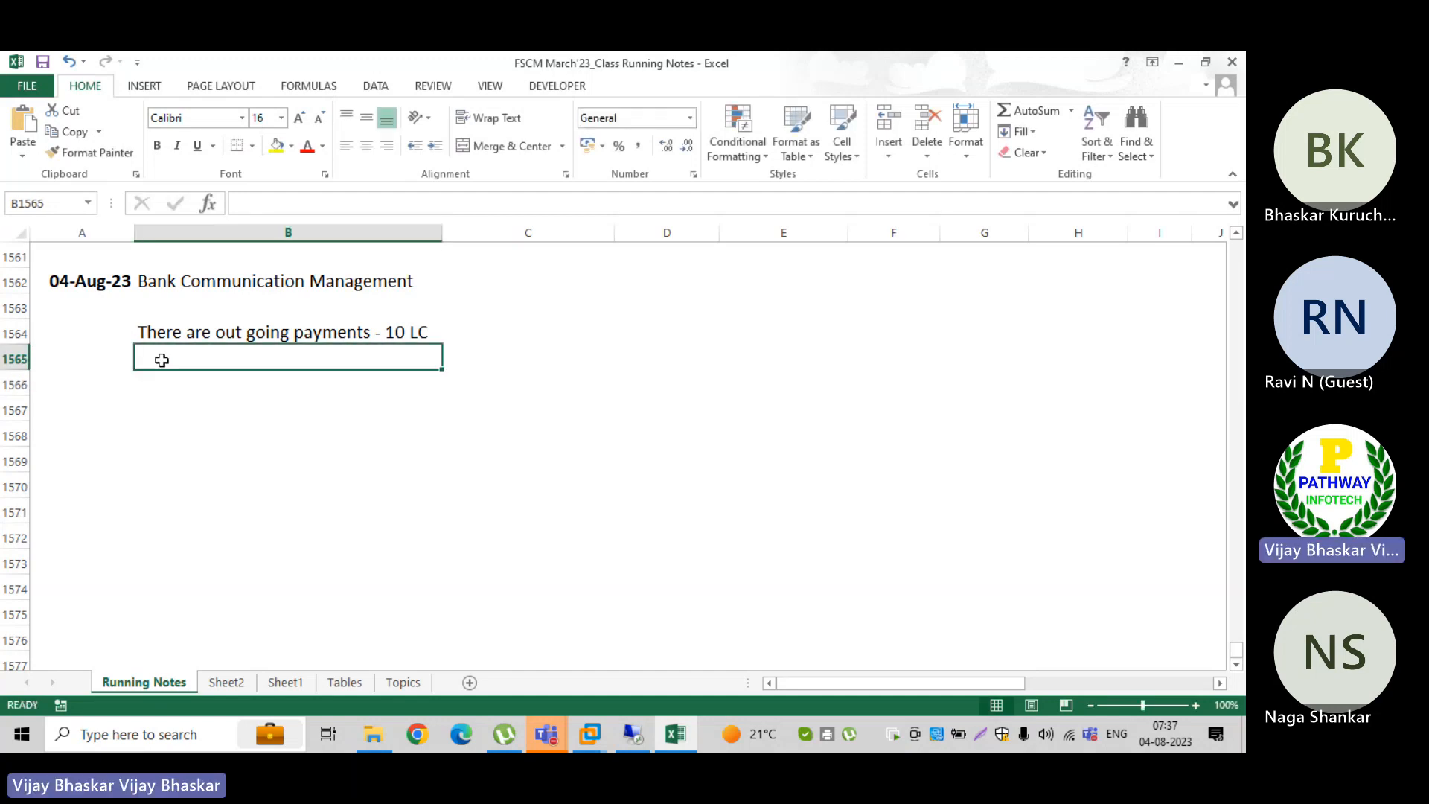
text(The payments)
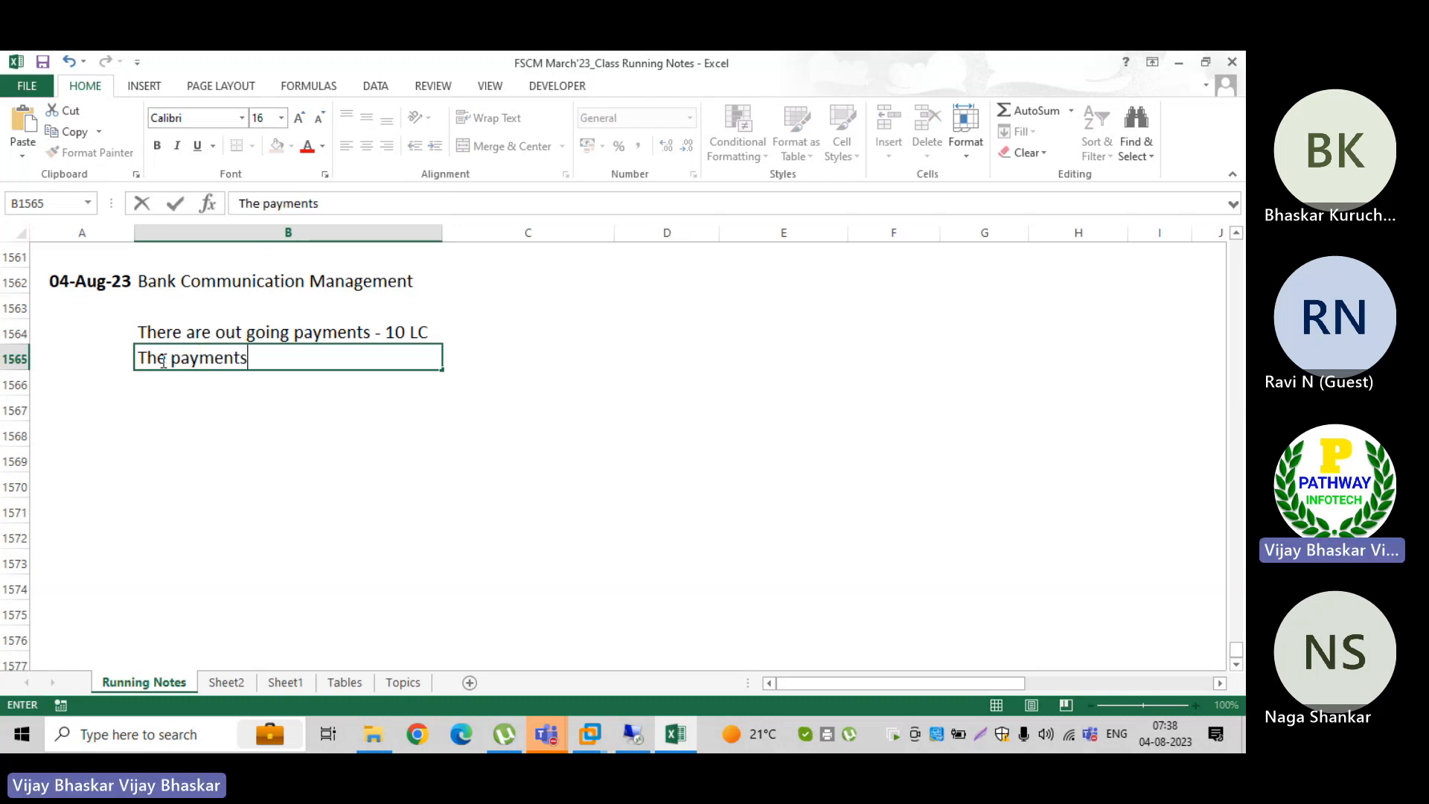
text( has to g)
key(BackSpace)
text(be )
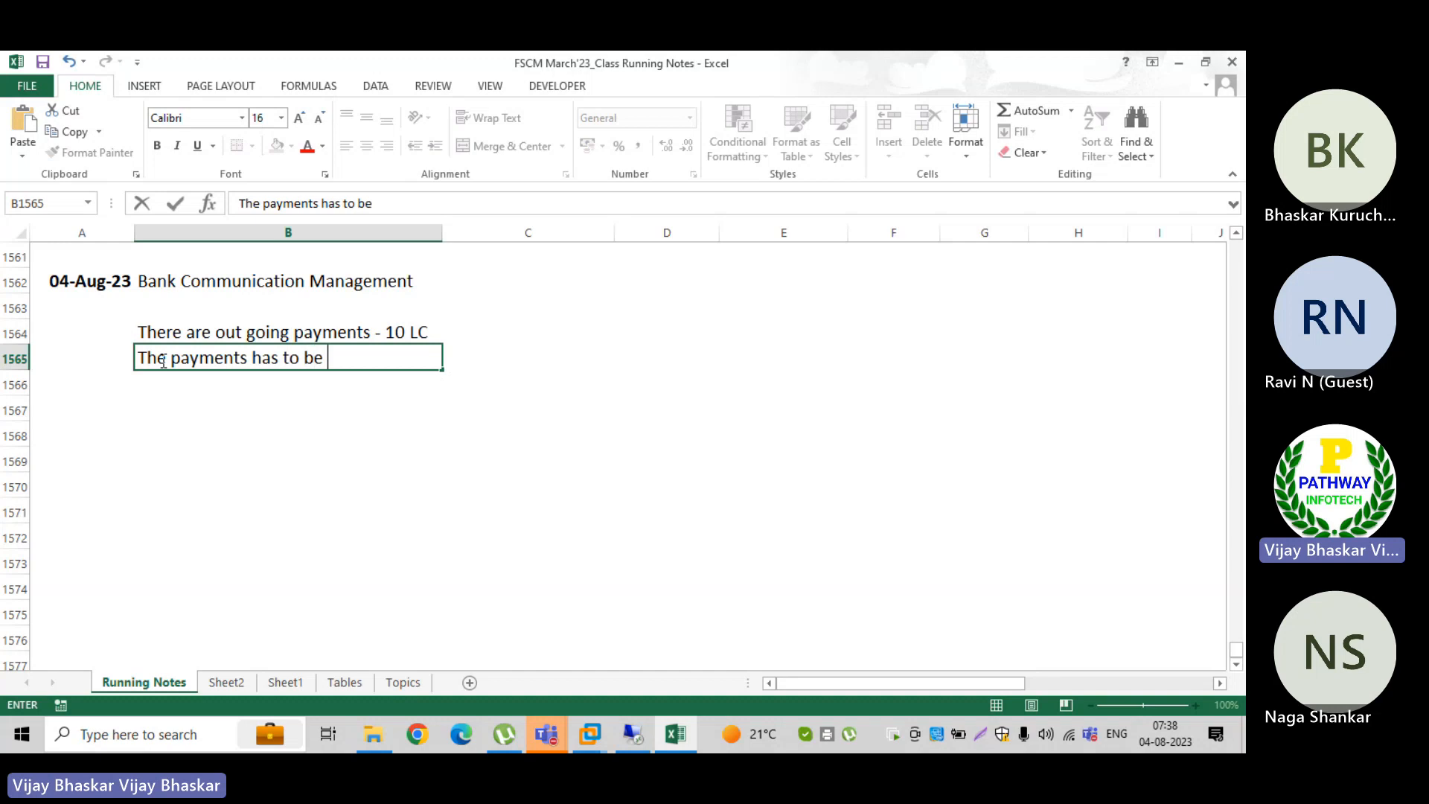
text(approved by )
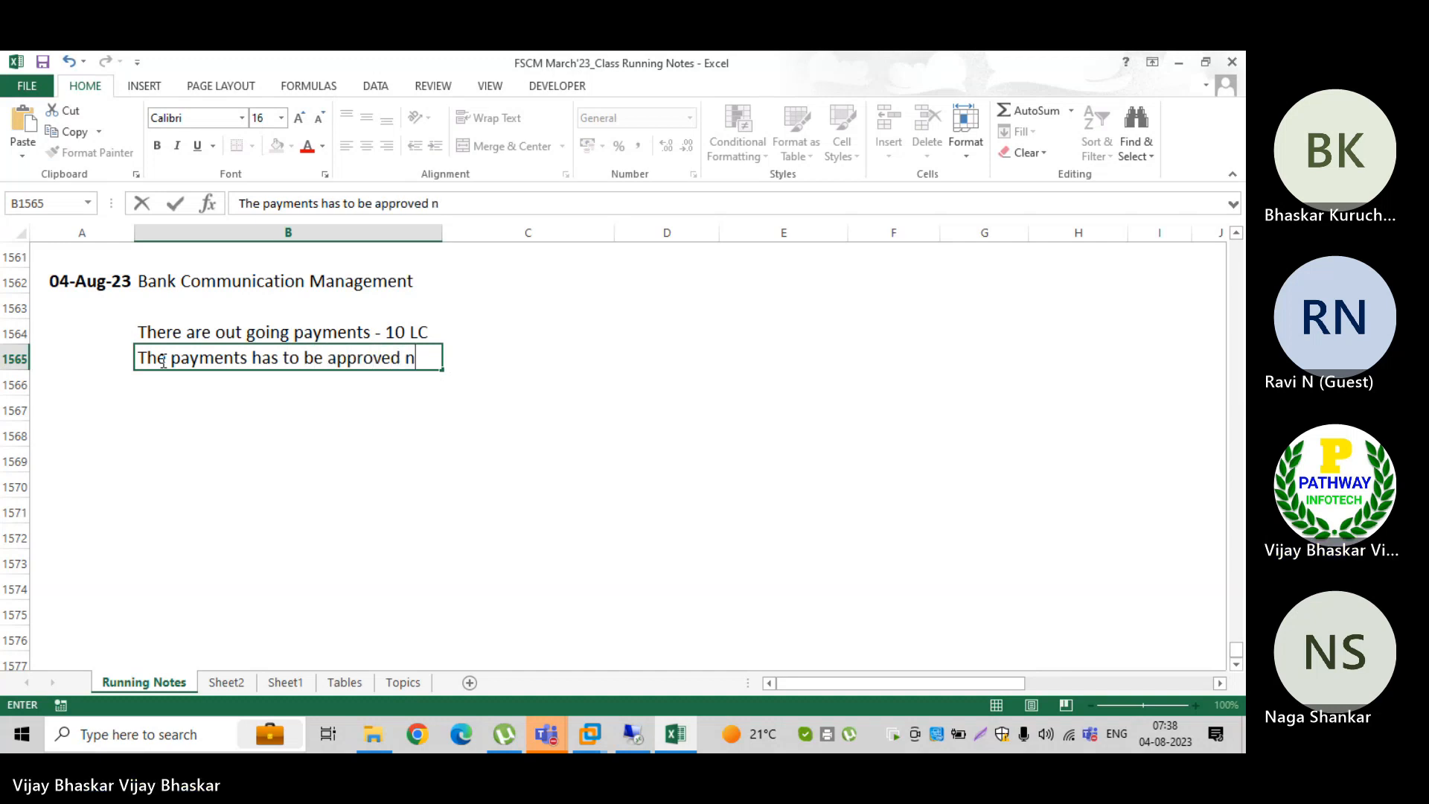
text(au)
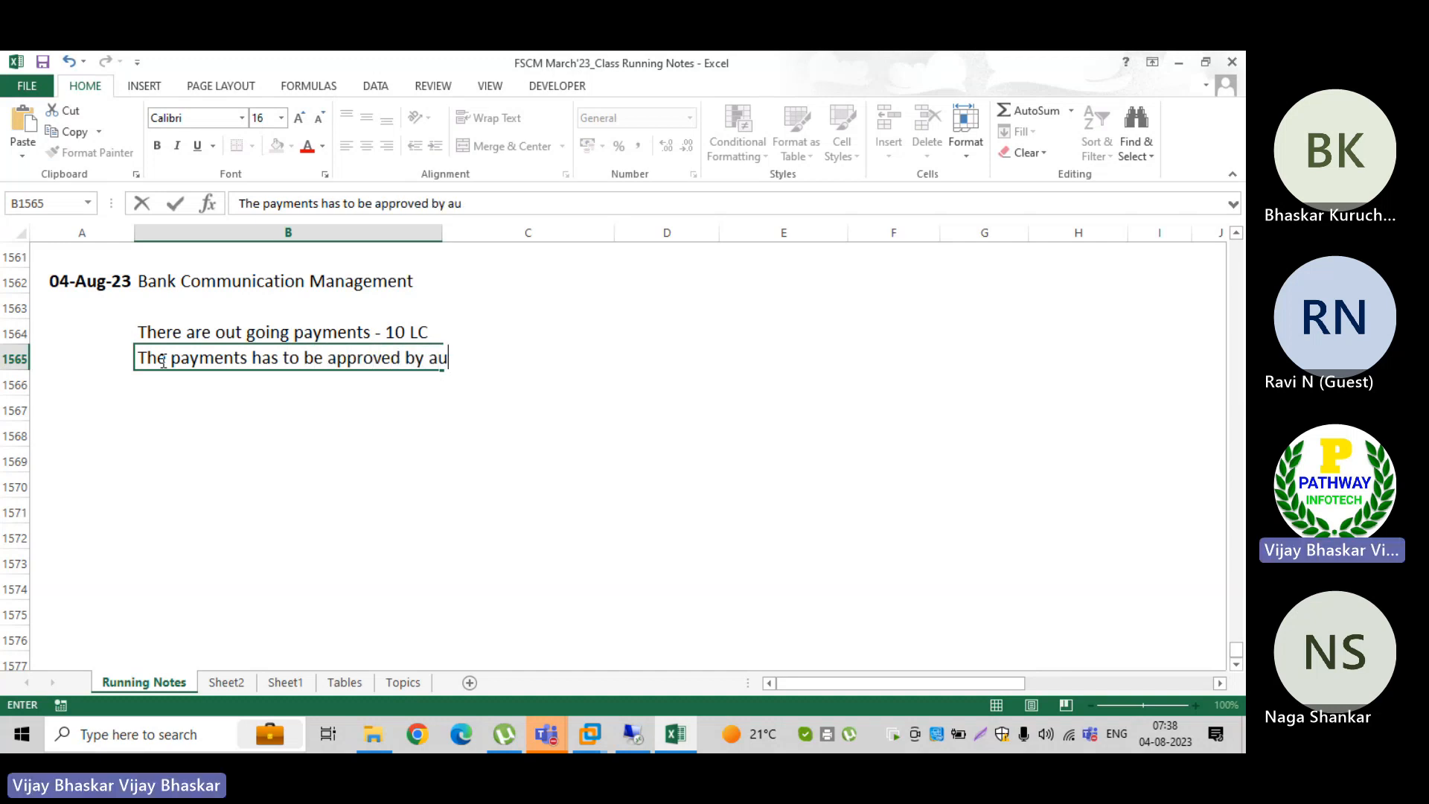
text(thrized )
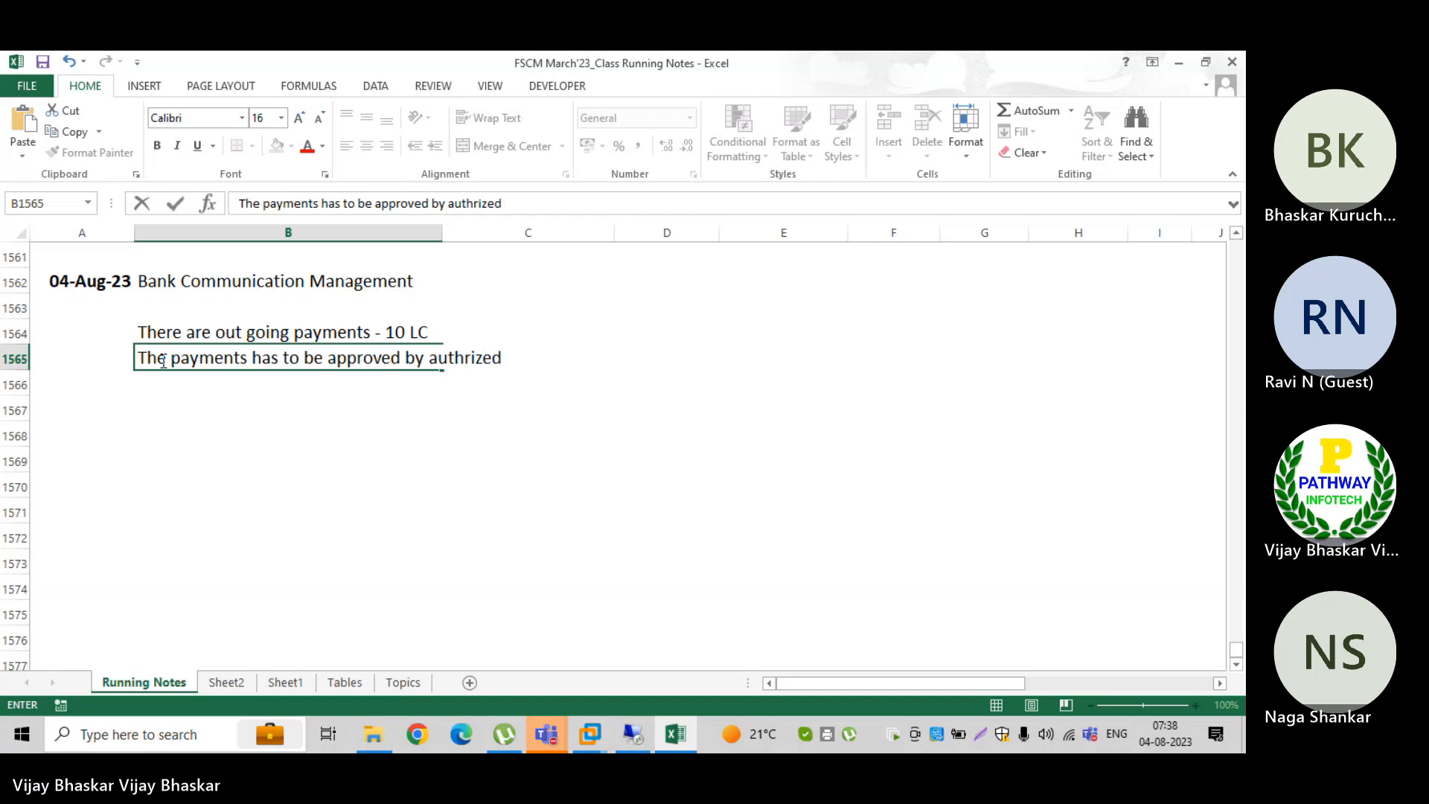
text(persons and shou)
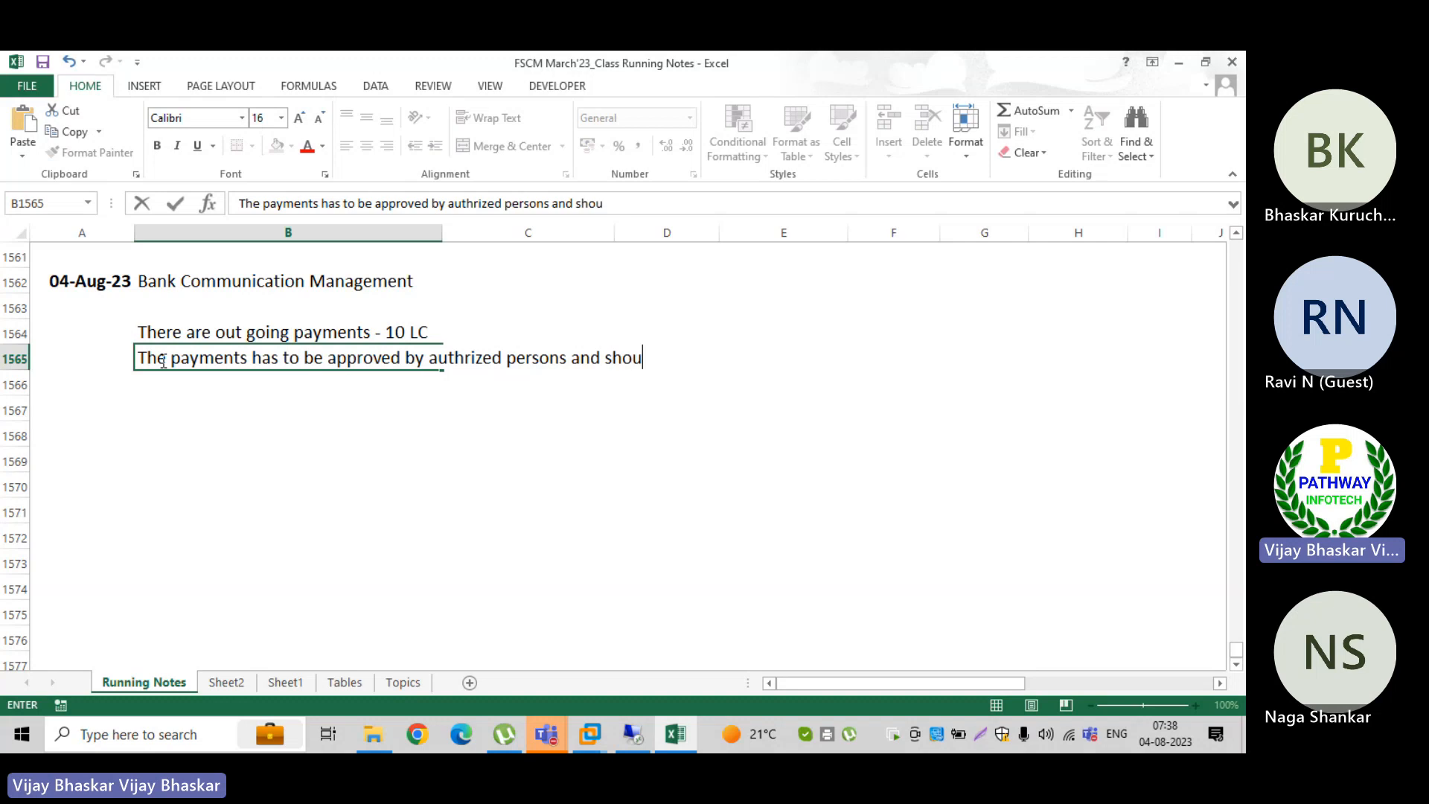
text(ld sent to bank)
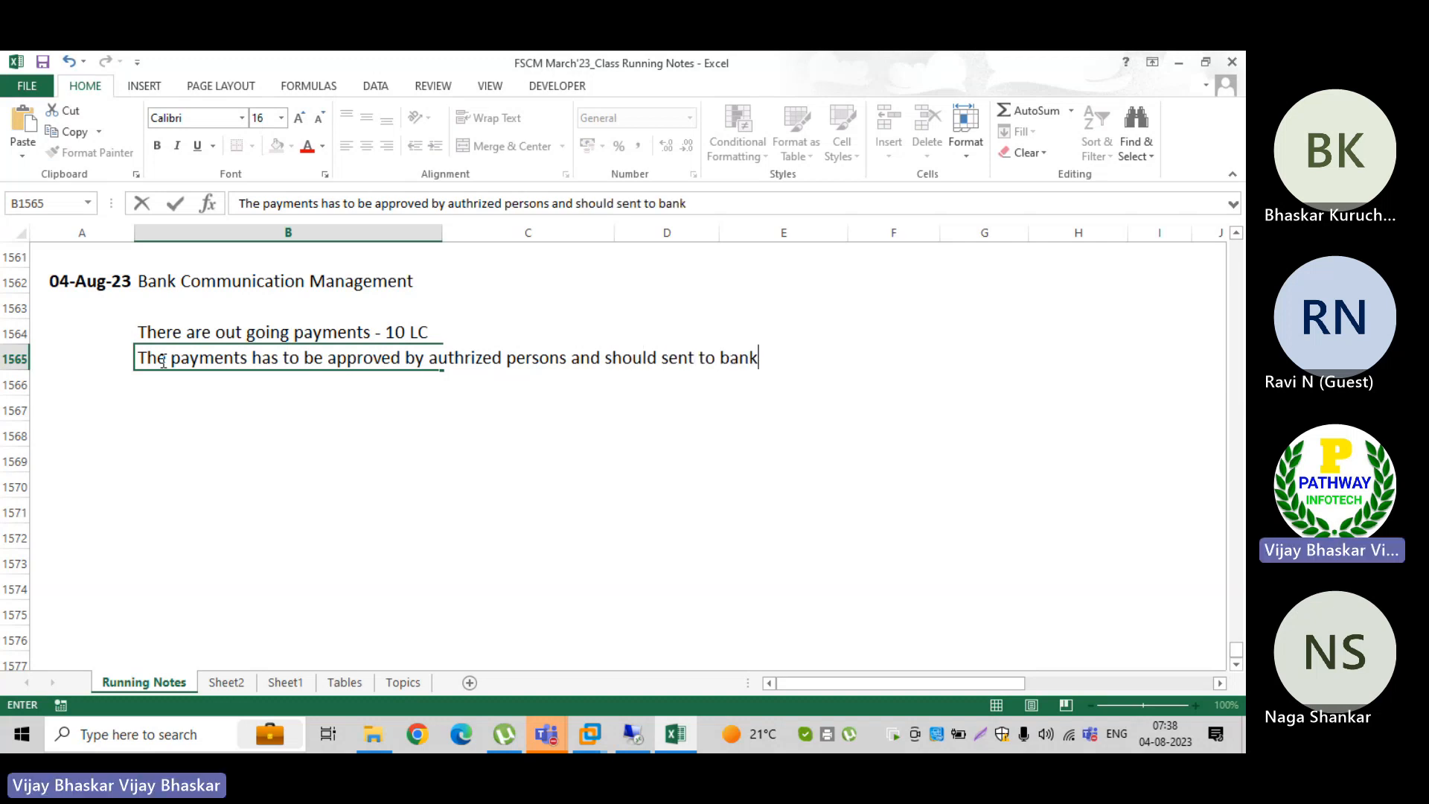
key(Return)
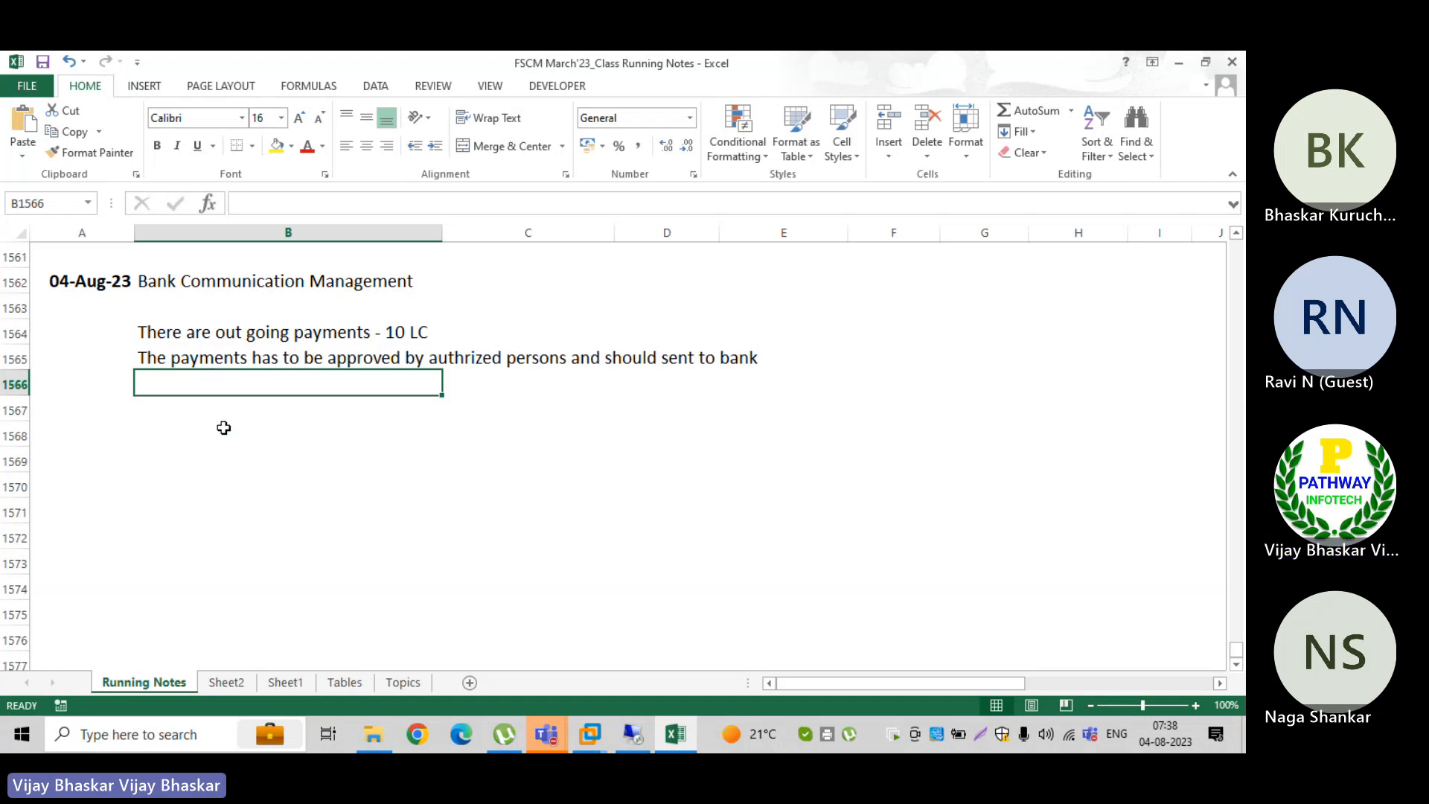
key(Return)
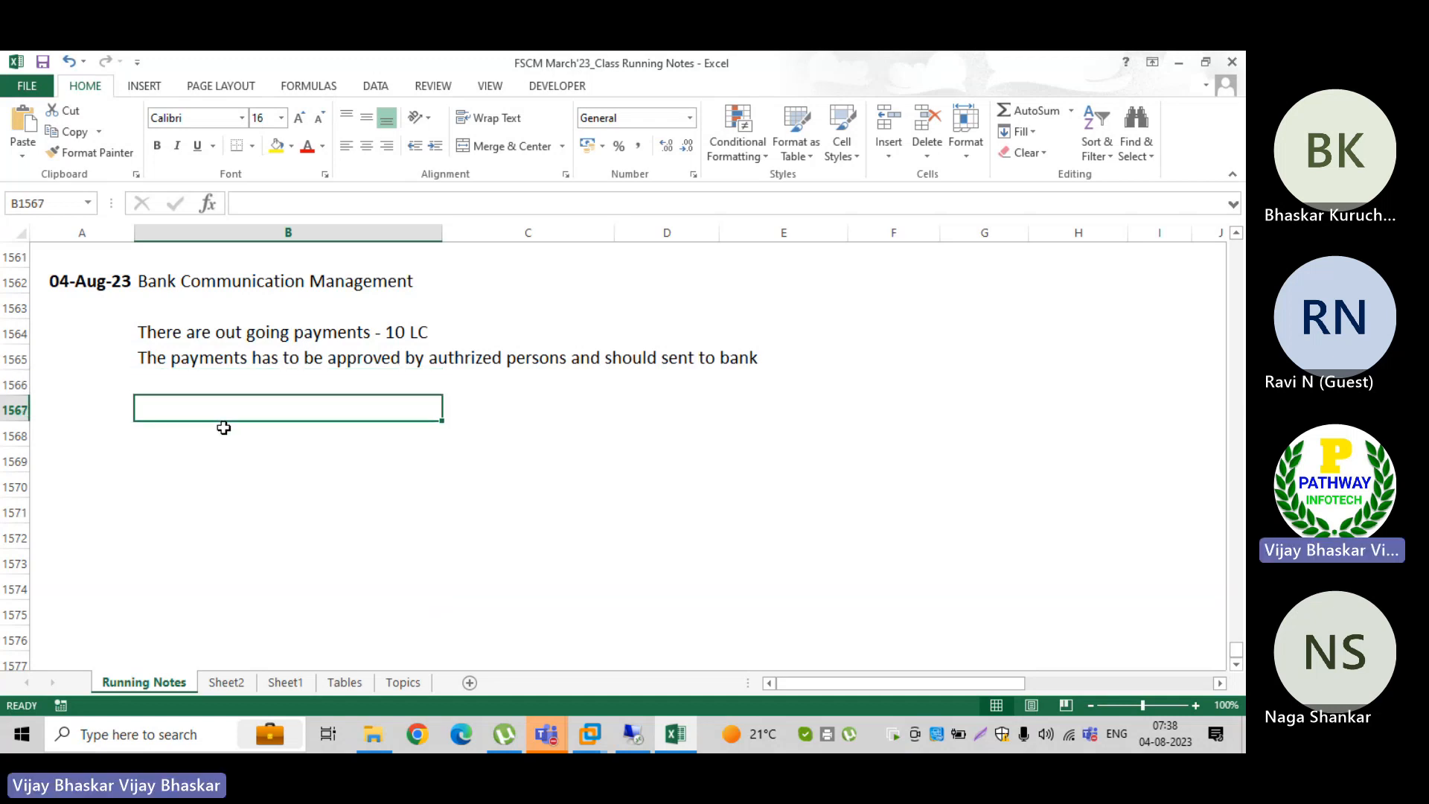
text(APp)
key(BackSpace)
key(BackSpace)
key(BackSpace)
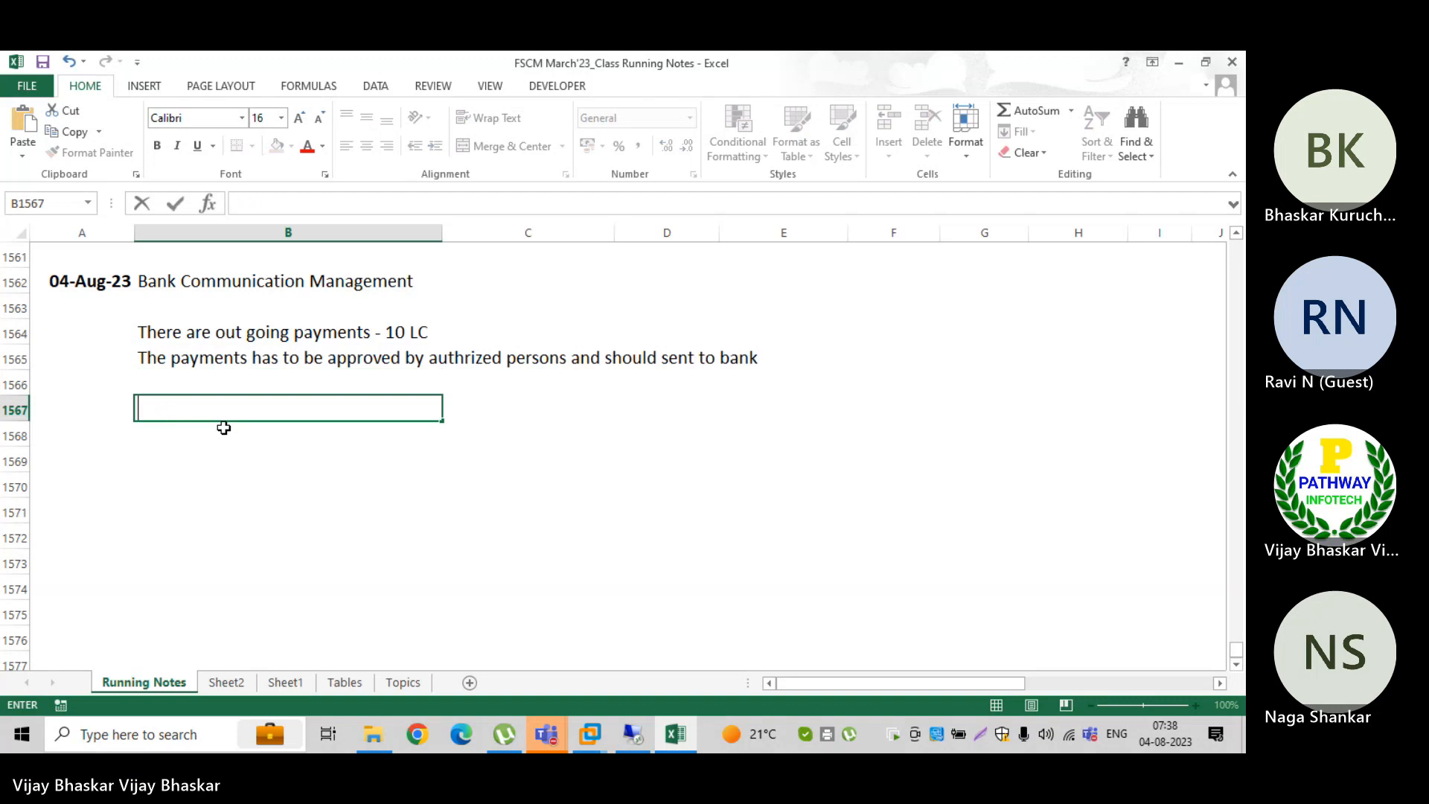
click(108, 400)
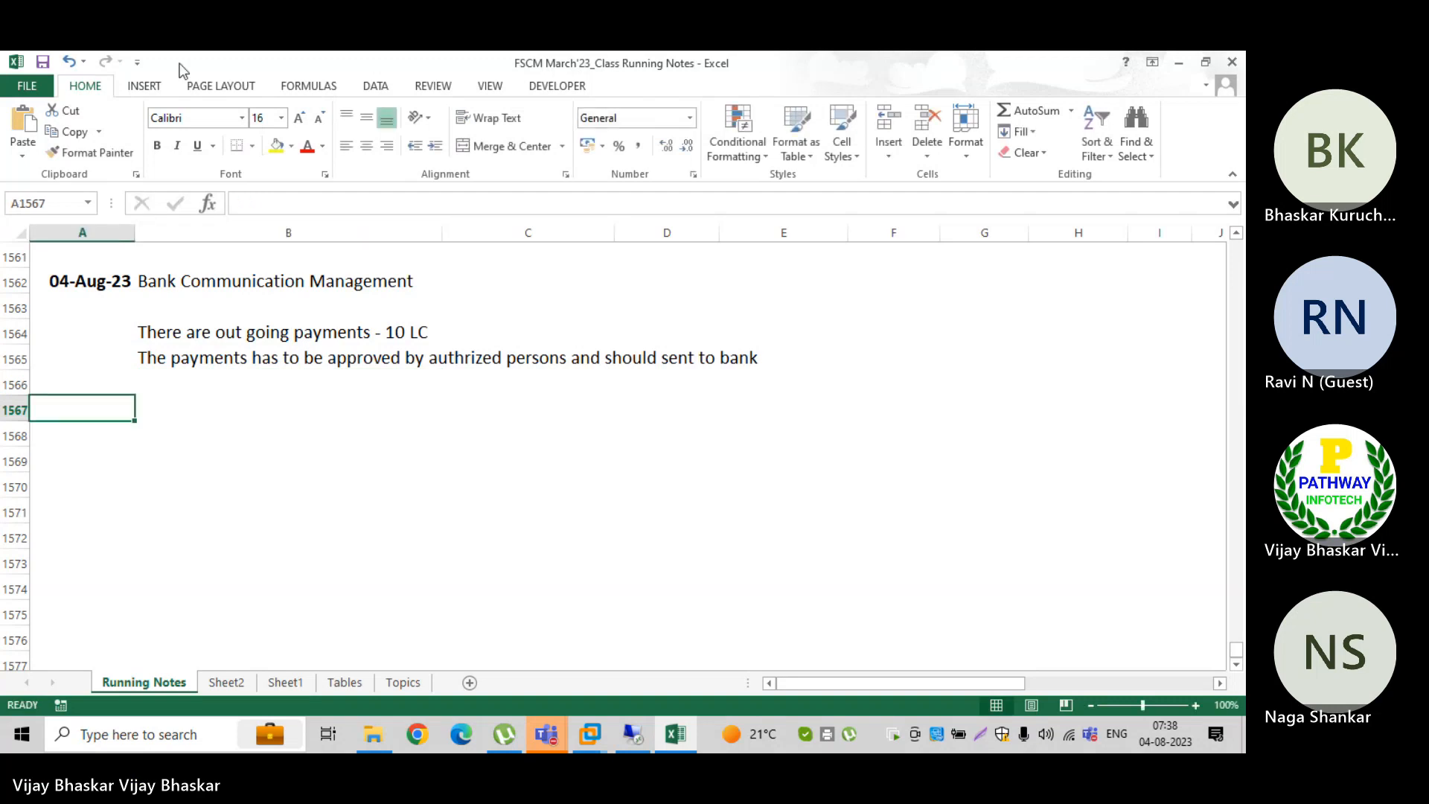
Step: Draw a rectangle about 1.6 cm high and 4.1 cm wide below the payment notes in column B
click(142, 84)
click(282, 110)
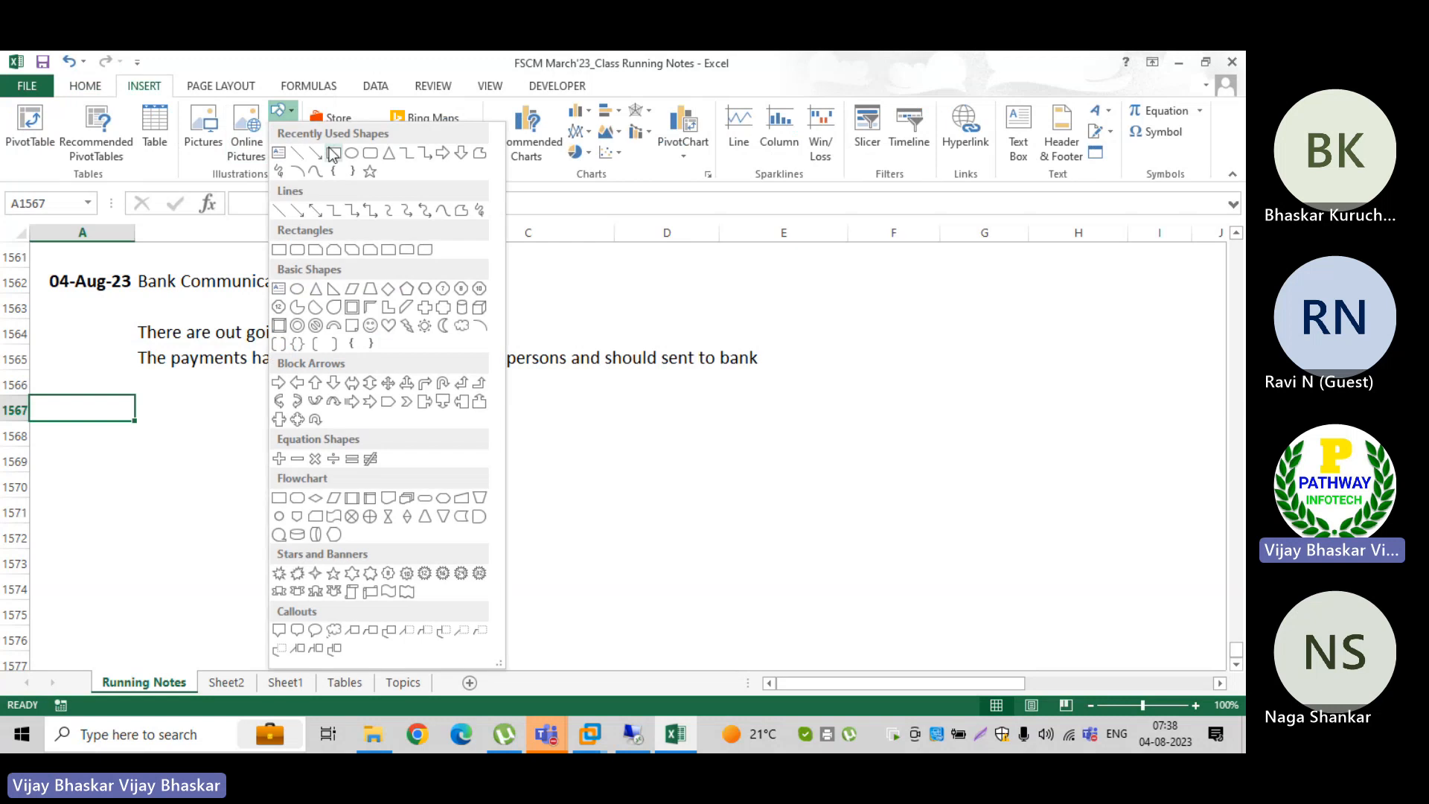
click(333, 153)
drag(292, 405, 433, 460)
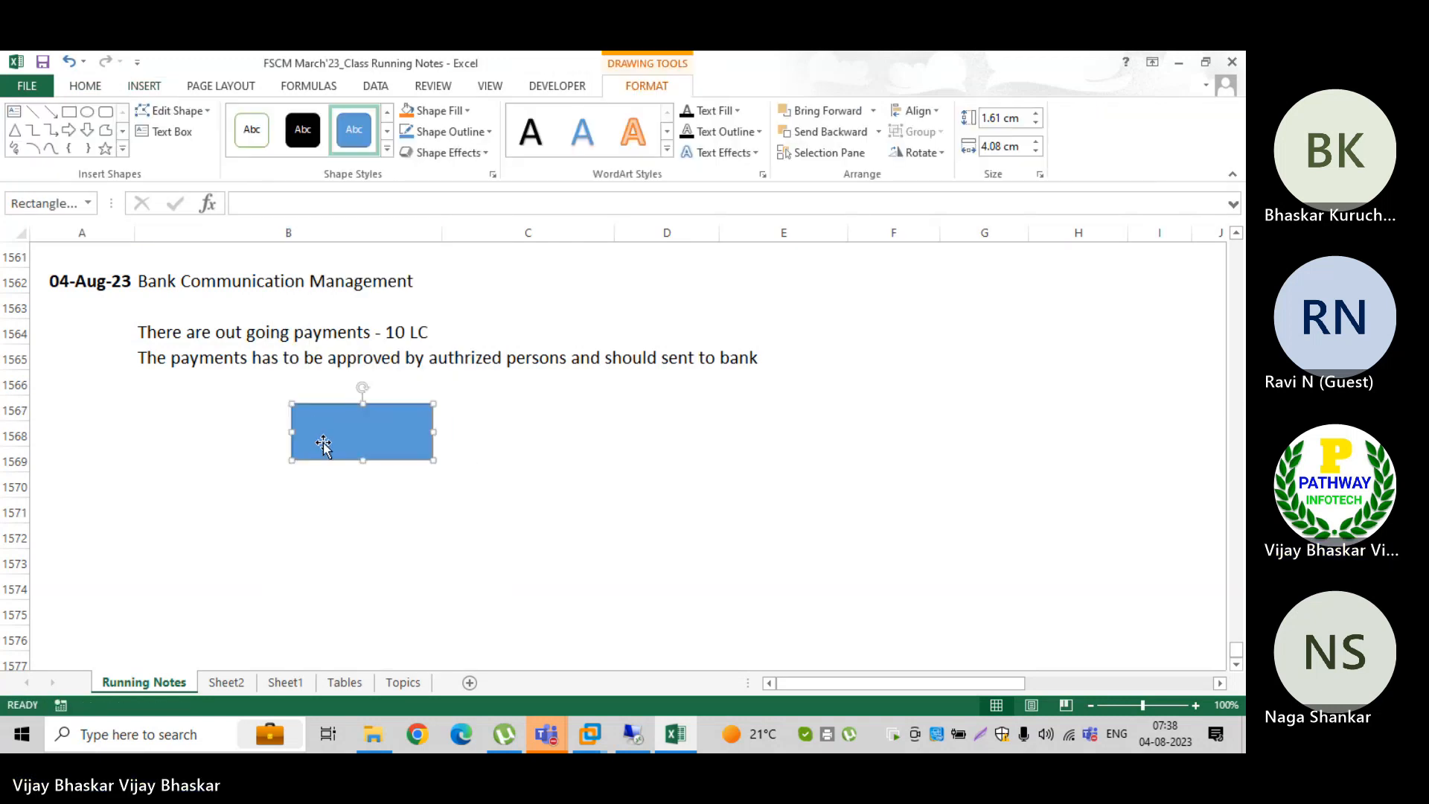
Step: Label the rectangle with "Lavel -01" on one line and "Key users" on the line below
right_click(323, 442)
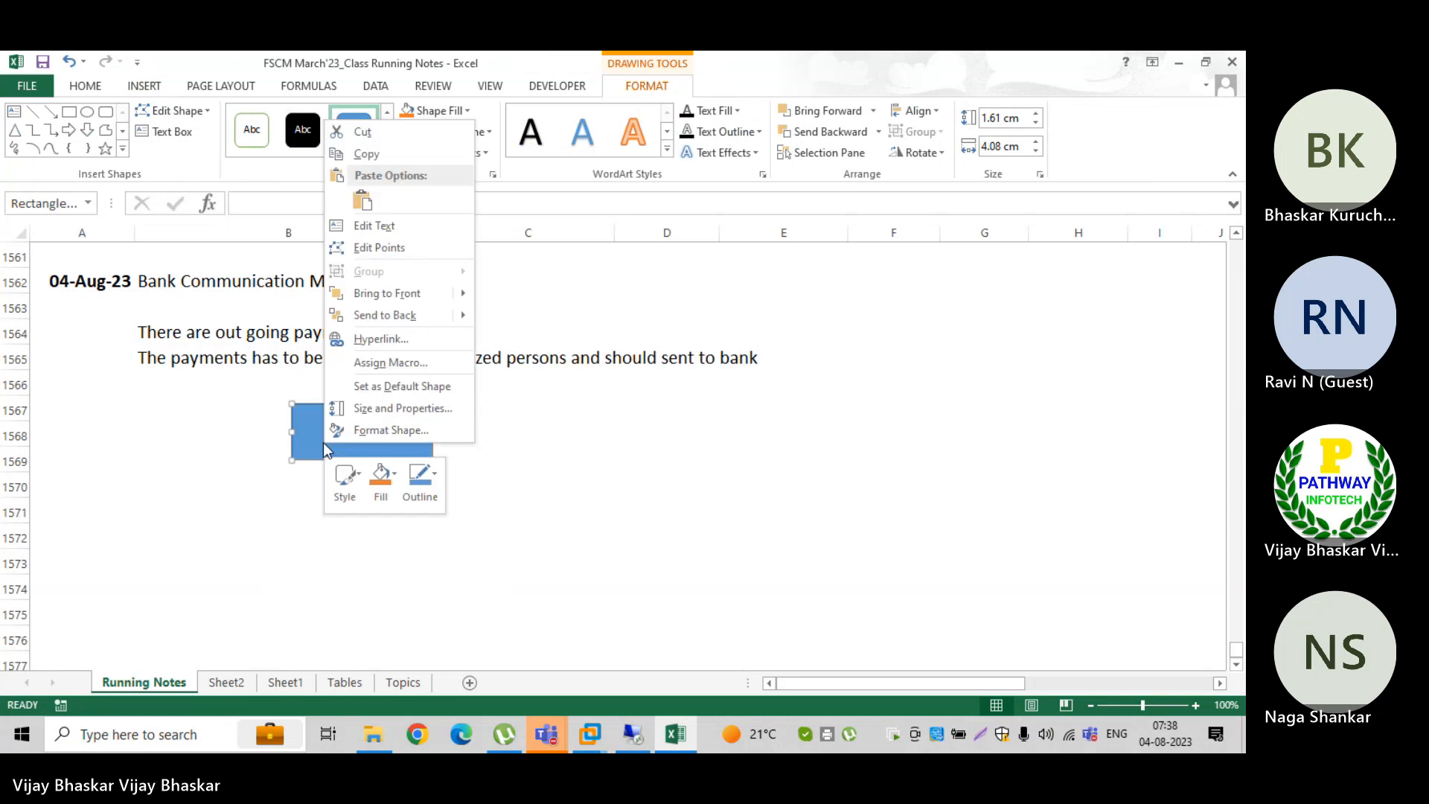
click(374, 225)
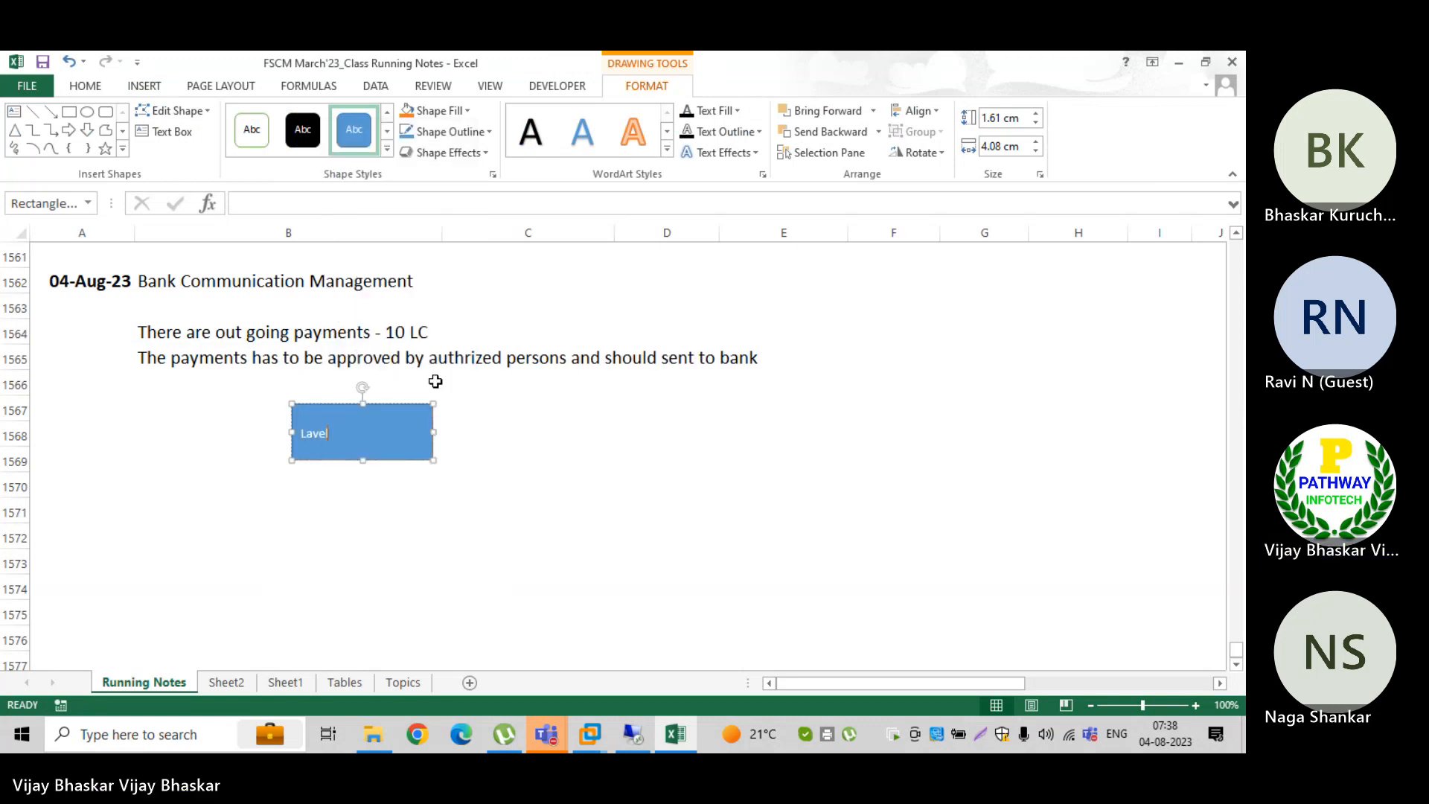
text(Lavel -01)
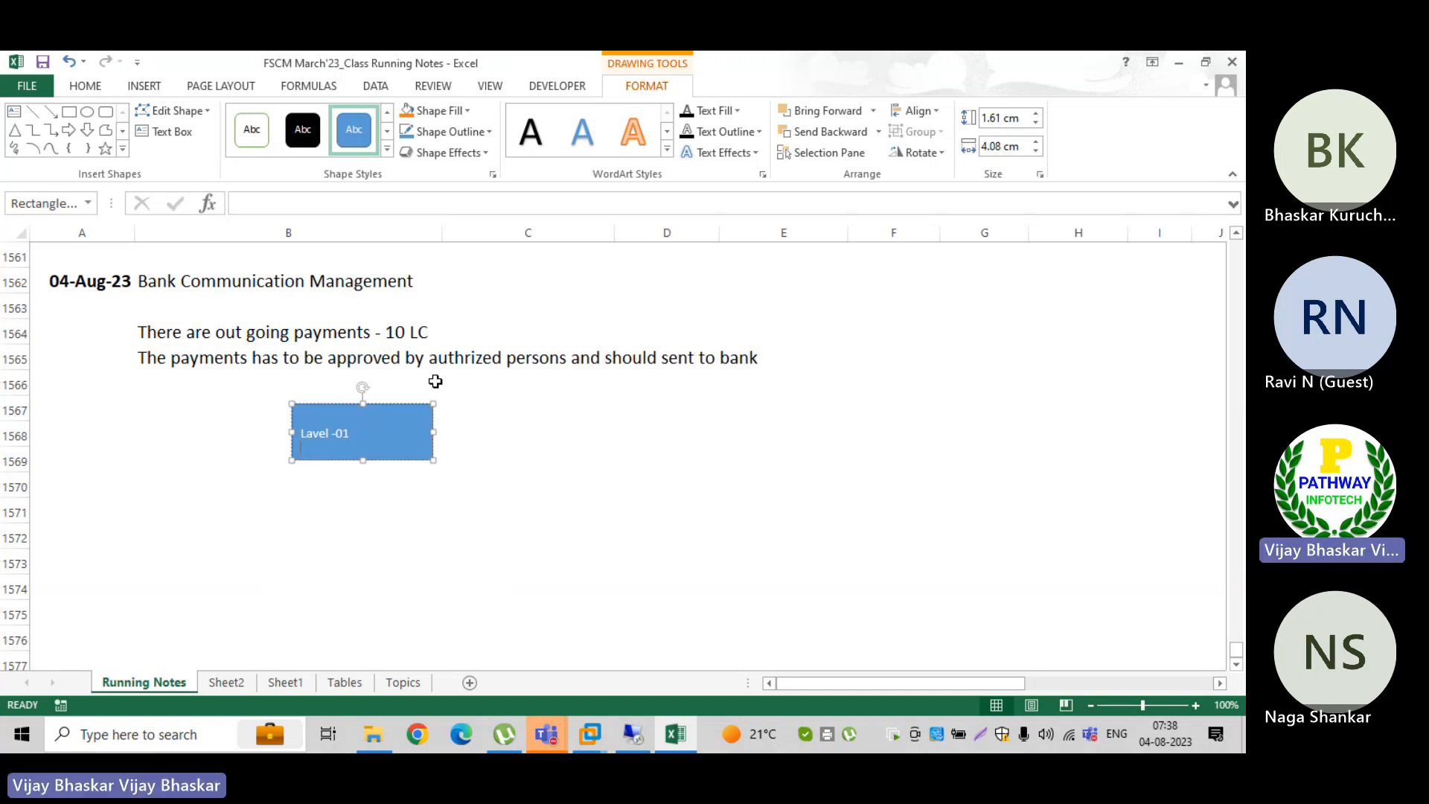
key(BackSpace)
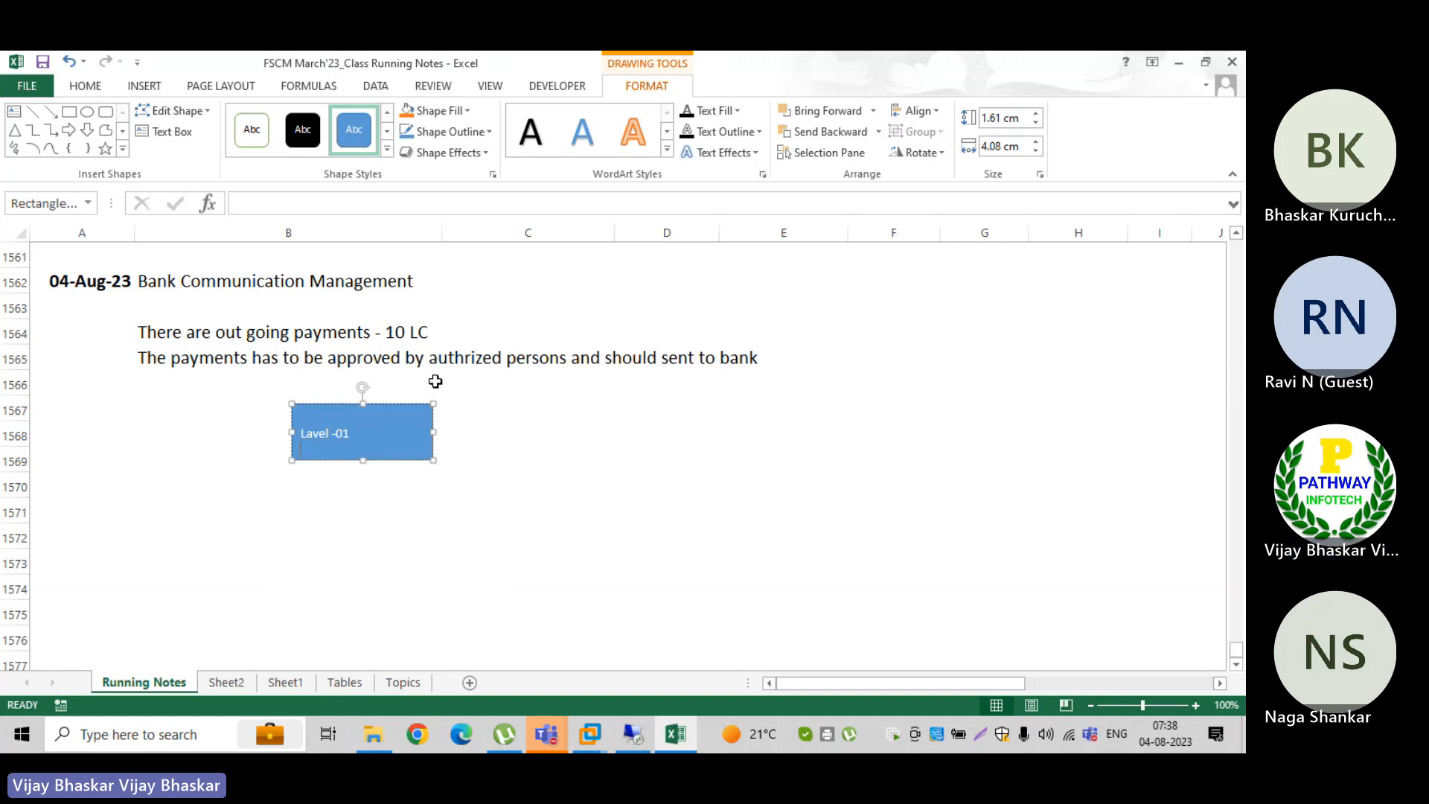
text(Key)
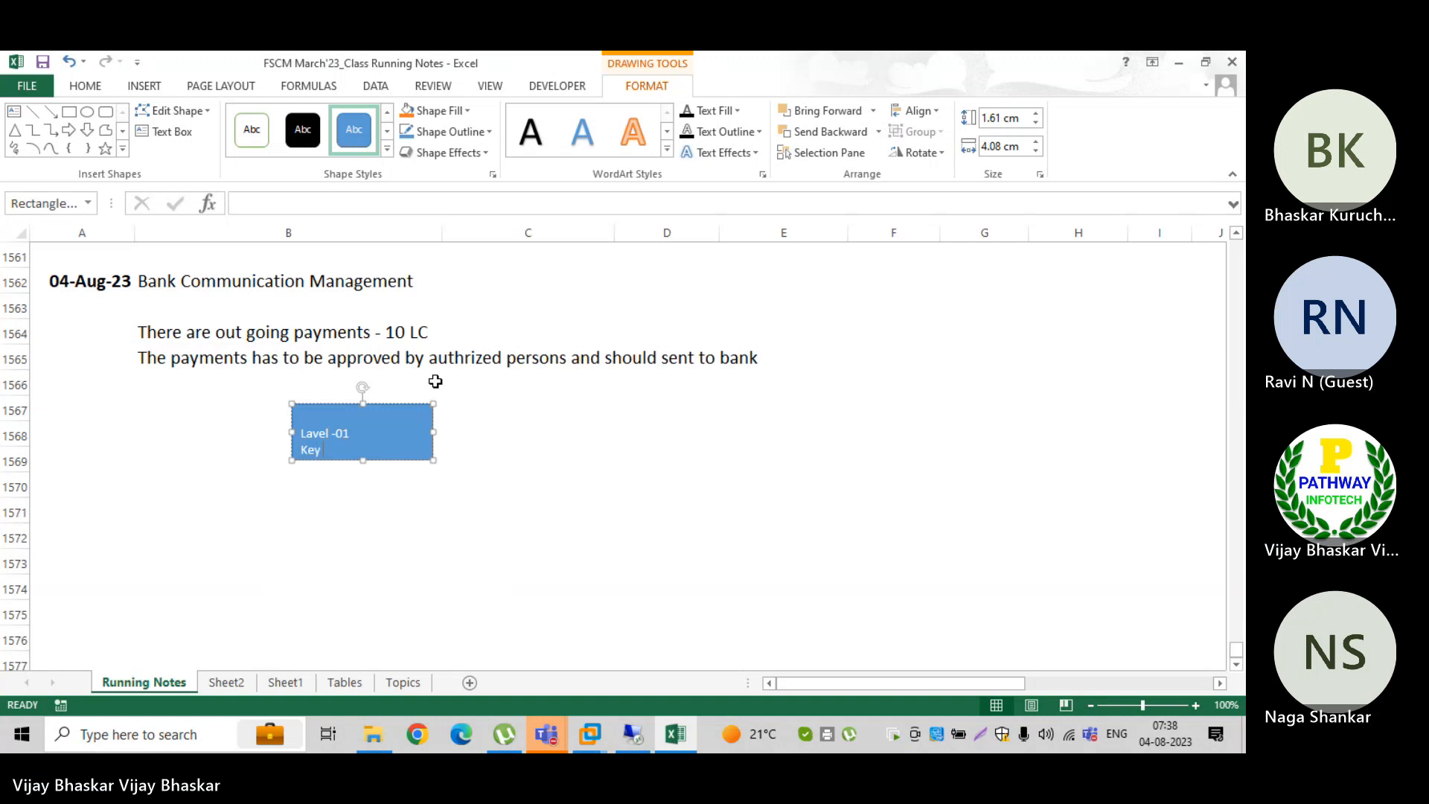
text( users)
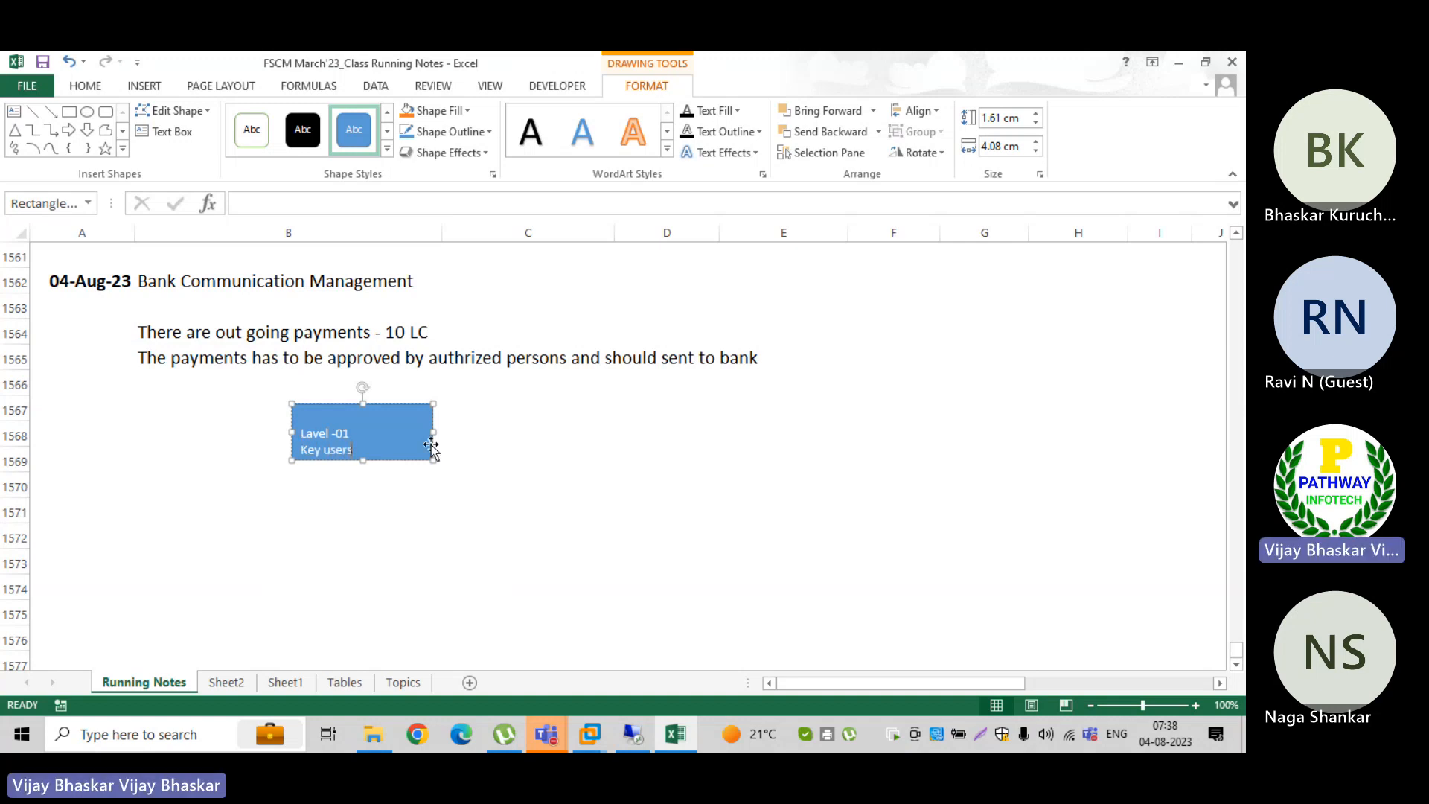
Step: Shrink the Lavel -01 box to fit its two text lines, about 2.4 cm wide, and shift it towards column C
drag(433, 432, 374, 431)
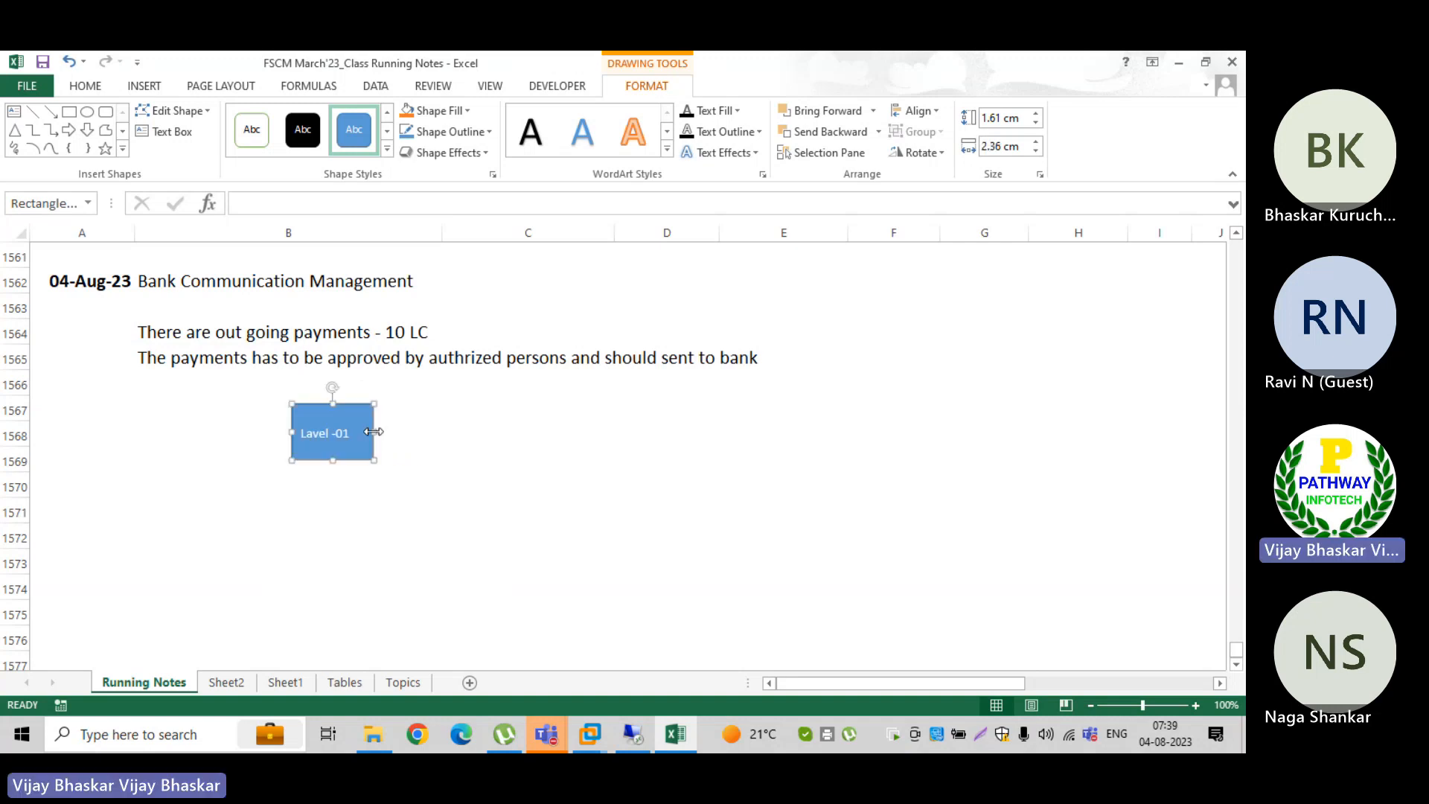
click(302, 428)
key(BackSpace)
drag(333, 460, 336, 446)
click(298, 475)
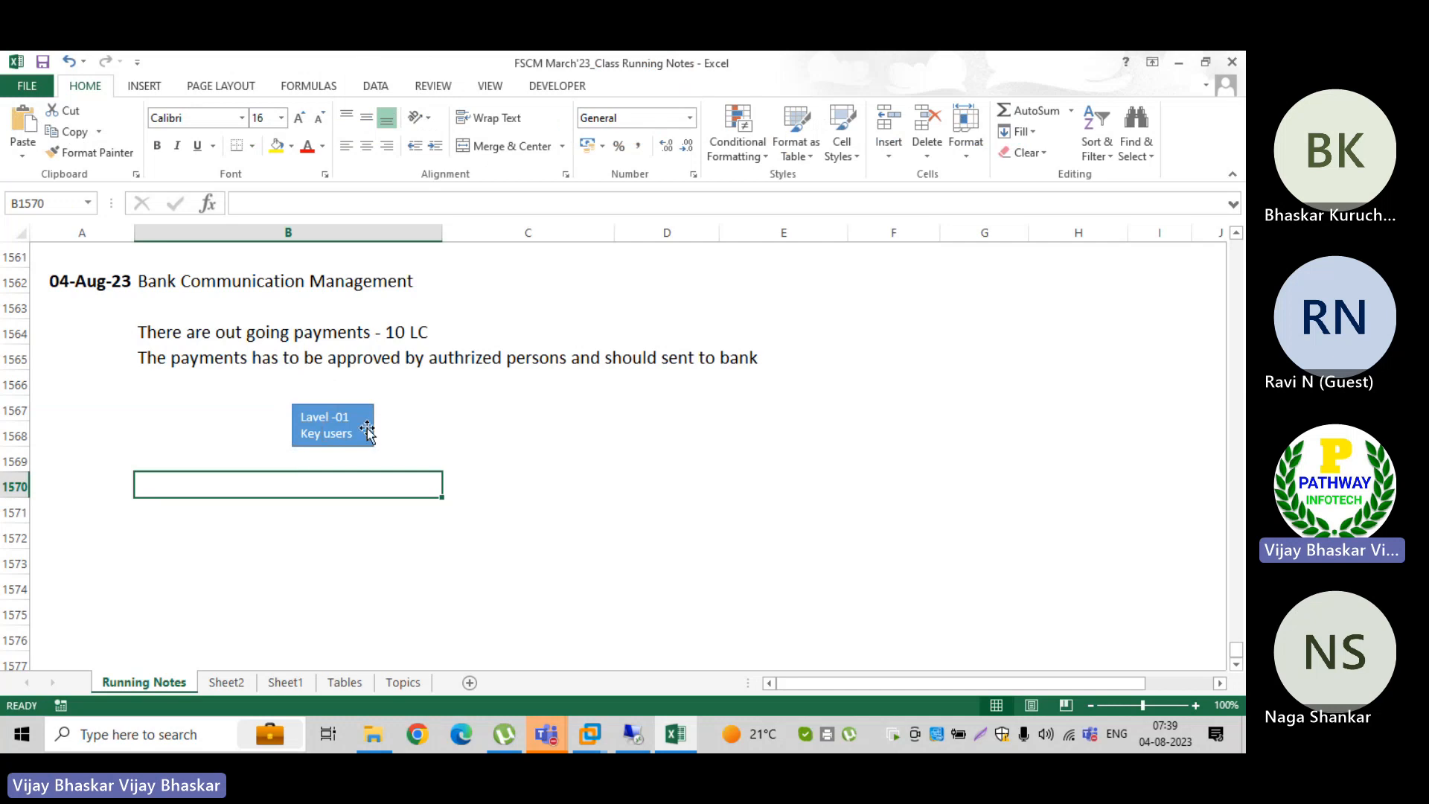
click(414, 427)
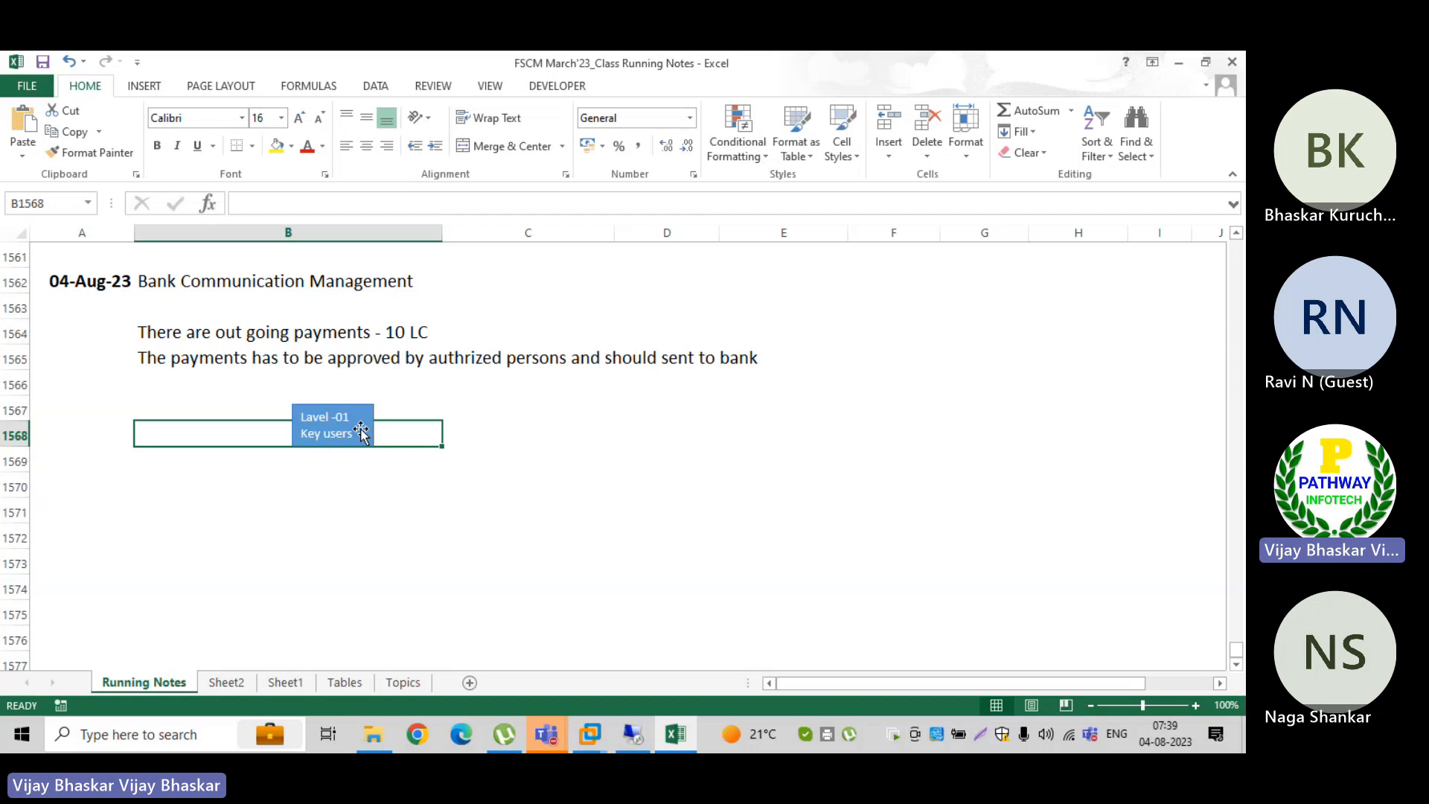
drag(361, 430, 413, 434)
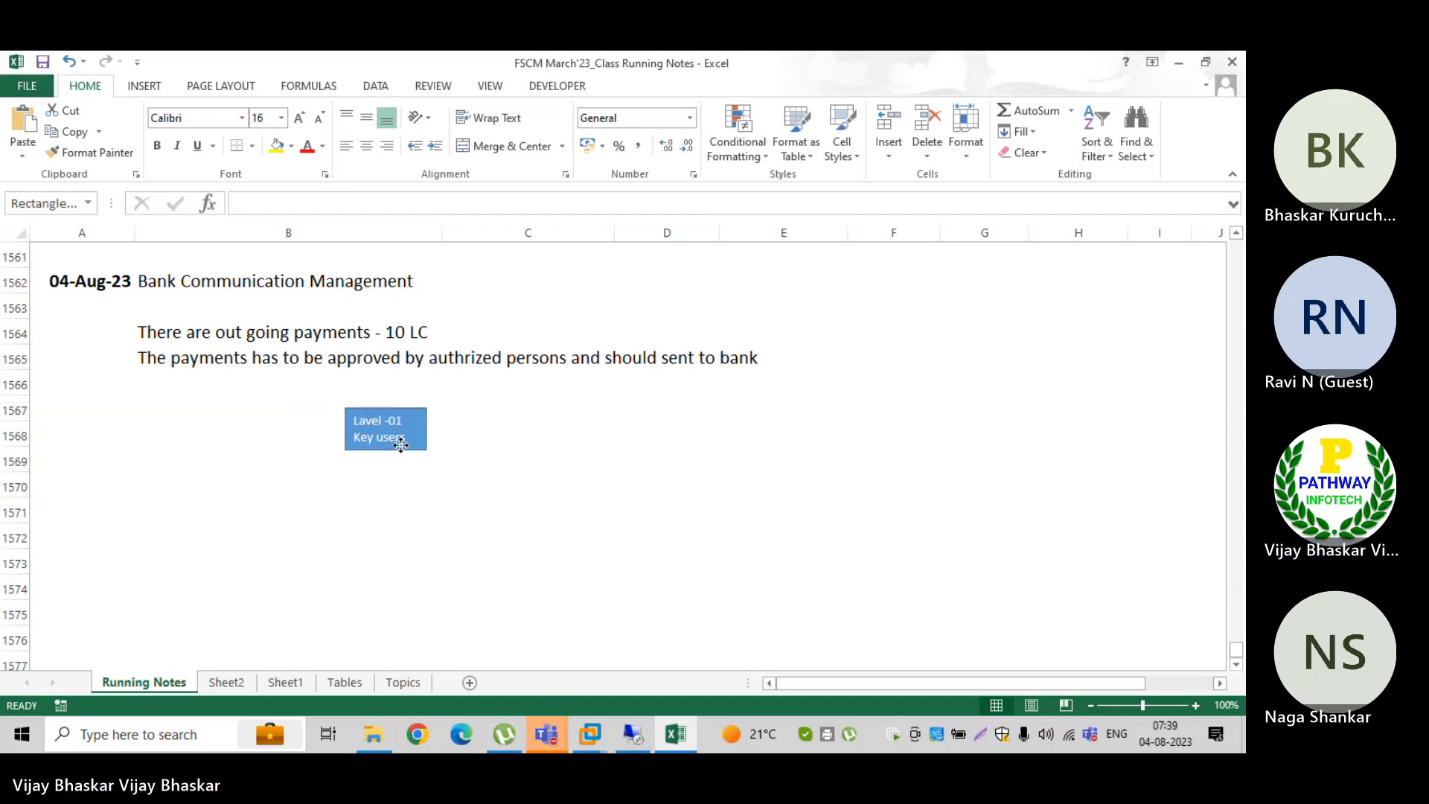
Step: Enter F110/F111 in cell C1568, beside the Lavel -01 box
click(473, 434)
text(F)
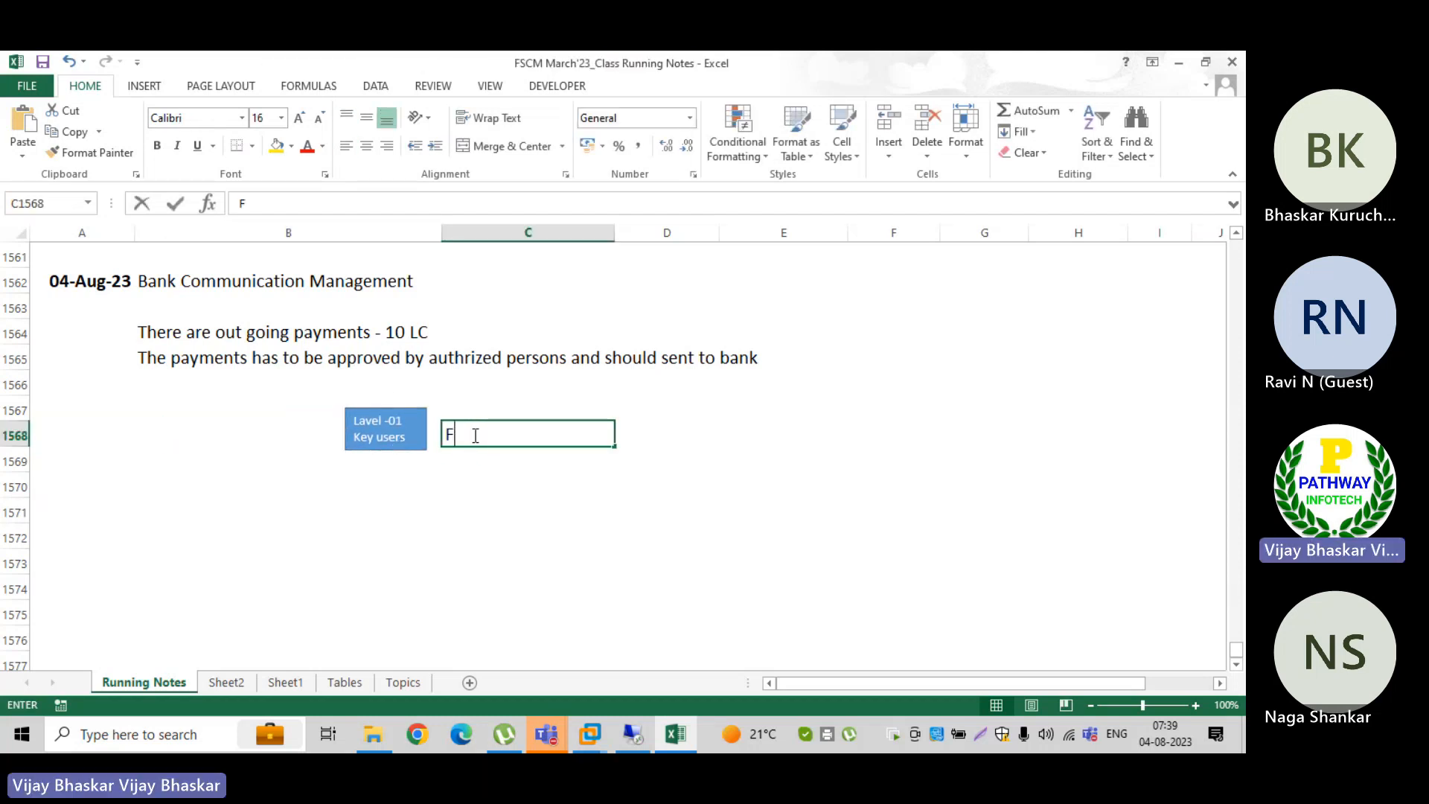
text(110)
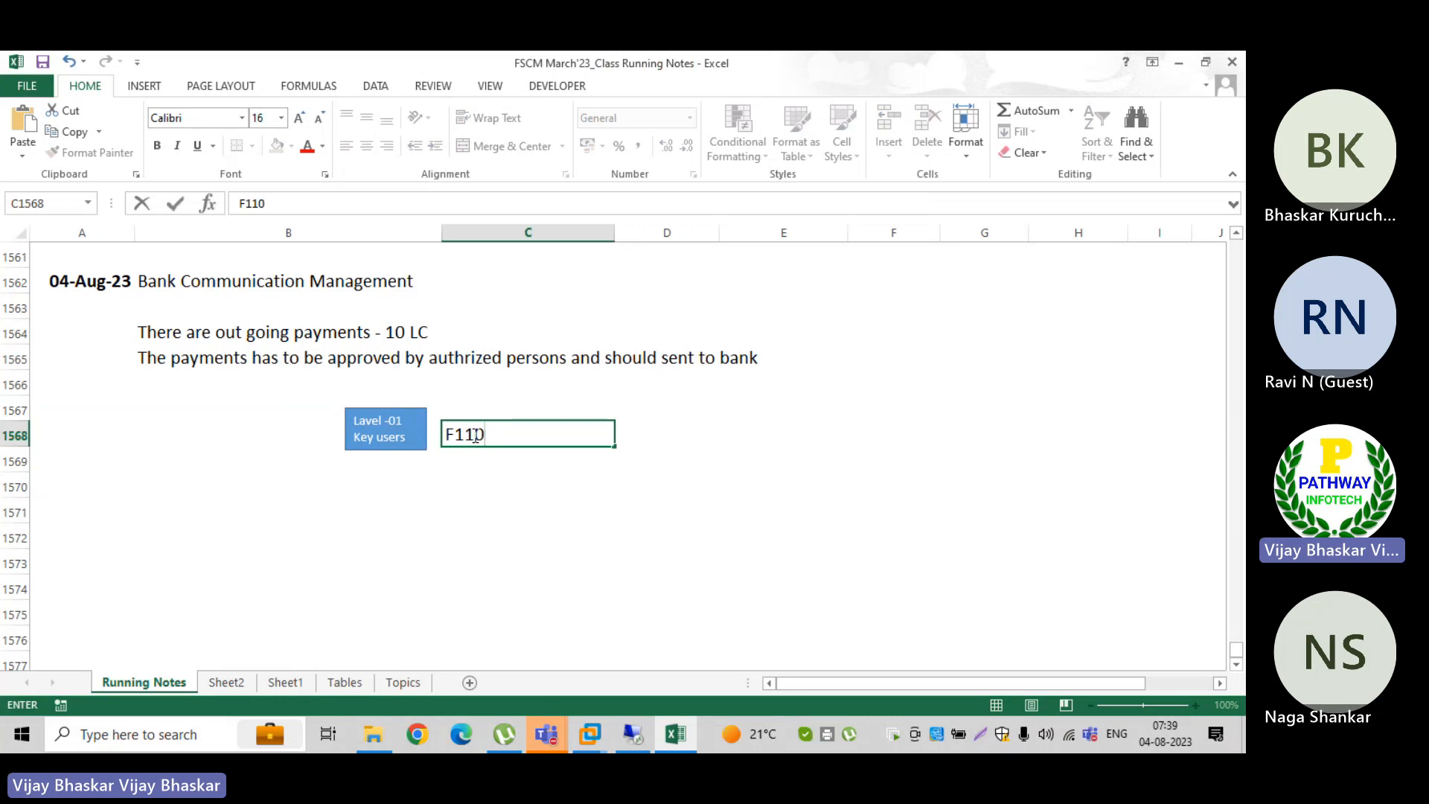
text(/F111)
key(Return)
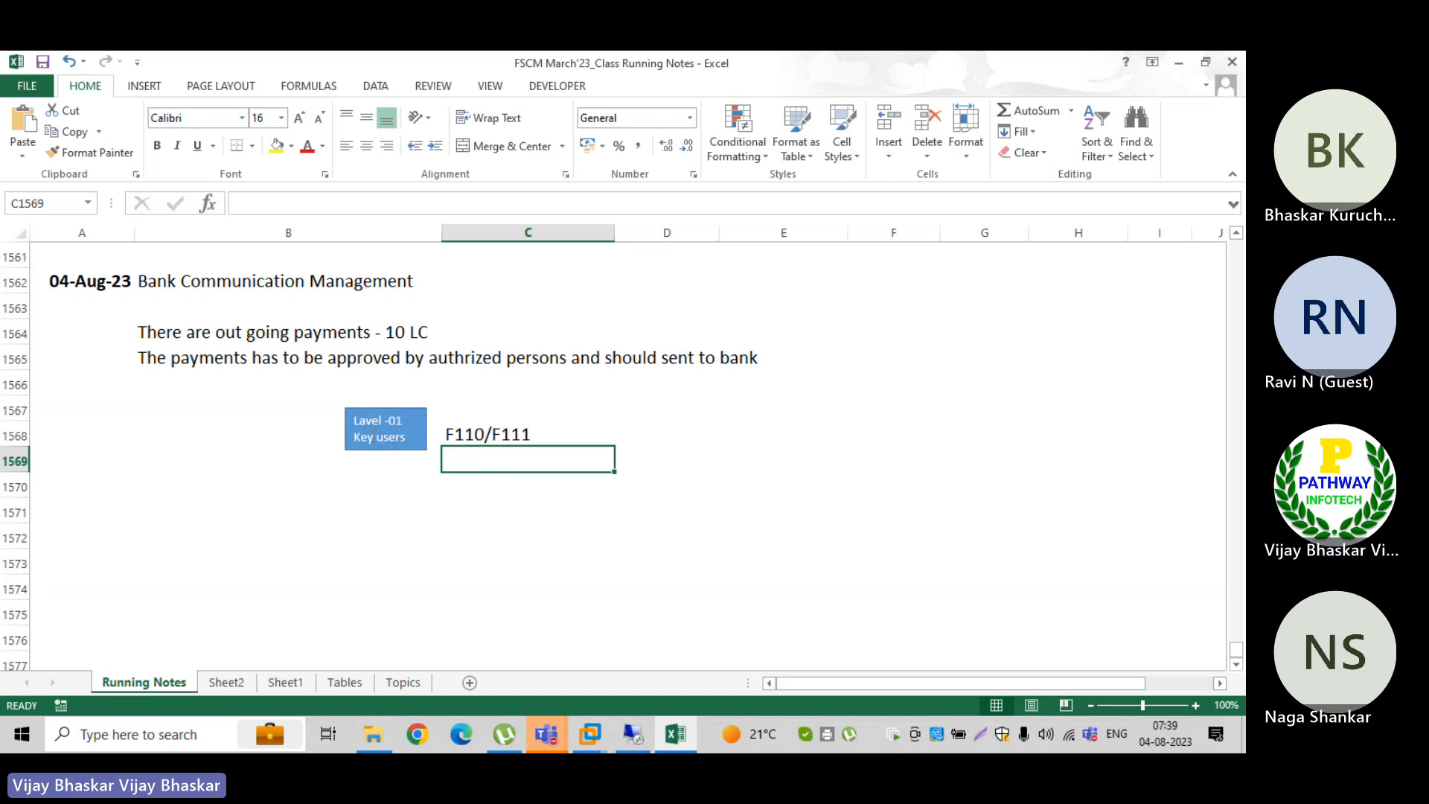
Step: Widen the Lavel -01 box slightly and place a copy of it below, around rows 1571 to 1572
click(373, 430)
mouse_move(344, 450)
mouse_down()
mouse_move(314, 453)
mouse_move(334, 450)
mouse_up()
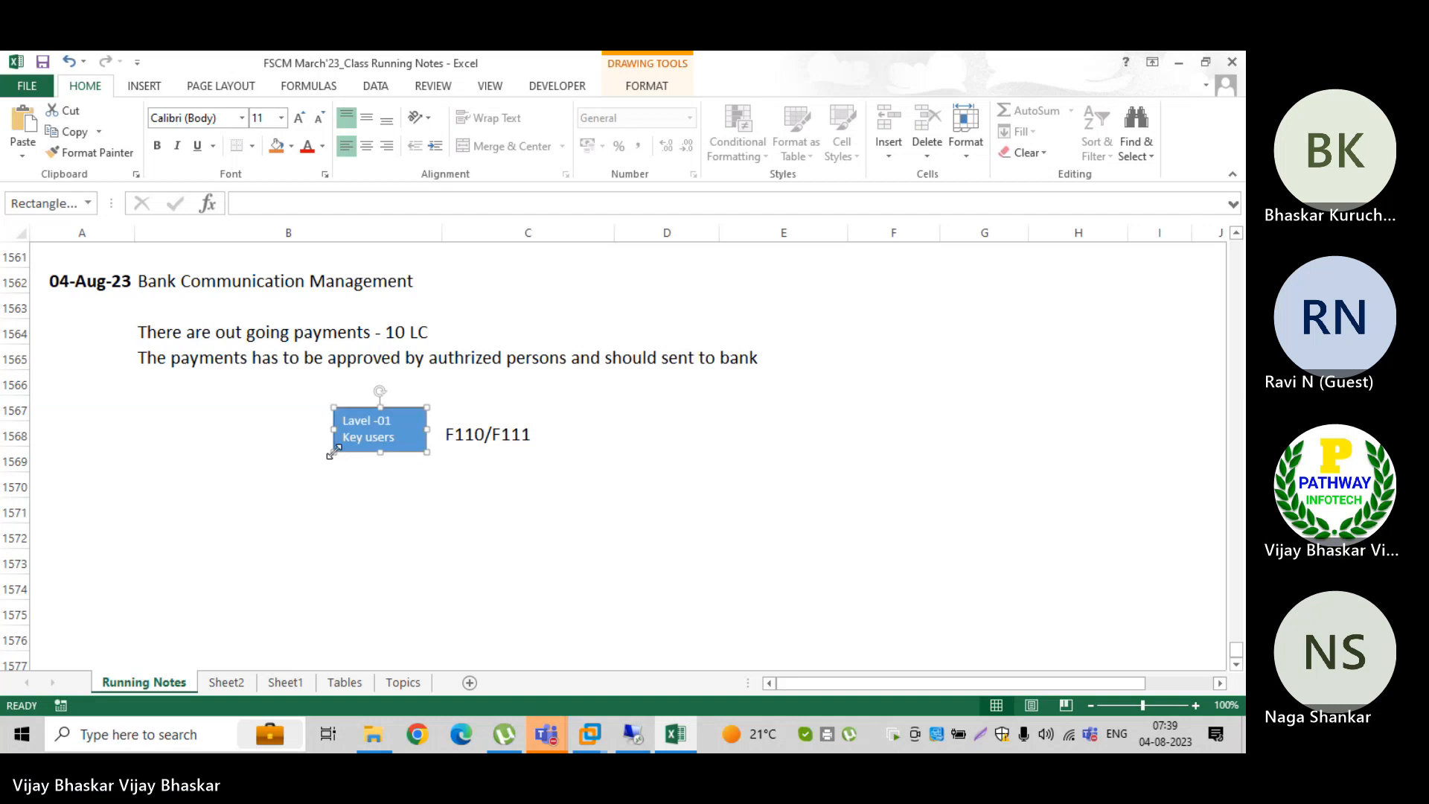
click(368, 475)
click(366, 448)
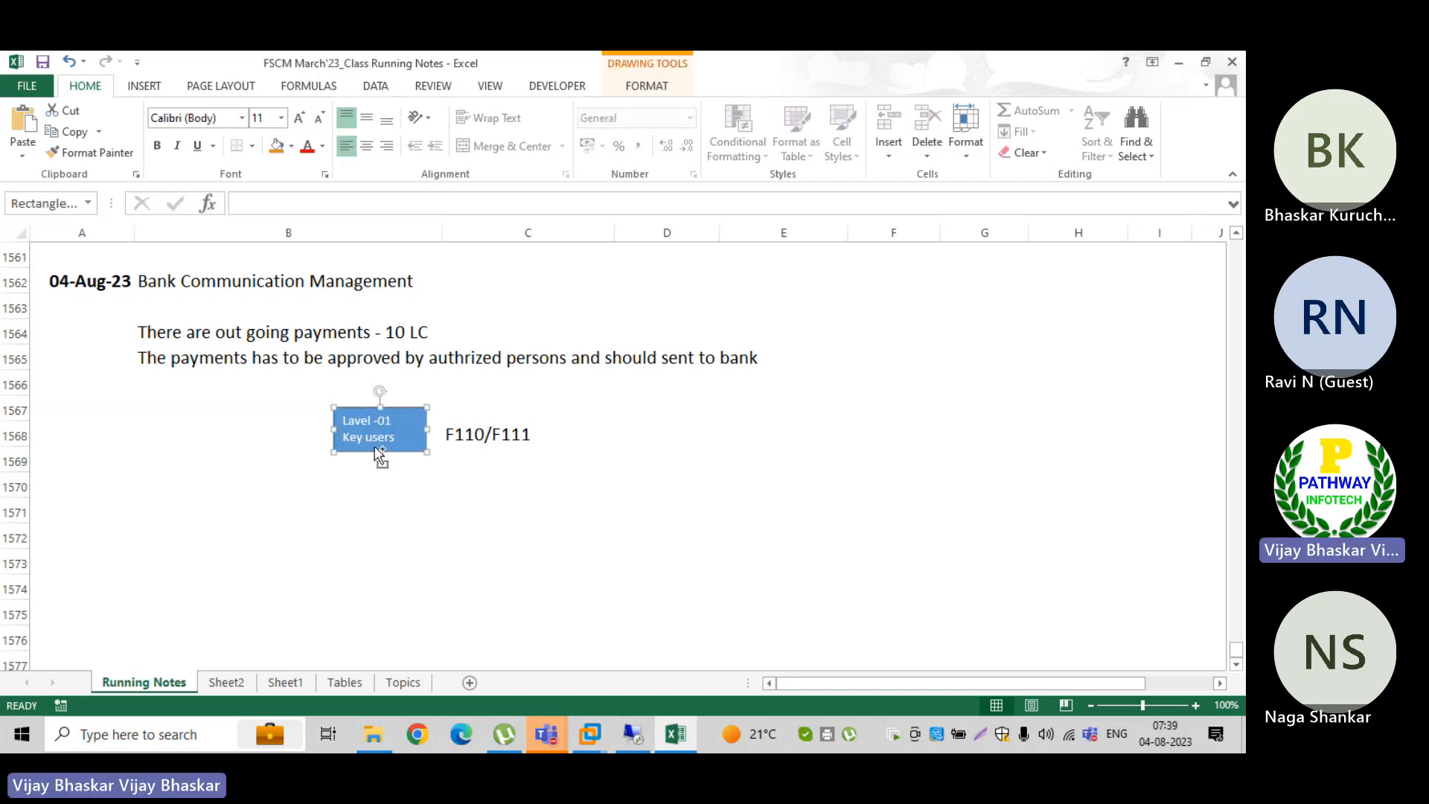
click(367, 492)
key(ctrl+v)
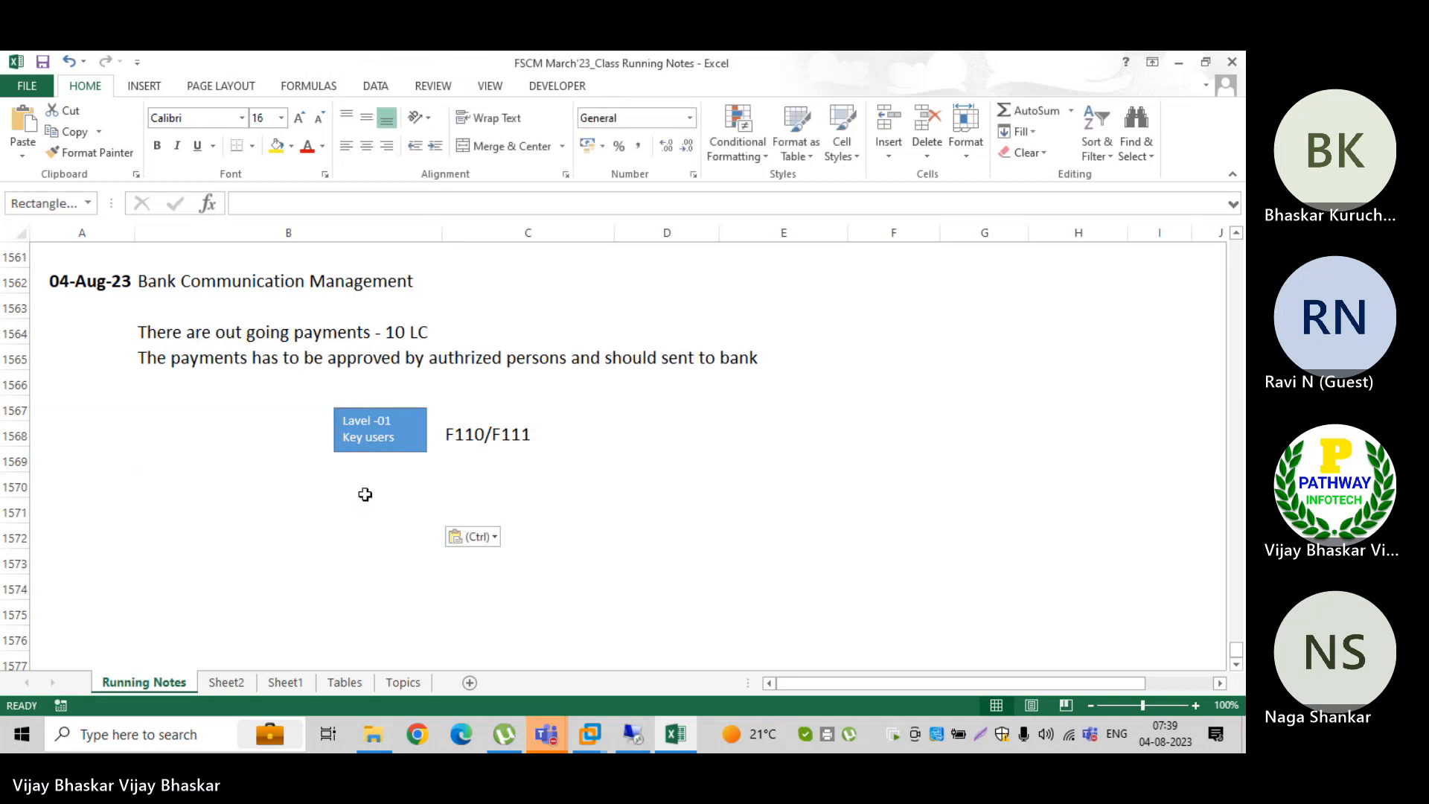
drag(195, 512, 390, 546)
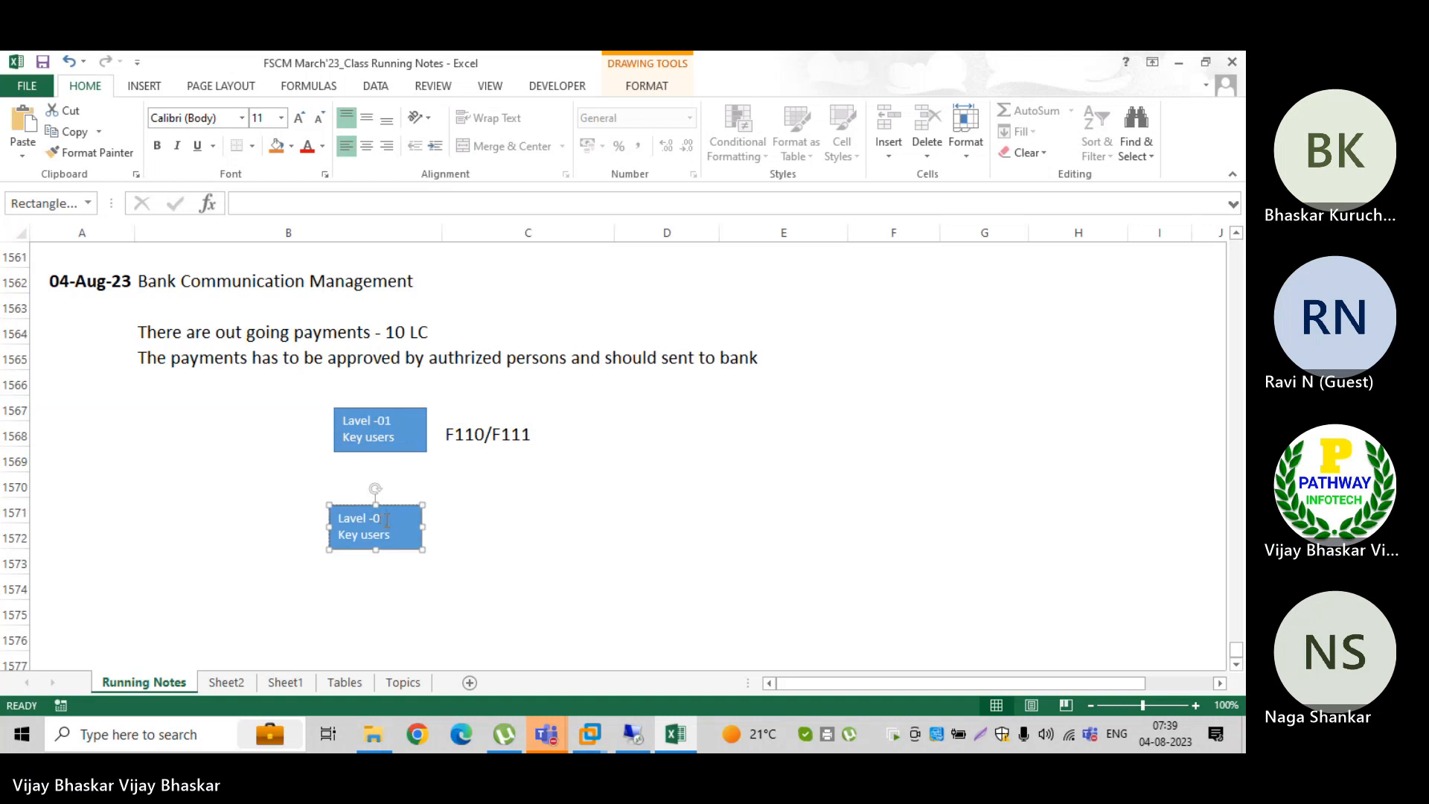
Step: Change the level number in the copied box at rows 1571 to 1572 to 02
text(2)
key(Escape)
key(Escape)
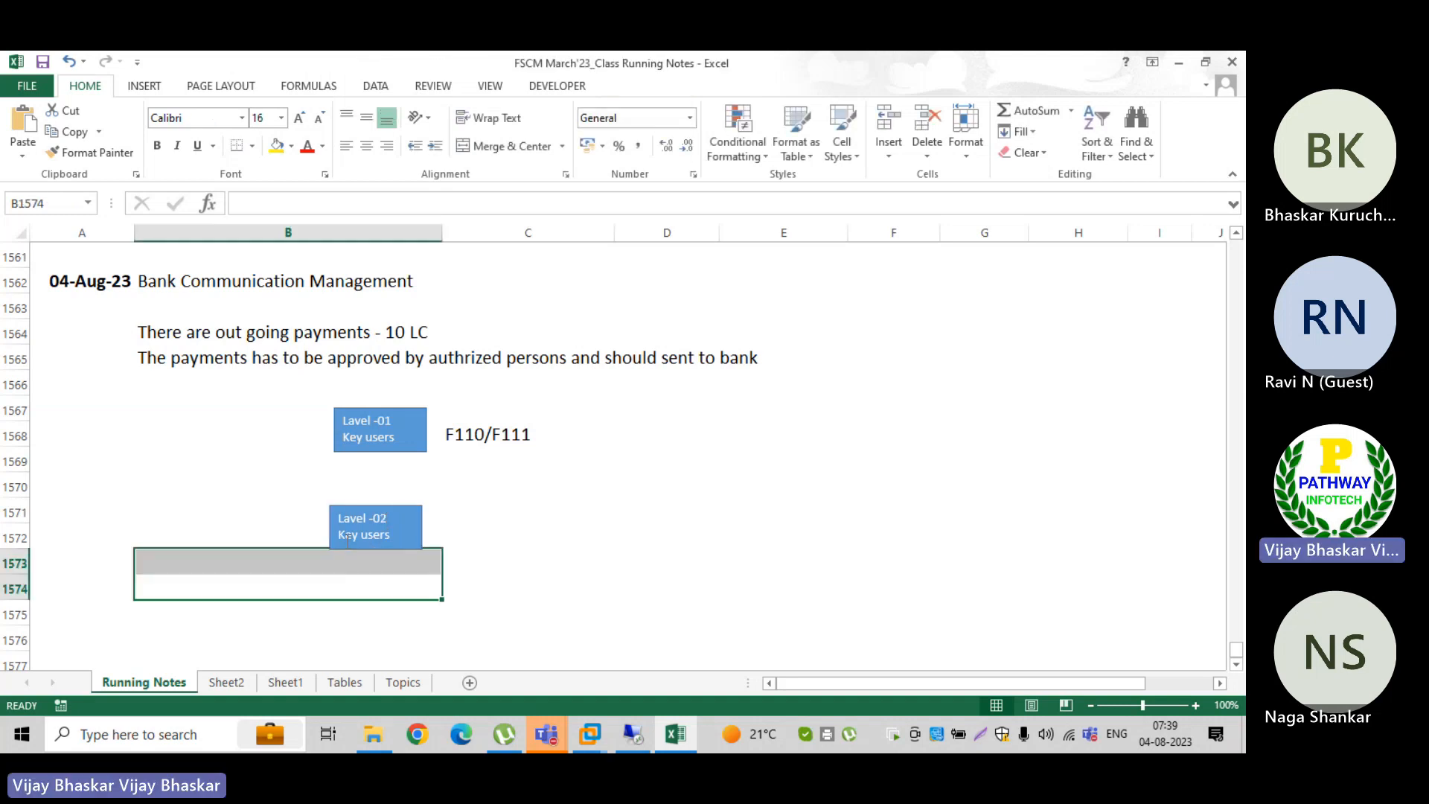
Step: Replace "Key users" in the Lavel -02 box with "COuntry CFO"
click(343, 537)
key(Delete)
key(Delete)
key(Delete)
key(Delete)
key(Delete)
key(Delete)
key(Delete)
key(Delete)
key(Delete)
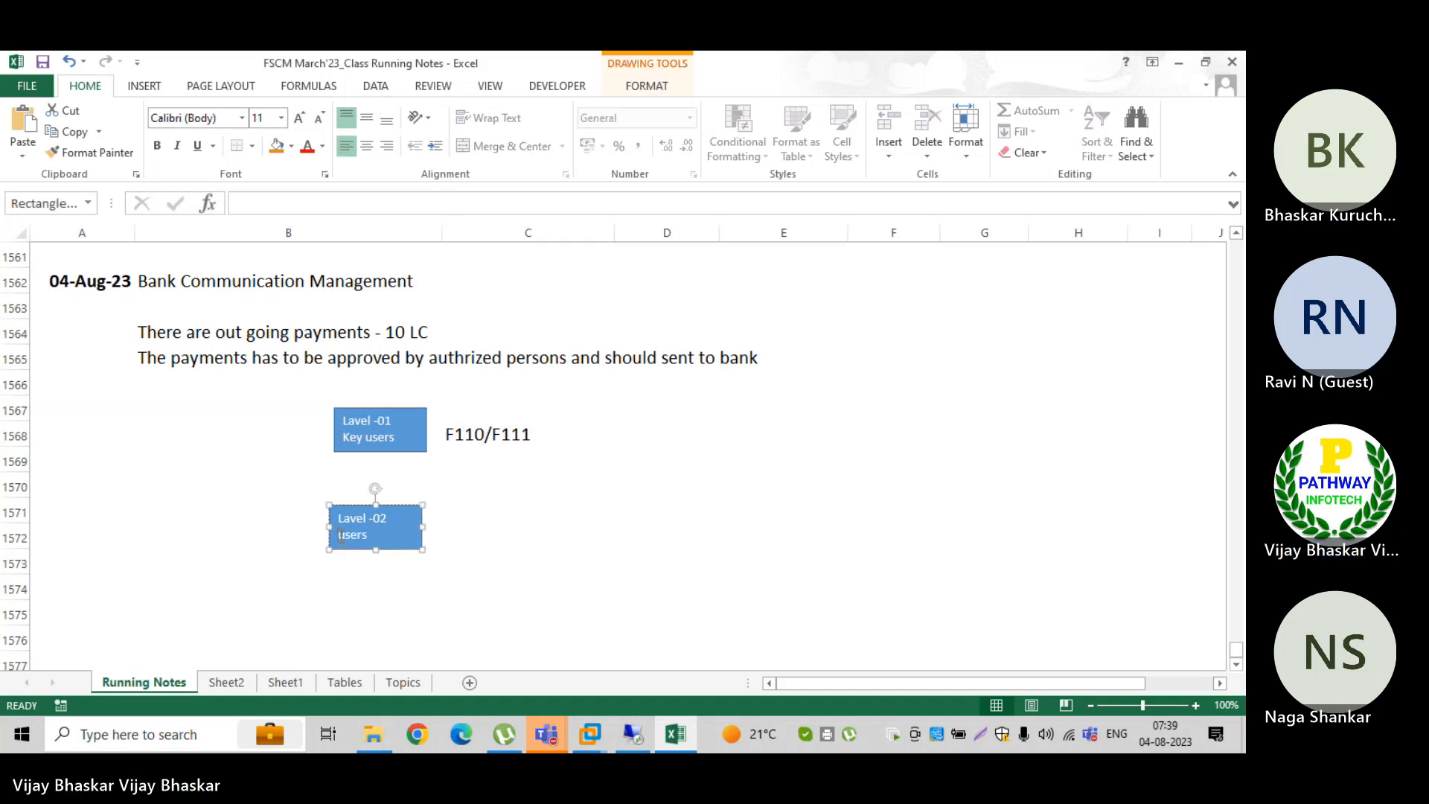
text(COuntry Finance)
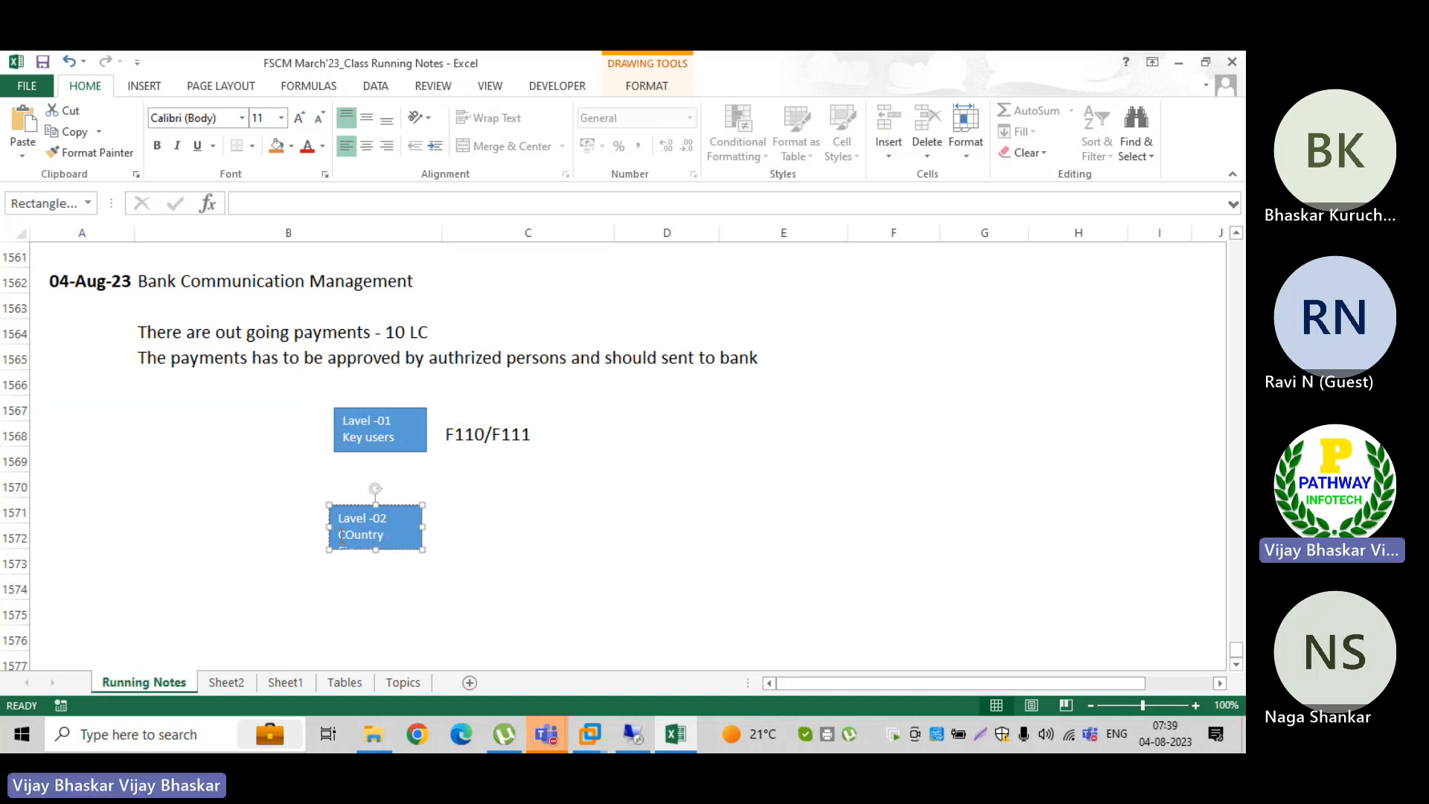
key(BackSpace)
key(BackSpace)
key(BackSpace)
key(BackSpace)
key(BackSpace)
key(BackSpace)
text(ry)
click(350, 557)
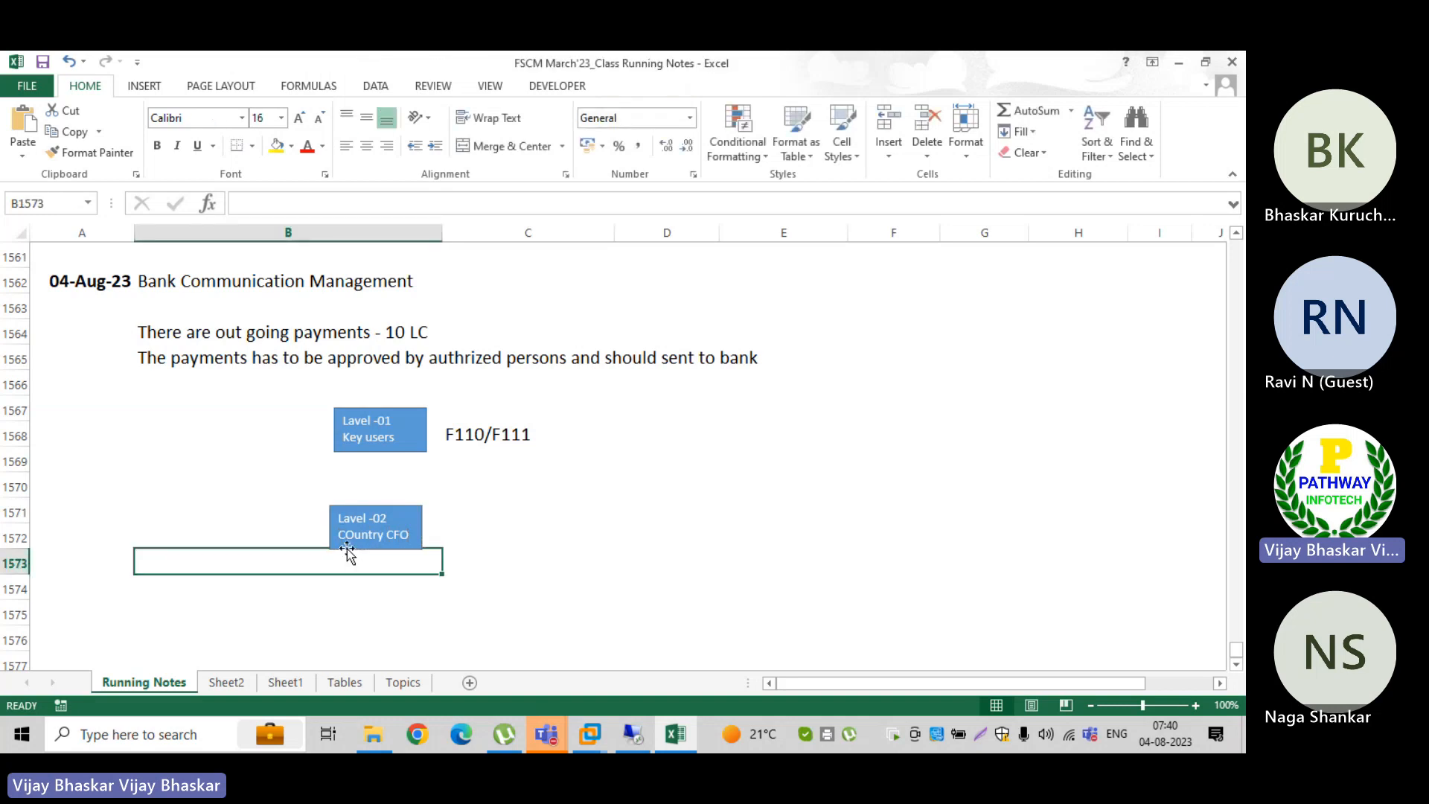
Step: Correct the capitalisation in the Lavel -02 box so its second line reads "Country CFO"
click(353, 536)
key(BackSpace)
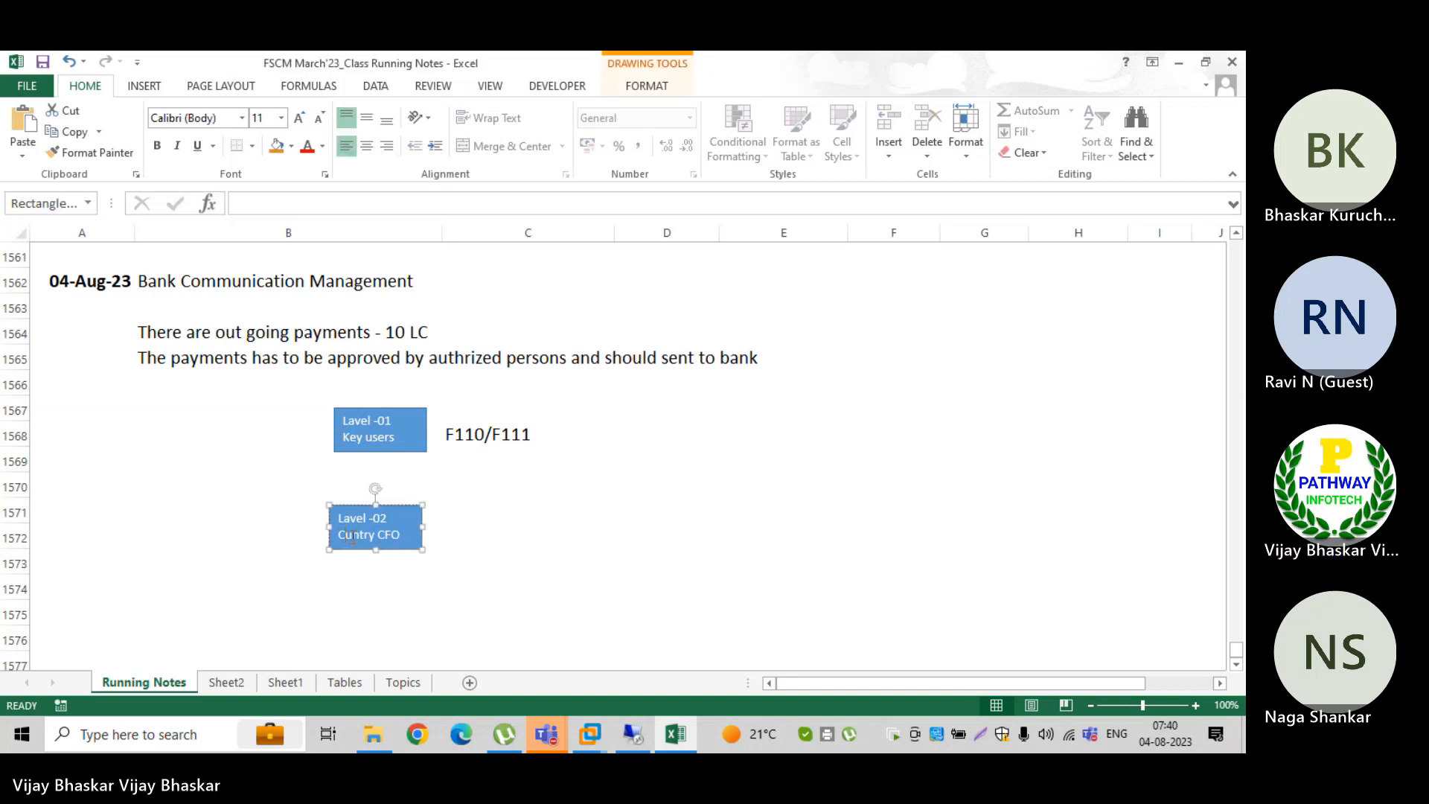
text(o)
click(361, 608)
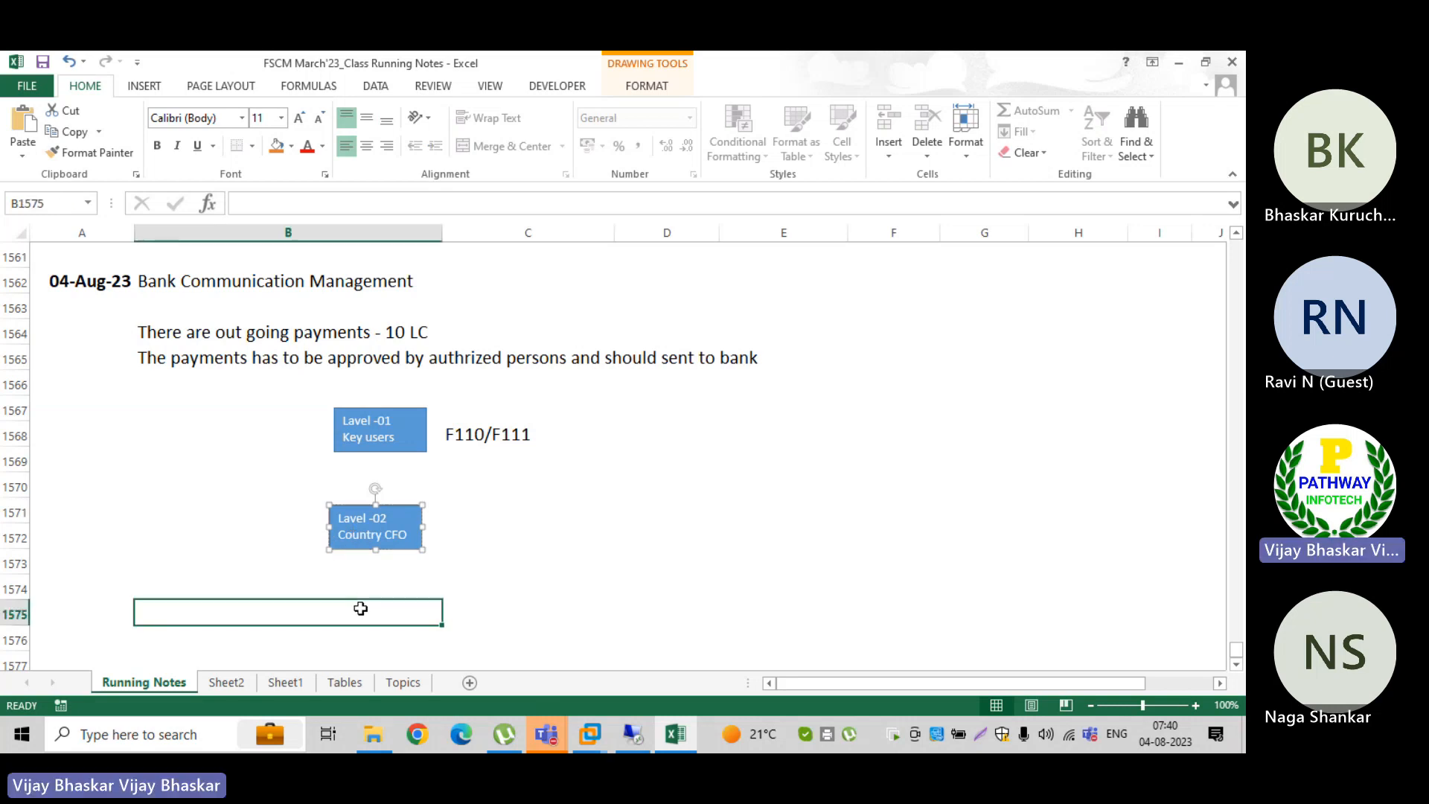
Step: Place a copy of the Lavel -02 box beneath it, around rows 1575 to 1576, and number it 03
key(ctrl+v)
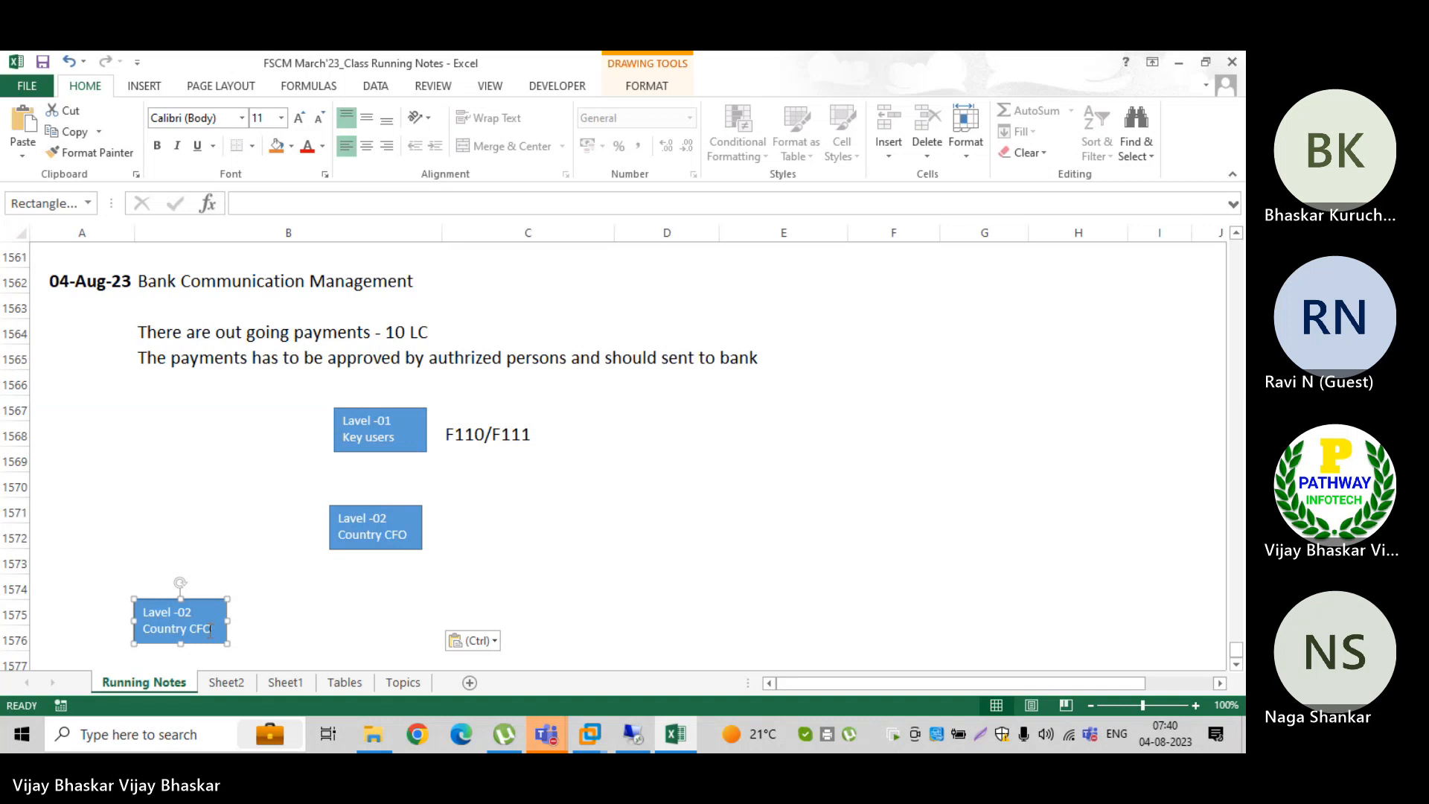
drag(209, 631, 405, 635)
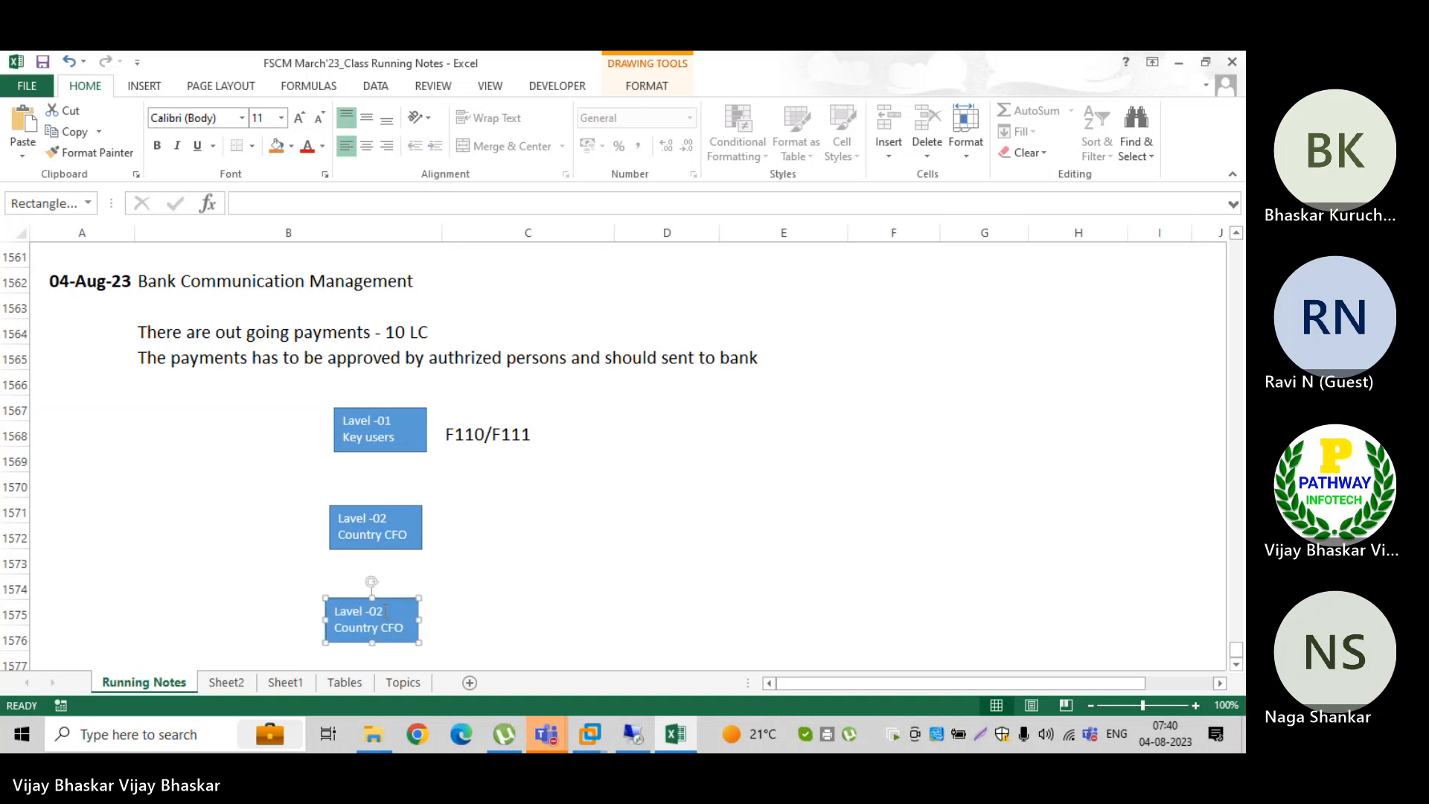
click(384, 611)
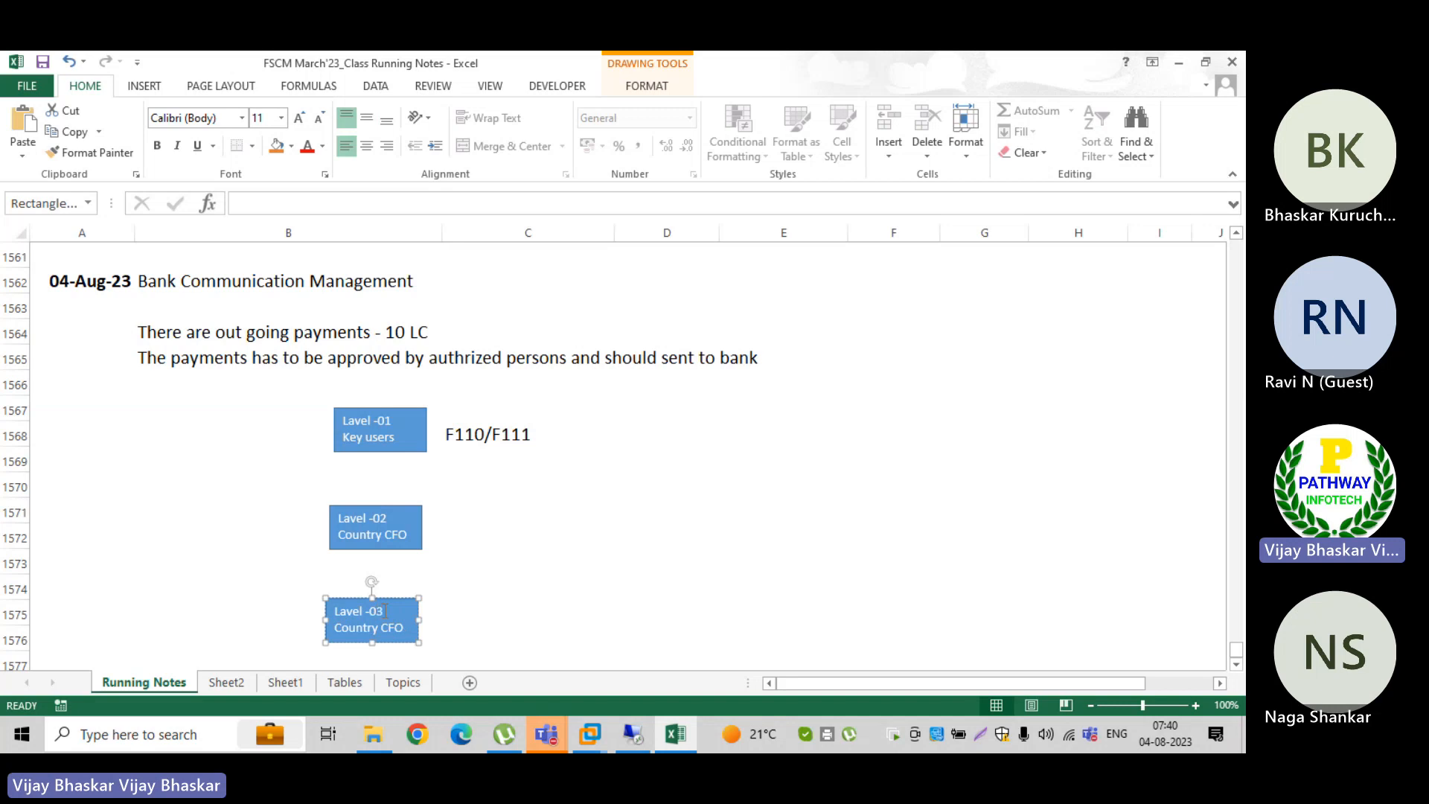
Step: Replace the second line of the Lavel -03 box with "Treasury Dep"
click(336, 629)
key(ctrl+Delete)
key(ctrl+Delete)
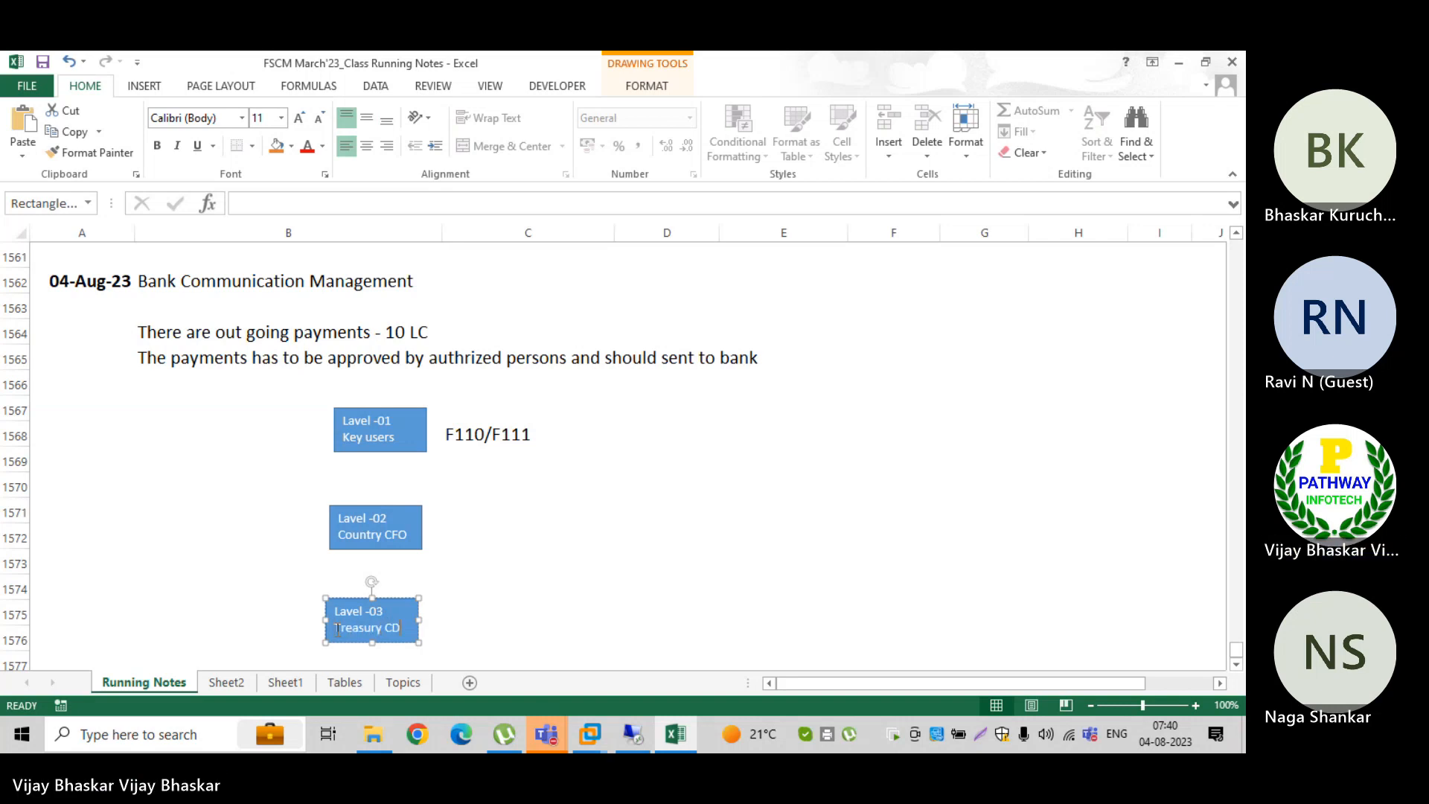
text(ep)
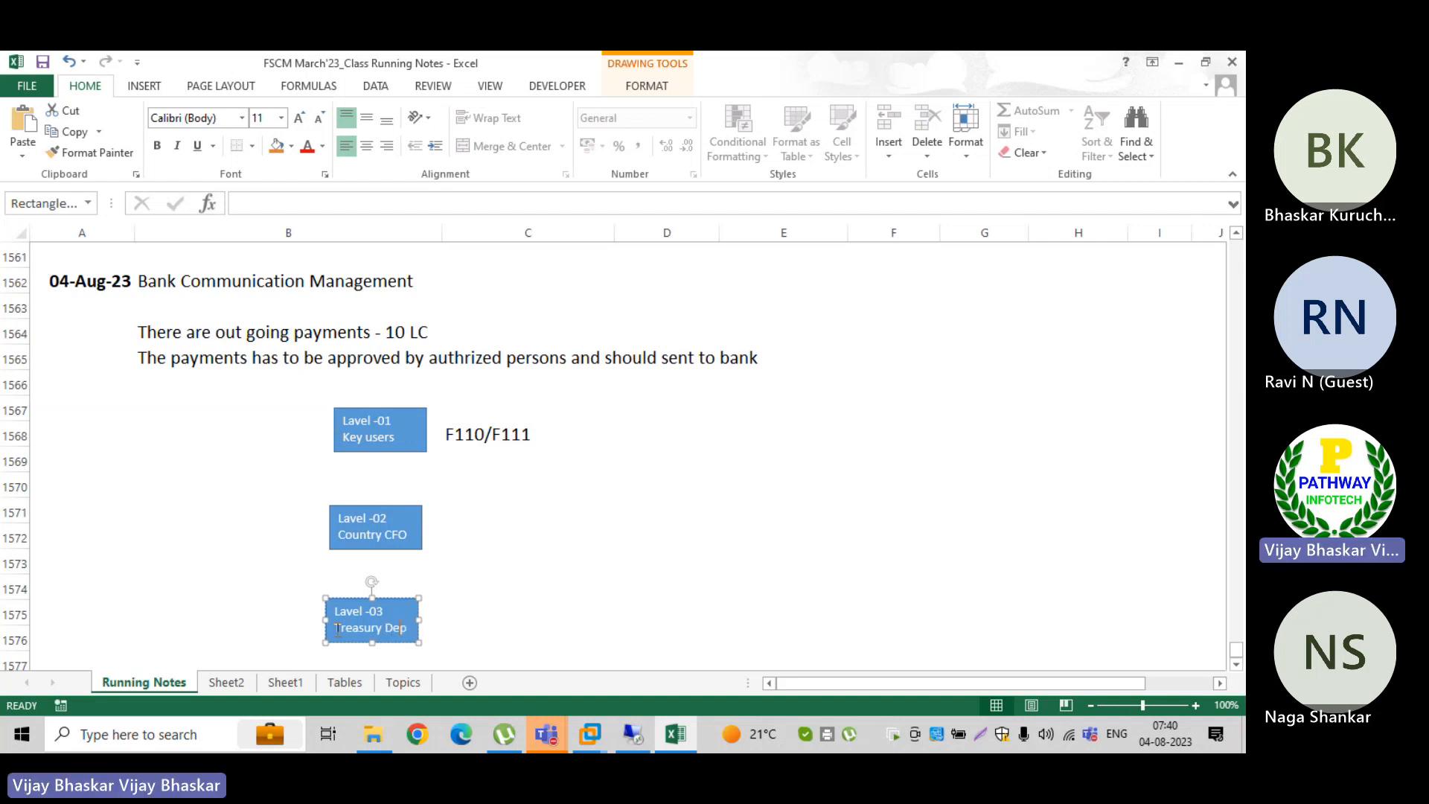
click(491, 629)
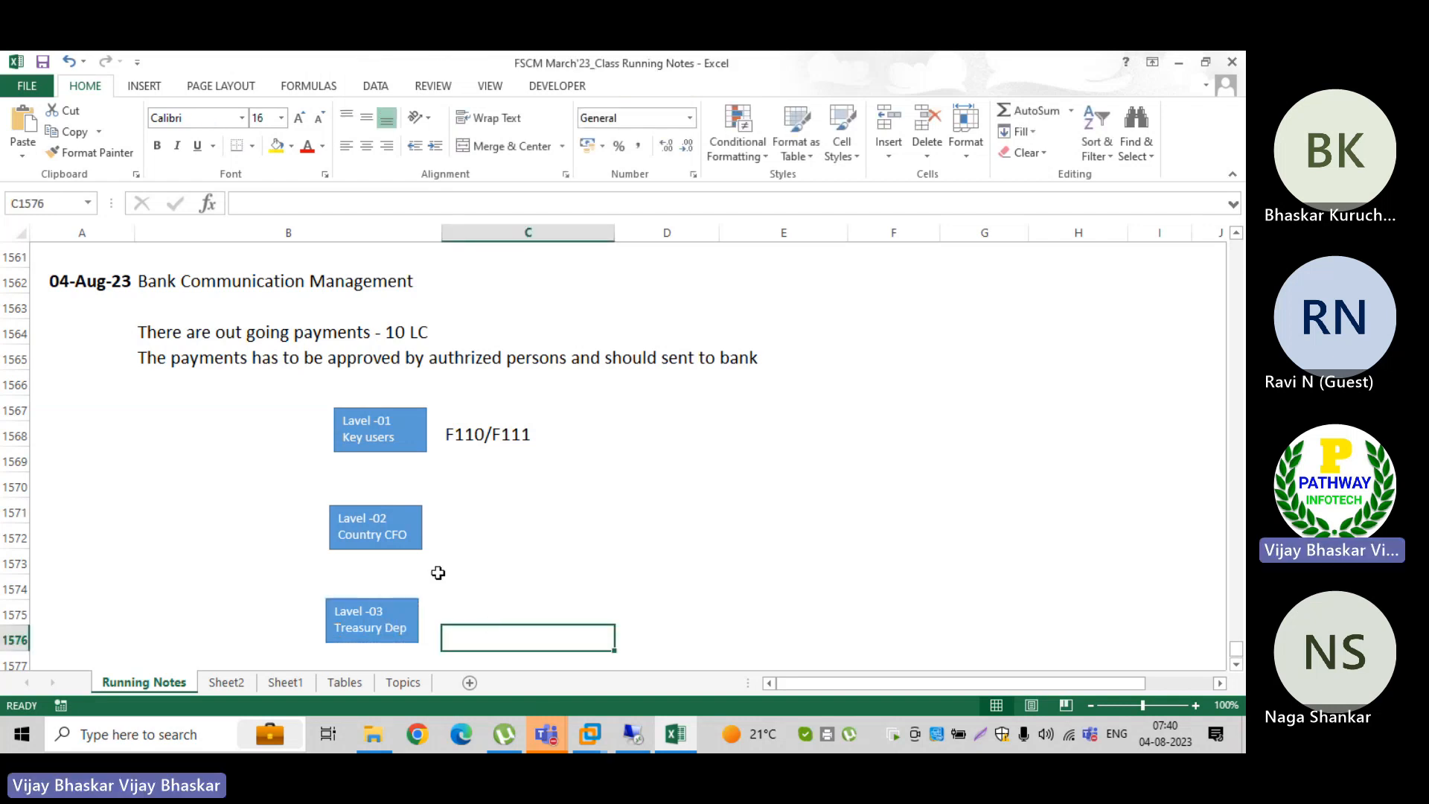
Step: Draw a straight arrow from the bottom edge of the Lavel -01 box down to the top of the Lavel -02 box
click(143, 85)
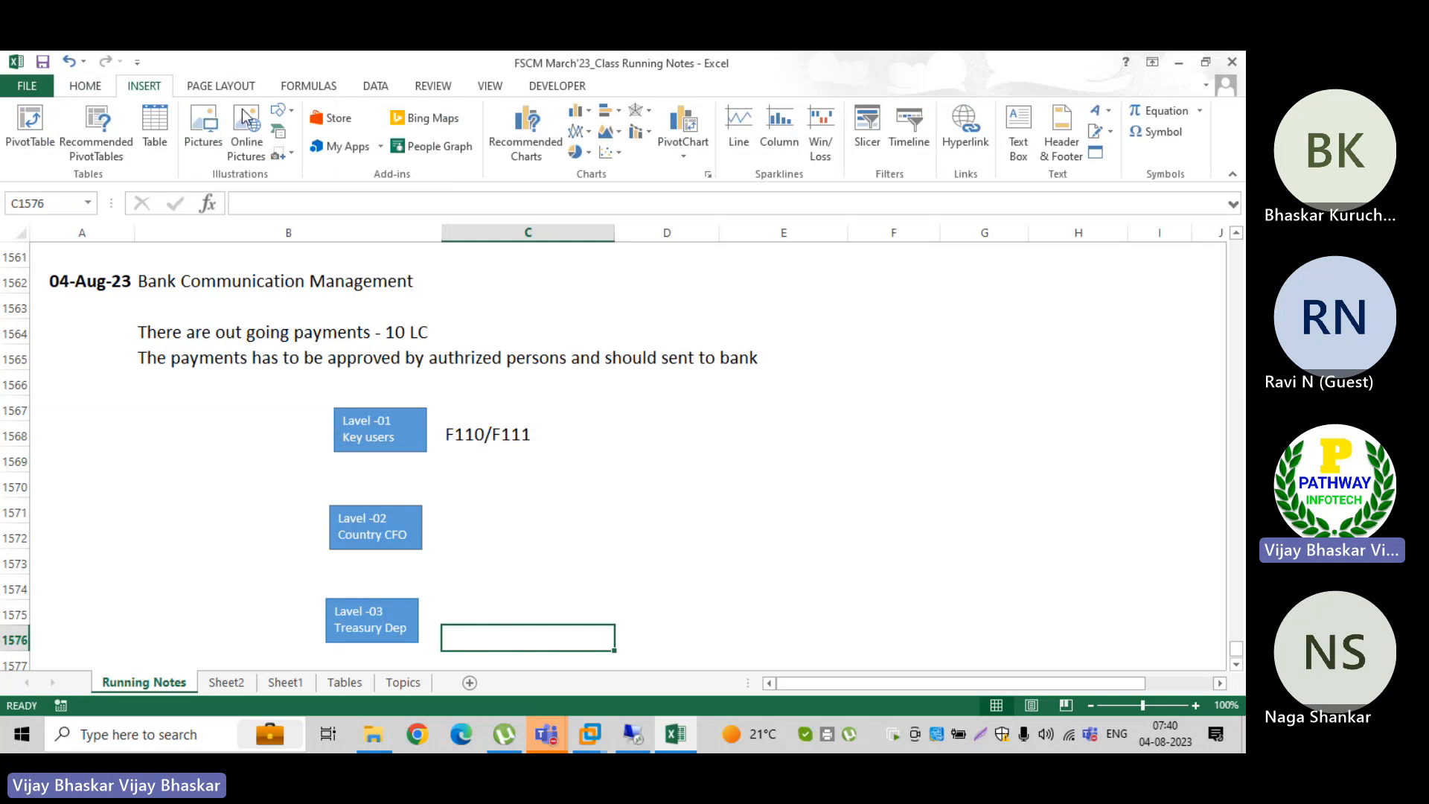
click(283, 109)
click(324, 156)
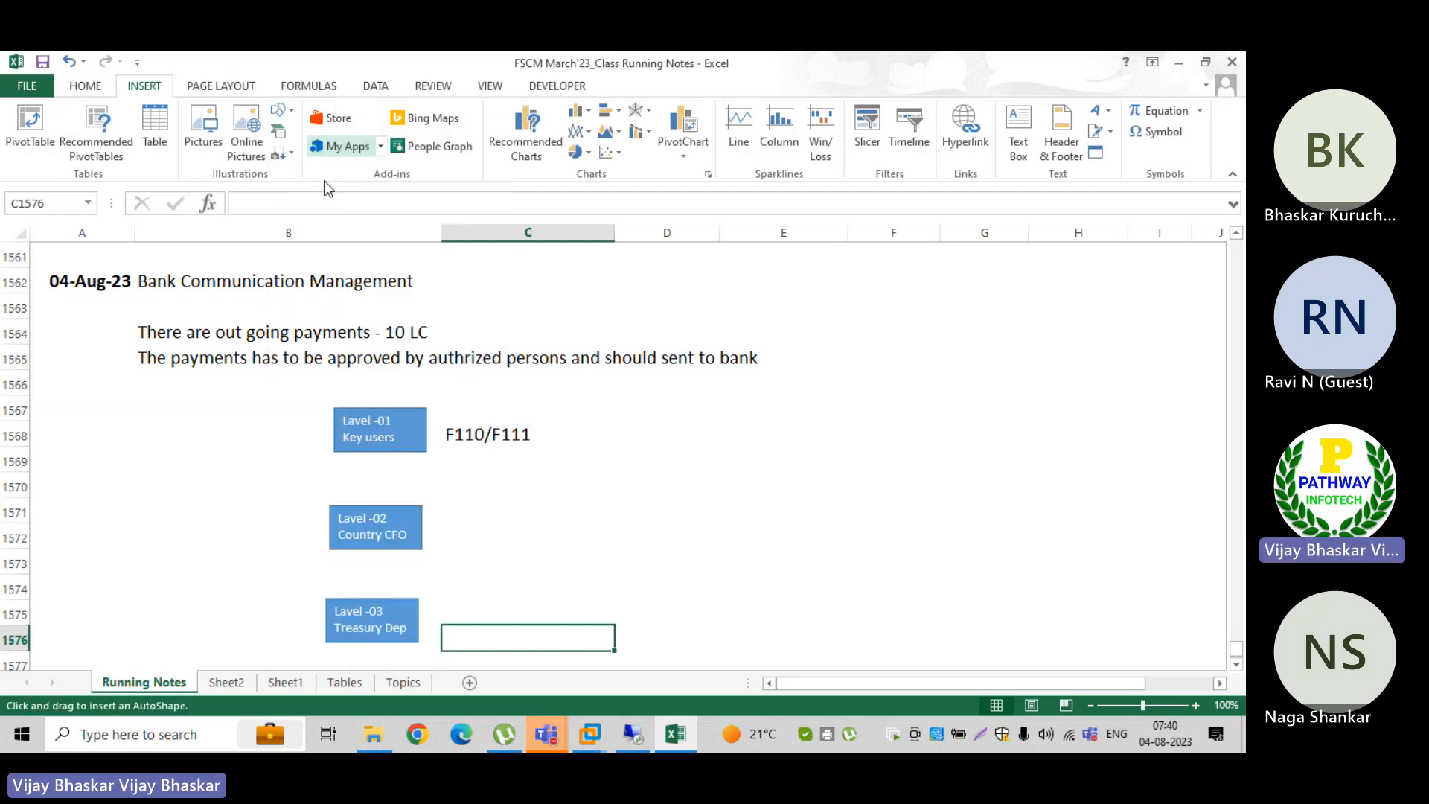
drag(372, 451, 376, 505)
Step: Nudge the Lavel -01 box slightly towards column A so it lines up above the Lavel -02 box and the arrow runs vertically
drag(356, 446, 353, 446)
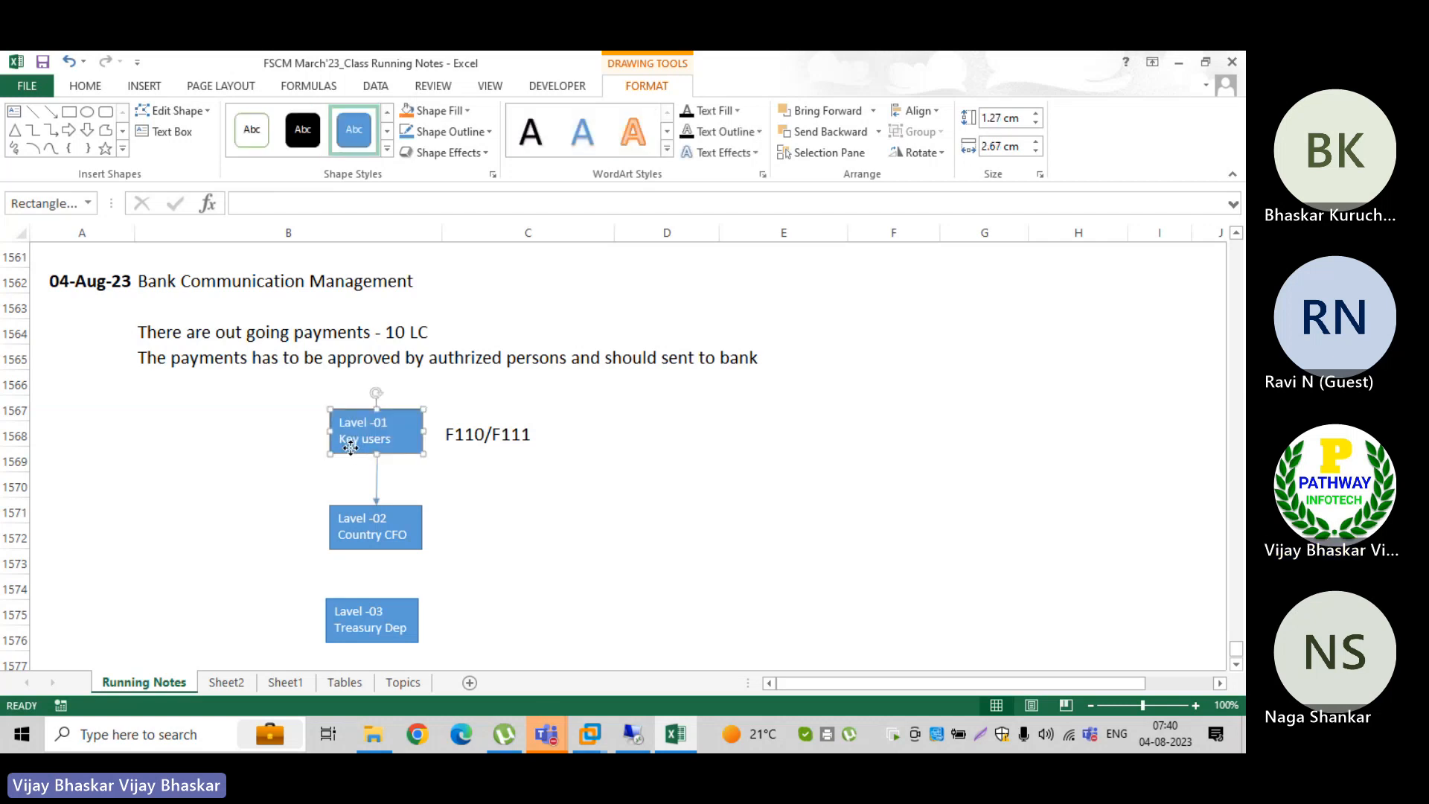
drag(351, 446, 351, 446)
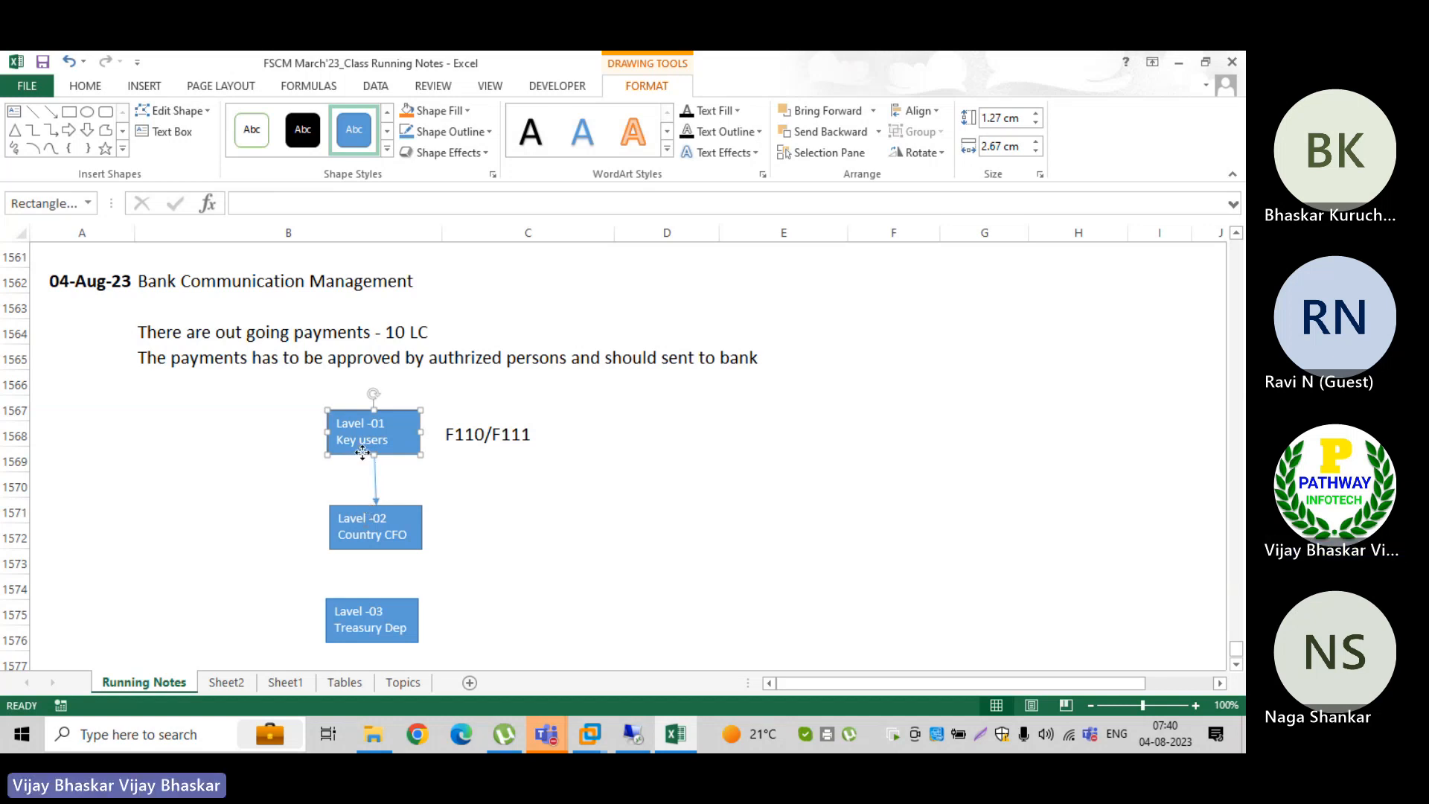
drag(361, 454, 364, 454)
Step: Copy the arrow and place the duplicate between the Lavel -02 and Lavel -03 boxes
click(377, 482)
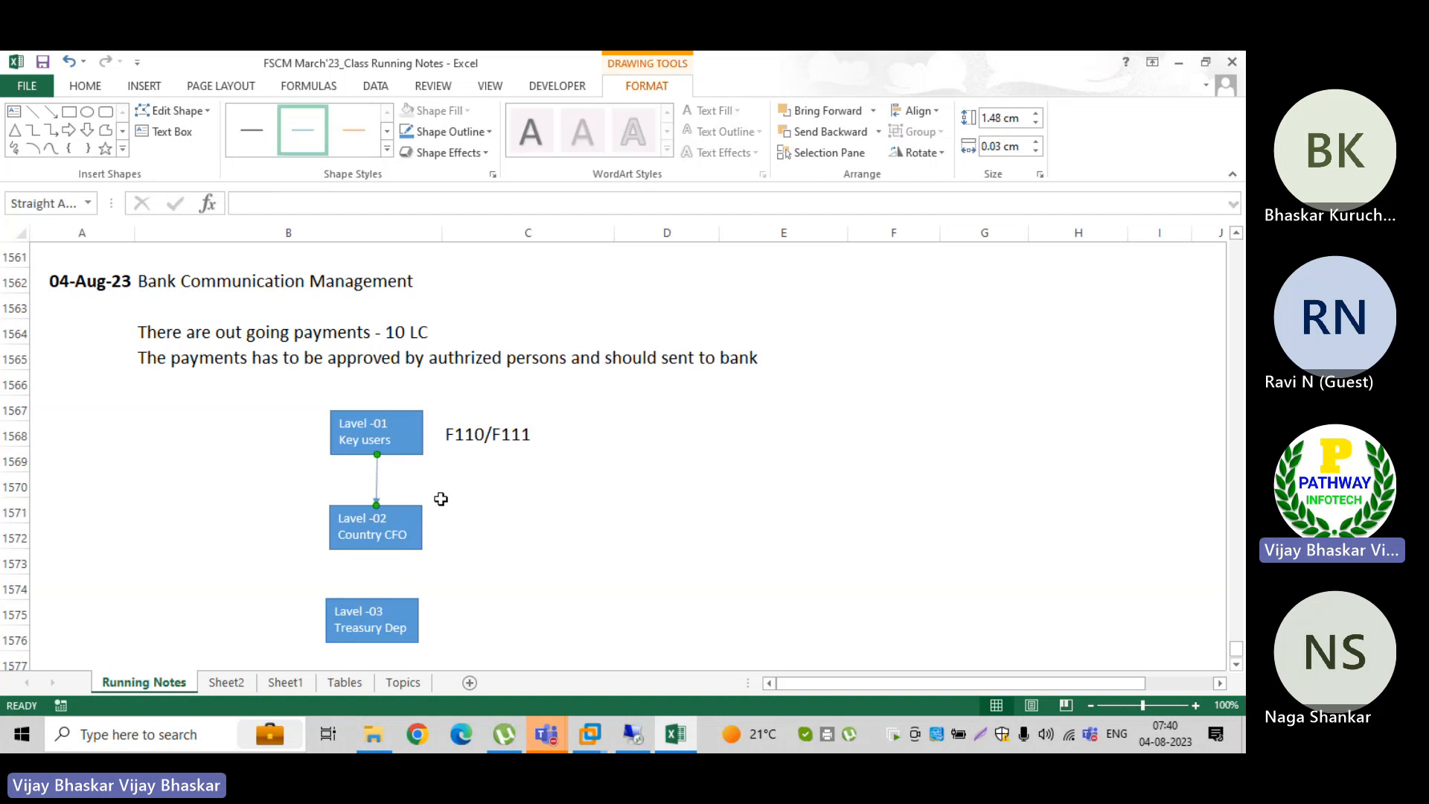
click(359, 578)
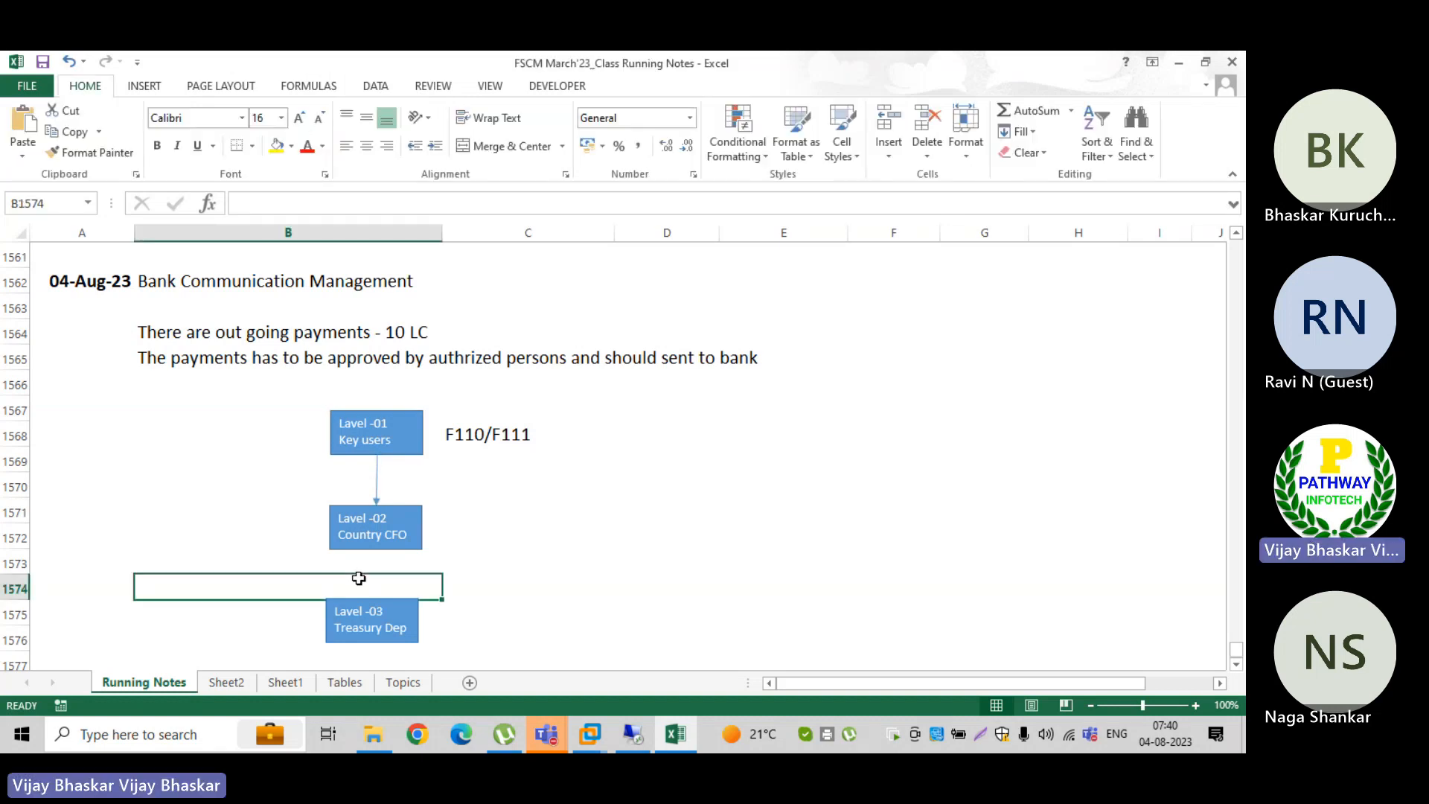
key(ctrl+v)
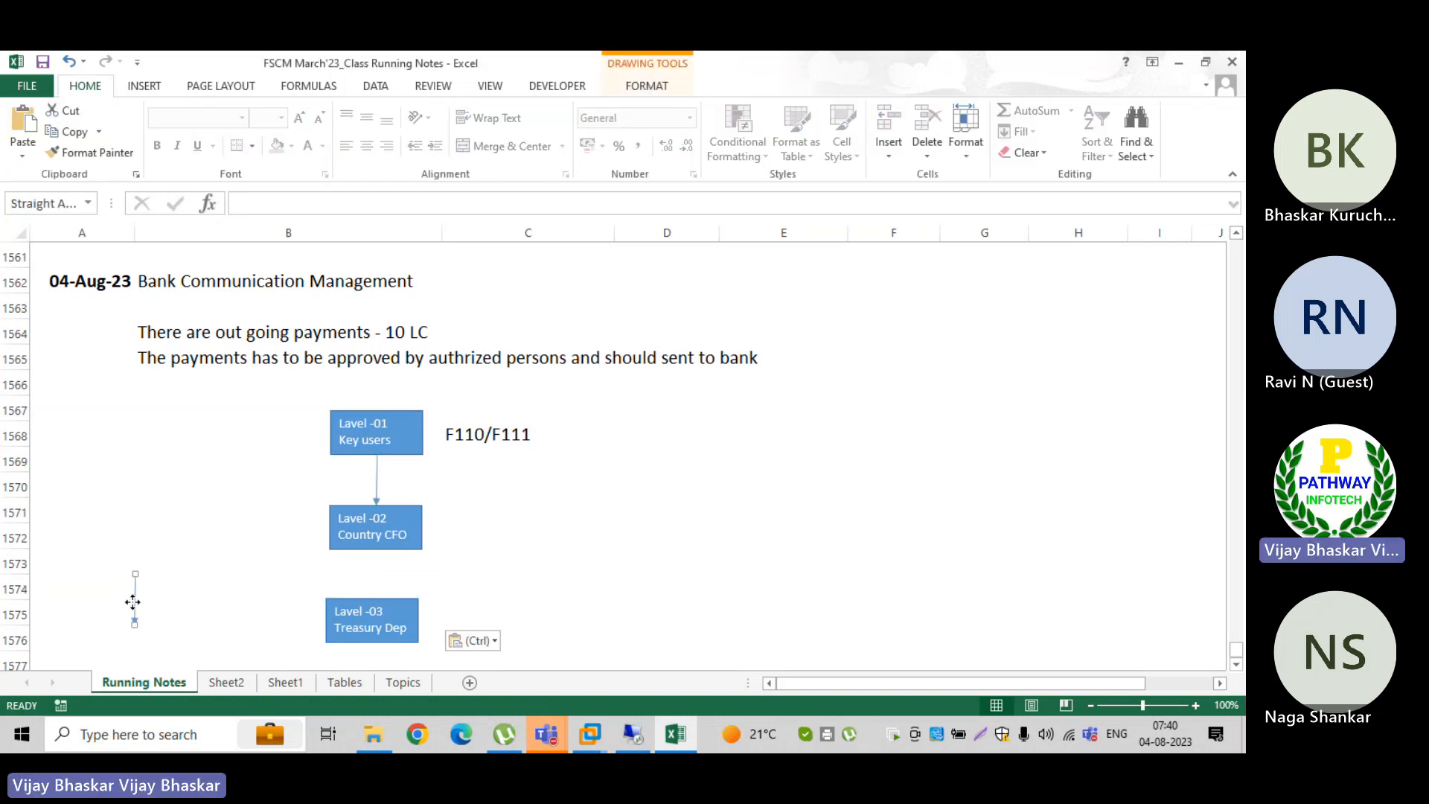
drag(133, 600, 370, 577)
click(502, 567)
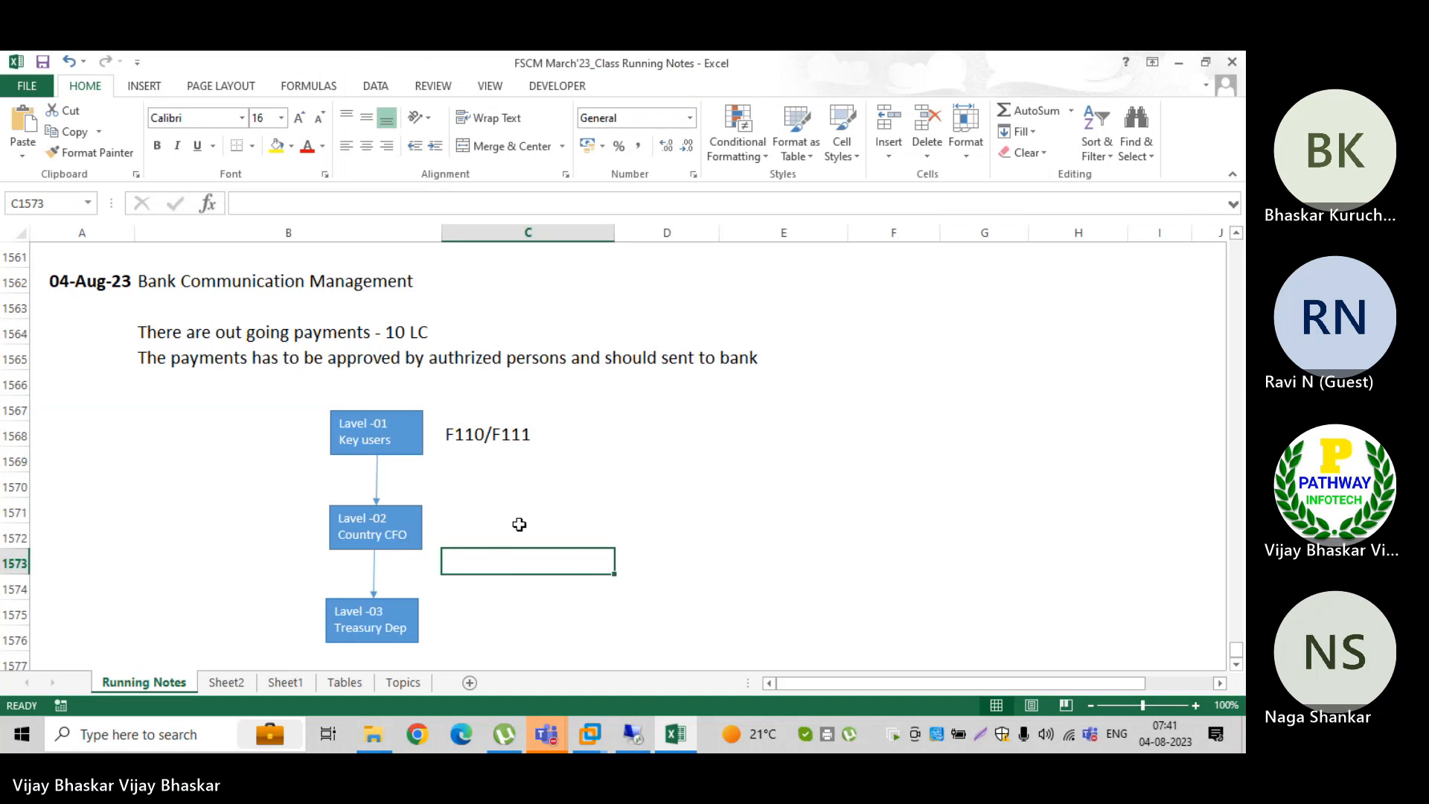
click(488, 531)
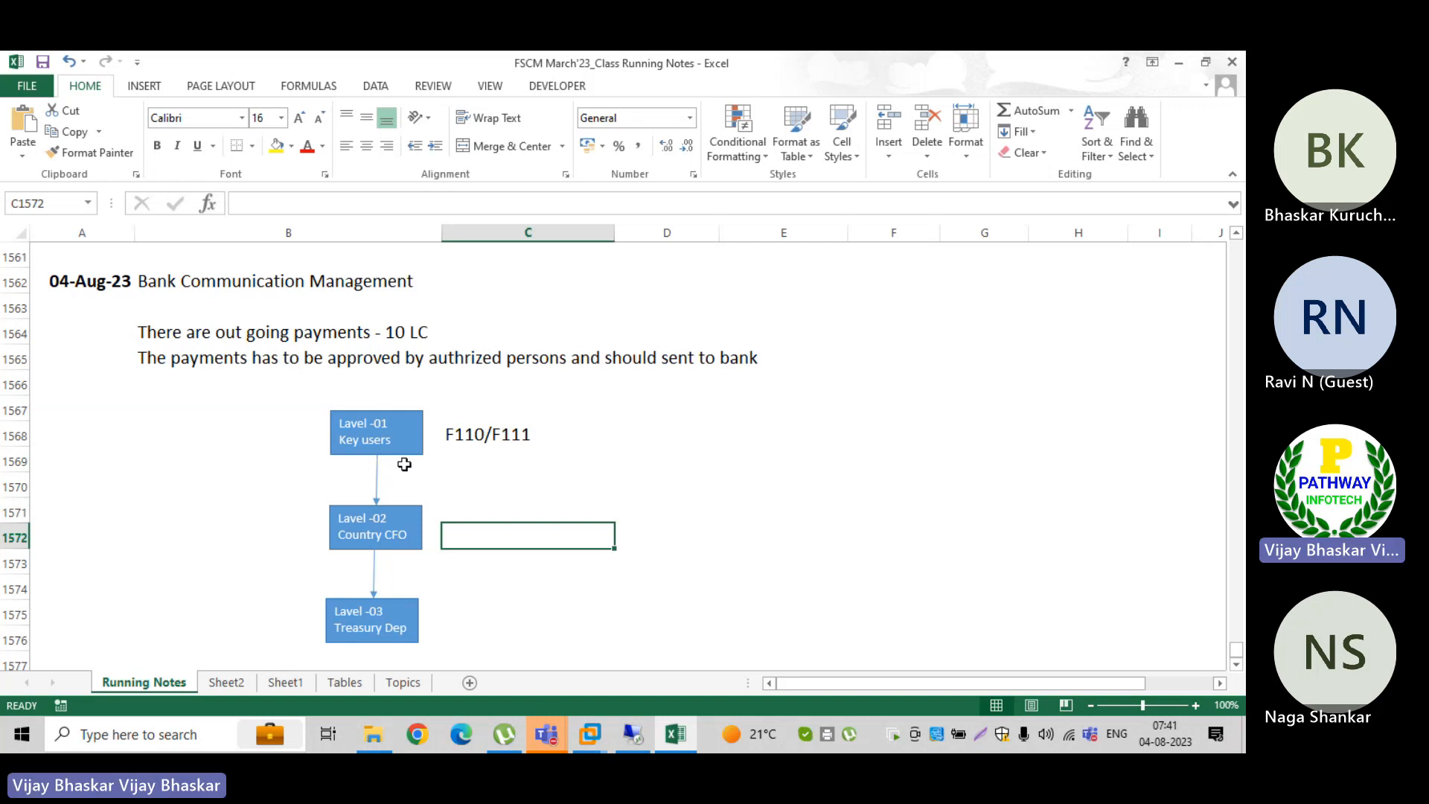
click(463, 661)
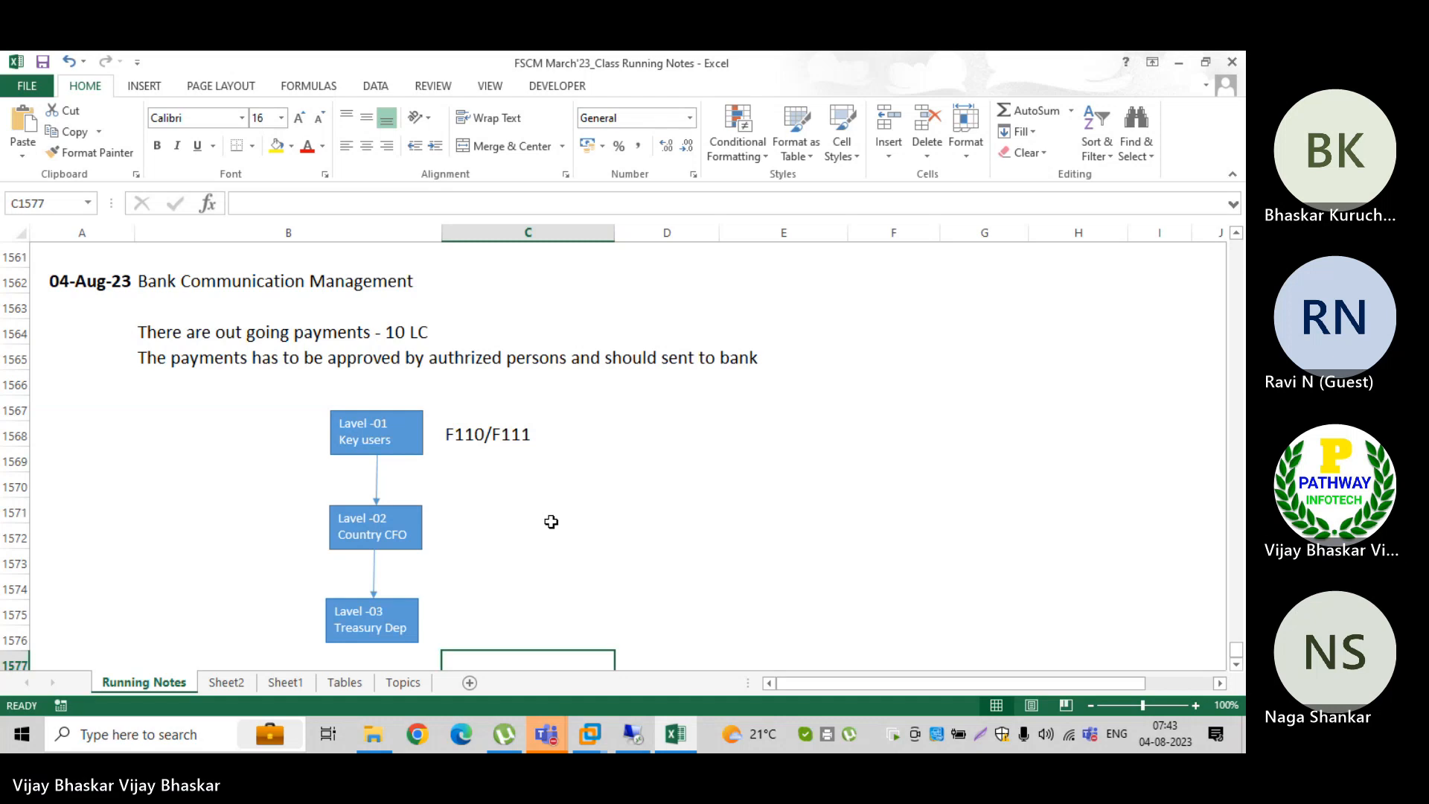
click(551, 521)
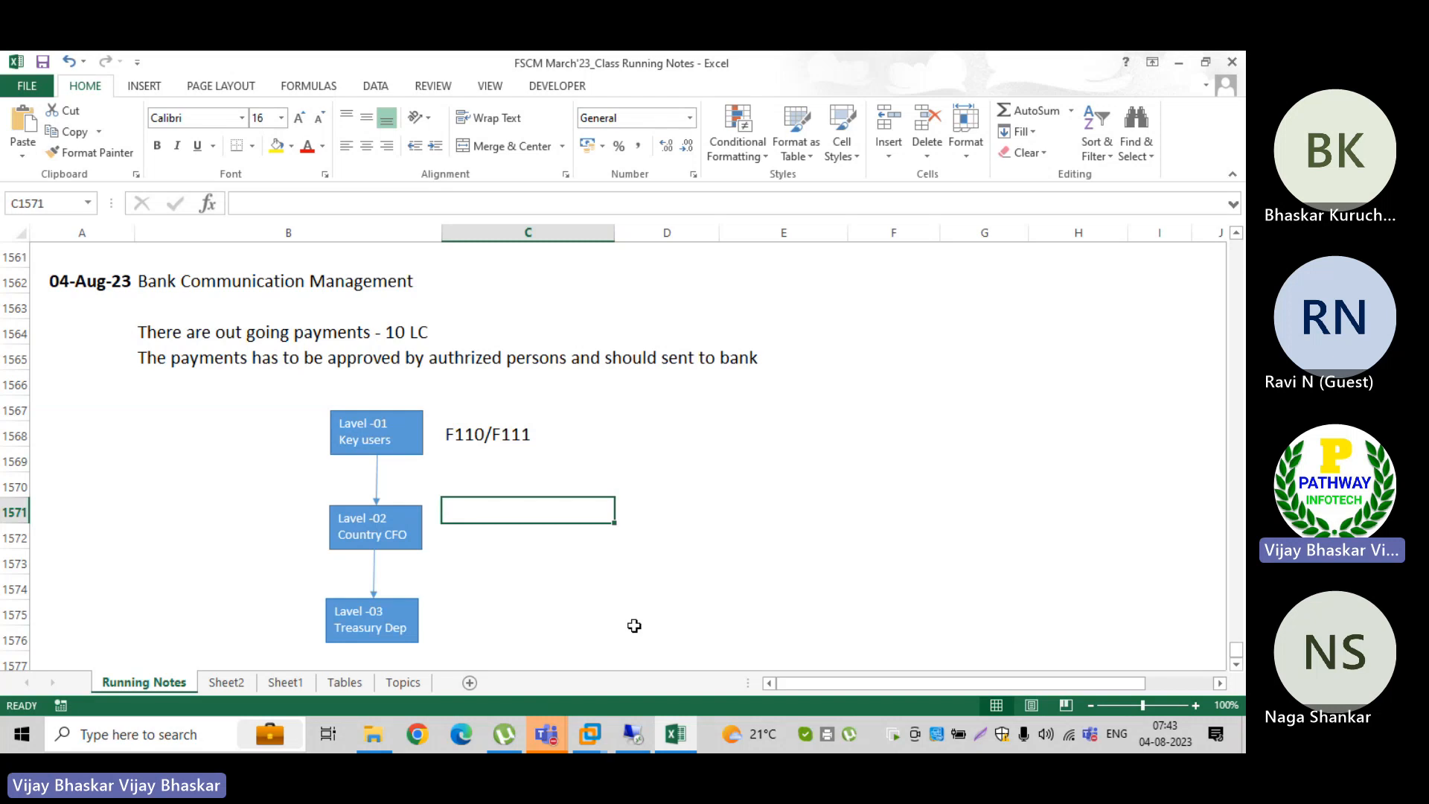
Step: Enter the heading "Without BCM" in cell A1579, below the approval level diagram
click(1236, 664)
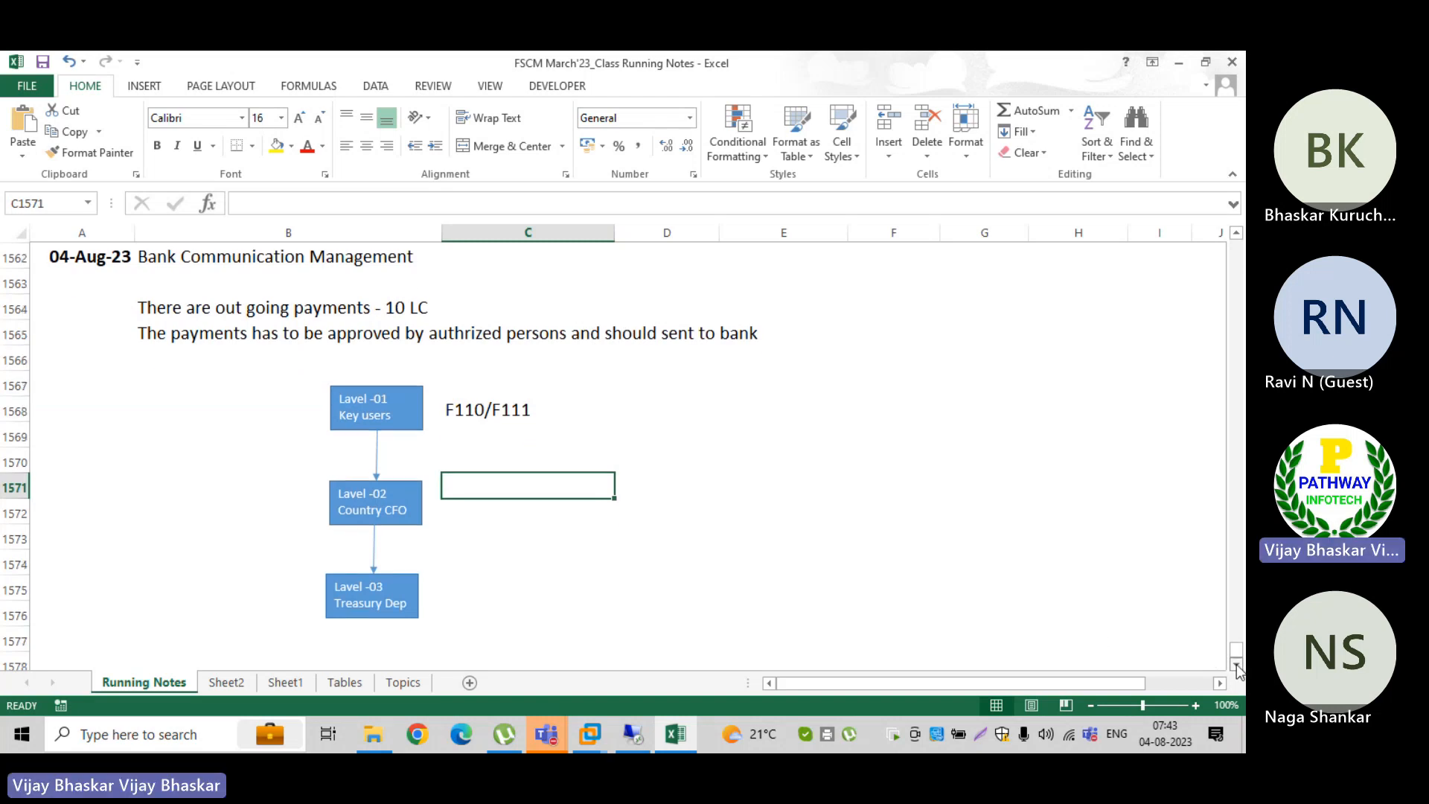
click(1236, 665)
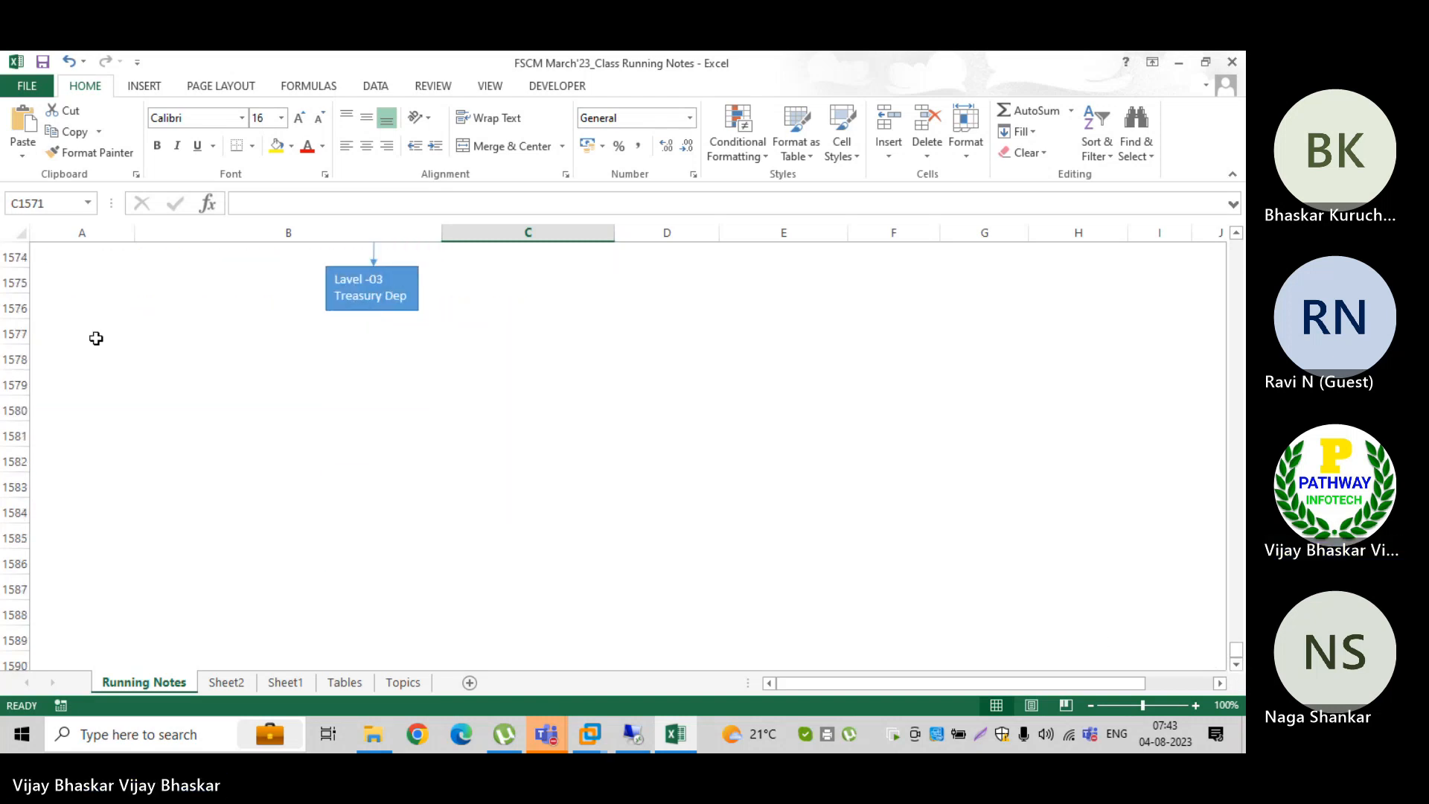
click(71, 385)
text(IN )
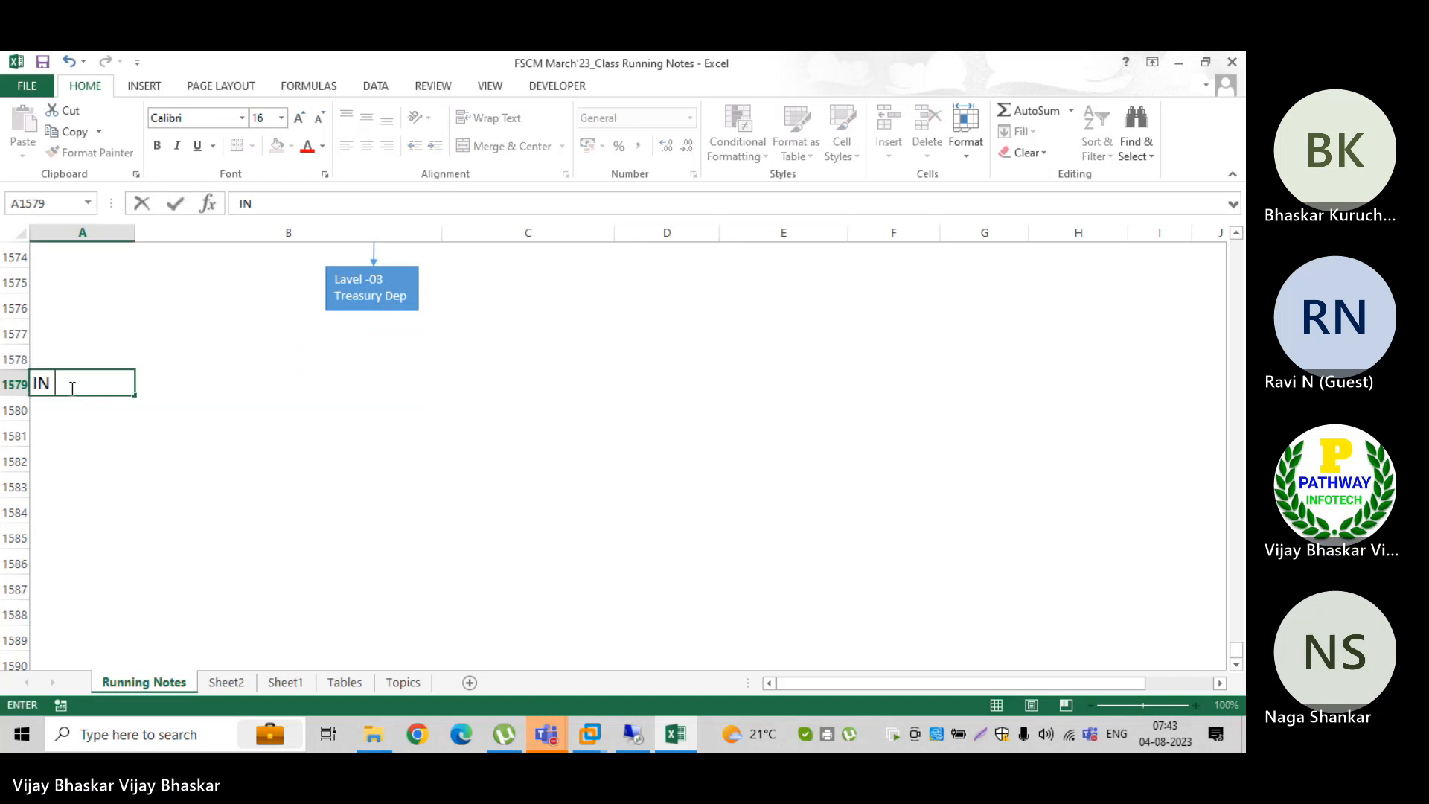
text(no)
key(BackSpace)
key(BackSpace)
key(BackSpace)
key(BackSpace)
key(BackSpace)
text(Without B)
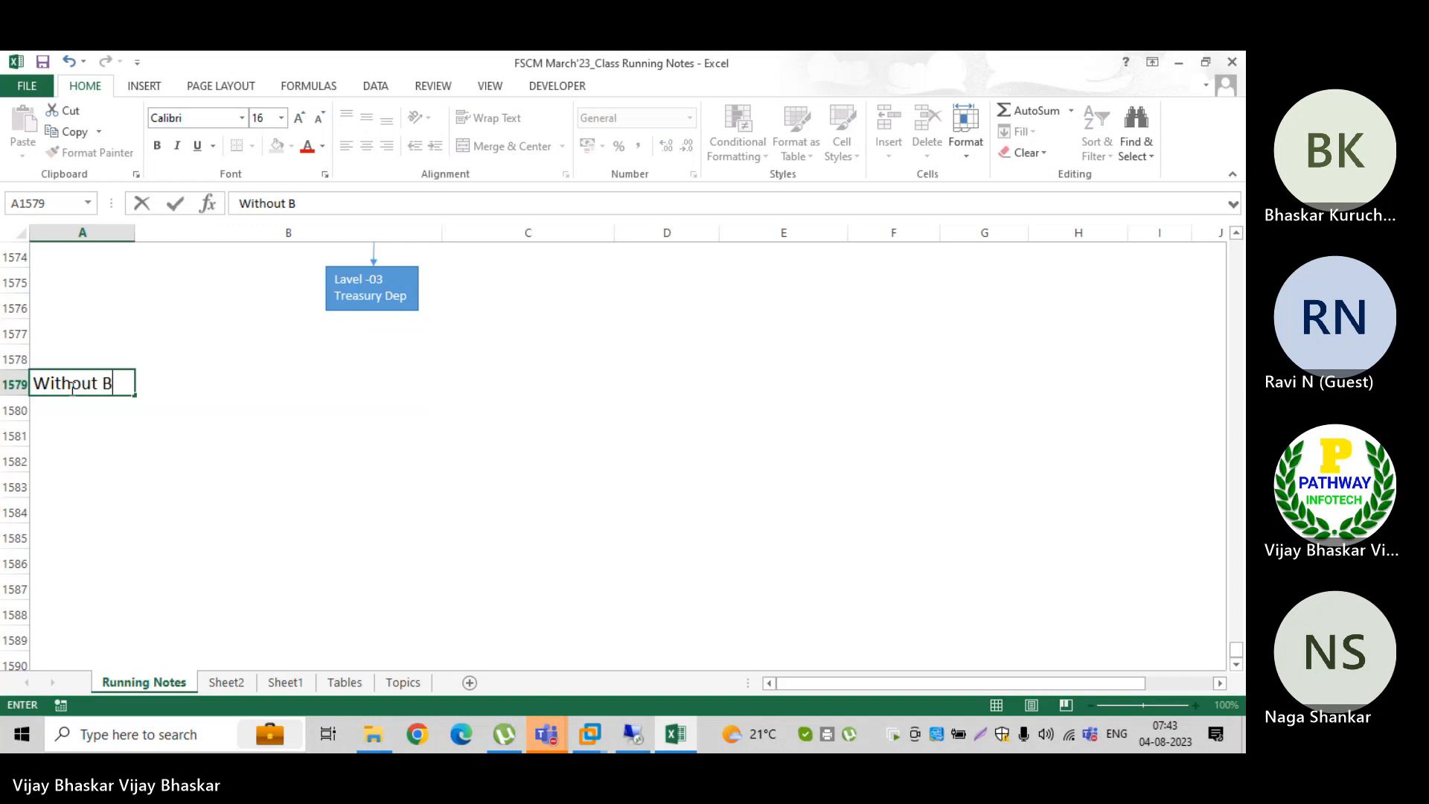
text(CM)
key(BackSpace)
text(M)
key(Return)
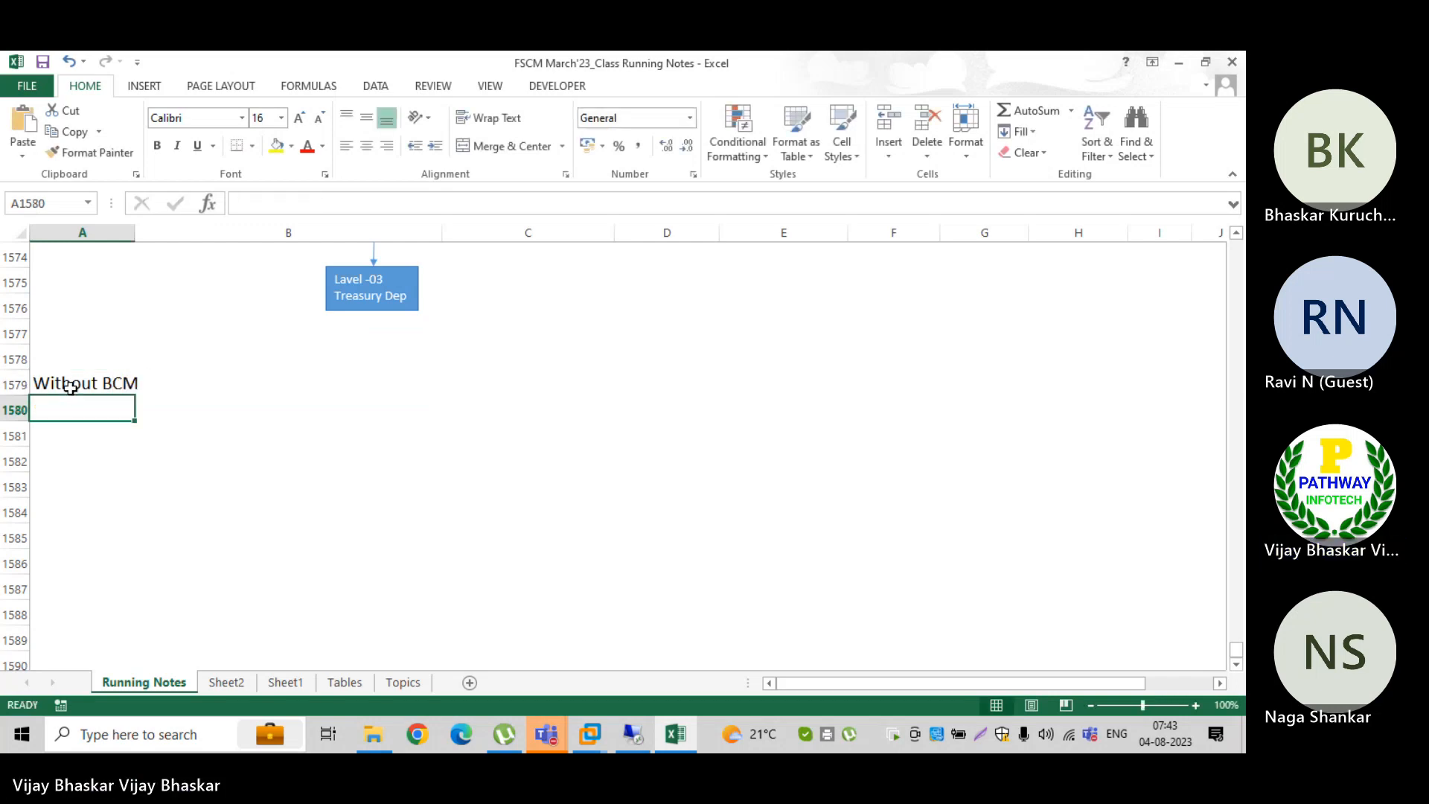
Step: Start the first note in cell A1580 below the "Without BCM" heading with "1. As soon as we run F110/F111"
text(1. Ass)
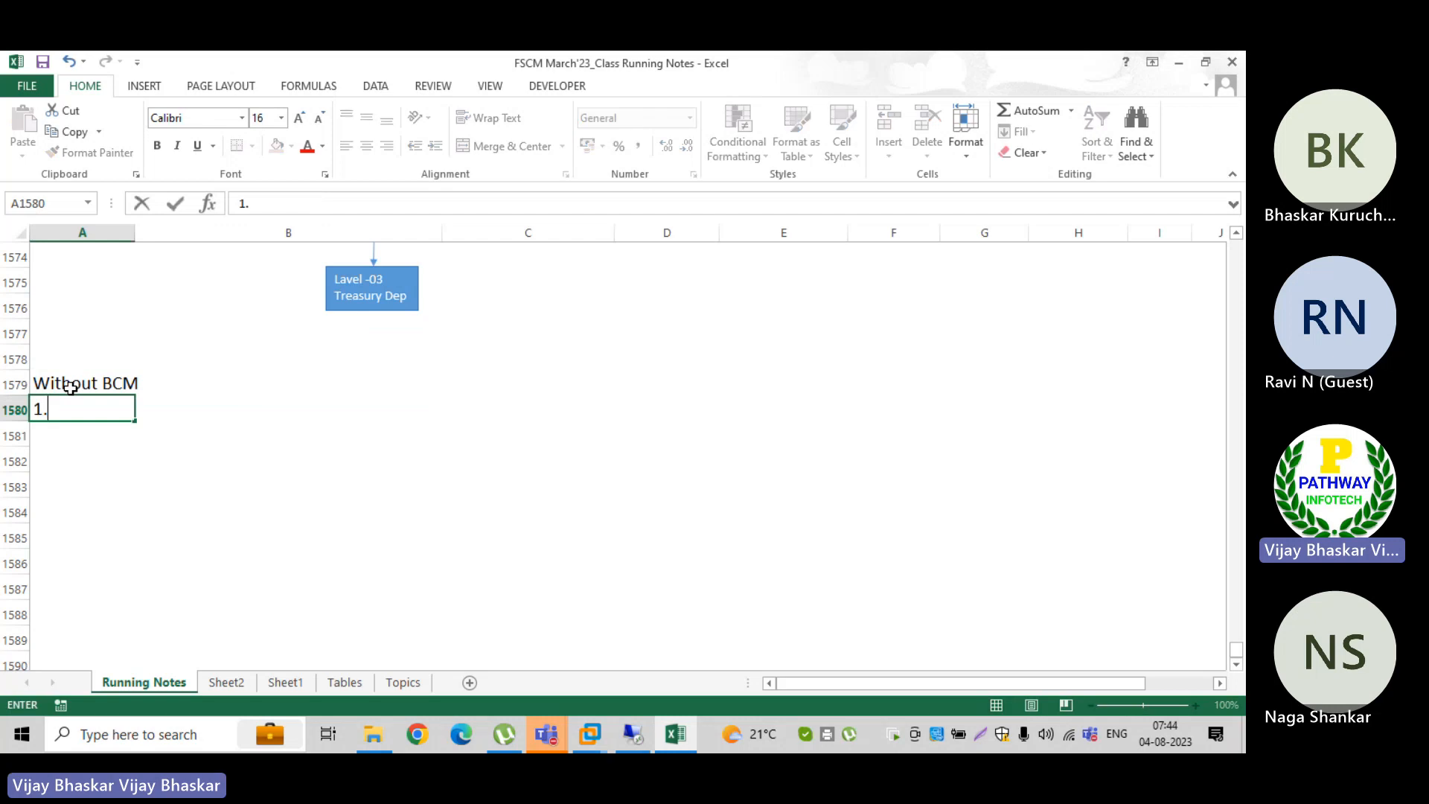
key(BackSpace)
key(BackSpace)
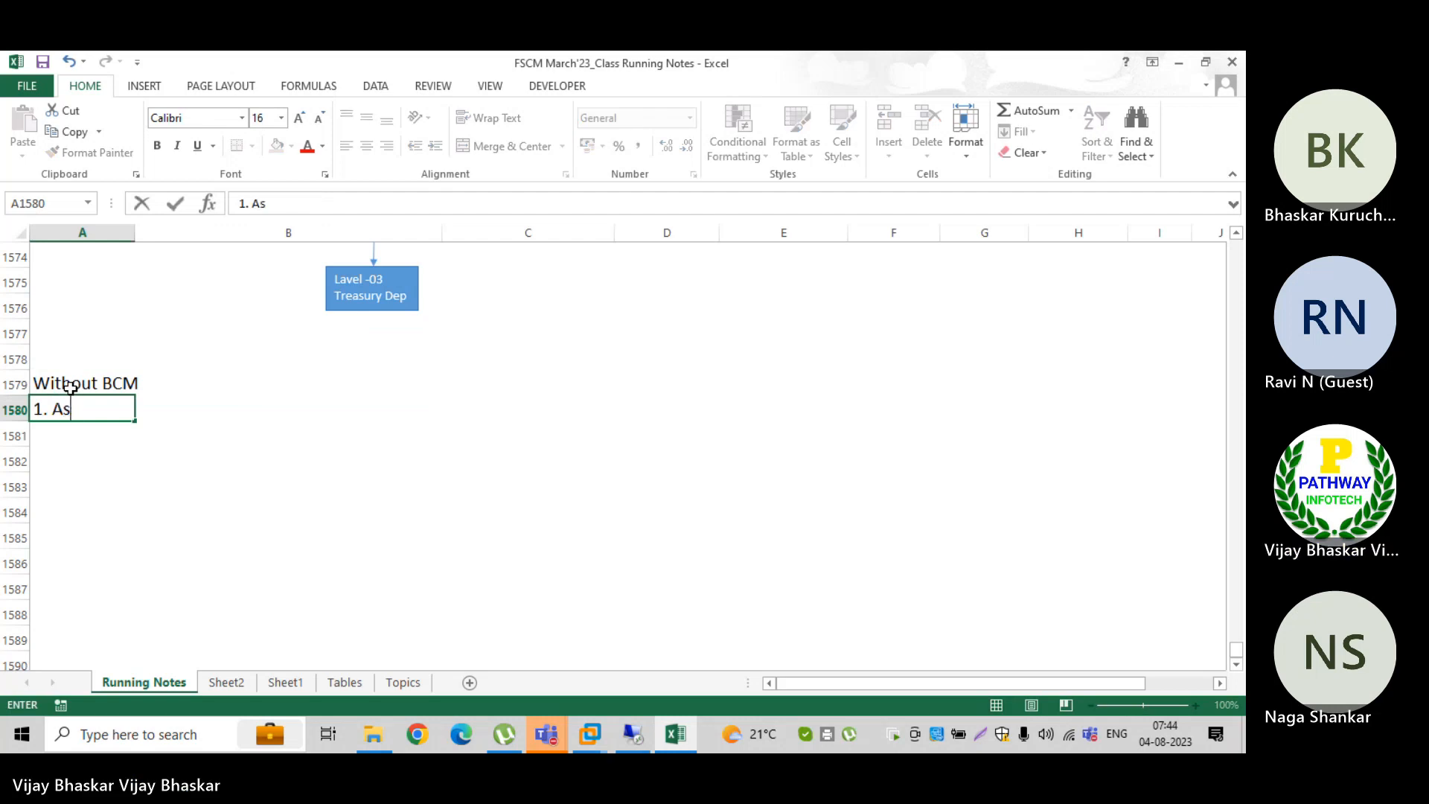
text(soon as er)
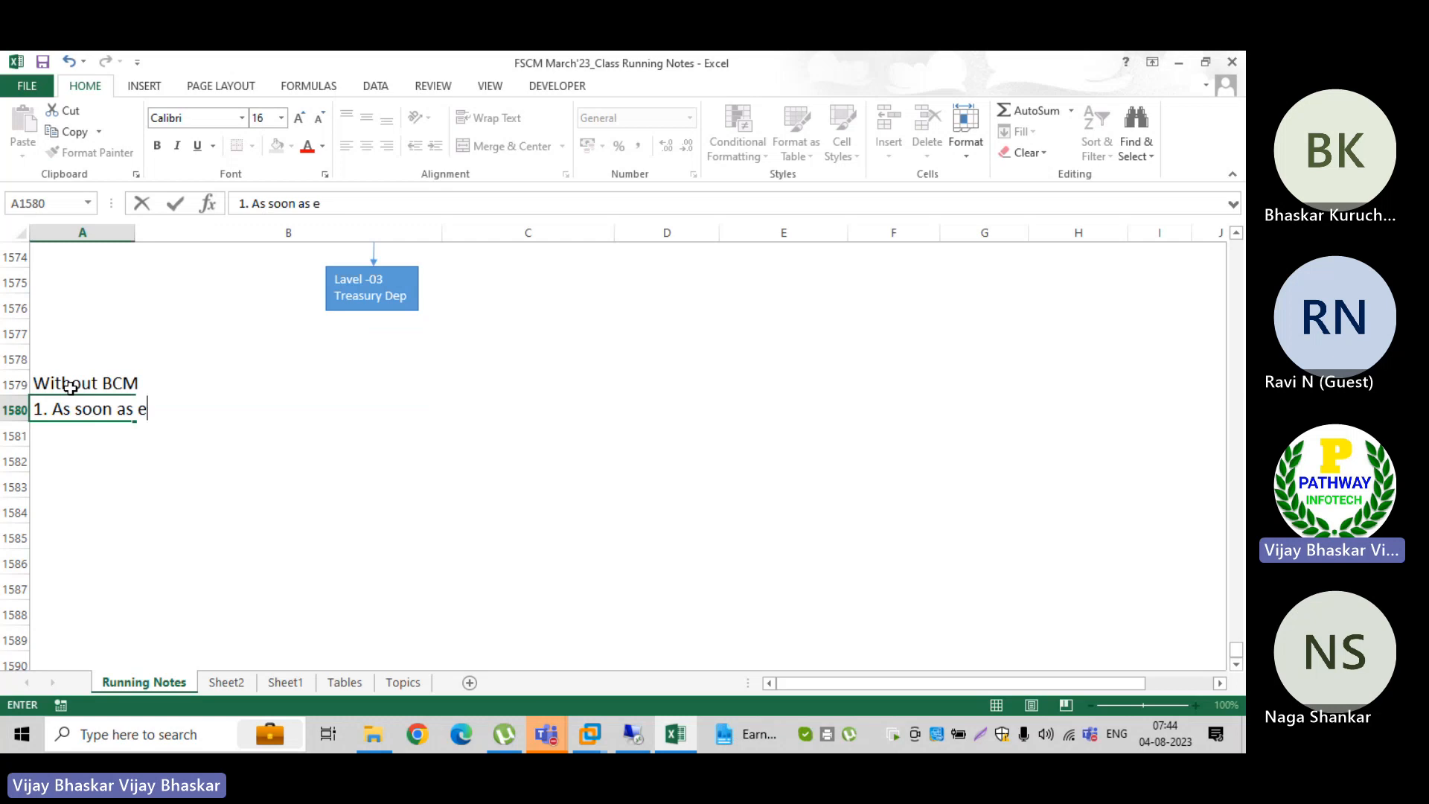
key(BackSpace)
key(BackSpace)
text(er)
key(BackSpace)
key(BackSpace)
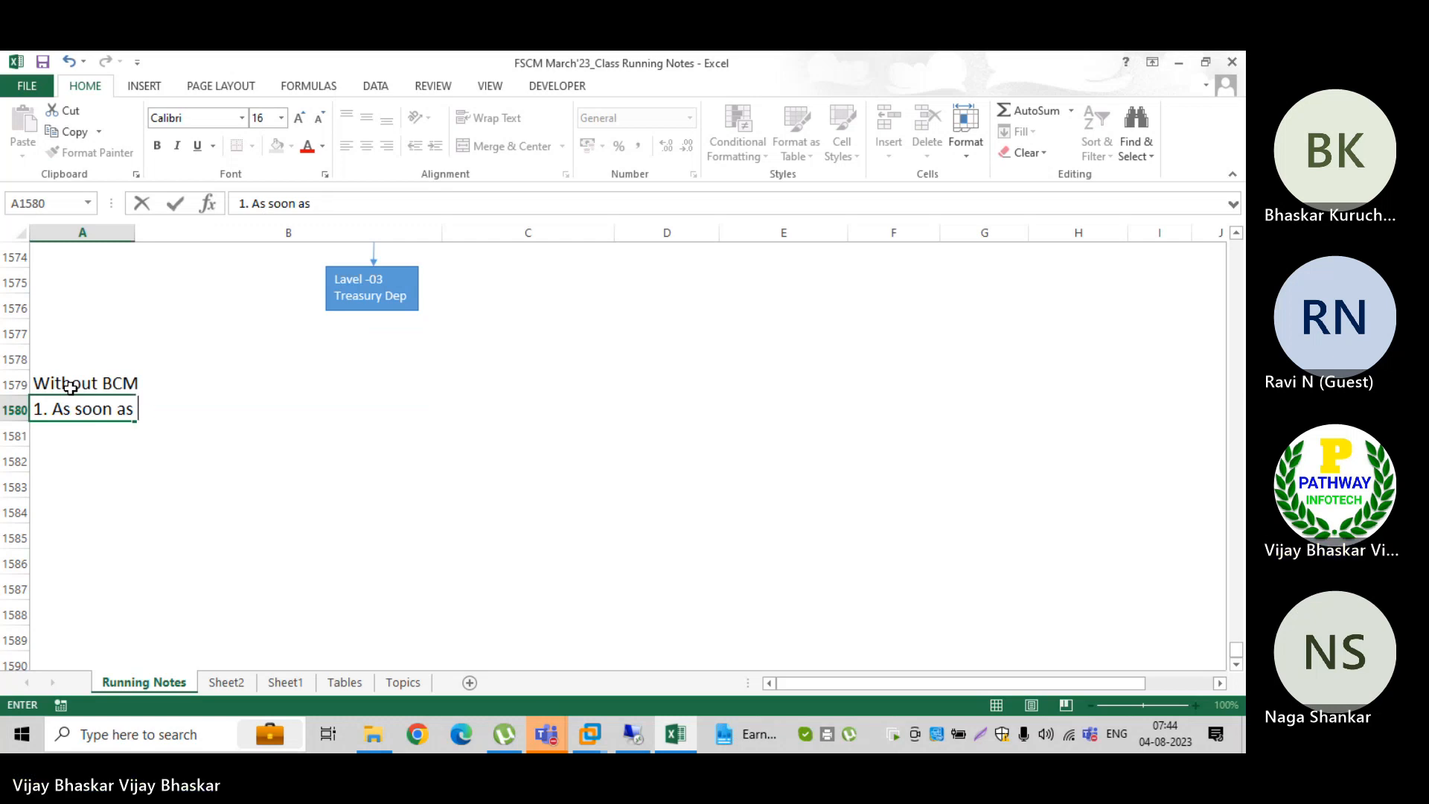
text(we run )
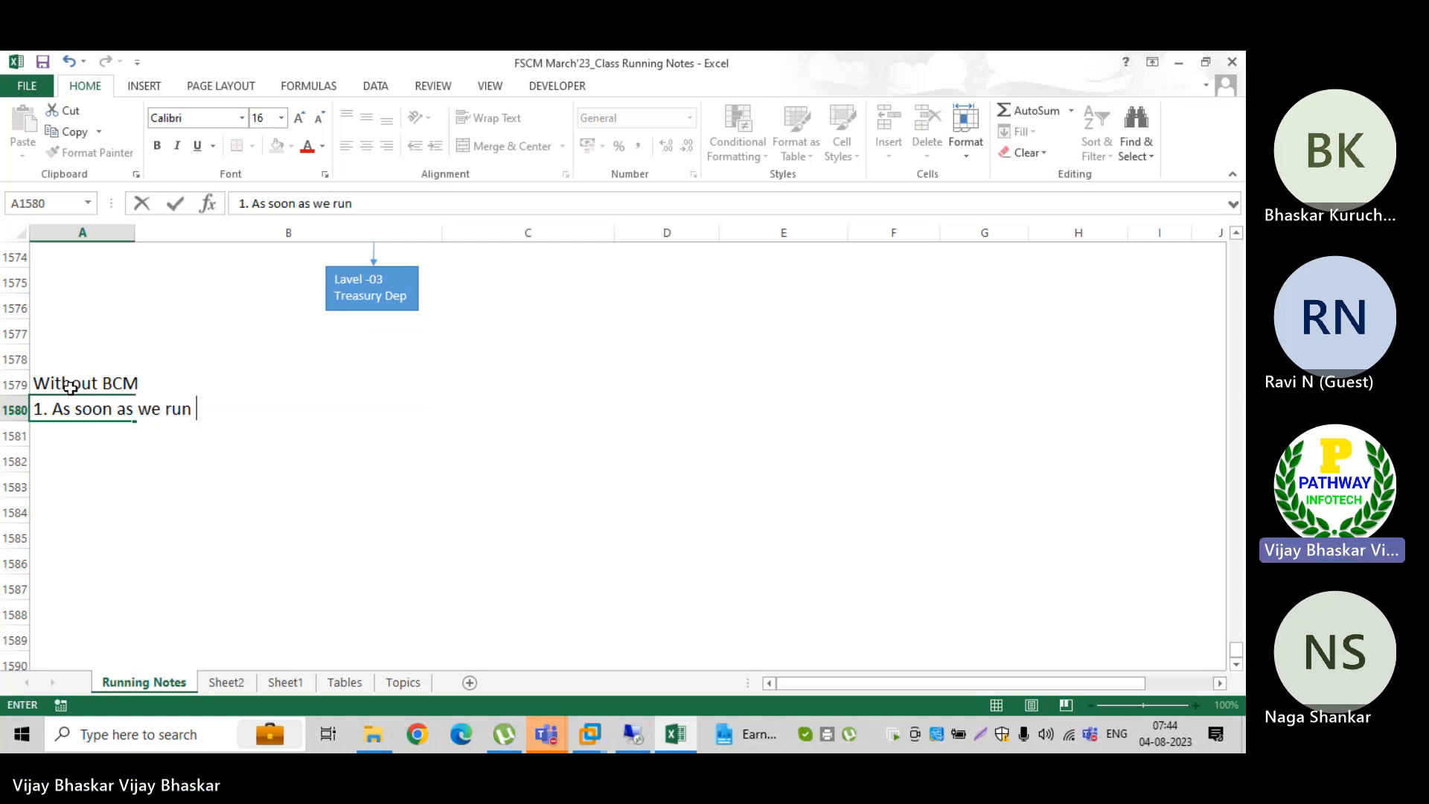
text(F110/)
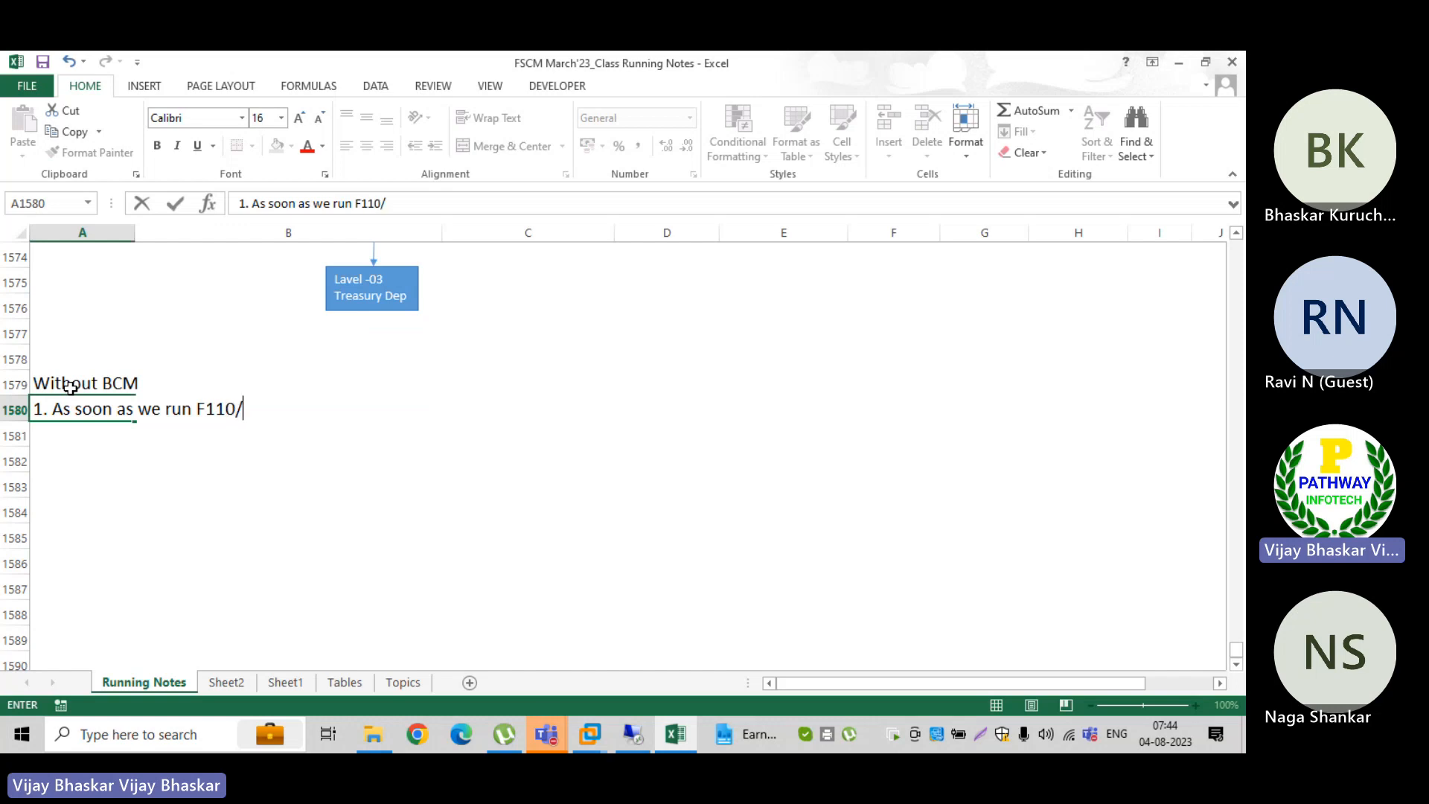
text(F111, the s)
Step: Continue the note in A1580 with ", if there is proper DME mapping FBZP, the system"
key(BackSpace)
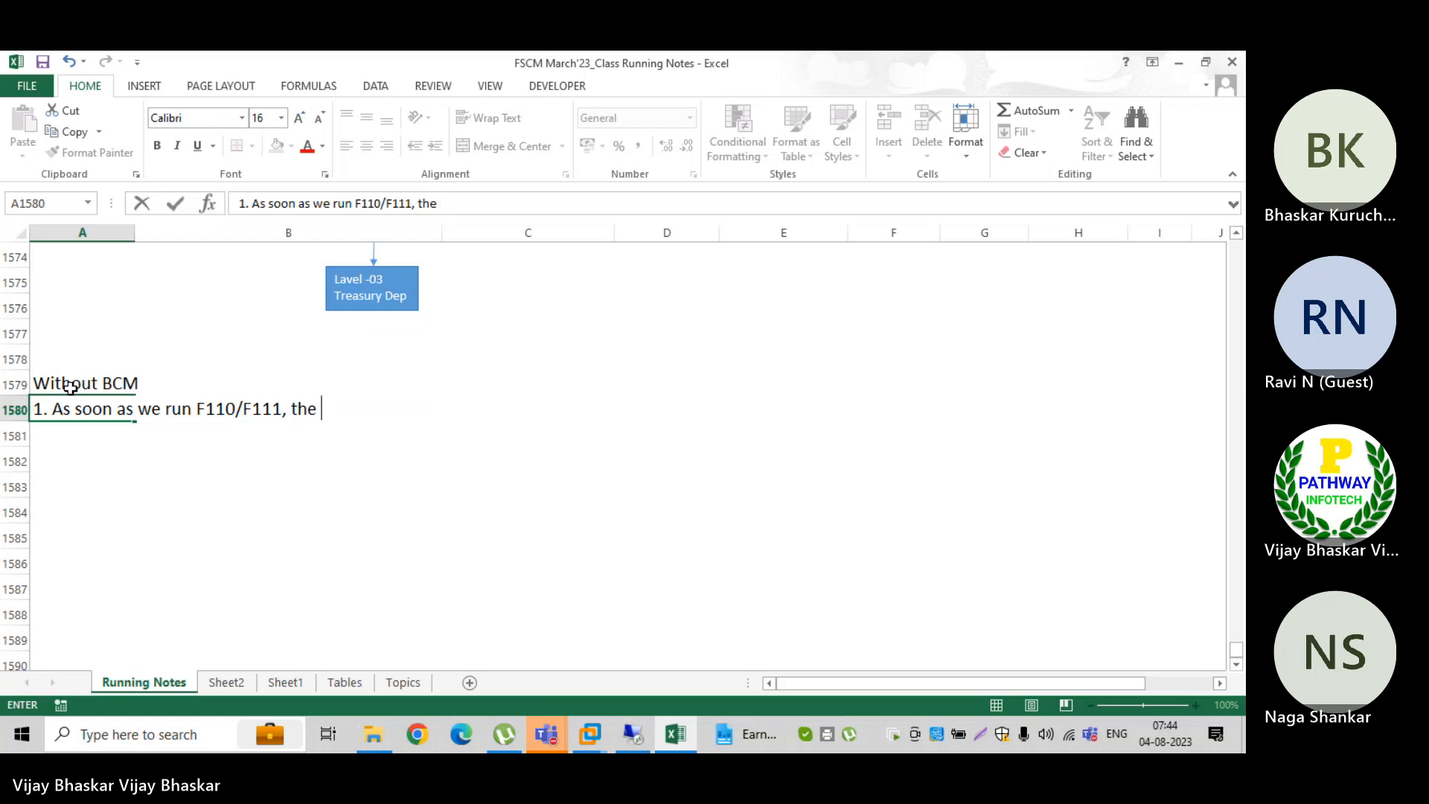
key(BackSpace)
key(BackSpace)
key(BackSpace)
key(BackSpace)
text(if there is )
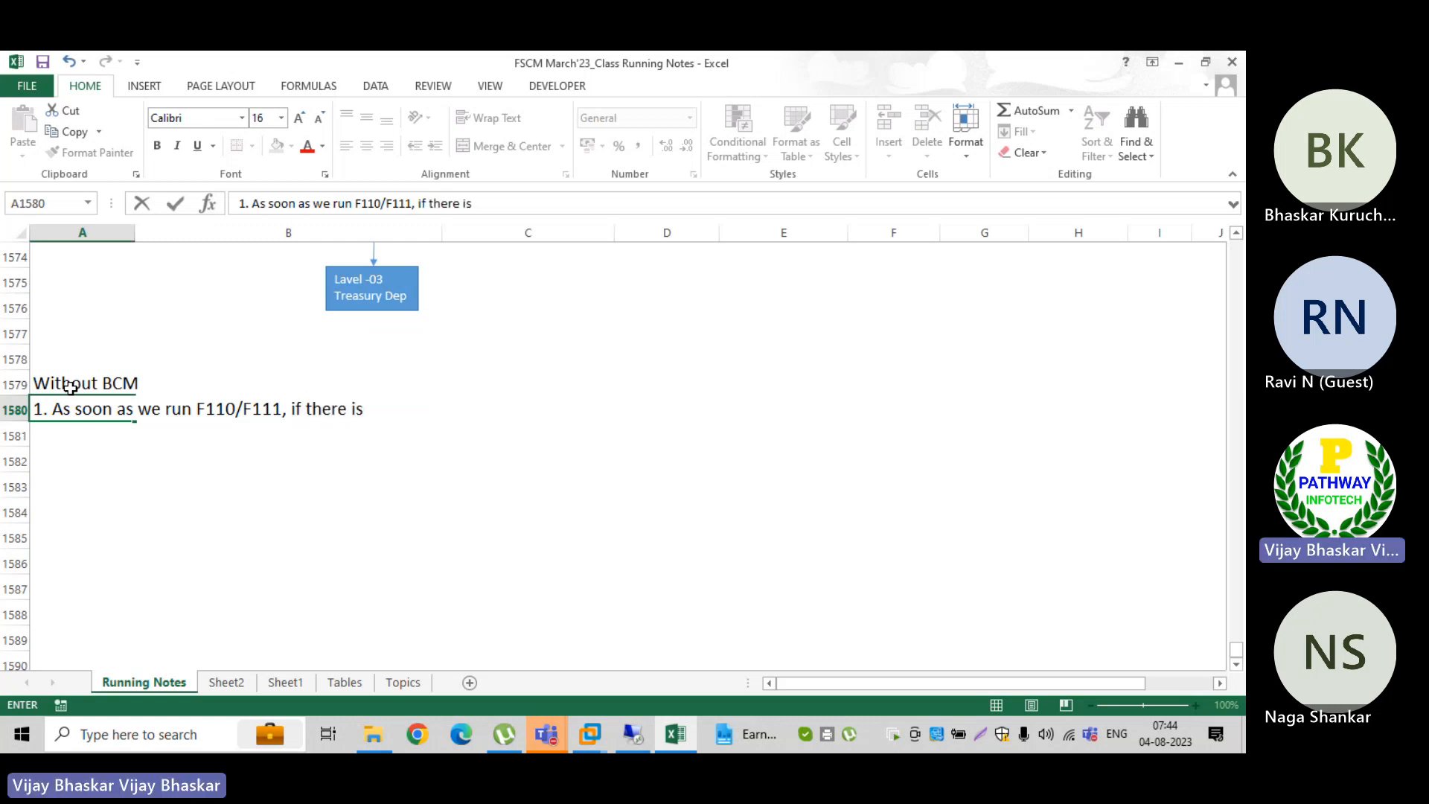
text(proper)
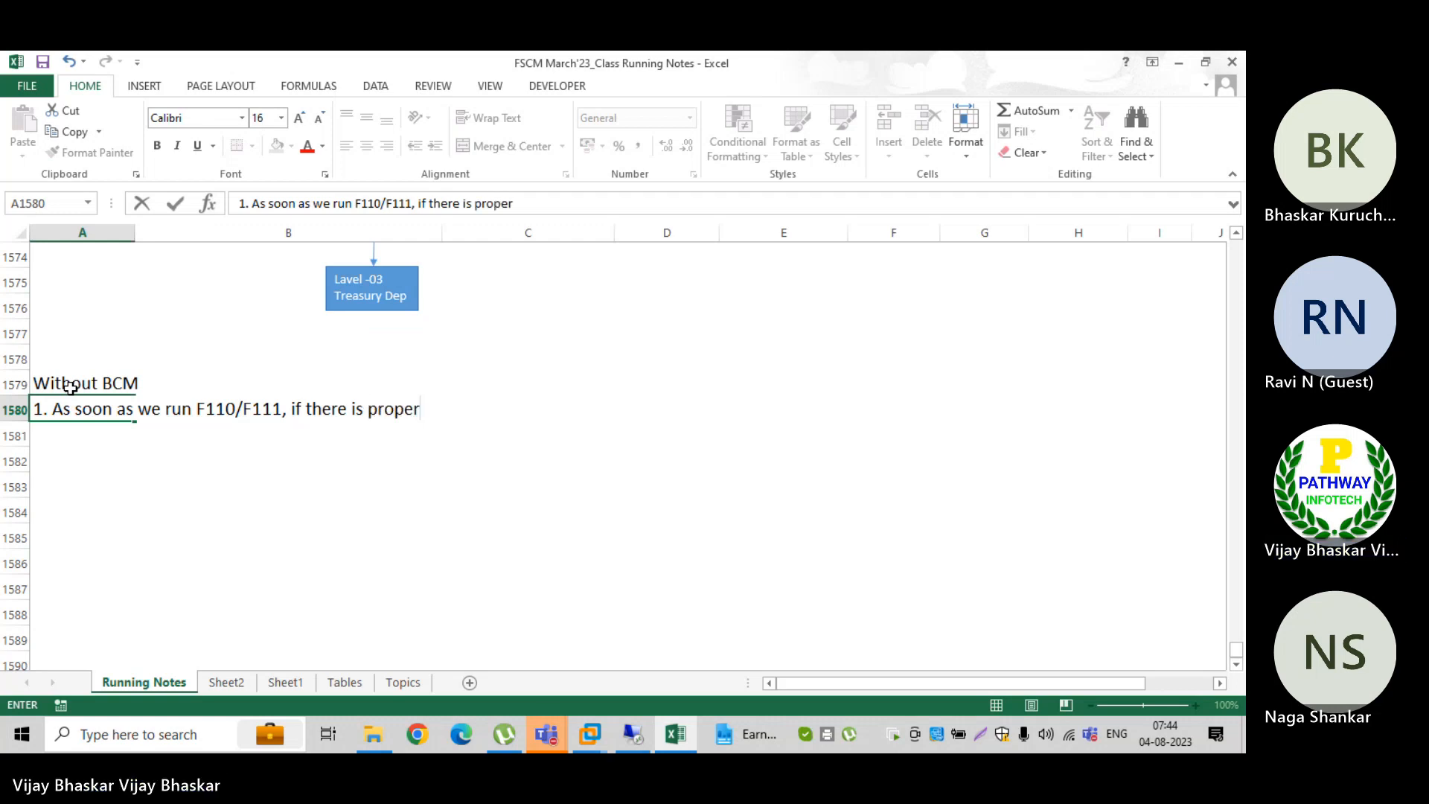
text( DMEE)
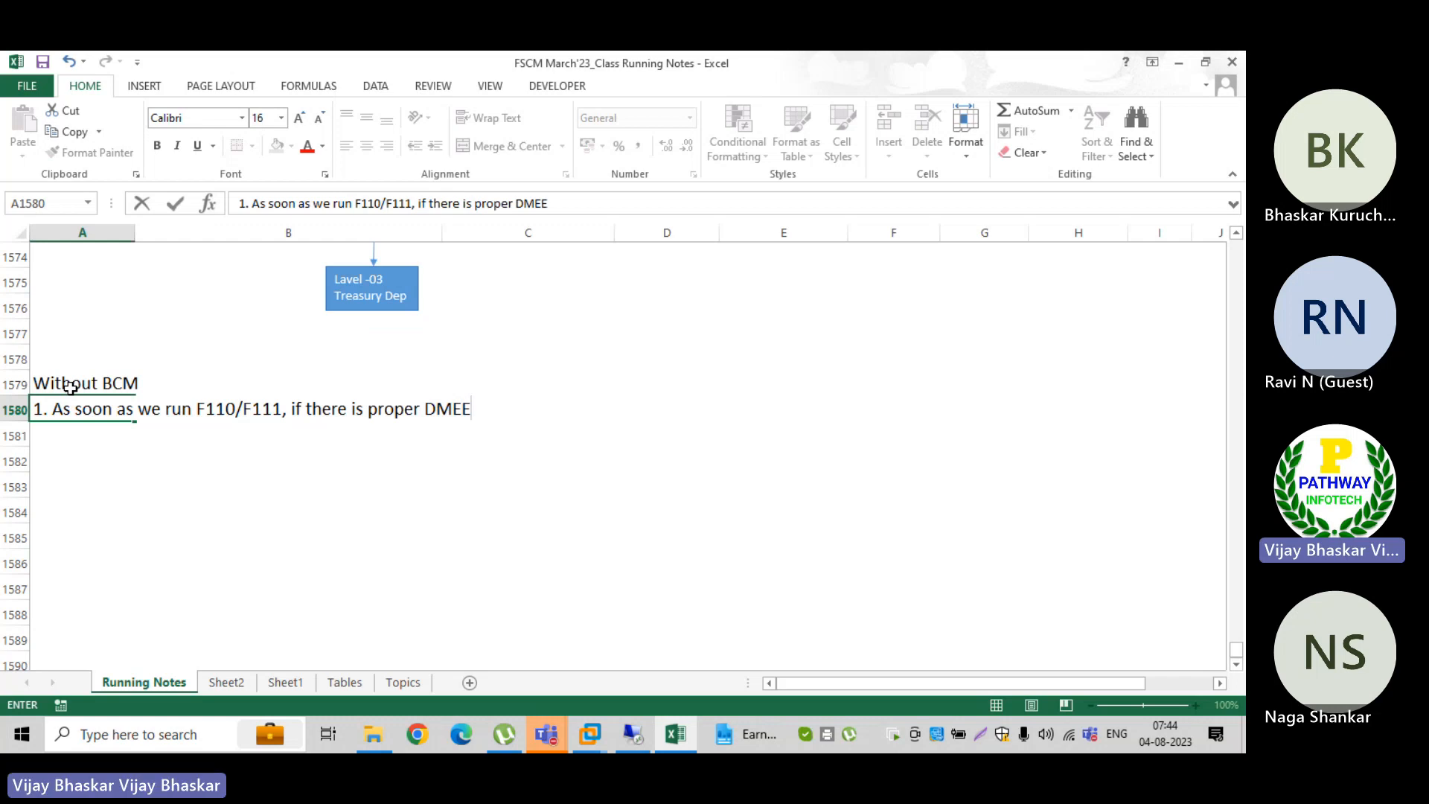
key(BackSpace)
text(map)
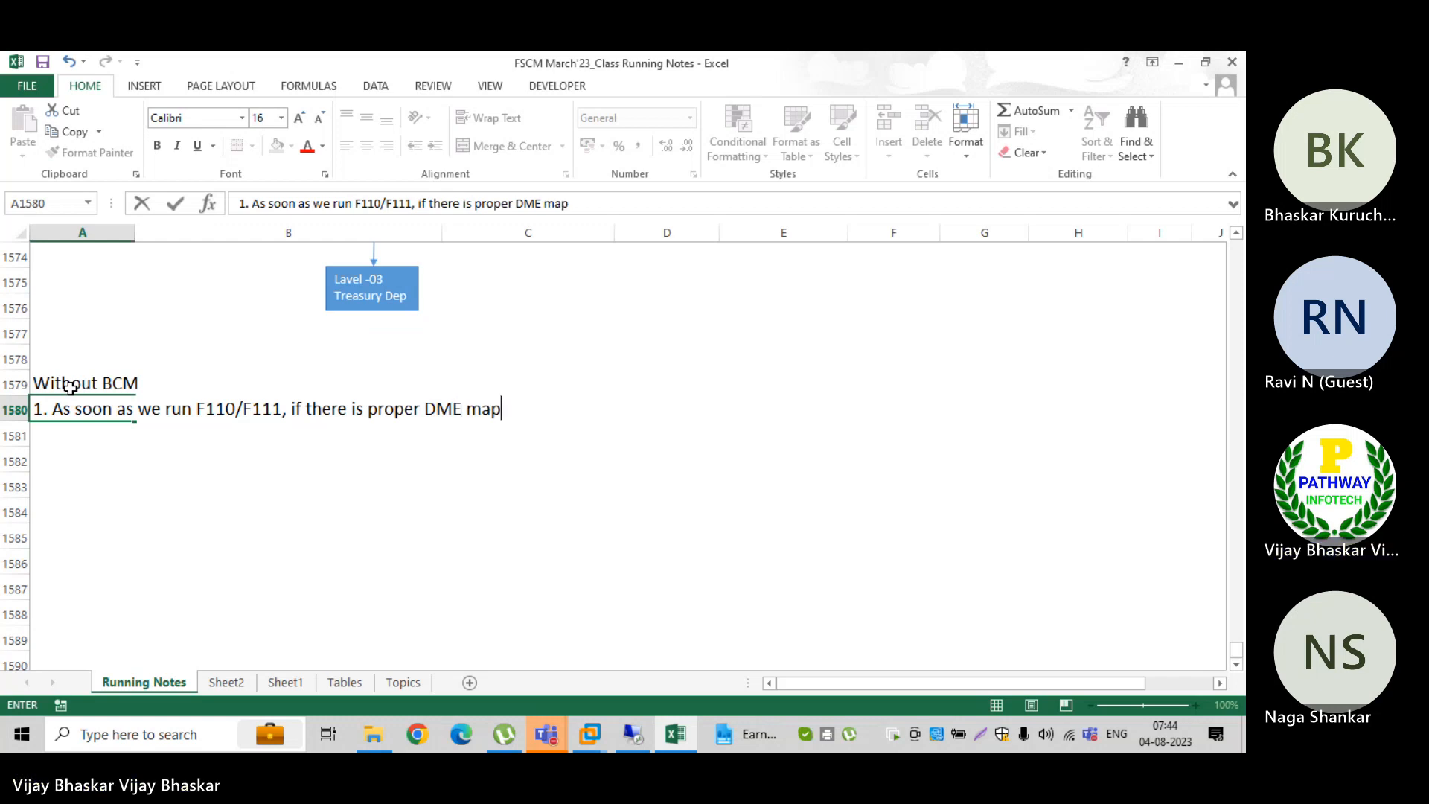
text(ping F)
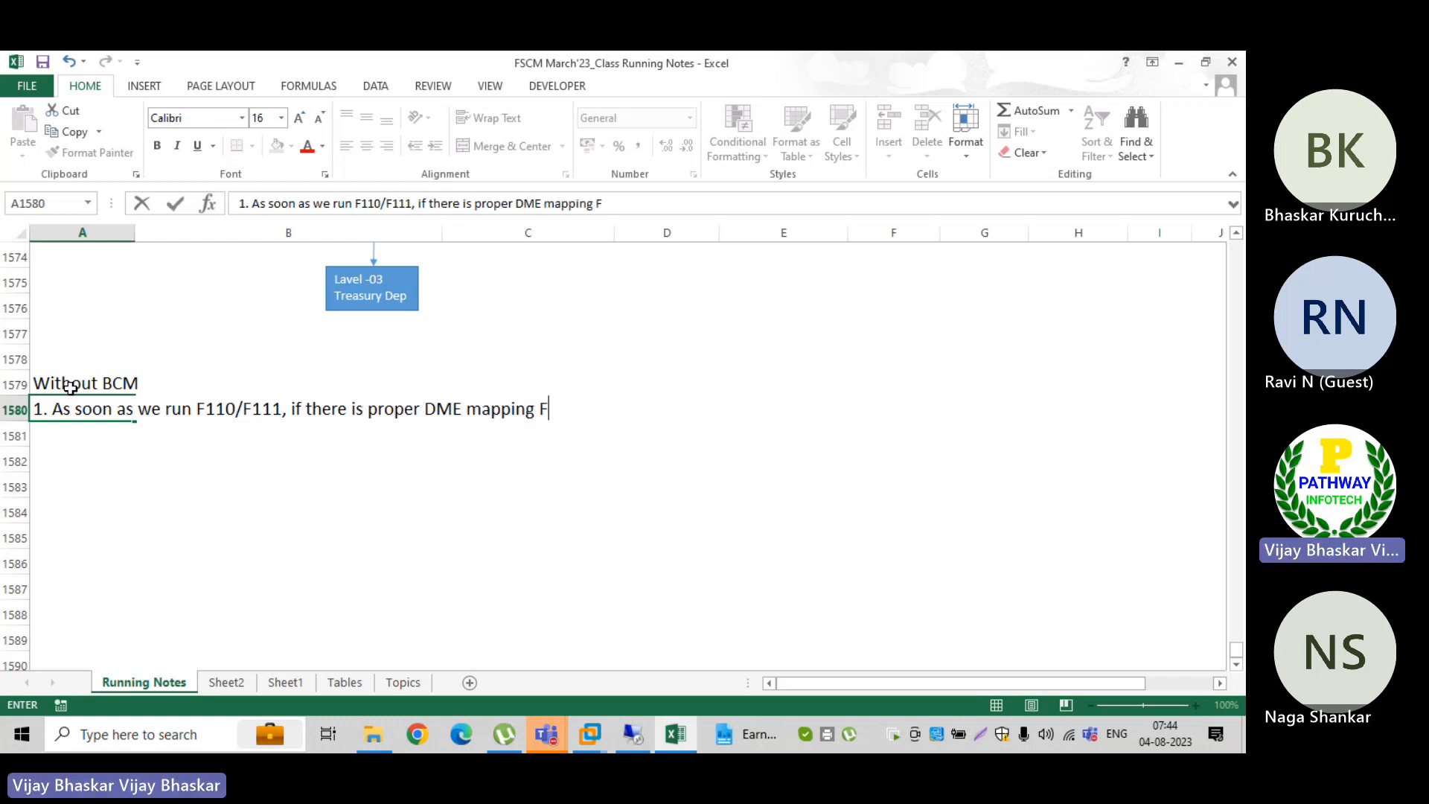
text(BZP, the system wil)
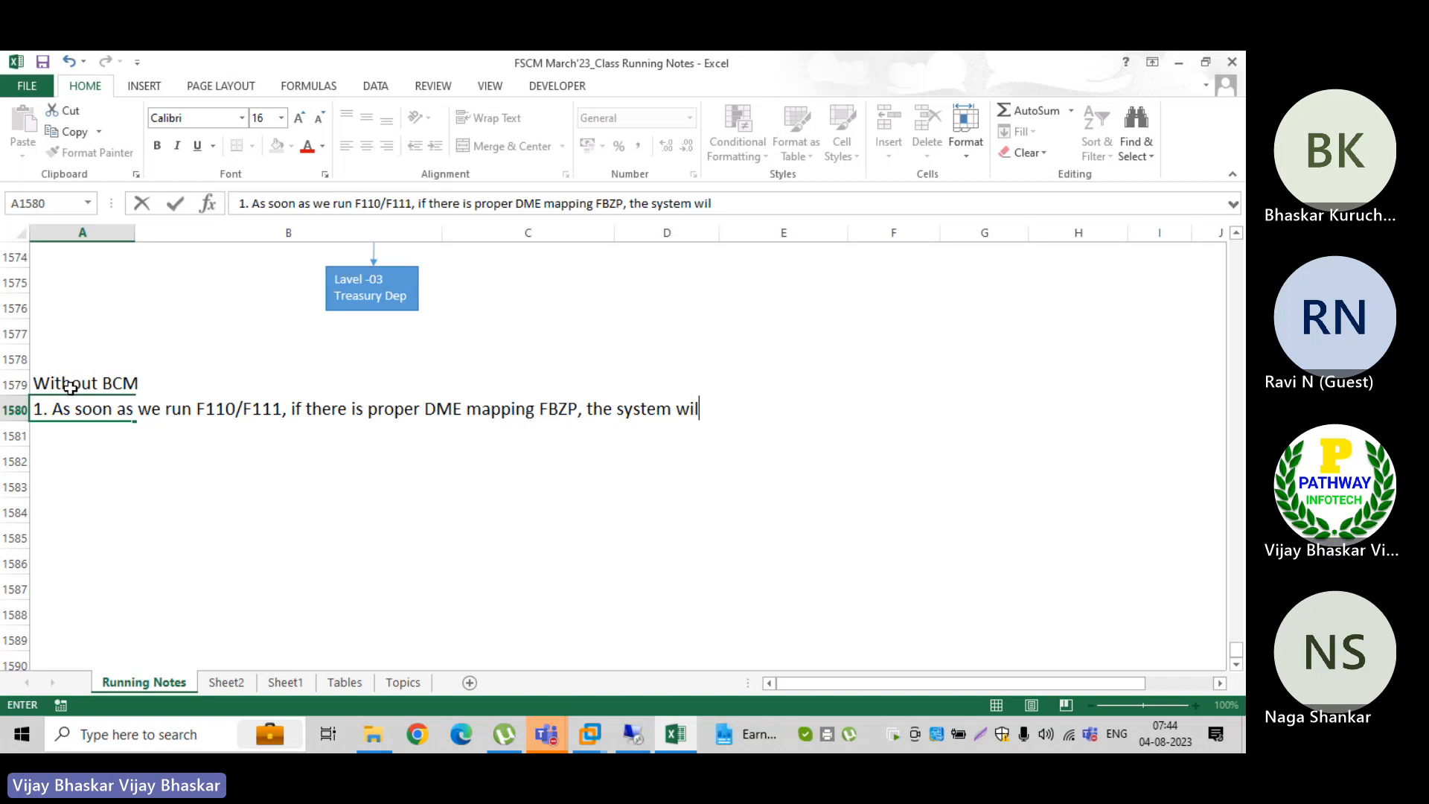
Step: Extend the A1580 sentence with "will generate the DMEE file"
key(BackSpace)
key(BackSpace)
key(BackSpace)
text(ill generate the )
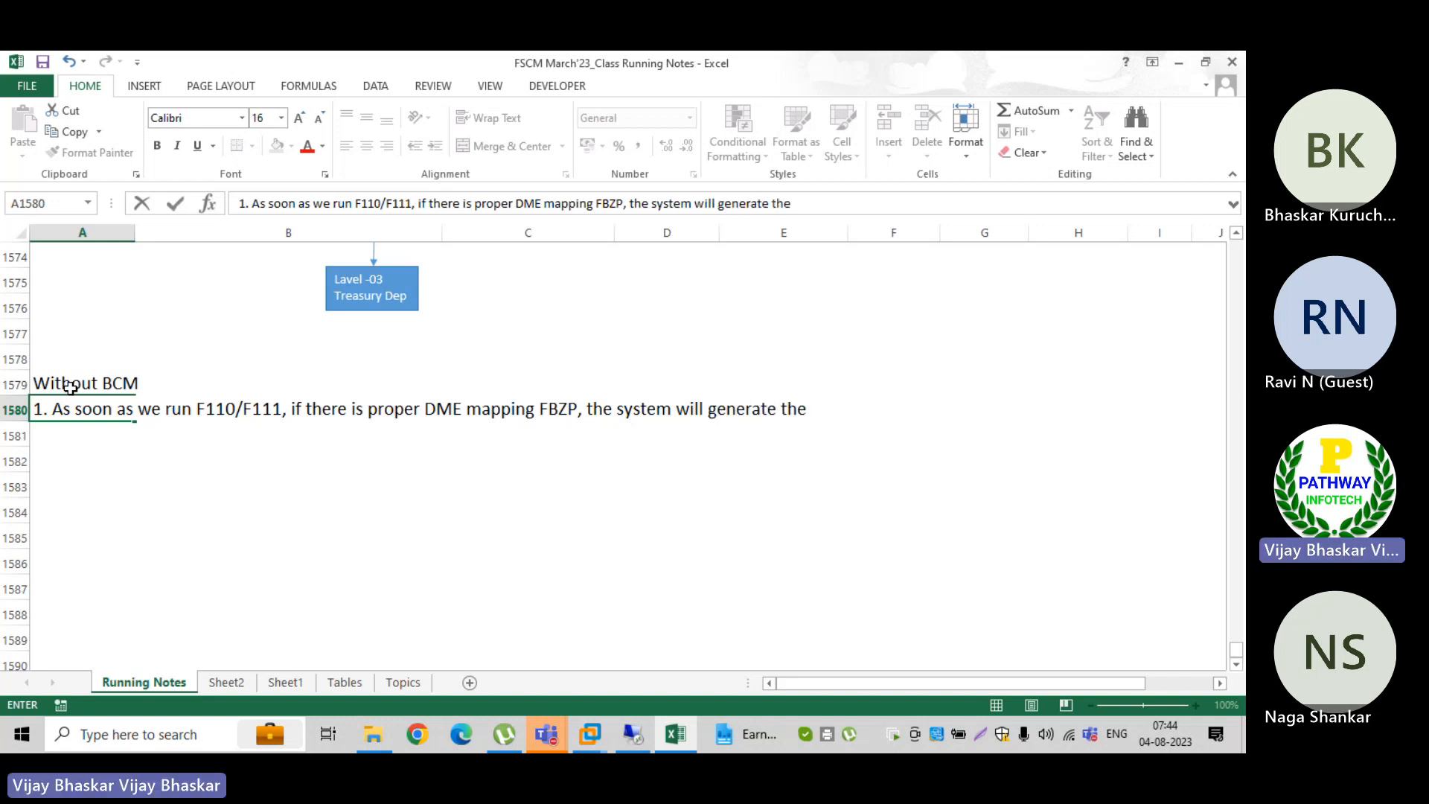
text(DME)
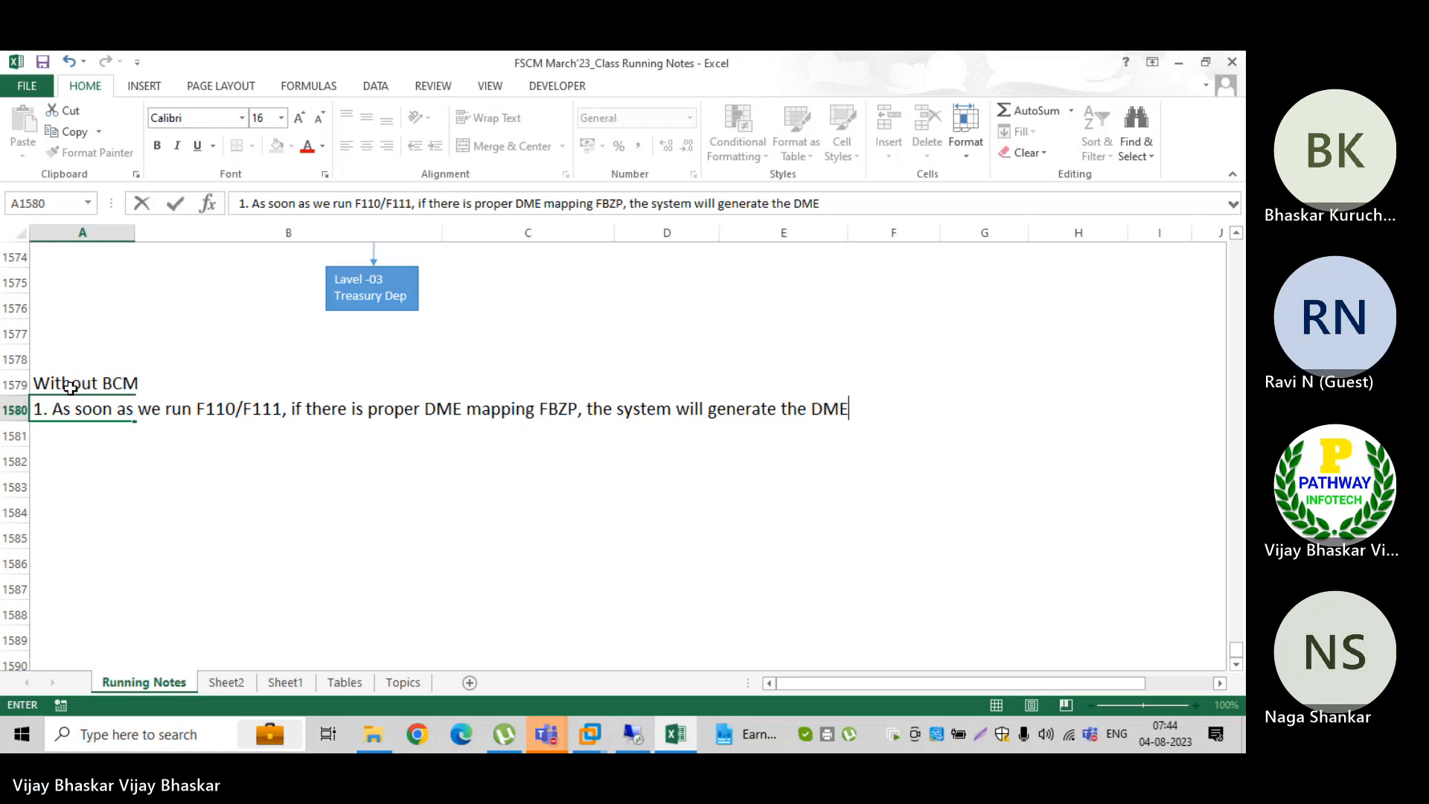
text(E file)
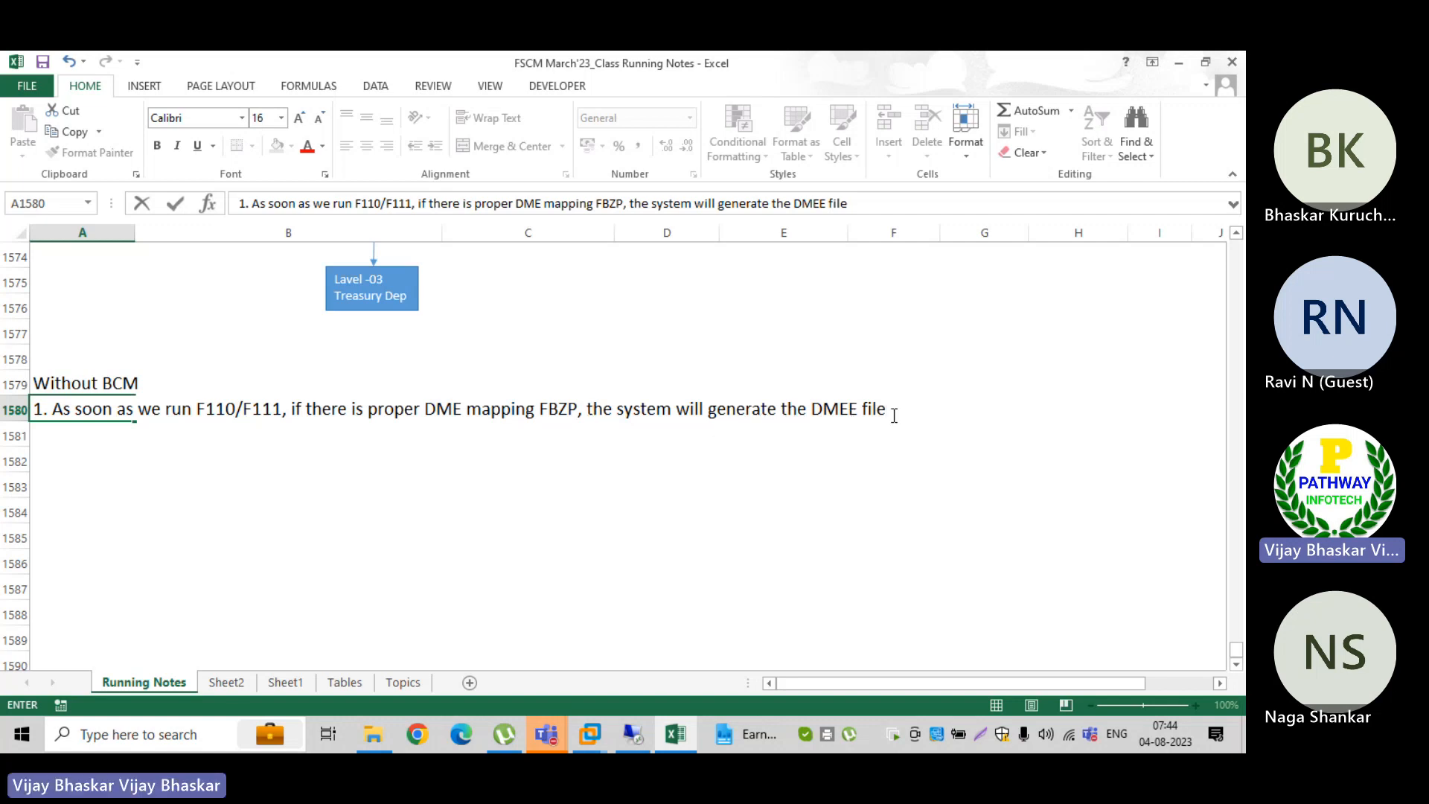
Step: Finish the A1580 note with "once we run automatic payment" and commit the entry
text(once we )
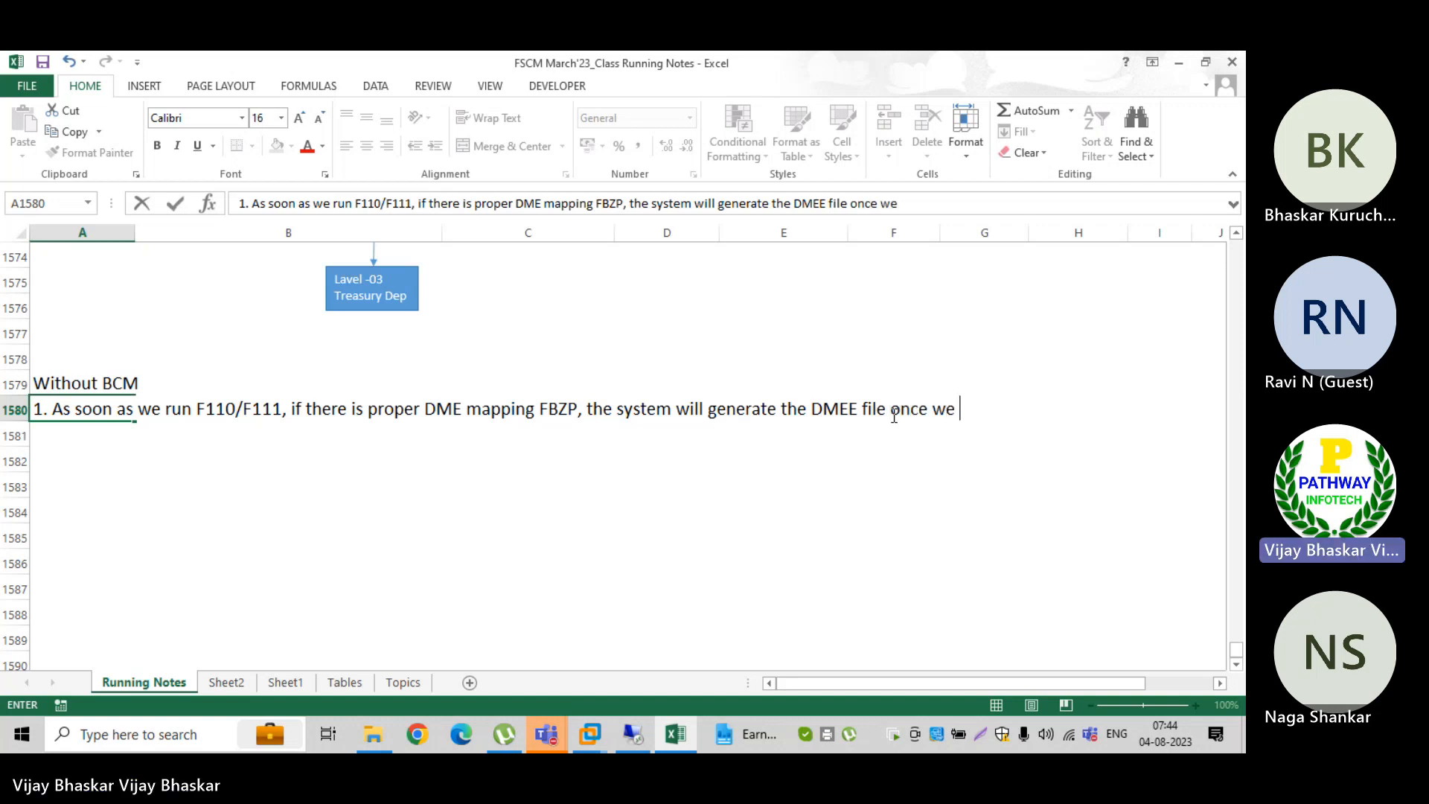
text(run F)
key(BackSpace)
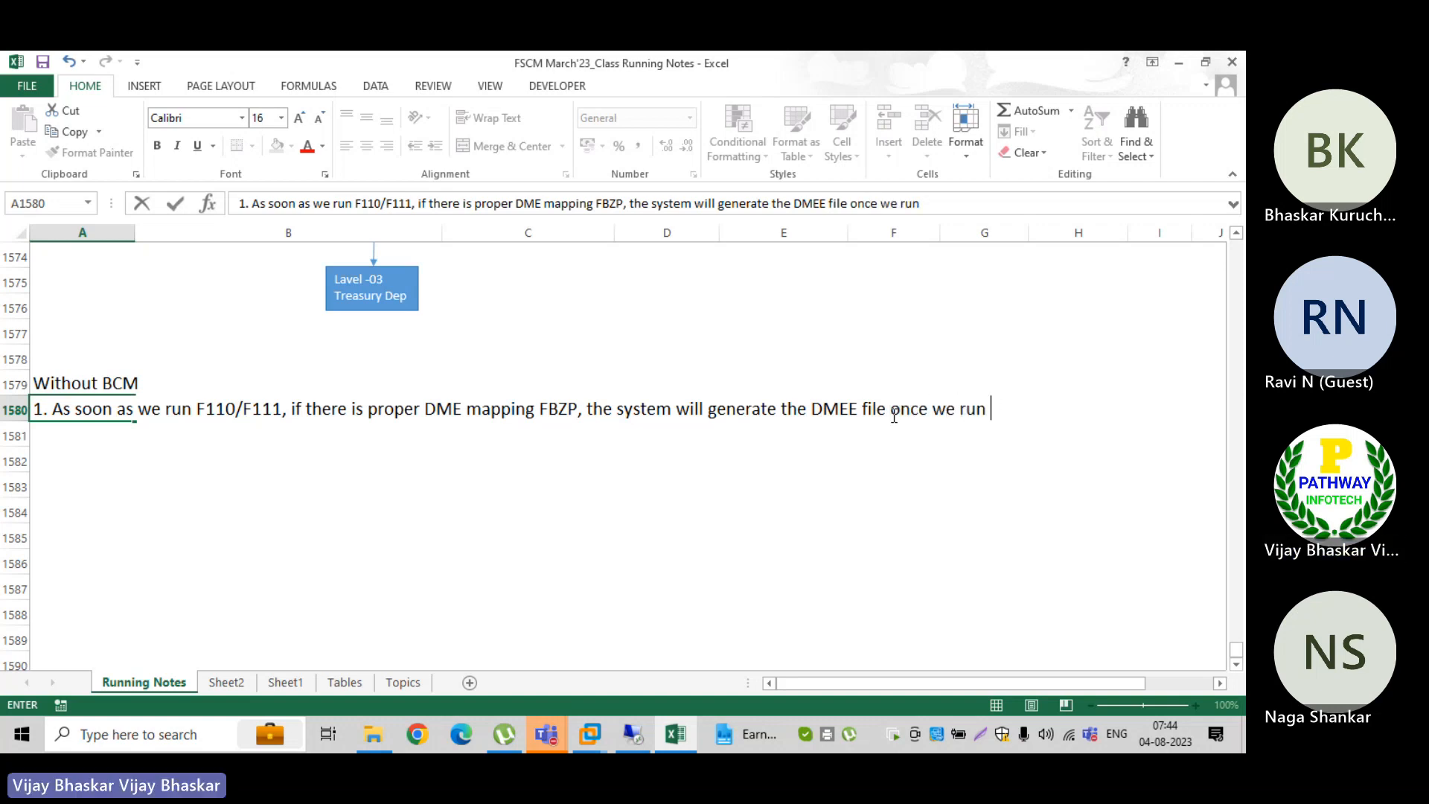
text(a)
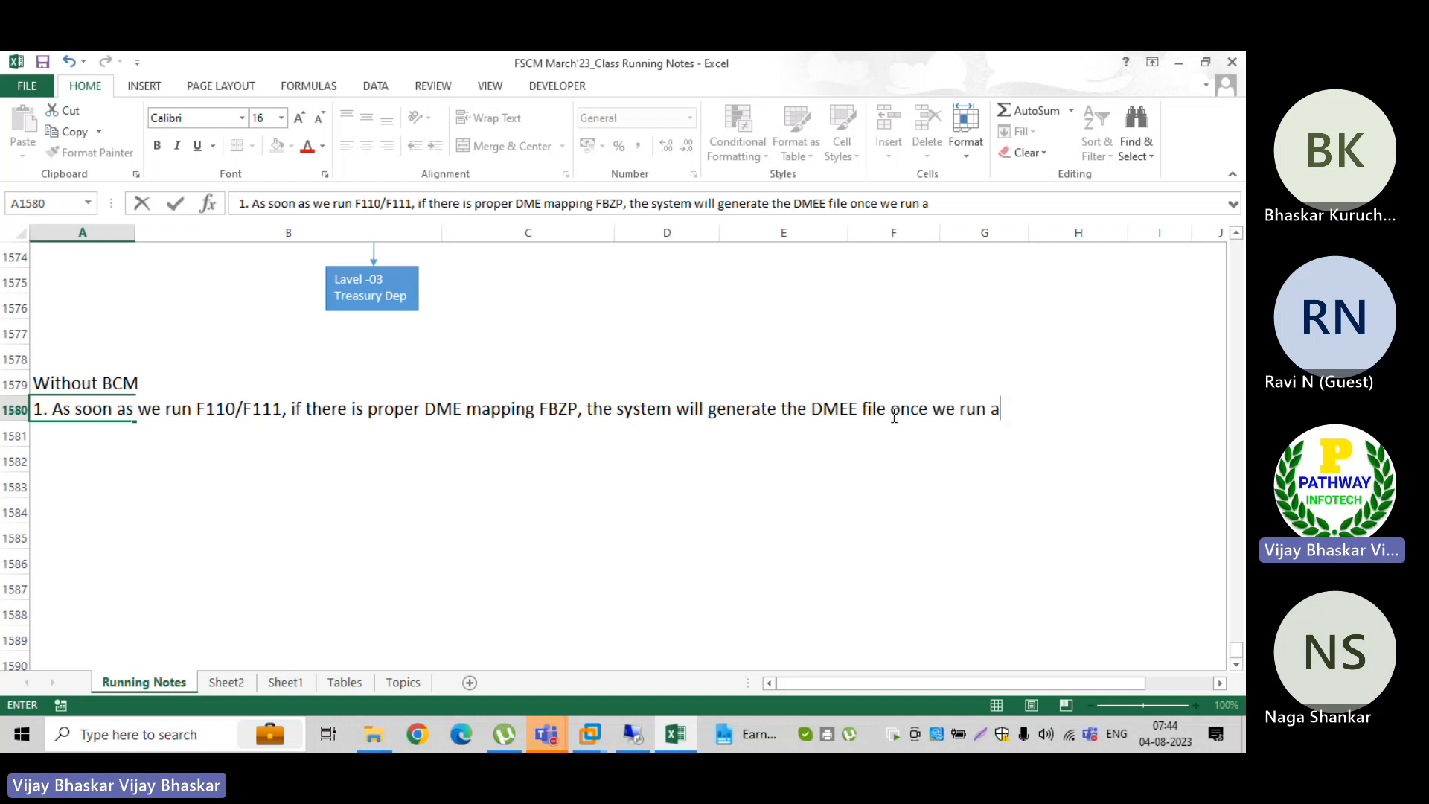
text(utomatic )
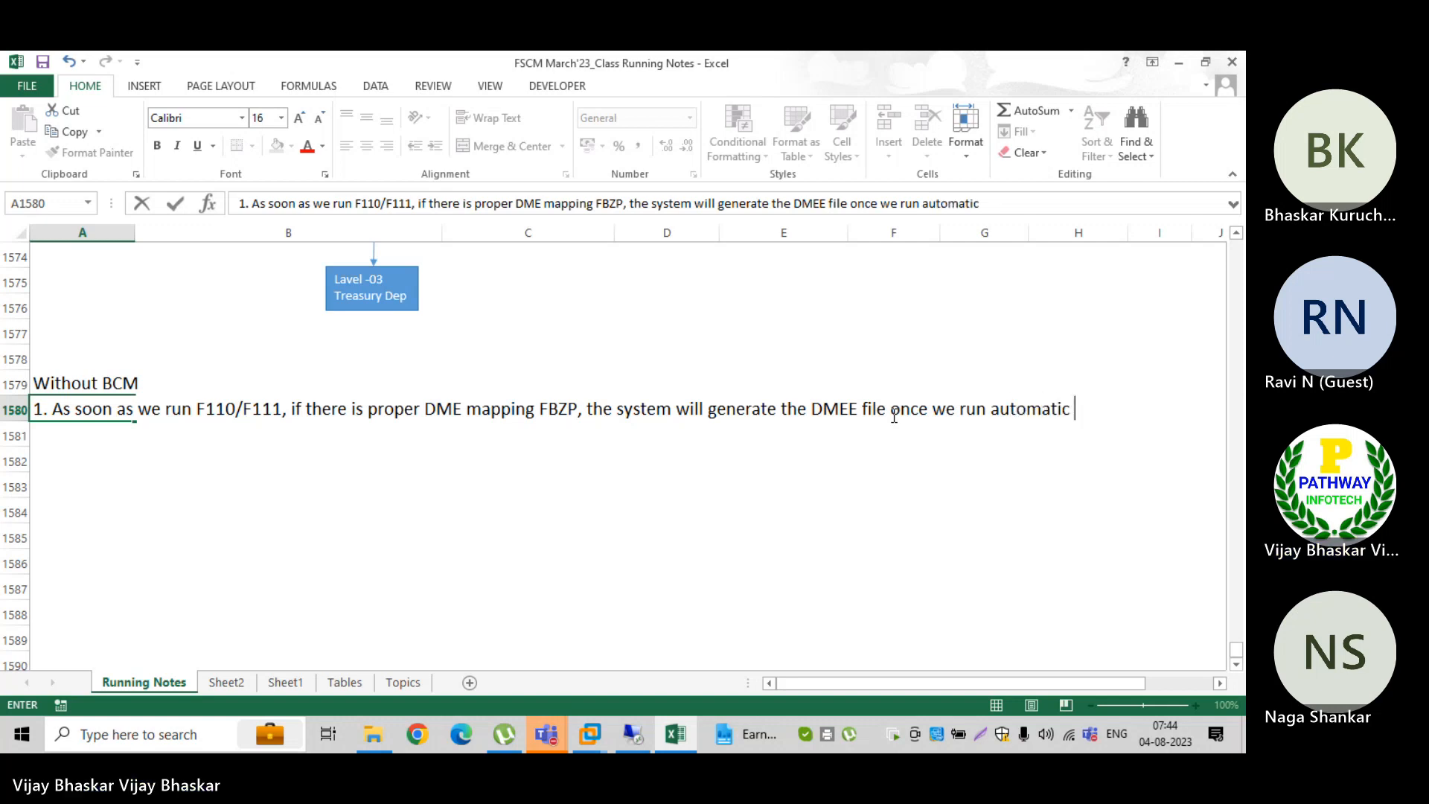
text(payment)
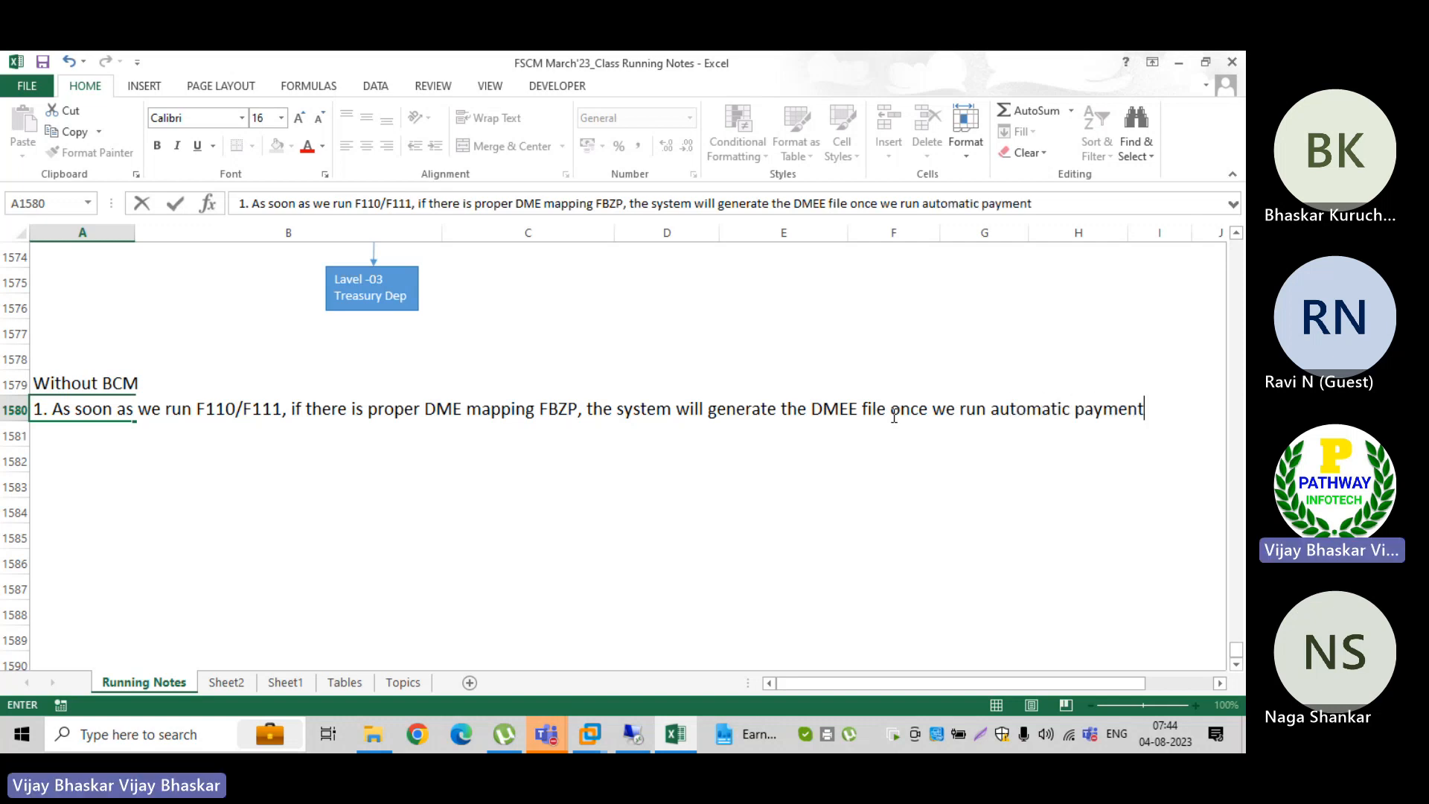
key(Return)
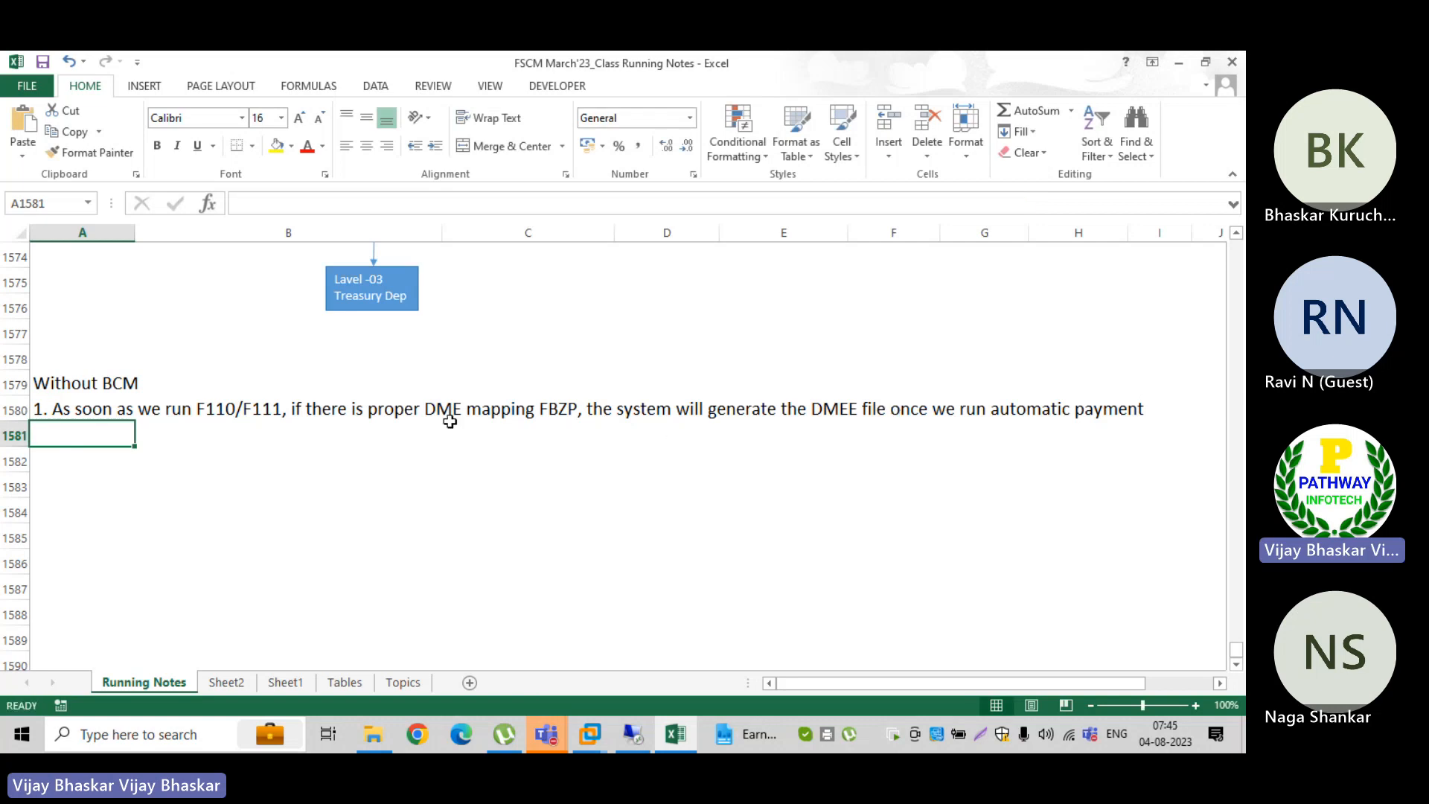
Step: Switch to the SAP remote session and open the automatic payment transaction F110
click(623, 722)
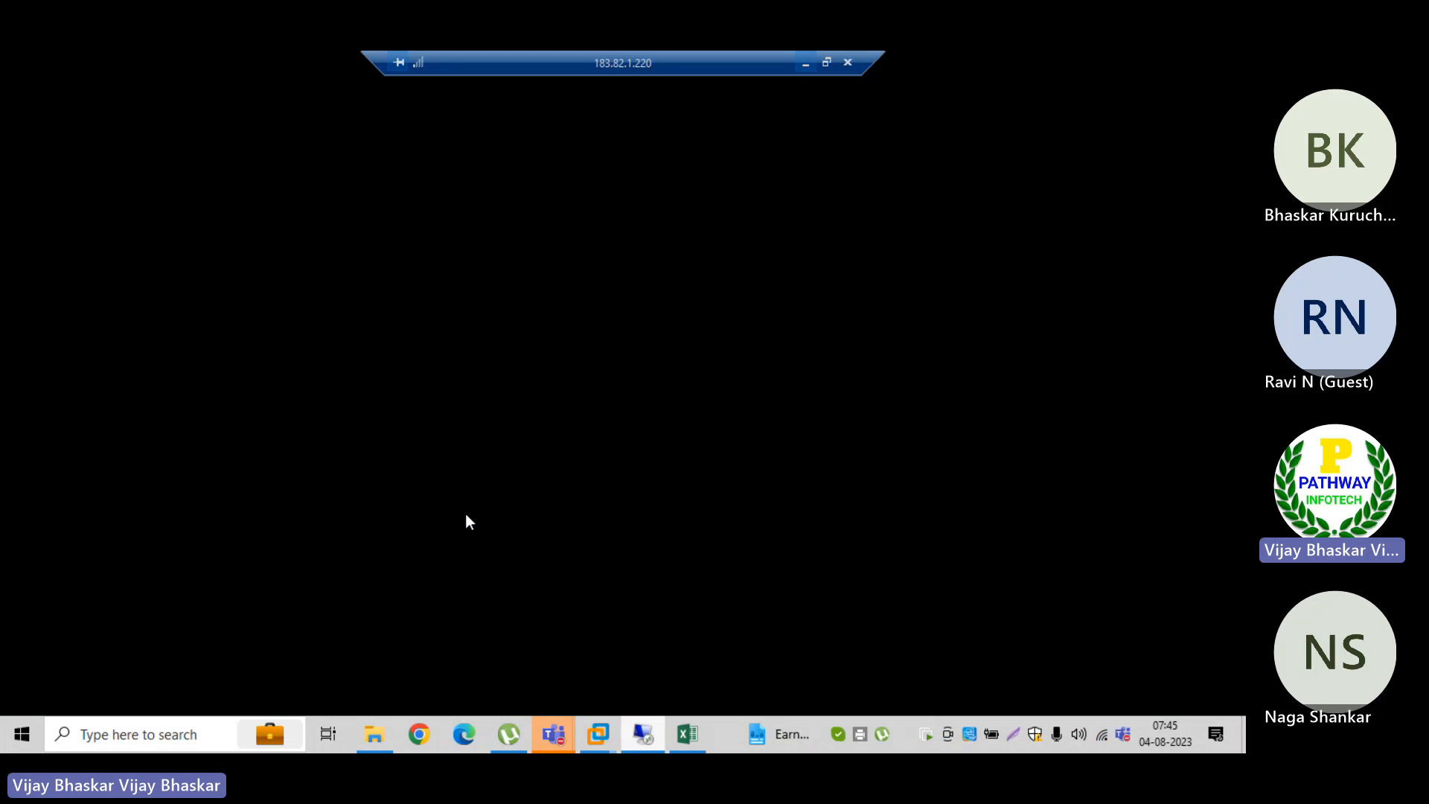
text(/nf)
text(s00)
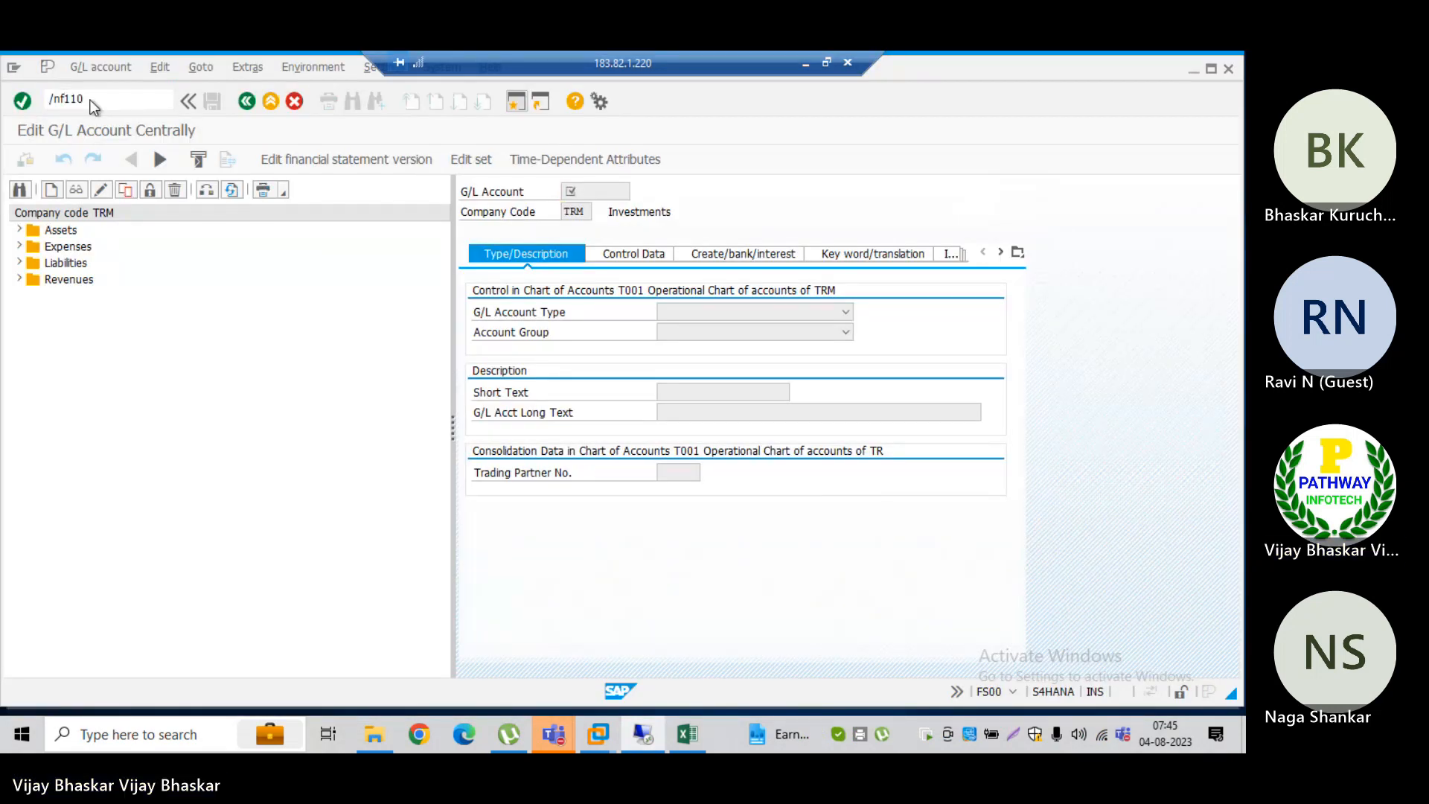
key(Return)
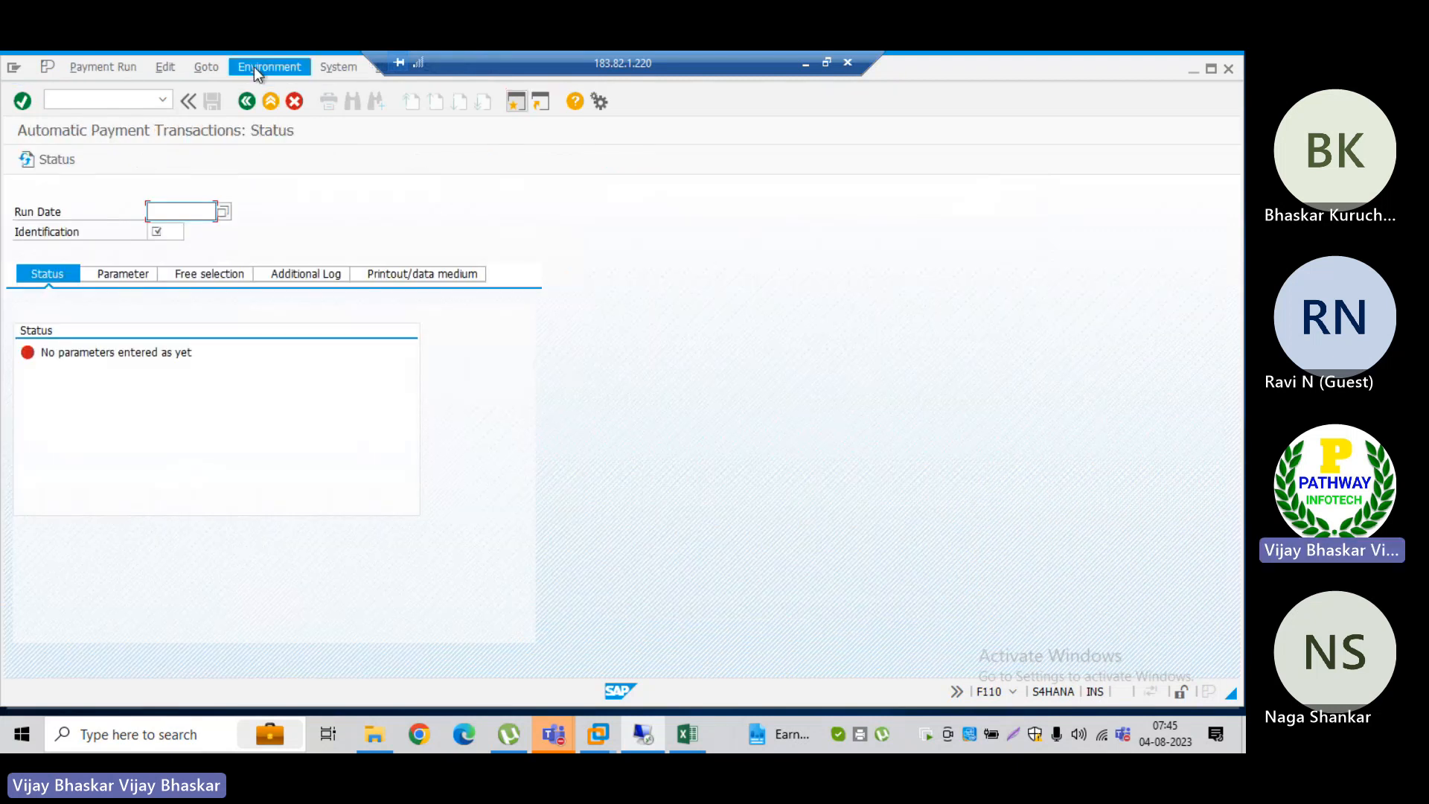
Step: Open DME Administration for payment media, clear the paying company code and list the data media for the payment runs
click(253, 65)
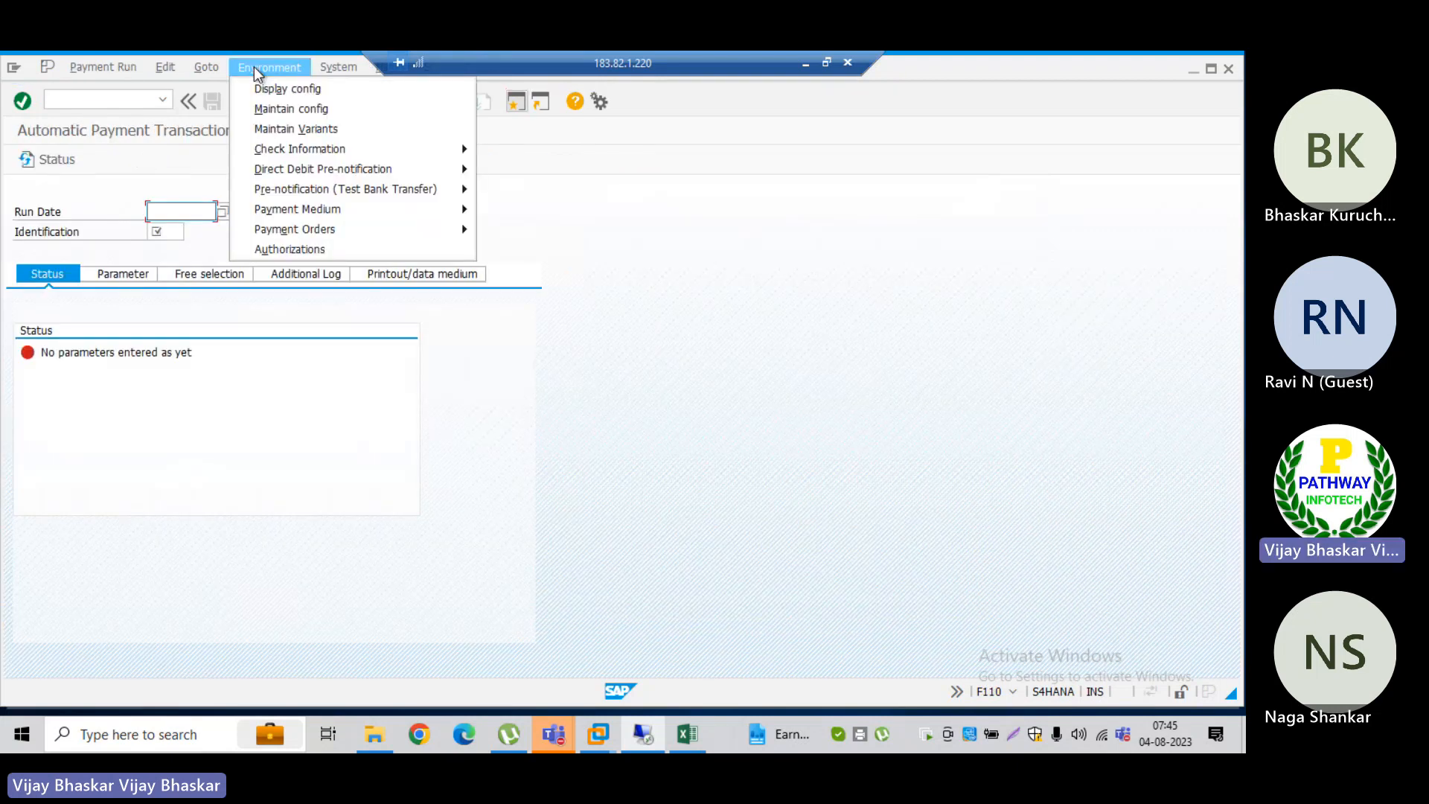
mouse_move(299, 209)
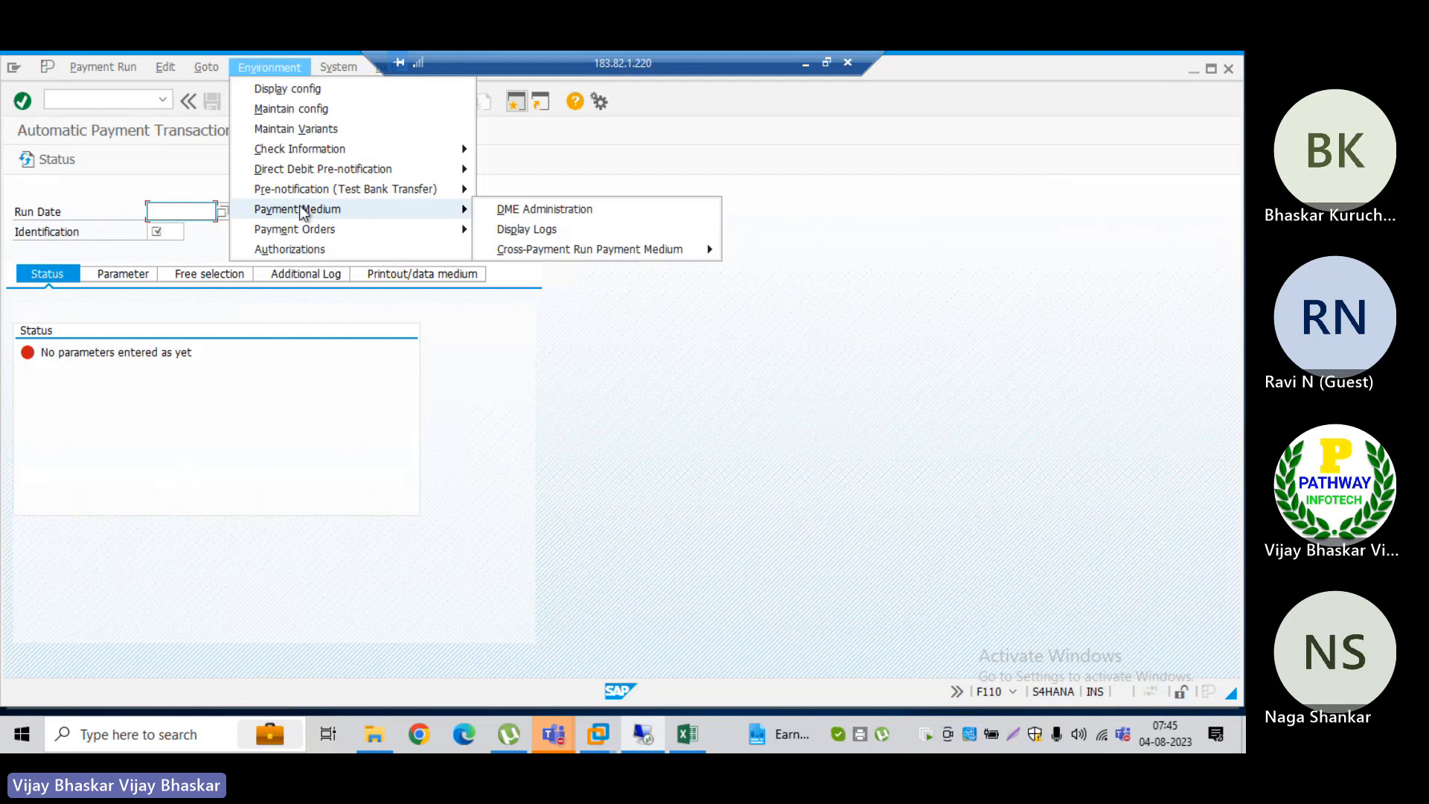
click(537, 211)
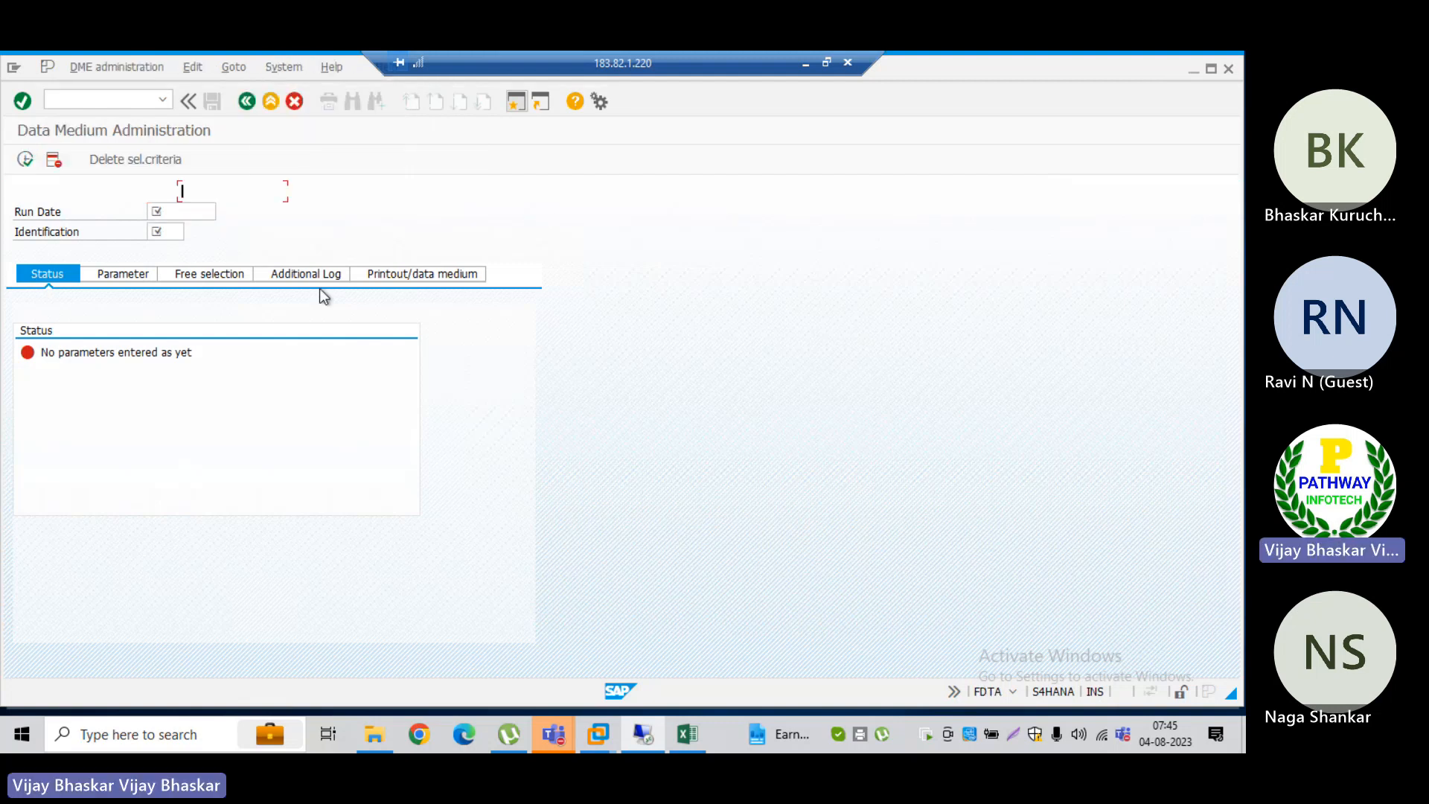
click(210, 230)
key(BackSpace)
key(BackSpace)
key(BackSpace)
key(BackSpace)
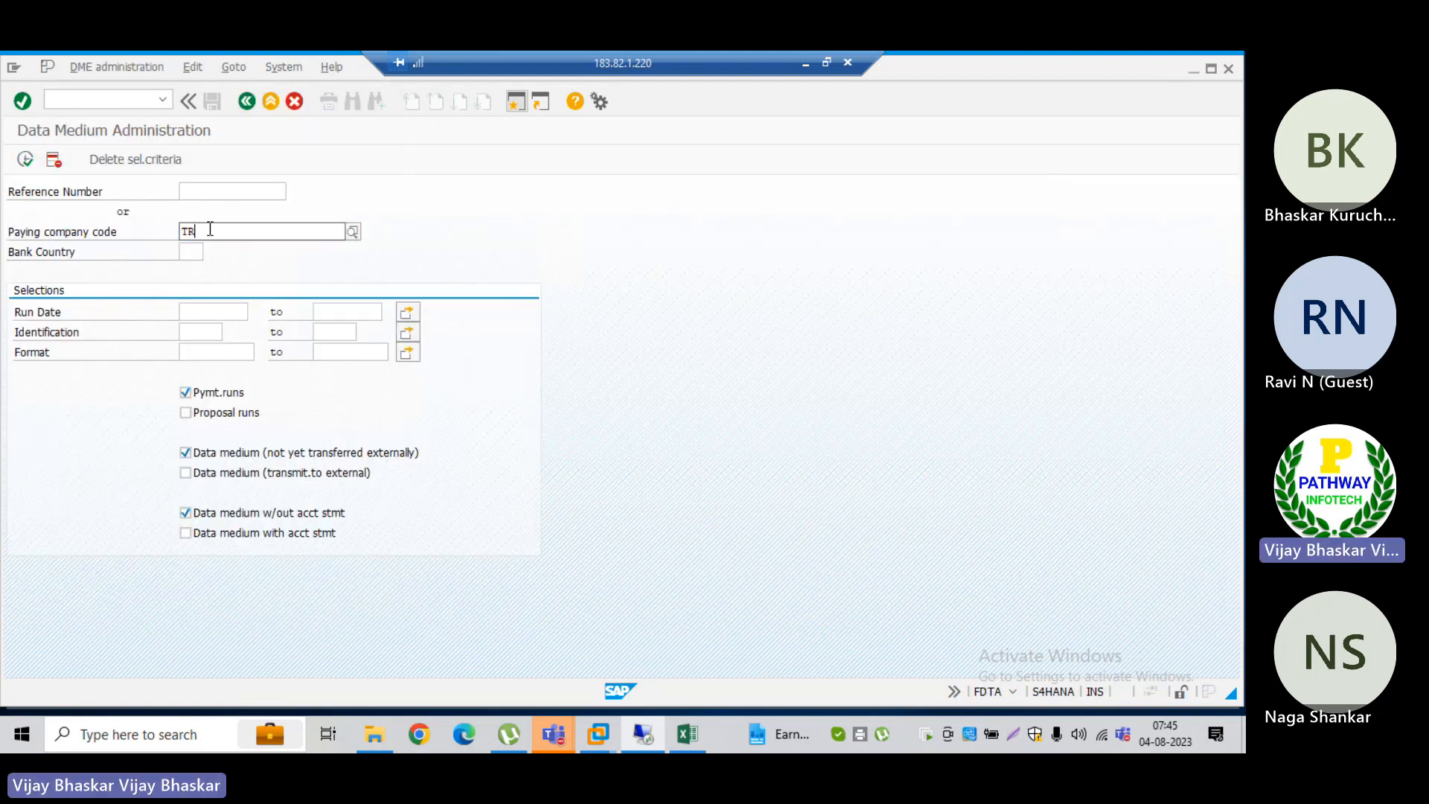
click(25, 160)
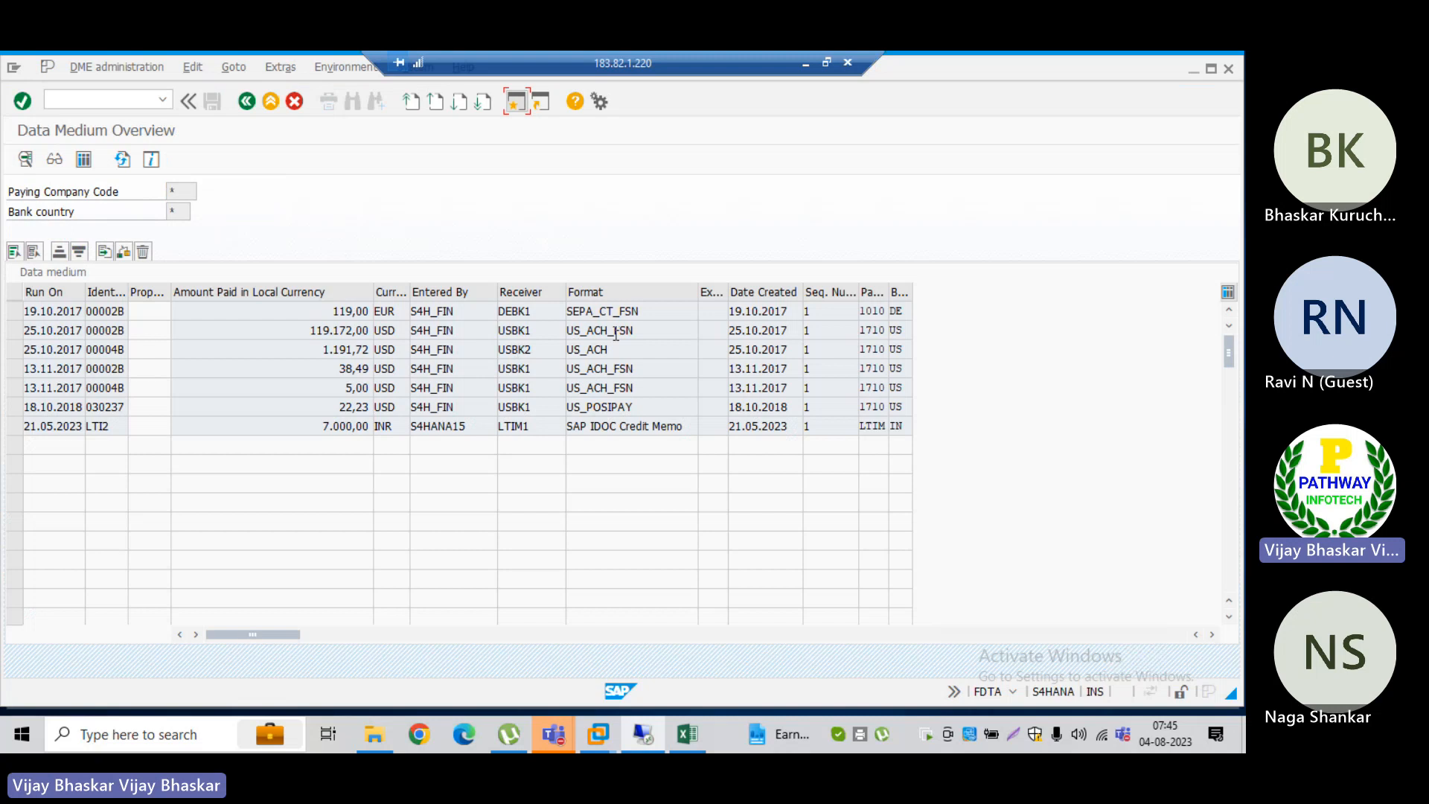
Step: Display the file content of the US_ACH_FSN data medium for run 13.11.2017 00002B, then close it and clear the row selection
click(660, 311)
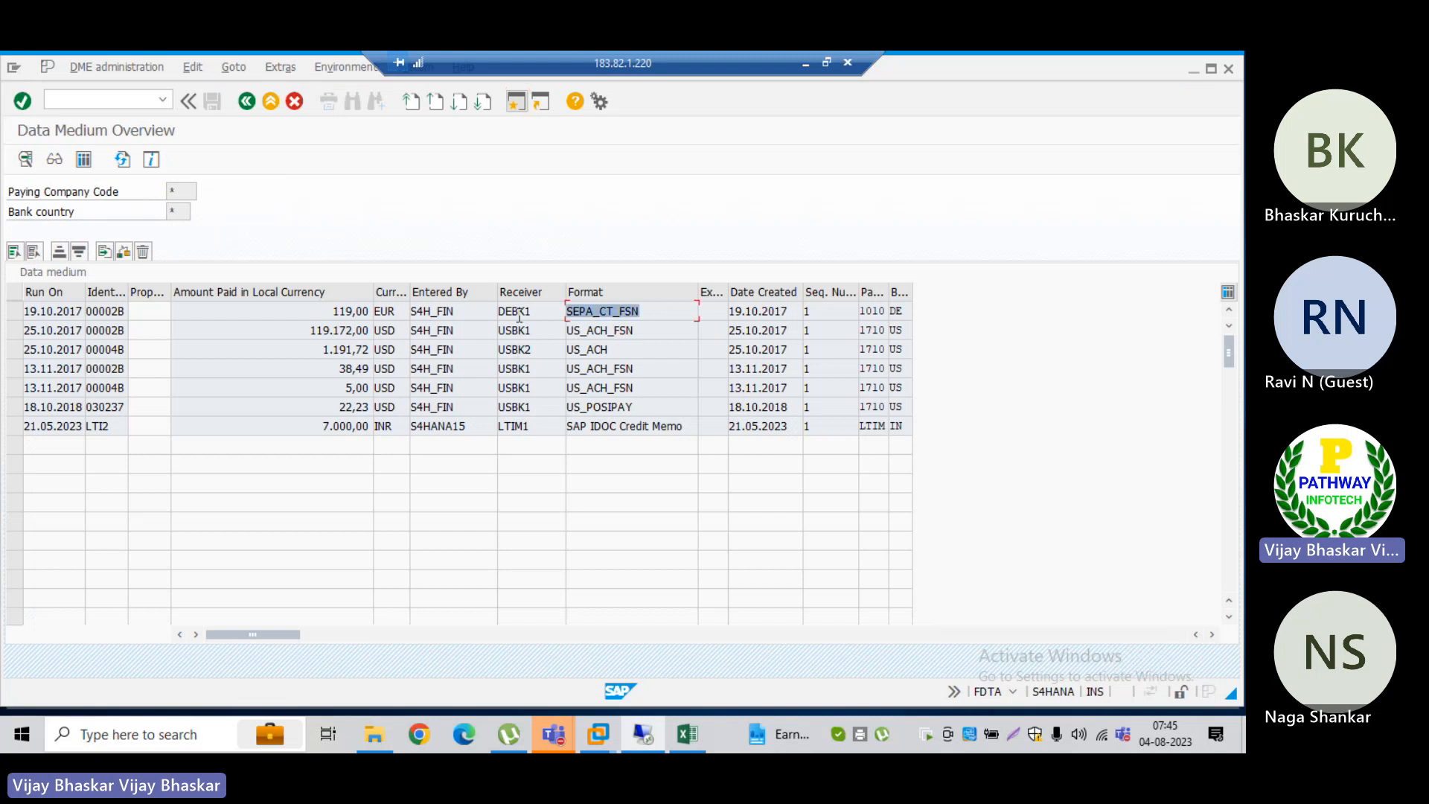
click(646, 373)
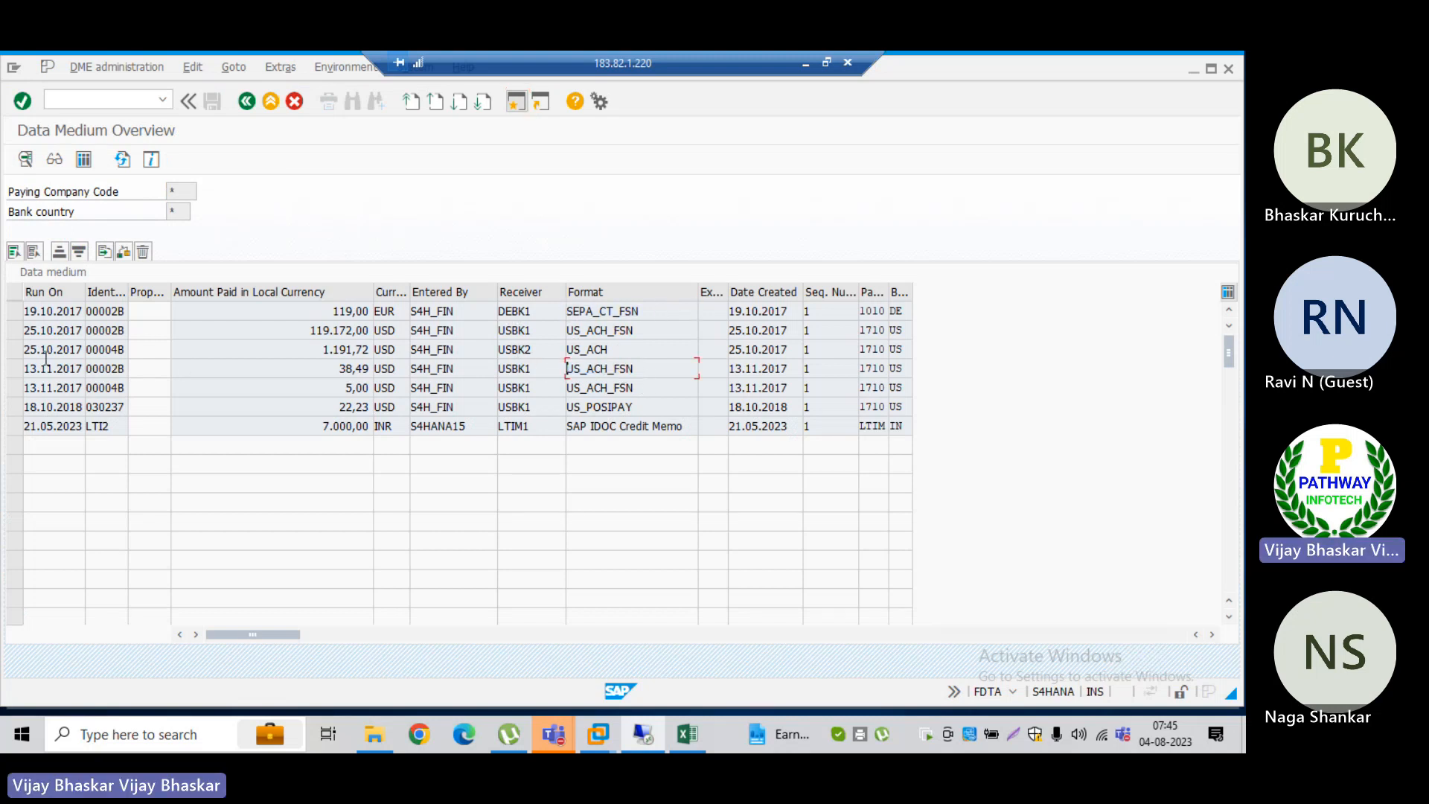
click(14, 368)
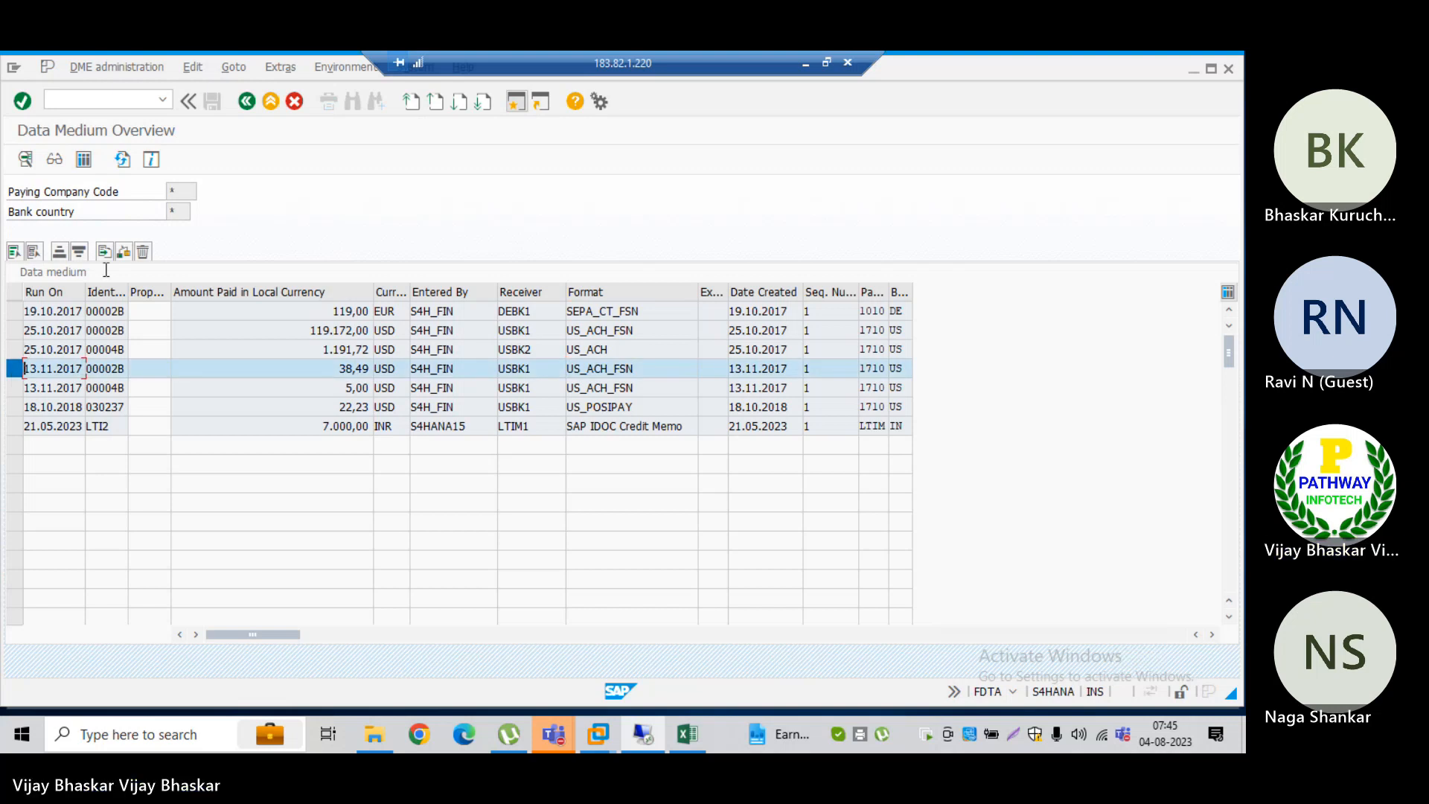
click(54, 159)
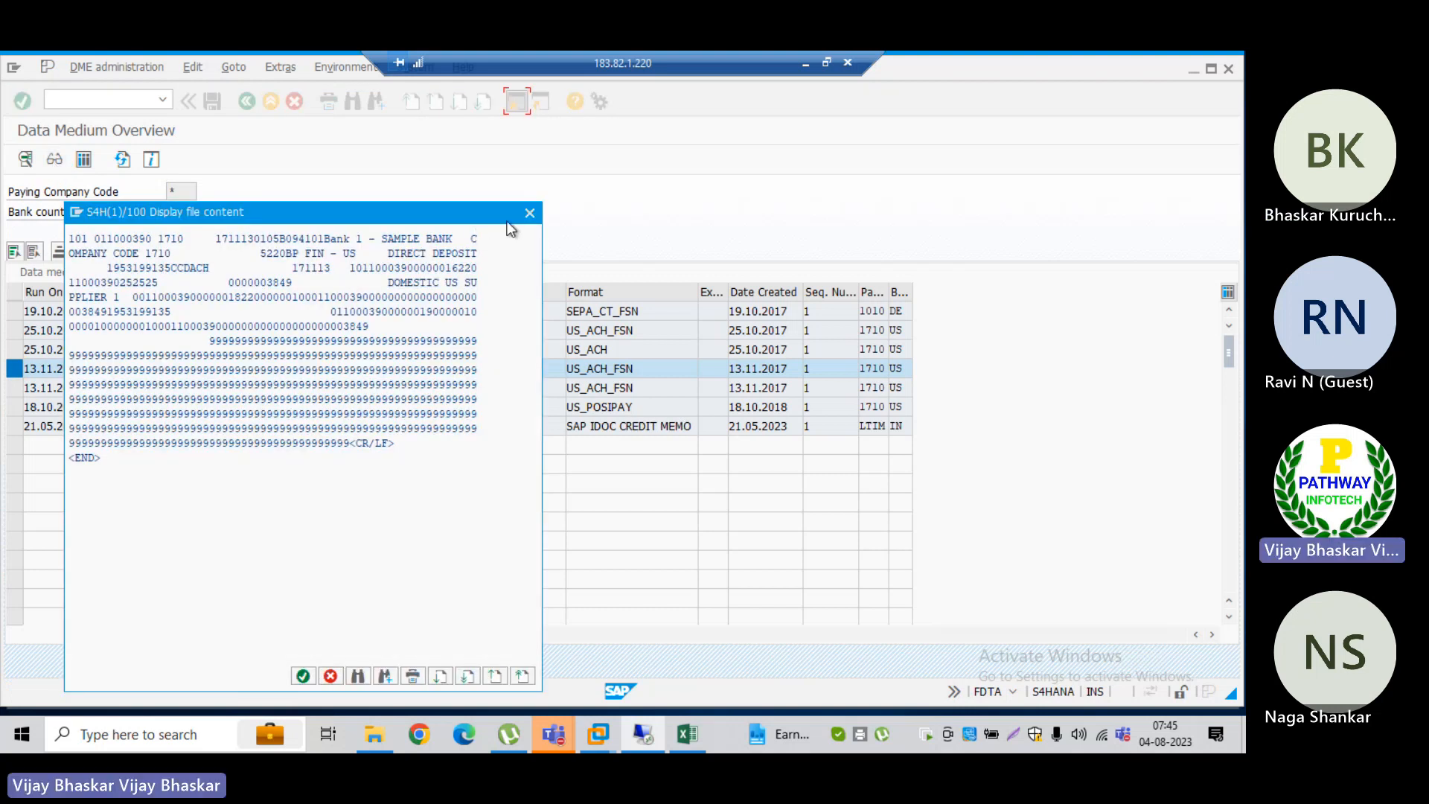
click(534, 216)
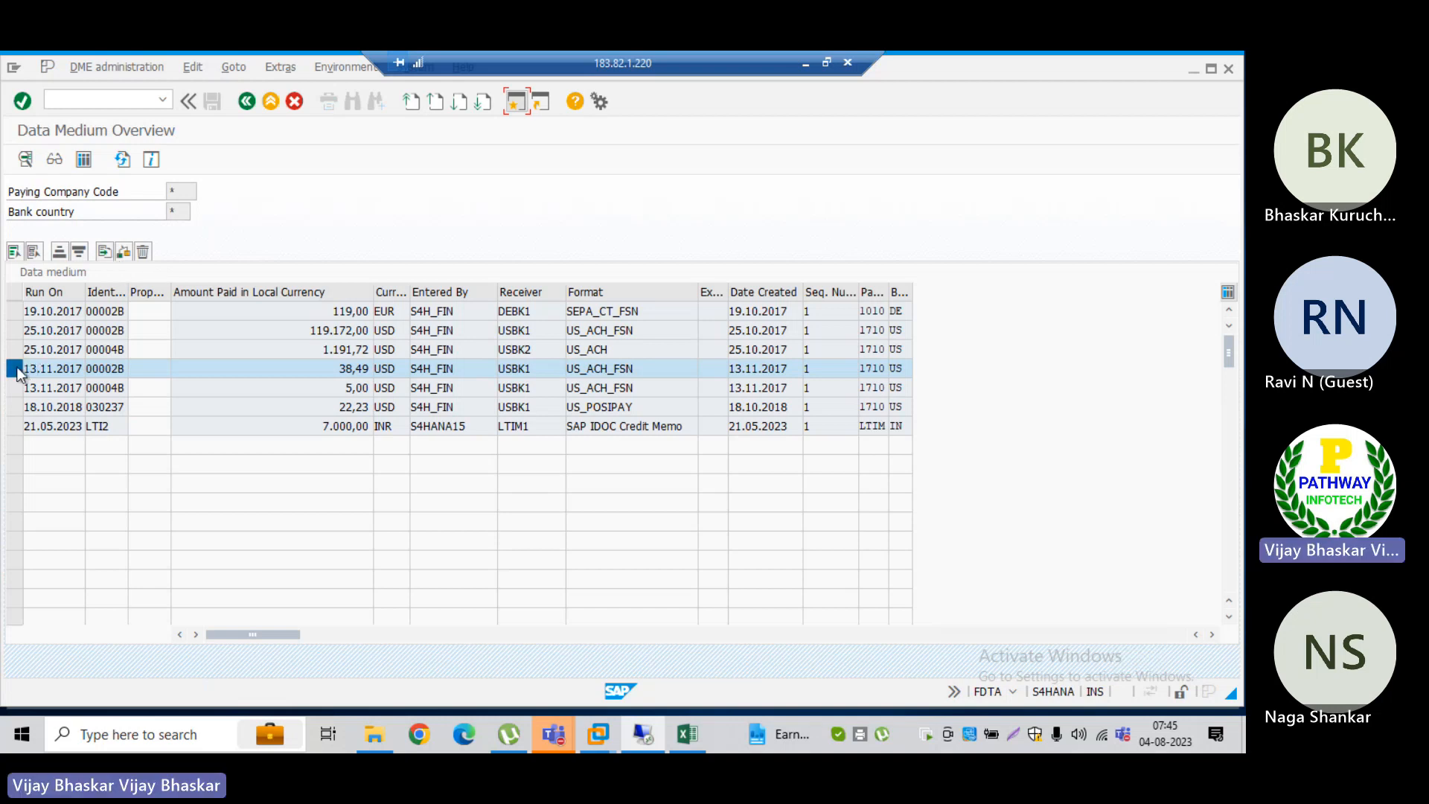
click(34, 374)
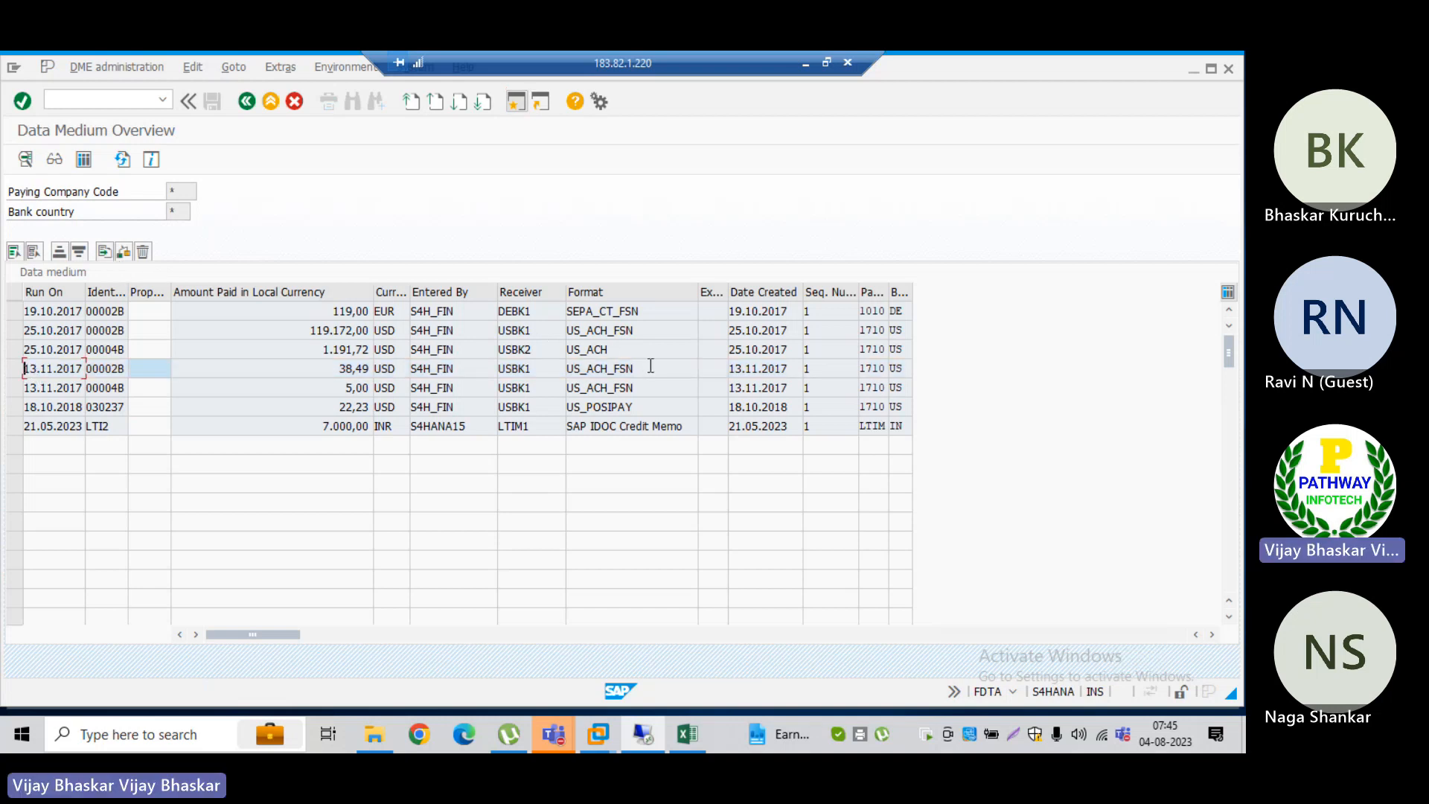
drag(638, 370, 558, 347)
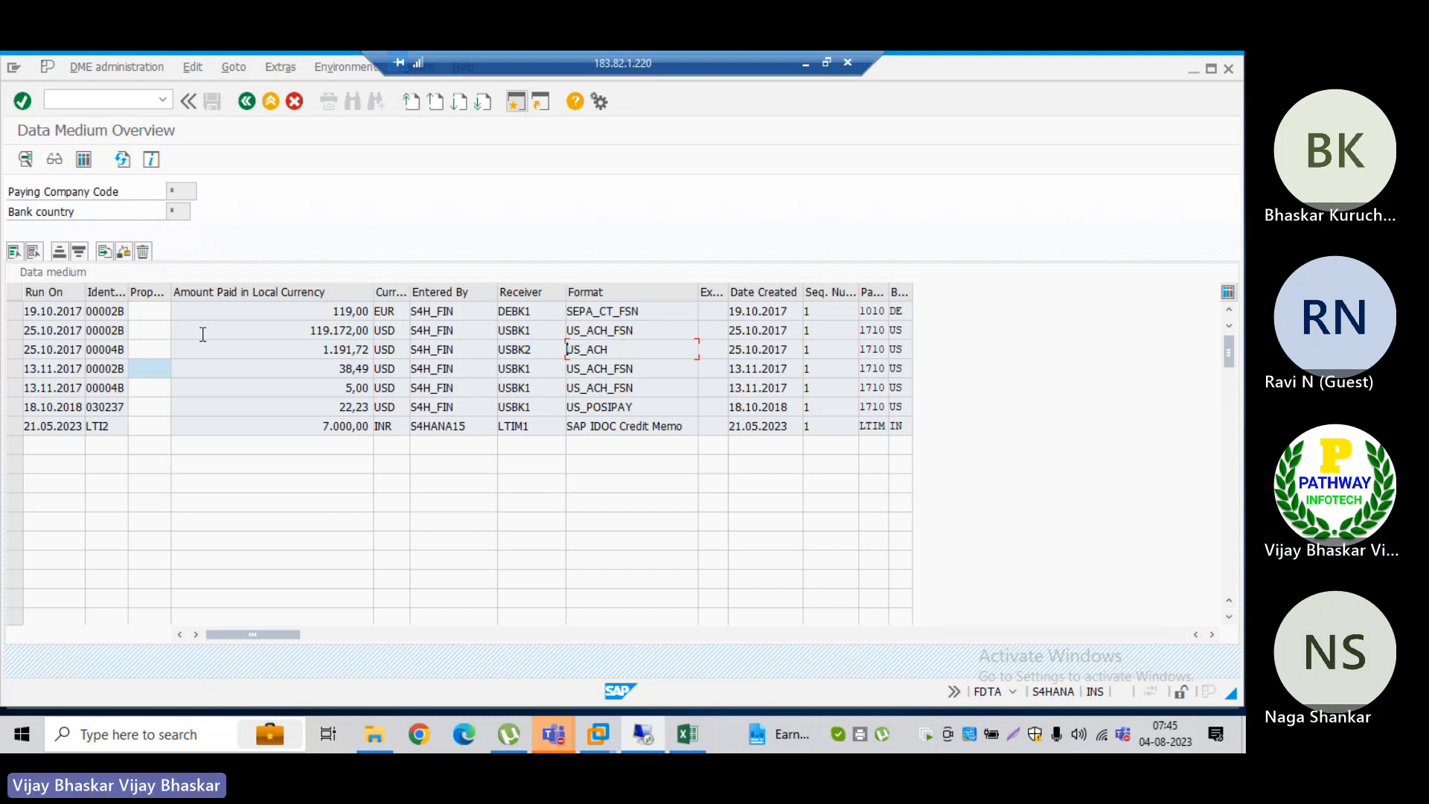
Step: Display the file content of the US_ACH data medium for run 25.10.2017 00004B, close it and request its payment summary
click(16, 349)
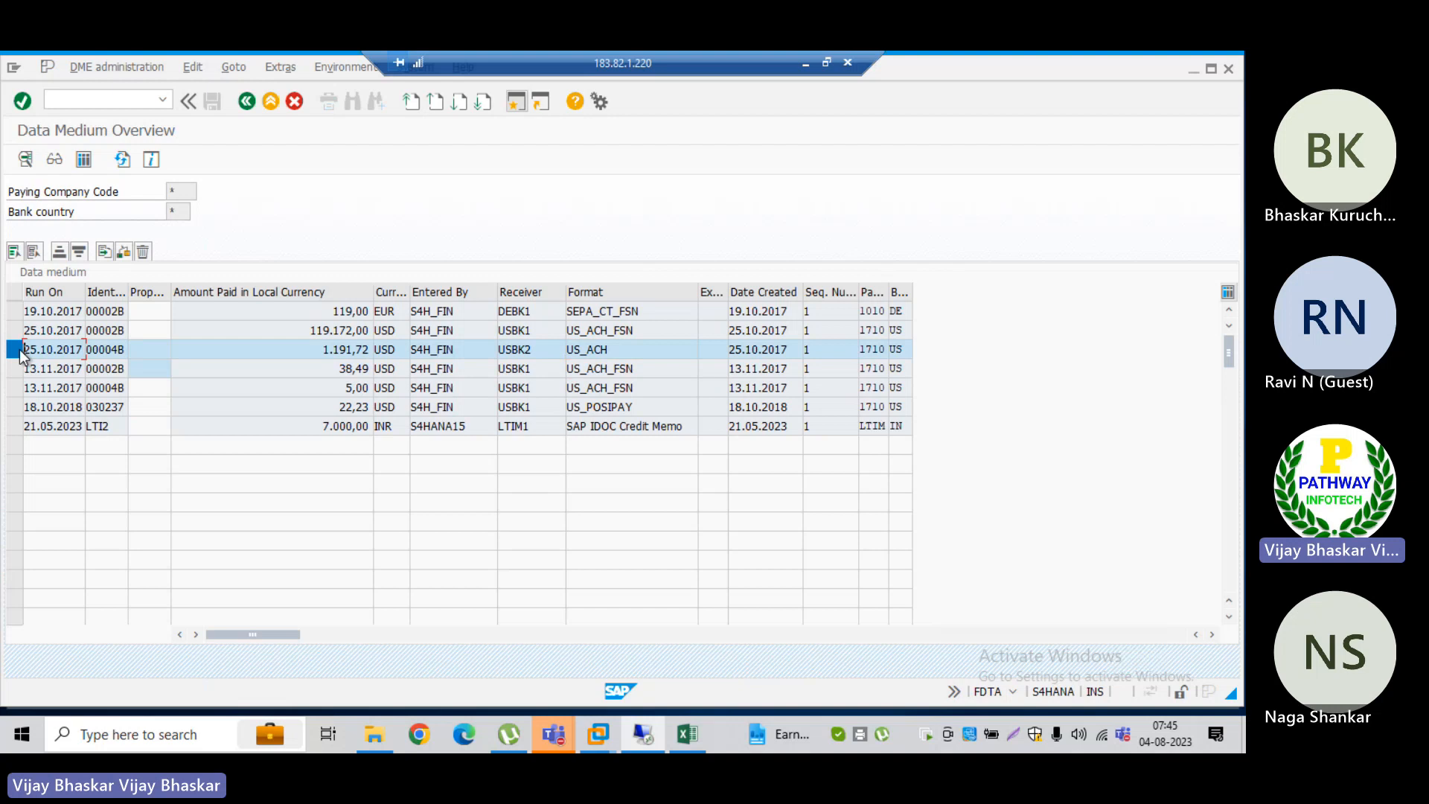
click(55, 160)
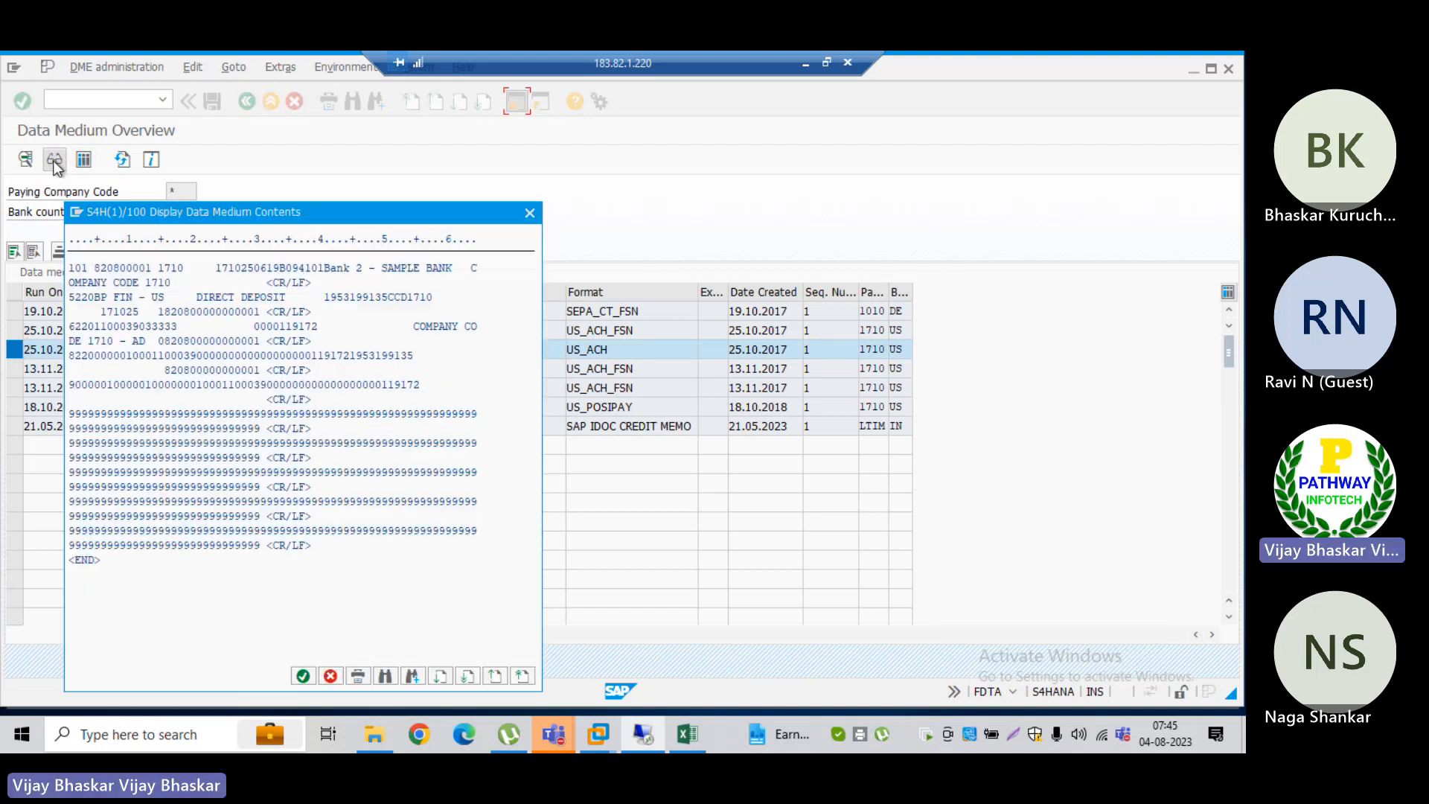
click(531, 213)
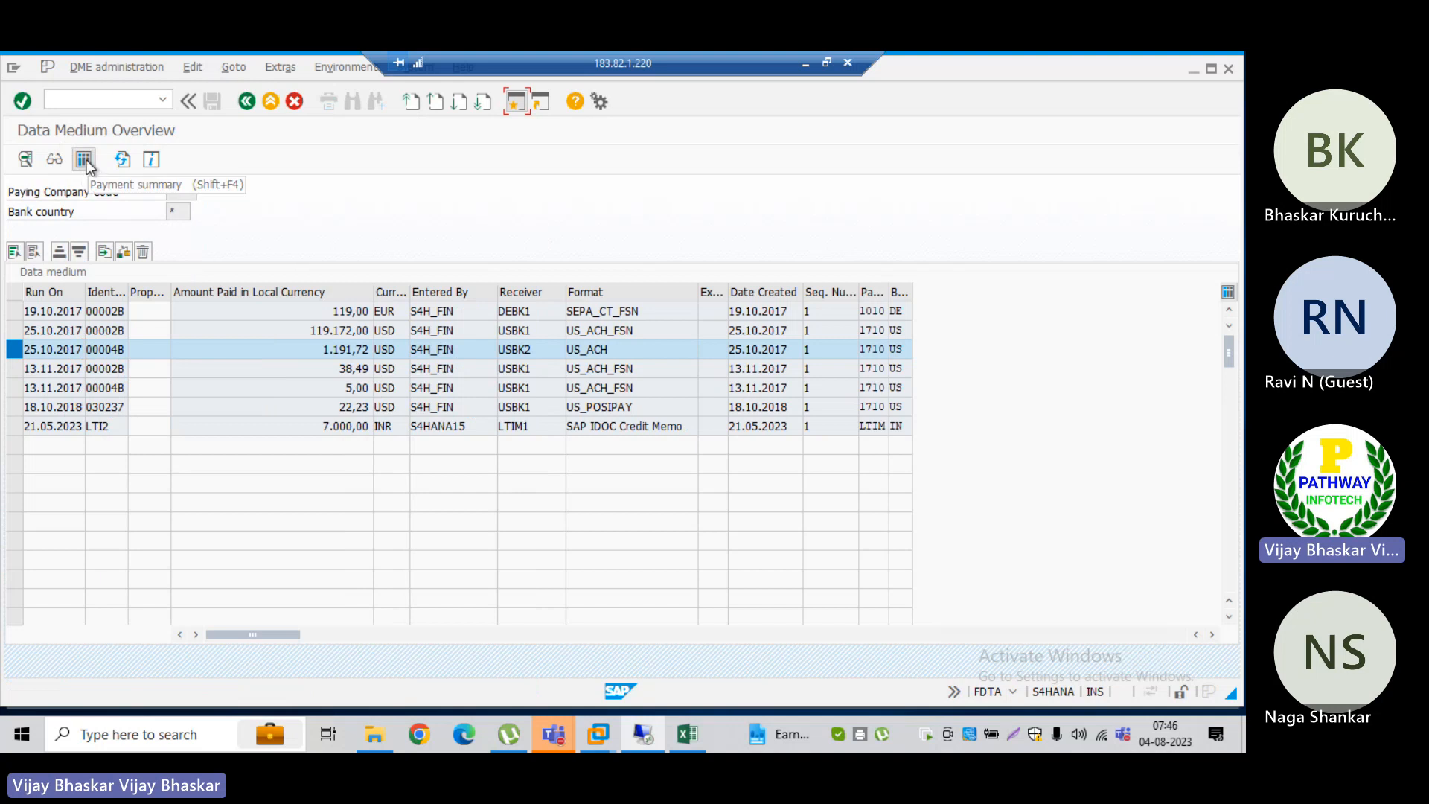
click(84, 160)
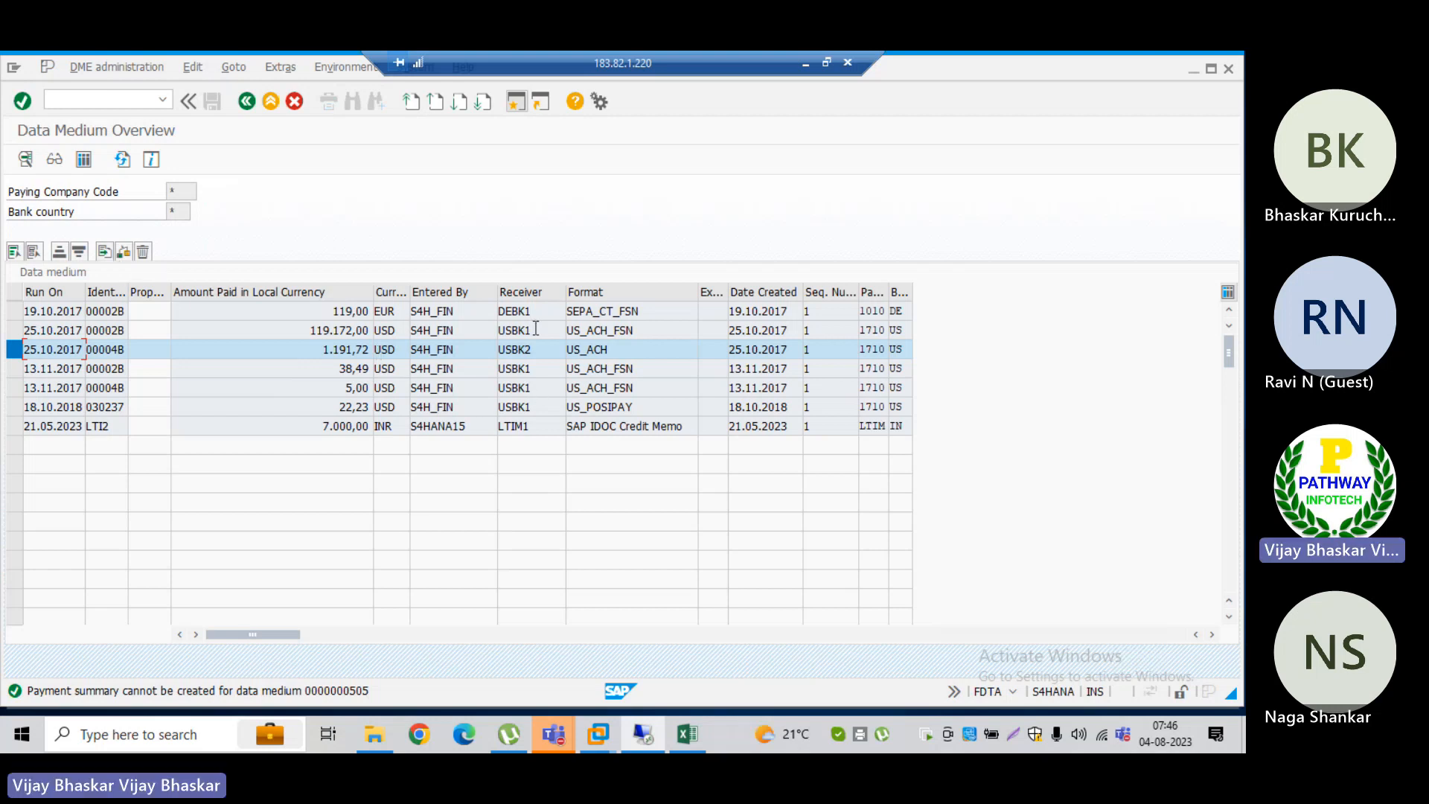
click(604, 349)
Step: Switch back to the Excel class notes and add a bold heading "With BCM" in cell A1583
click(805, 66)
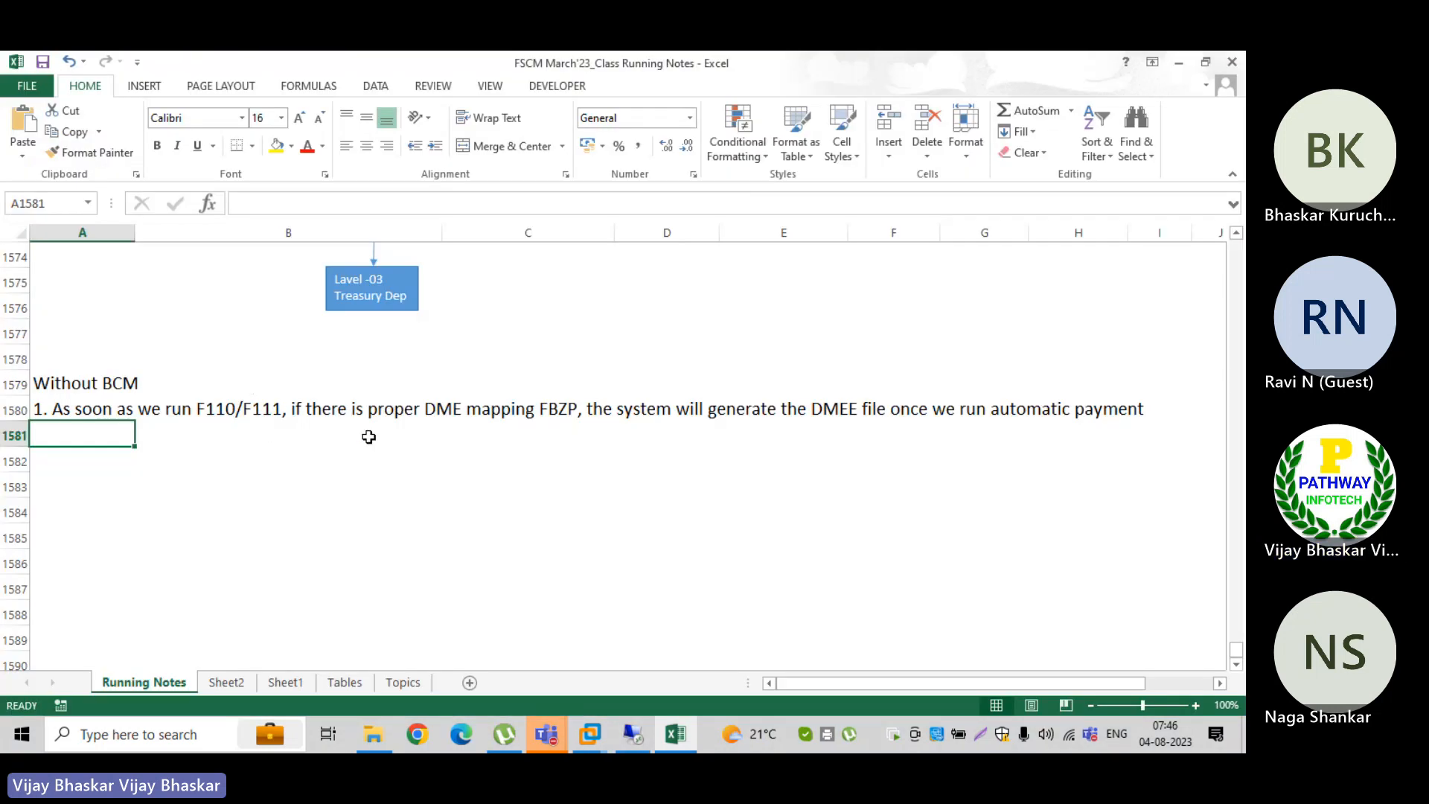
key(Down)
key(Down)
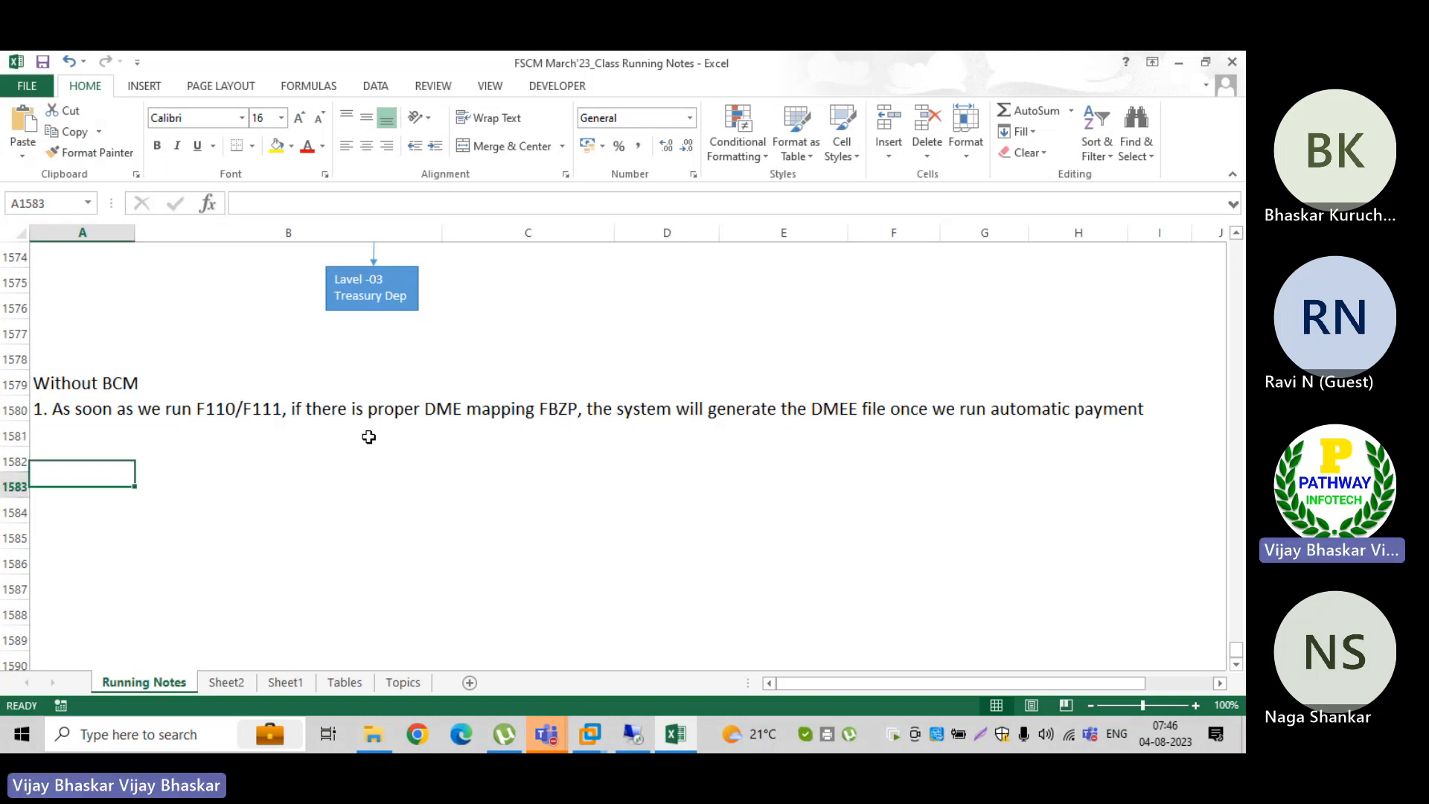
text(With BCM)
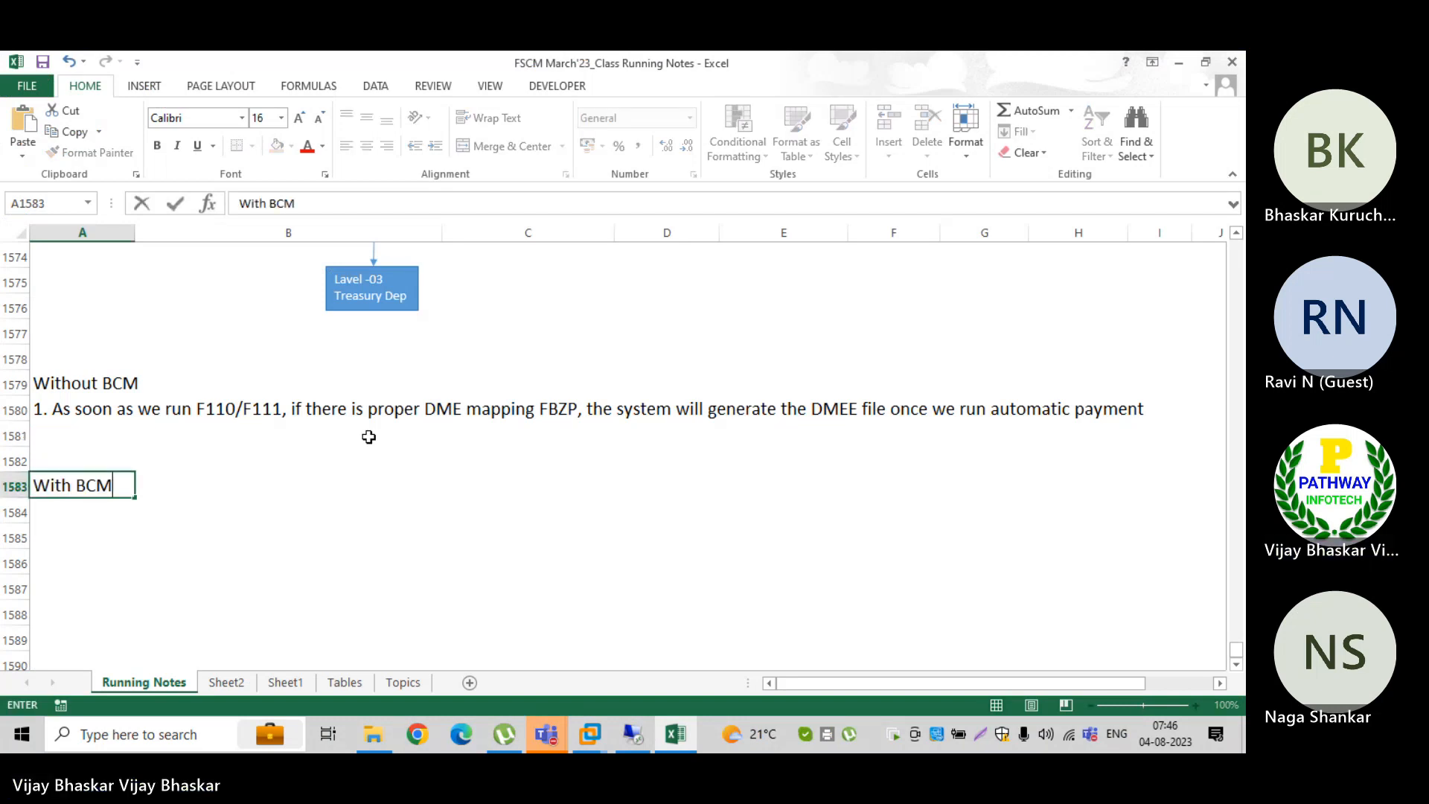
key(Return)
key(Up)
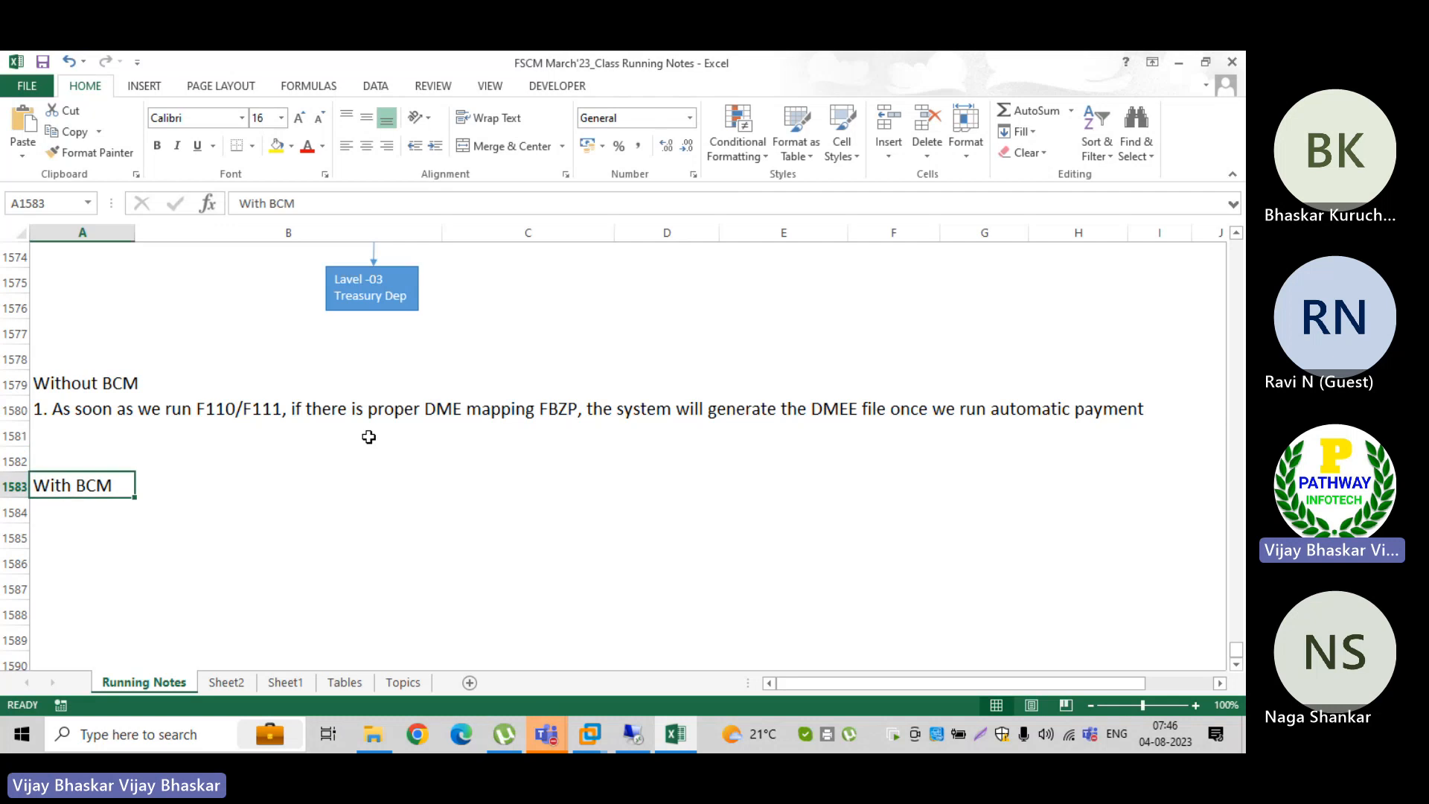
key(ctrl+b)
Step: Enter the first point under the With BCM heading, in A1584: "1. We need to run F110/F111"
key(Down)
text(1)
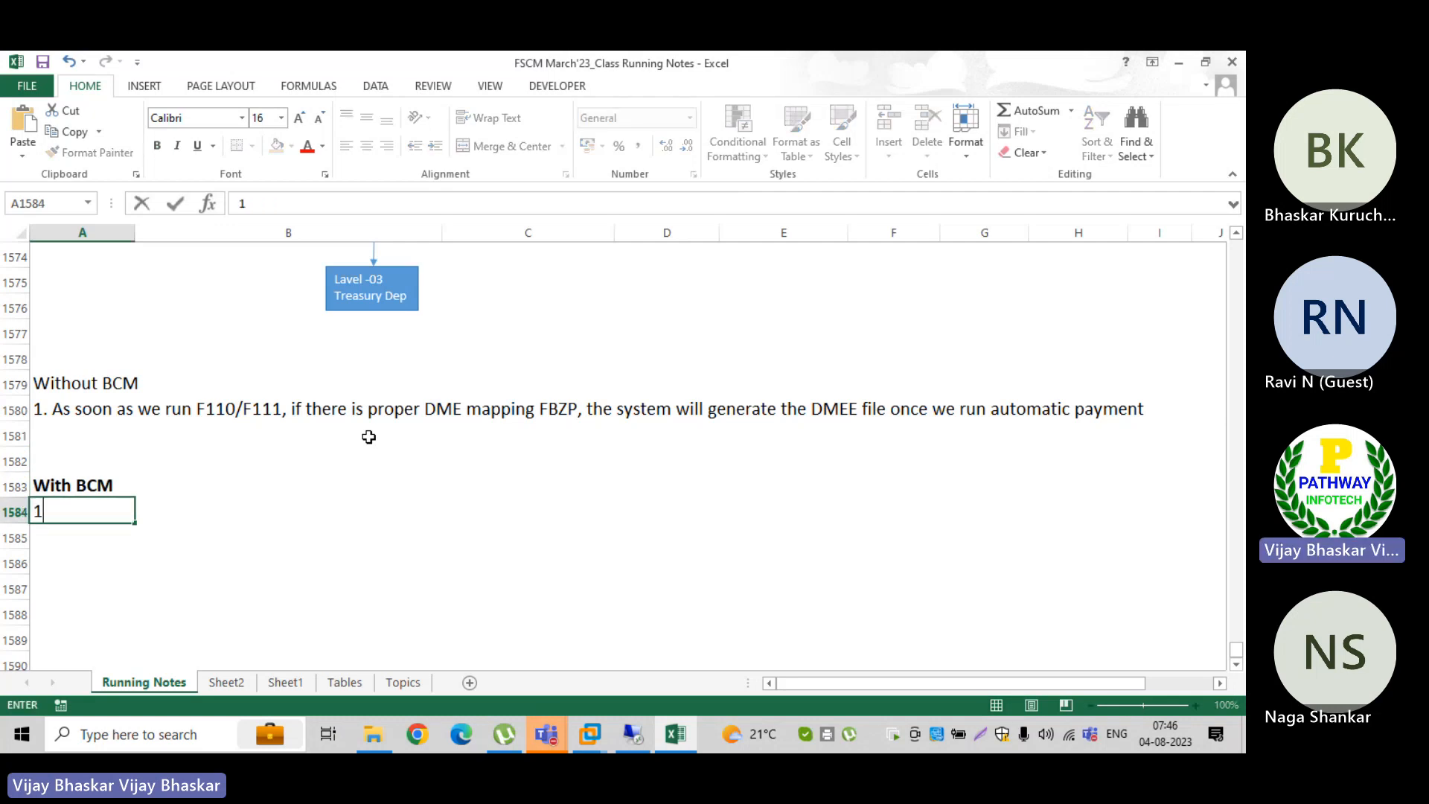
text(. )
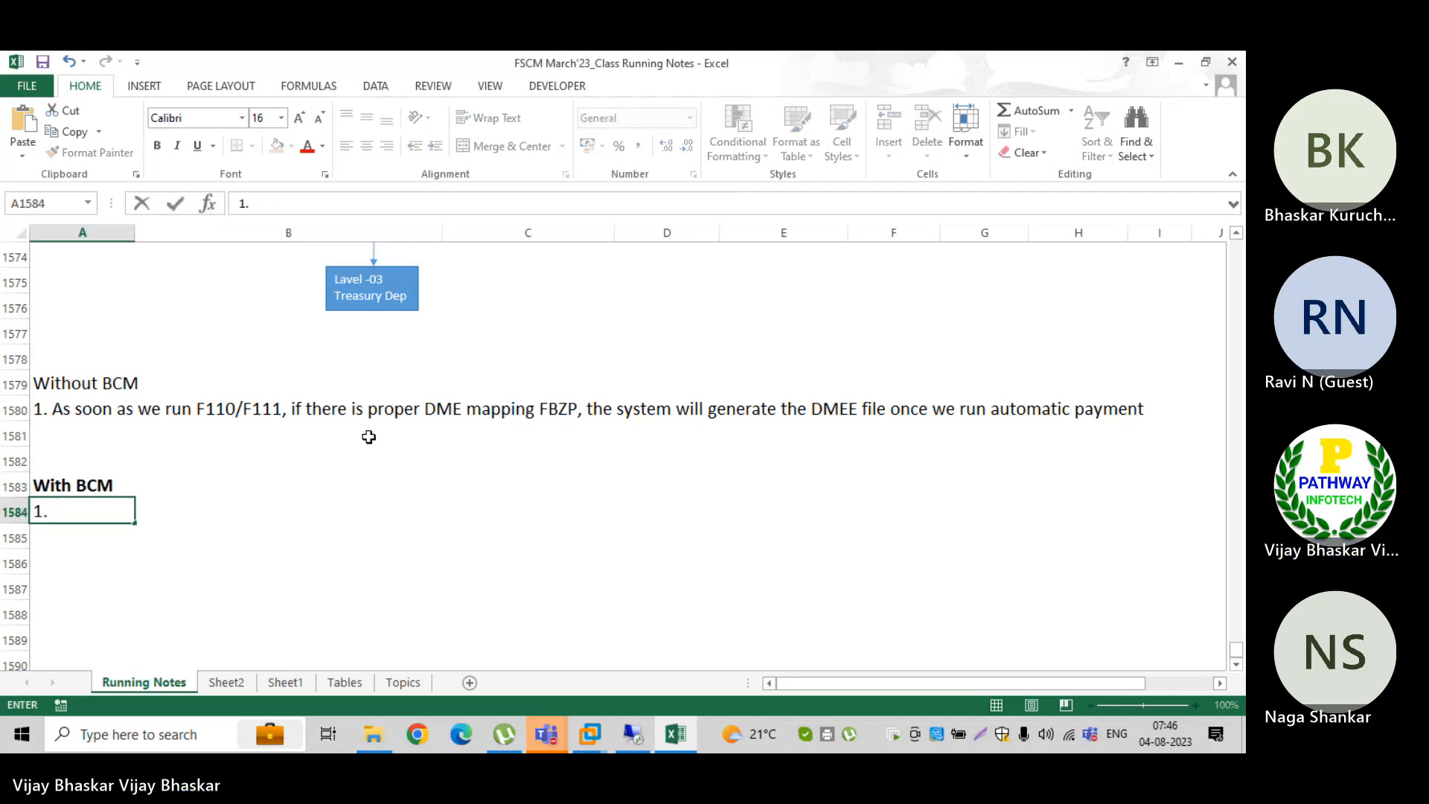
text(We need to )
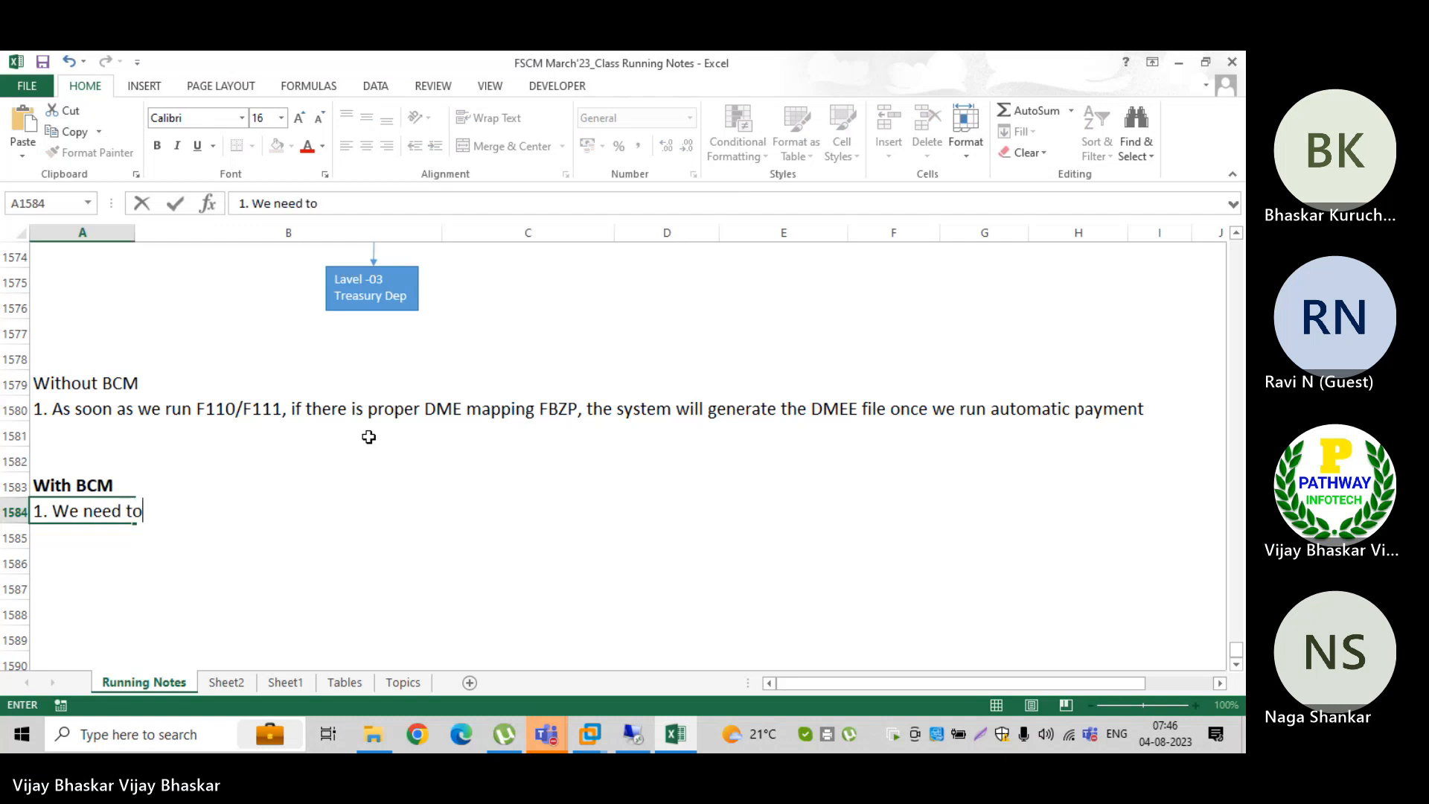
text(run)
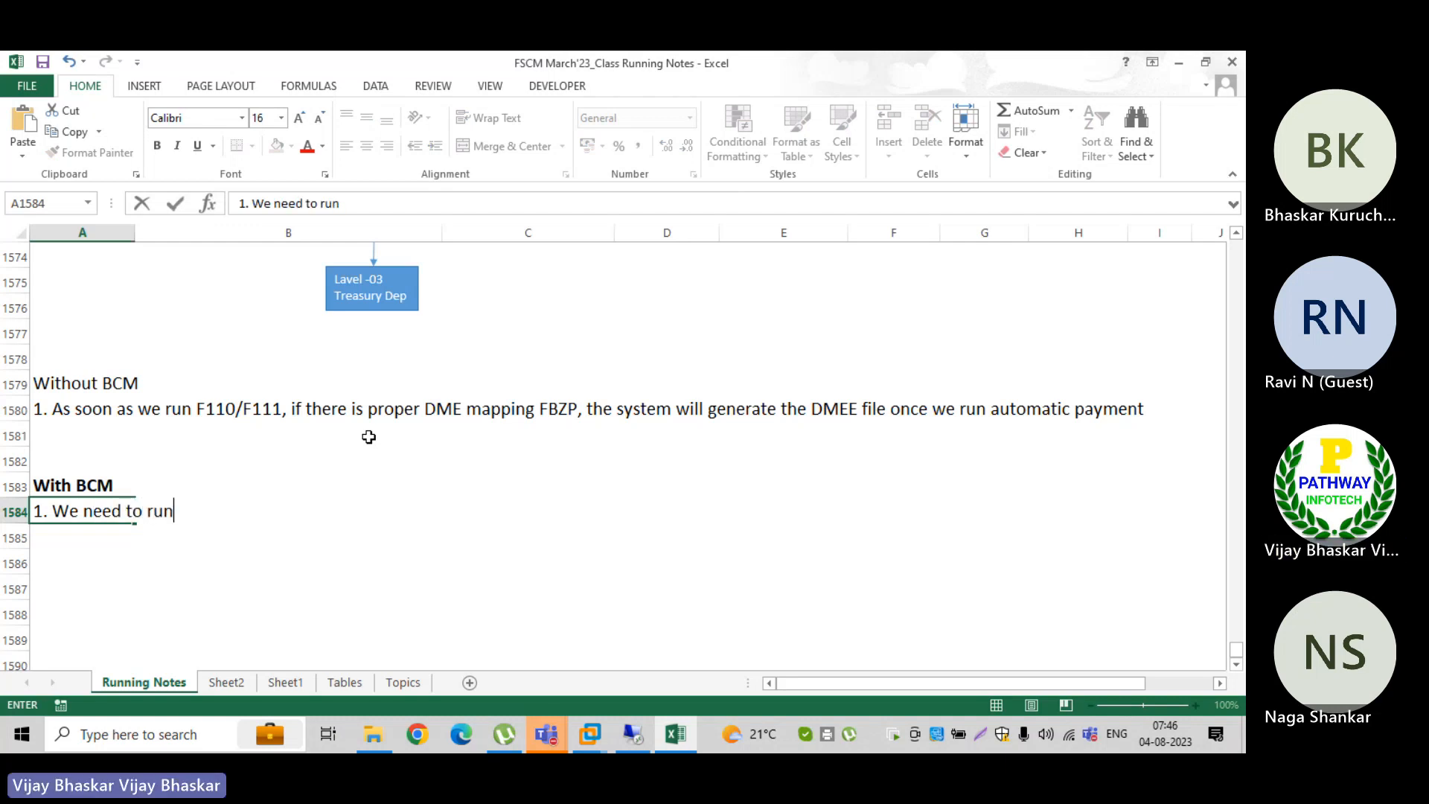
text( F110)
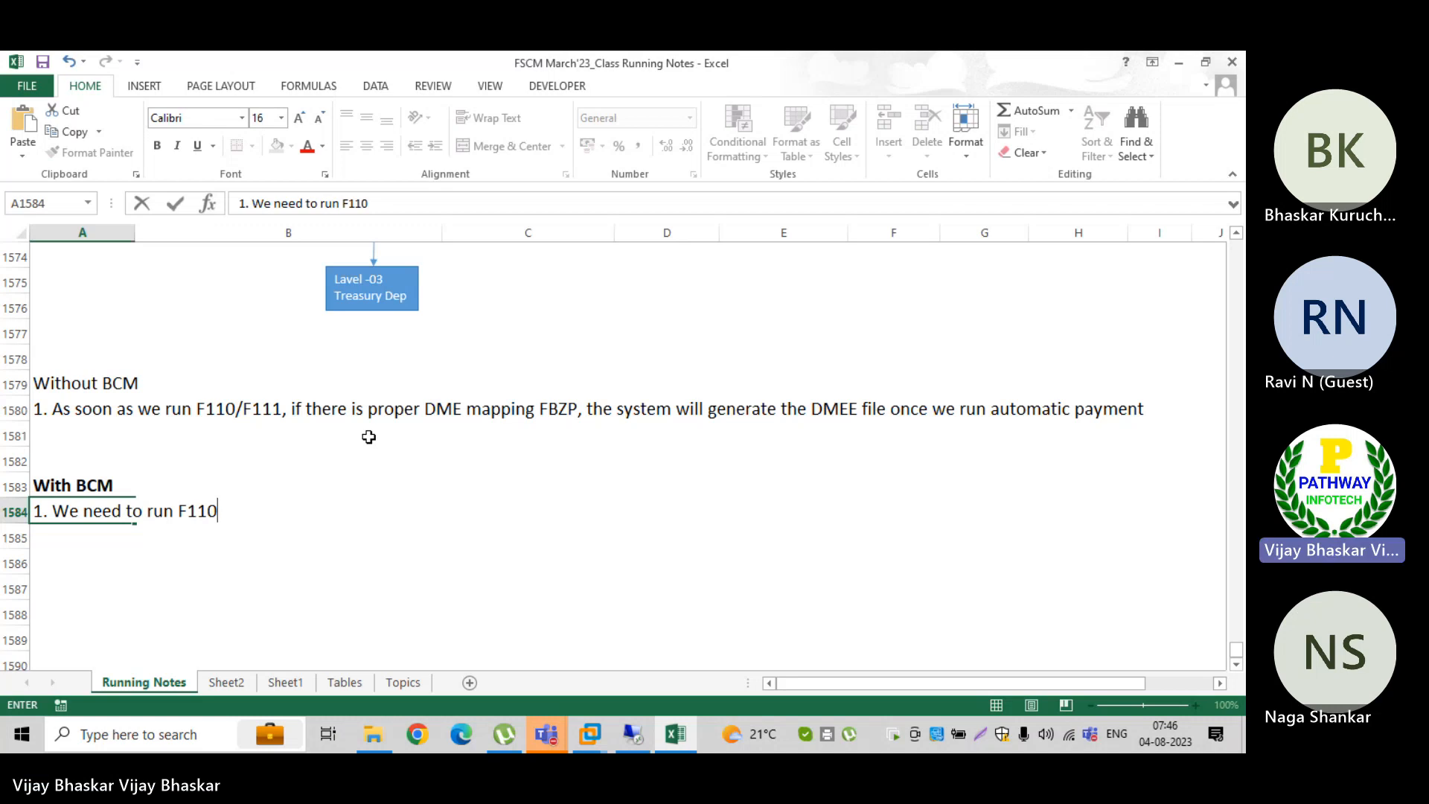
text(/F111)
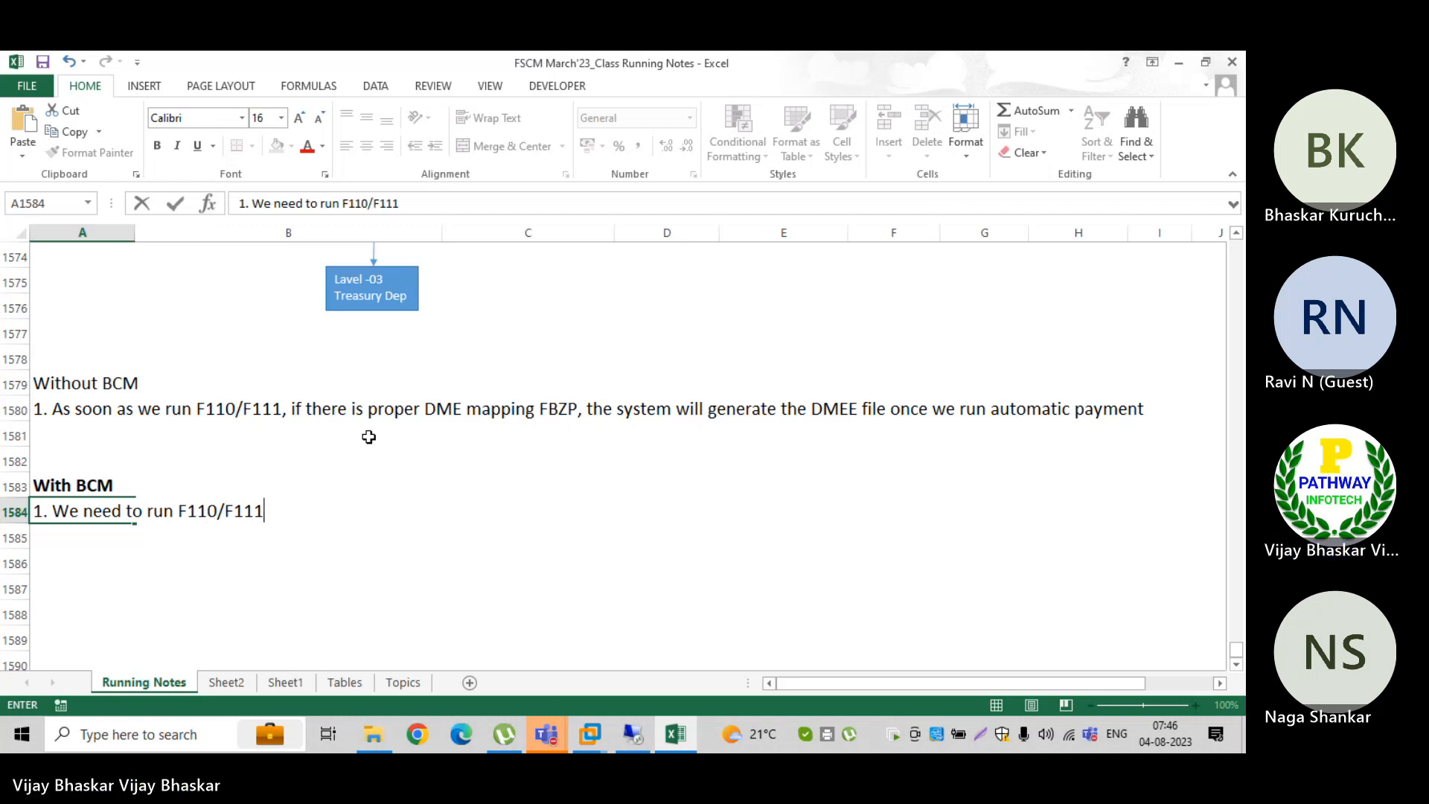
key(Return)
Step: Enter the second point in A1585: "2. We need to create BCM batch"
text(2.)
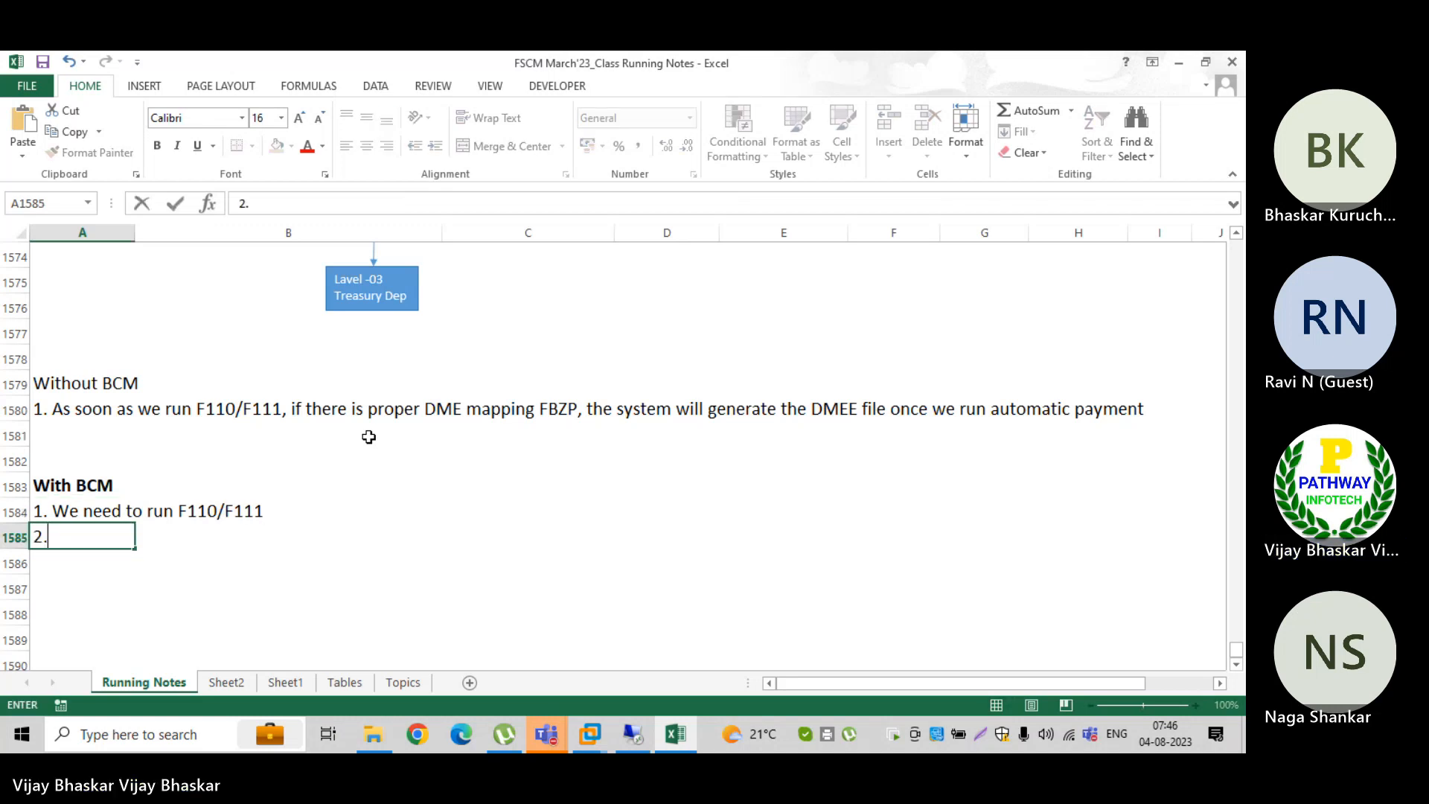
text( We need to)
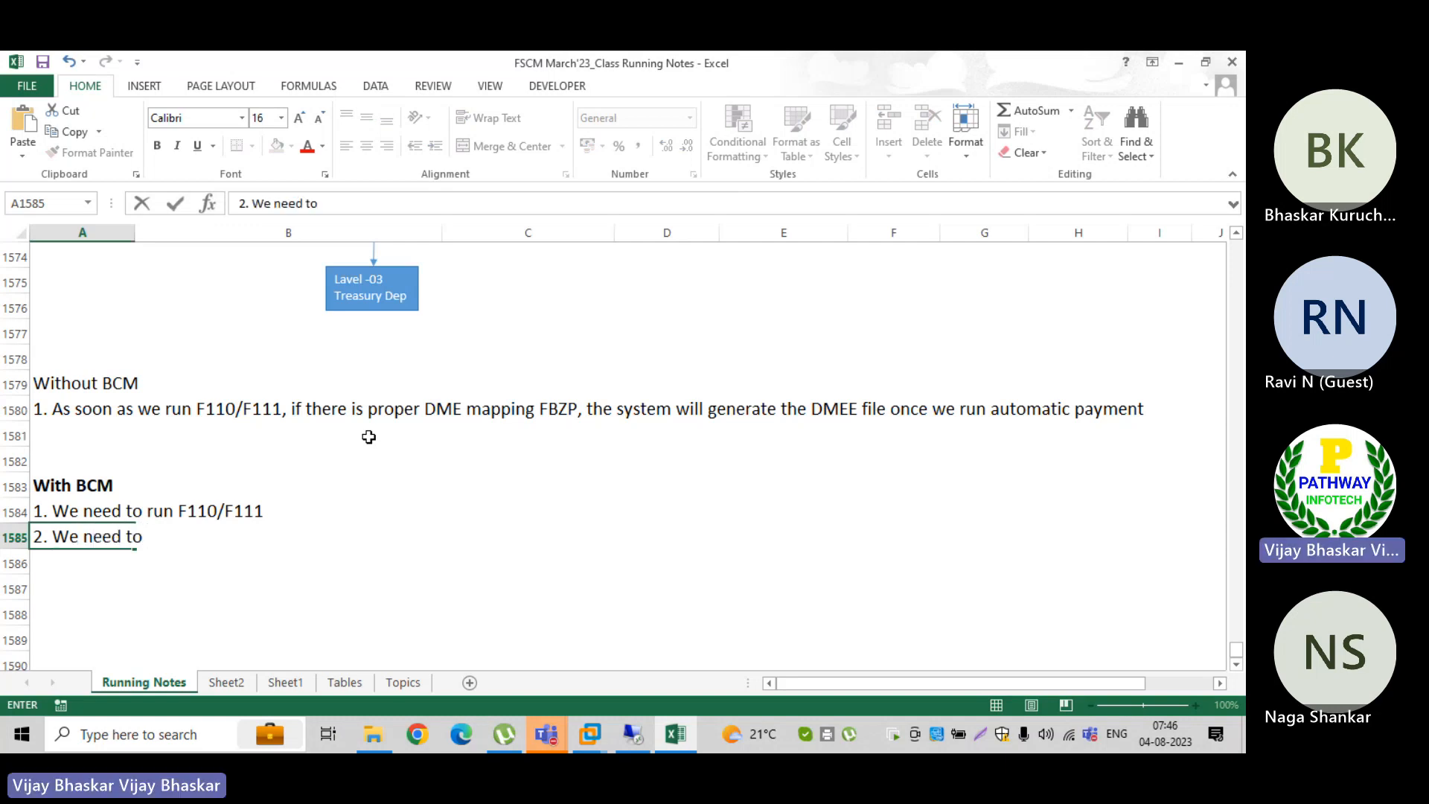
text( crea)
key(BackSpace)
key(BackSpace)
text(ini)
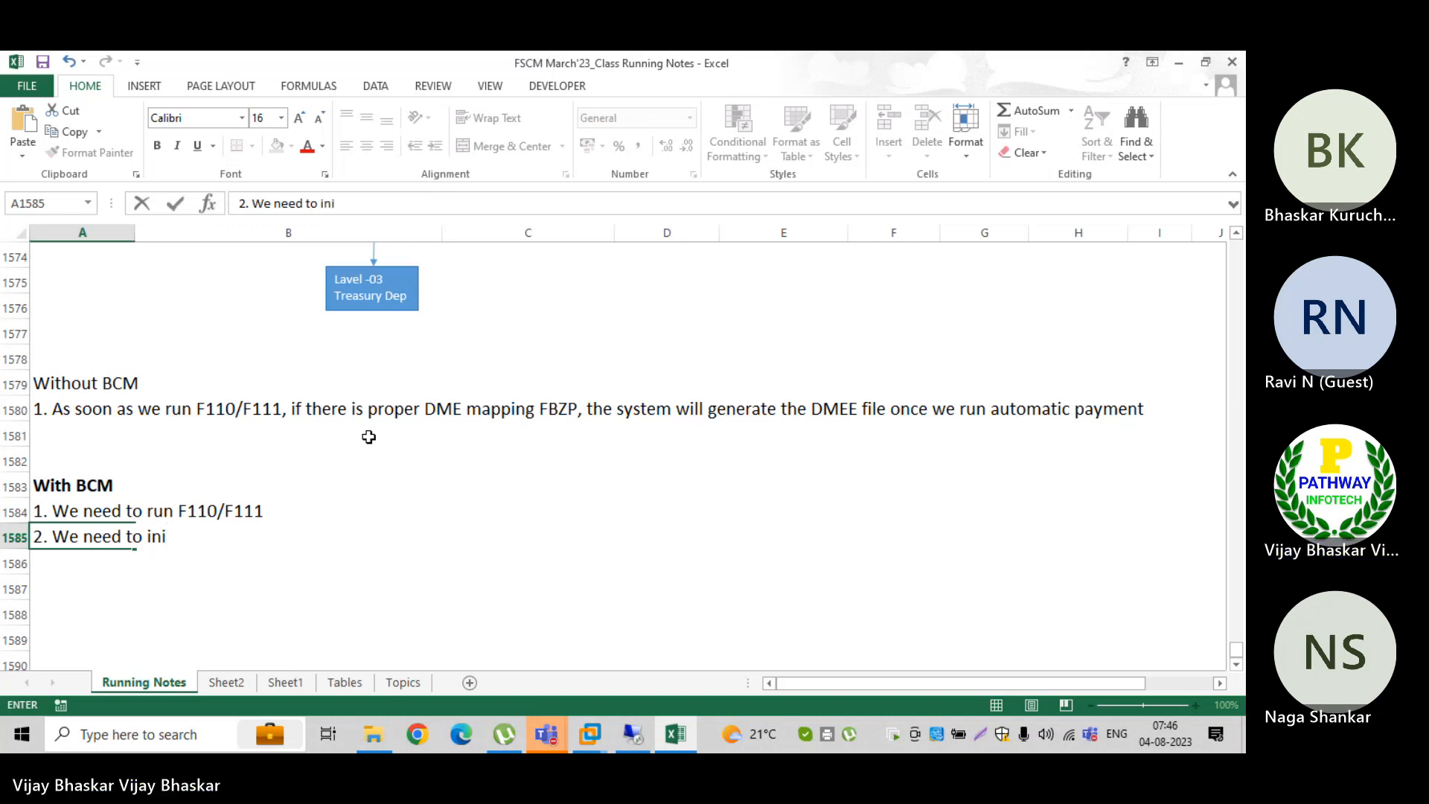
key(BackSpace)
key(BackSpace)
key(BackSpace)
text(create )
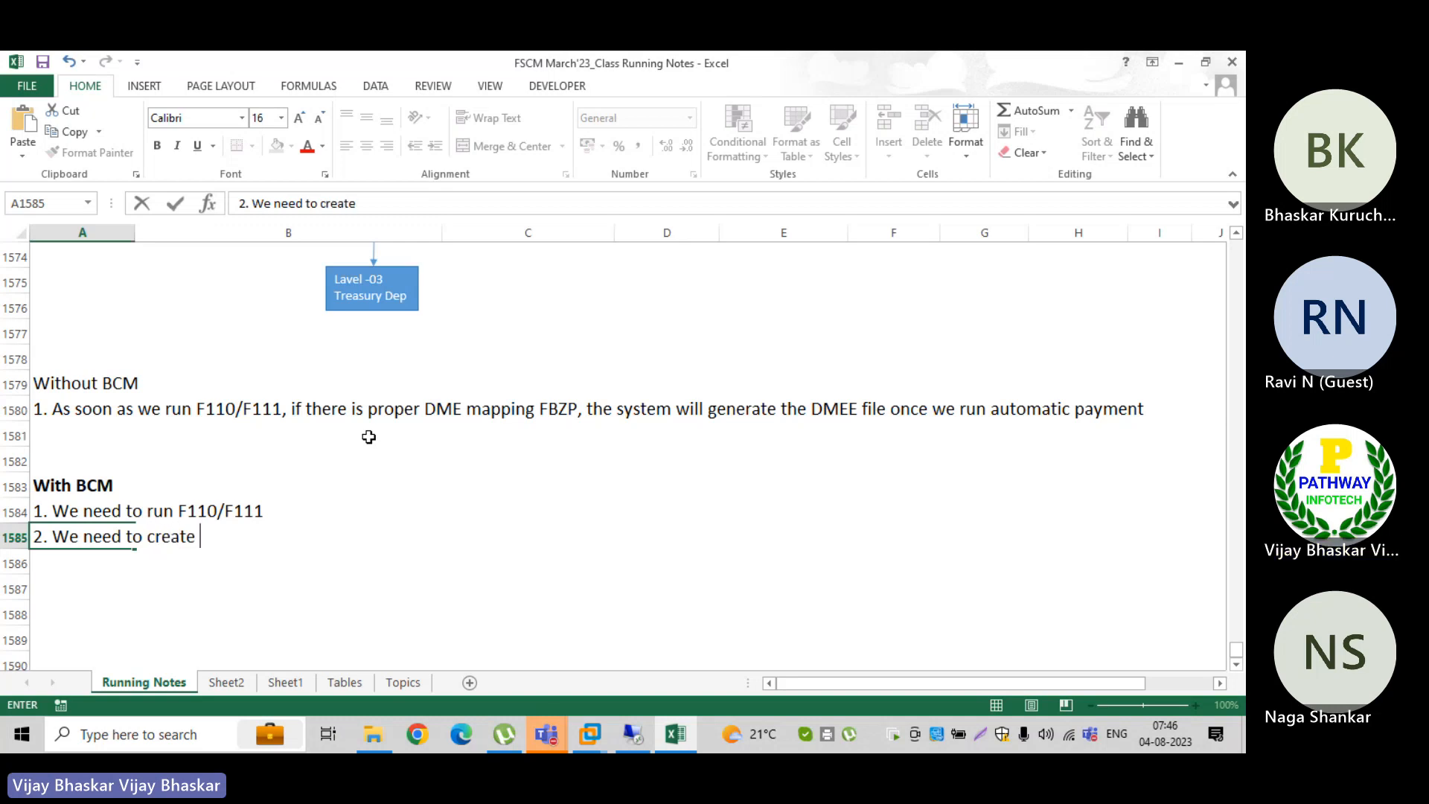
text(BCM bayc)
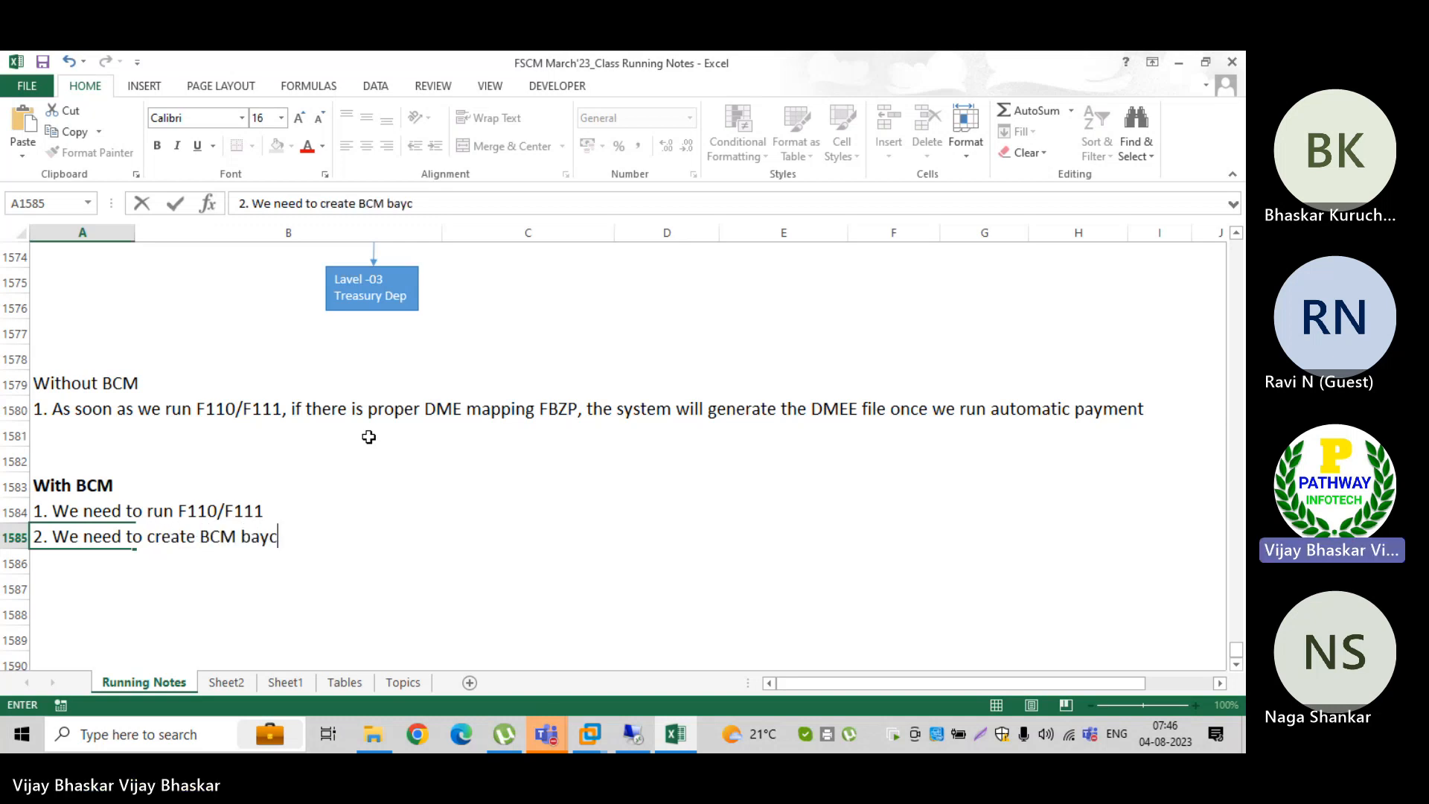
key(BackSpace)
key(BackSpace)
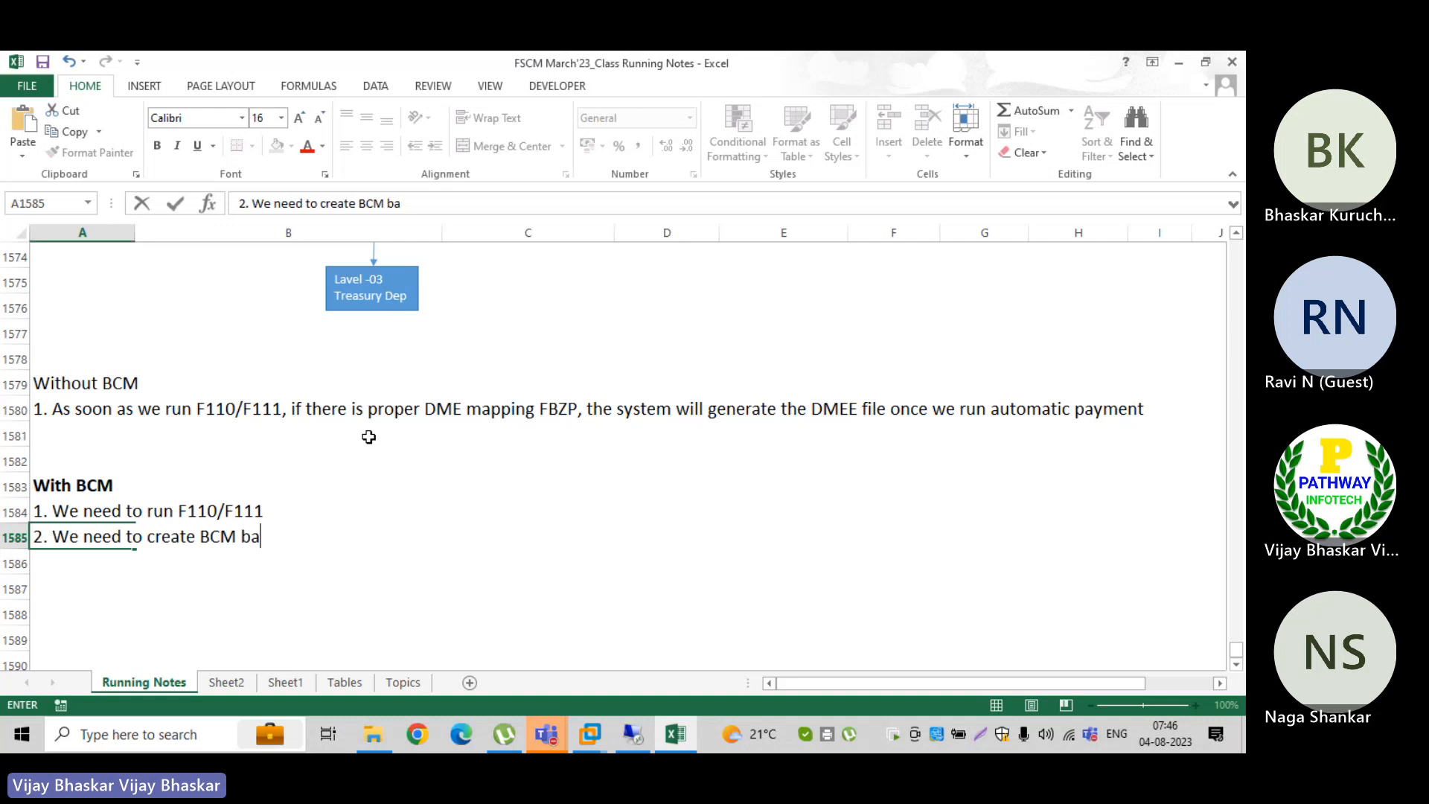
text(tch)
key(Return)
Step: Enter the third point in A1586: "3. The BCM batch to be approved by all authrized users"
text(3.)
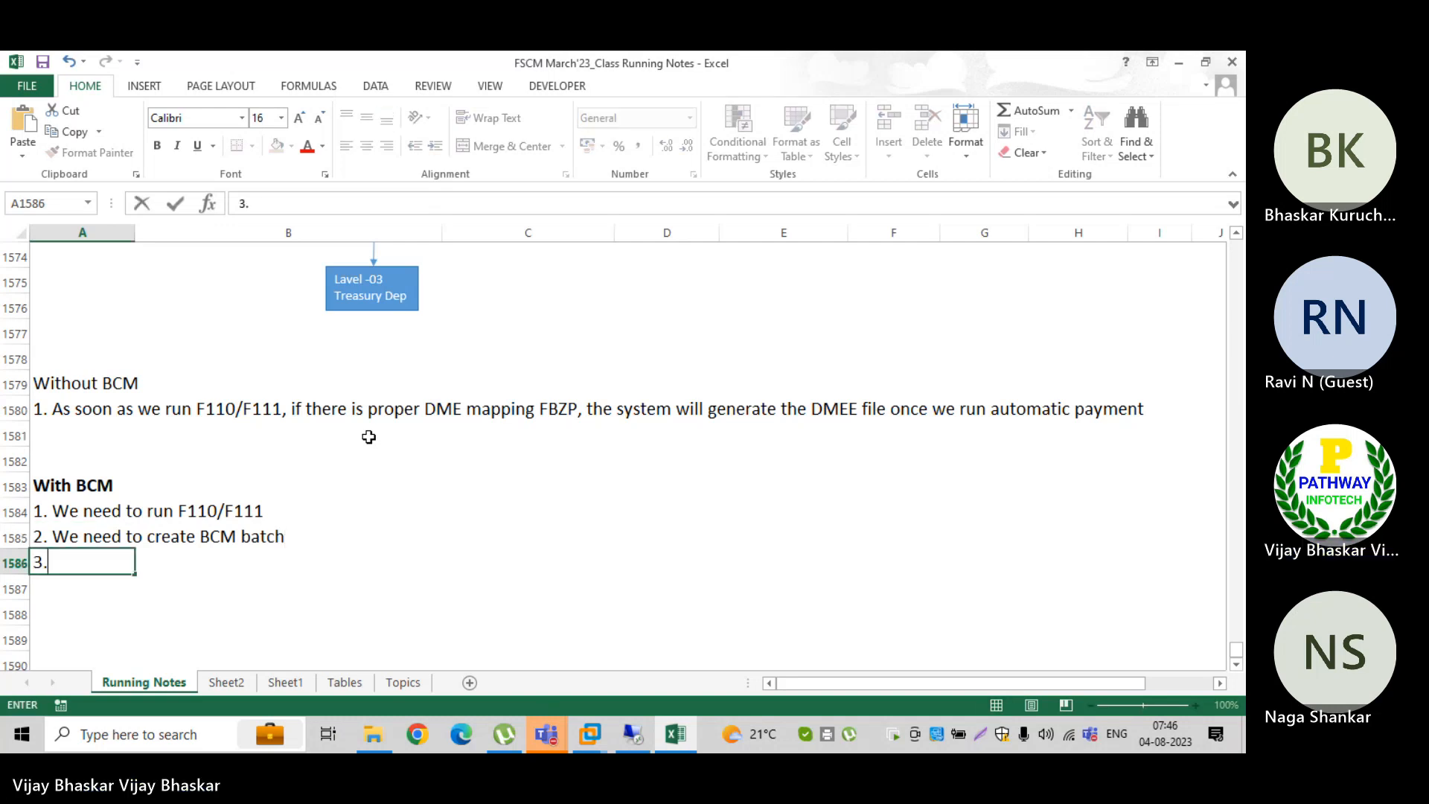
text( The bB)
key(BackSpace)
key(BackSpace)
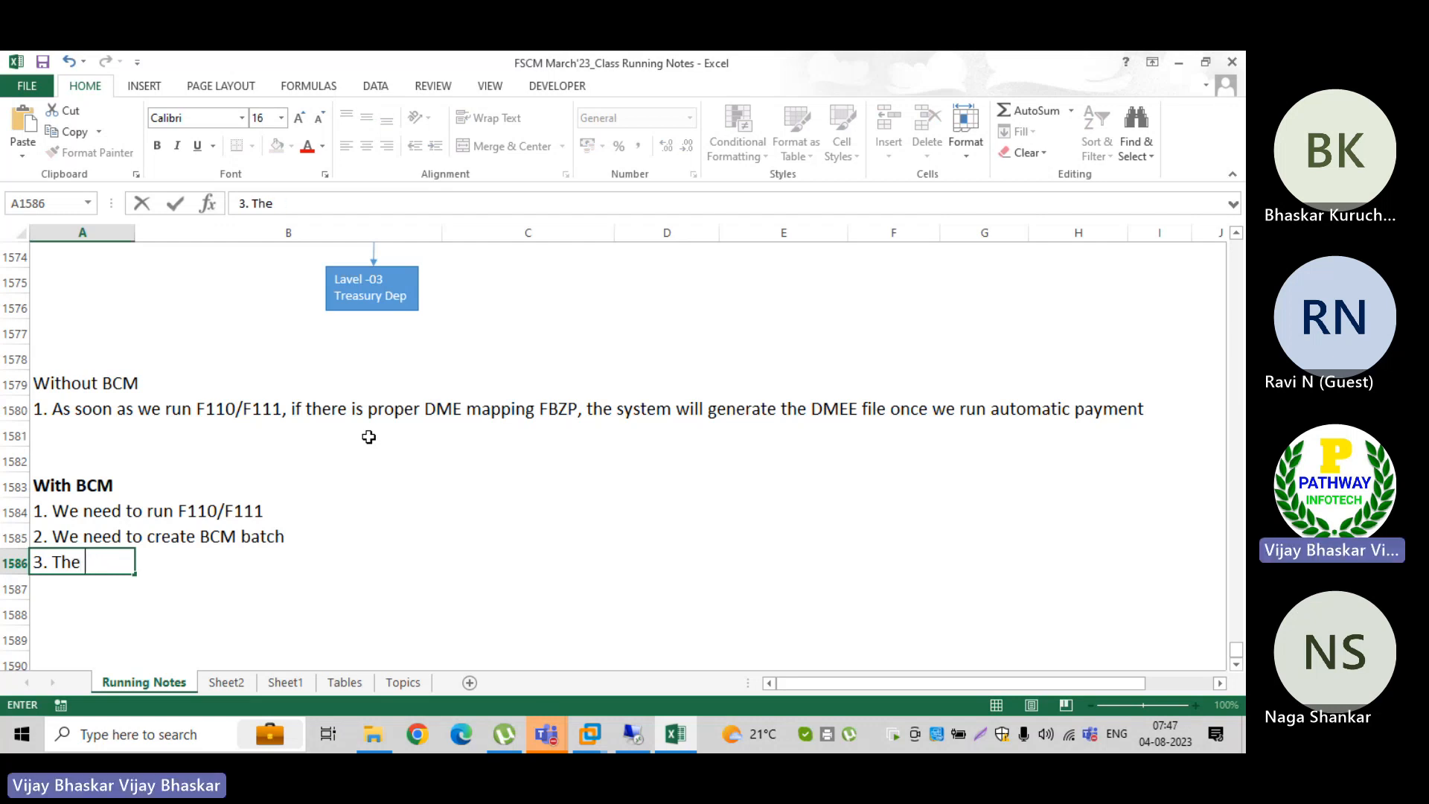
text(Ba)
text(CM )
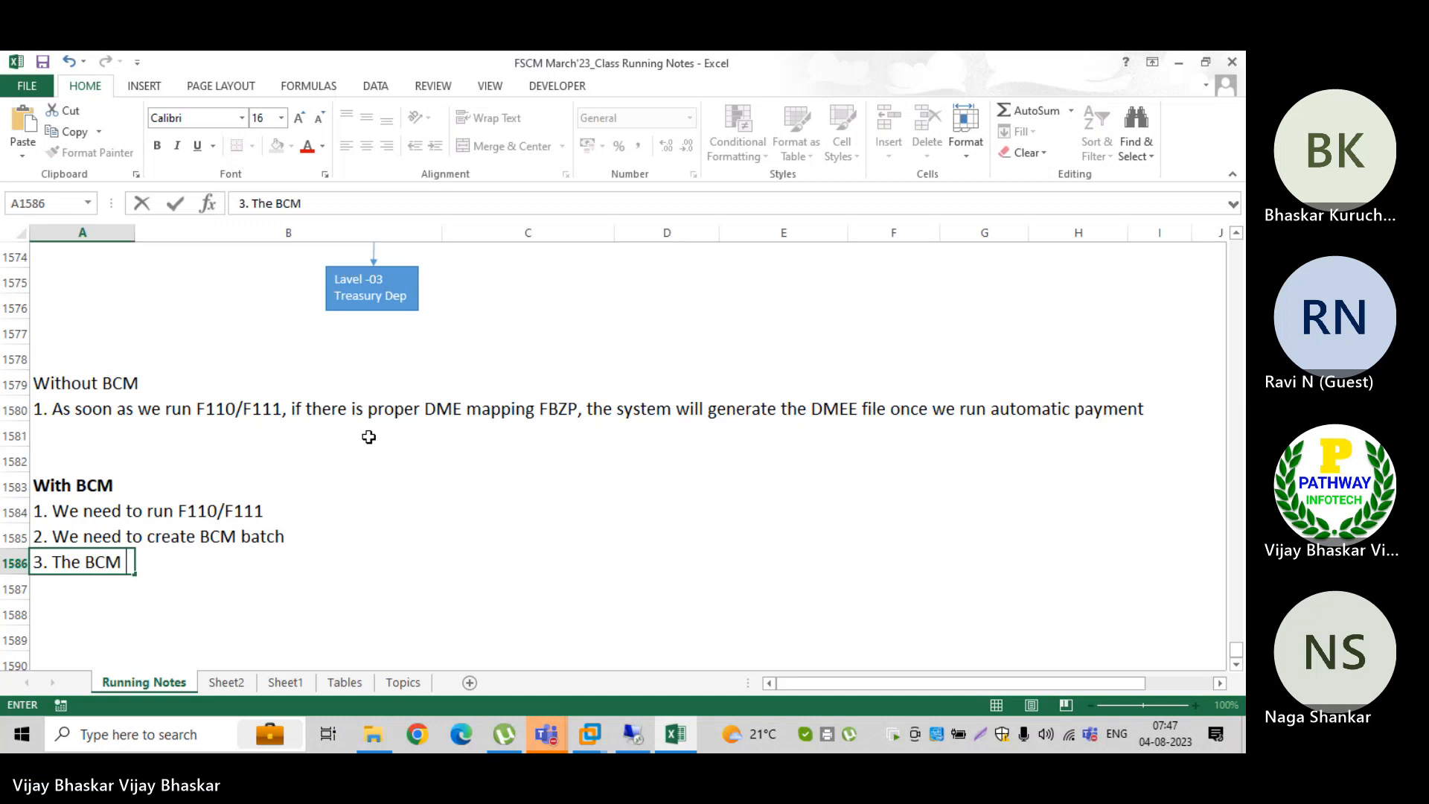
text(batch to )
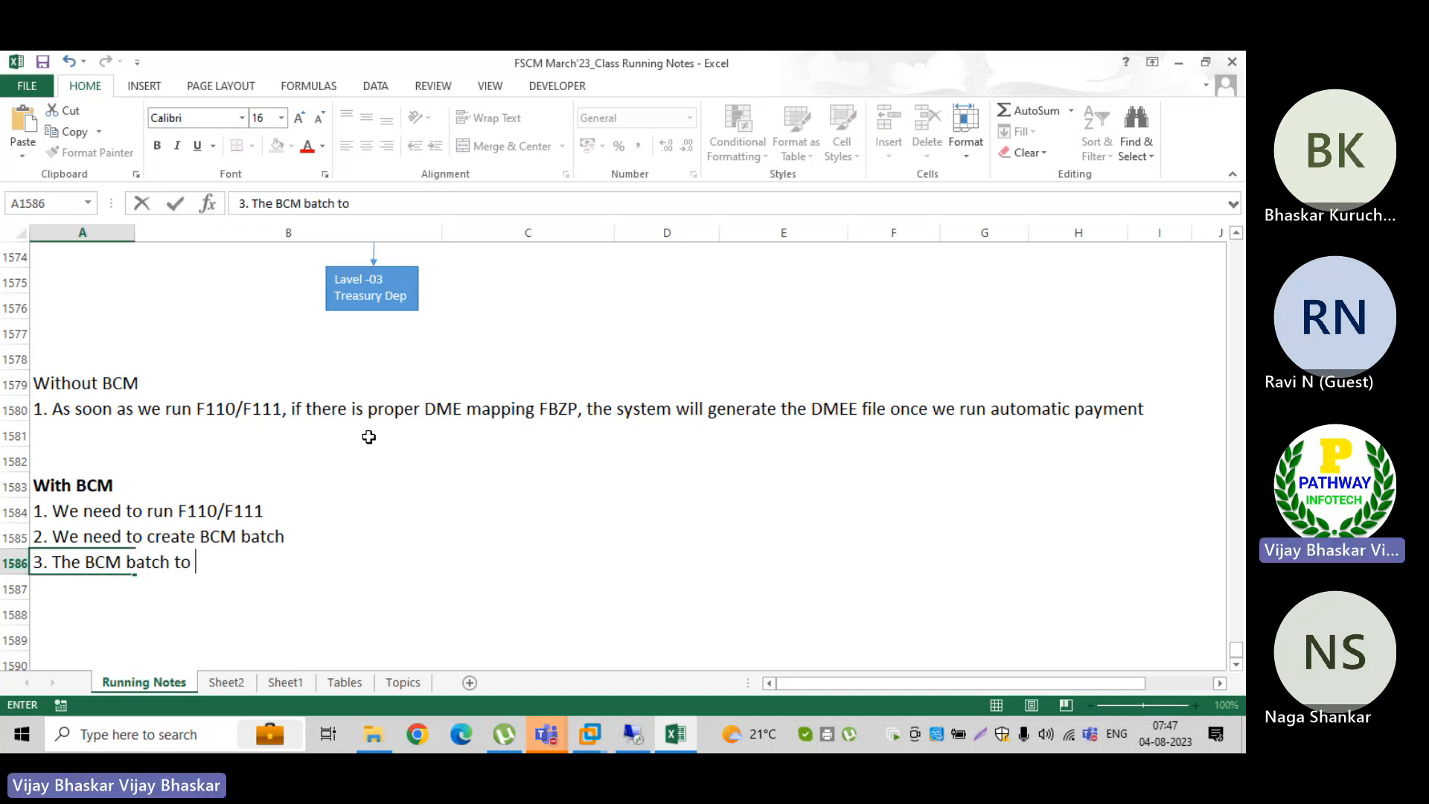
text(be approved)
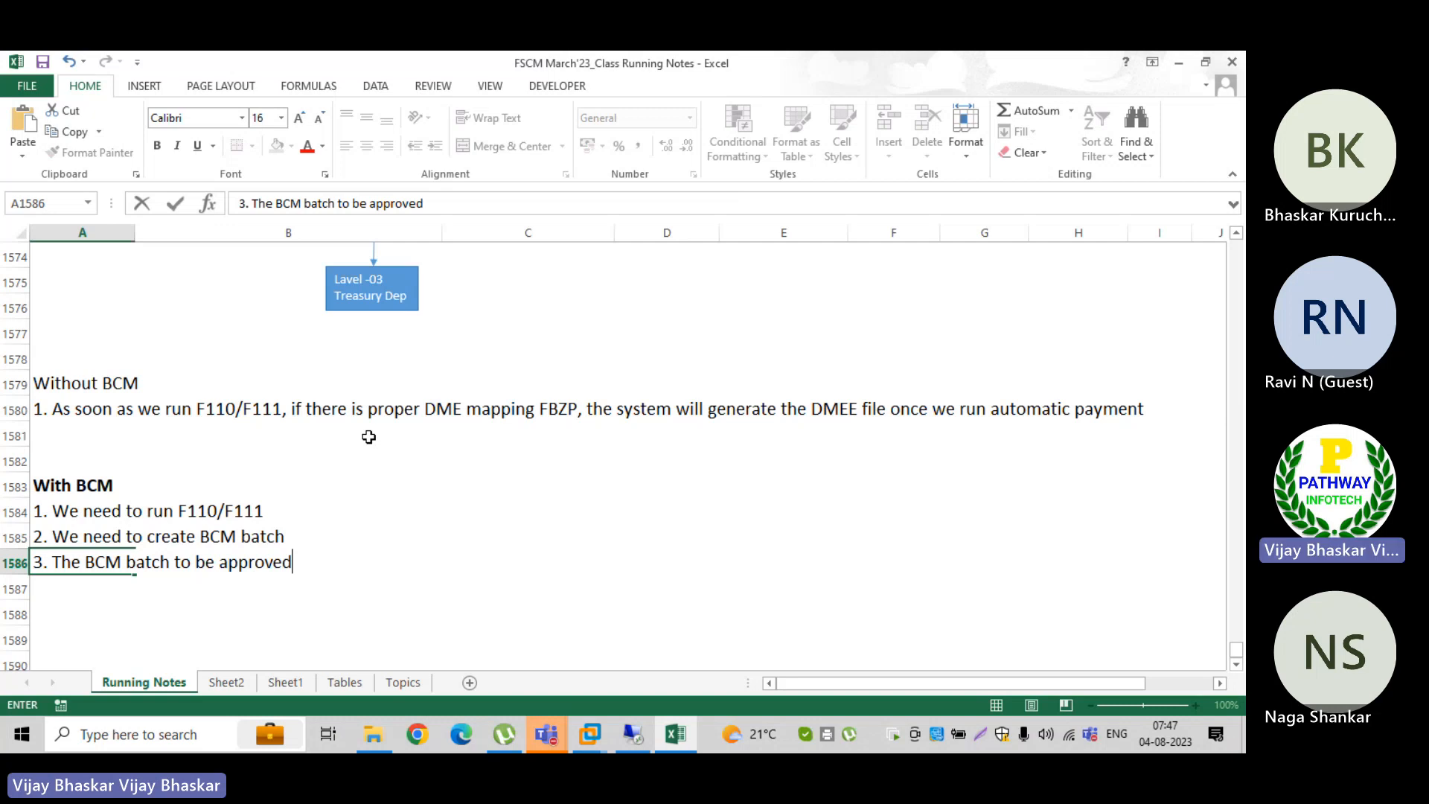
text( by all authr)
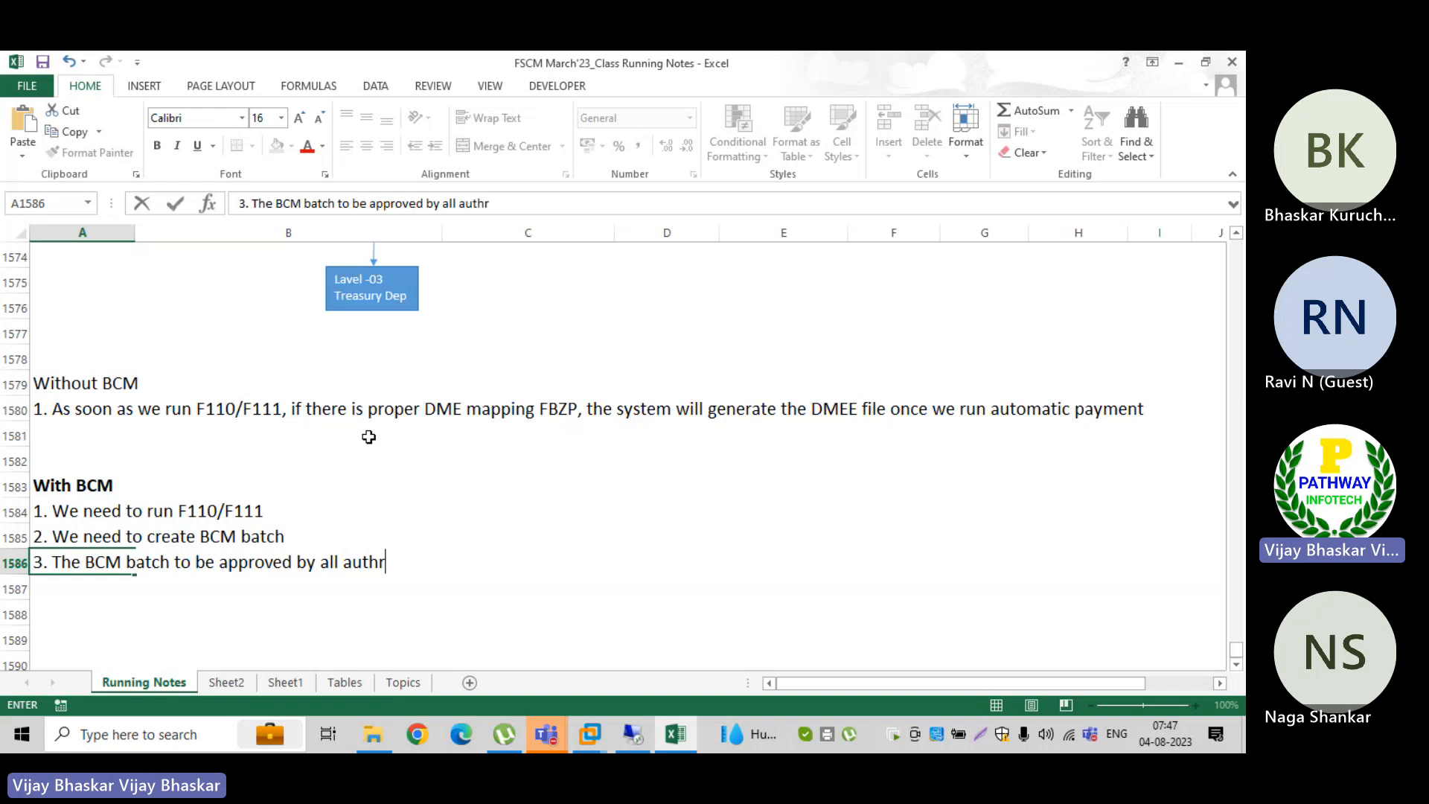
text(ized persp)
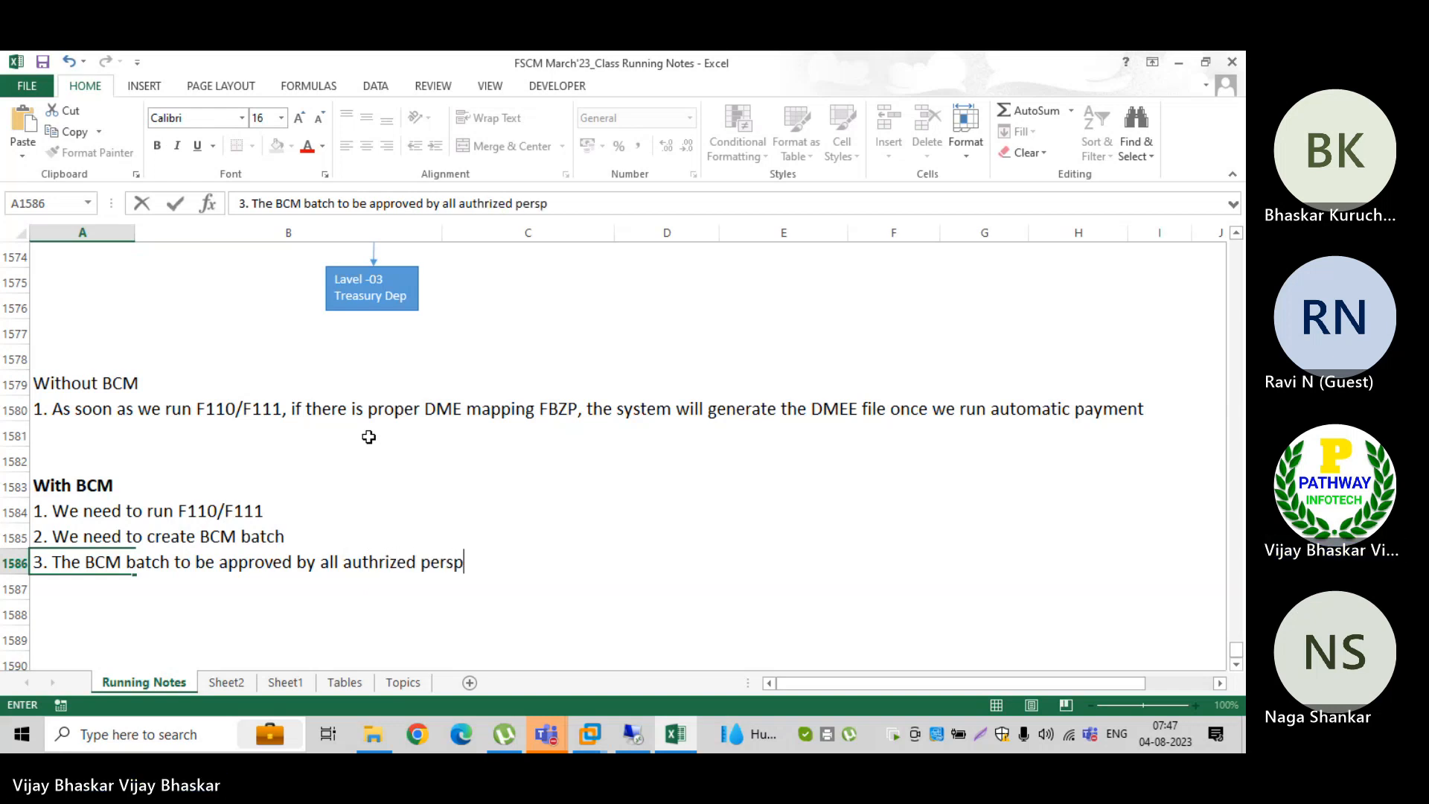
key(BackSpace)
key(BackSpace)
key(BackSpace)
key(BackSpace)
key(BackSpace)
text(ius)
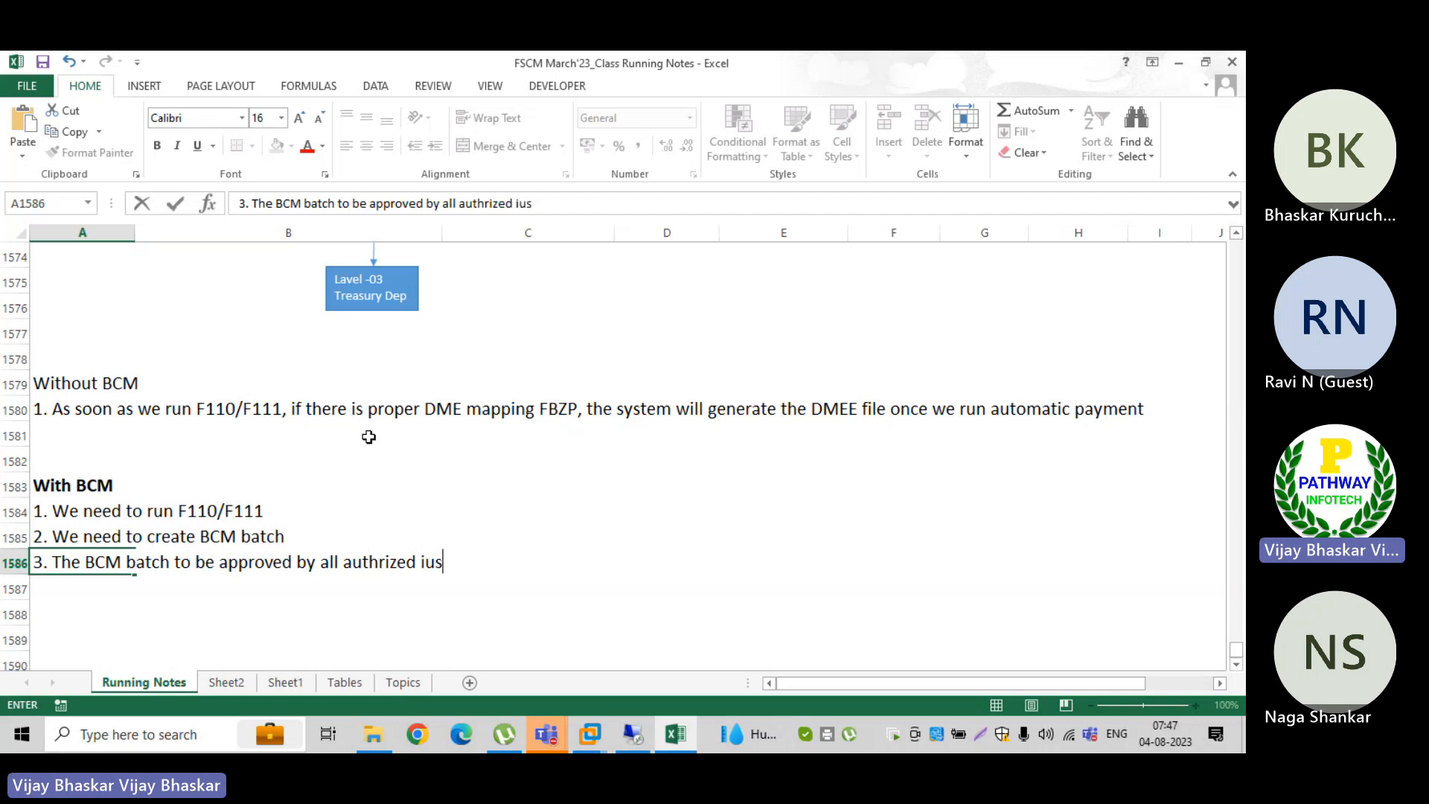
key(BackSpace)
key(BackSpace)
text(users)
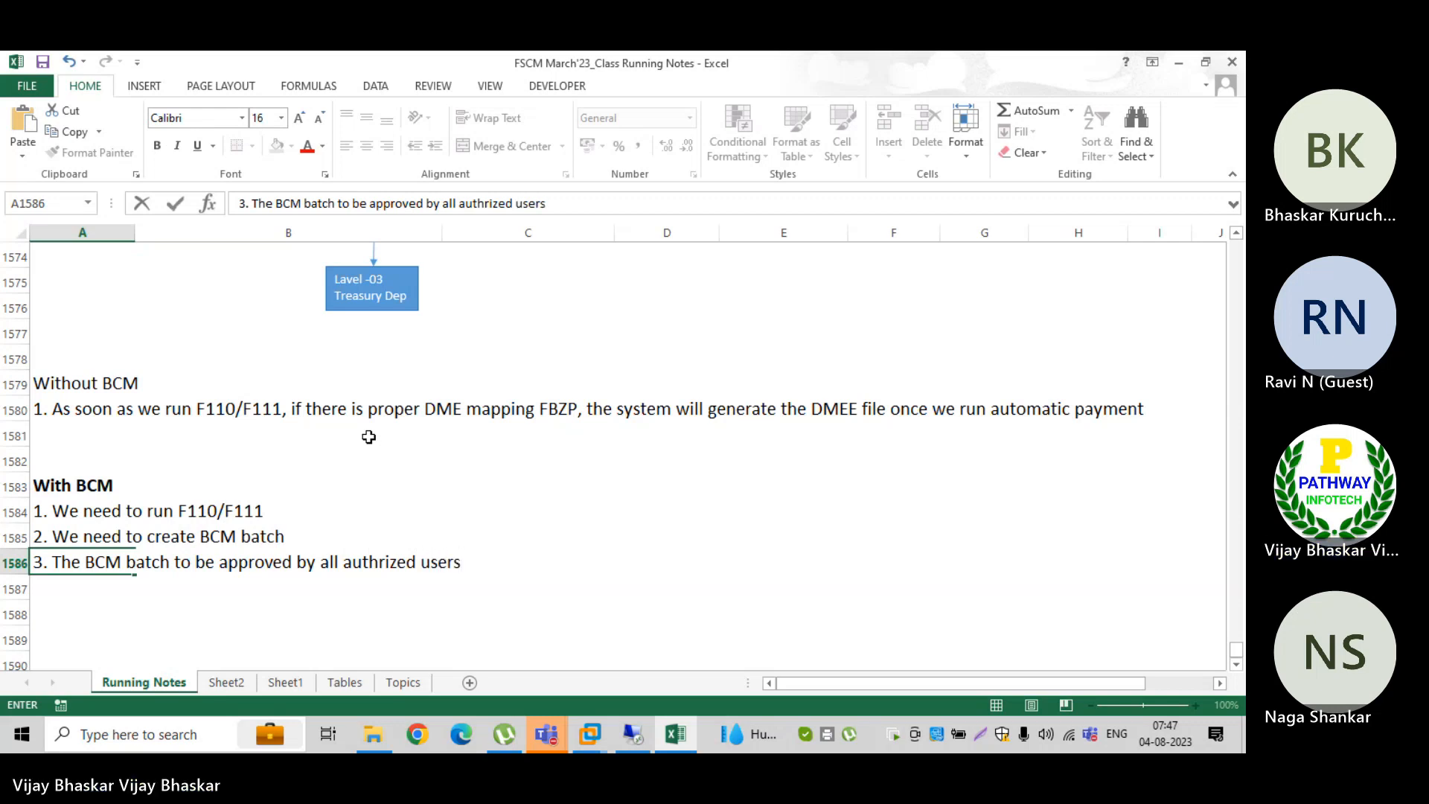
key(Return)
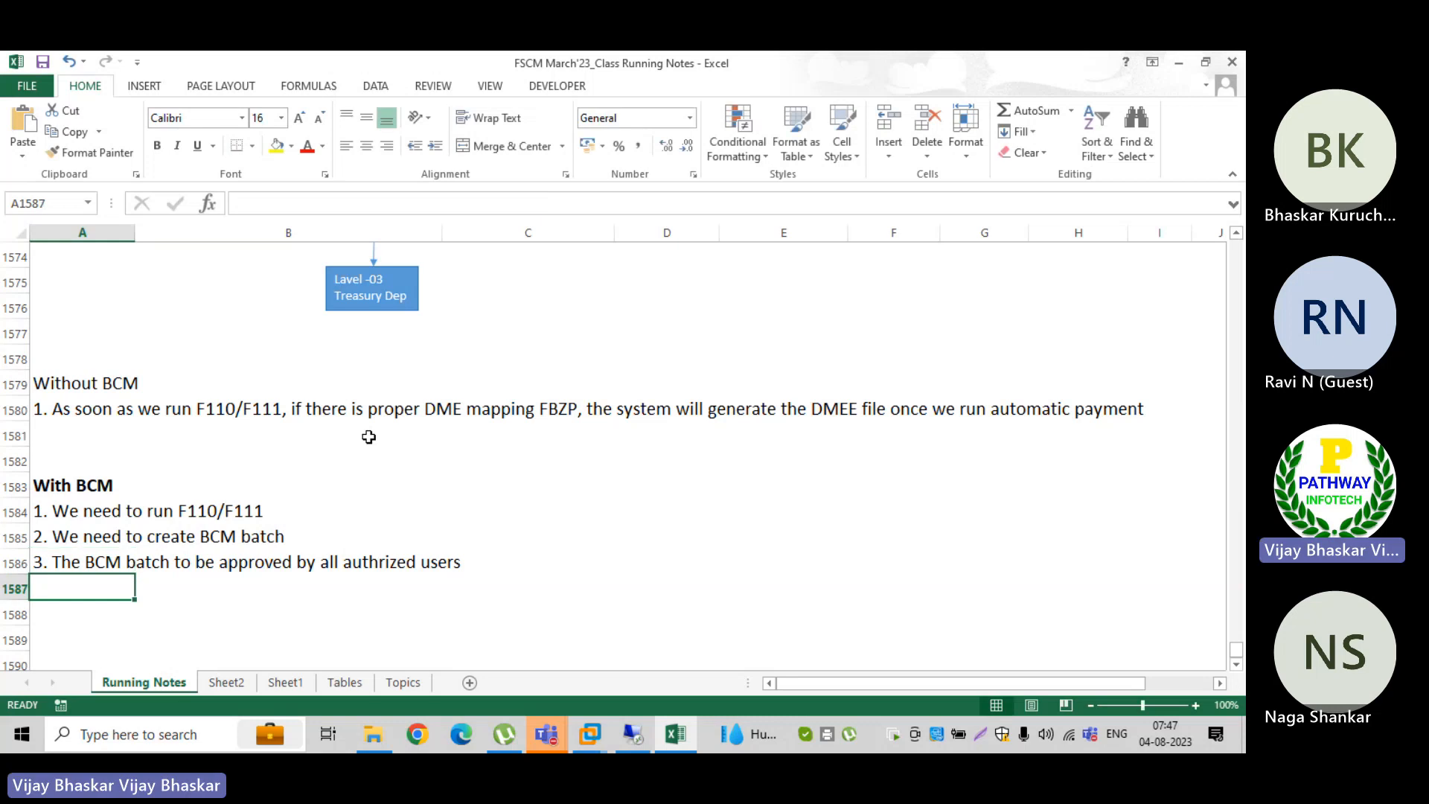
Step: Enter the fourth point in A1587: "4. Once all approvres will approve the BCM batch, then only the DMEE file will be gerenated"
text(4. On)
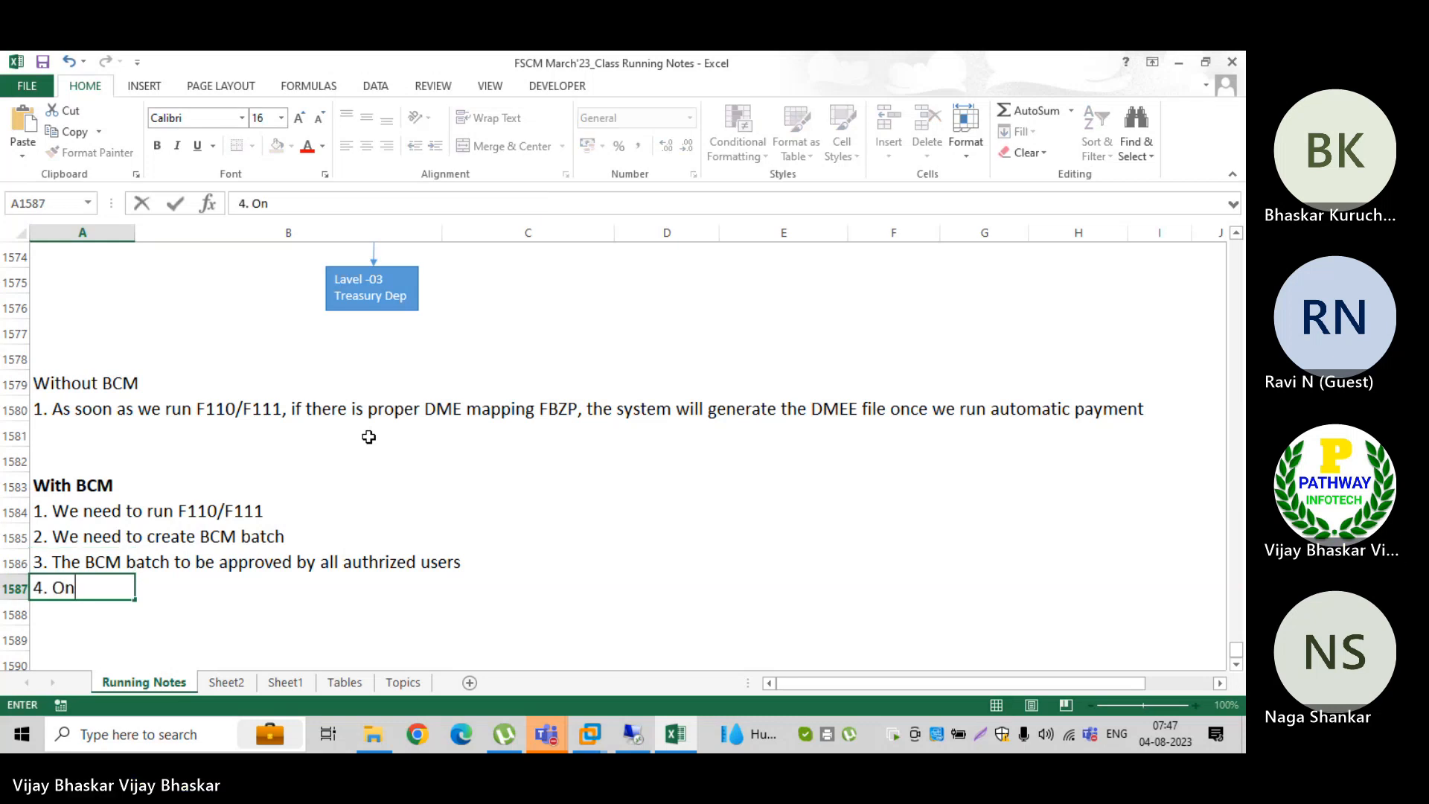
text(ce all)
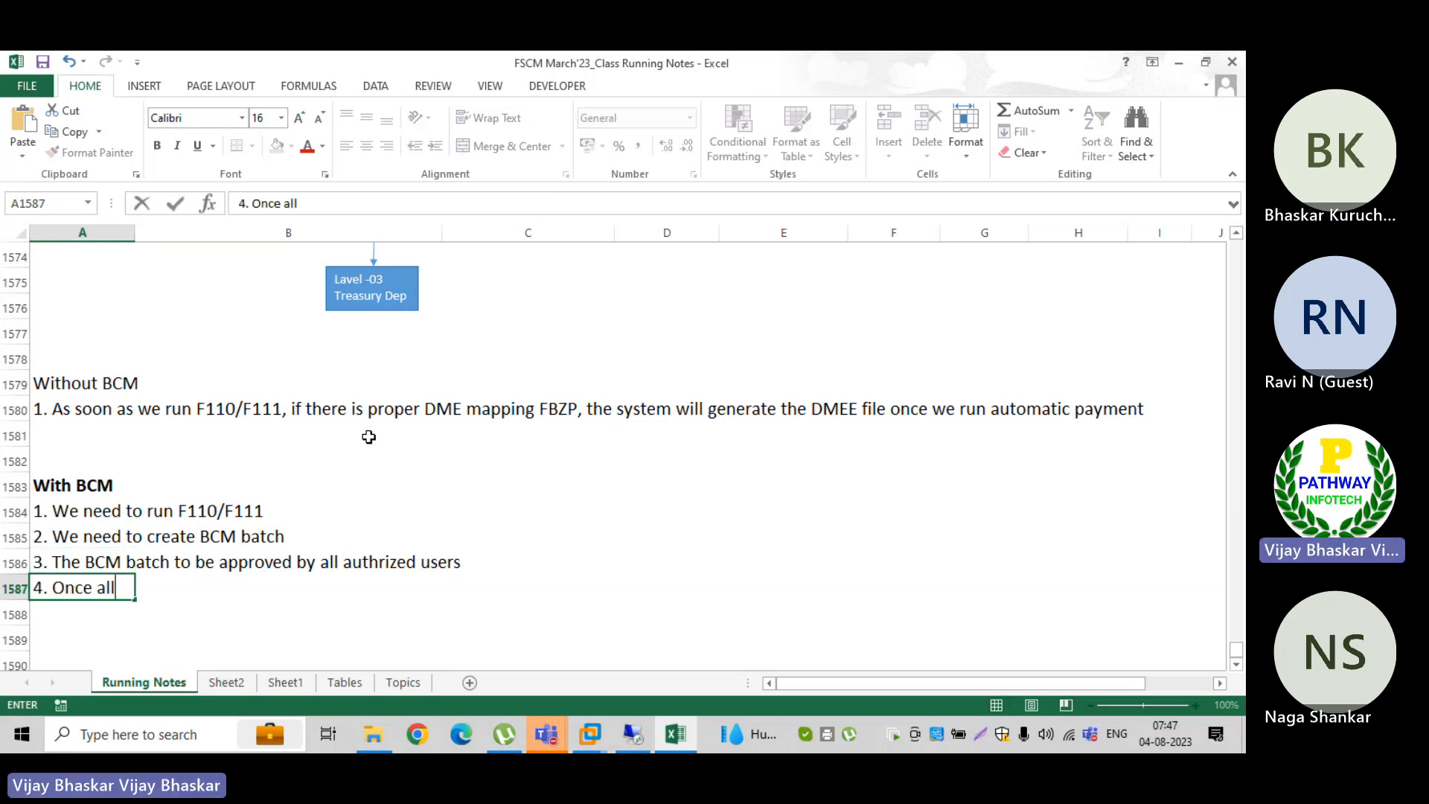
text( approvres will approve)
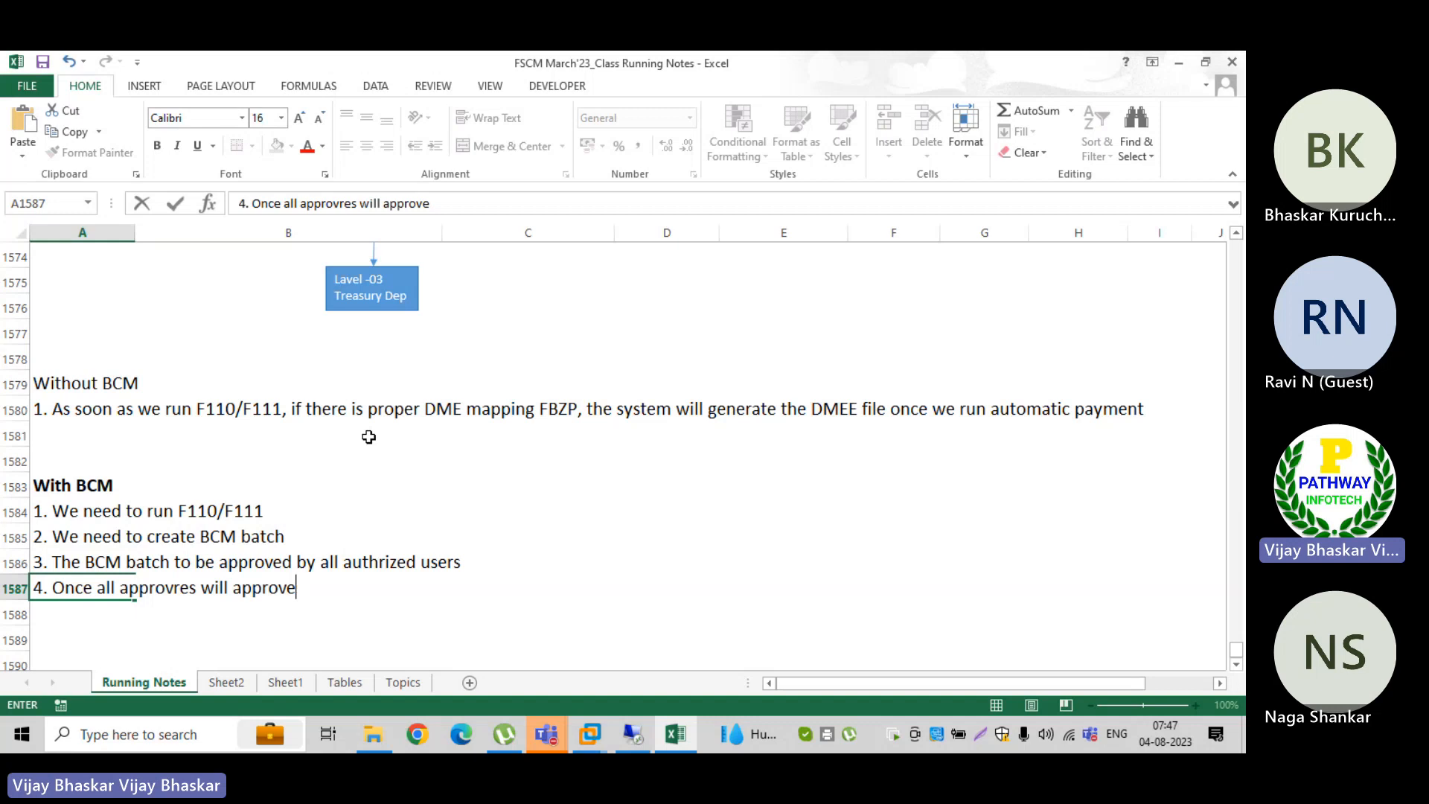
text(s the BCM )
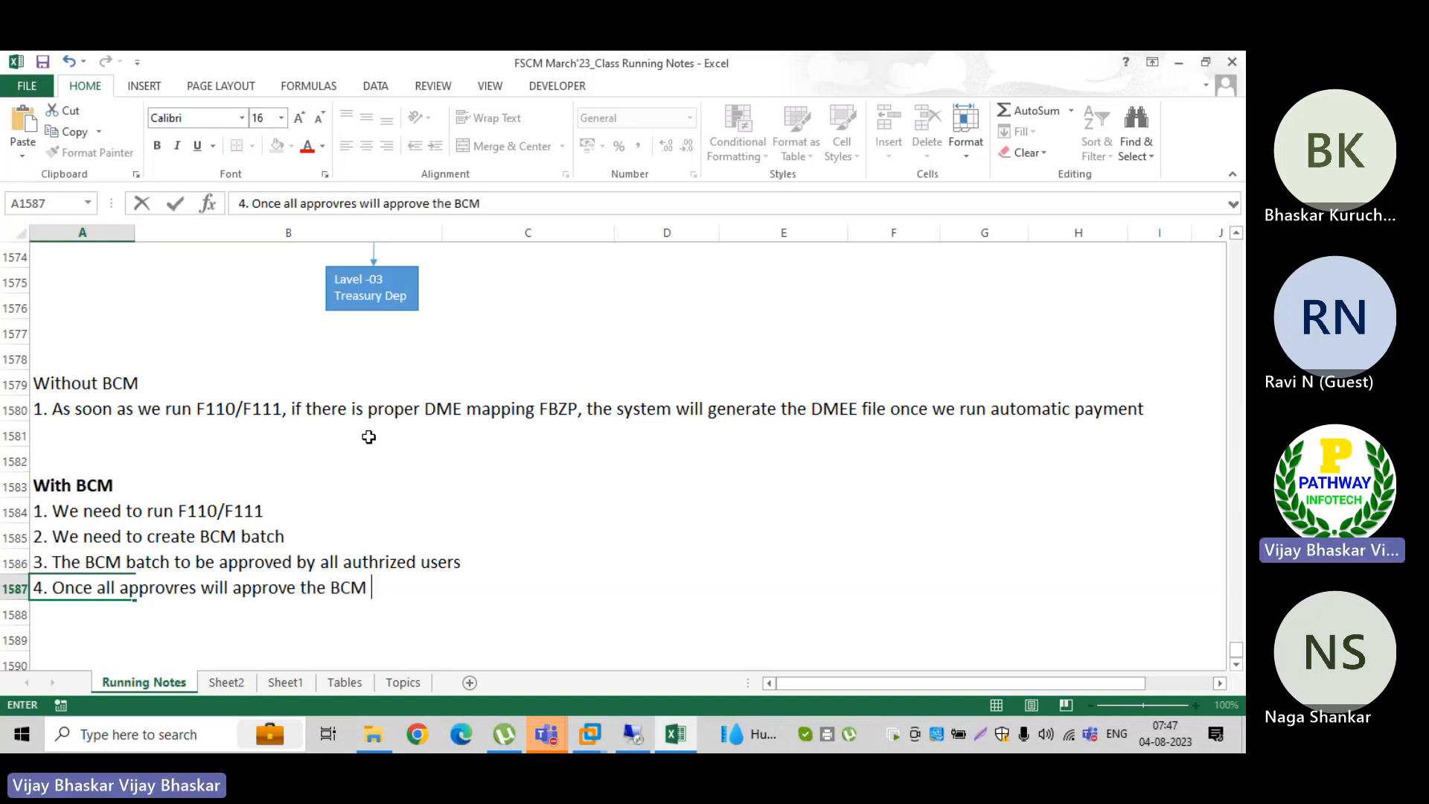
text(batch, theno)
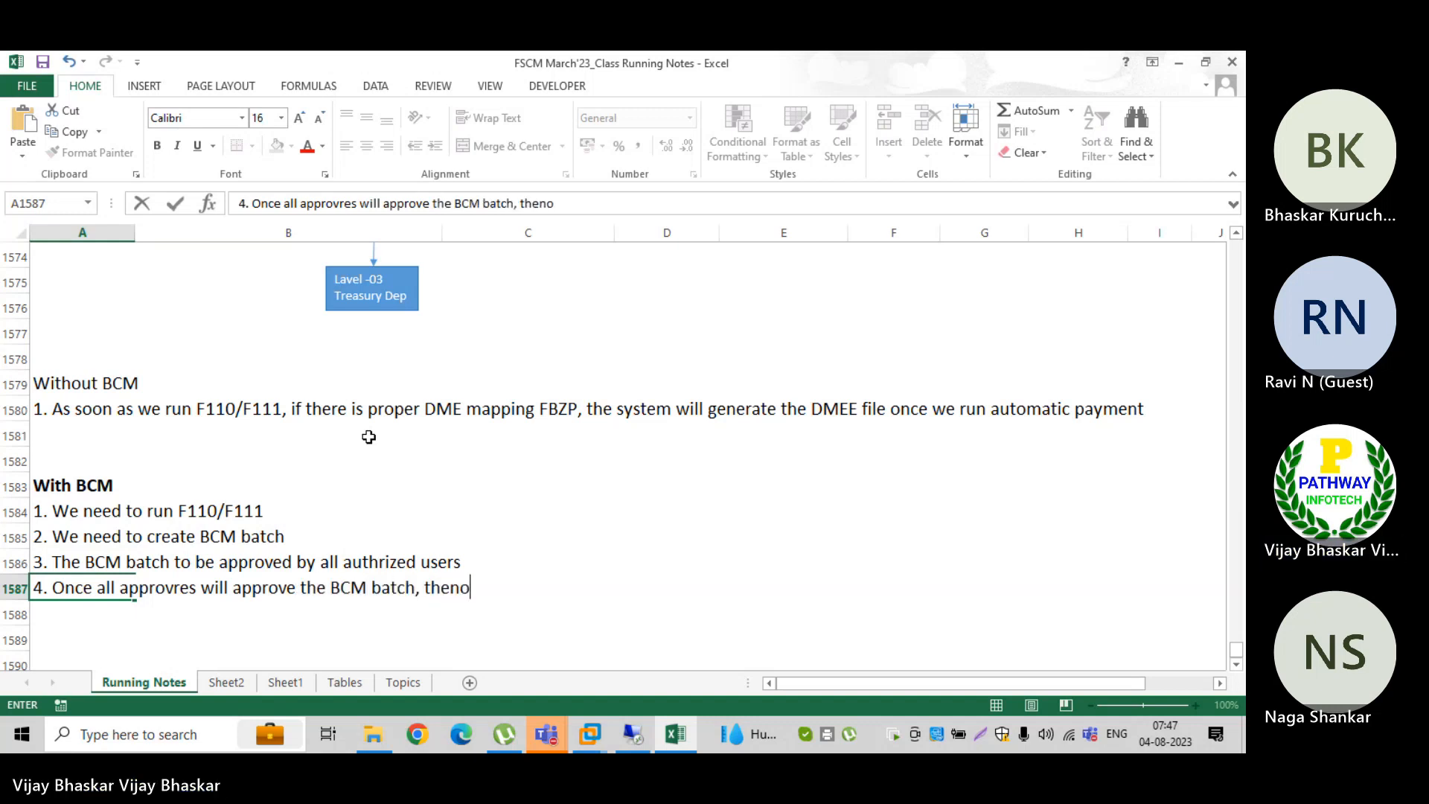
key(BackSpace)
text(only the DM)
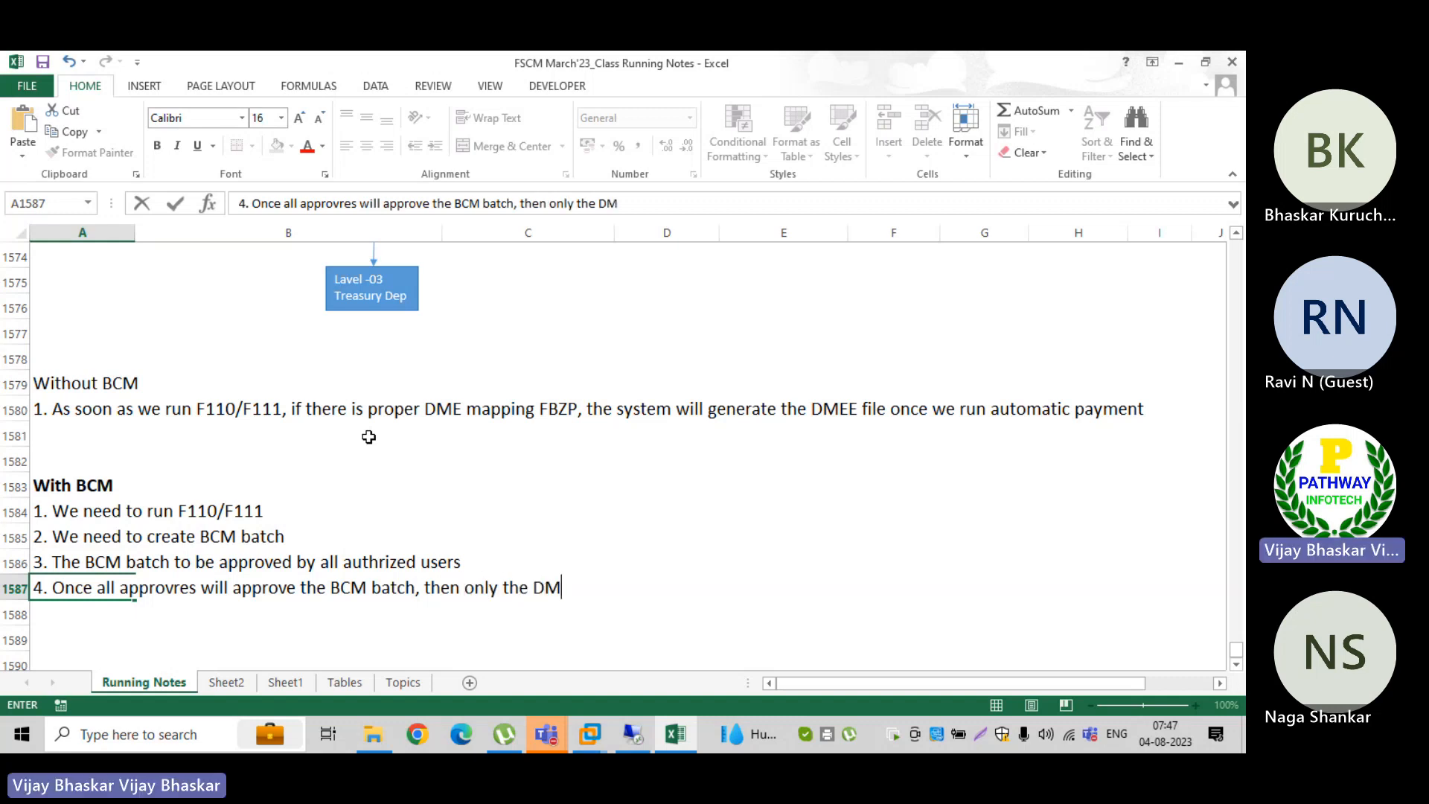
text(EE file wi)
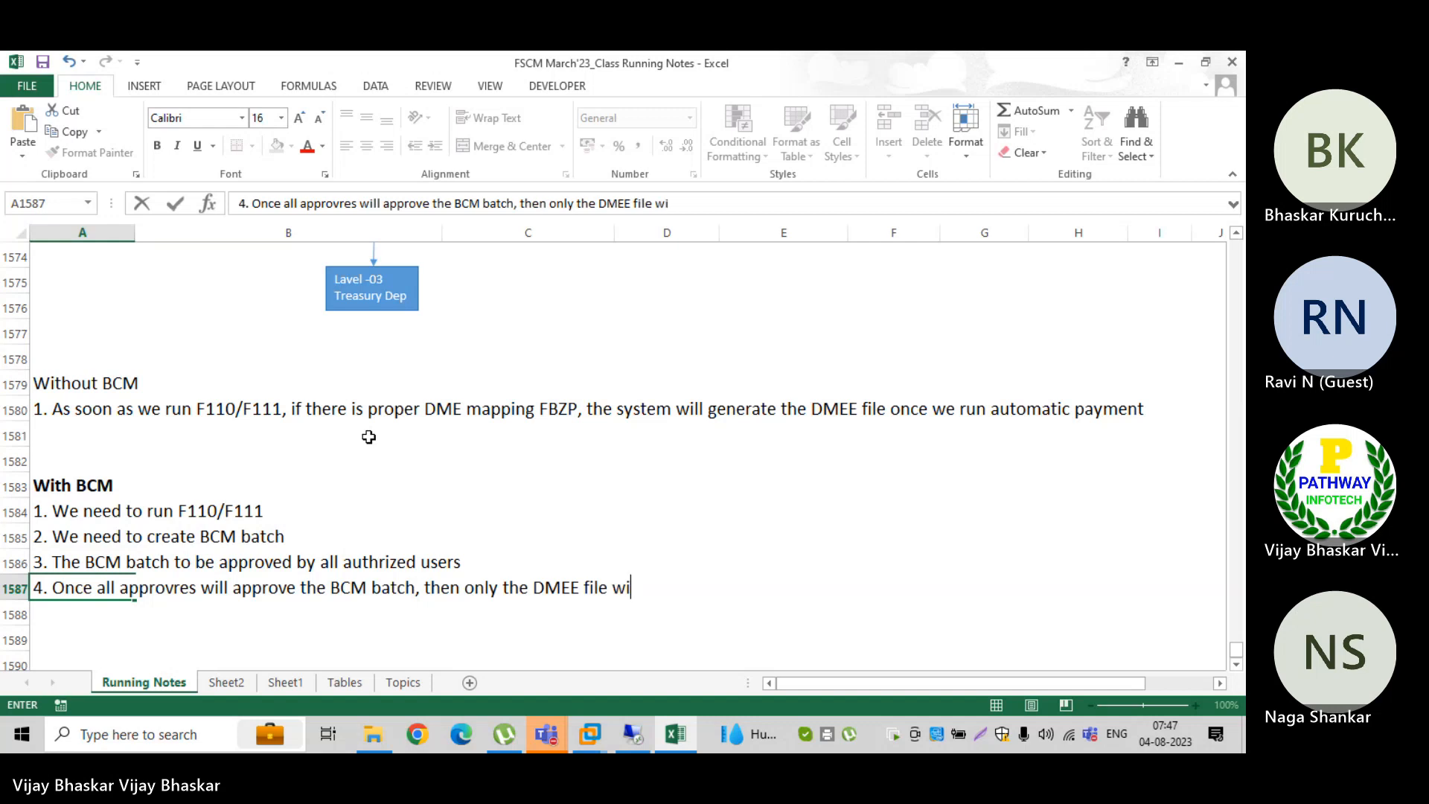
text(ll b)
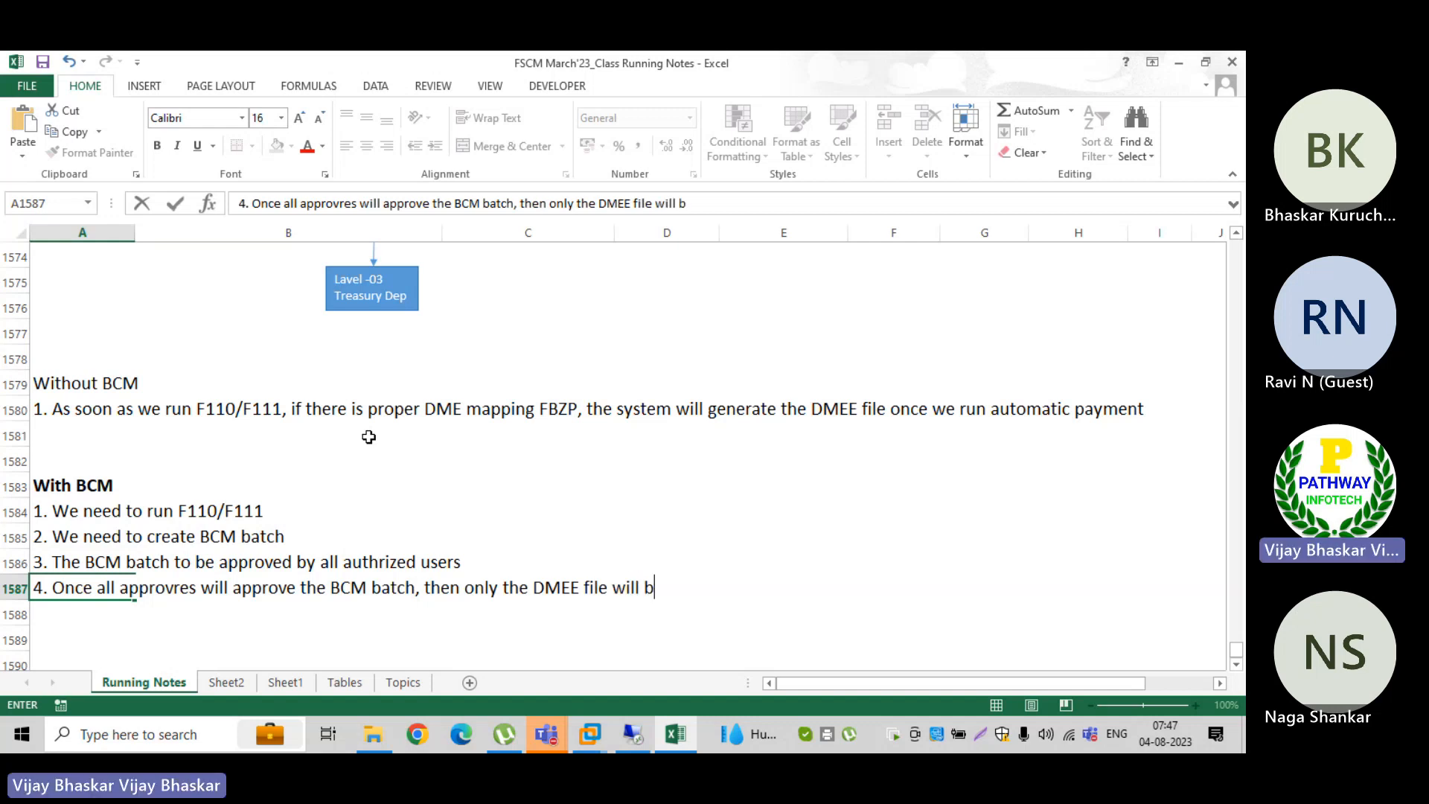
text(e gerenated)
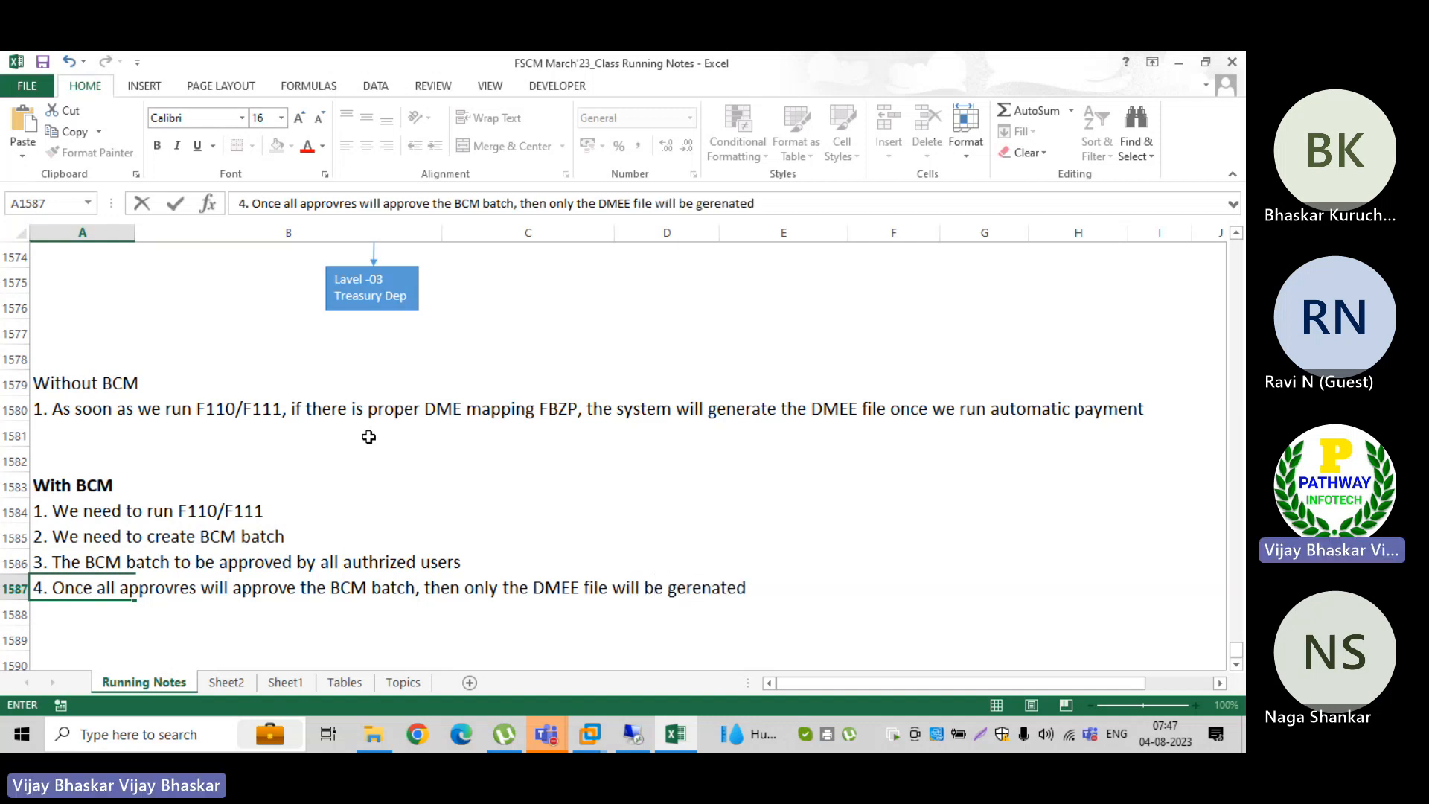
key(Return)
Step: Enter the fifth point in A1588: "5. Until final approver, the system will not generate the DMEE file"
text(5)
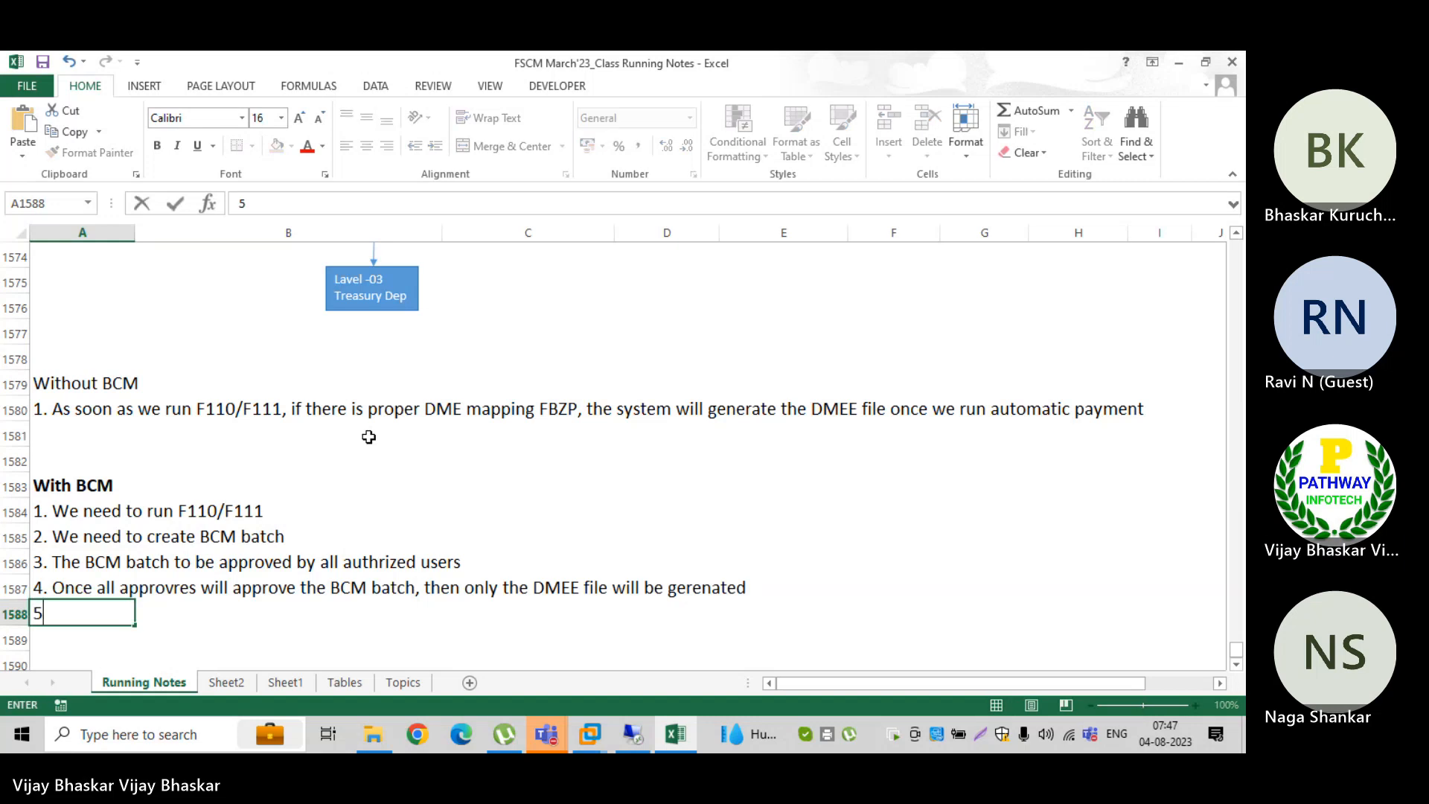
text(. Until)
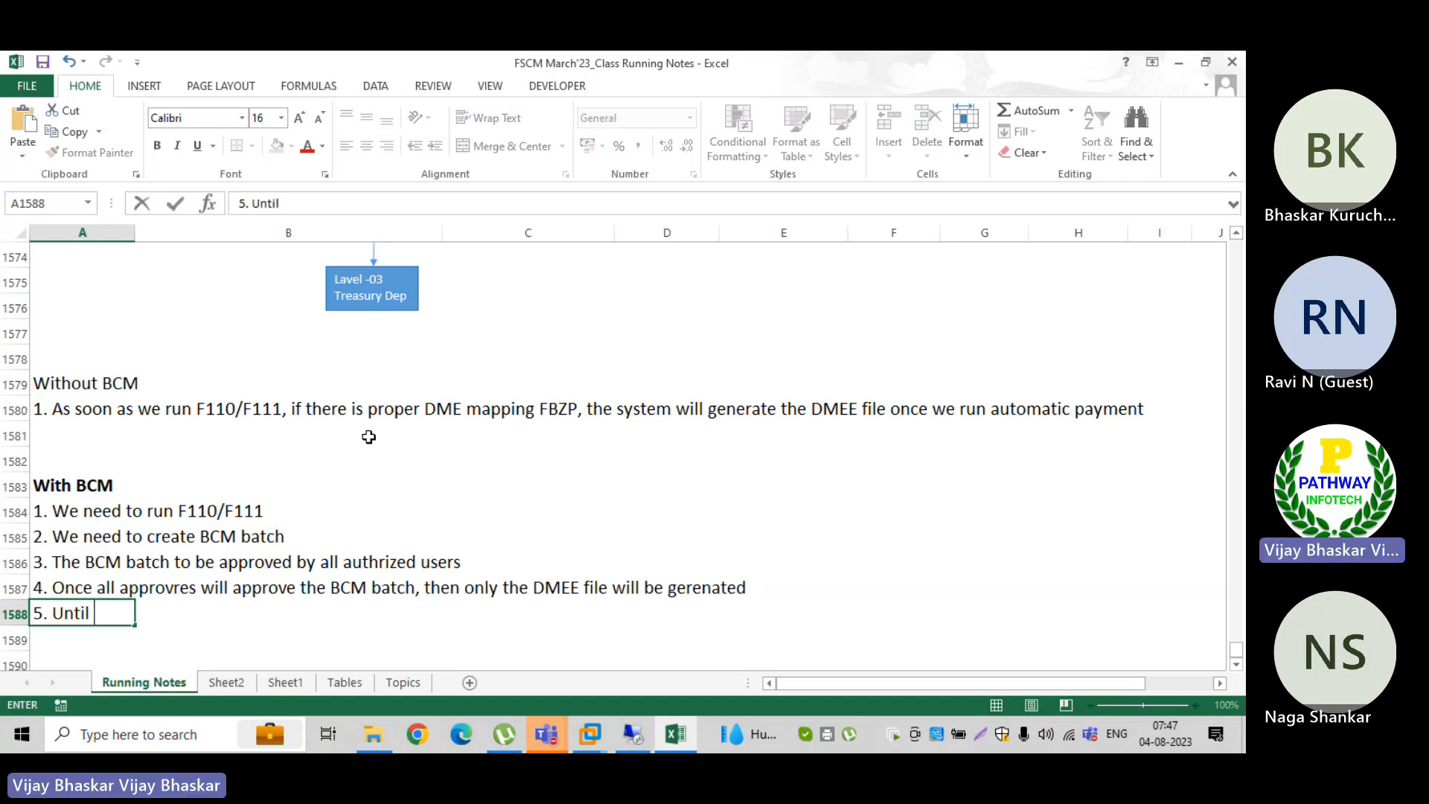
text(final appro)
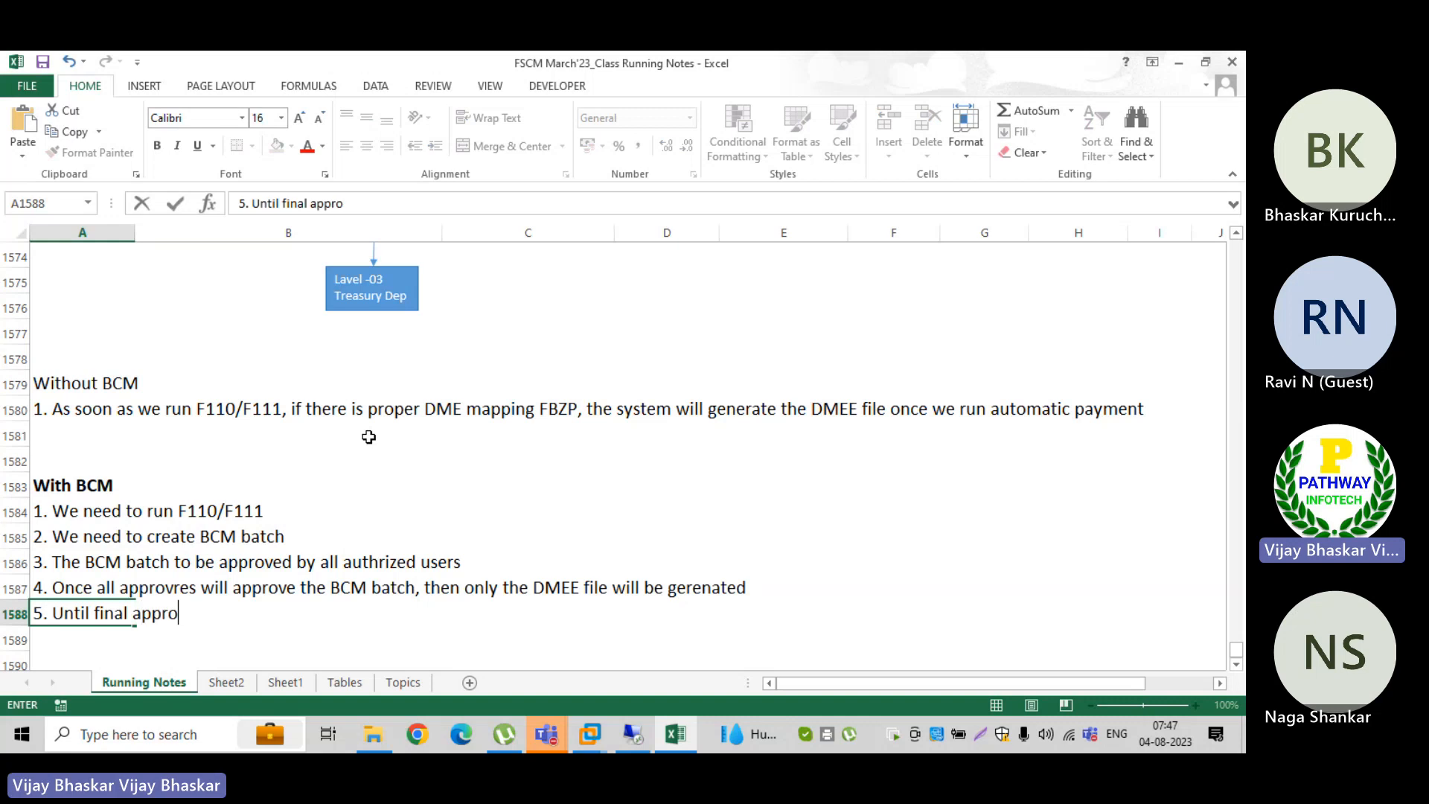
text(ver, the sys)
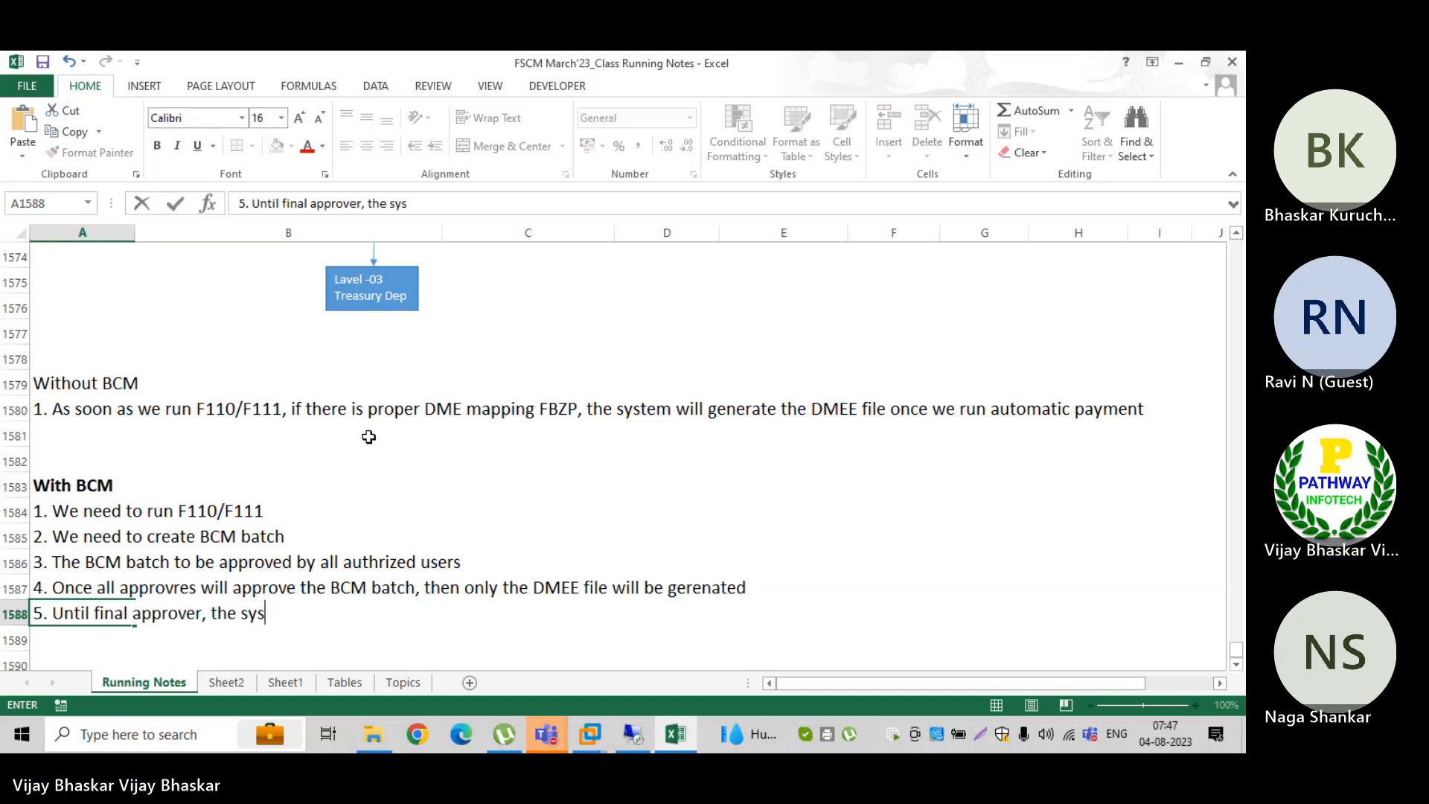
text(tem will n)
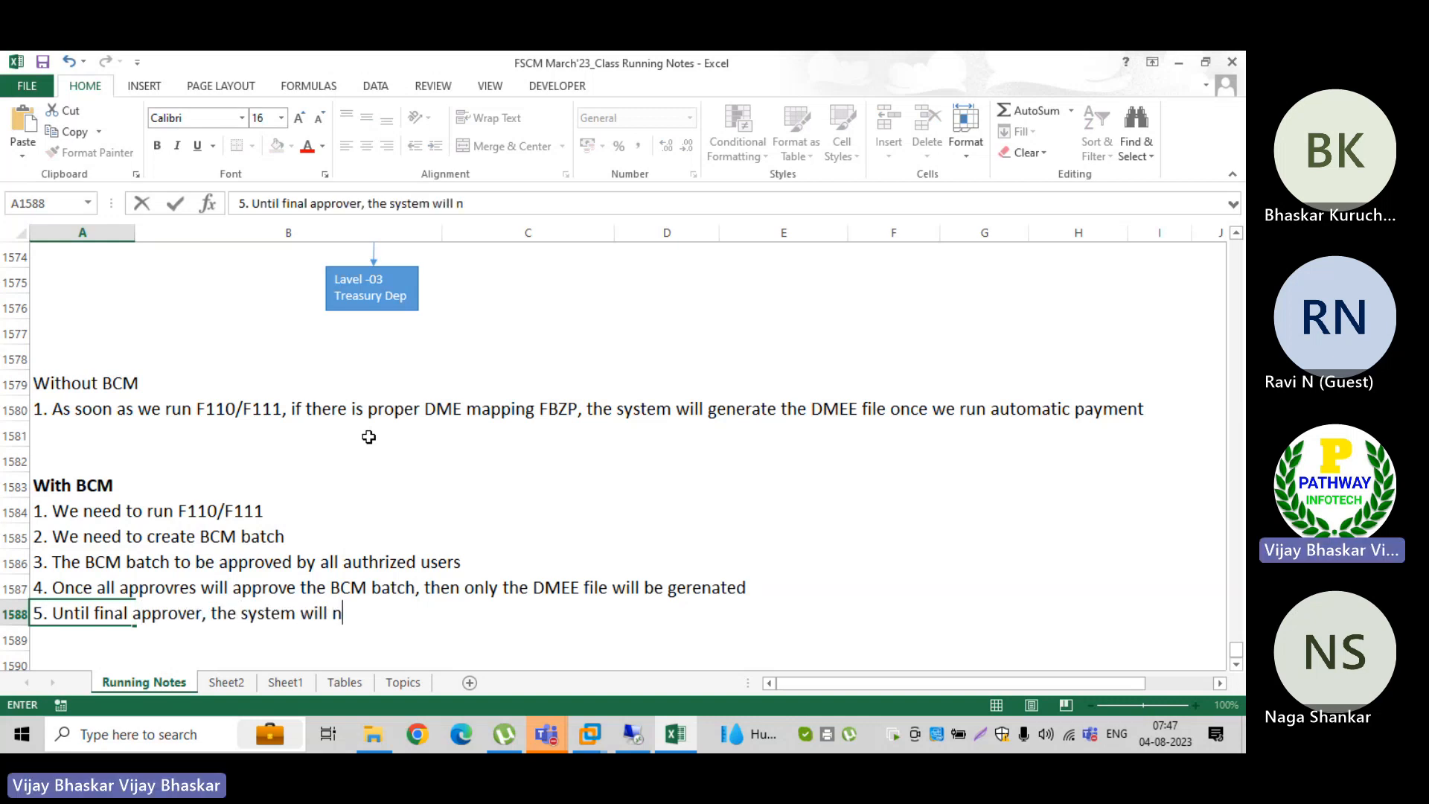
text(ot ge)
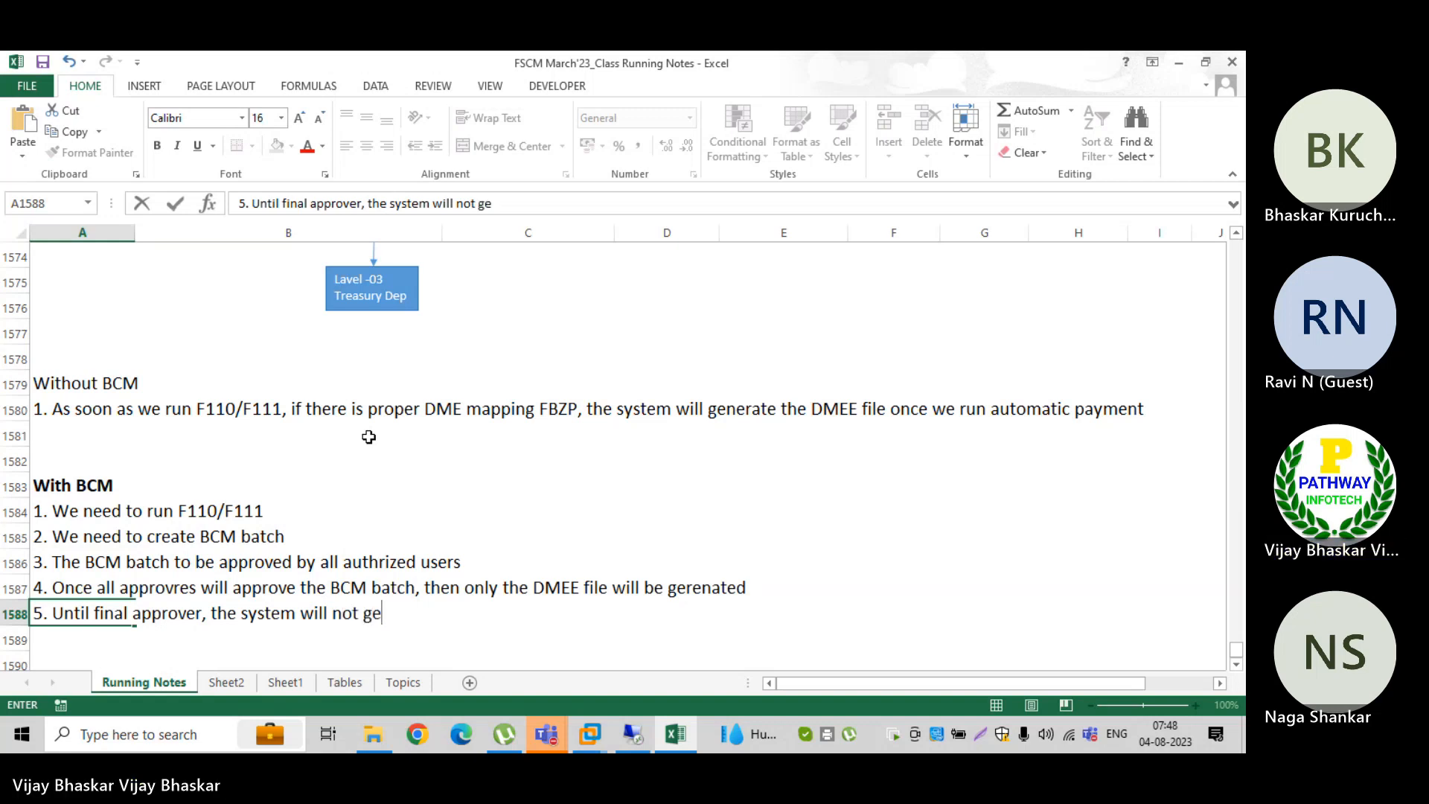
text(nerate the B)
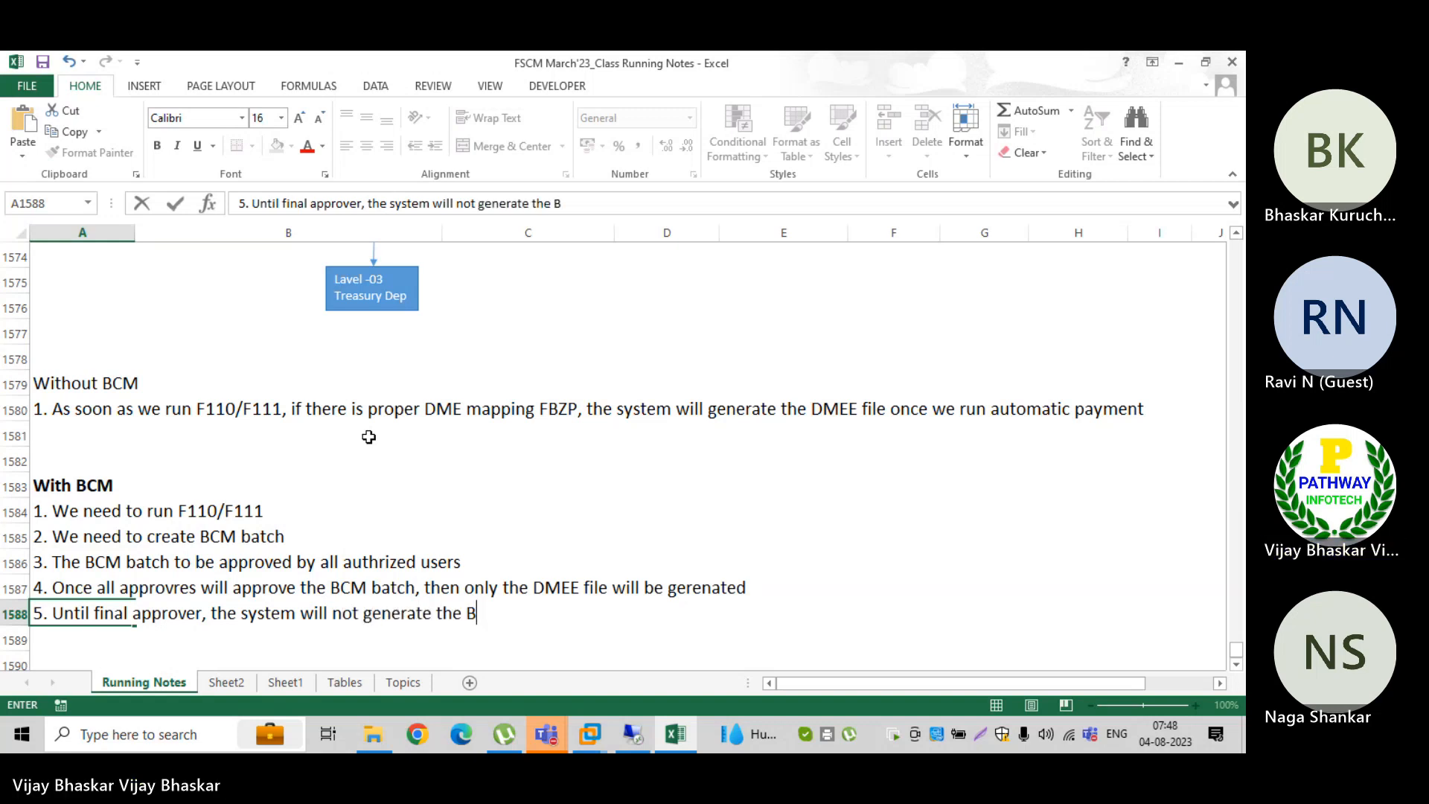
text(CM)
key(BackSpace)
key(BackSpace)
key(BackSpace)
text(D)
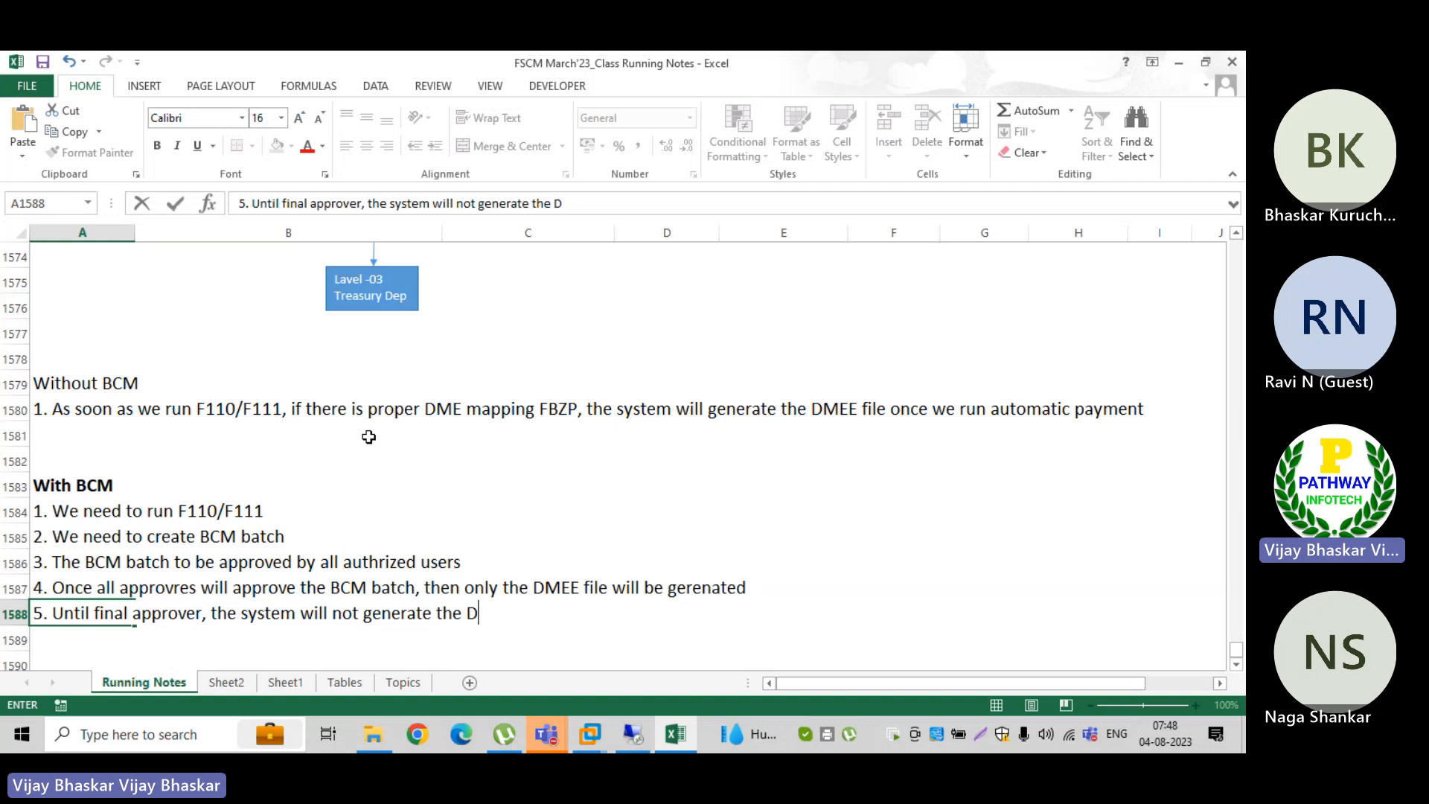
text(MEE file)
key(Return)
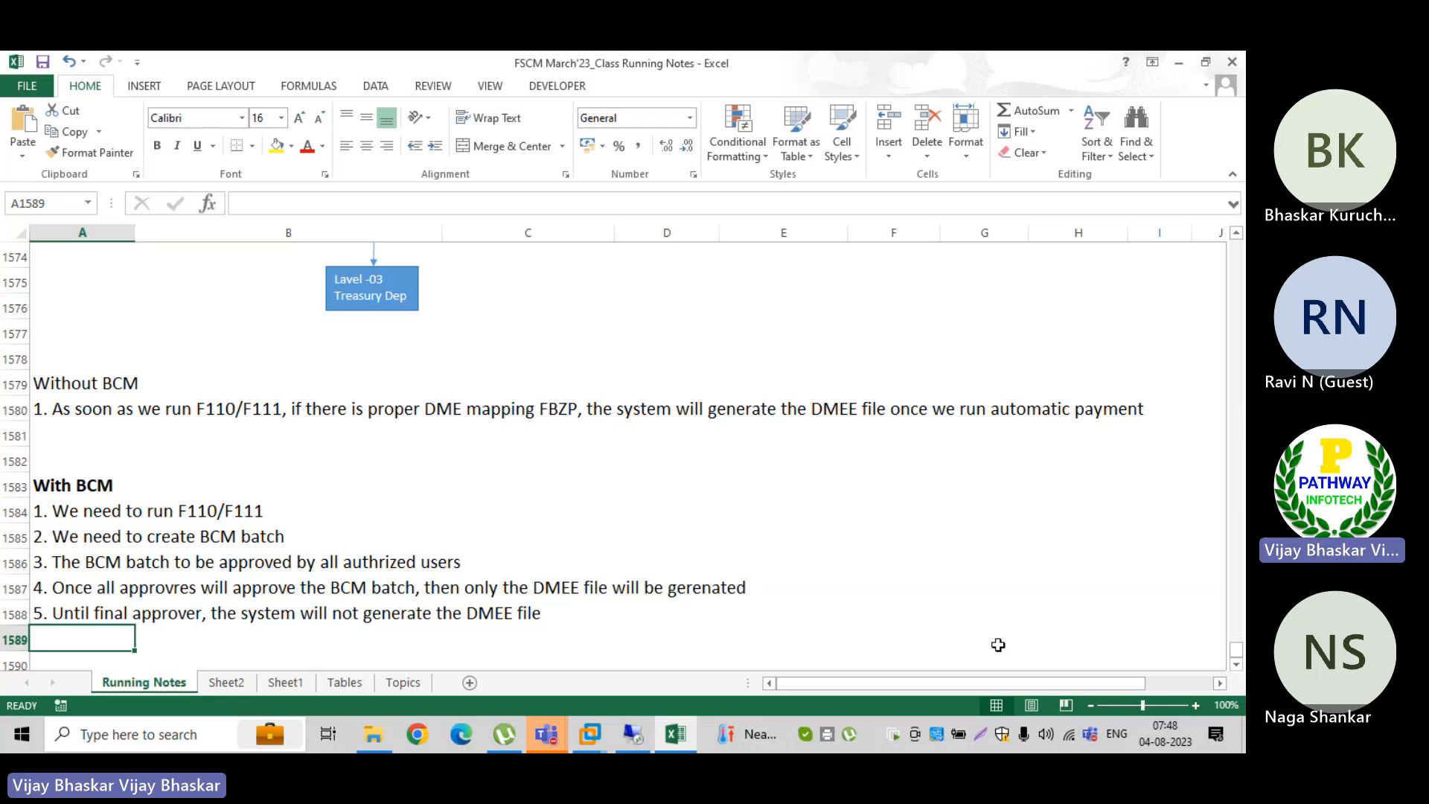
Step: Switch to the SAP Data Medium Overview and examine the formats of the two payment runs dated 13.11.2017
click(631, 735)
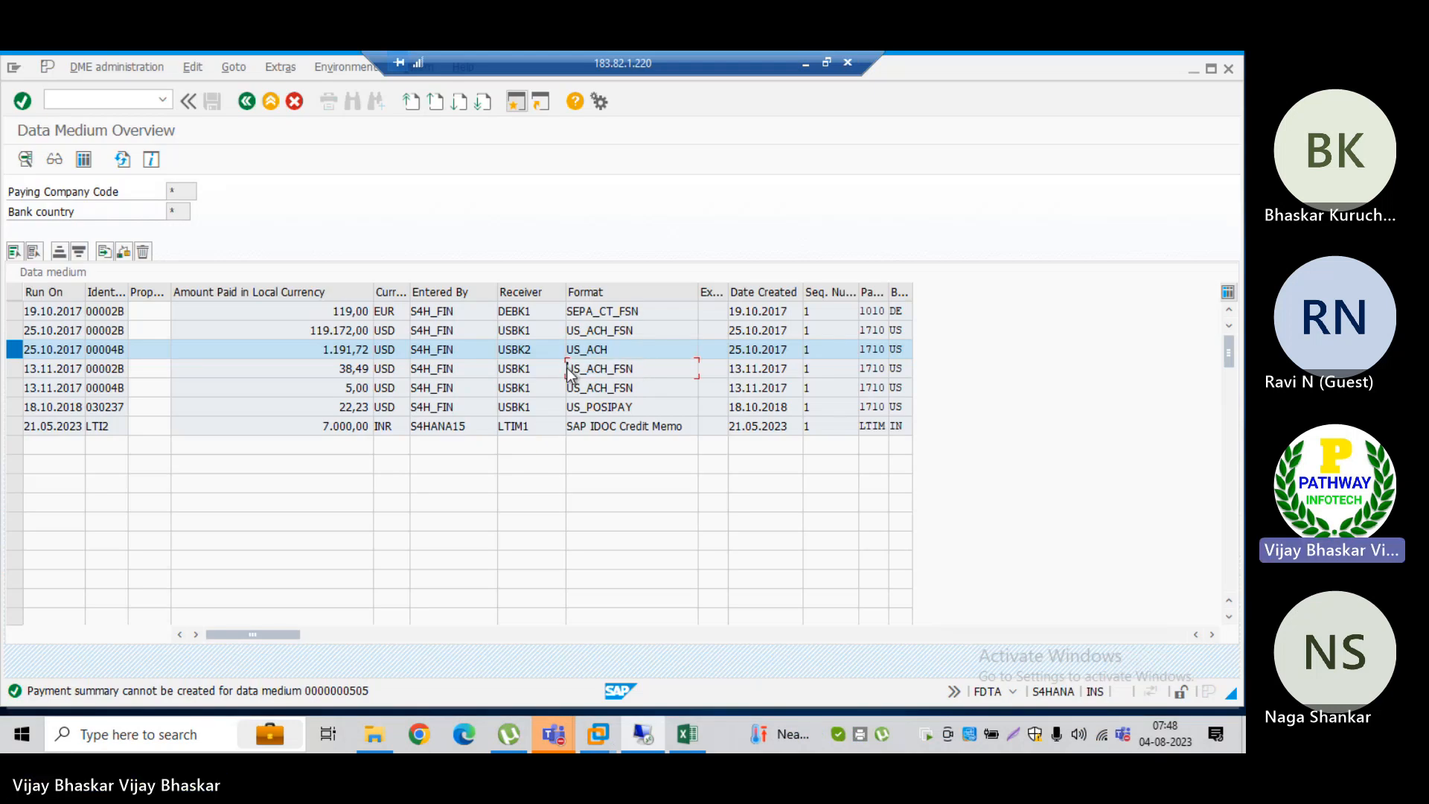
click(14, 351)
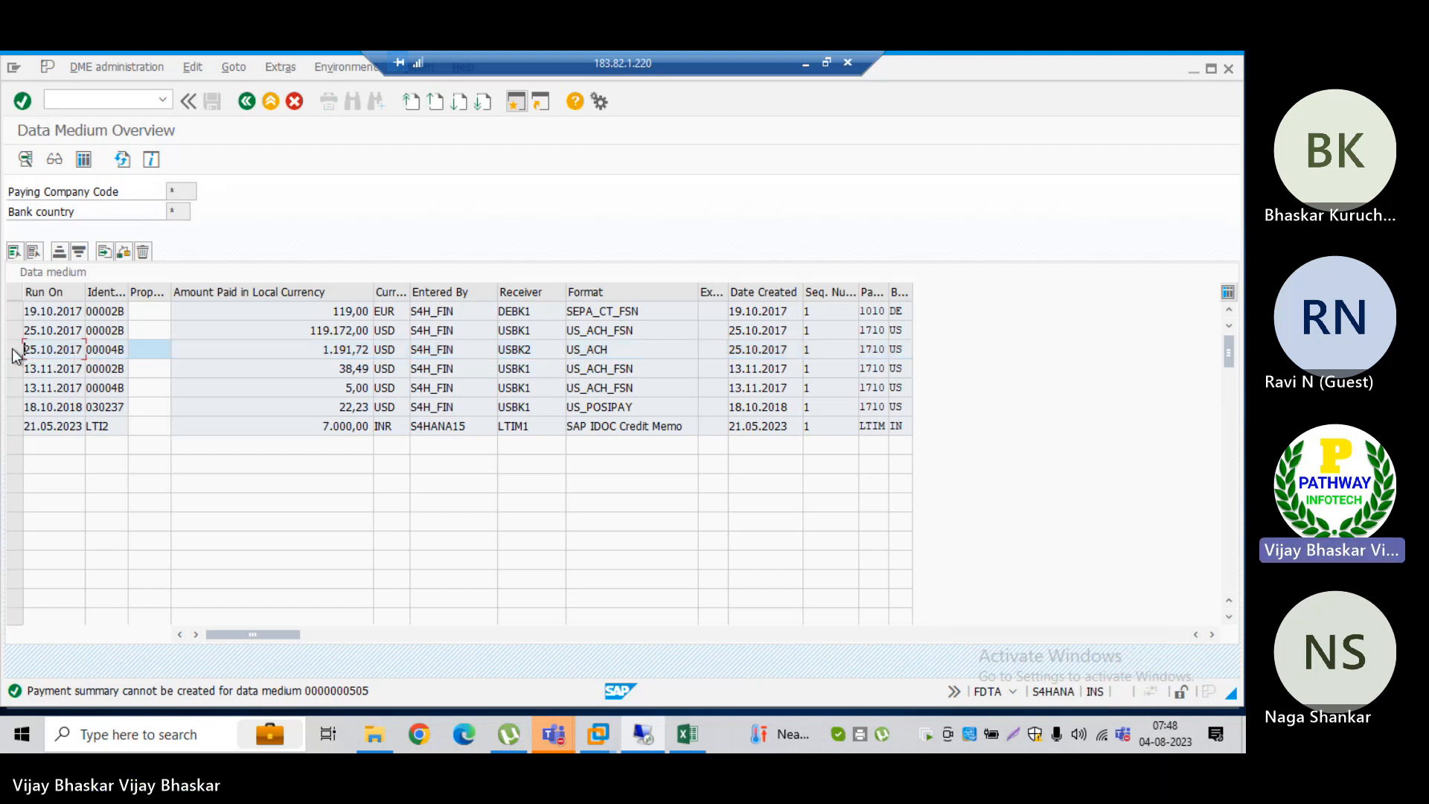
click(645, 367)
drag(646, 367, 560, 367)
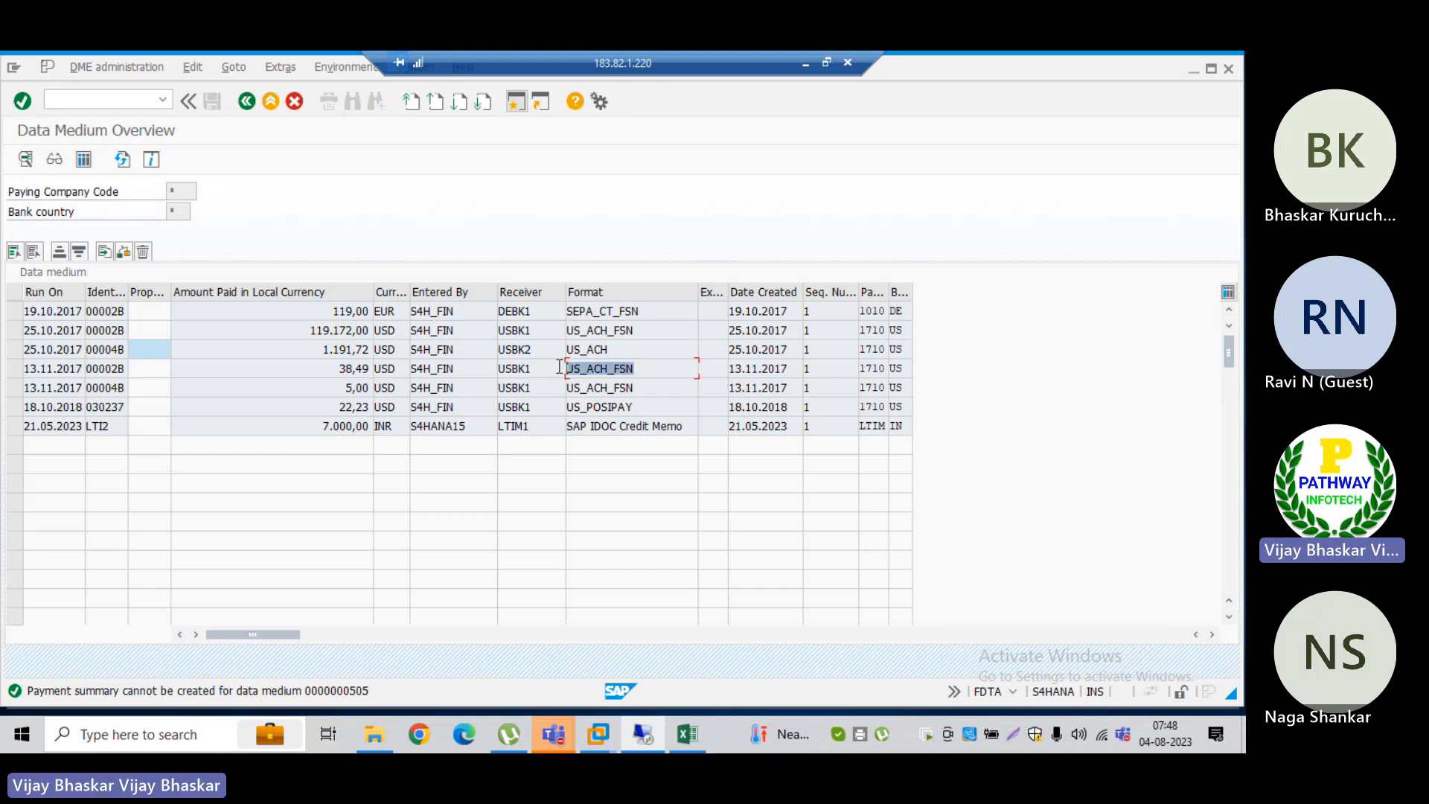
click(639, 388)
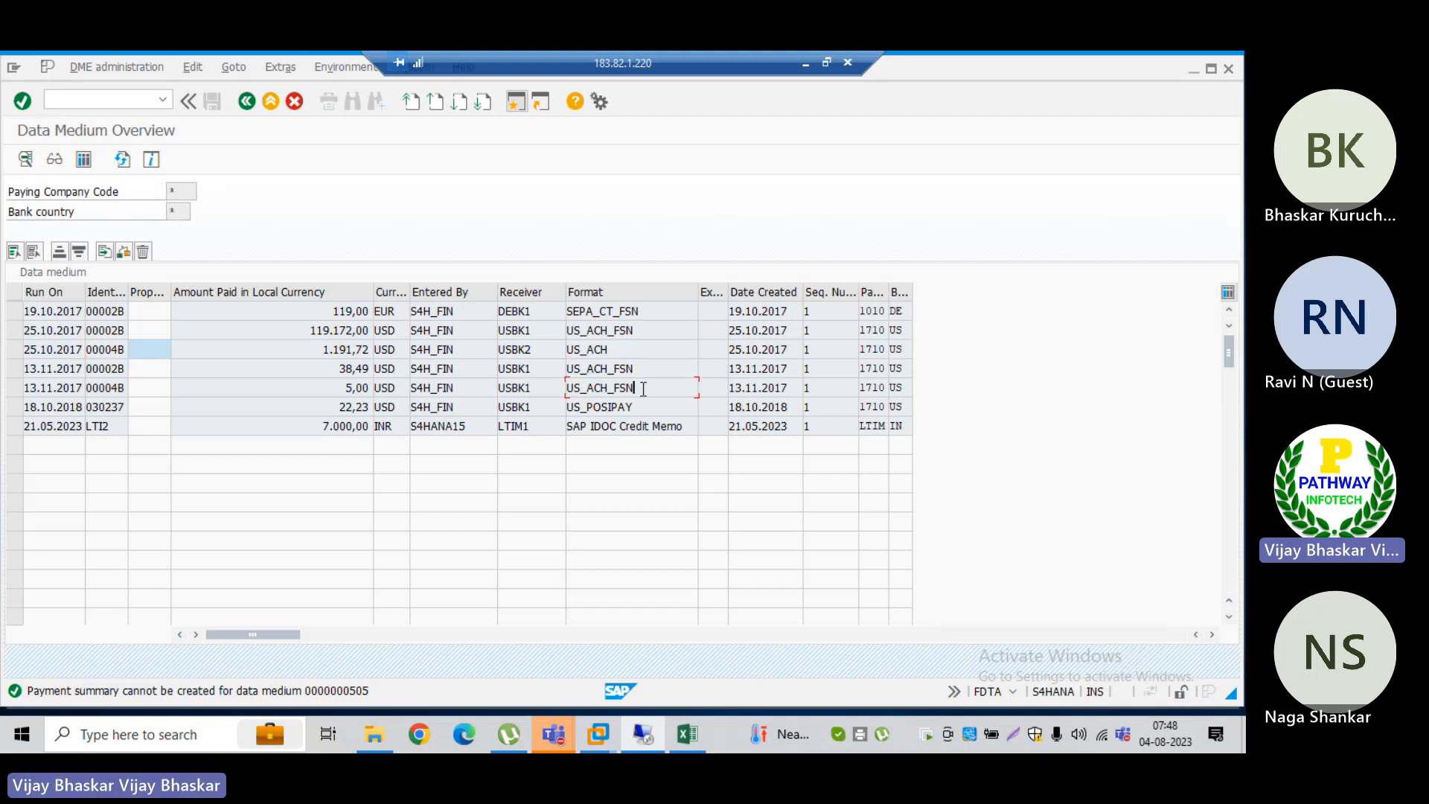
drag(638, 388, 571, 393)
click(572, 394)
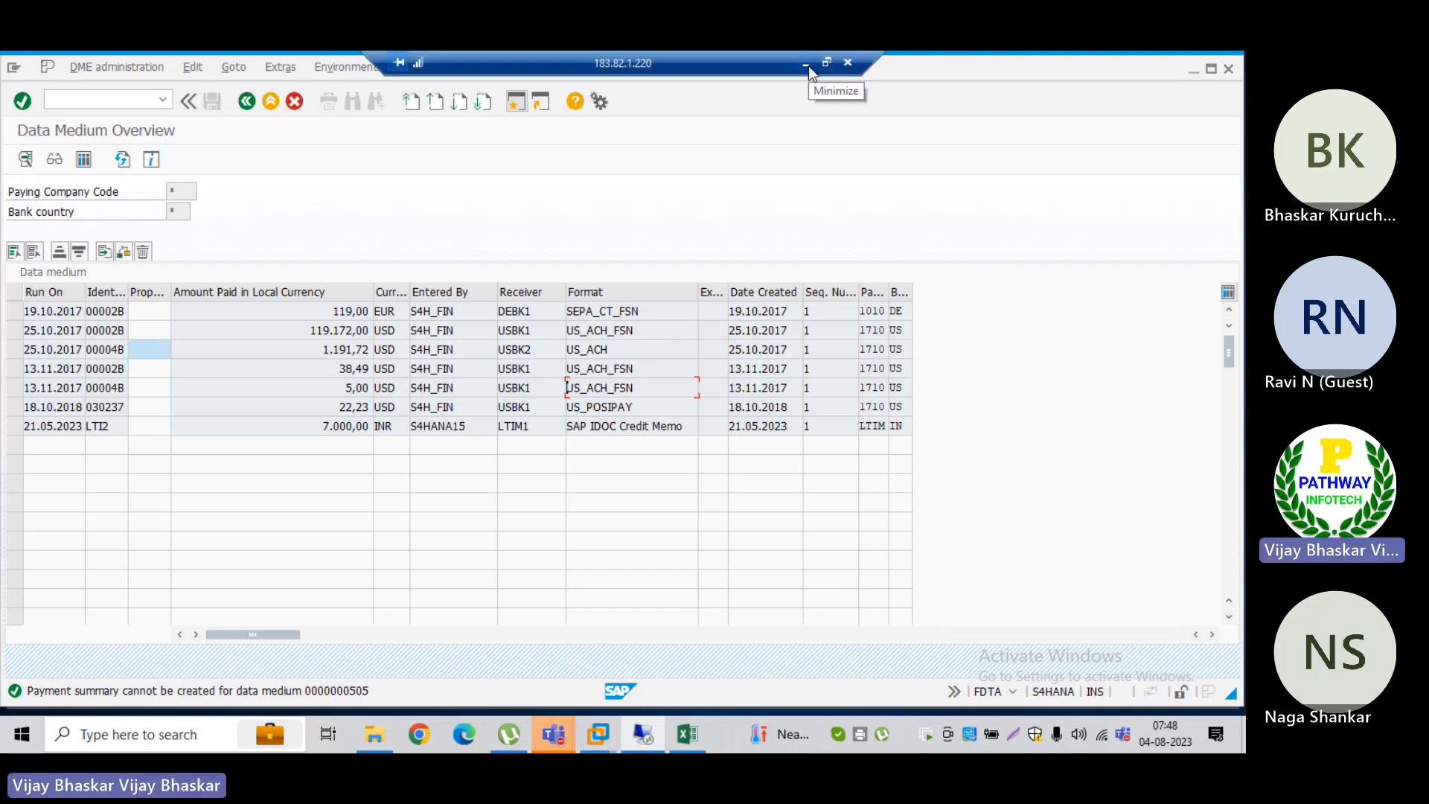
Step: Admit the guest waiting in the lobby of the FSCM March 2023 Teams meeting and minimize the meeting window
mouse_move(553, 735)
click(653, 627)
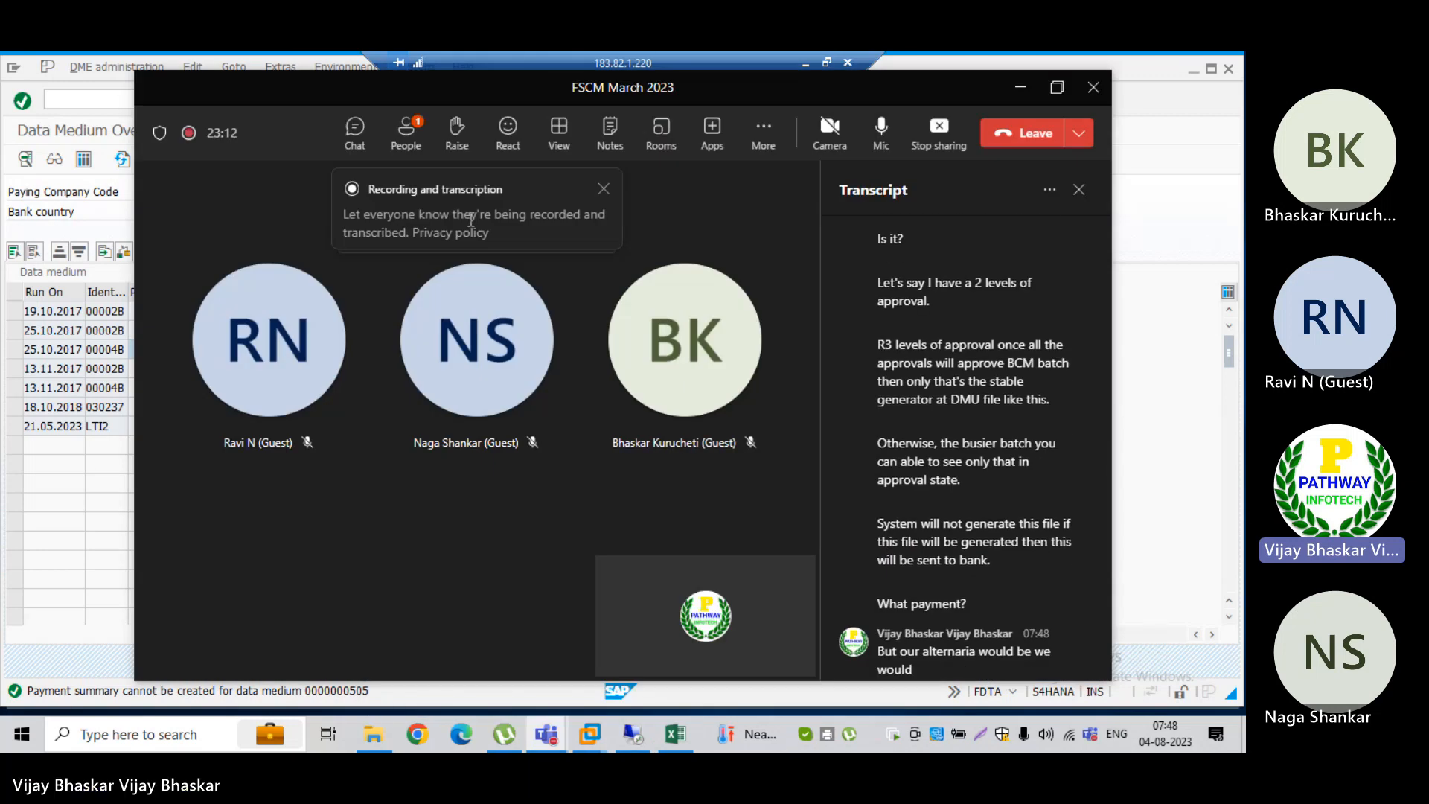
click(408, 135)
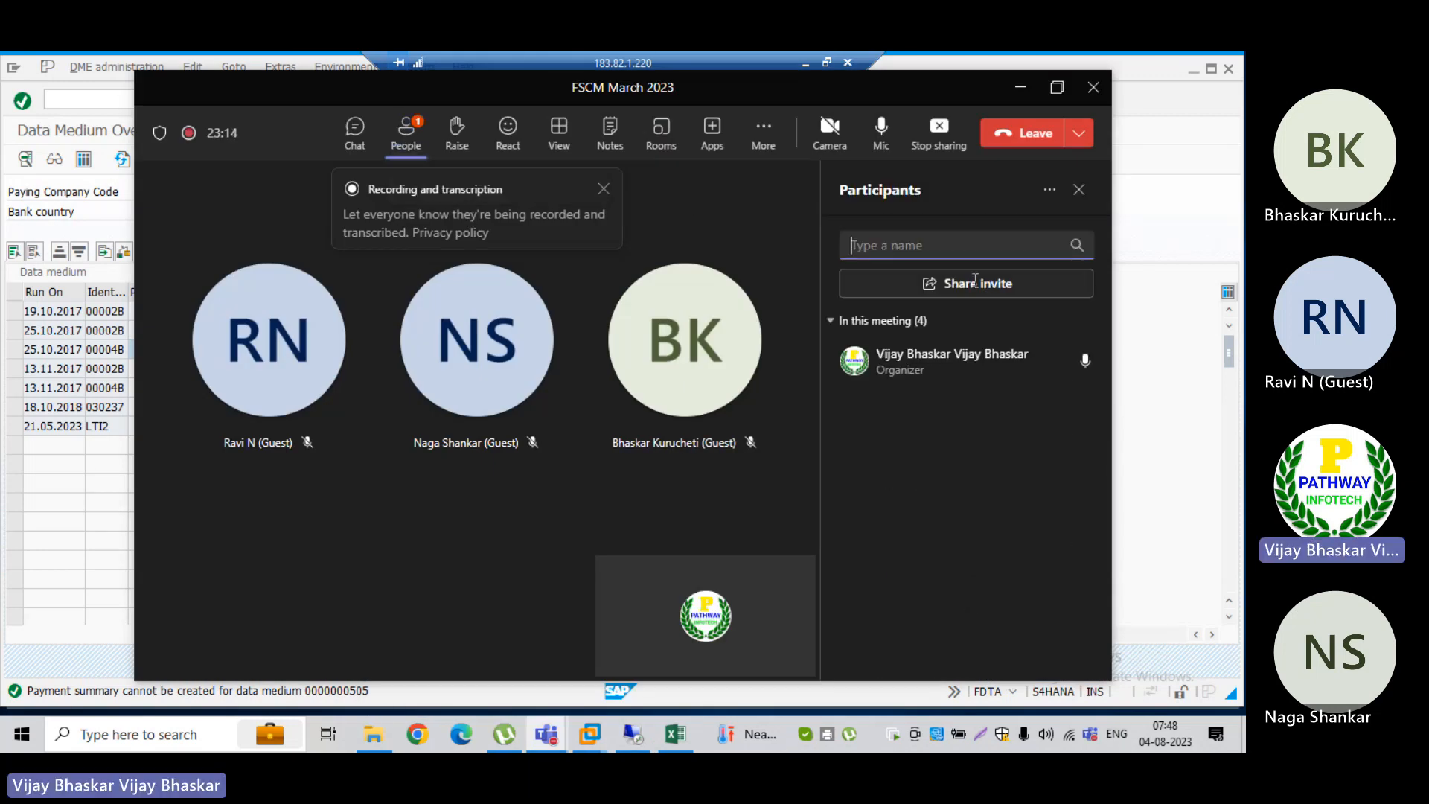
click(1051, 361)
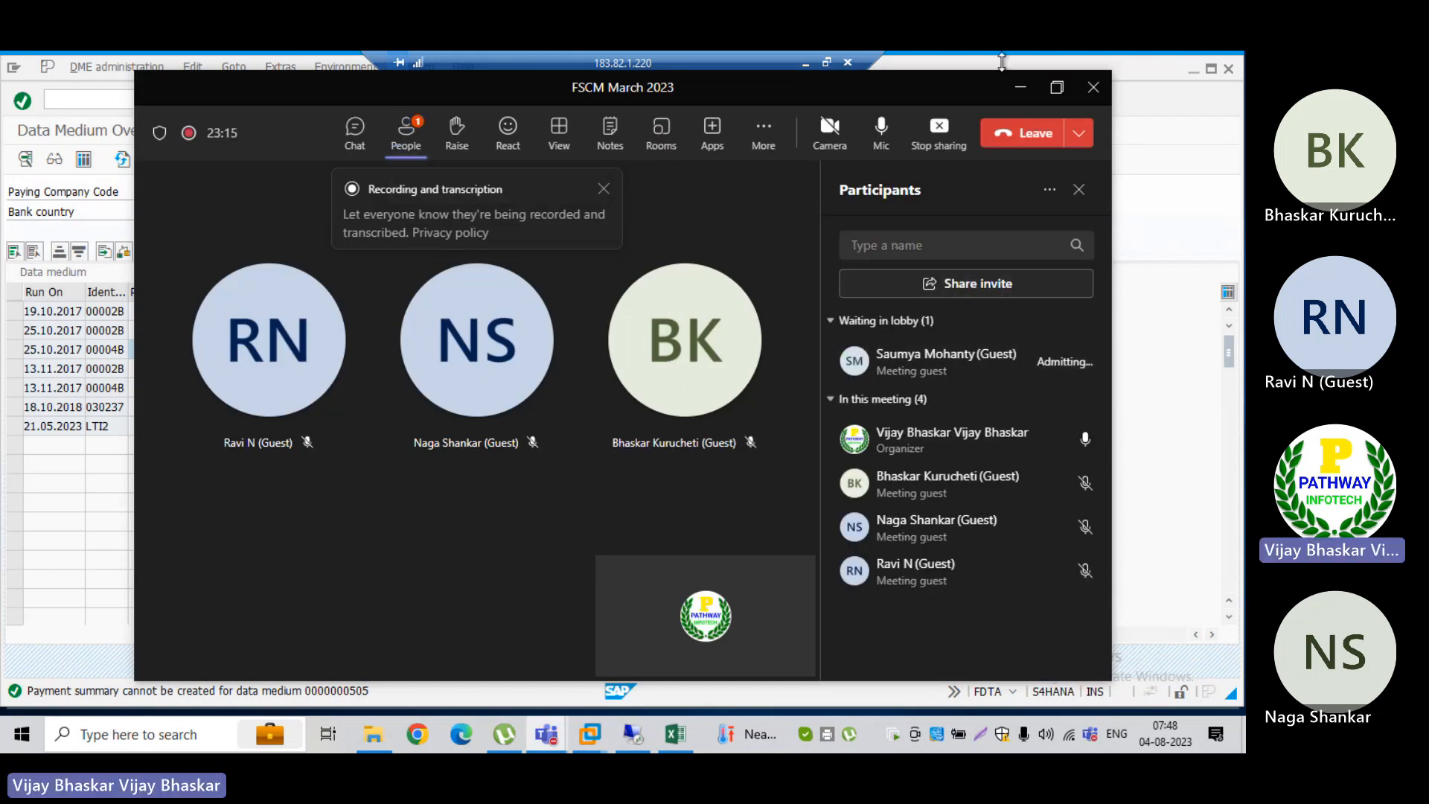
click(1026, 90)
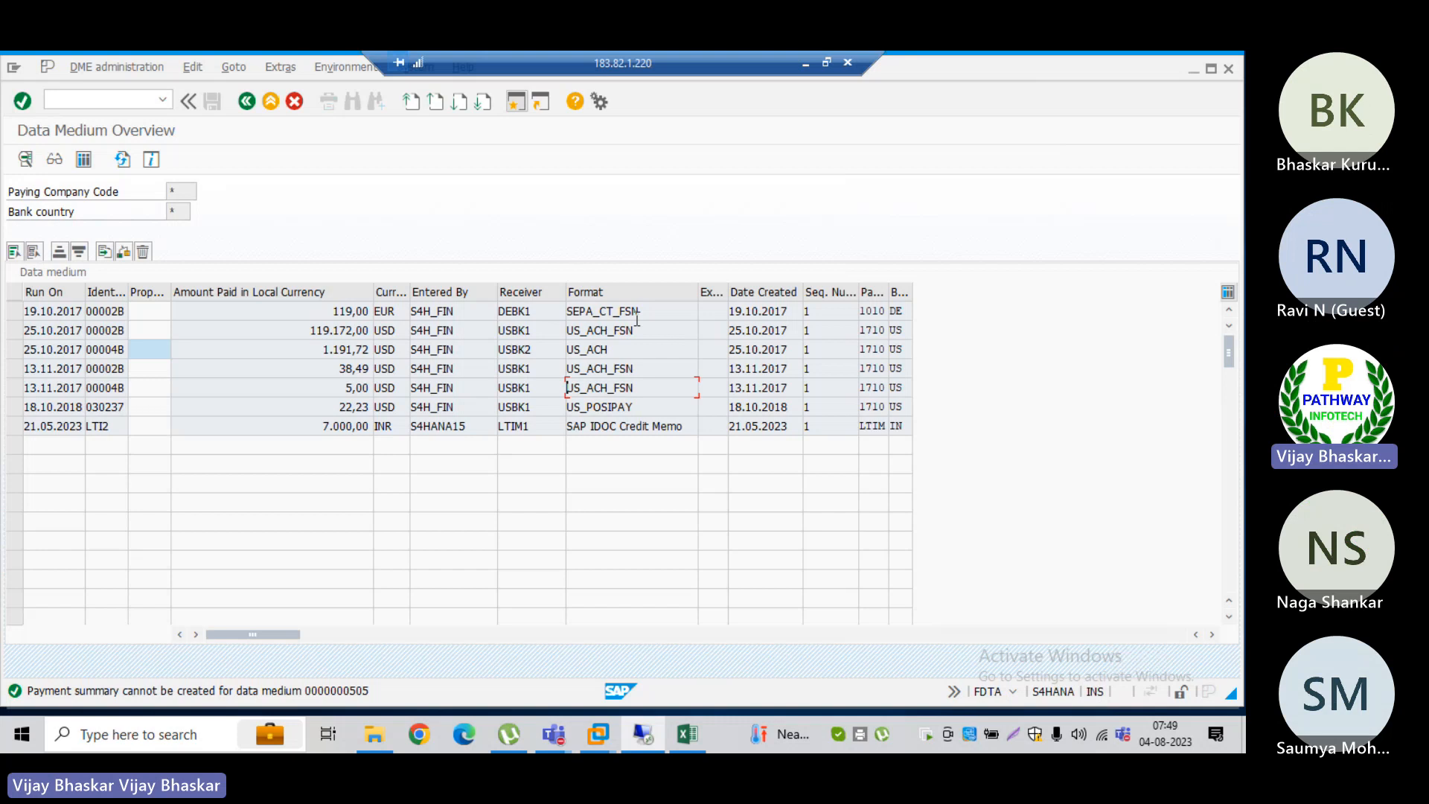
Step: Review the US_ACH_FSN entries in the Format column of the SAP data medium list
drag(637, 329, 523, 316)
drag(647, 370, 564, 386)
click(566, 368)
click(564, 381)
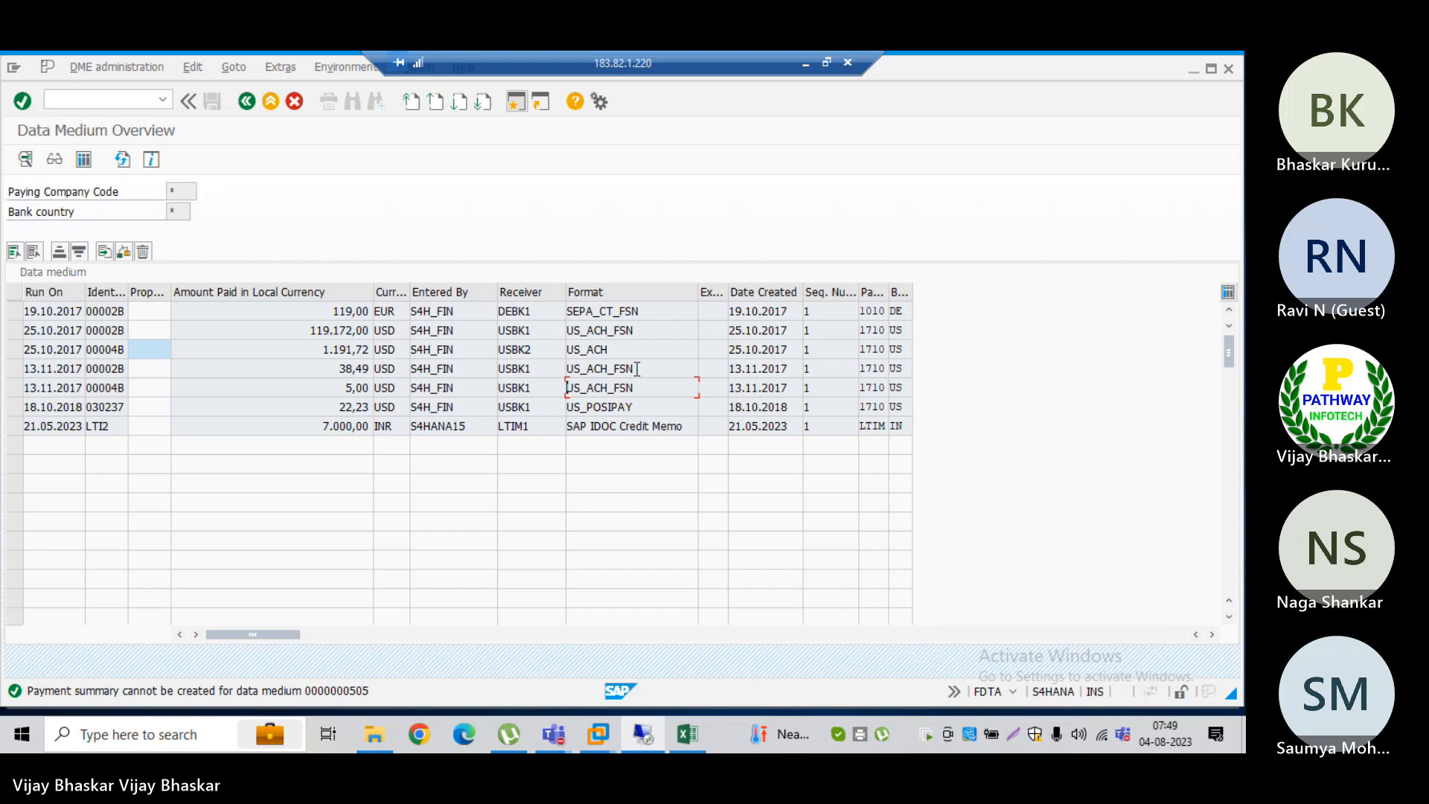
drag(637, 368, 553, 364)
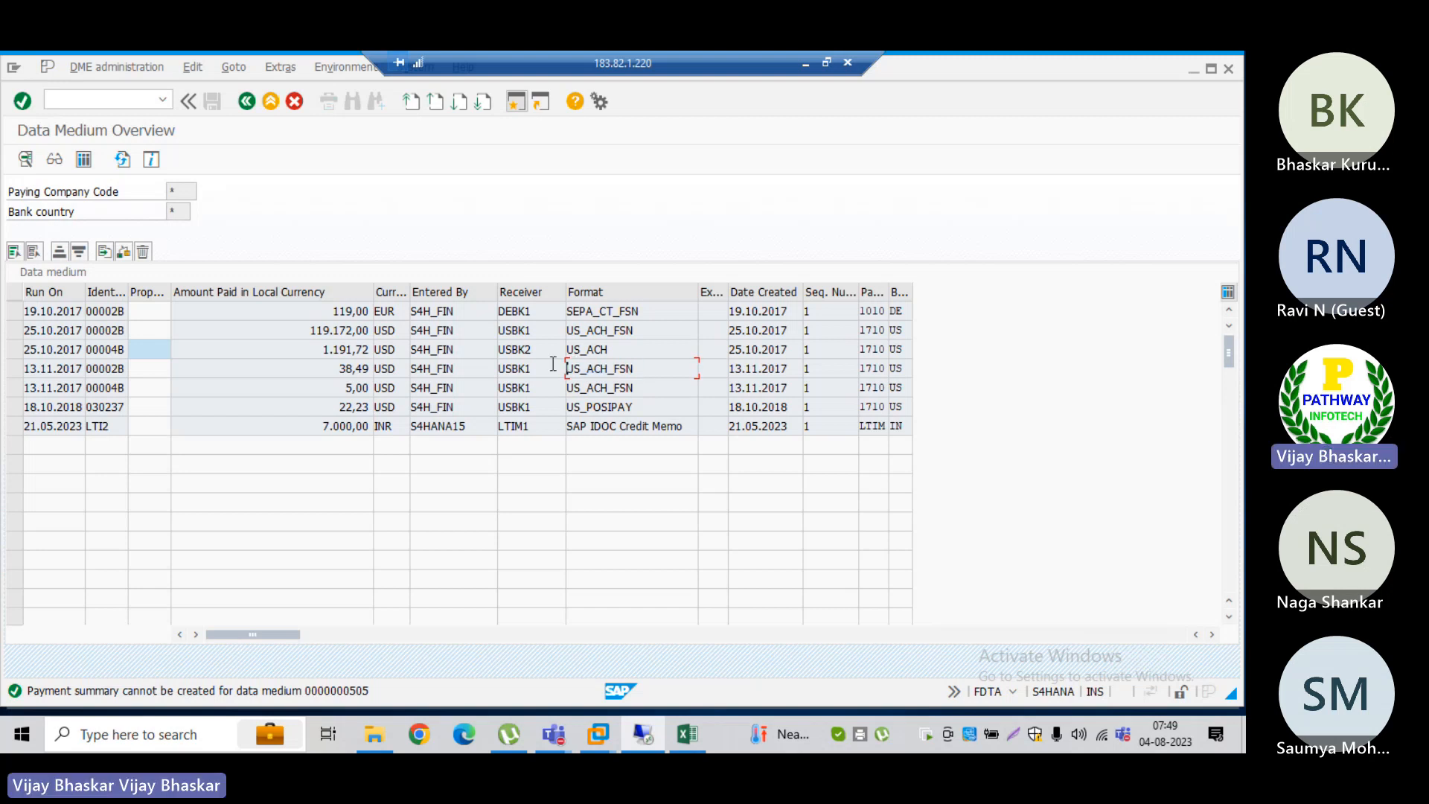
Step: Switch back to the Excel class notes and make the heading "Without BCM" in A1579 bold
click(690, 735)
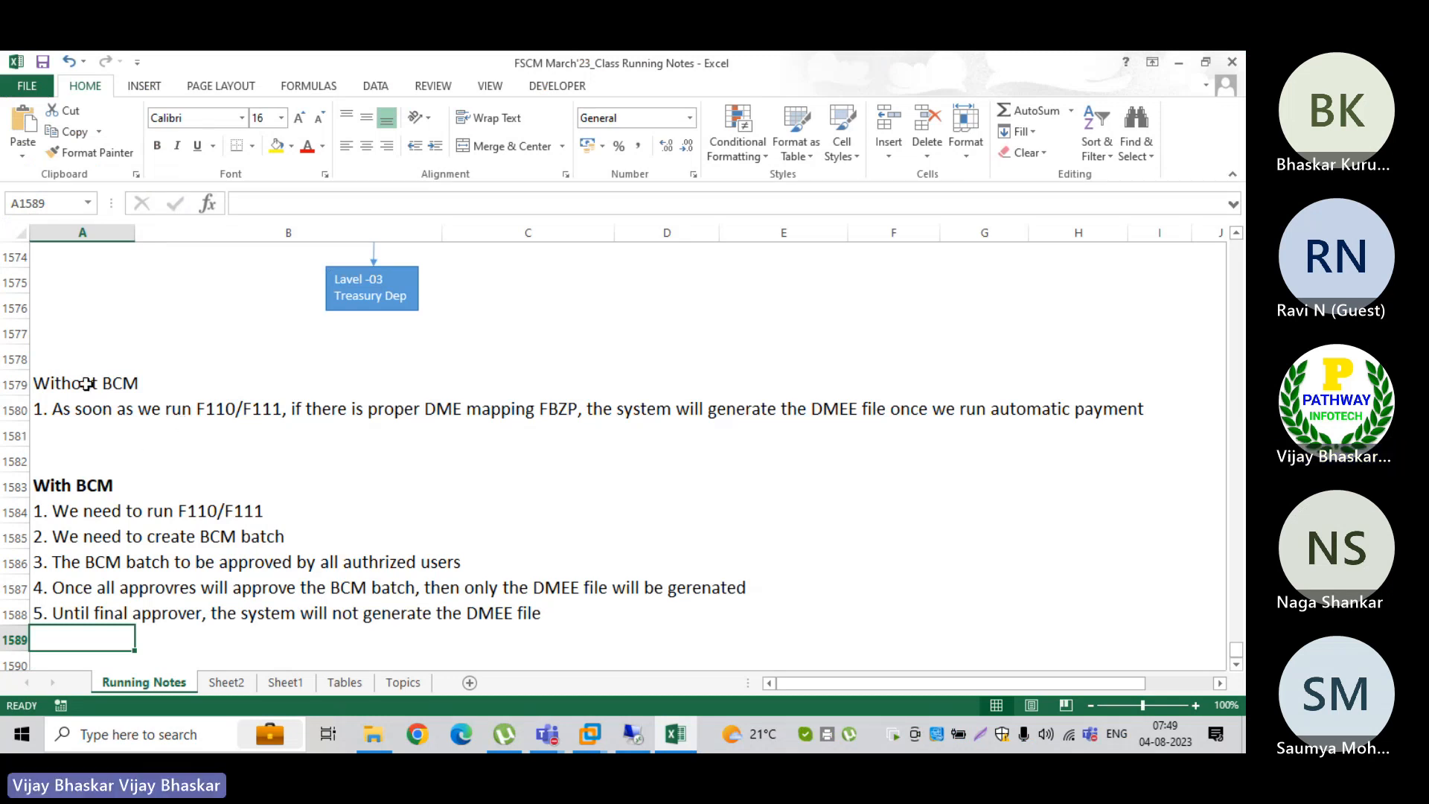
click(68, 382)
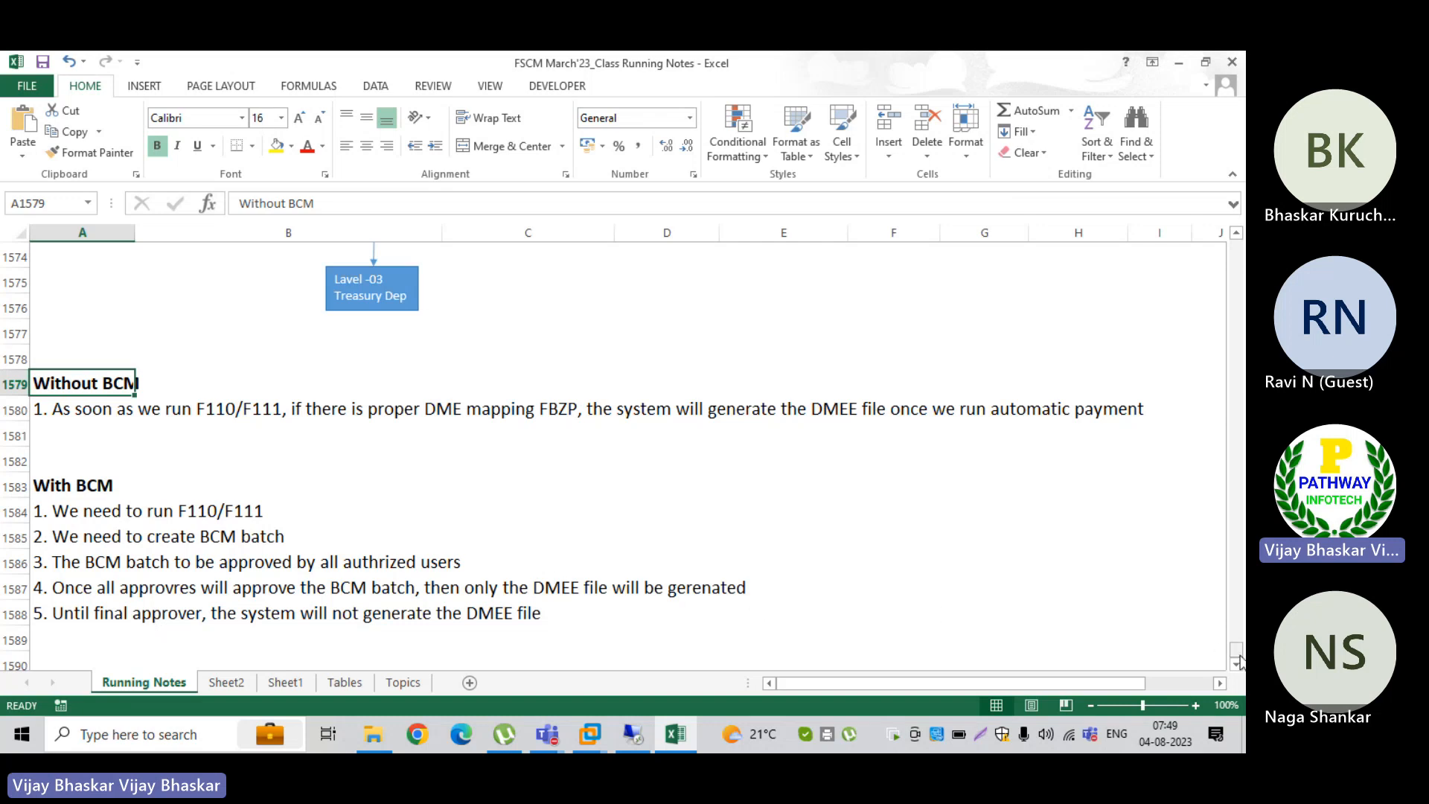
click(1238, 666)
click(1238, 667)
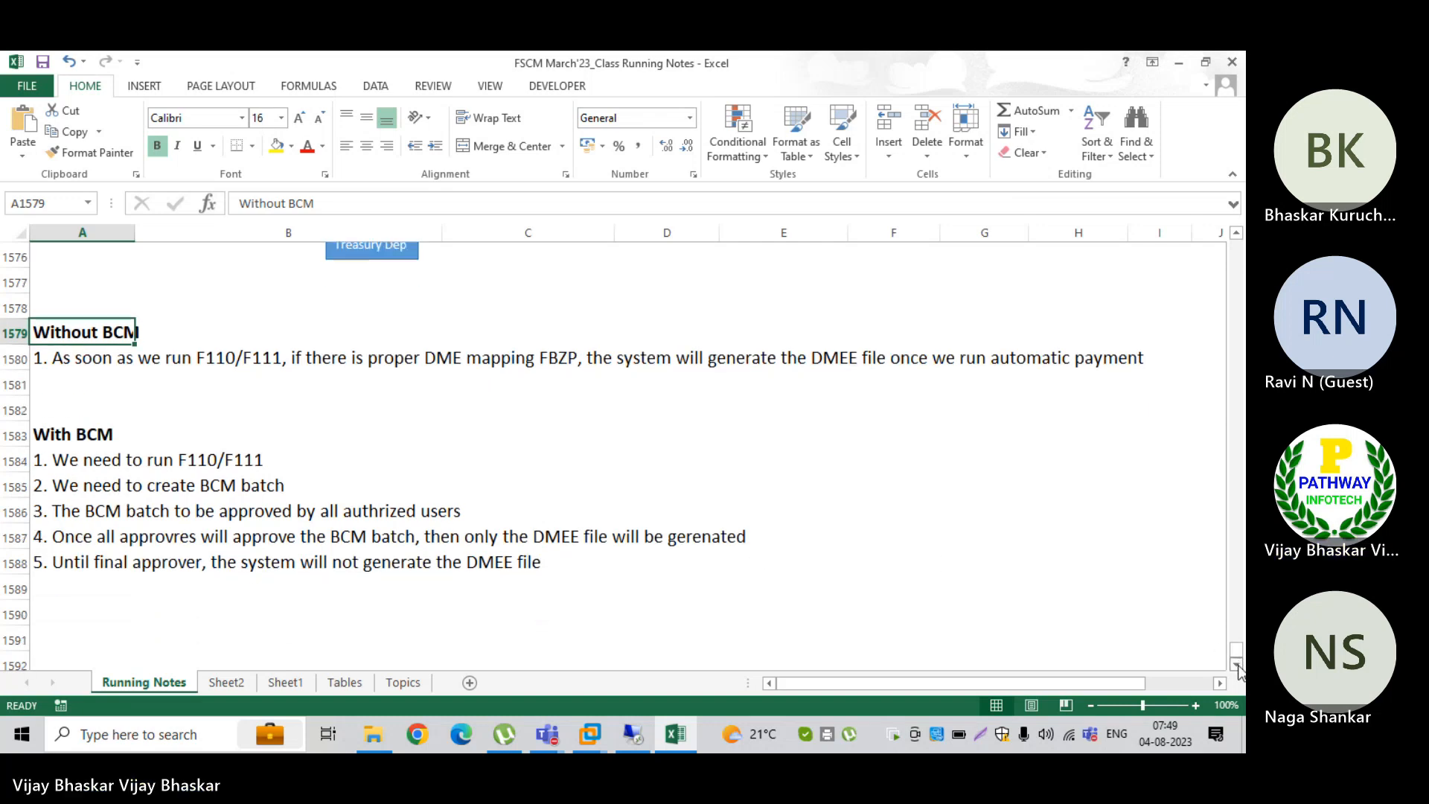
click(1238, 666)
click(1238, 666)
click(1238, 666)
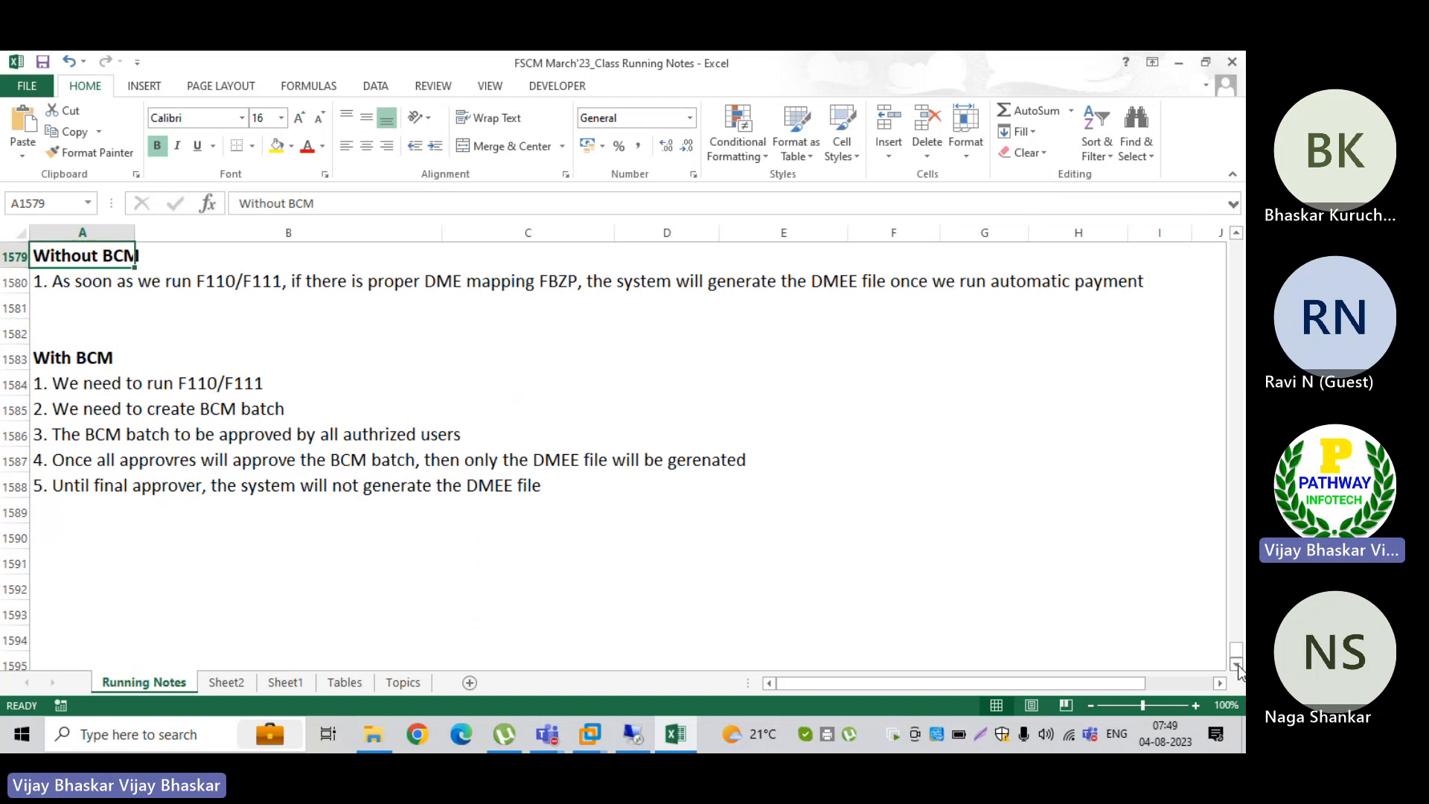
click(53, 324)
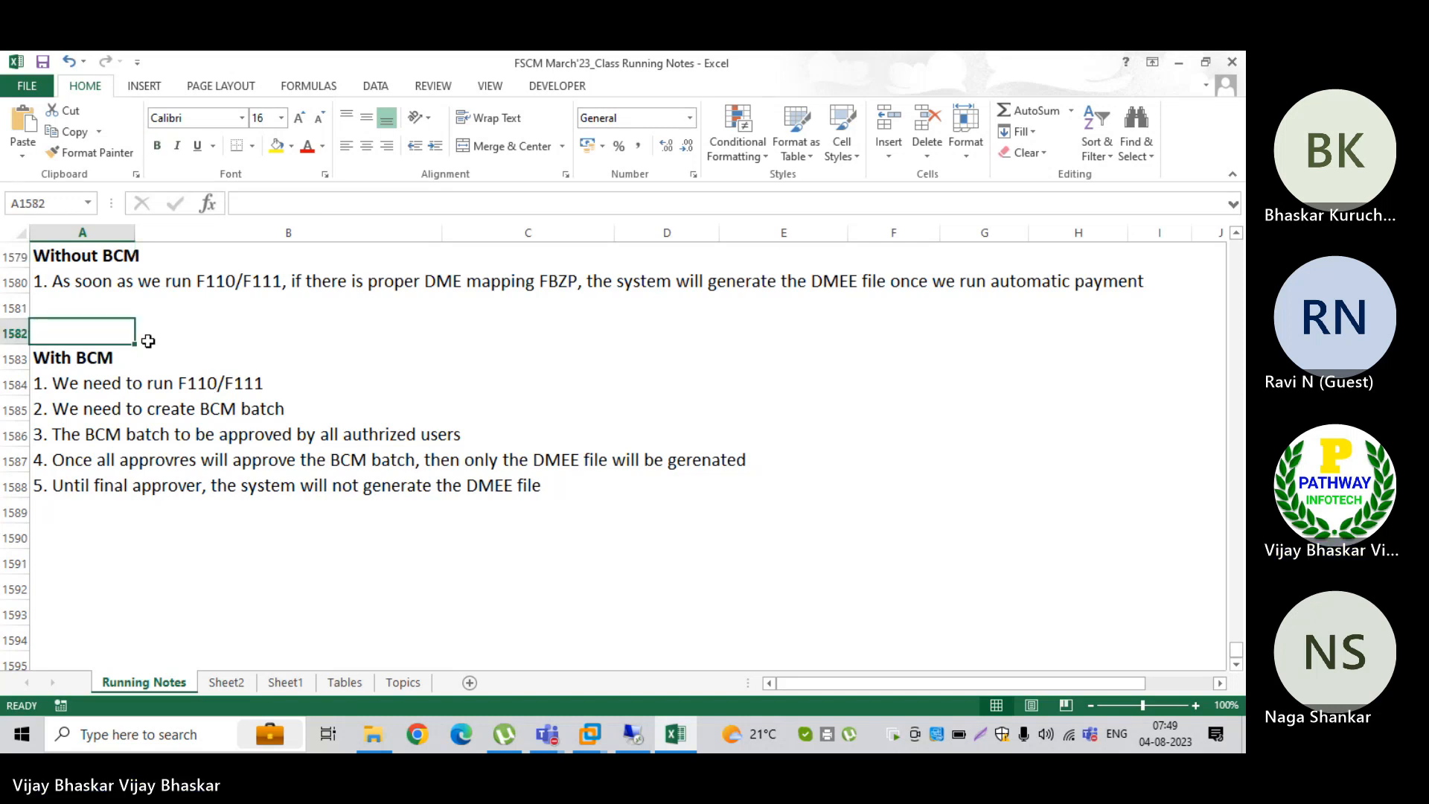
click(88, 283)
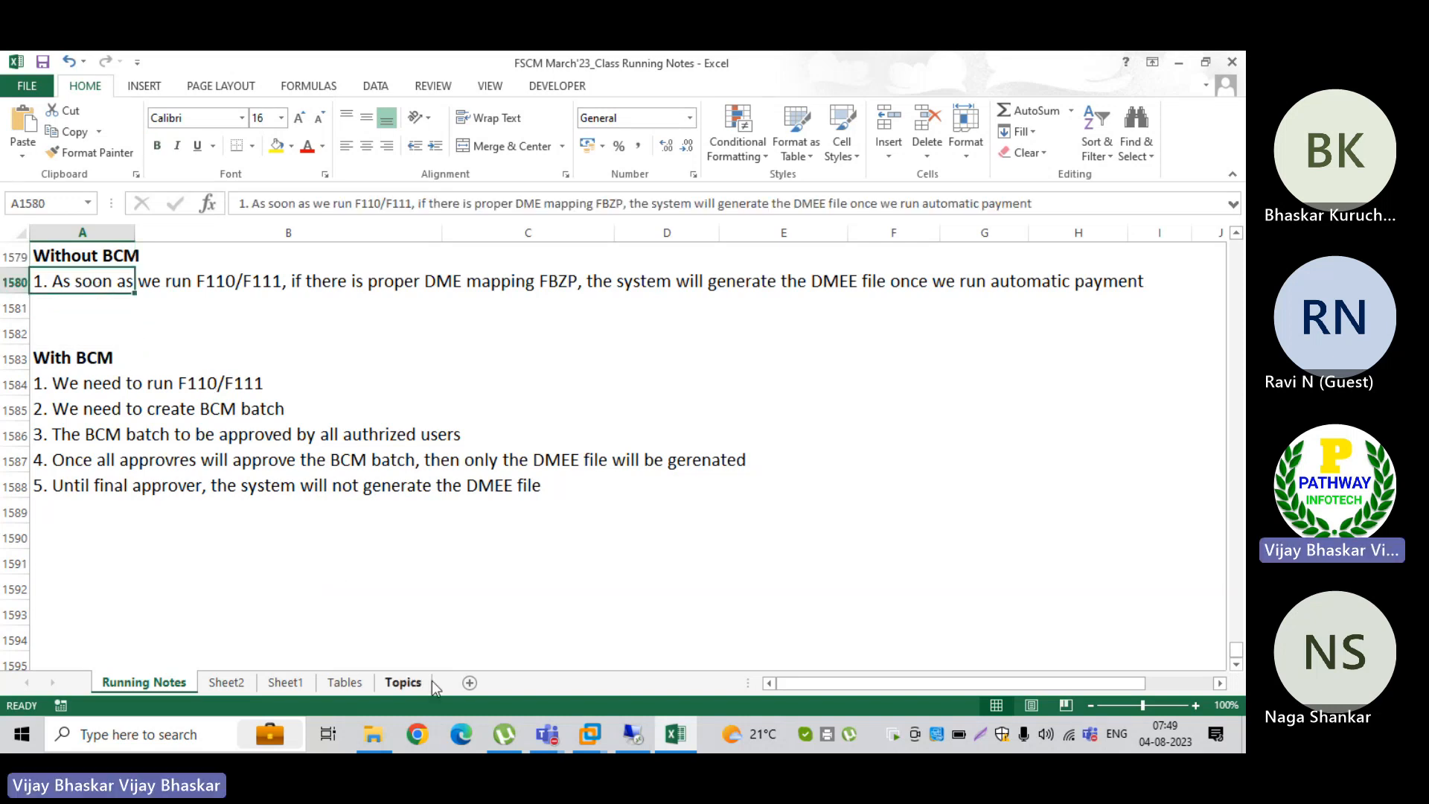
Step: Switch to the FSCM March 2023 Teams meeting, admit the guest waiting in the lobby, and minimize the meeting window
mouse_move(547, 733)
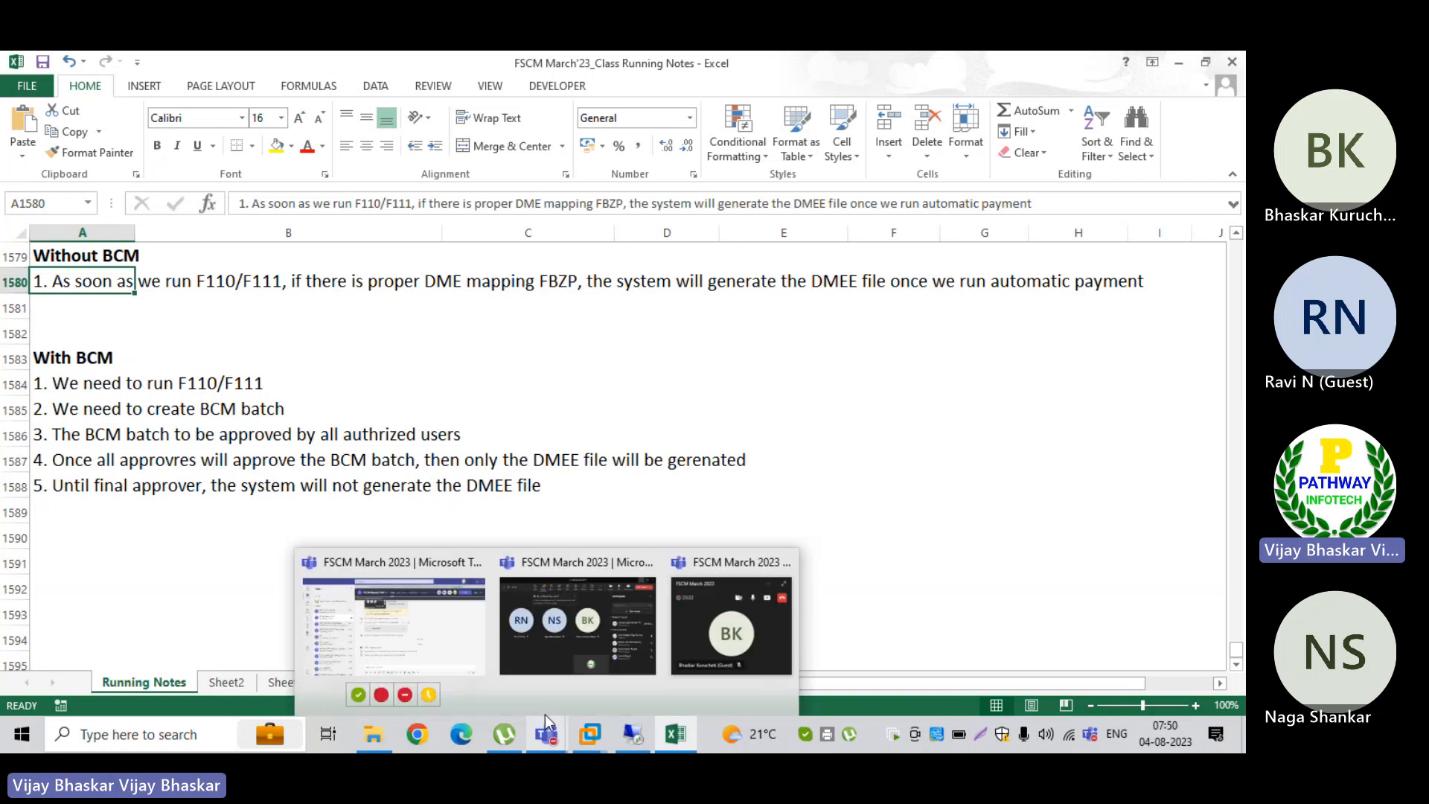
click(542, 652)
click(1051, 361)
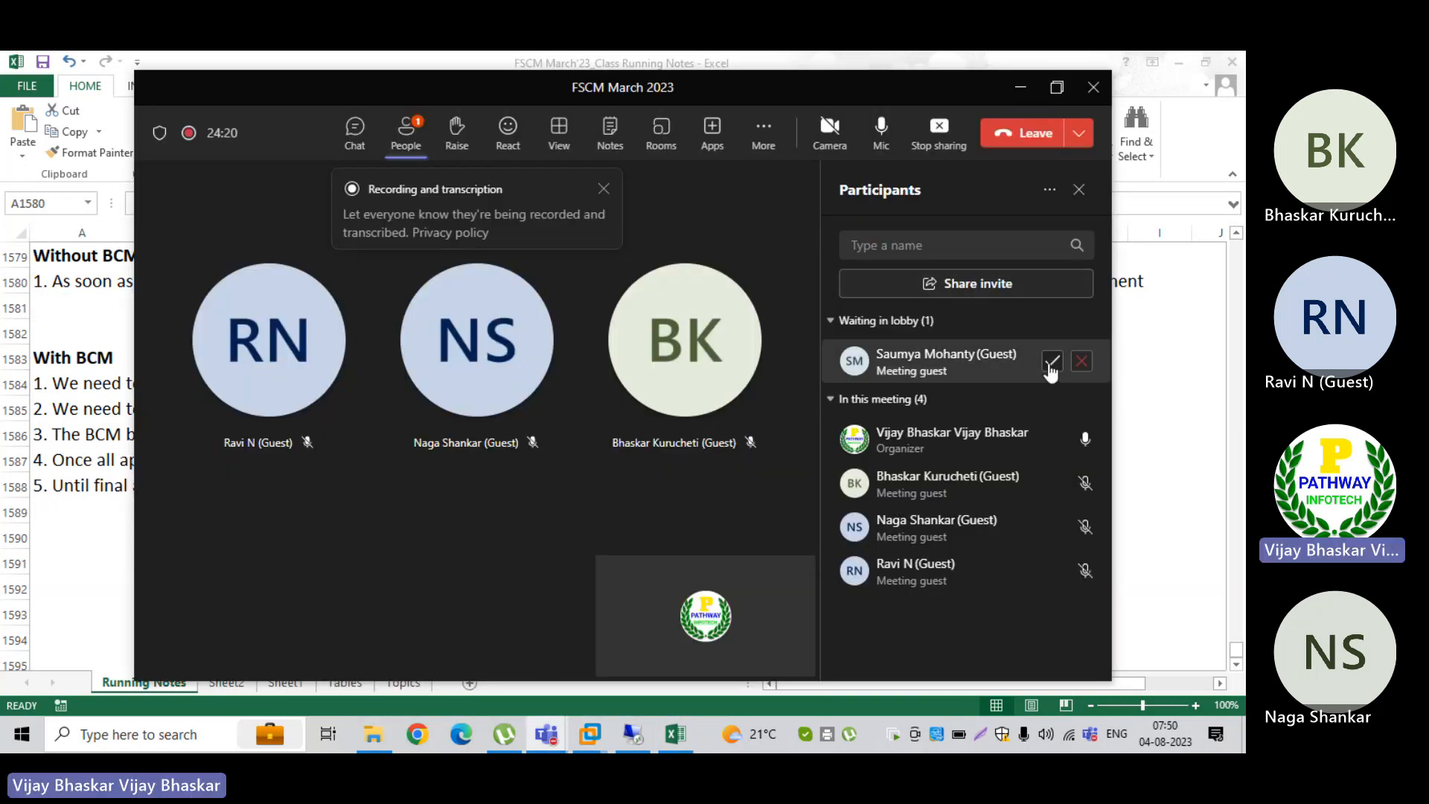
click(1020, 88)
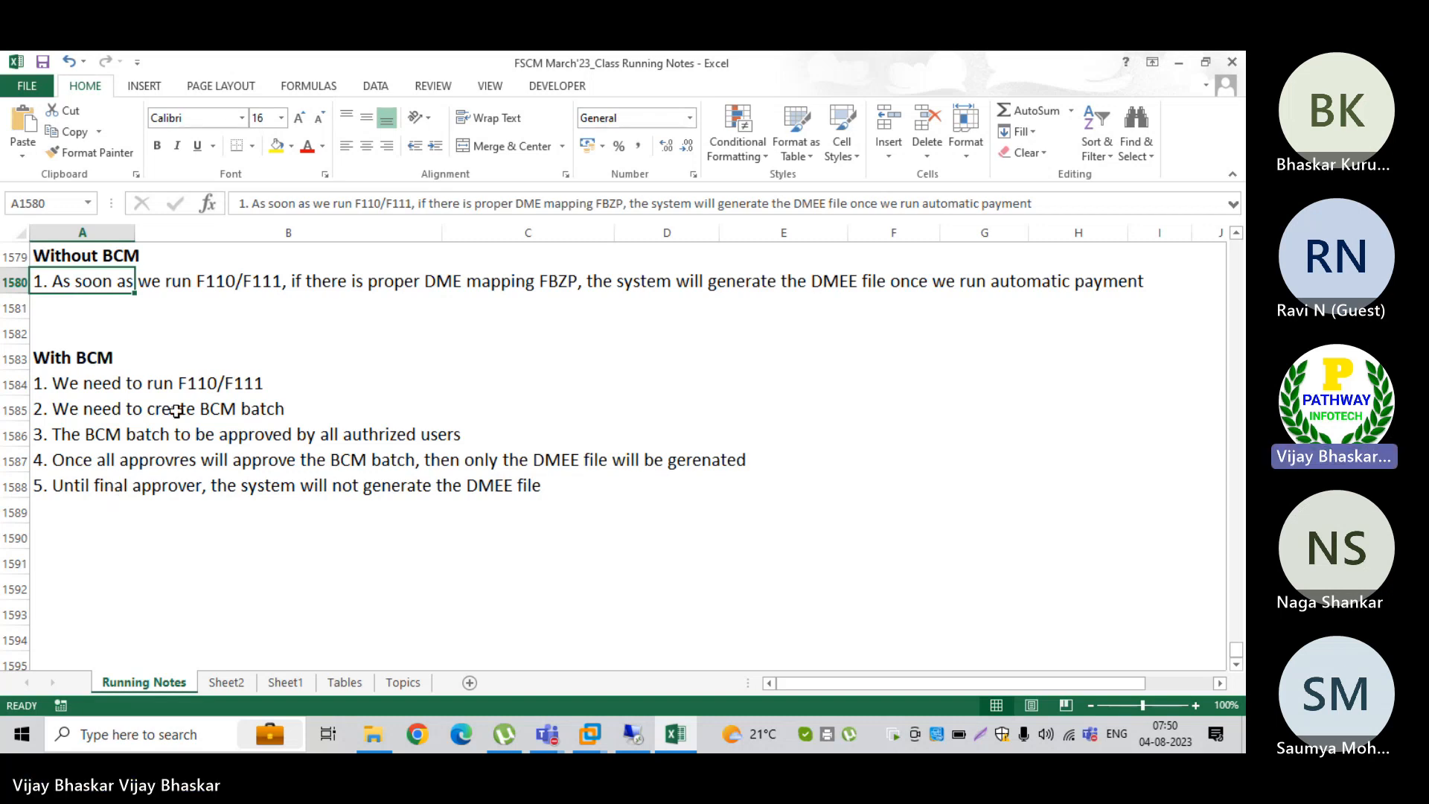
Step: Add to the With BCM list in A1589 "6. Once the DMEE file will generated and sent to bank for payment"
click(40, 506)
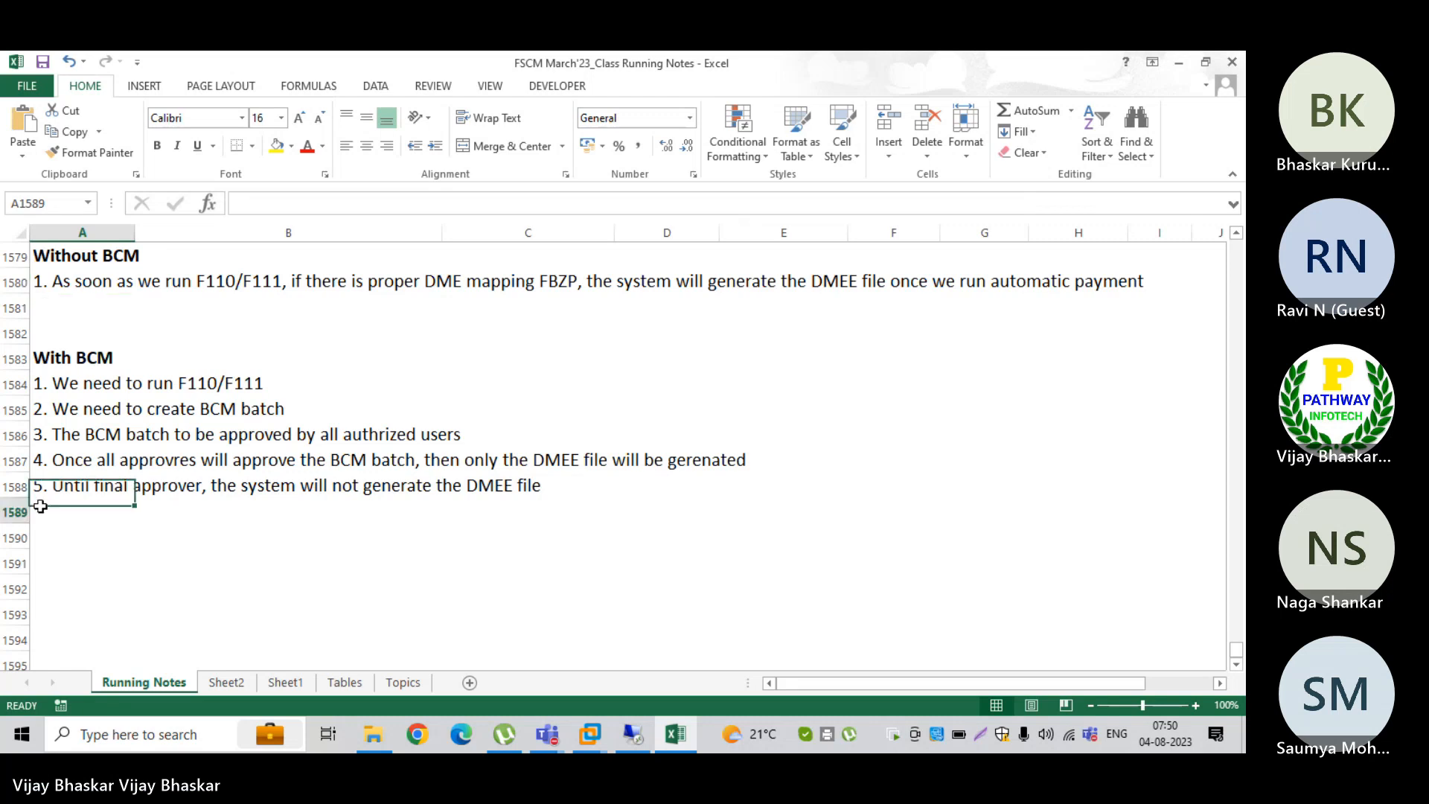
text(6. O)
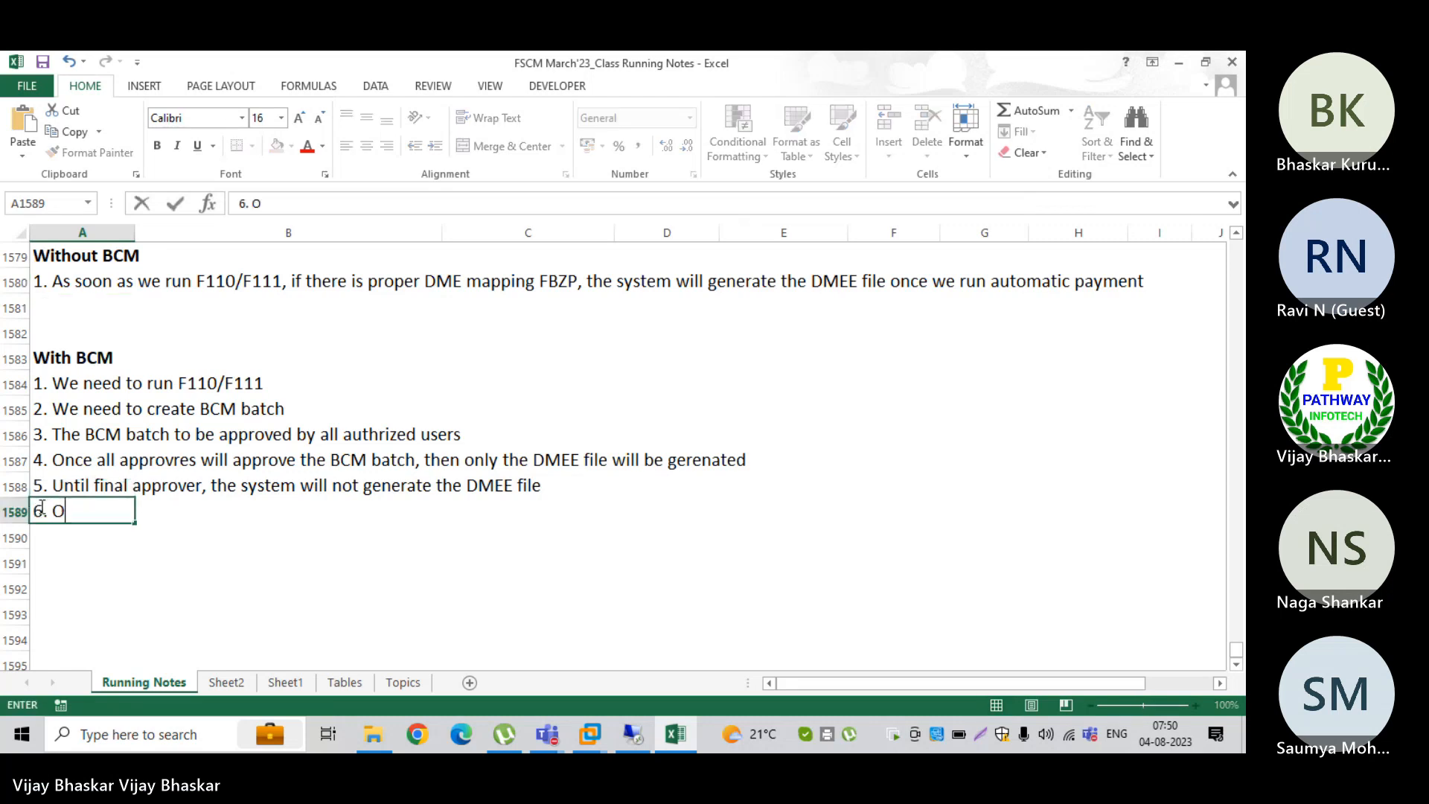
text(nce the )
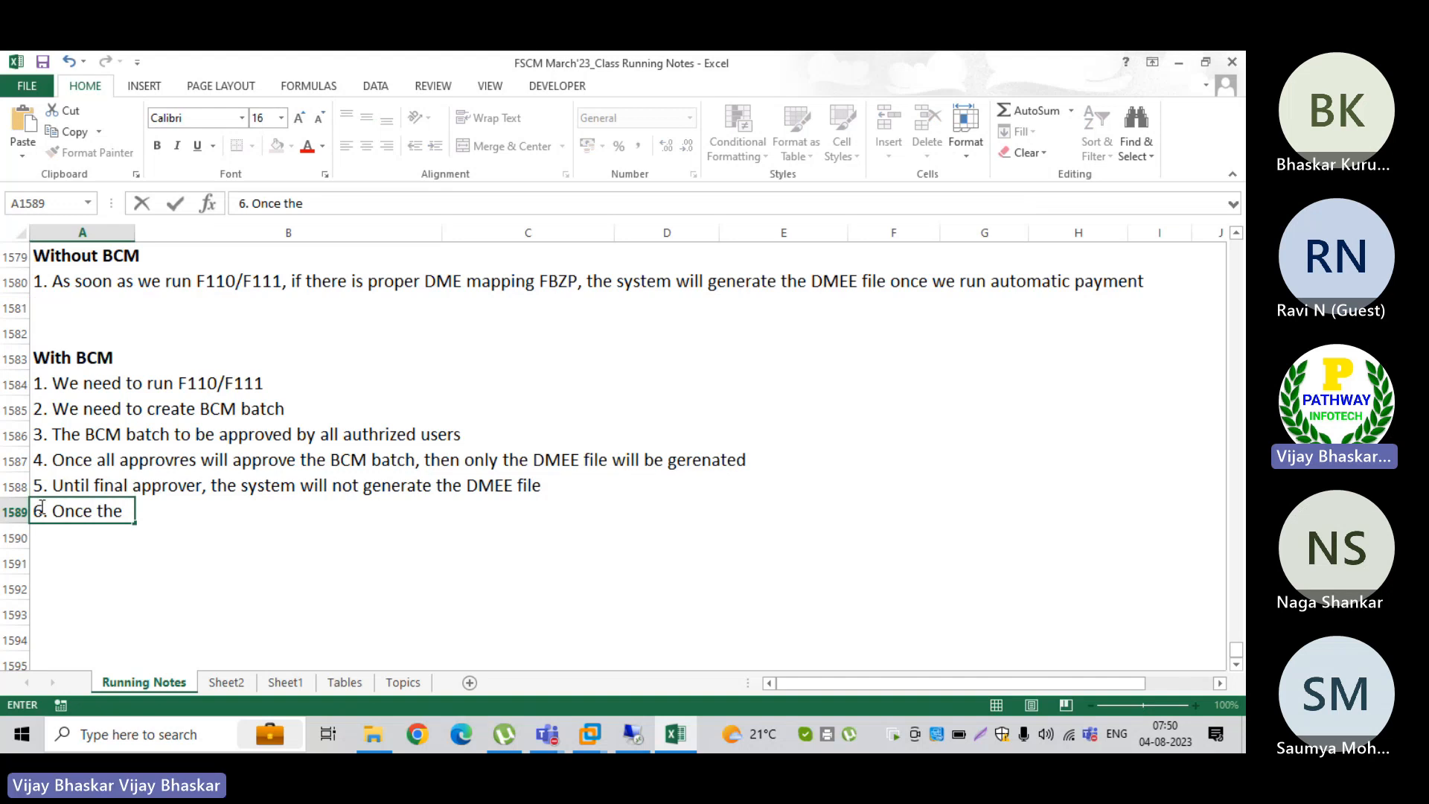
text(file)
key(BackSpace)
key(BackSpace)
key(BackSpace)
key(BackSpace)
text(DM)
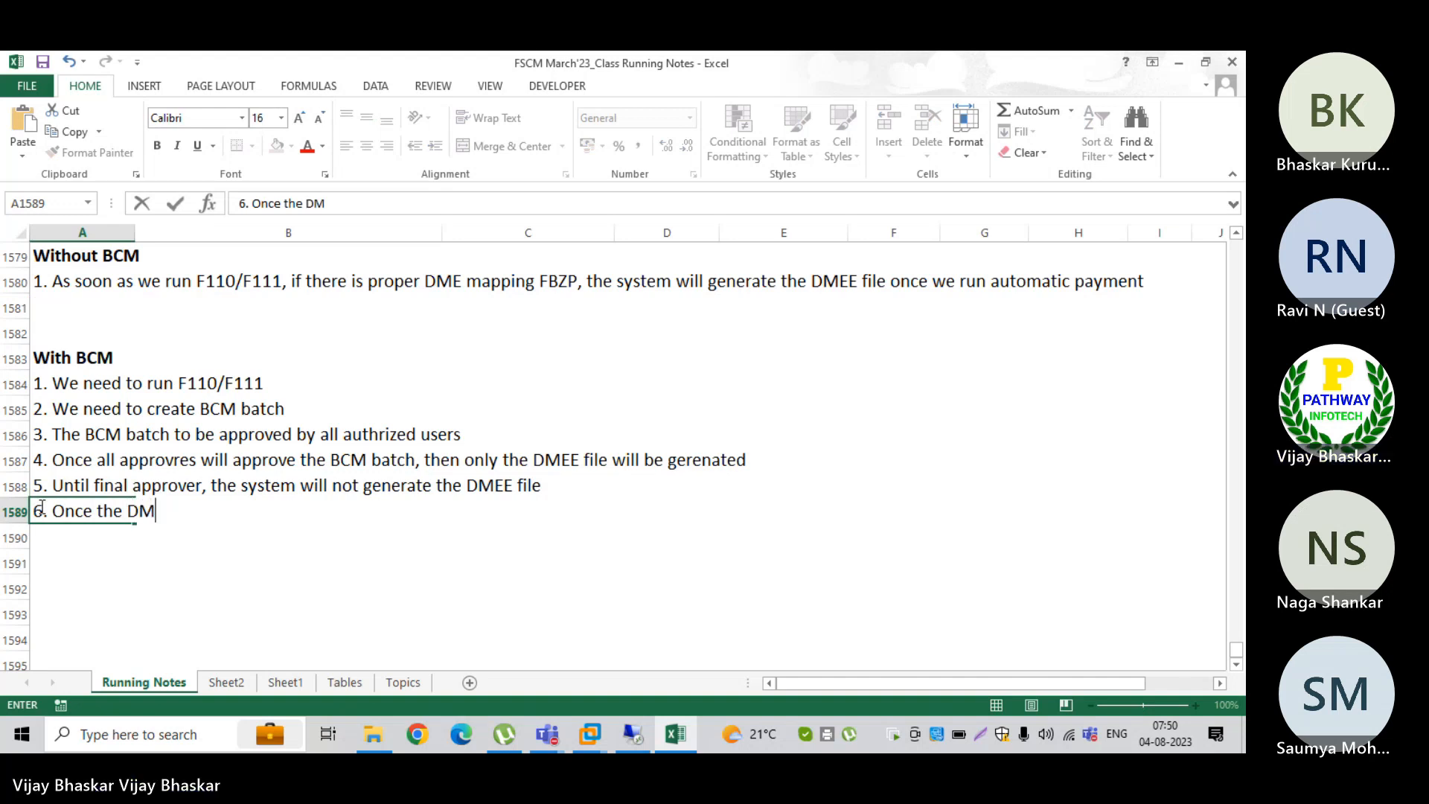
text(EE file)
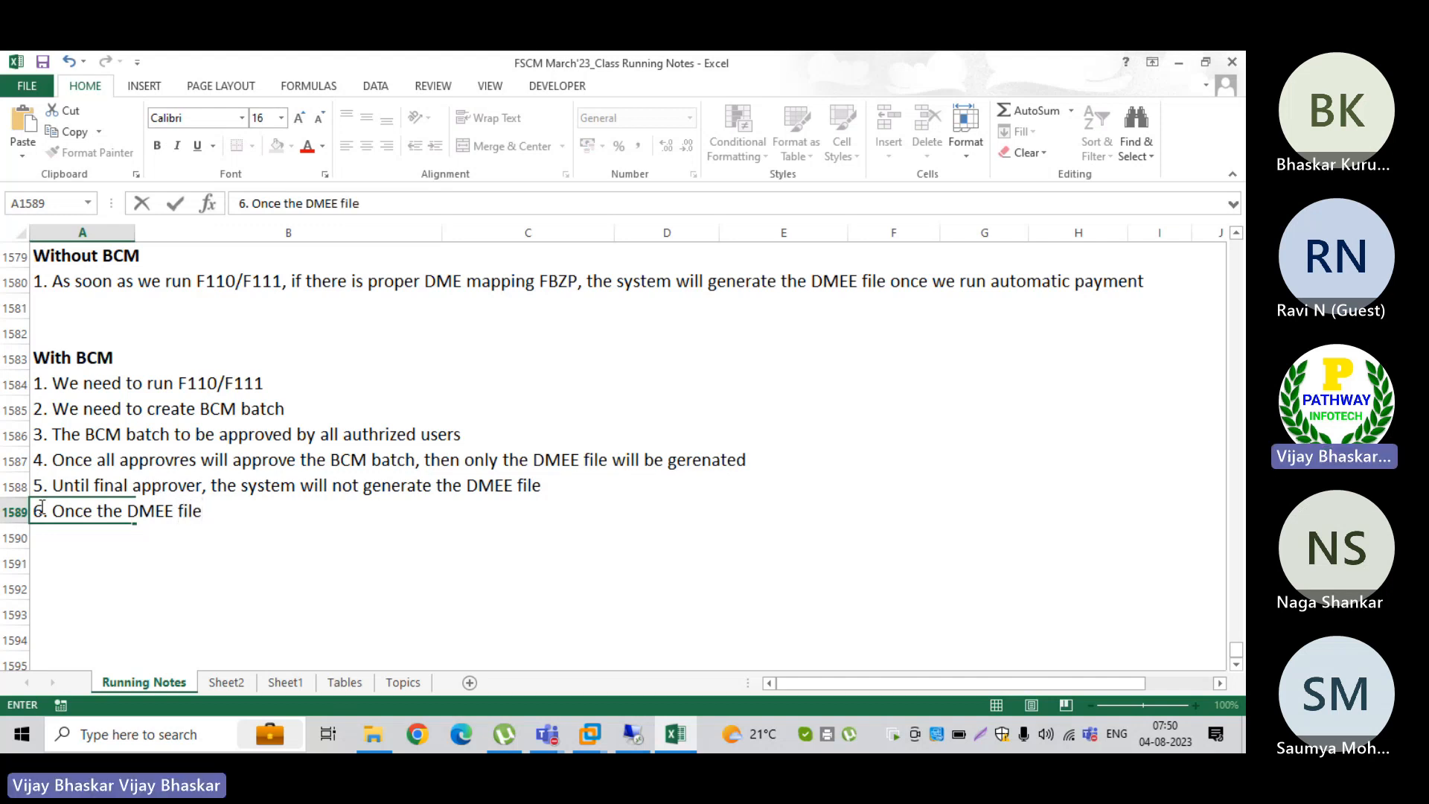
text( will generate)
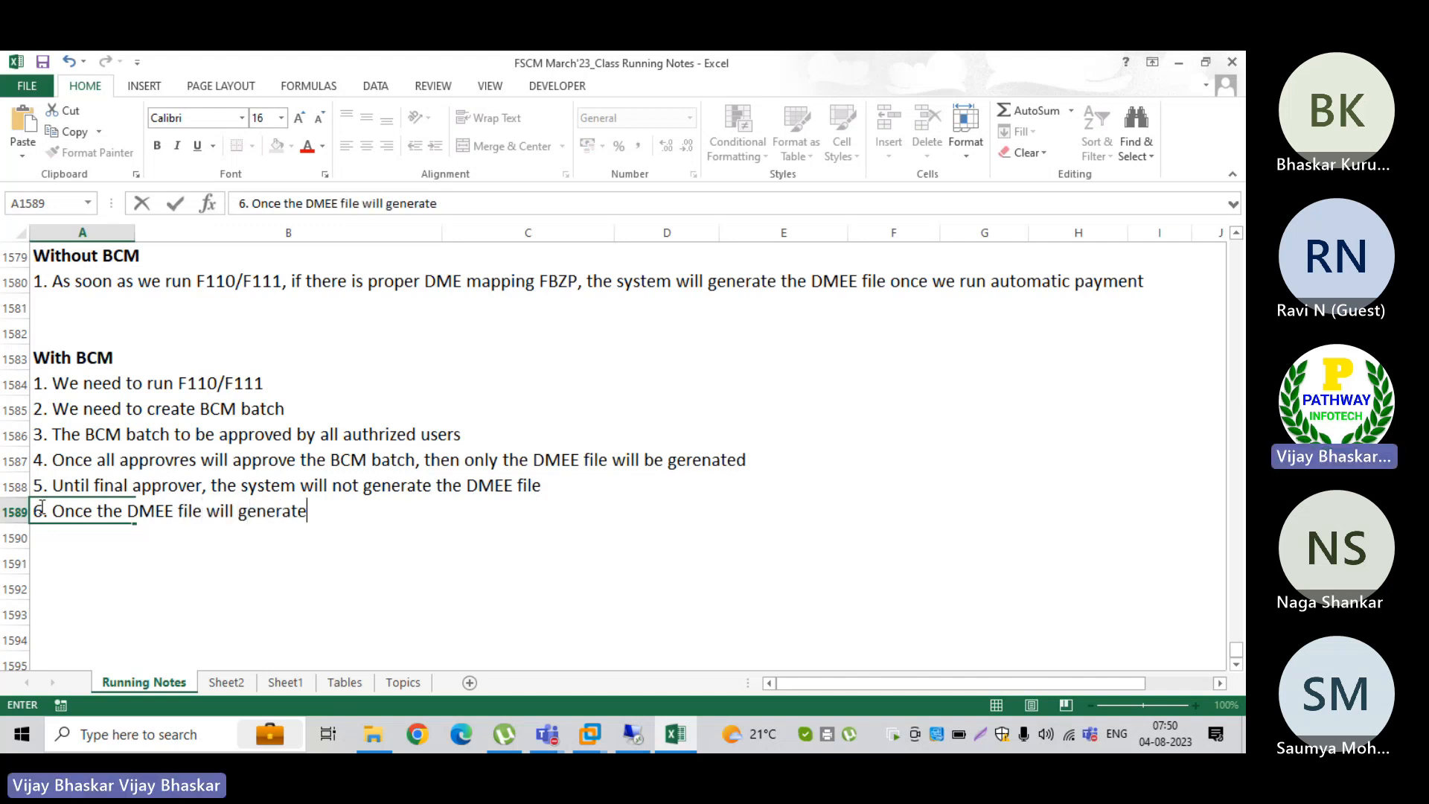
text(d and sent to )
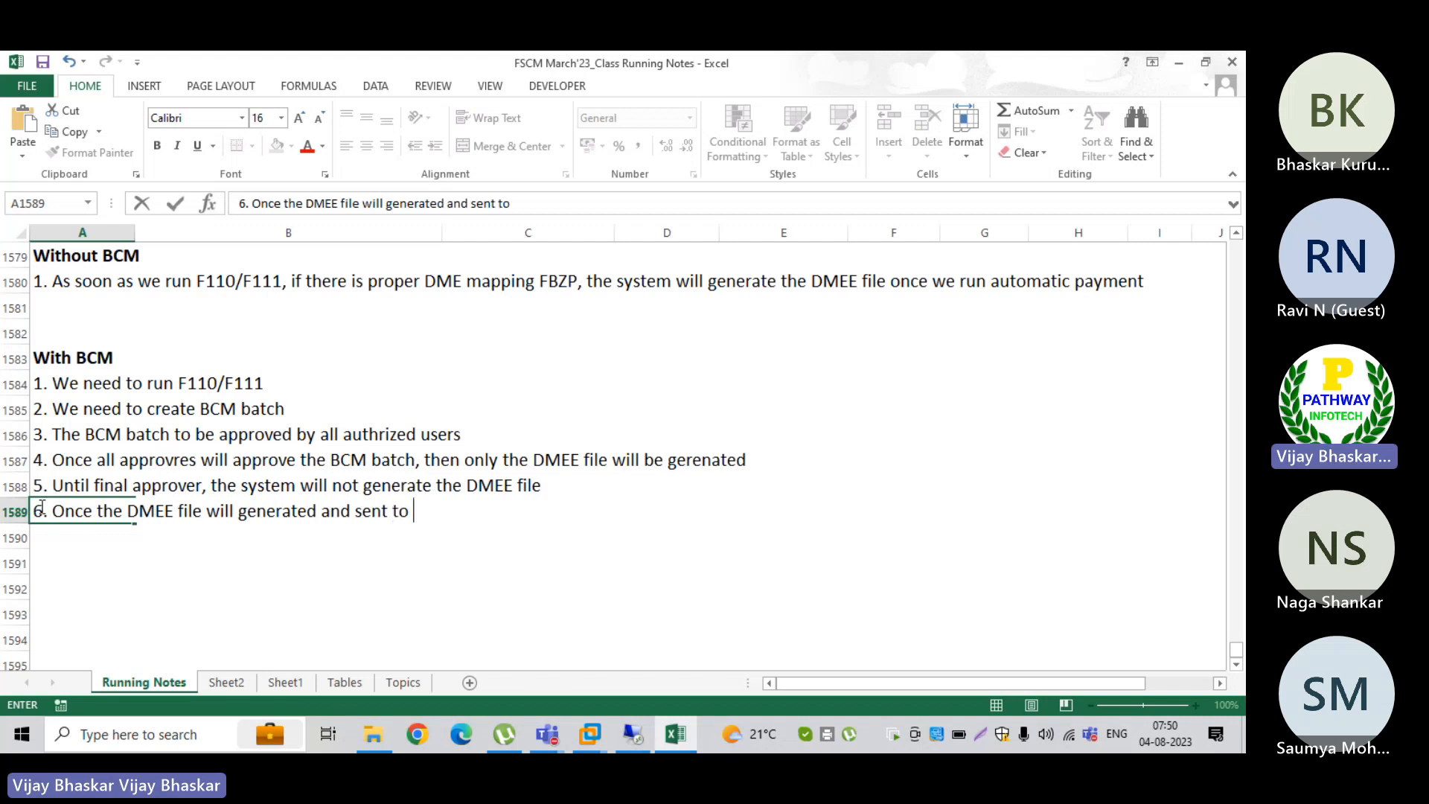
text(bank)
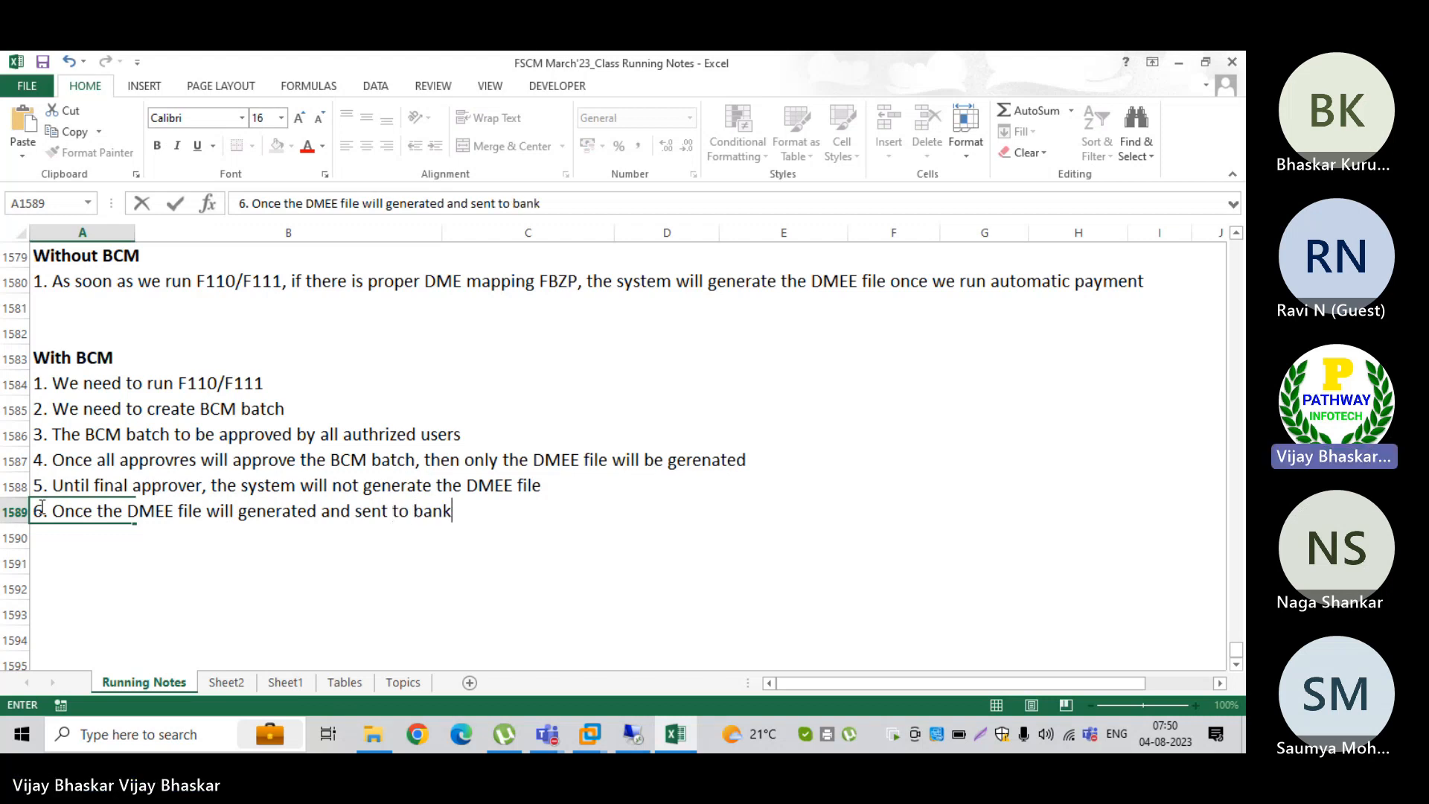
text( for pay)
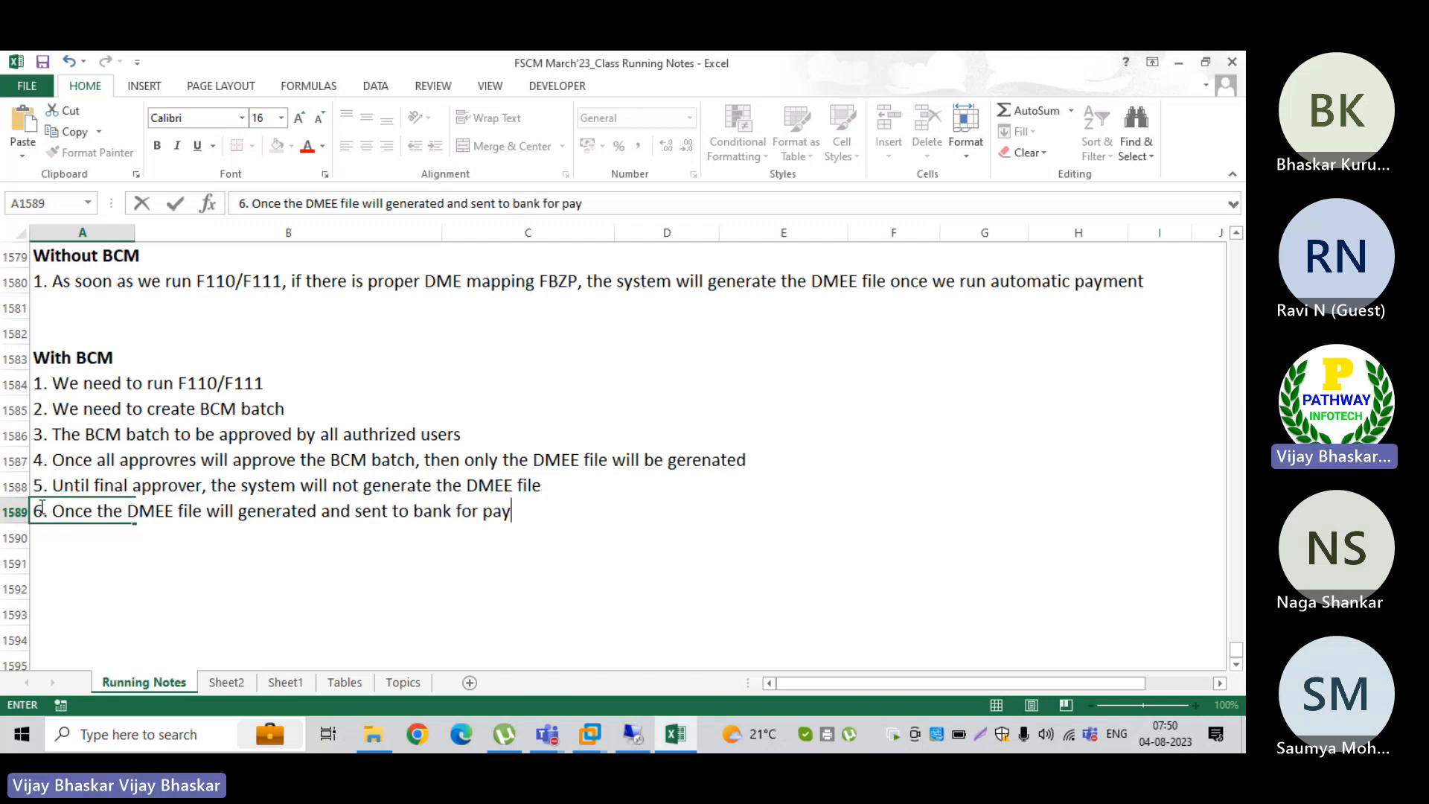
text(ment)
key(ctrl+Return)
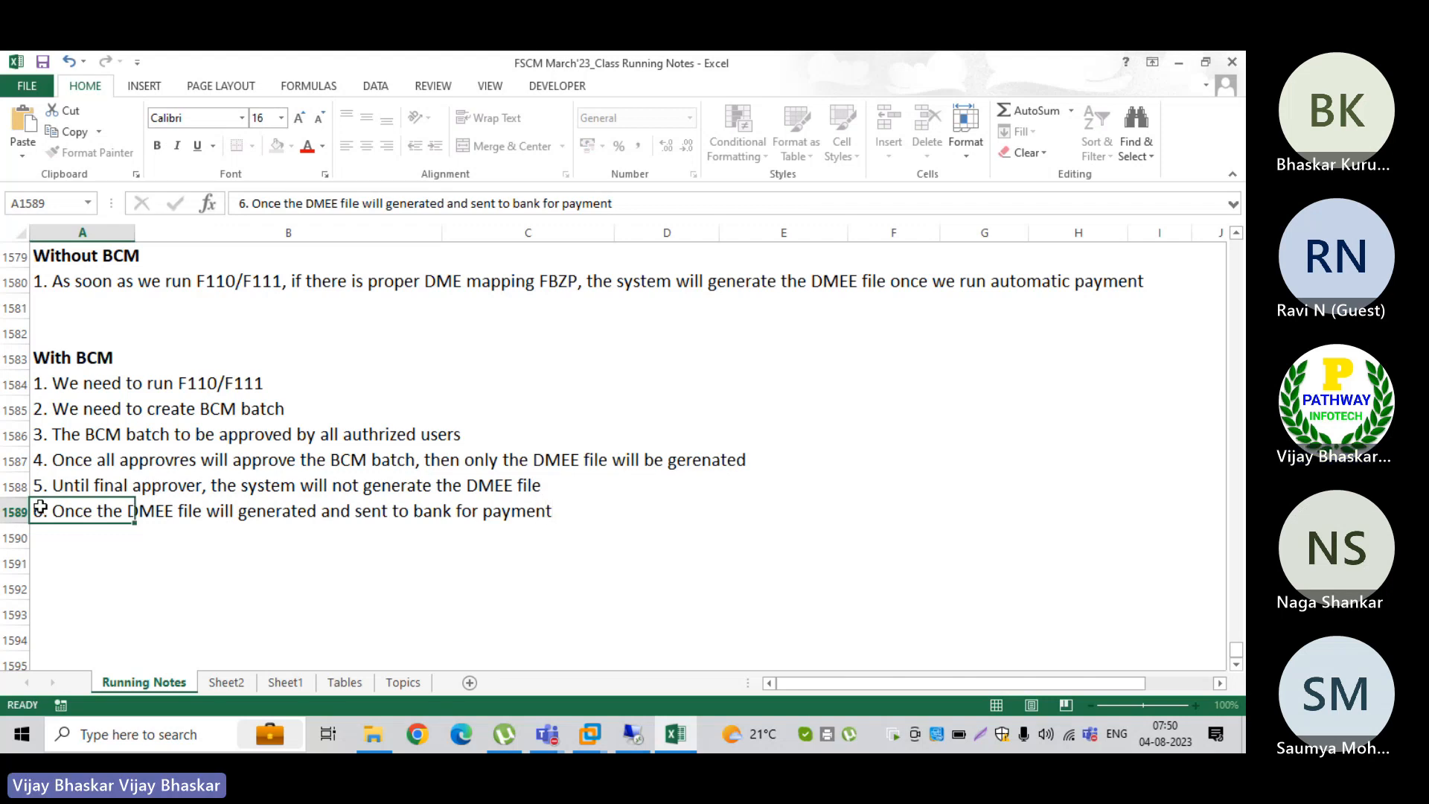
key(Return)
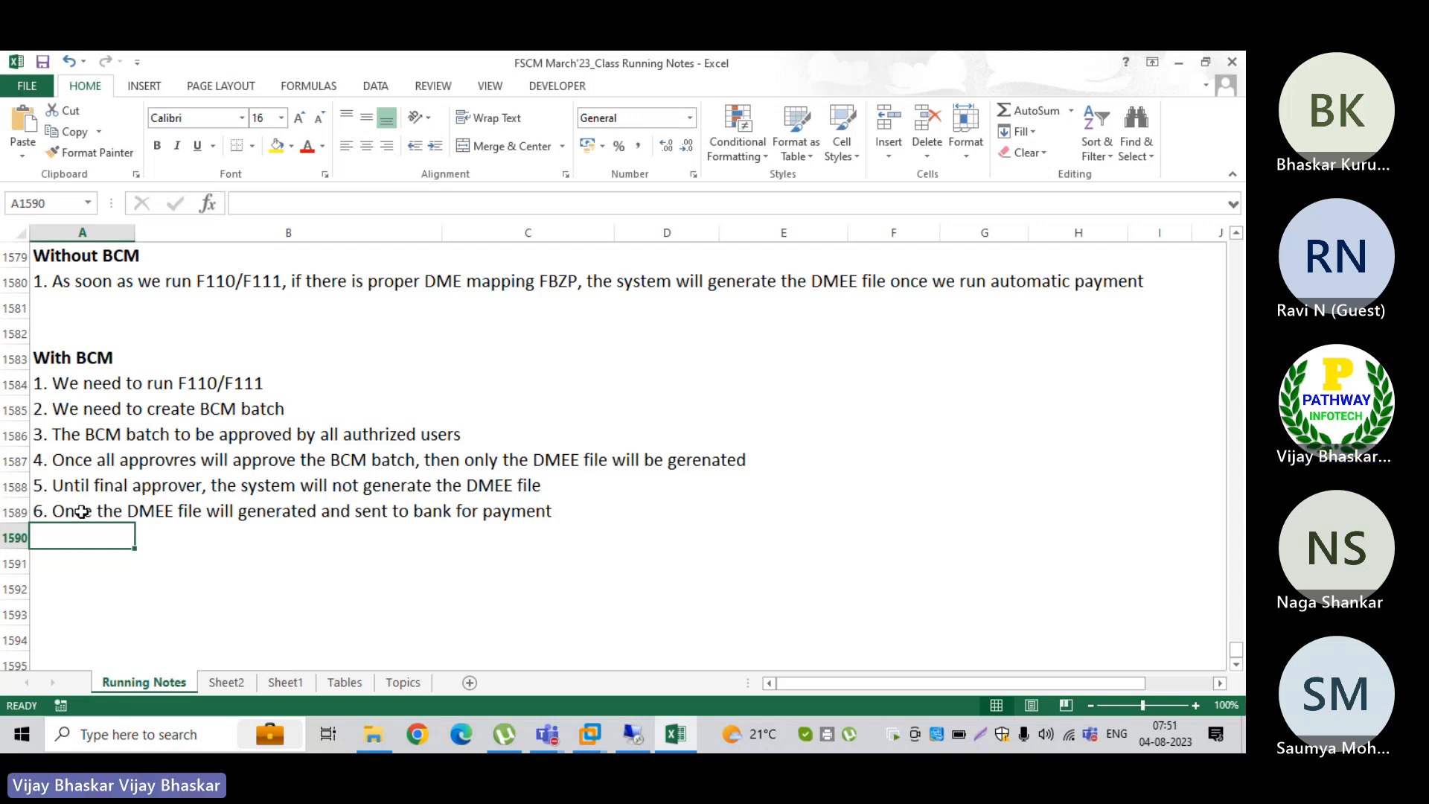
Step: Write in A1590 "7. As soon as the bank will accept ther file, we will receive acknolodgment from bank"
text(7. )
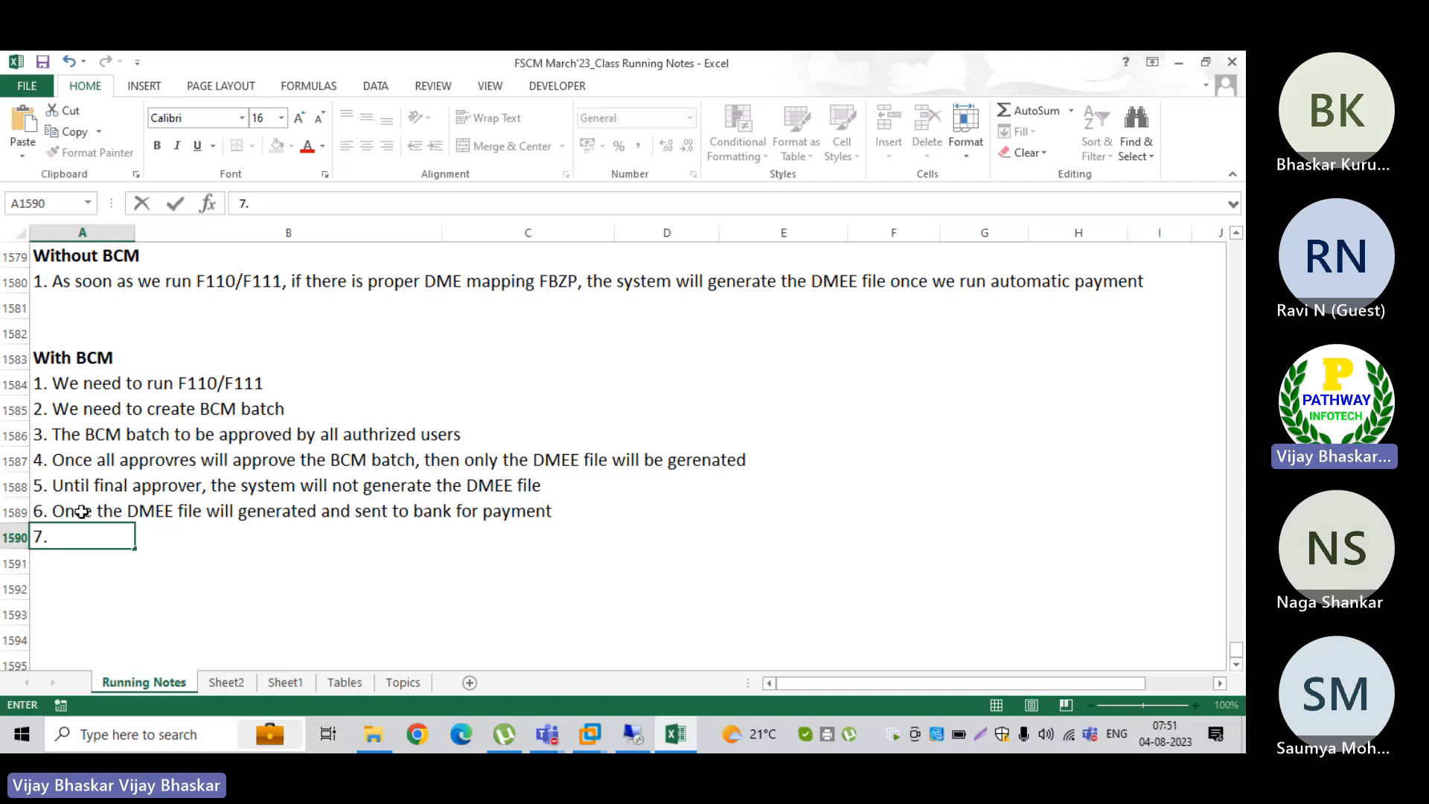
text(As s)
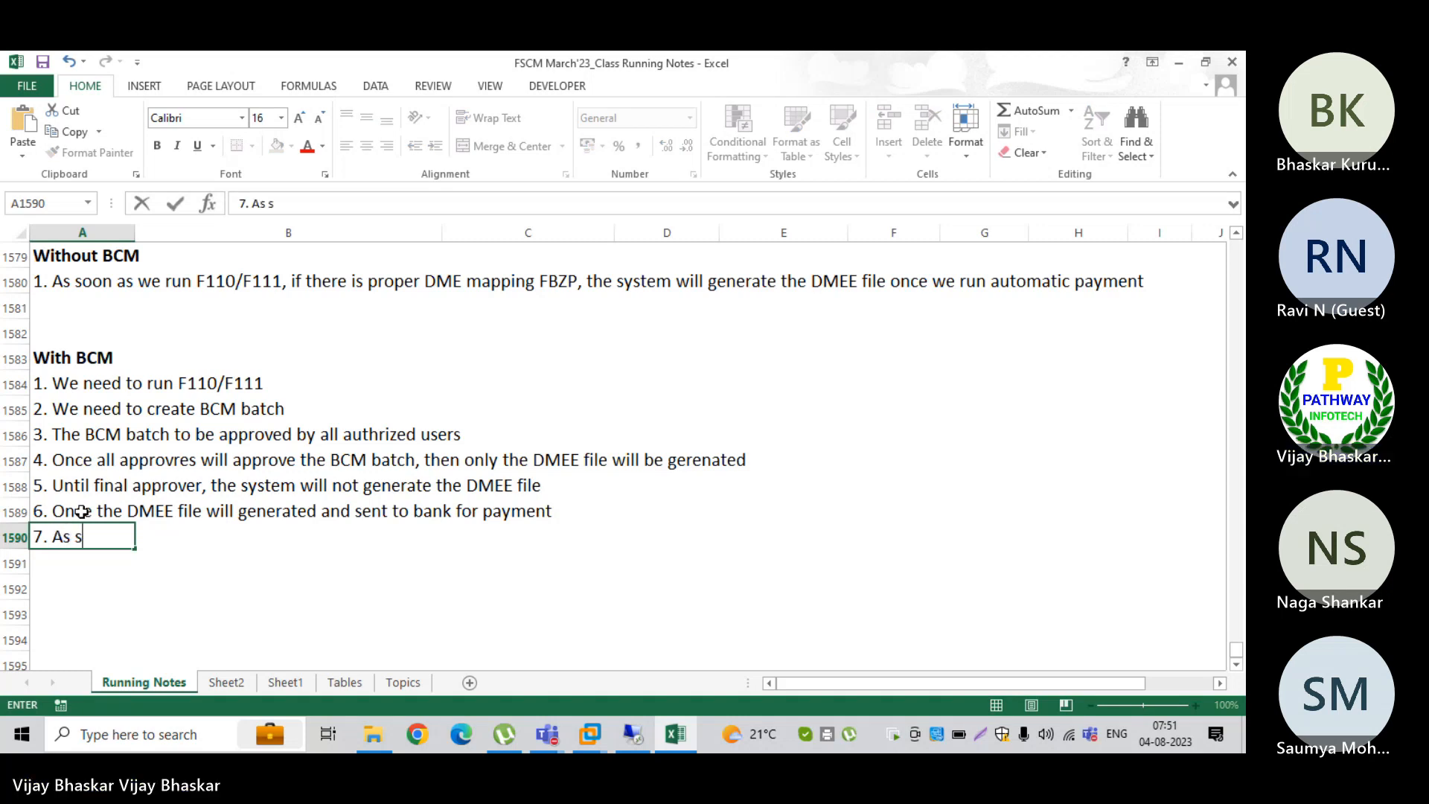
text(oon as)
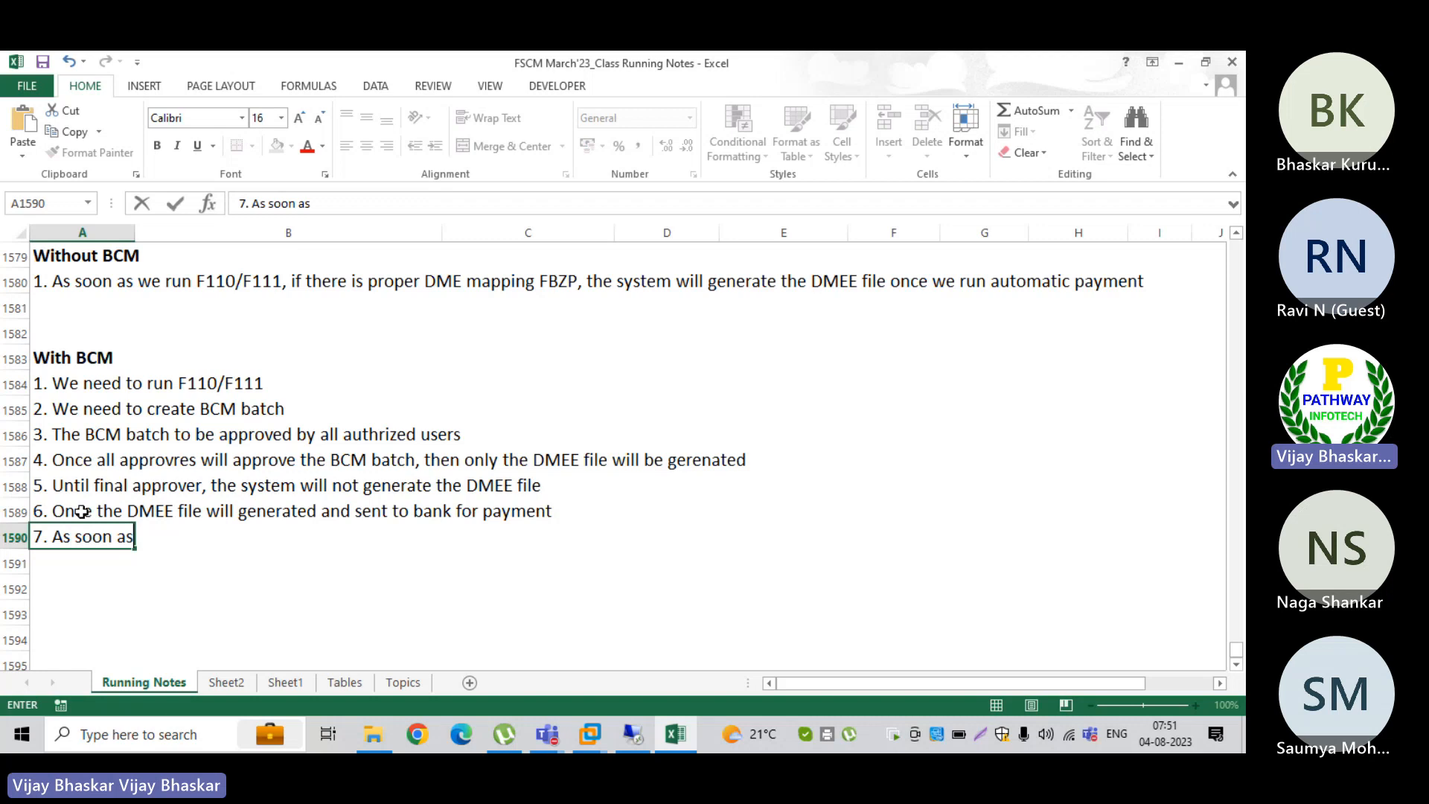
text( the bank )
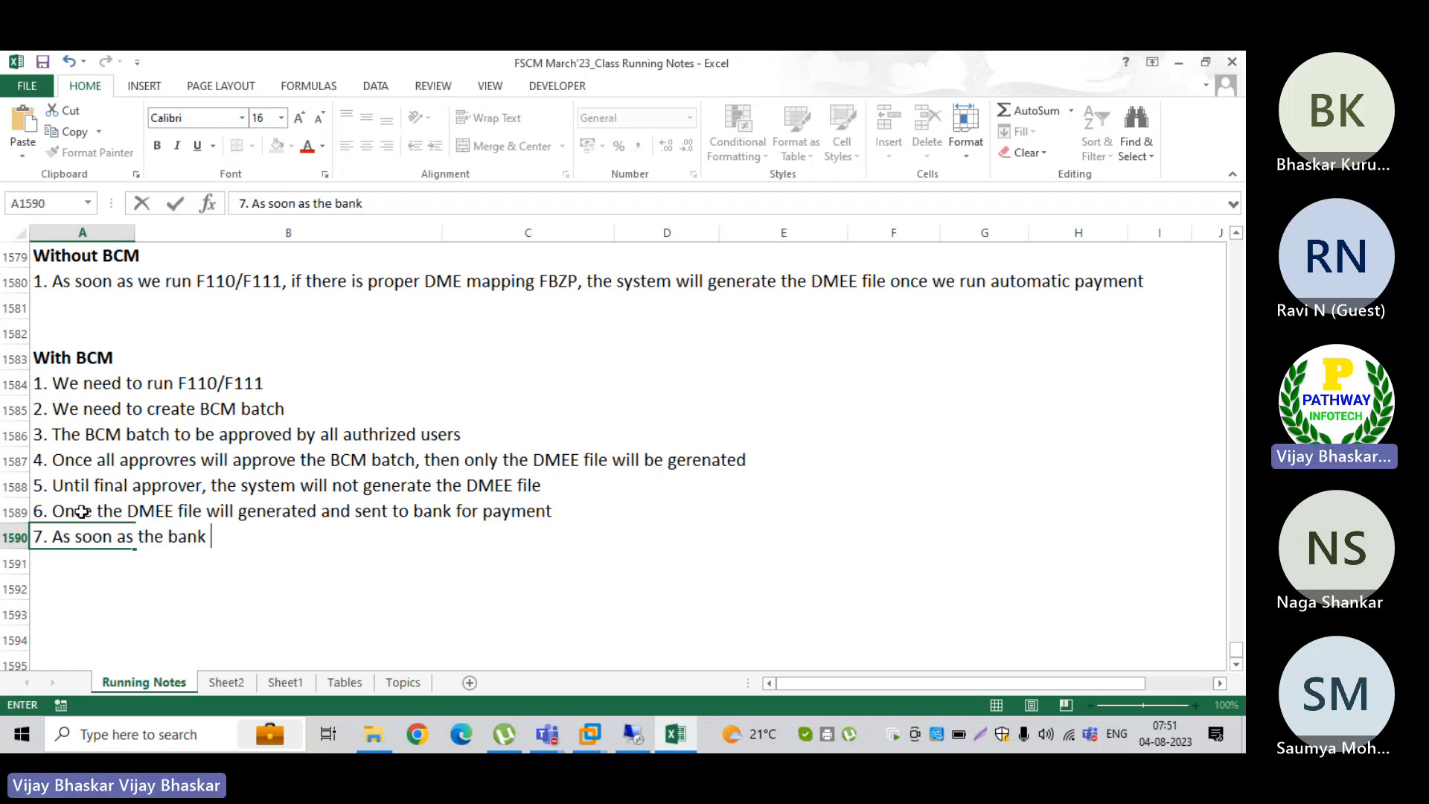
text(will accep)
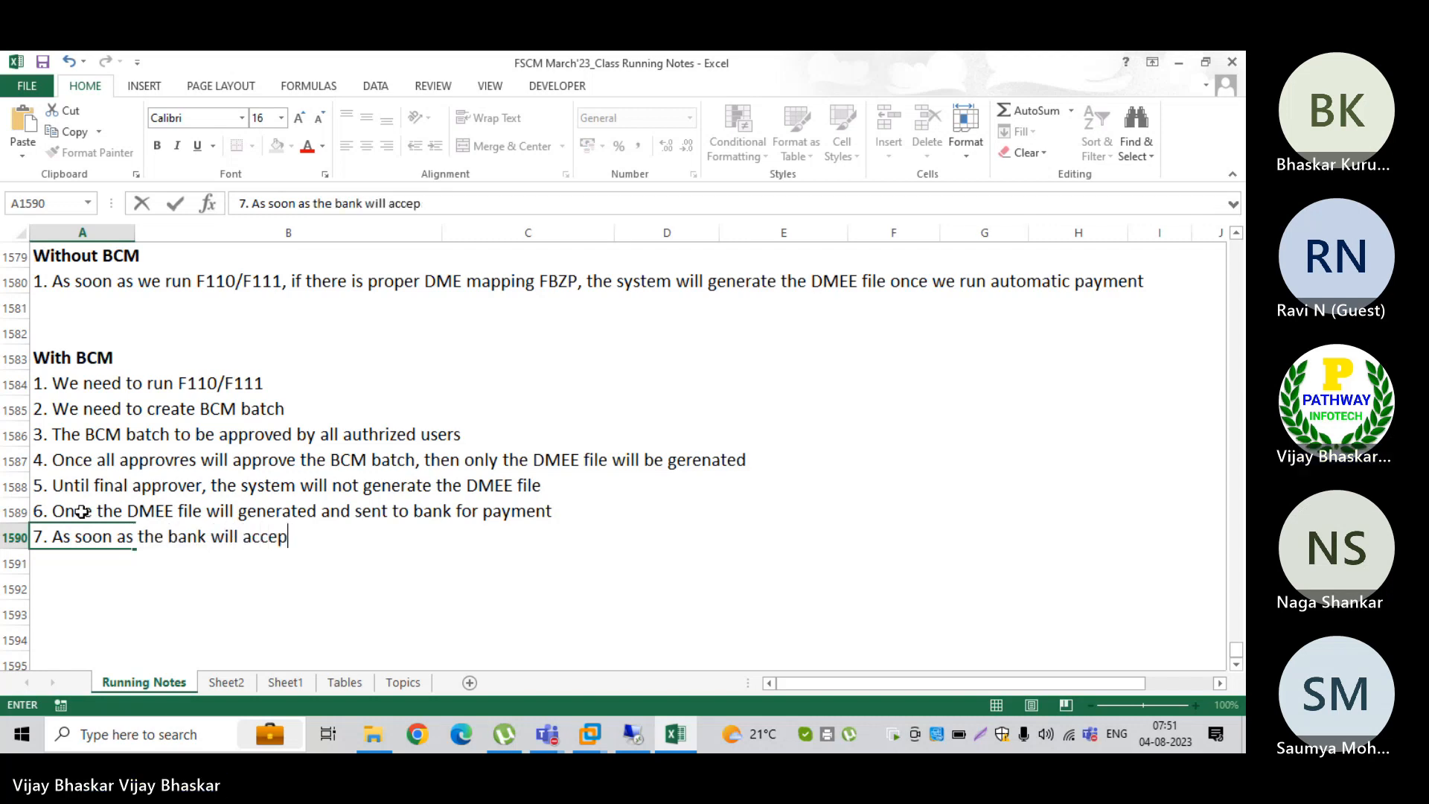
text(t ther )
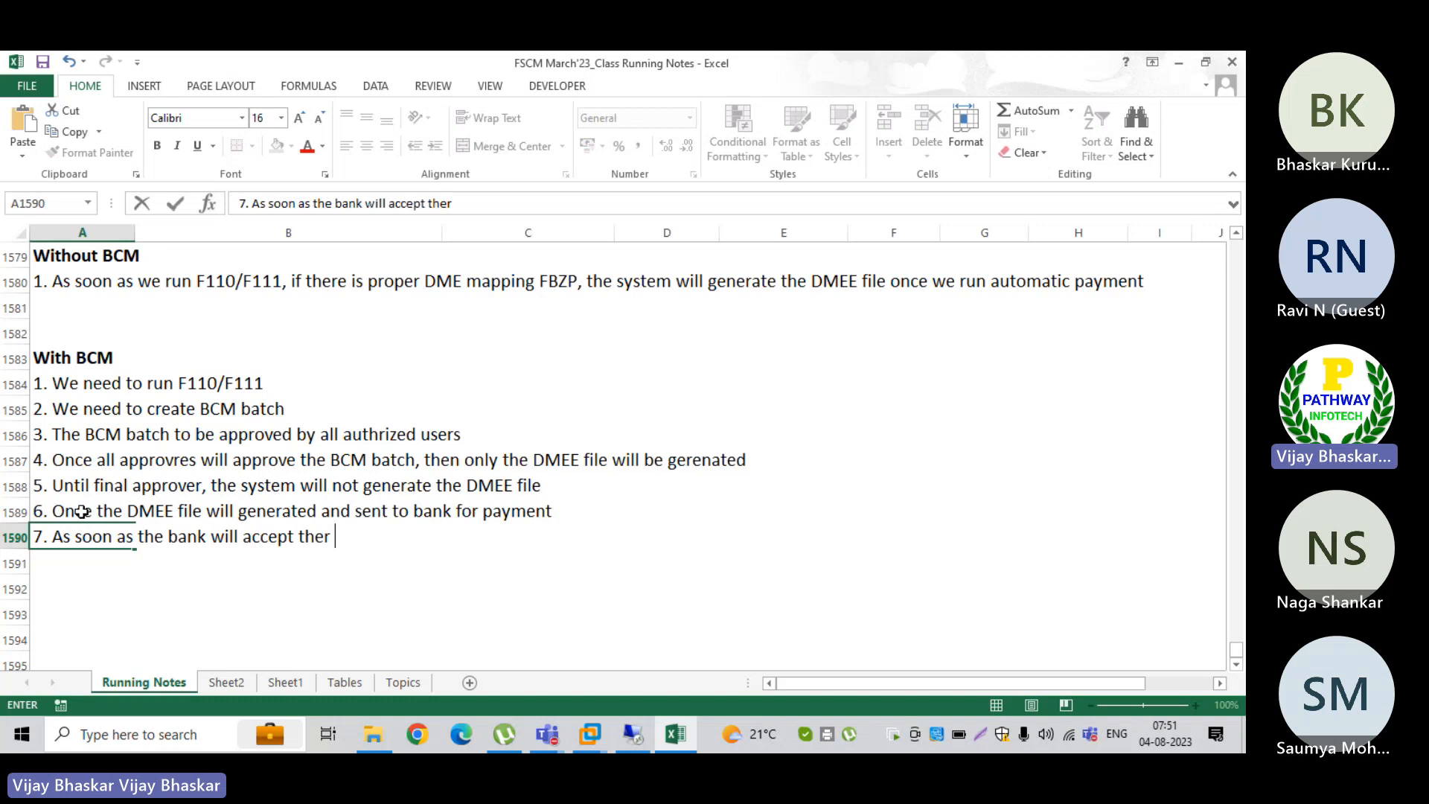
text(file, we)
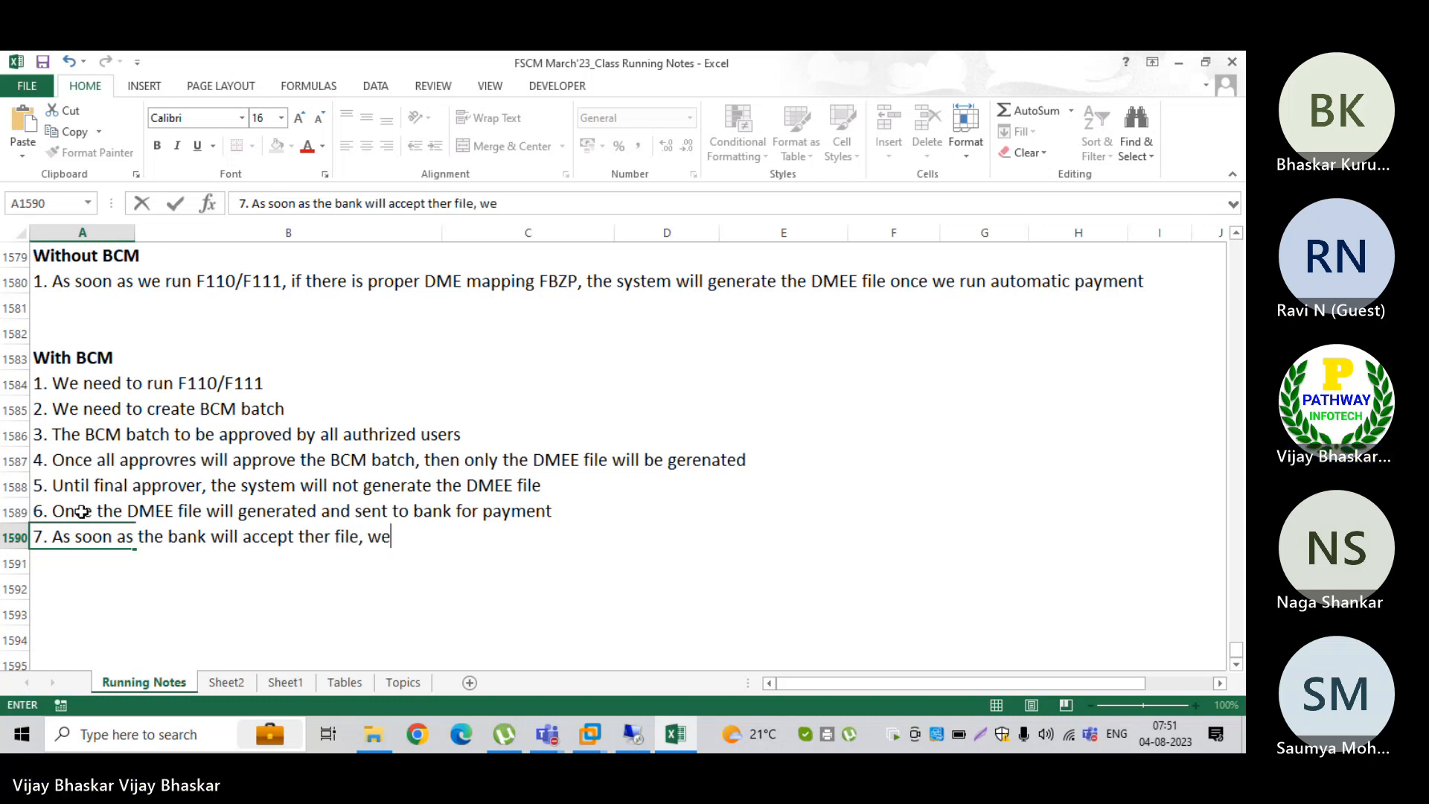
text( will receive)
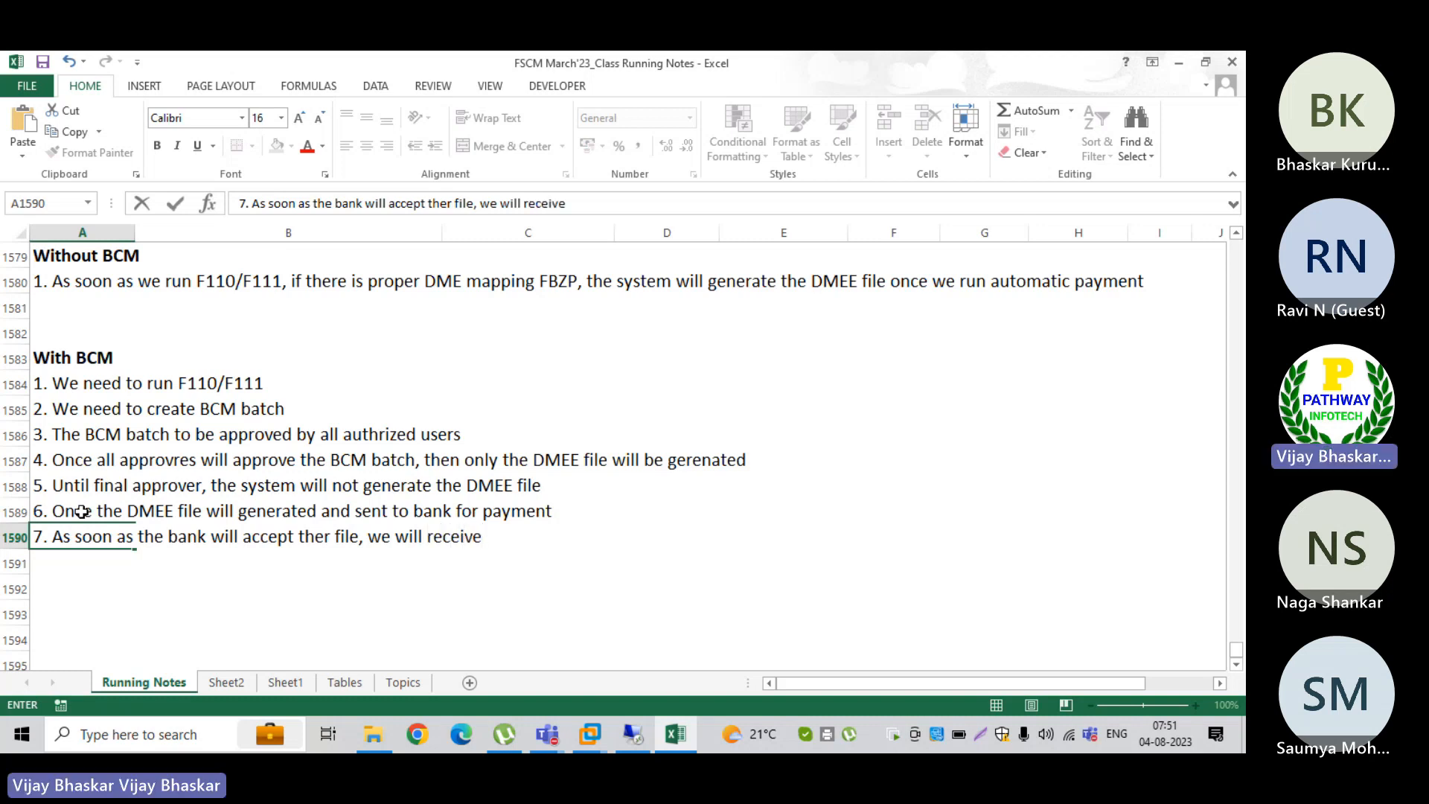
text( acknolo)
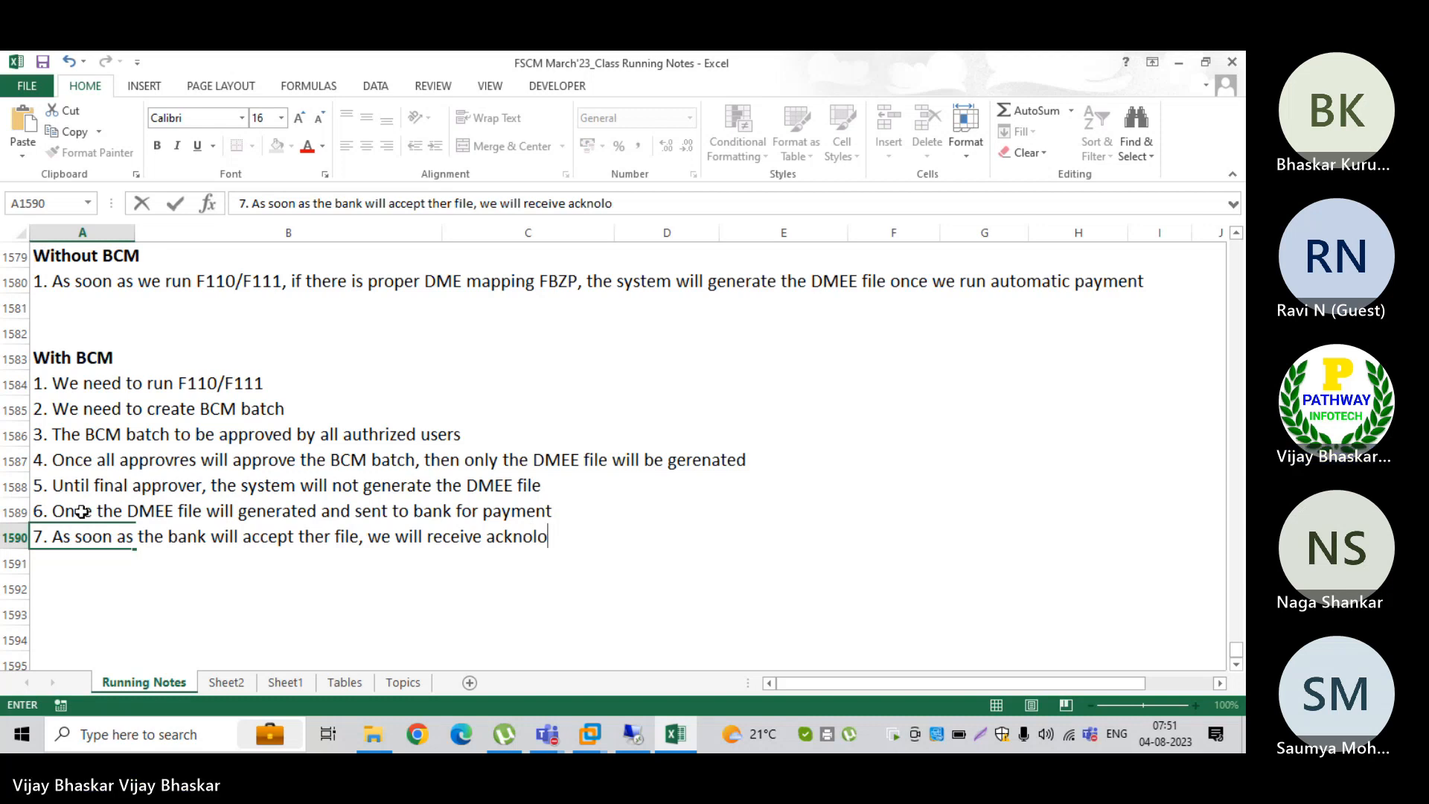
text(dgment )
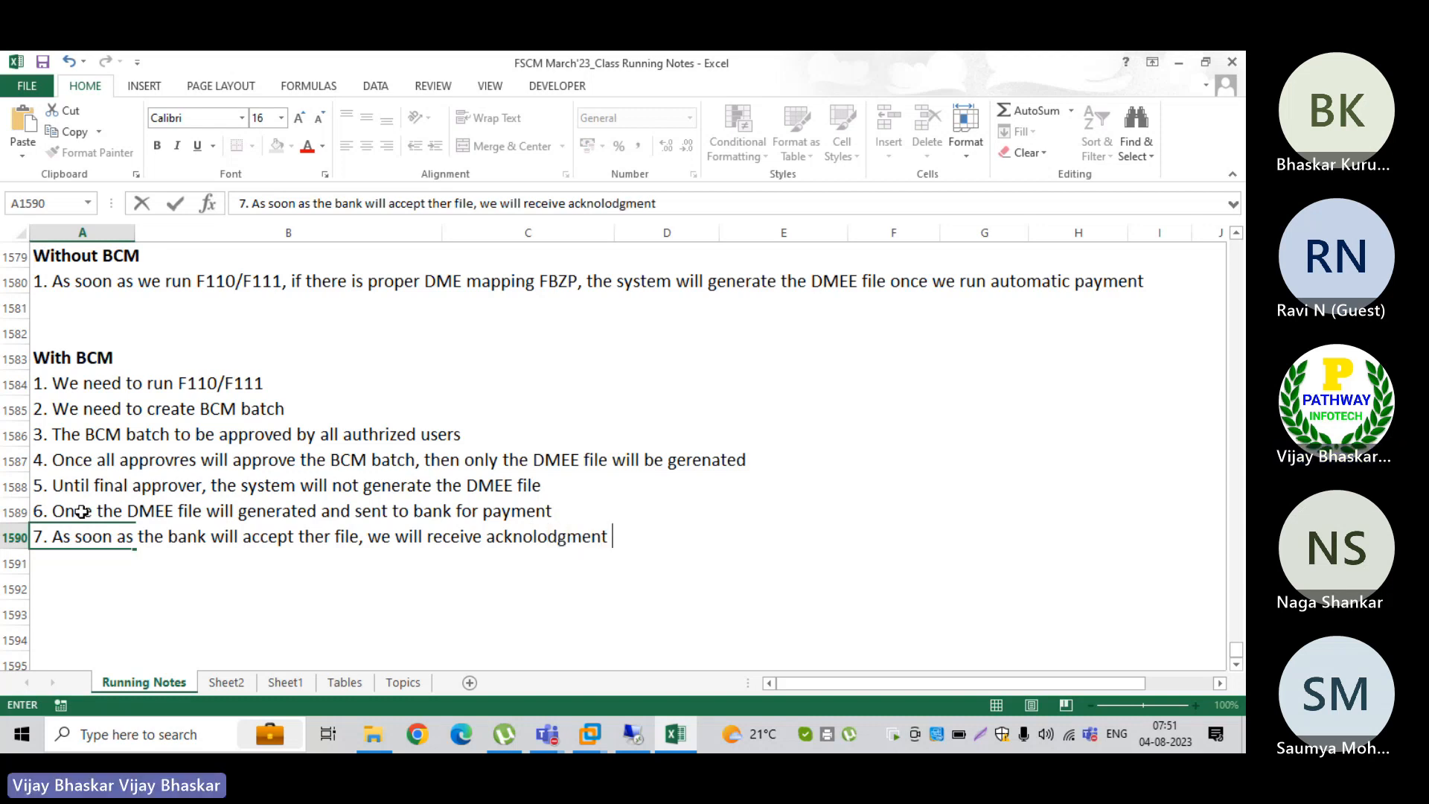
text(from b)
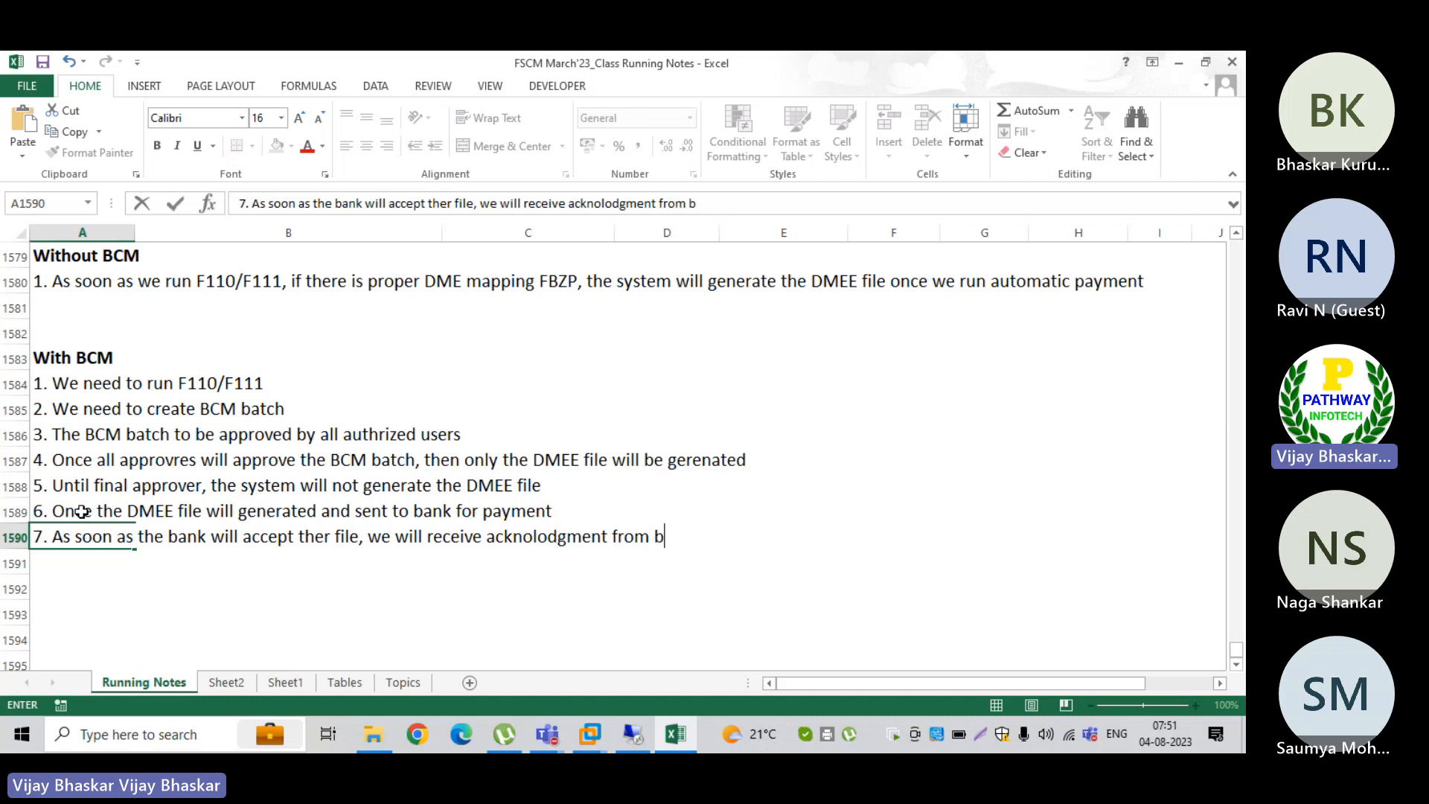
text(ank.. About th)
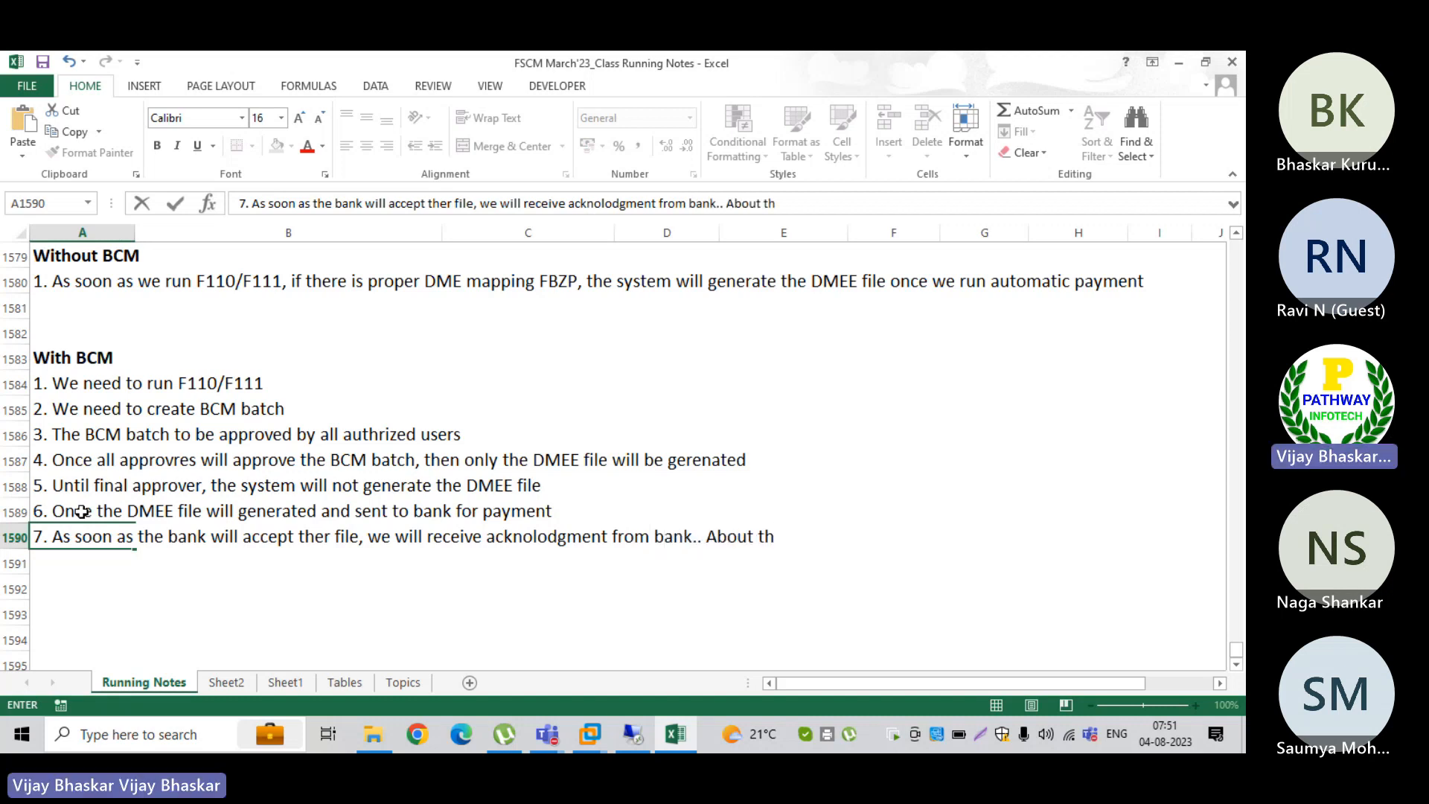
text(e file acceptance)
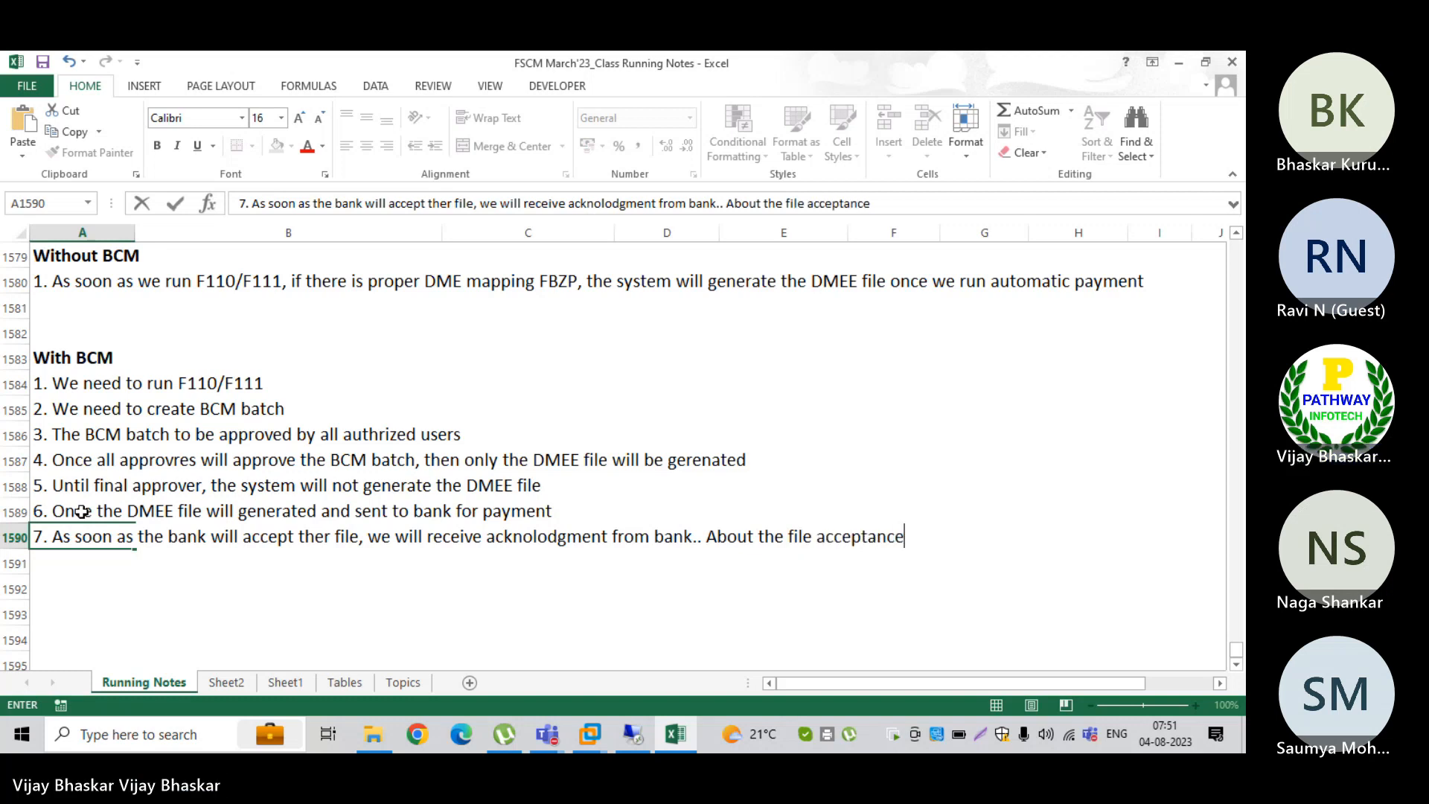
text(/rekjection)
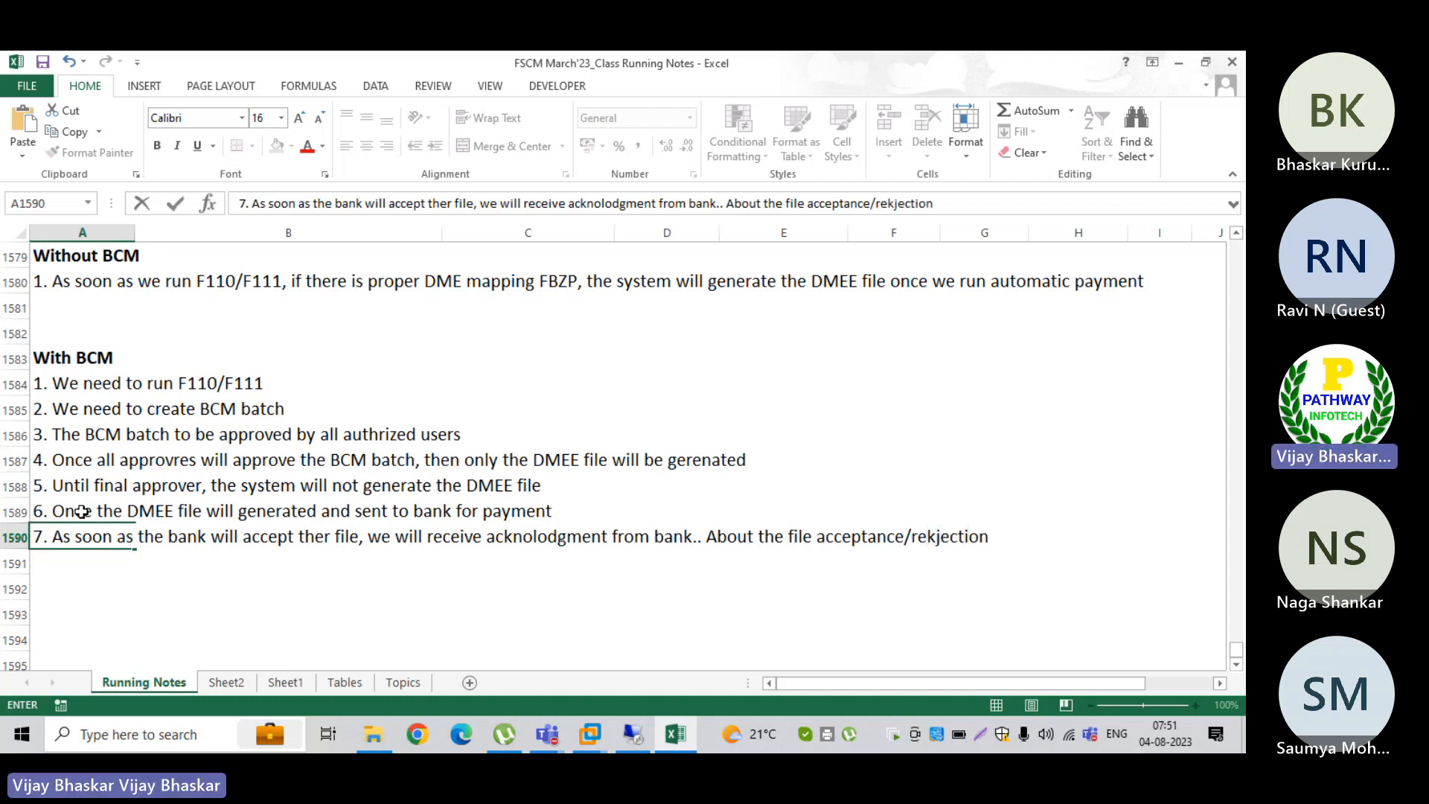
Step: Complete point 7 in A1590 by appending ".. About the file acceptance/rejection status"
key(BackSpace)
key(BackSpace)
key(BackSpace)
key(BackSpace)
key(BackSpace)
key(BackSpace)
key(BackSpace)
key(BackSpace)
text(je)
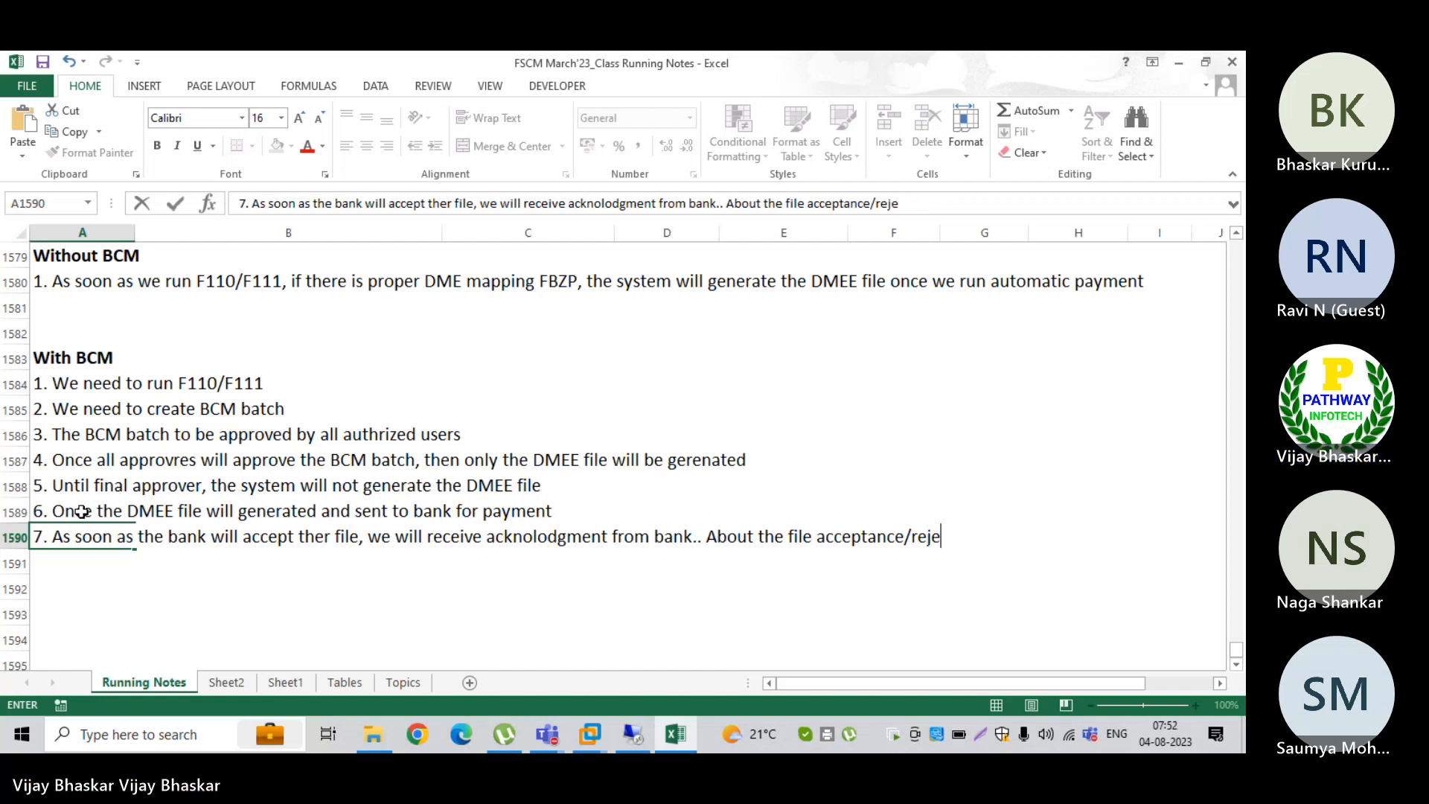
text(ction status)
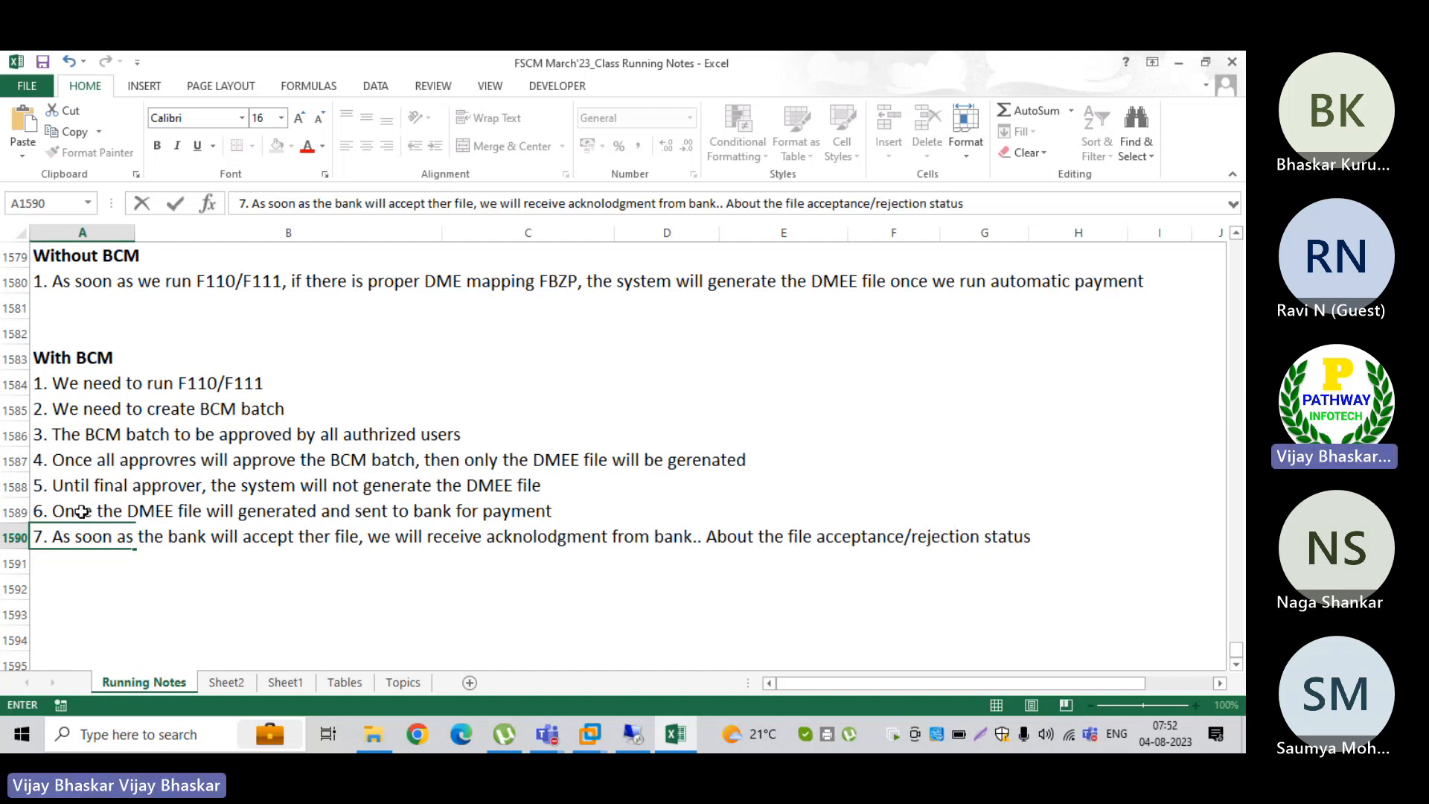
key(Return)
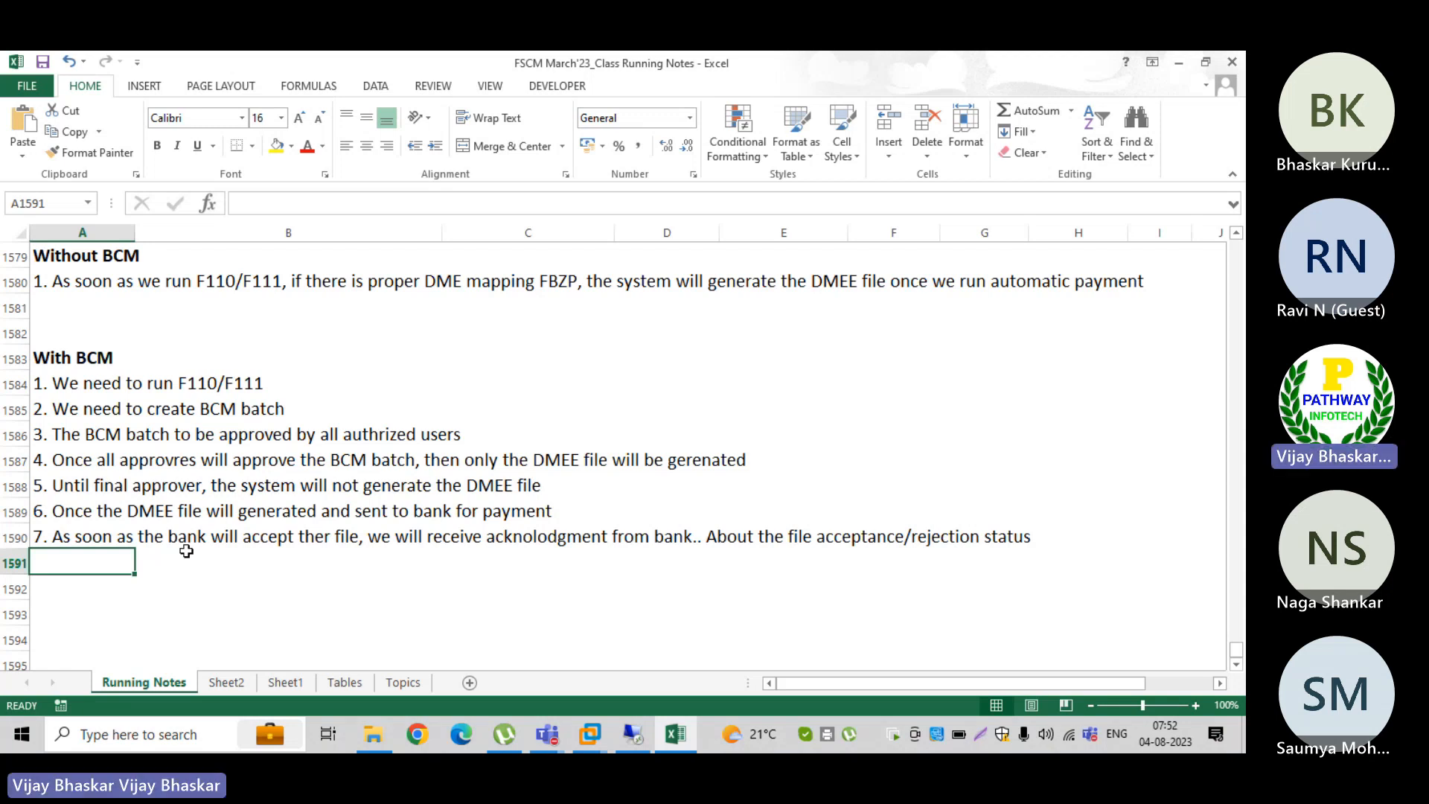
Step: Begin point 8 of the With BCM list in A1591 with "8. As soon as we recive the staus messages from bank,"
text(8. )
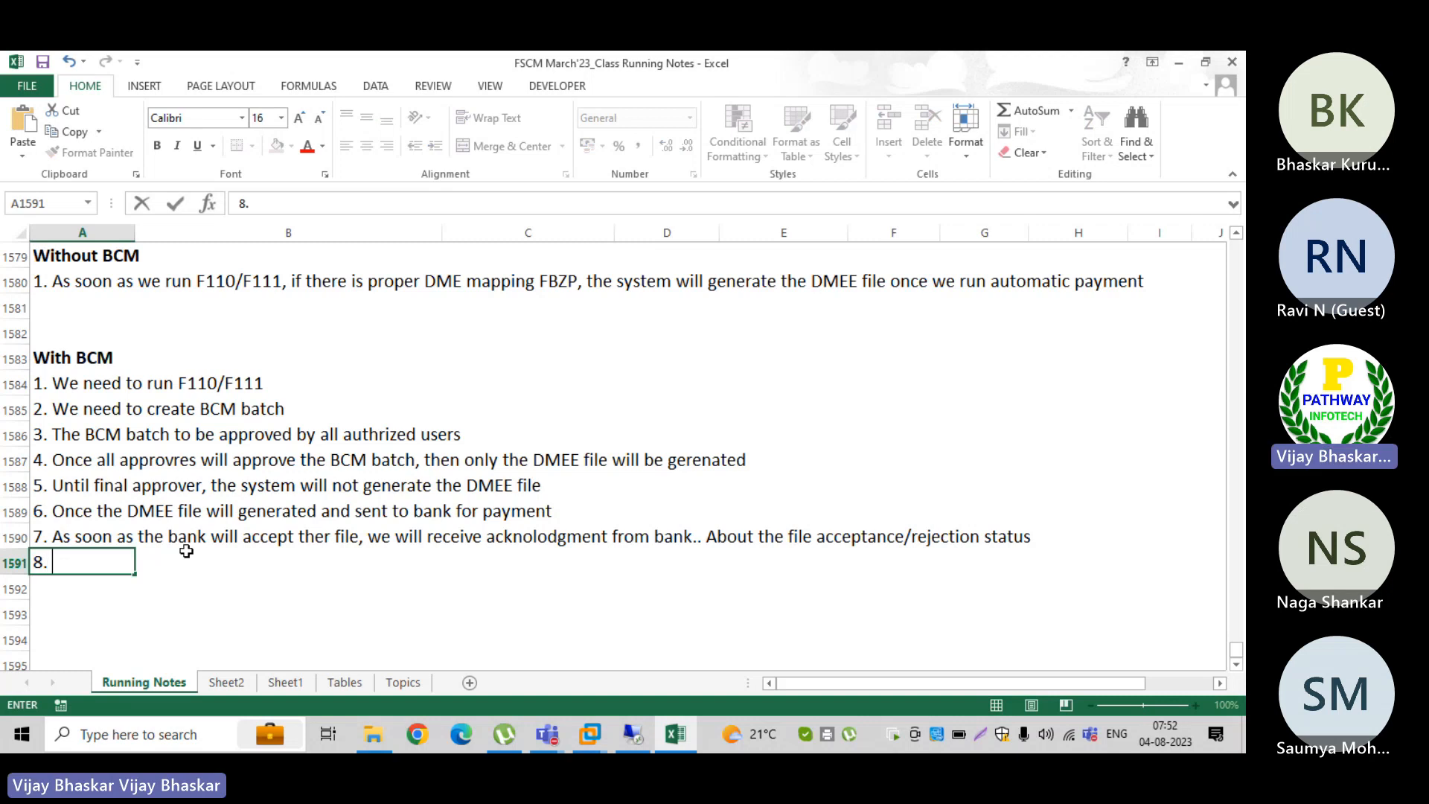
text(As soom)
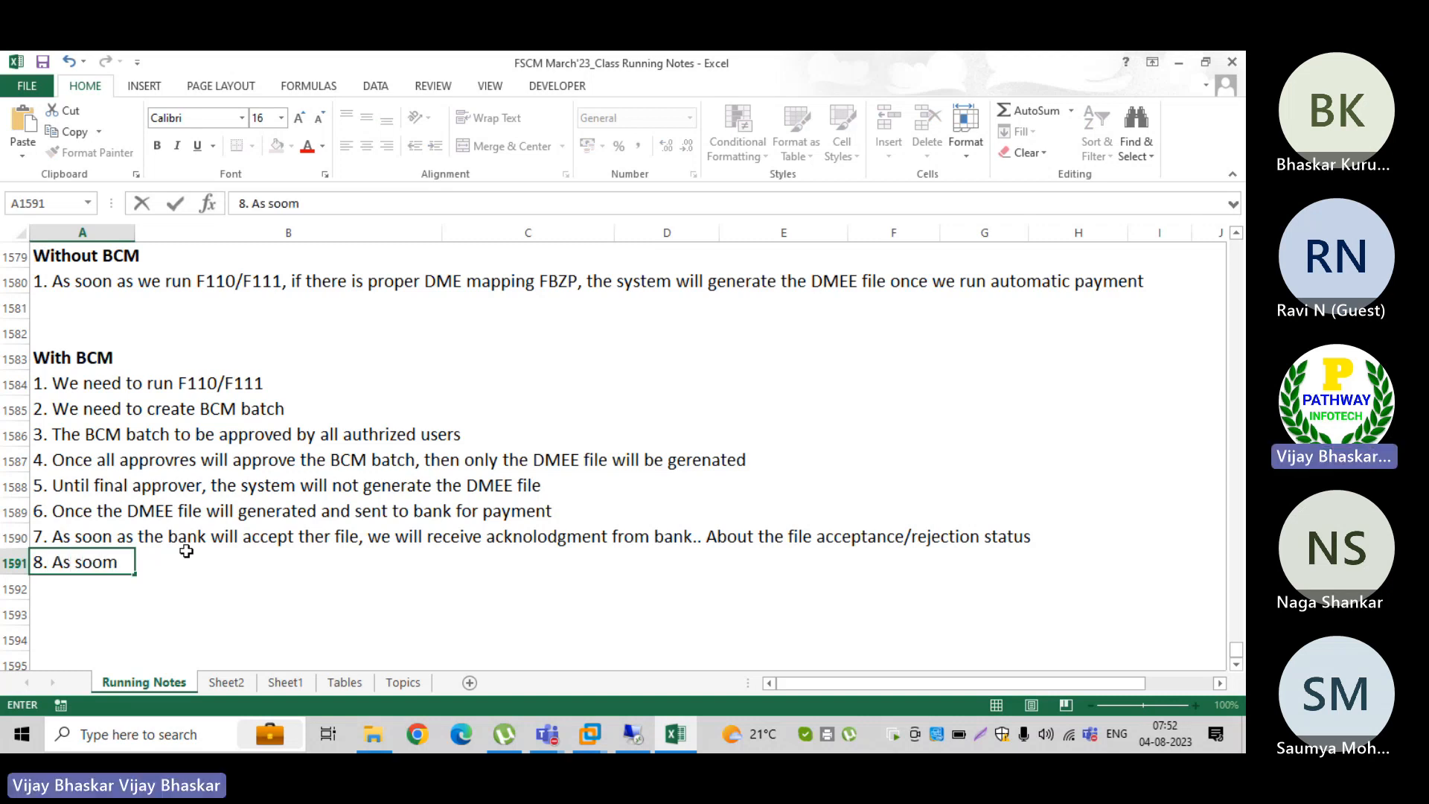
key(BackSpace)
text(n as )
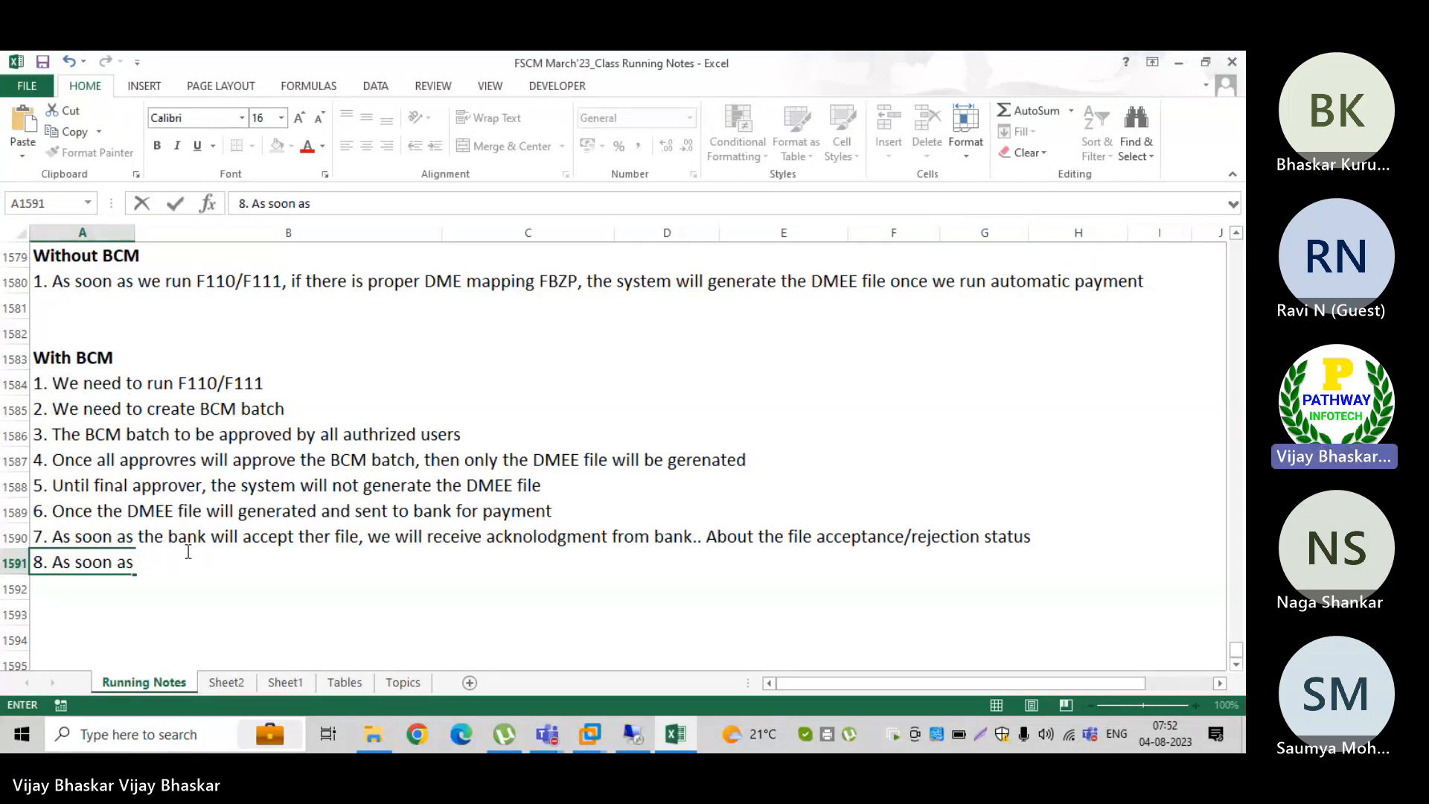
text(we recive the)
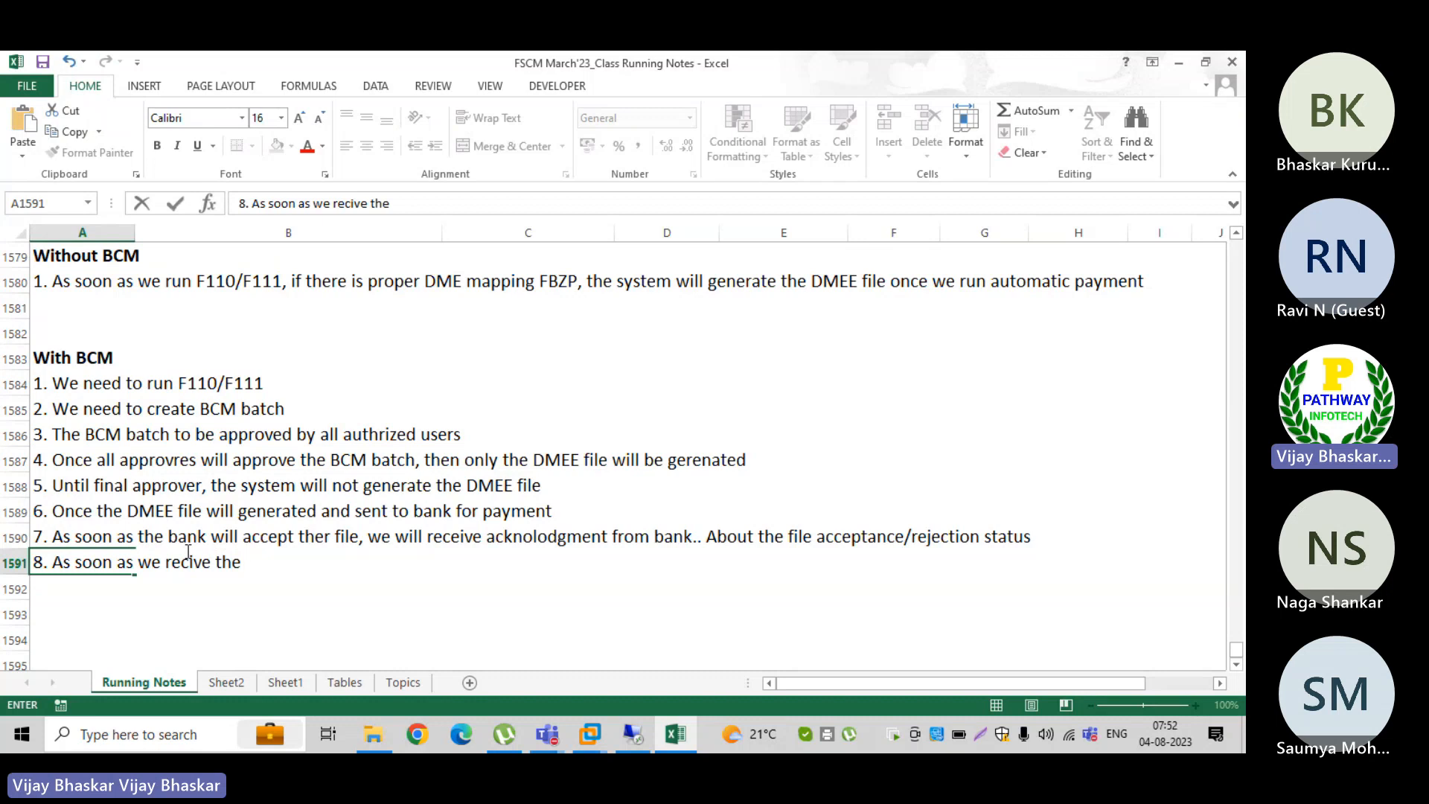
text(staus mee)
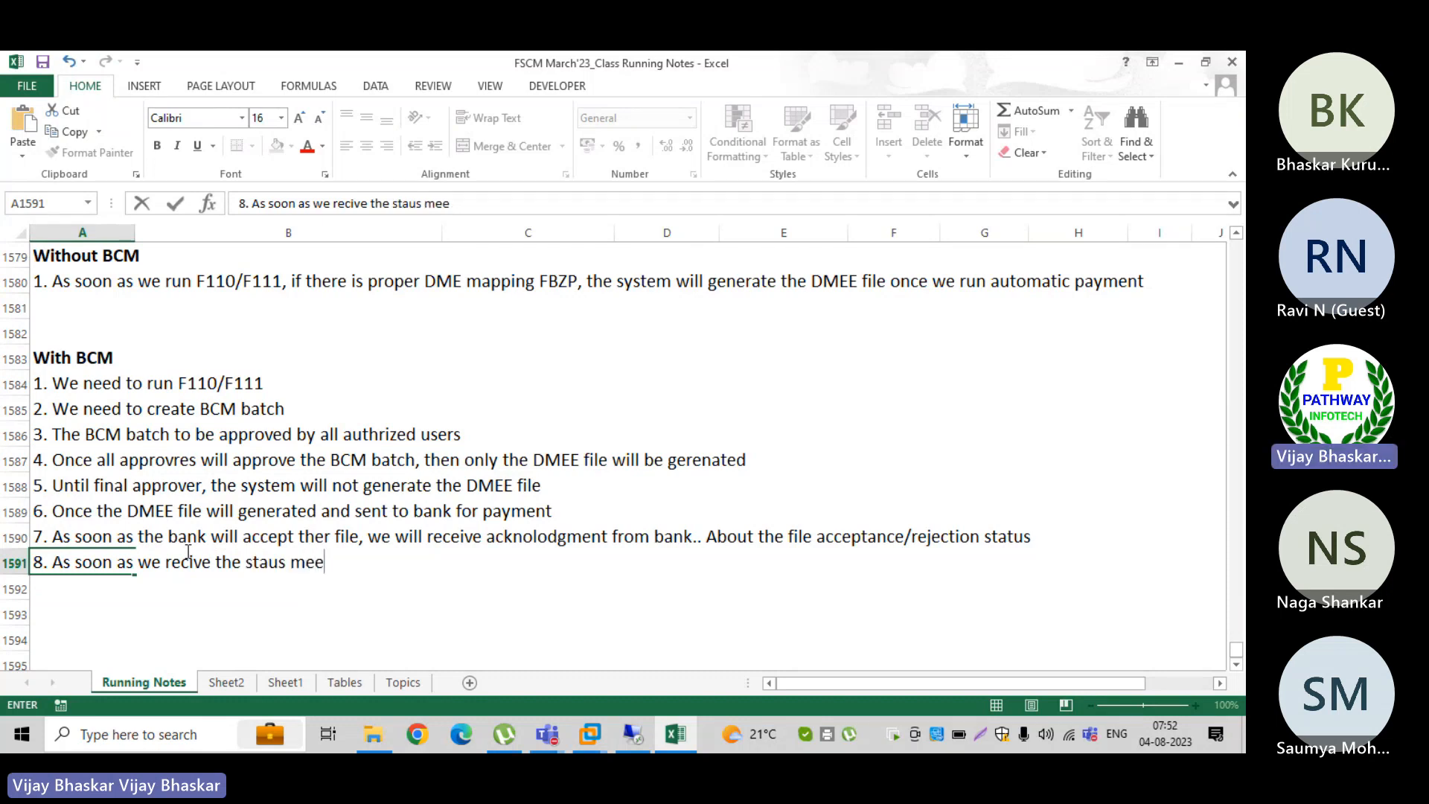
key(BackSpace)
text(ssages)
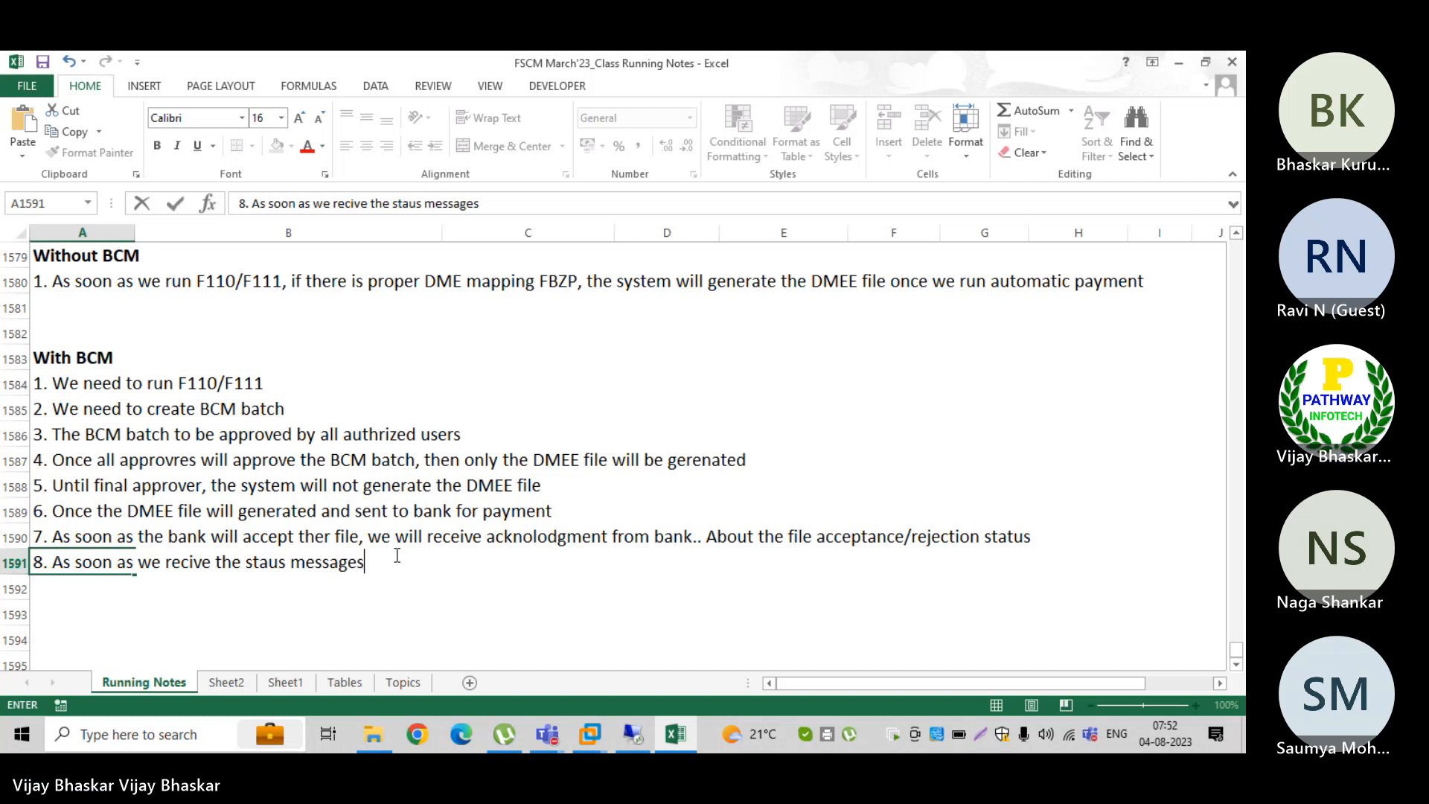
text( from bank,)
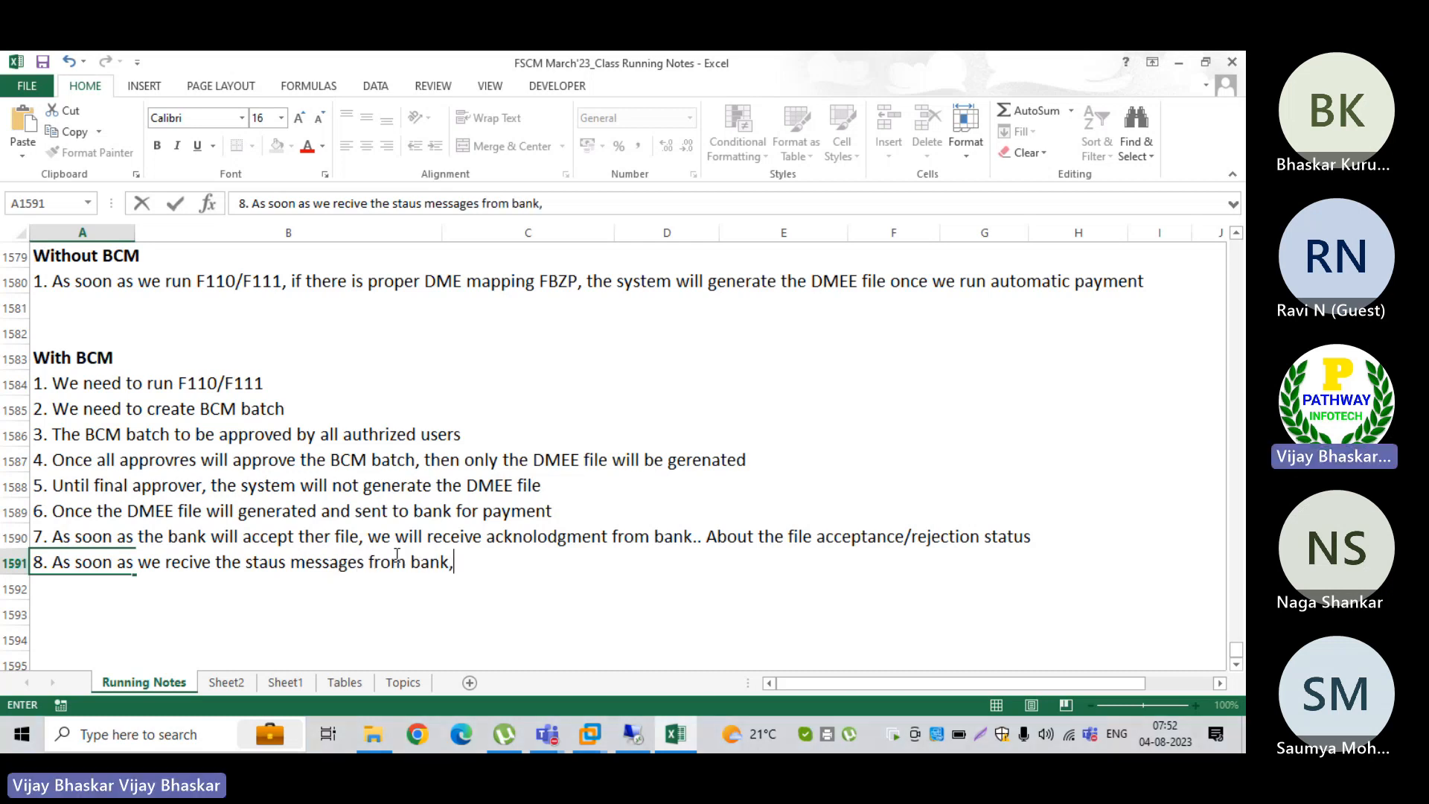
text( we wi;)
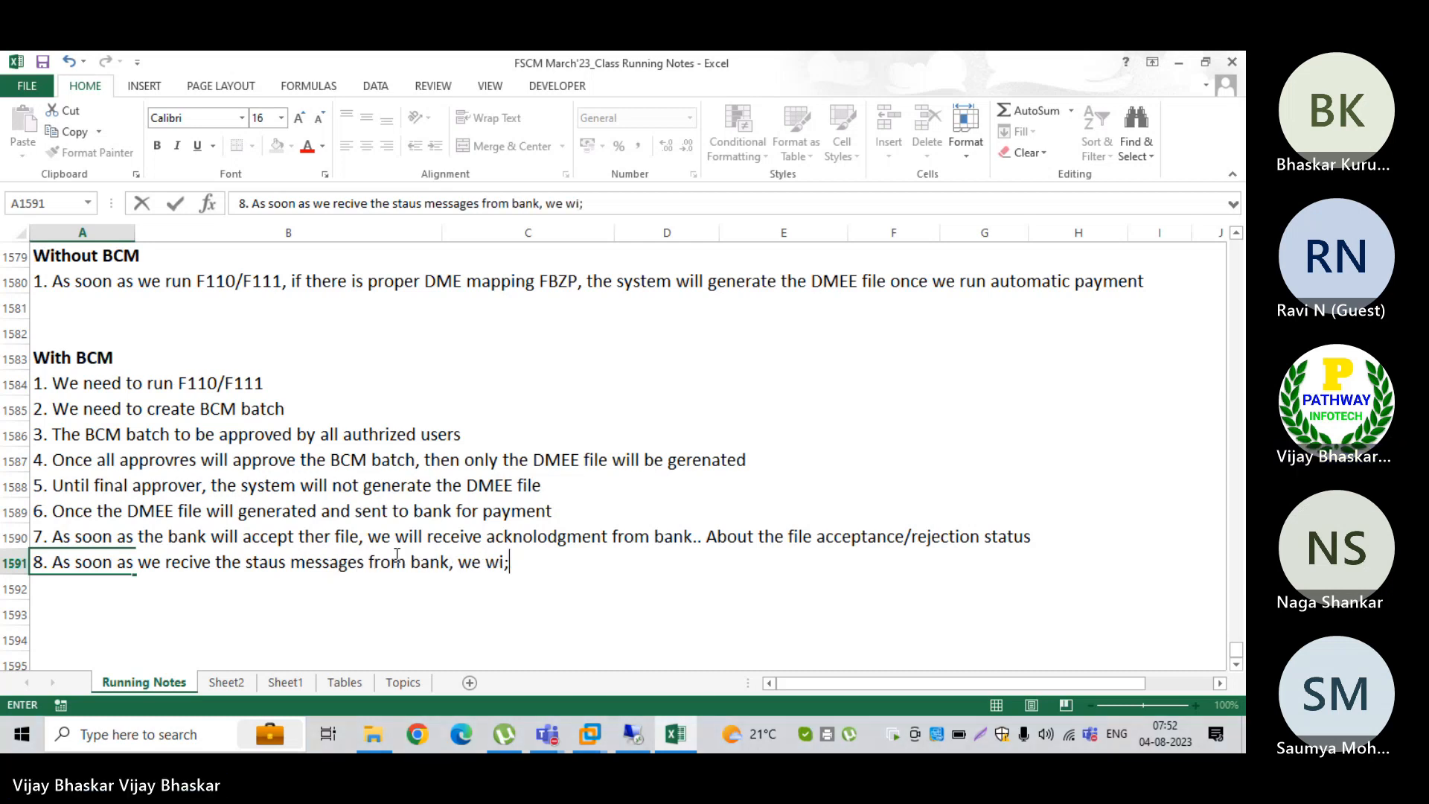
Step: Complete point 8 in A1591 with "we the BCM batch will be updated the status."
key(BackSpace)
key(BackSpace)
text(the )
text(ban)
key(BackSpace)
key(BackSpace)
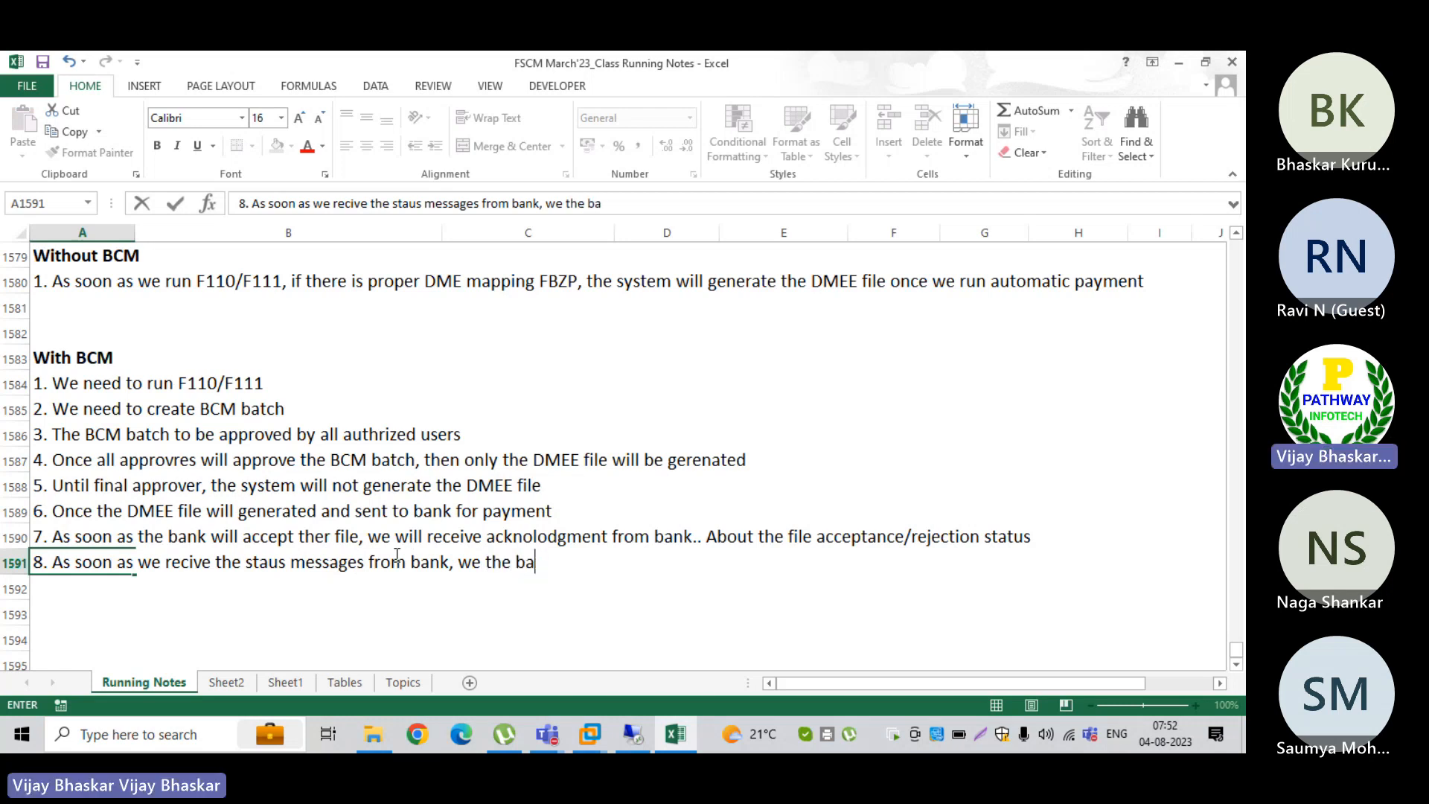
key(BackSpace)
text(BCM)
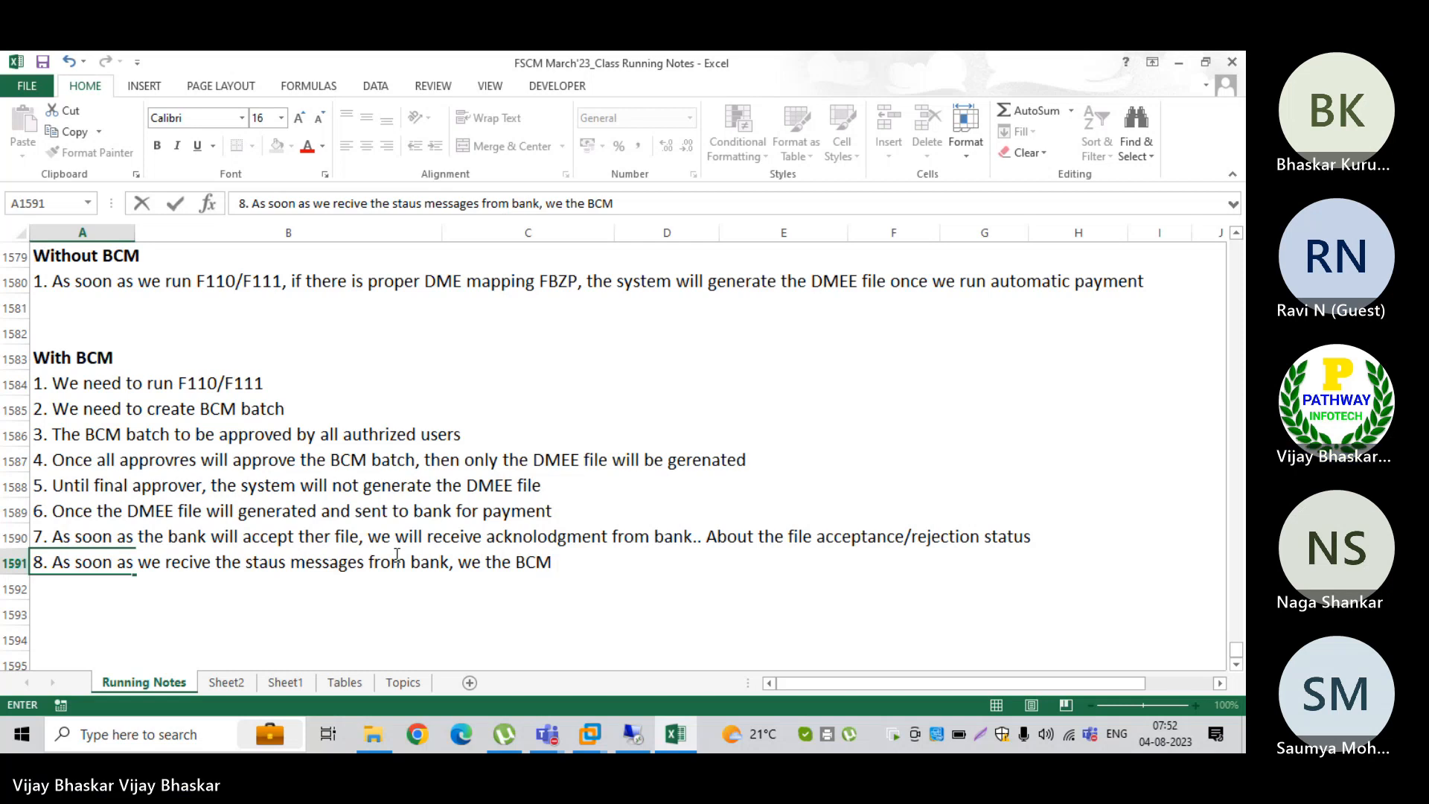
text( batch wi)
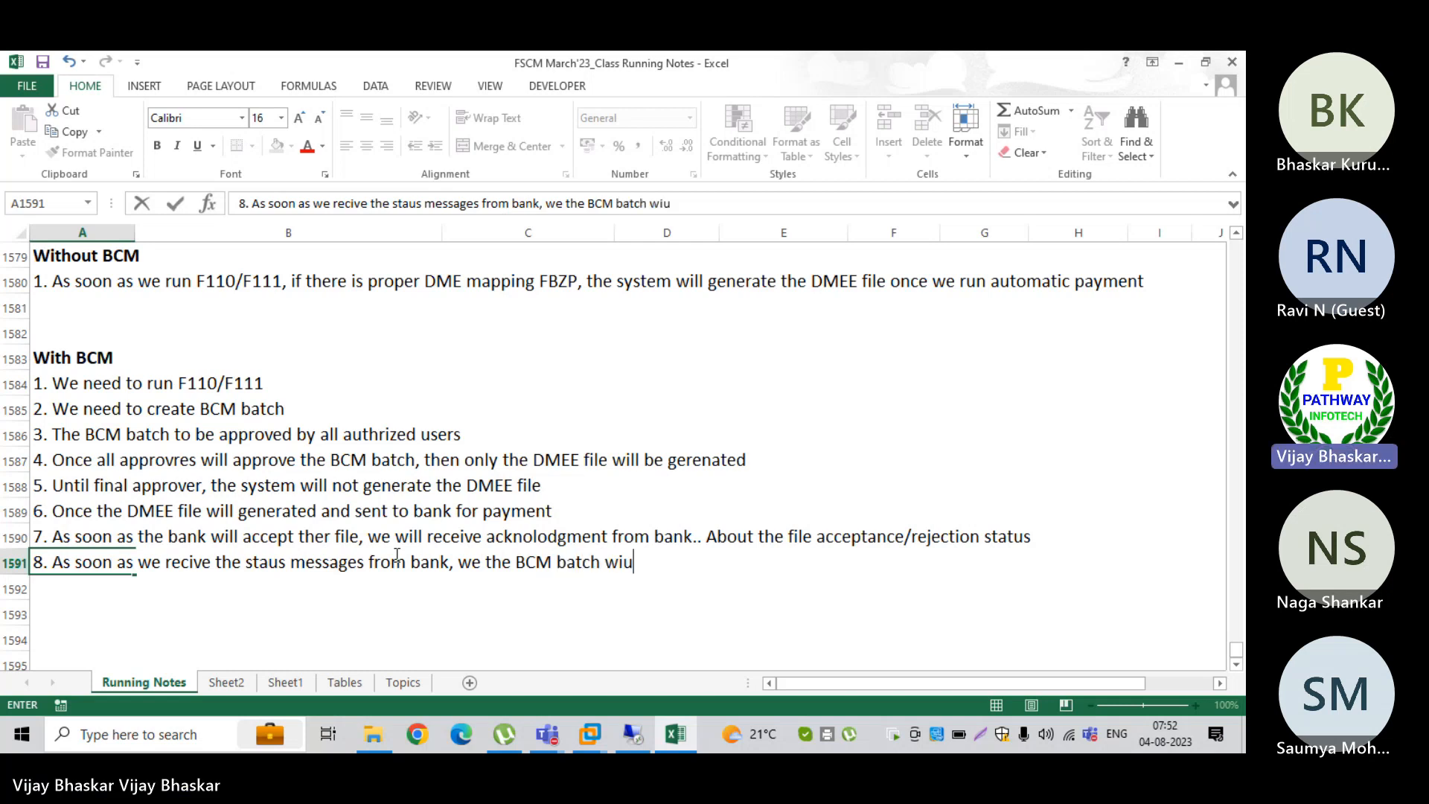
text(ll )
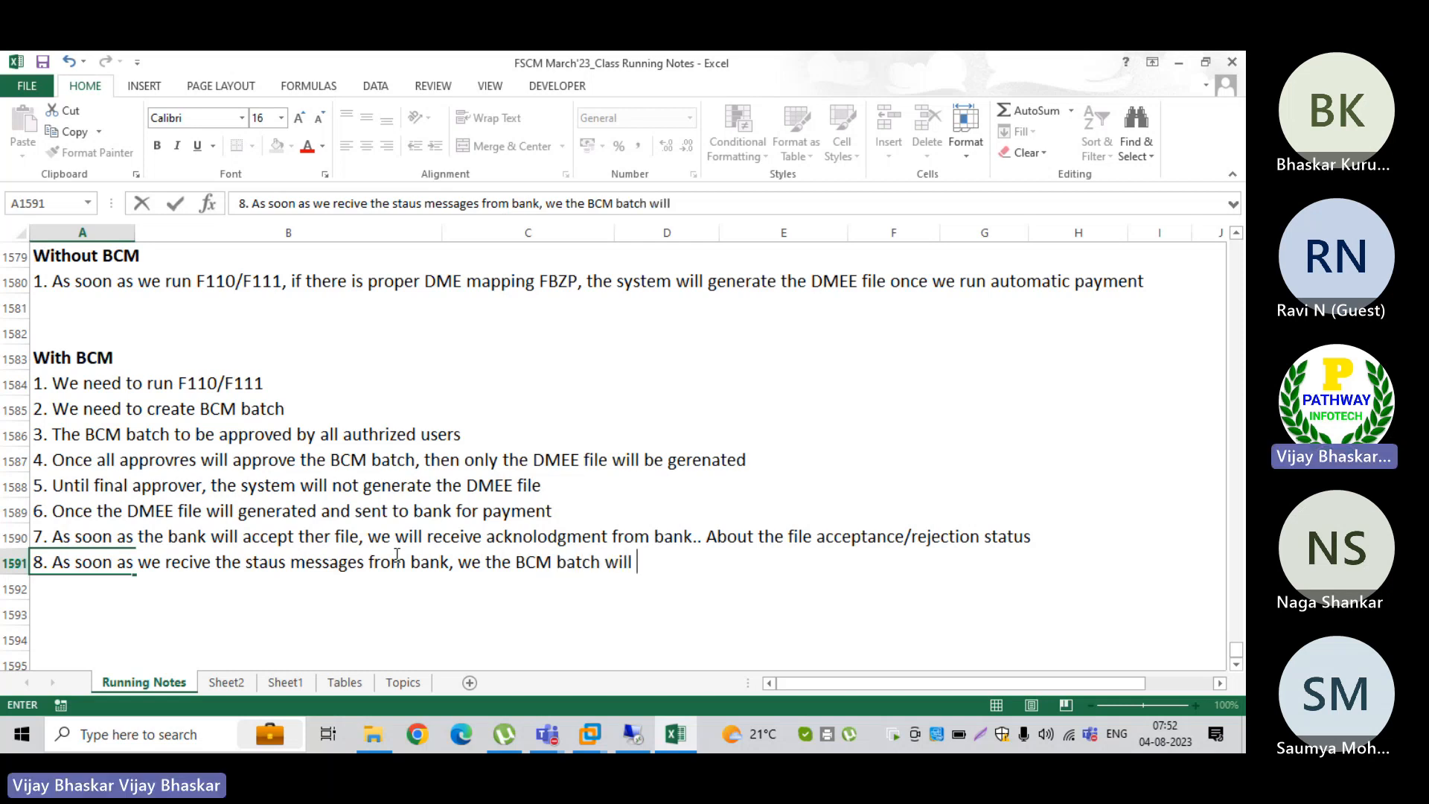
text(be upd)
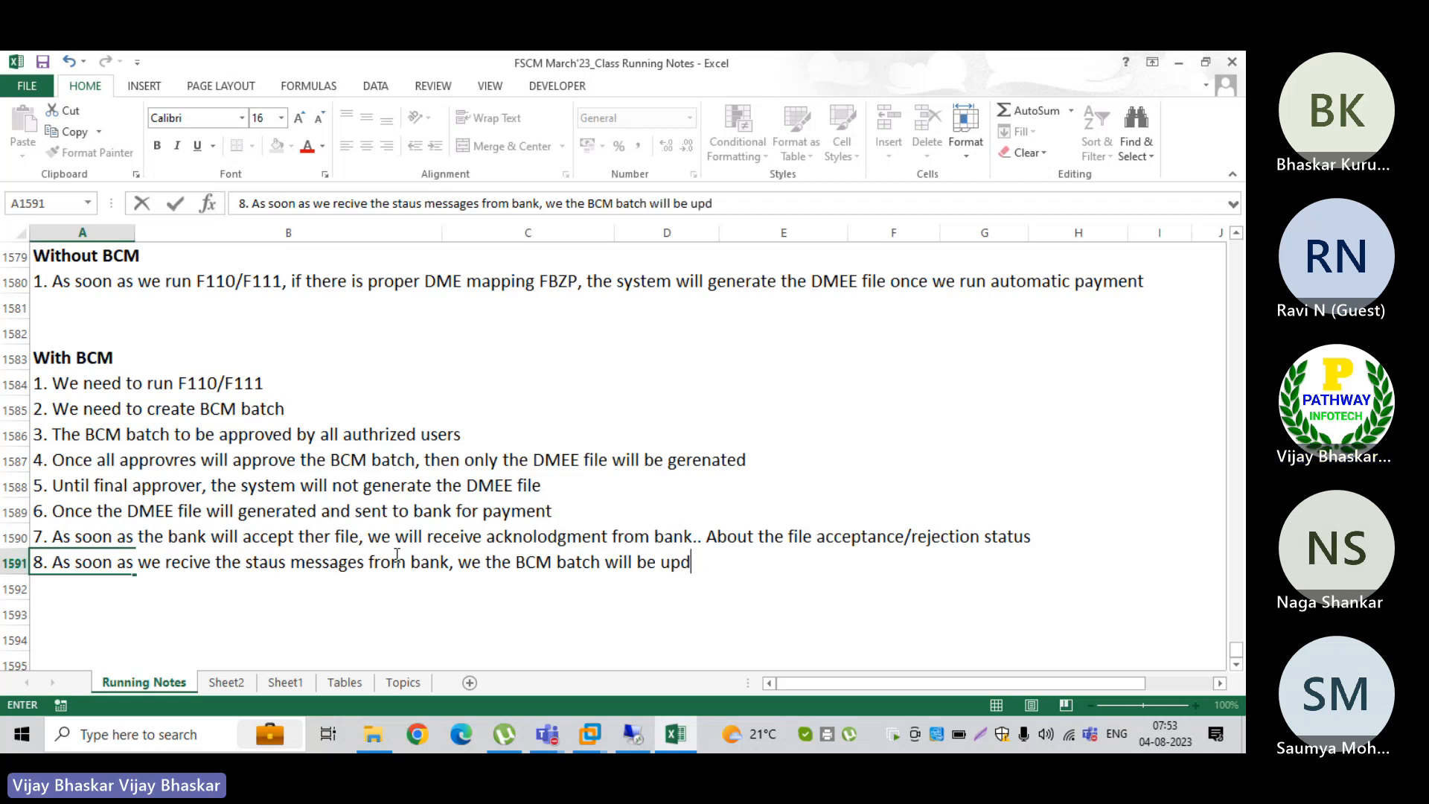
text(ated the )
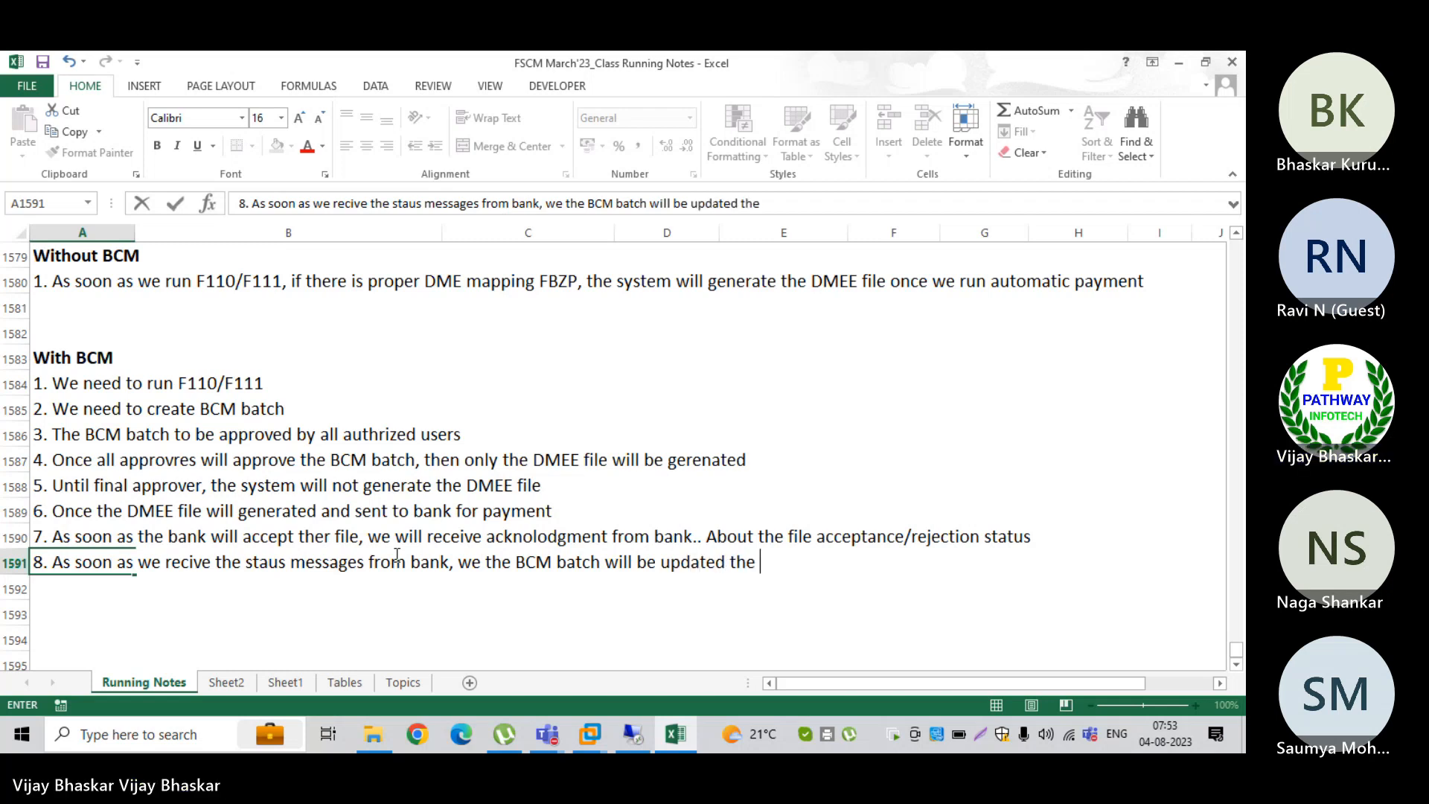
text(status)
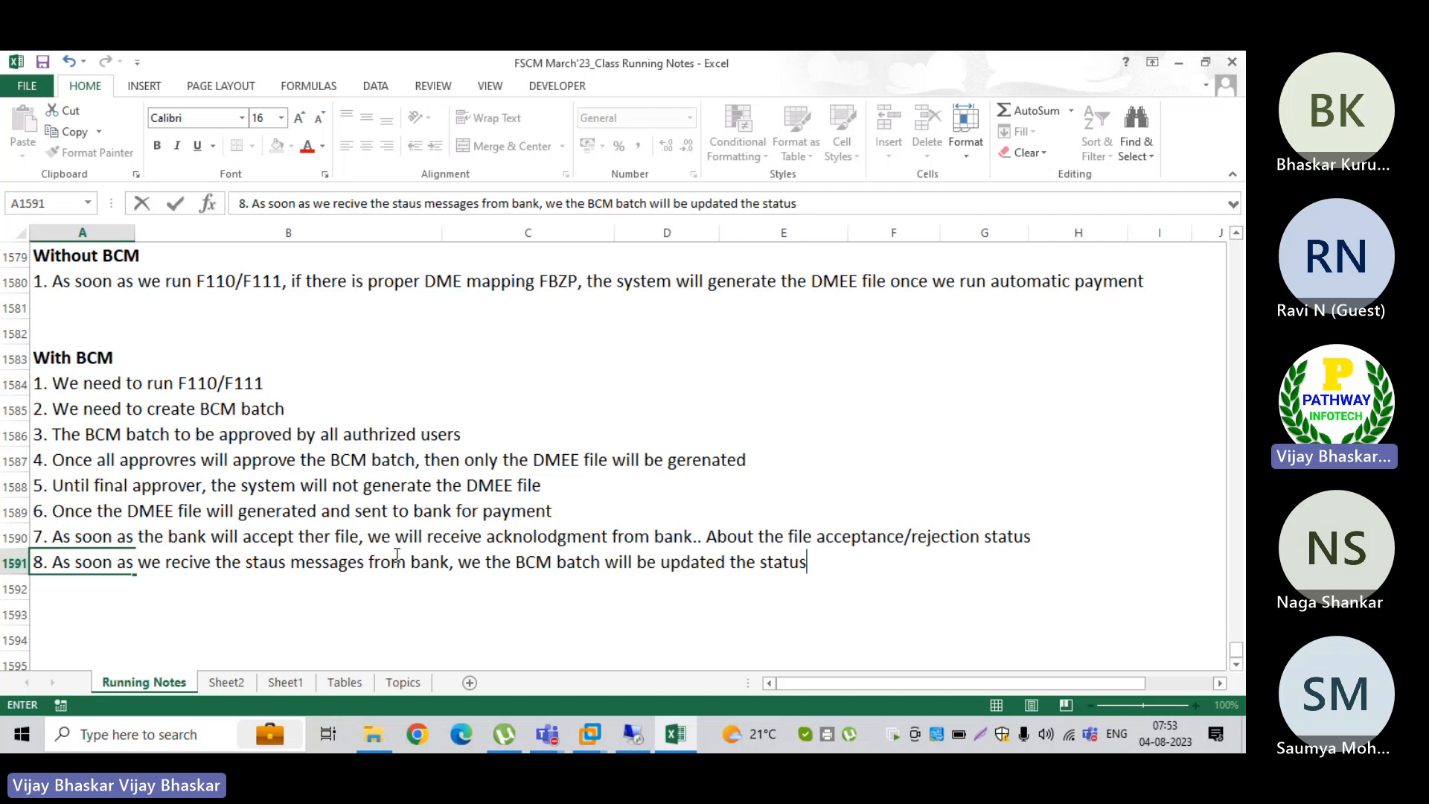
text(.)
key(Return)
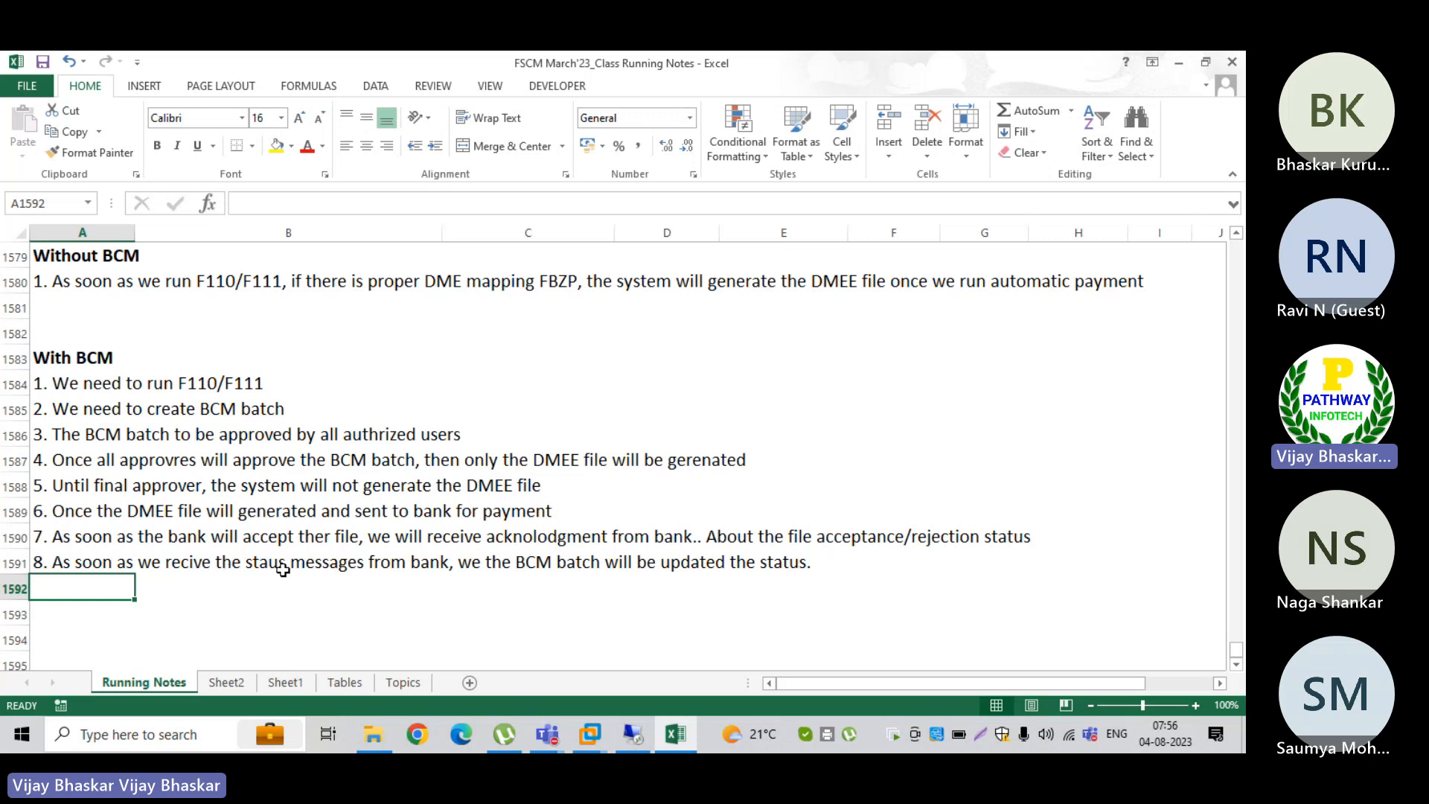
Step: Switch to the SAP session and run the Batch and payment monitor (BNK_MONI) without any selection criteria
click(632, 736)
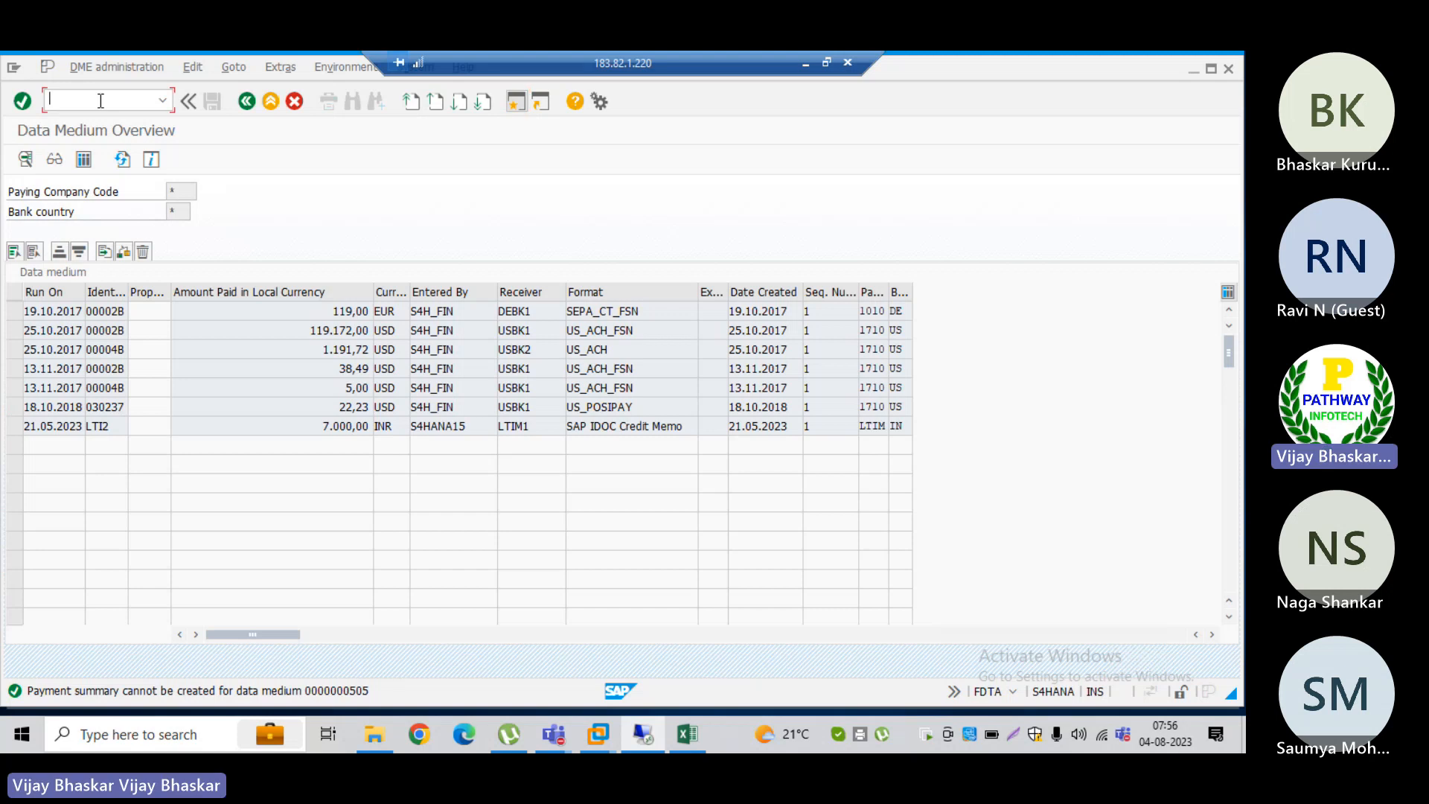
text(/nbnk_mo)
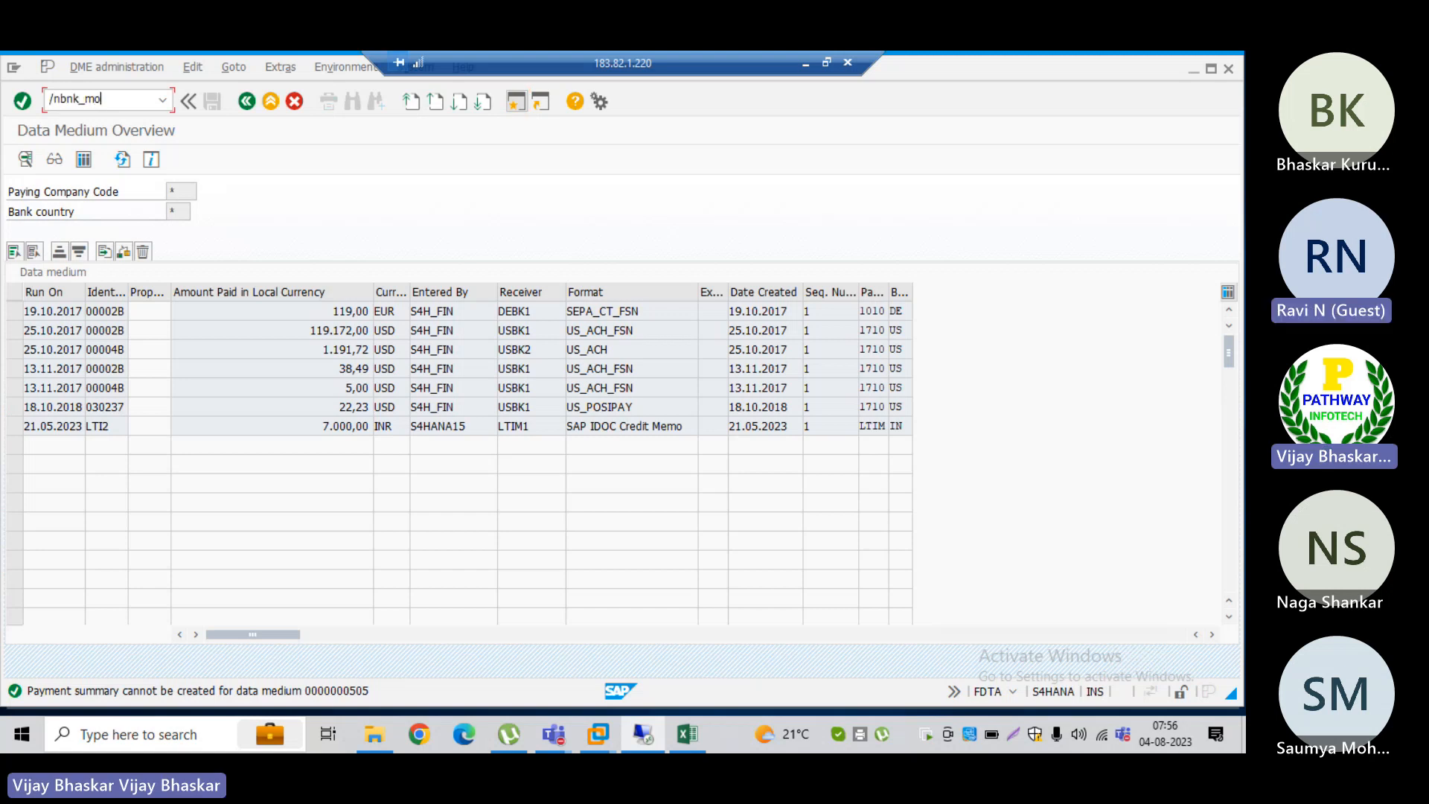
text(ni)
key(Return)
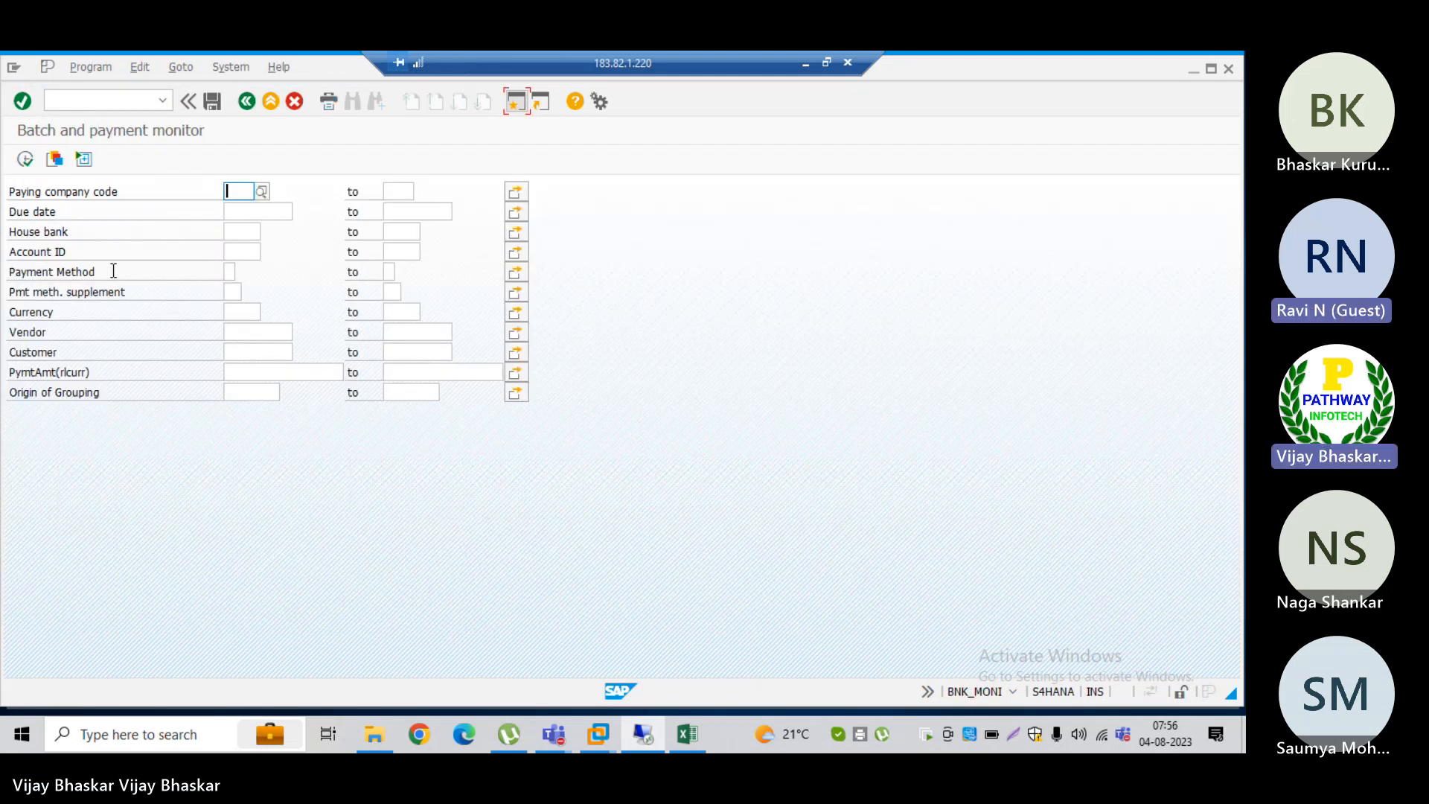
click(24, 159)
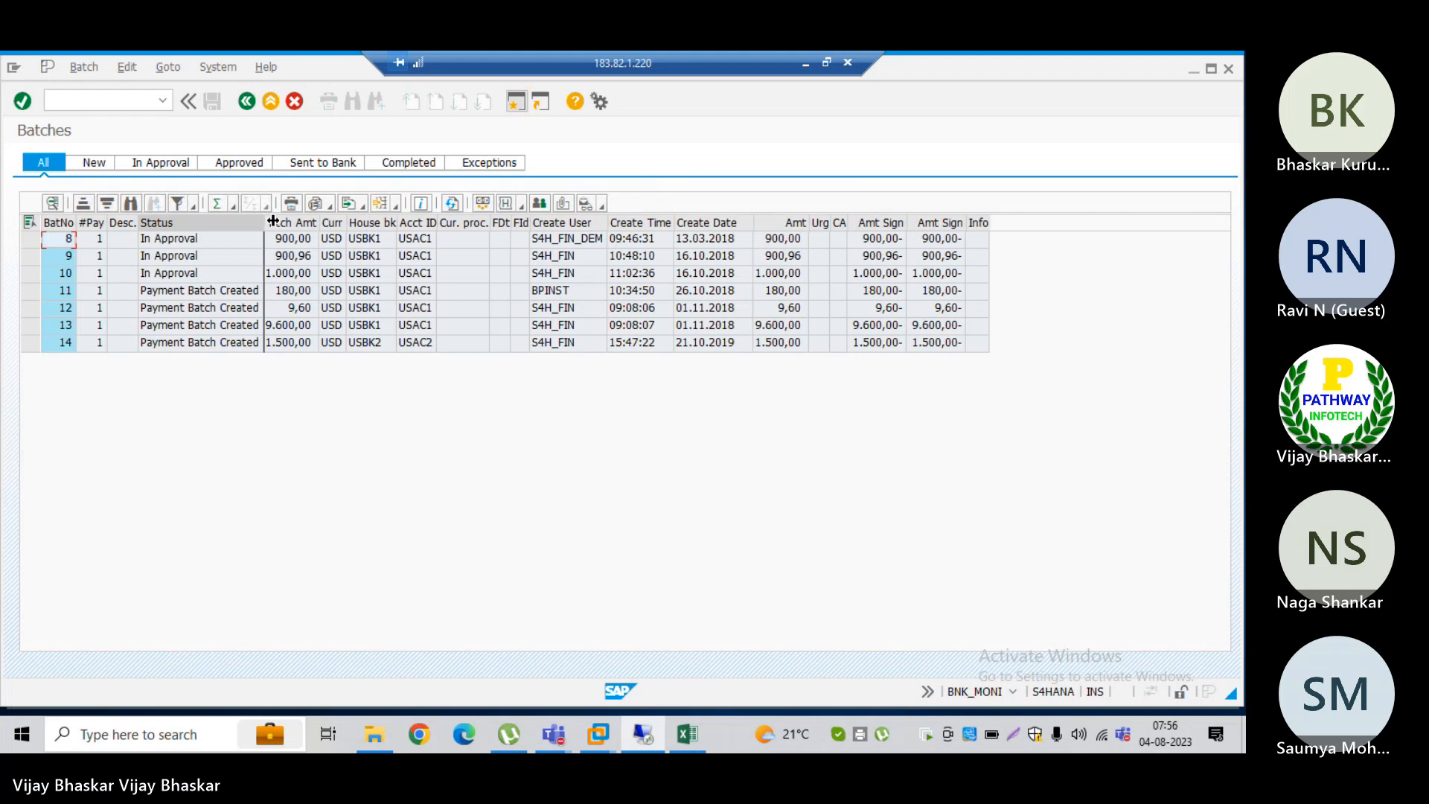
Step: Widen the Status column of the batch list and examine the statuses of batches 10 and 11
drag(264, 221, 309, 221)
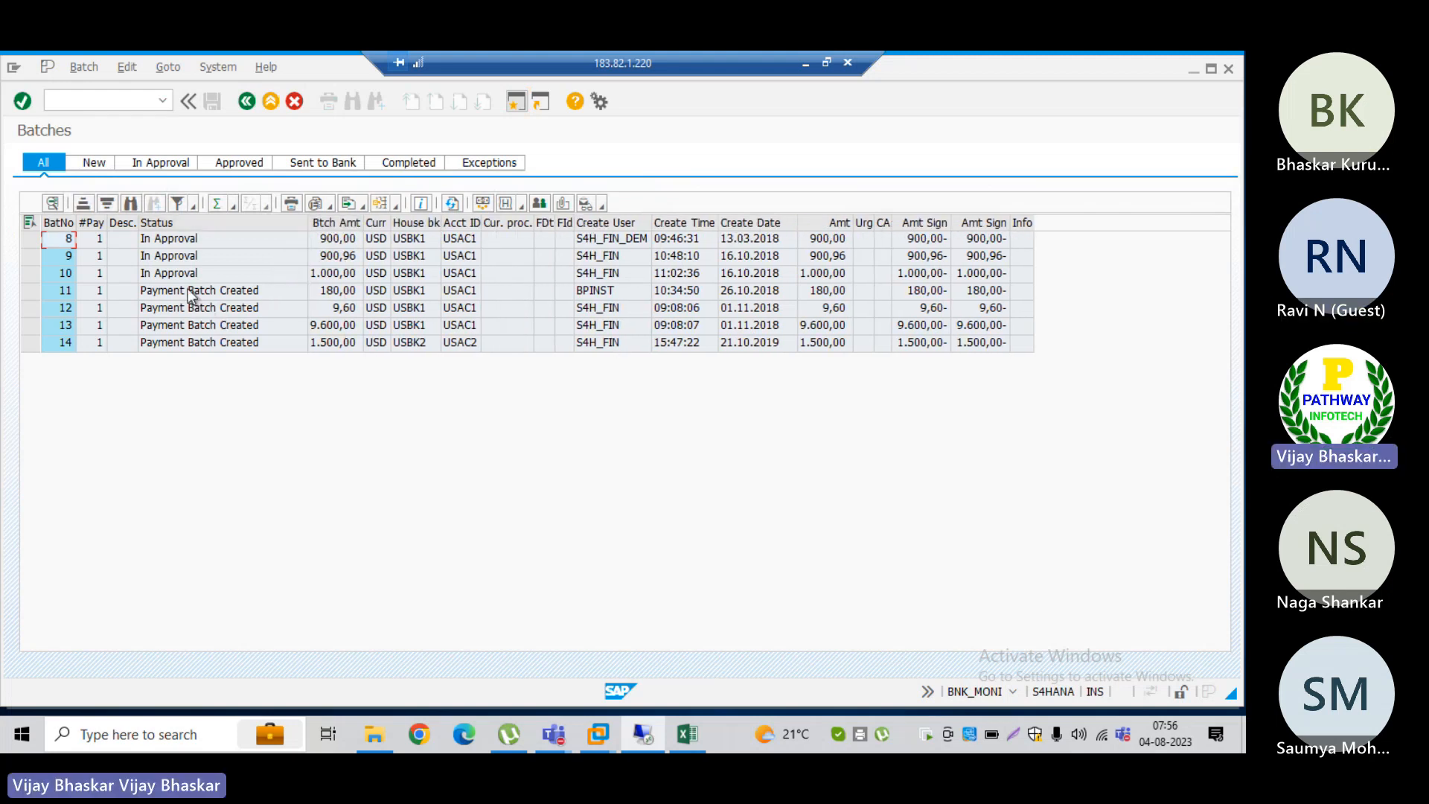
click(189, 292)
click(177, 277)
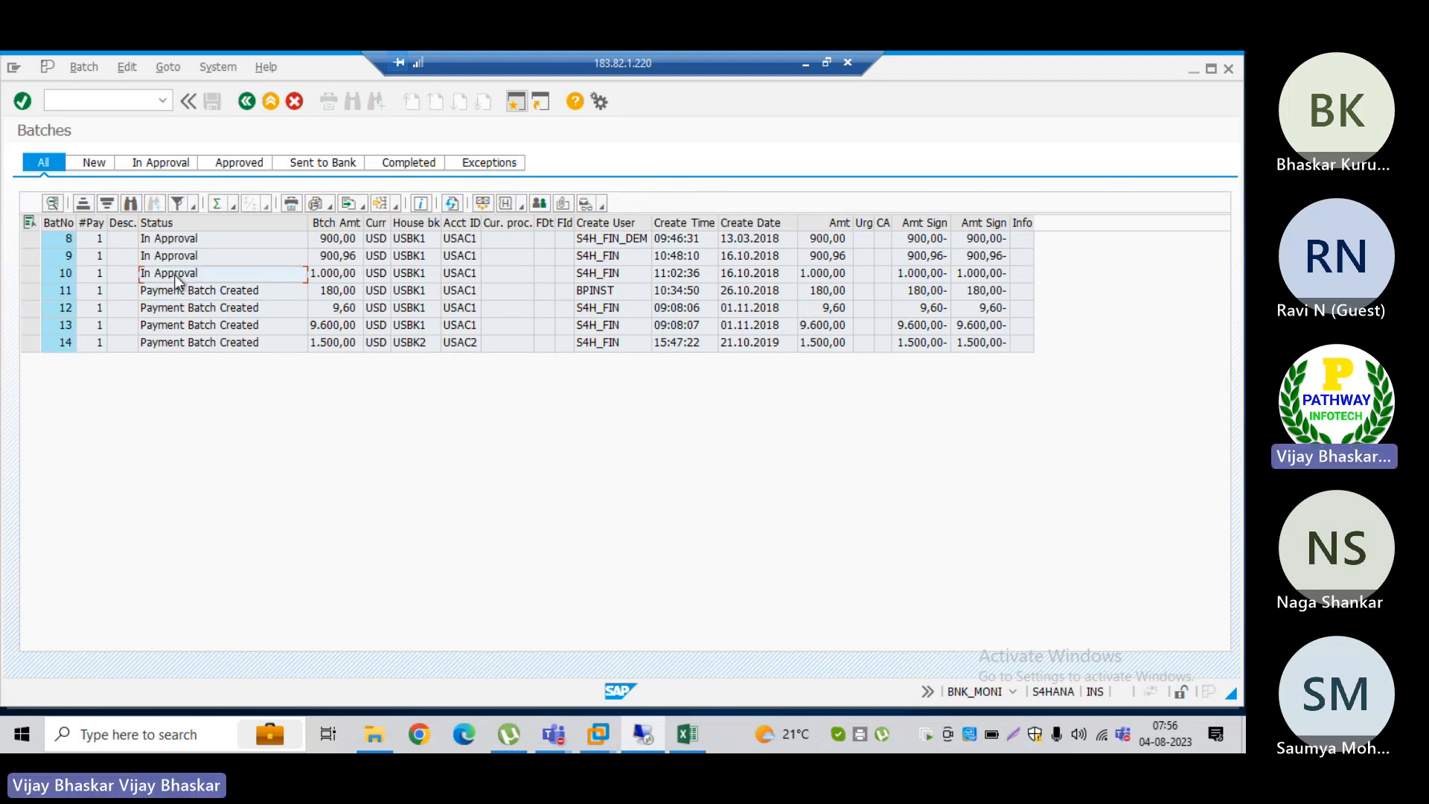
click(178, 292)
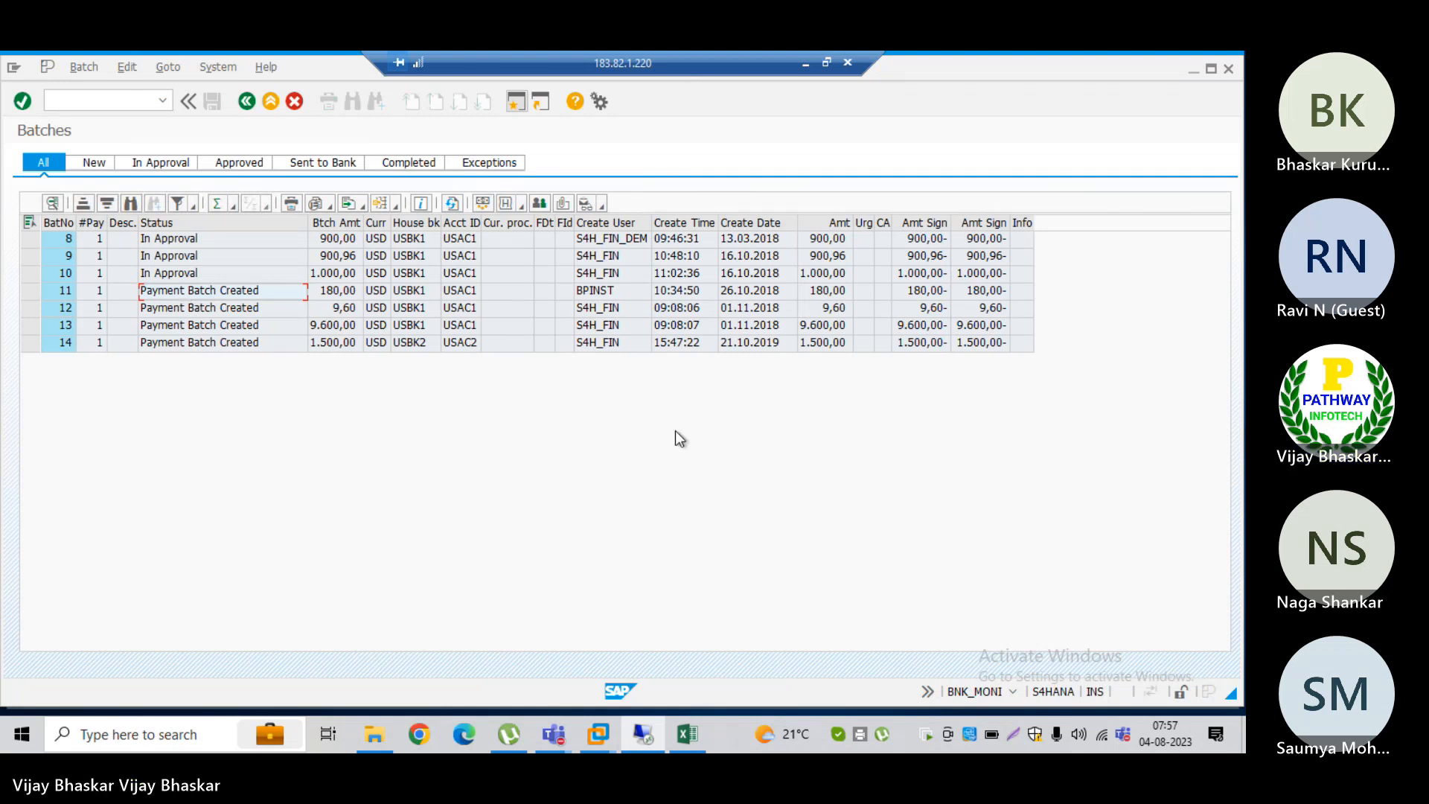
Step: Switch to the Teams meeting, briefly mute and unmute the microphone, and dismiss the recording and transcription notice
click(806, 65)
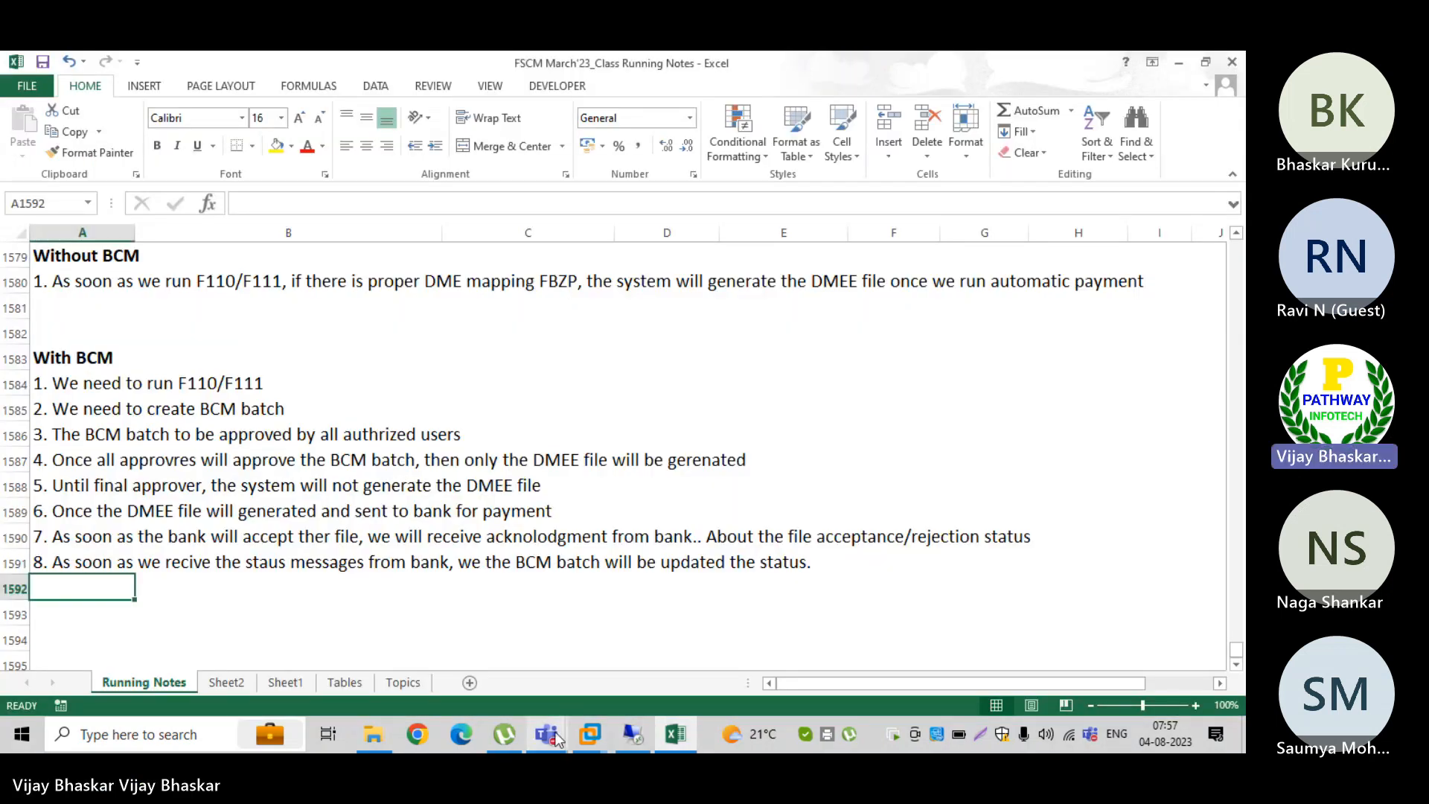
mouse_move(546, 735)
click(569, 639)
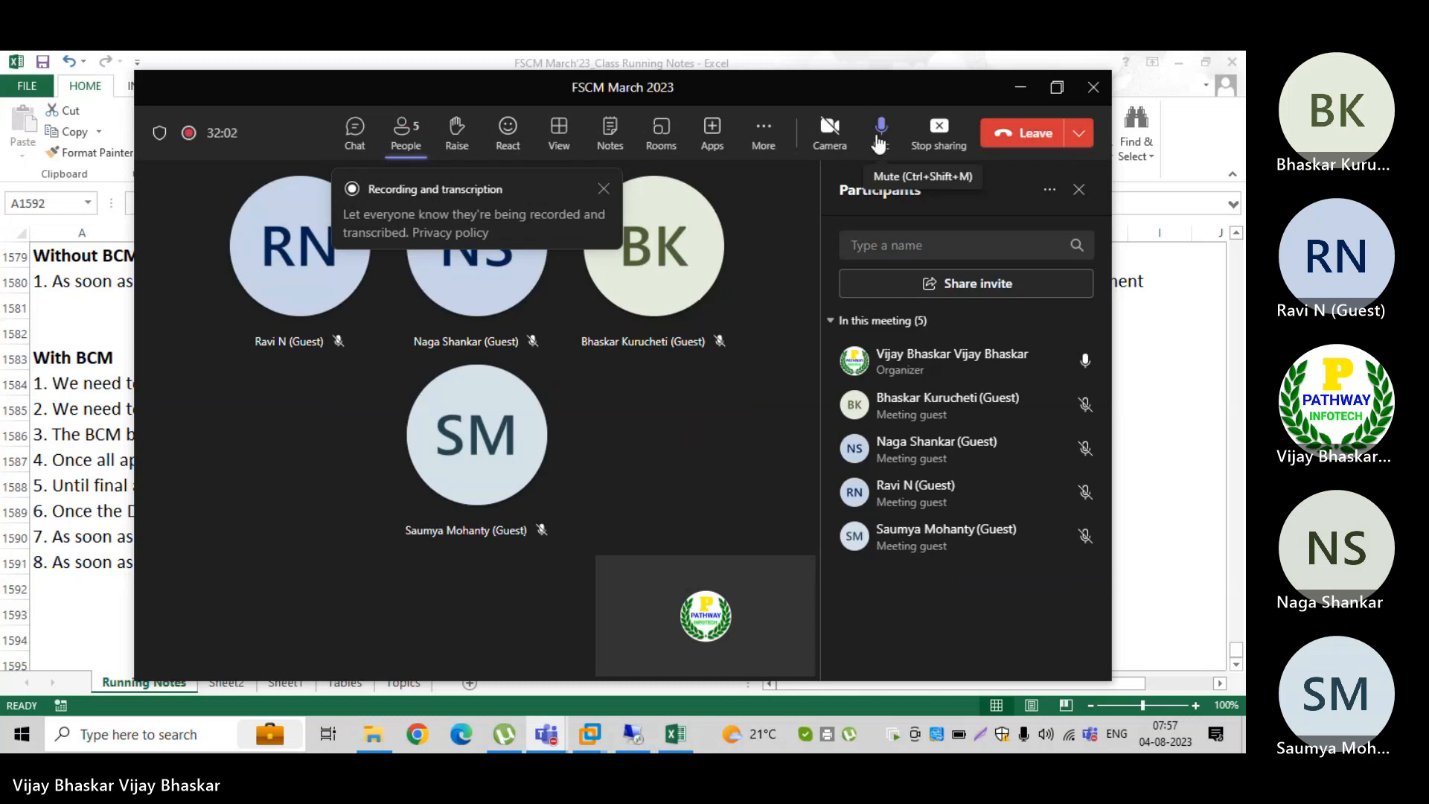
click(882, 132)
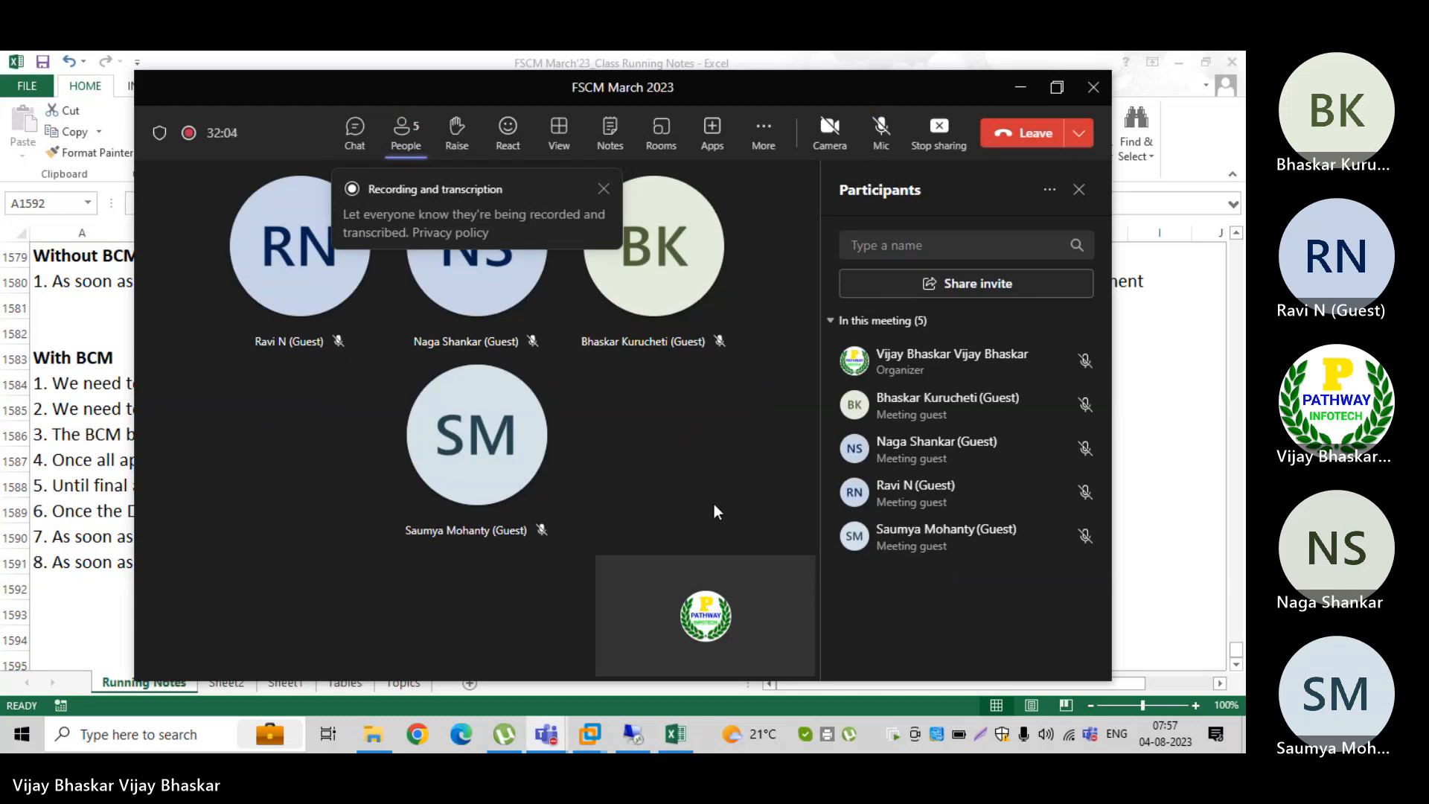
click(604, 191)
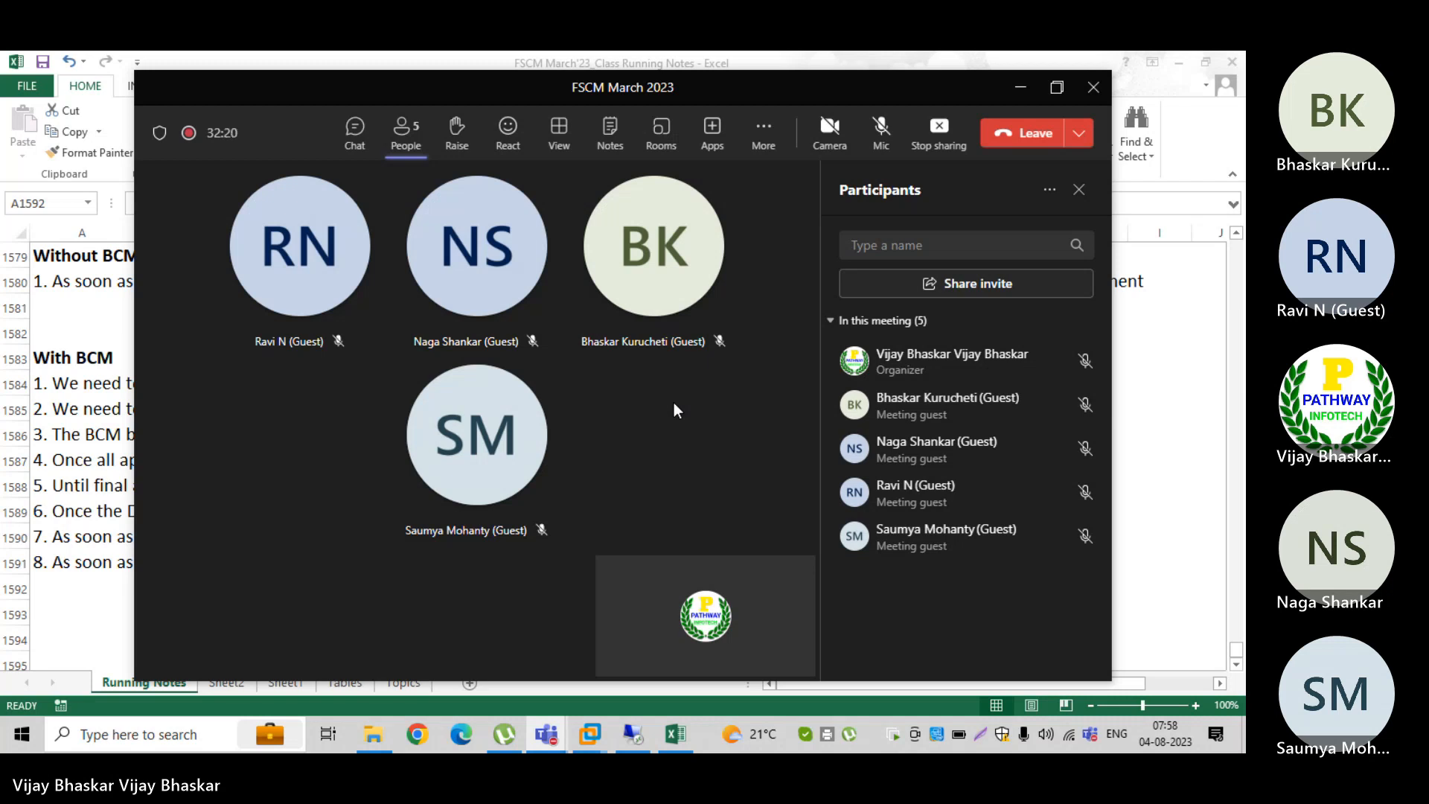
click(887, 129)
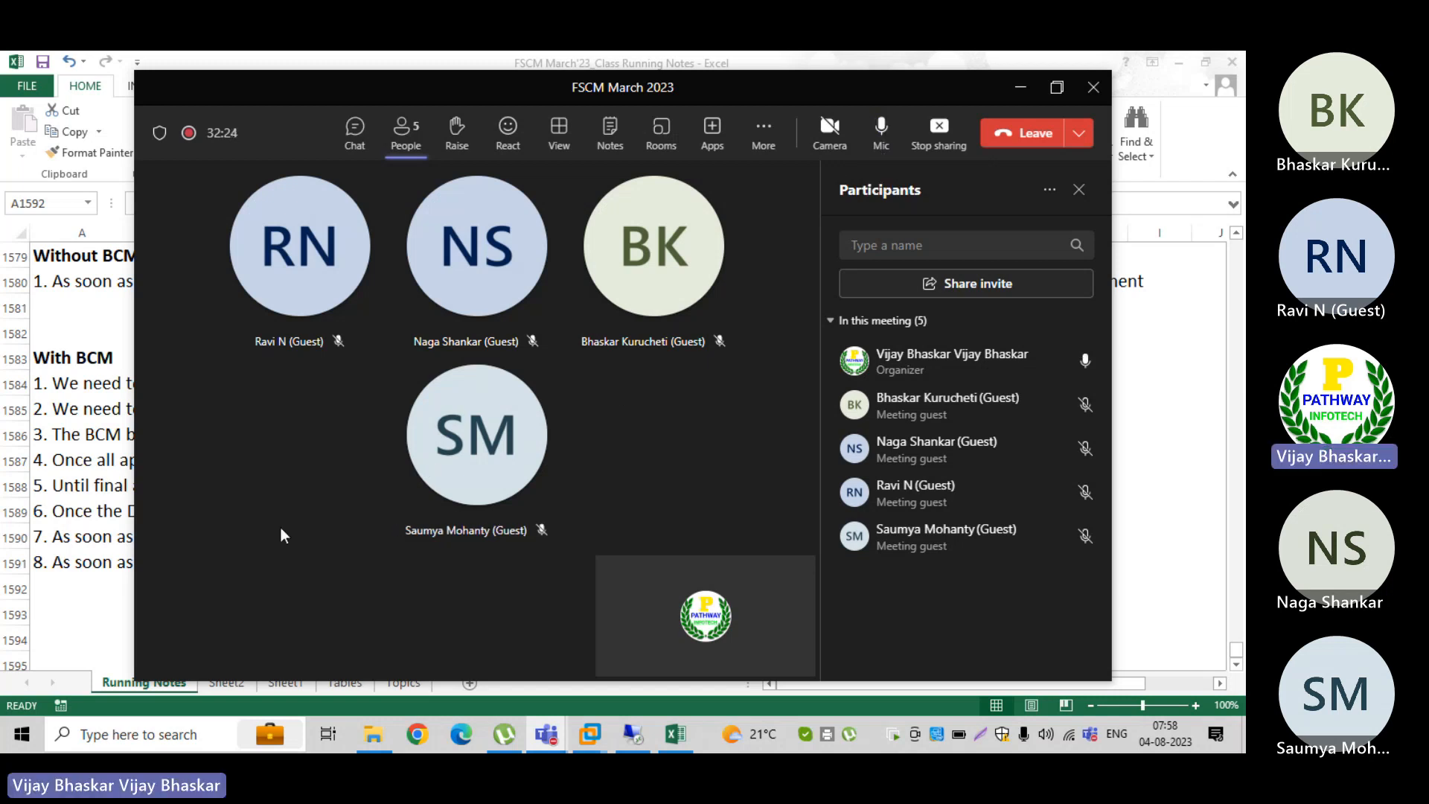
click(1022, 90)
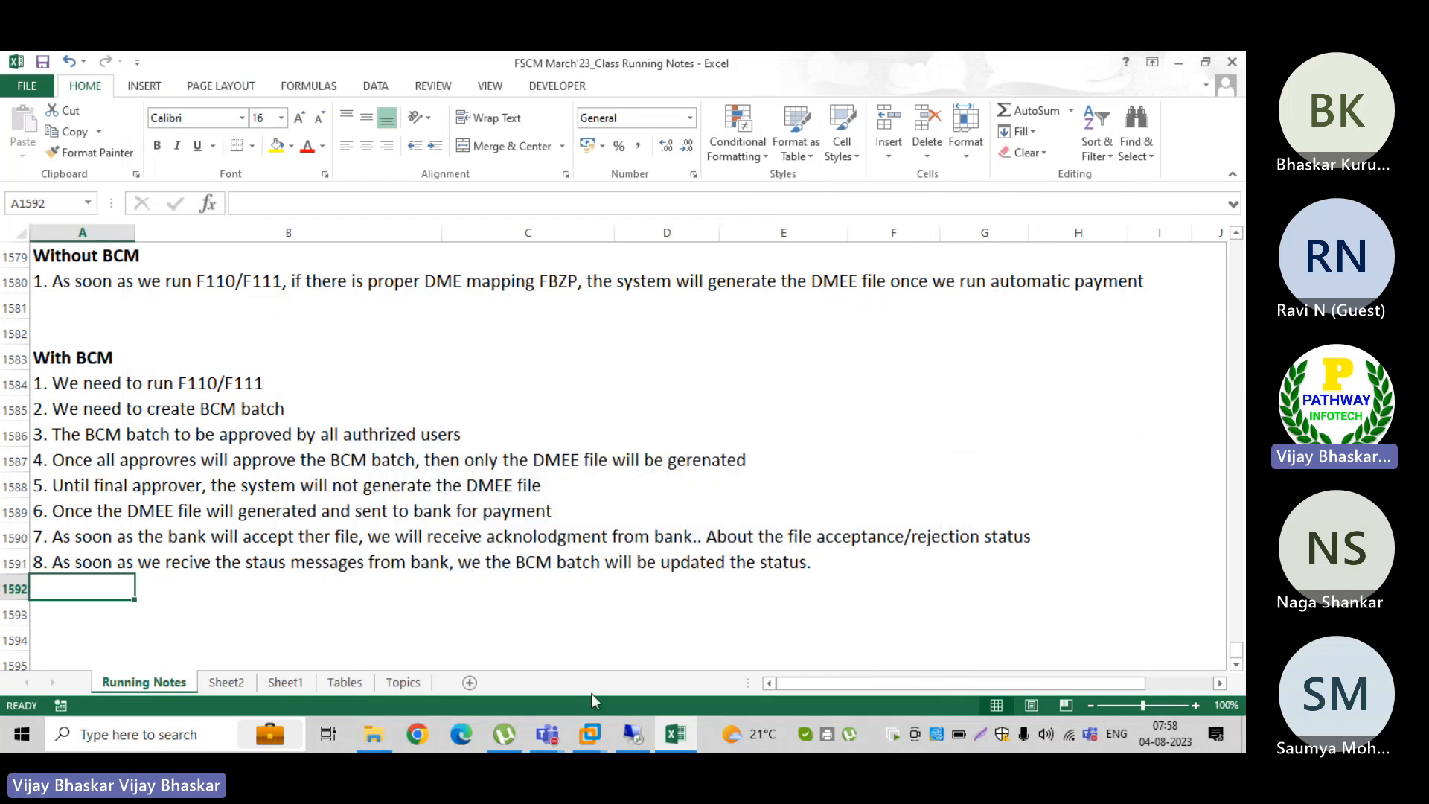
Step: Return to the SAP batch list and check the status of batch 14
click(631, 735)
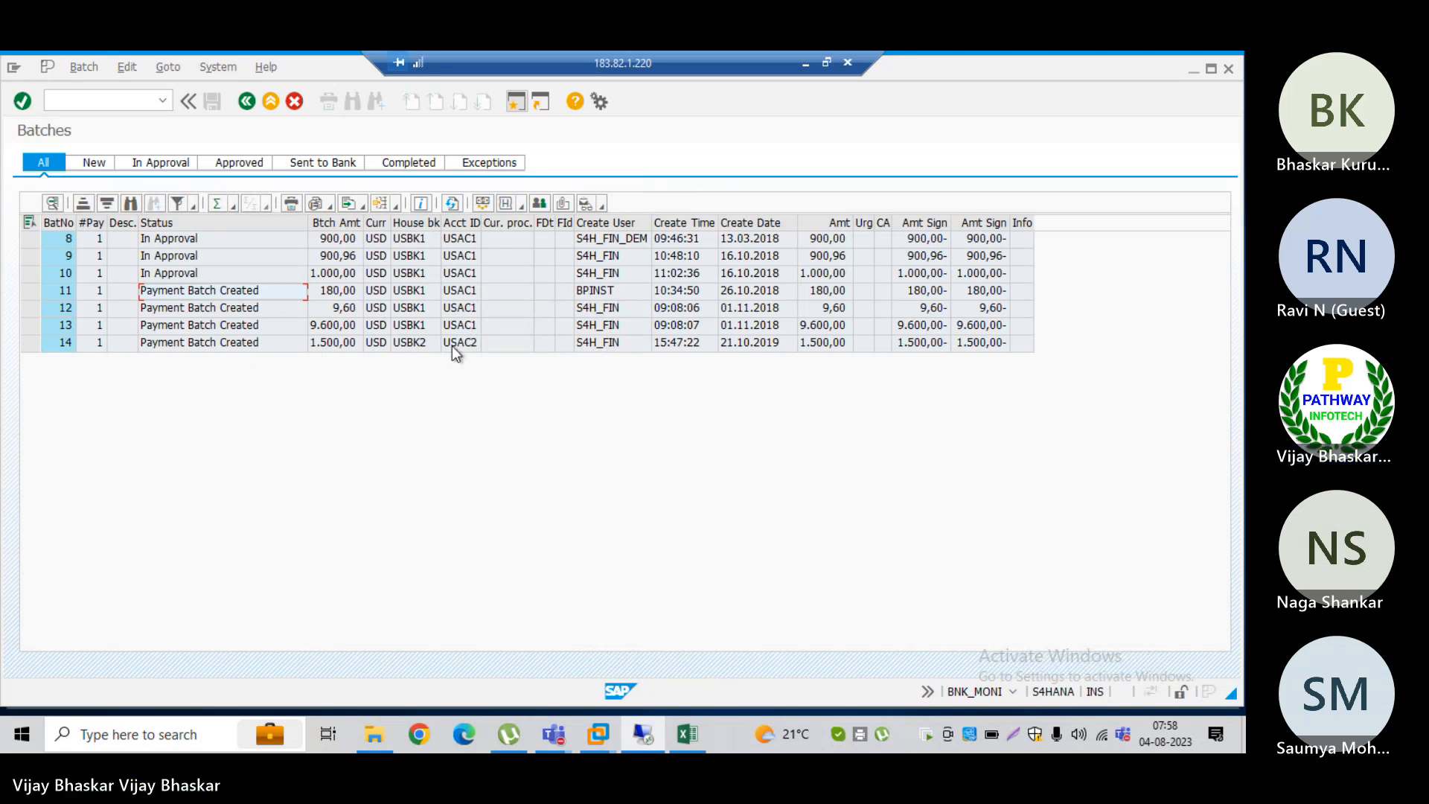
click(182, 347)
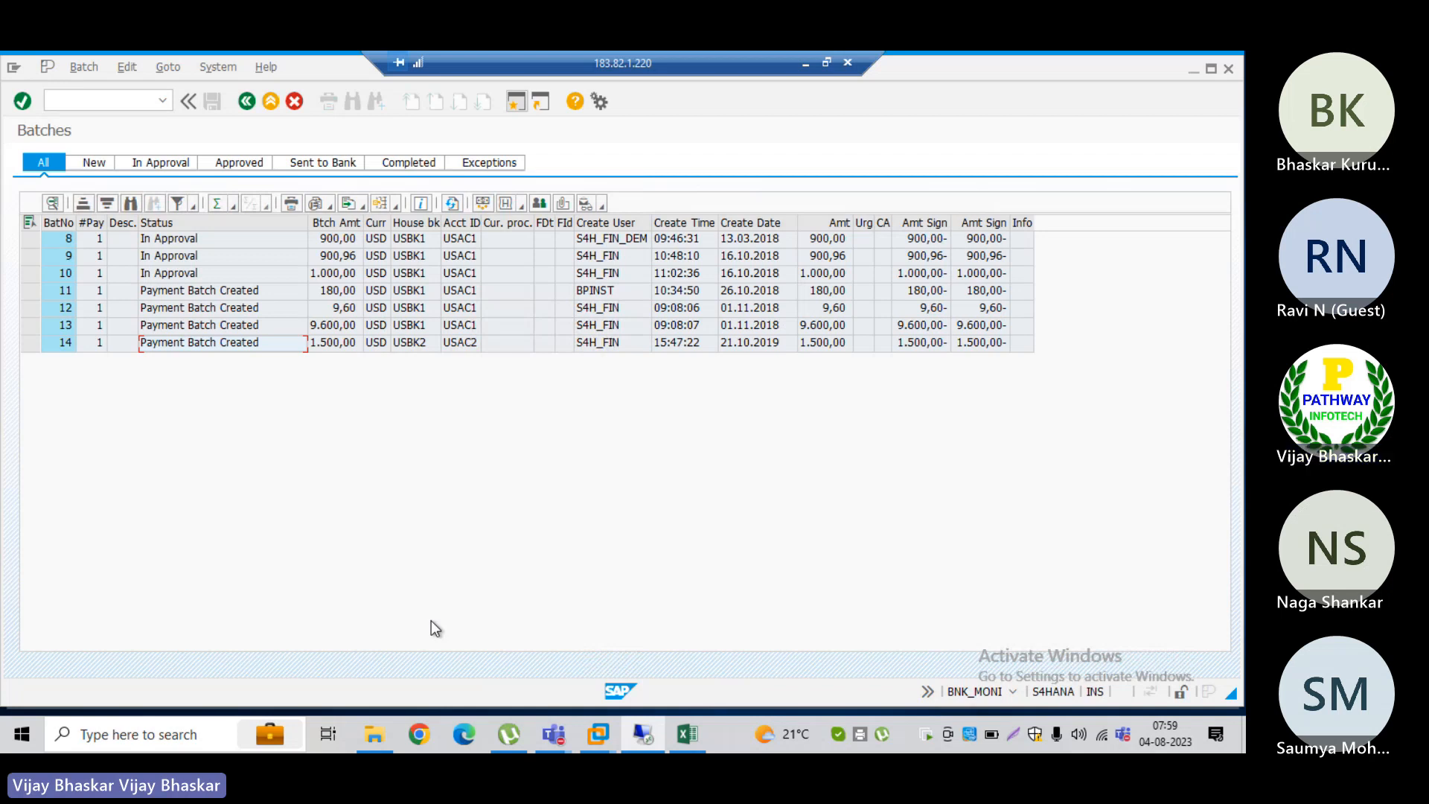
Step: Switch to the Excel notes and correct "ther" to "the" in point 7 of the With BCM list in A1590
click(692, 745)
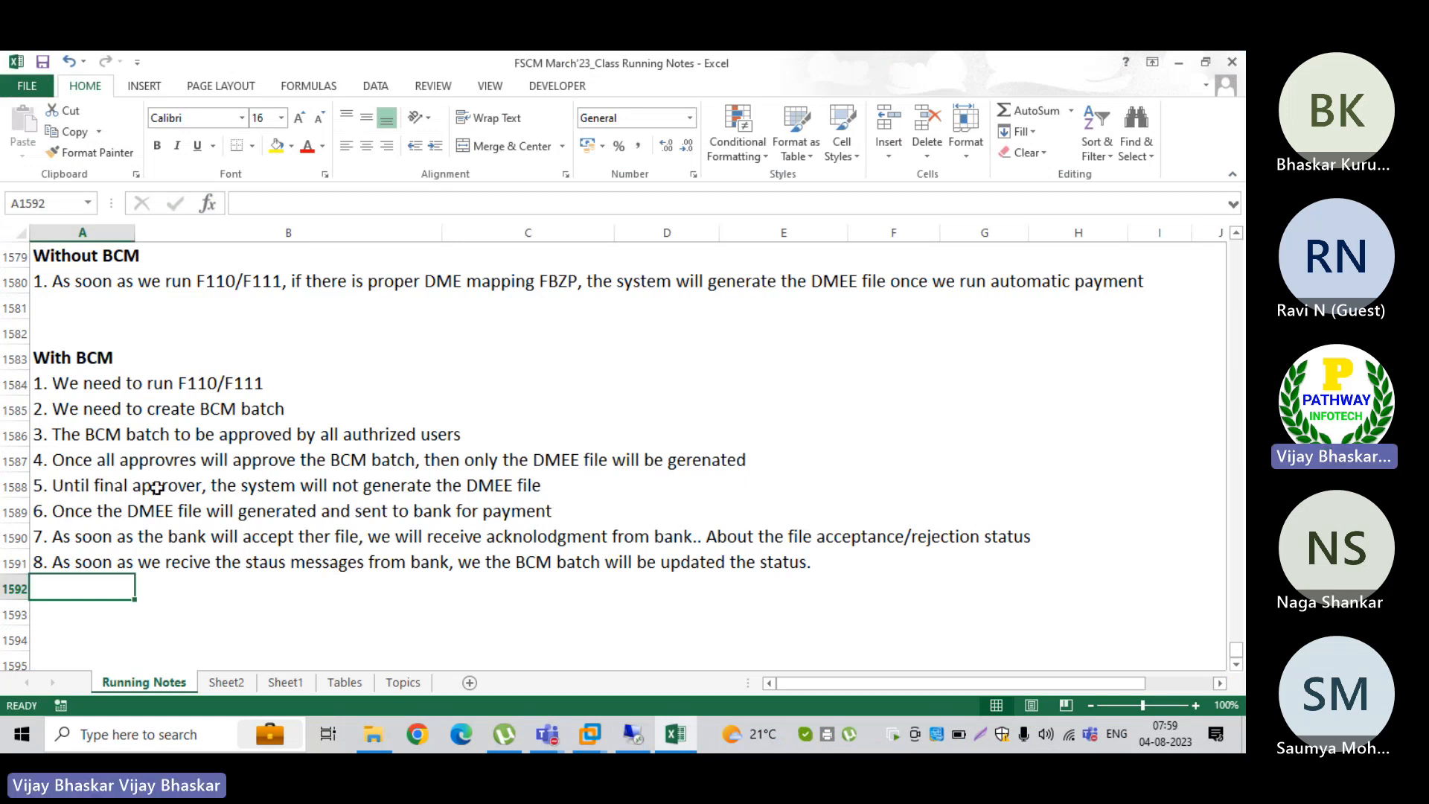
click(460, 486)
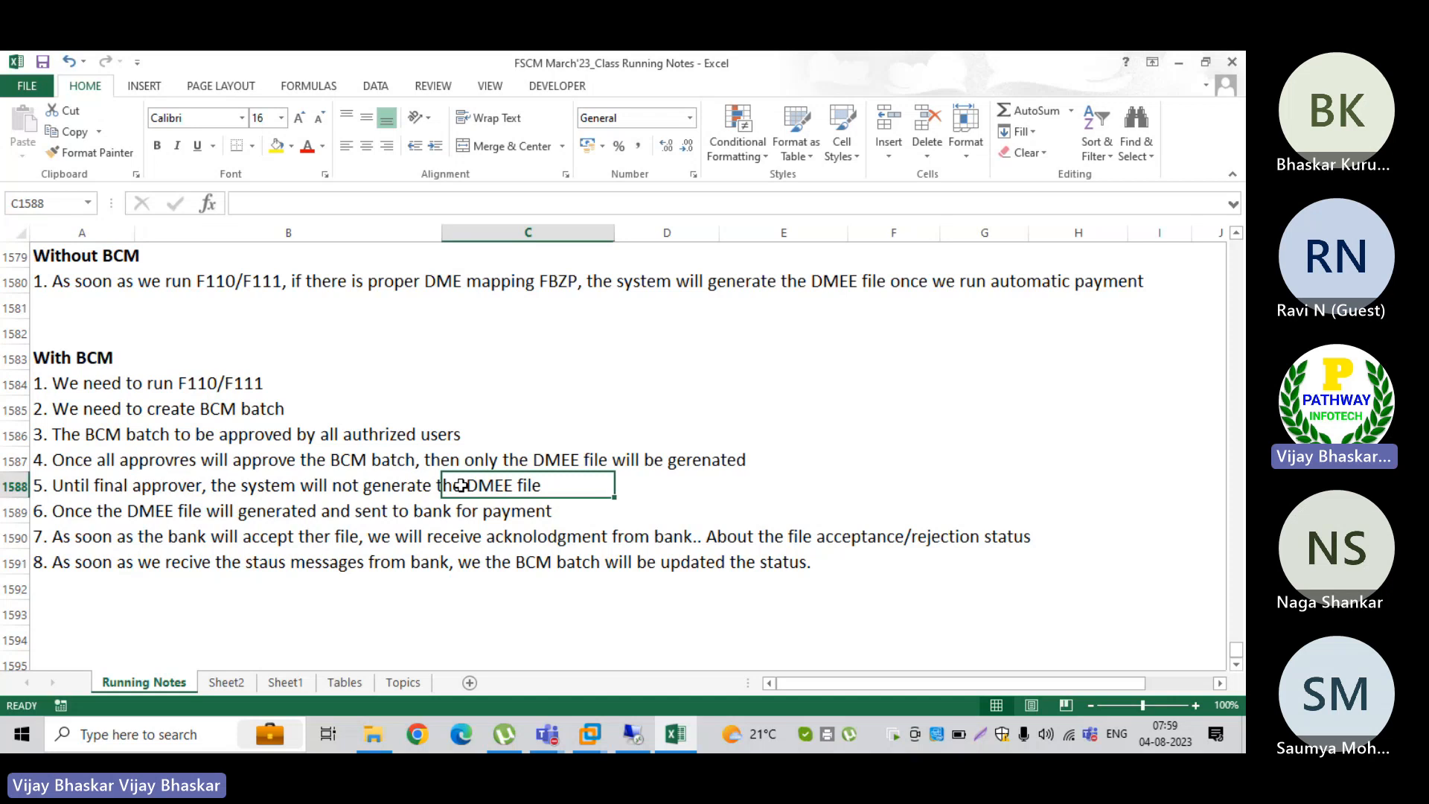
click(73, 509)
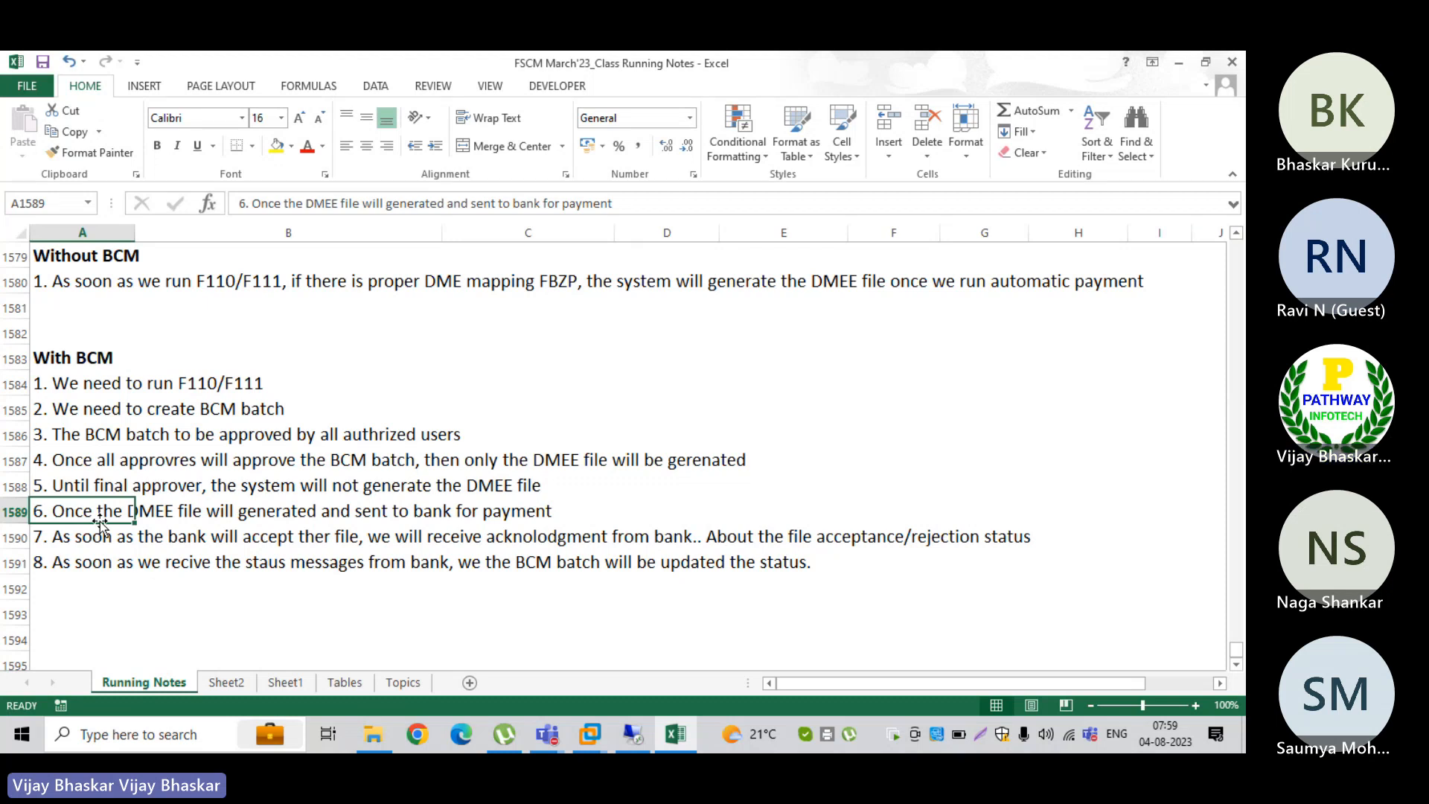
click(64, 536)
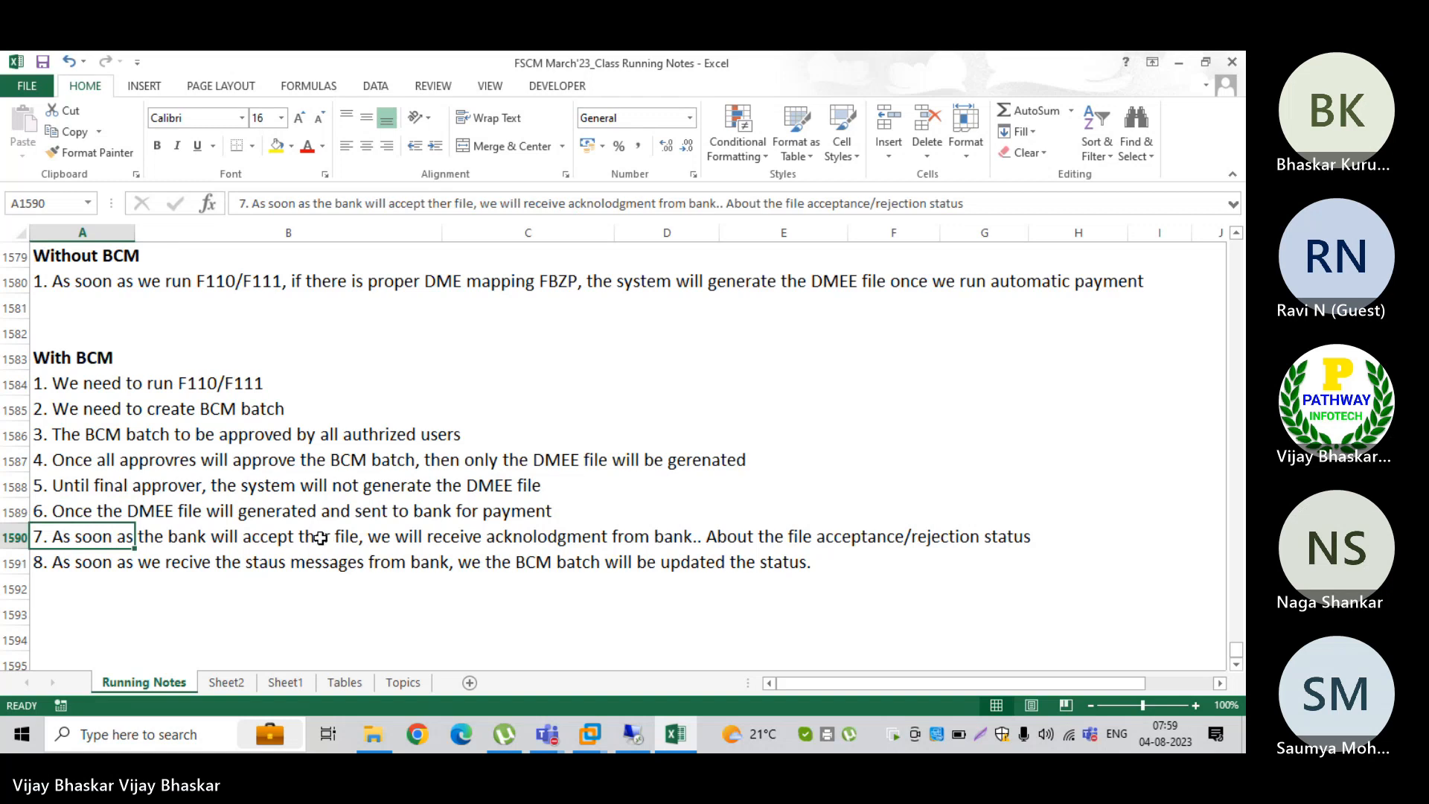
click(449, 204)
key(Delete)
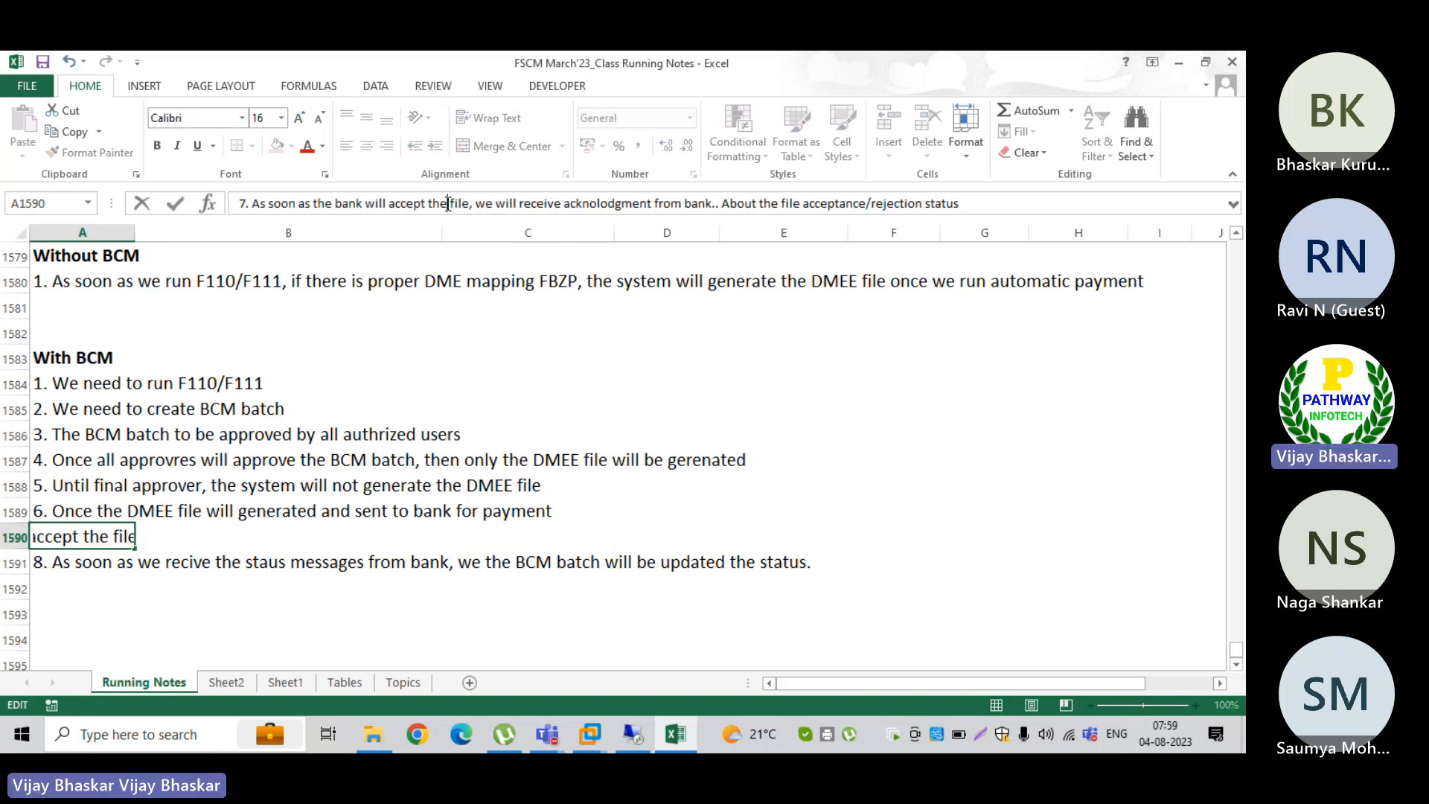
key(Return)
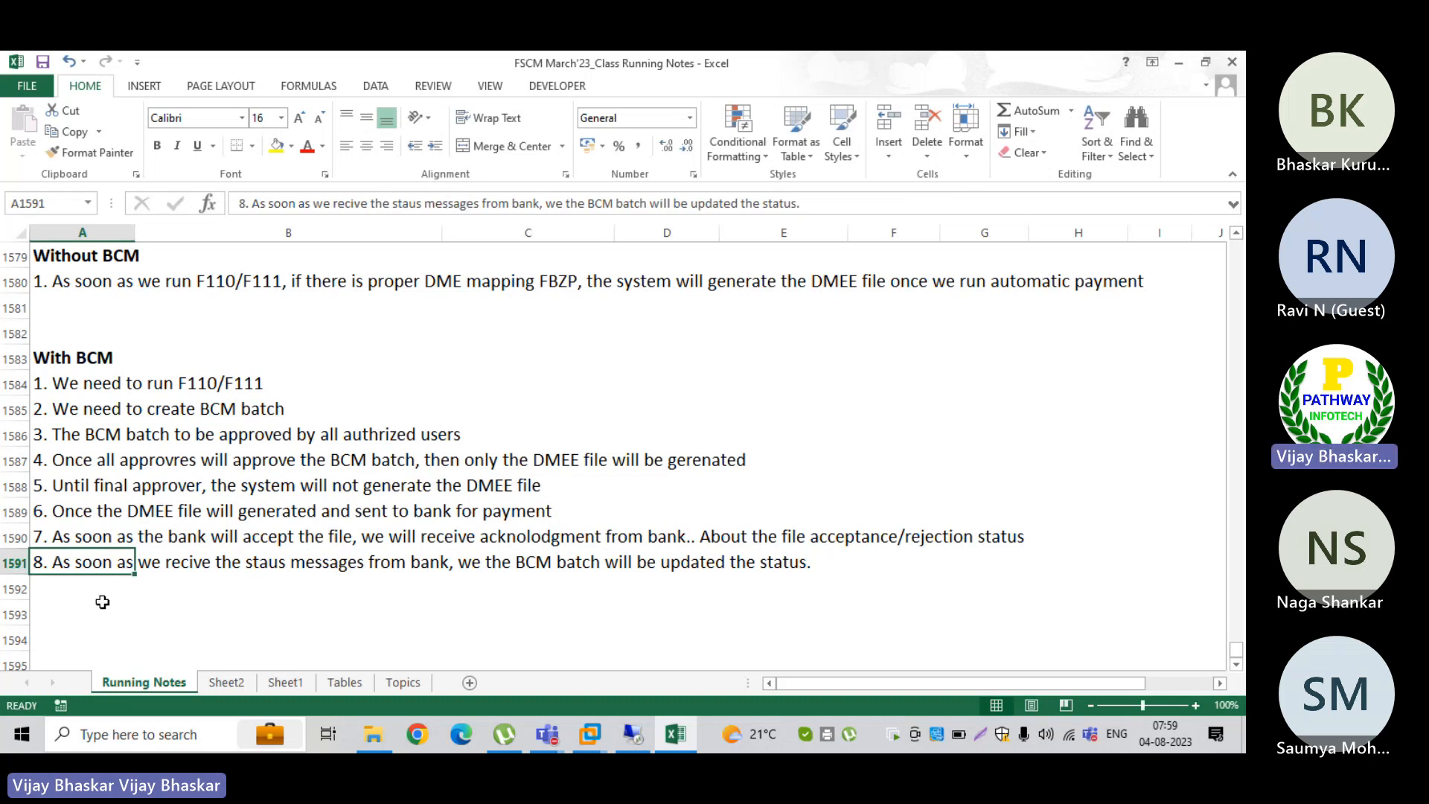
Step: Add the bold heading "BCM Changes in S4HANA" in B1594 below the With BCM list and delete the empty row 1593 above it
click(1237, 666)
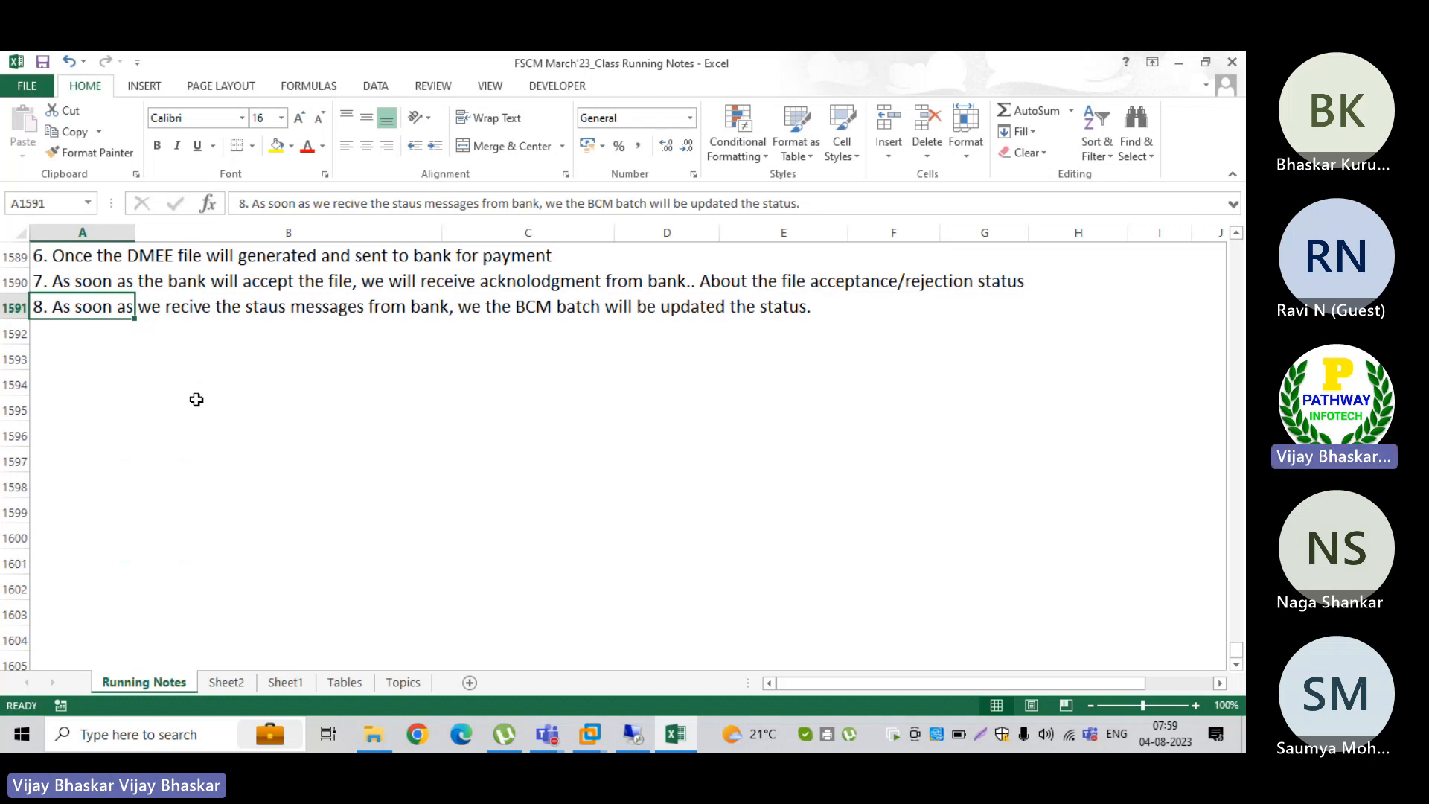
click(150, 399)
key(Up)
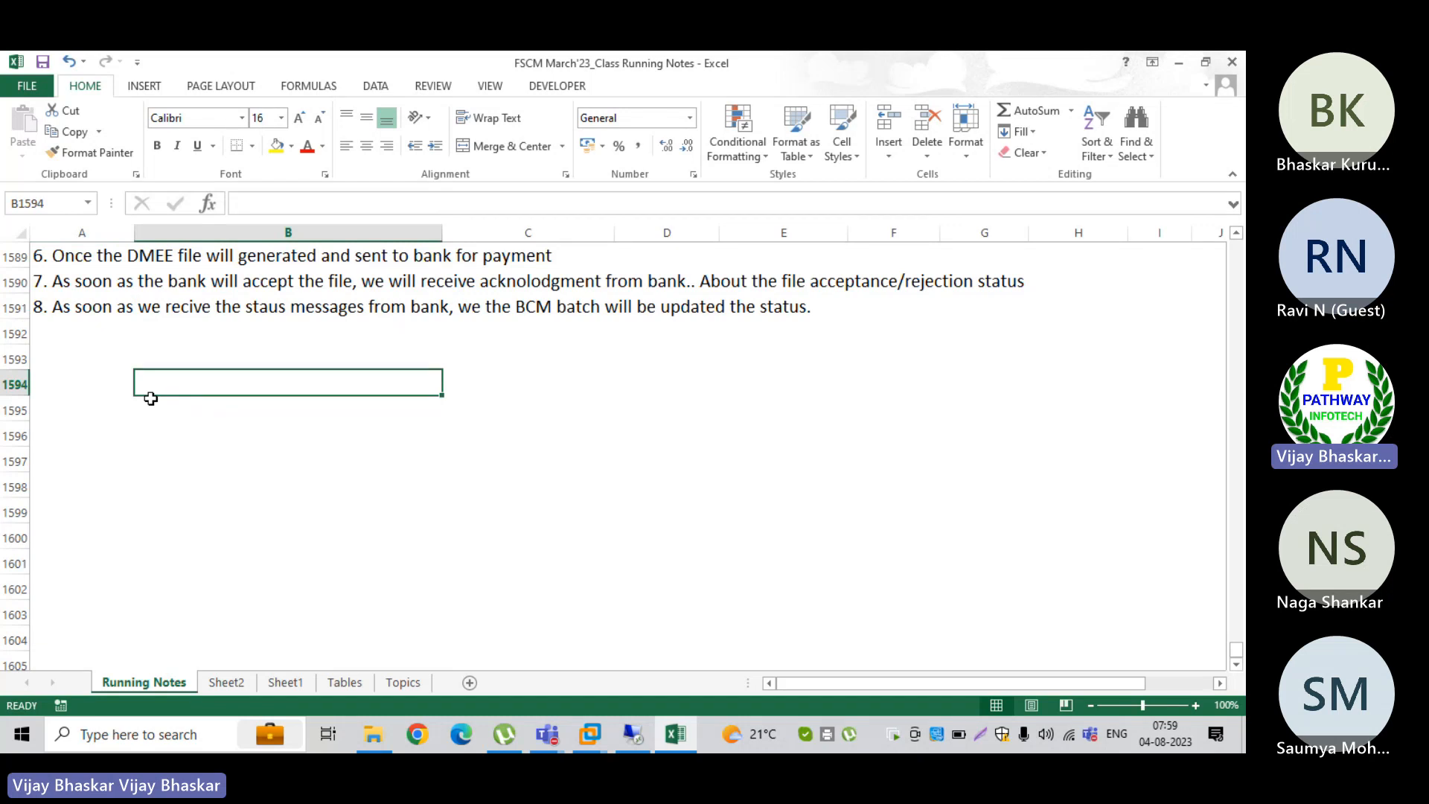
text(BCM Changes )
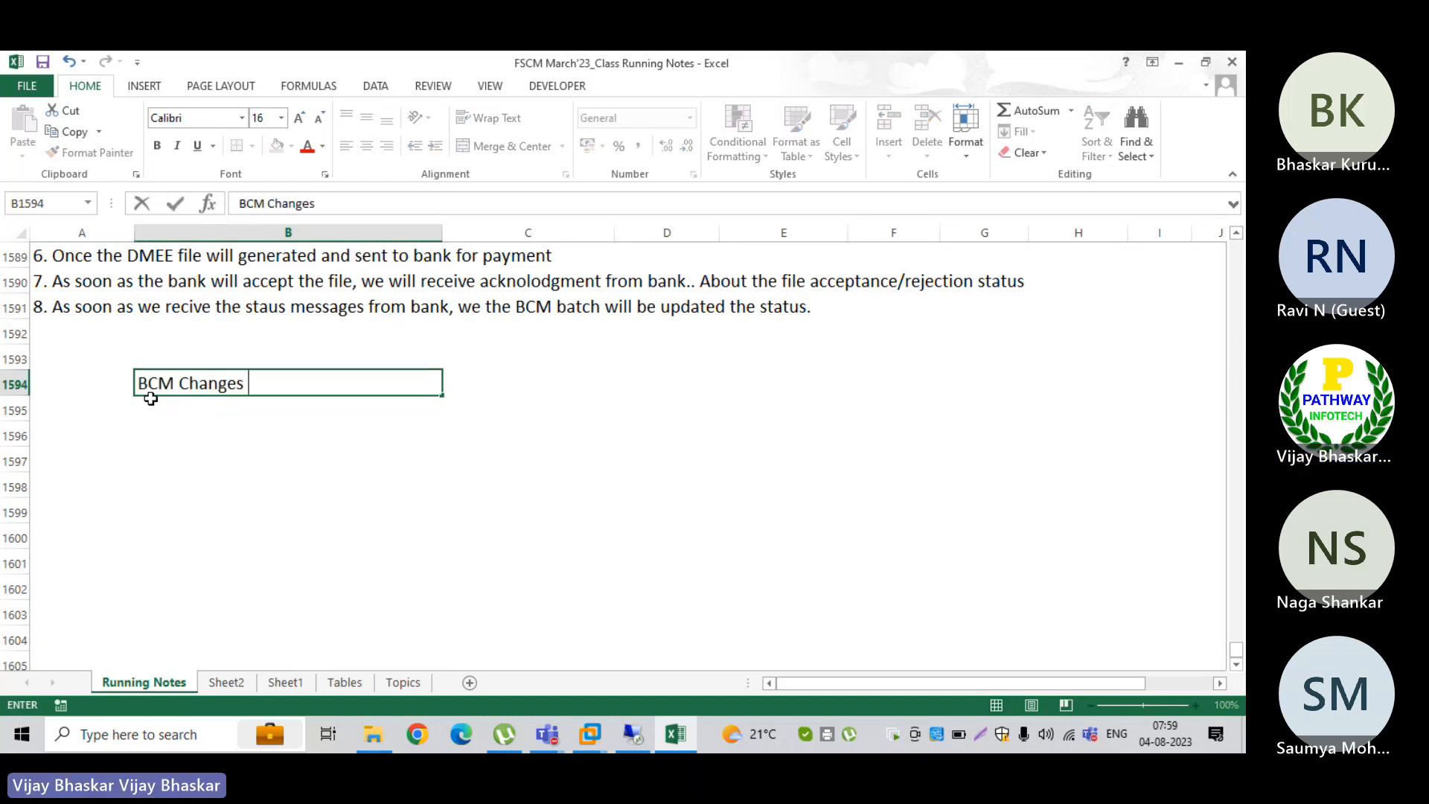
text(in S4HANA)
key(ctrl+Return)
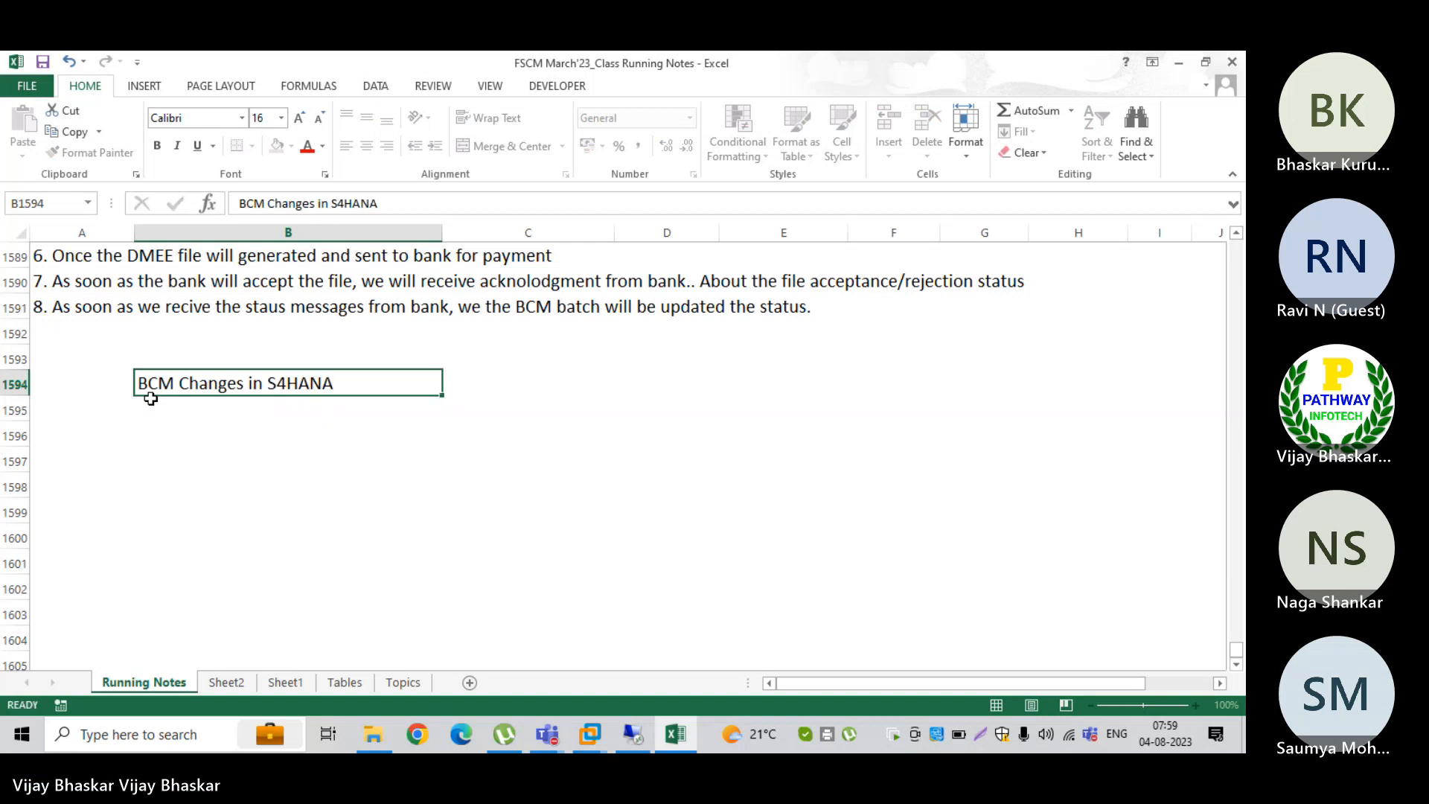
key(ctrl+b)
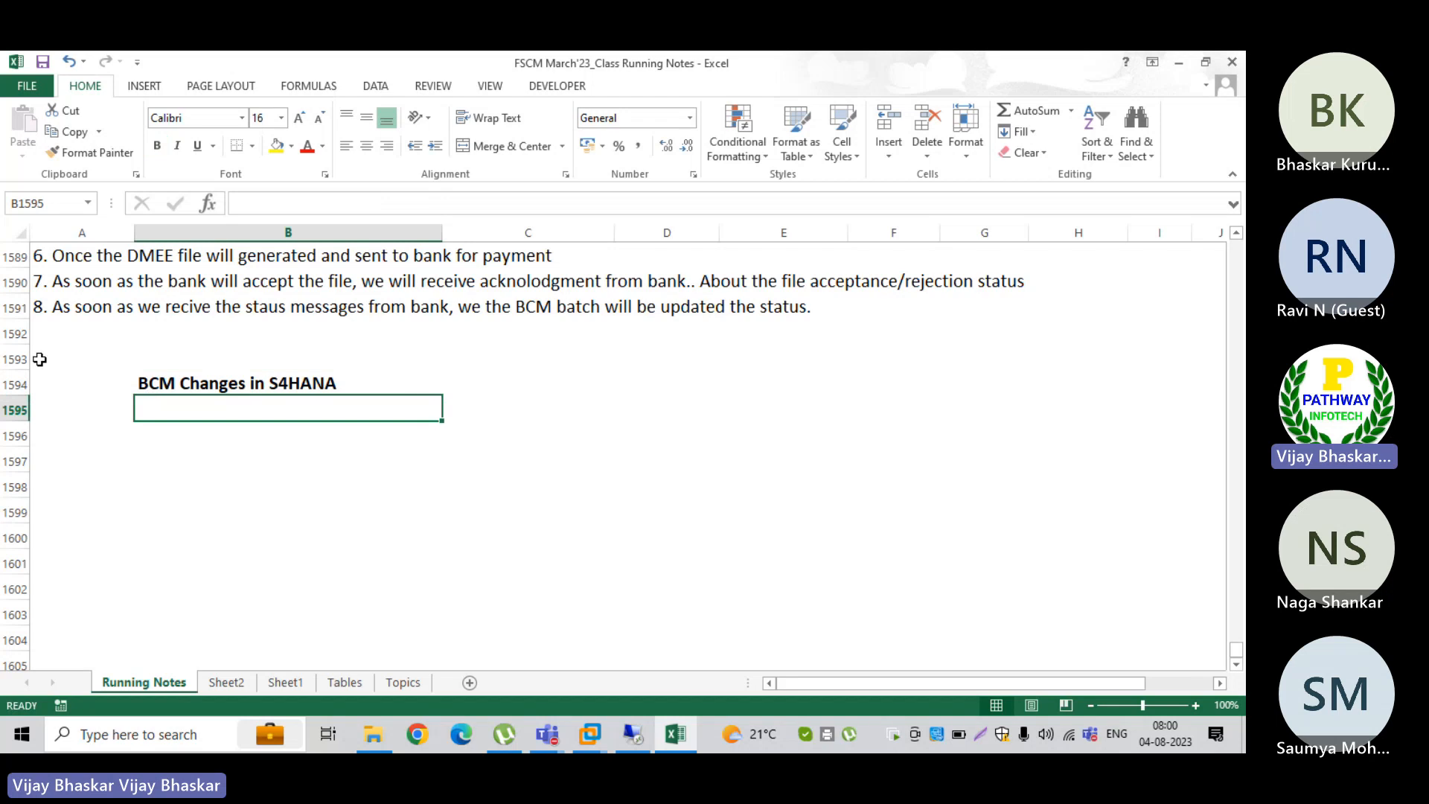
click(9, 359)
key(ctrl+minus)
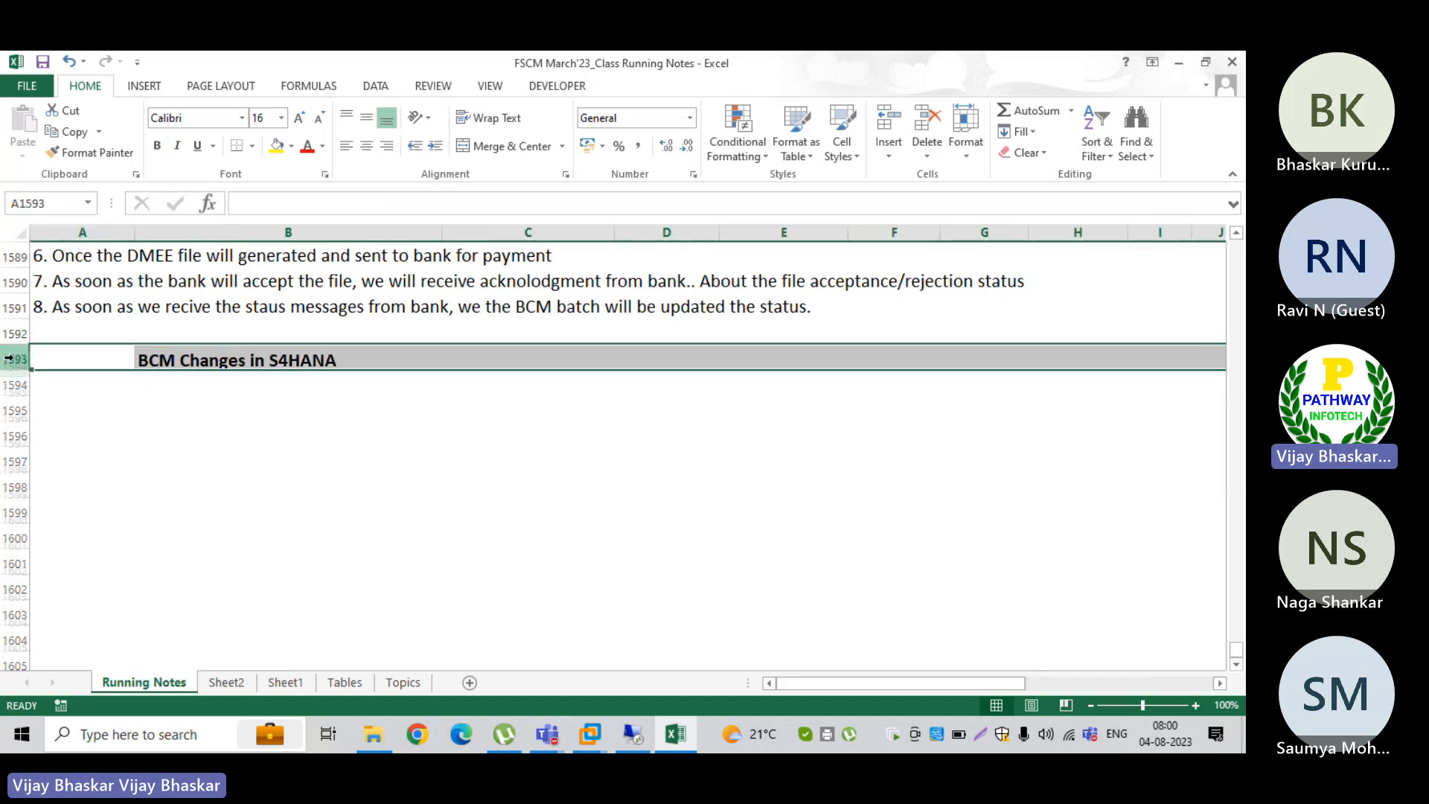
Step: Add item 1 "Approvers need to map at bank account level" in row 1594 under the BCM Changes in S4HANA heading
click(134, 405)
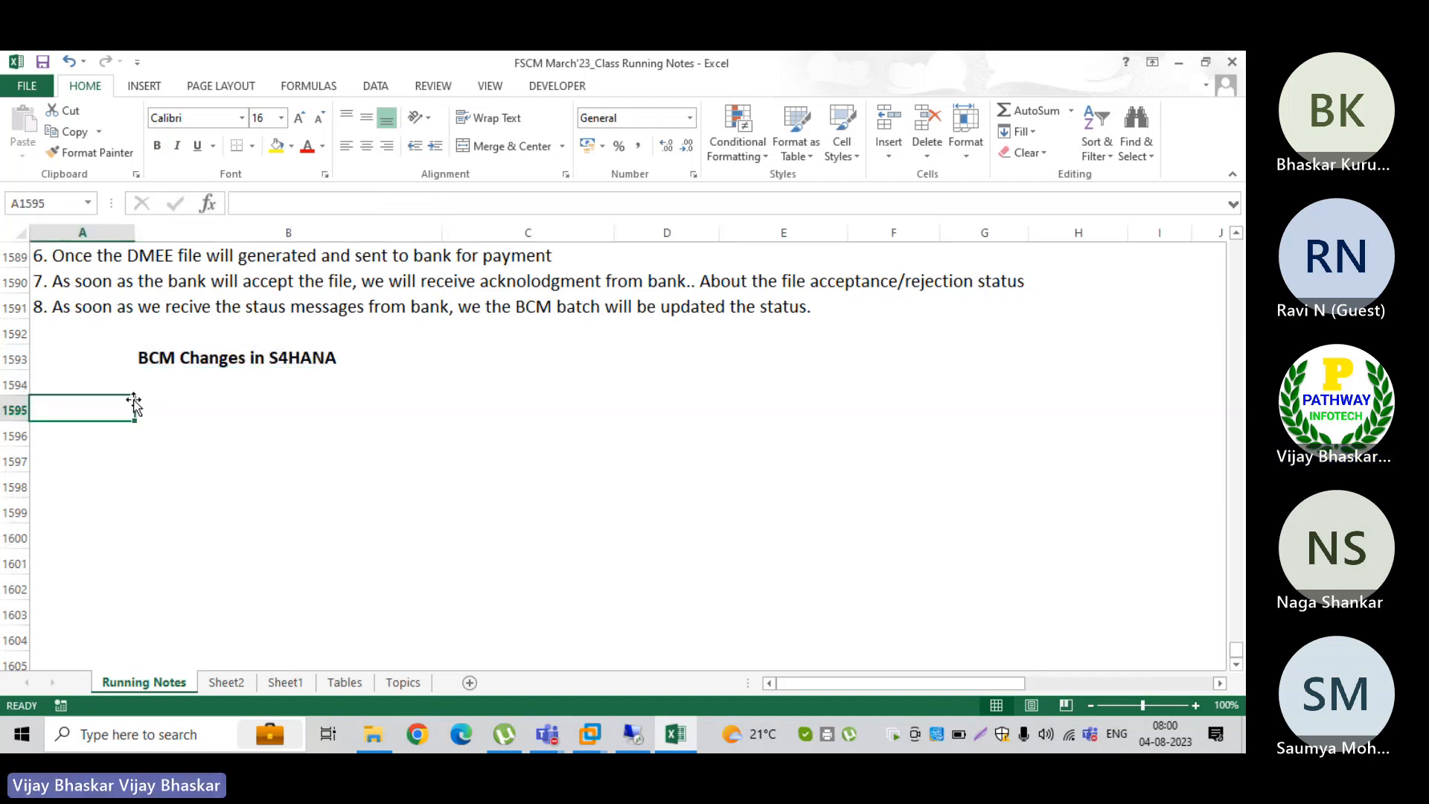
click(132, 394)
text(1)
key(Tab)
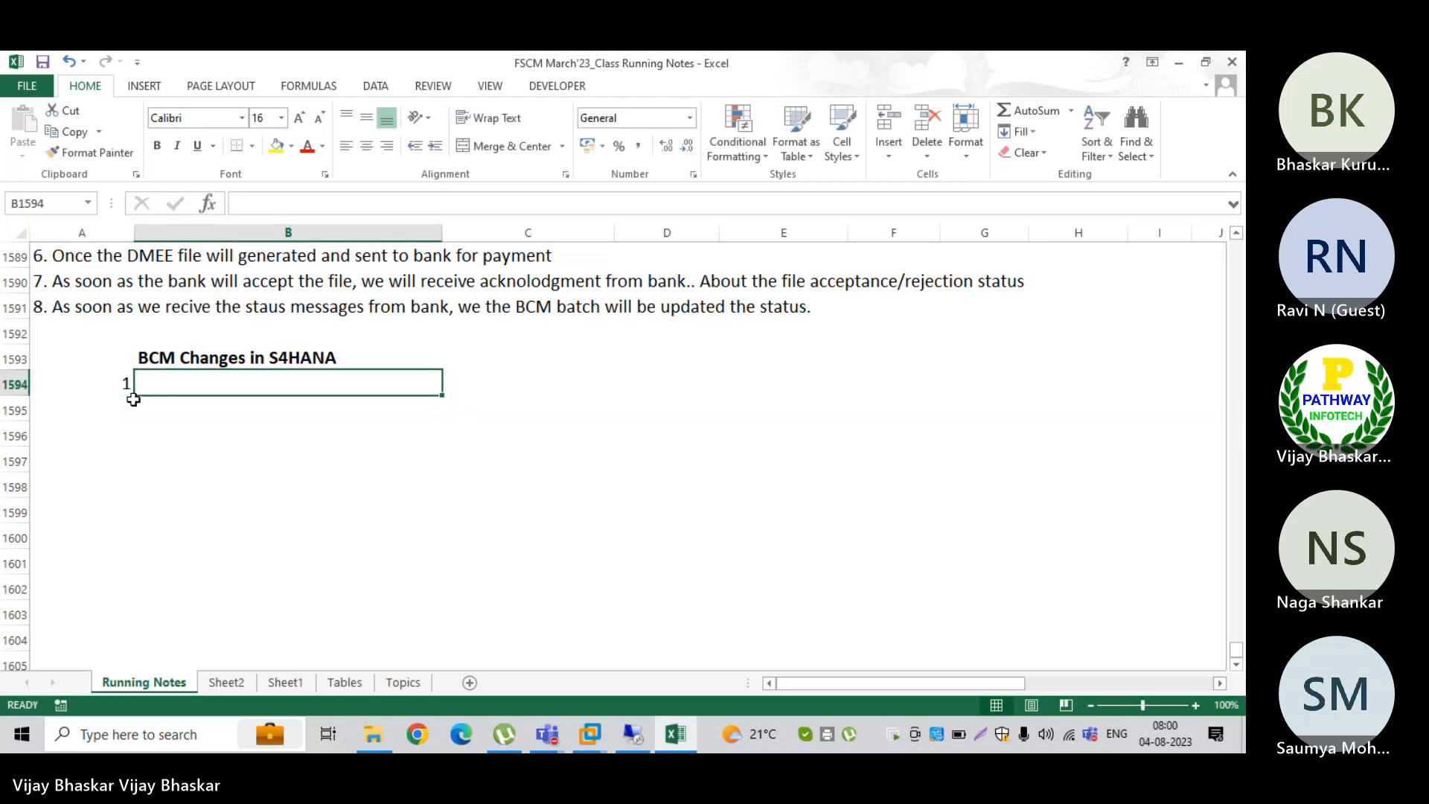
text(Approvr)
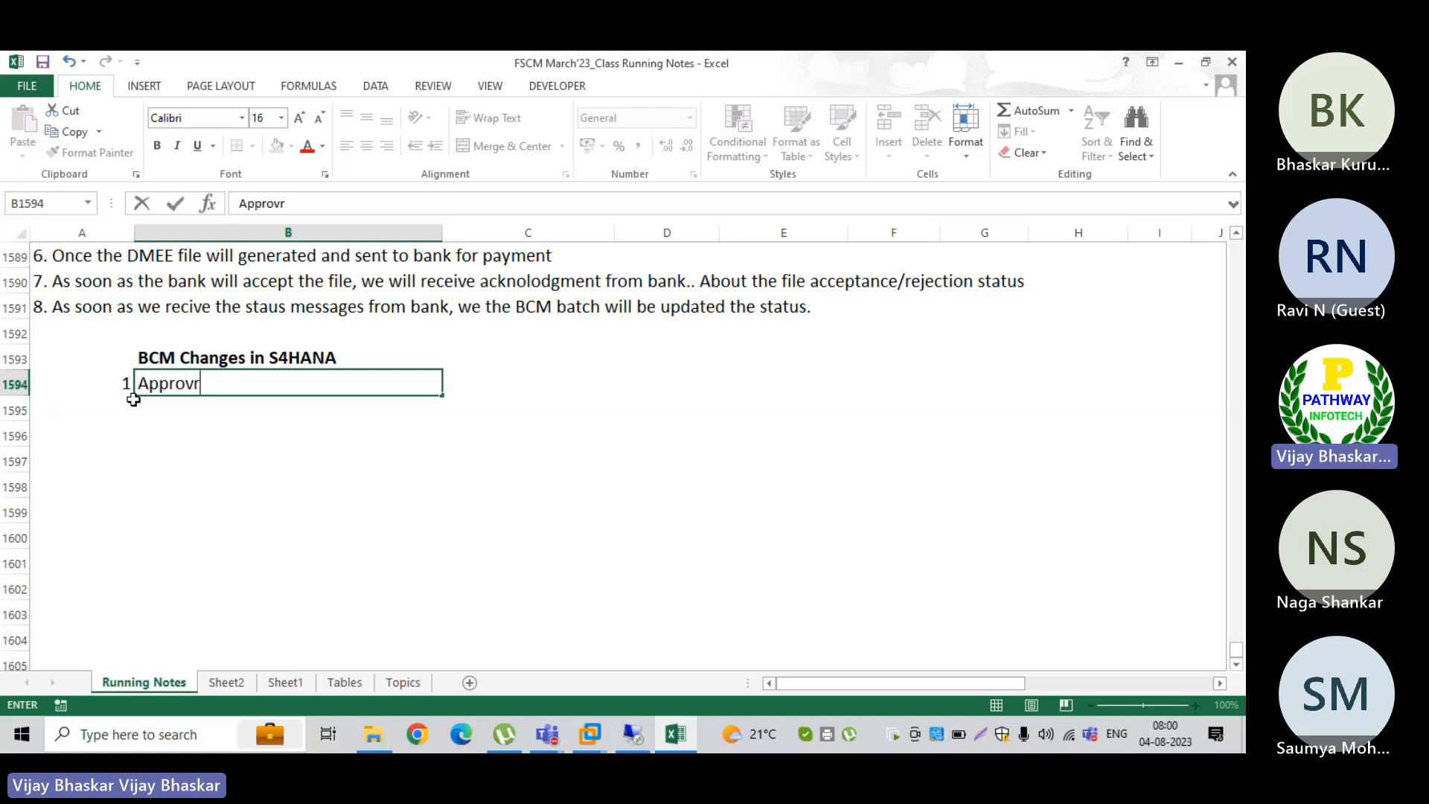
key(BackSpace)
text(ers nee)
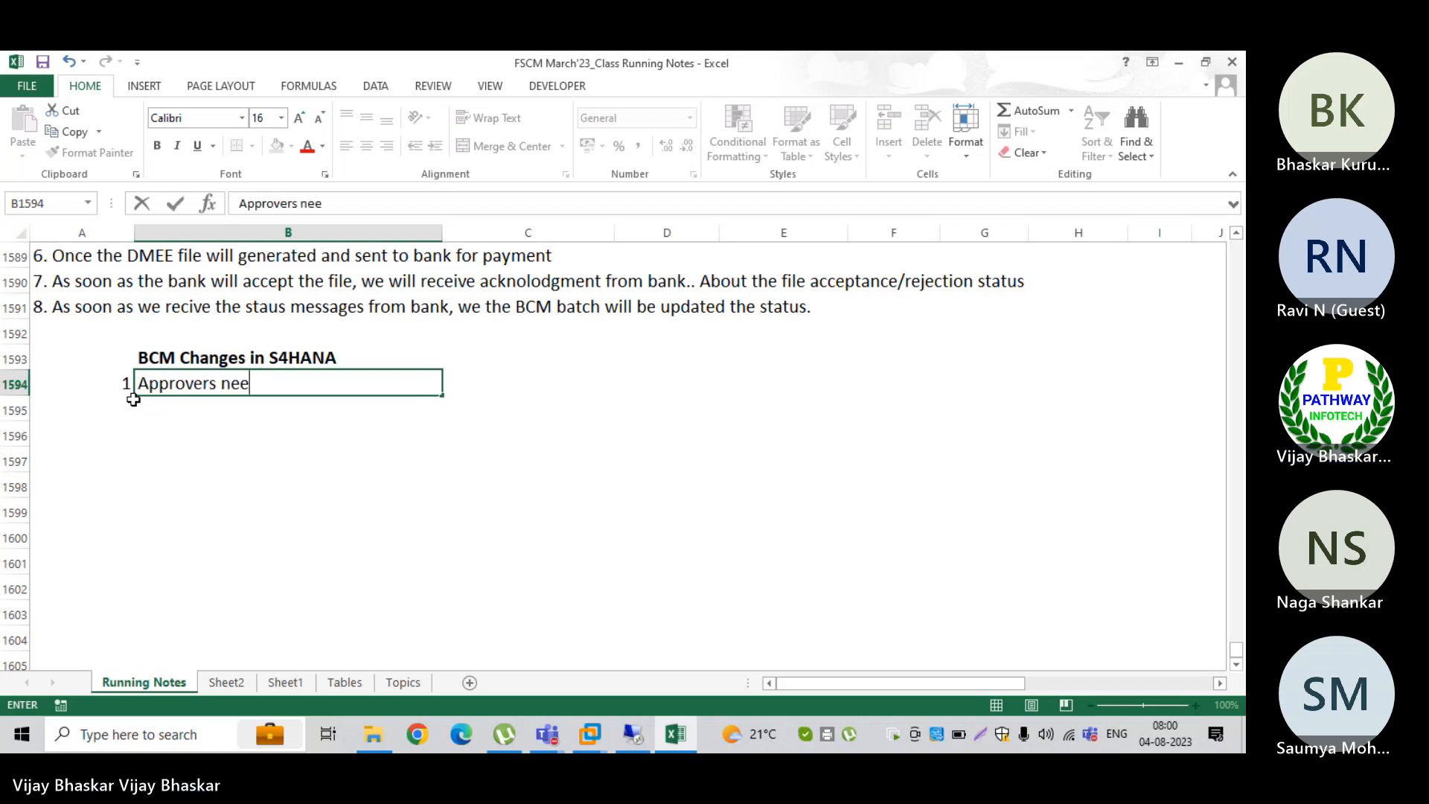
text(d to )
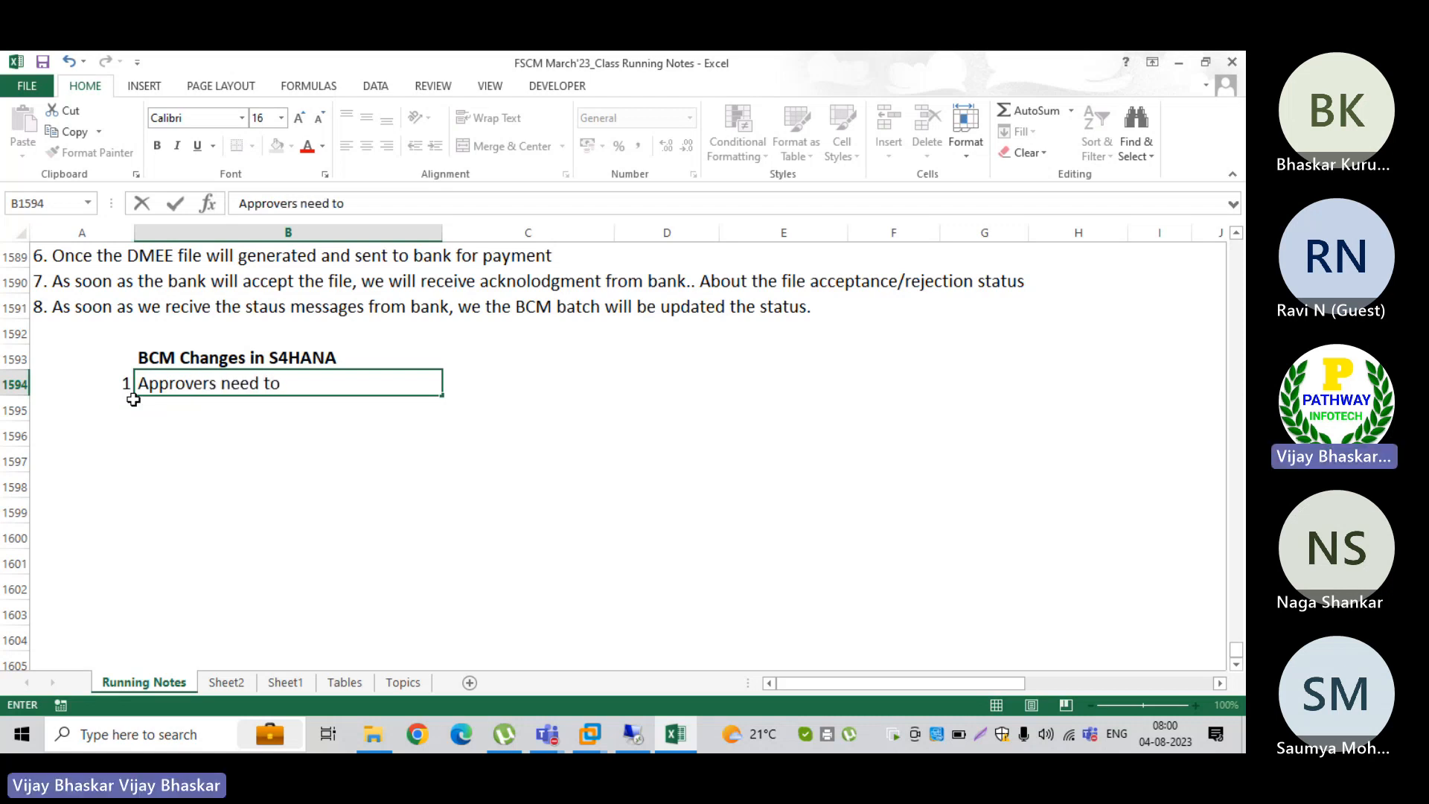
text(map at bank acco)
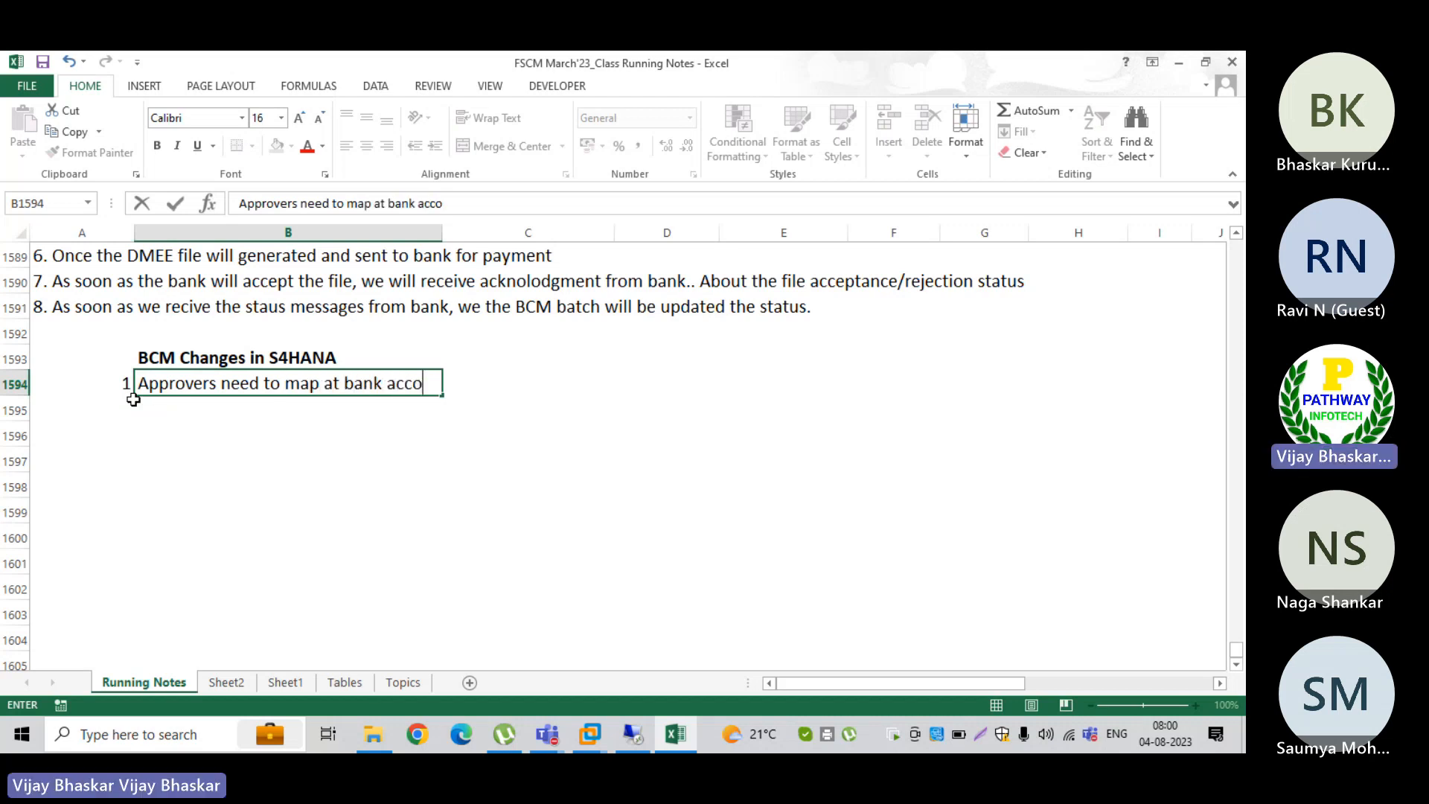
text(unt level)
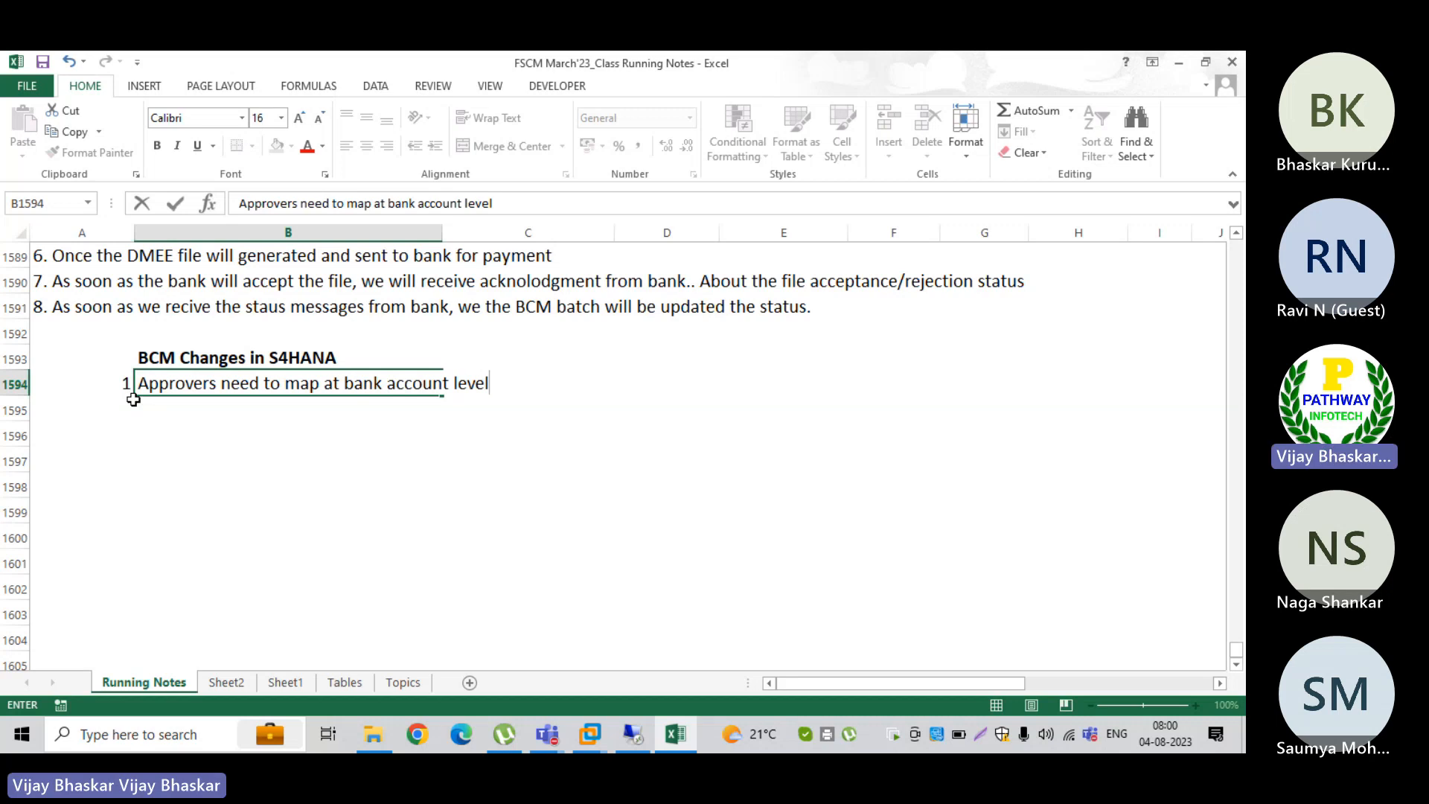
click(133, 408)
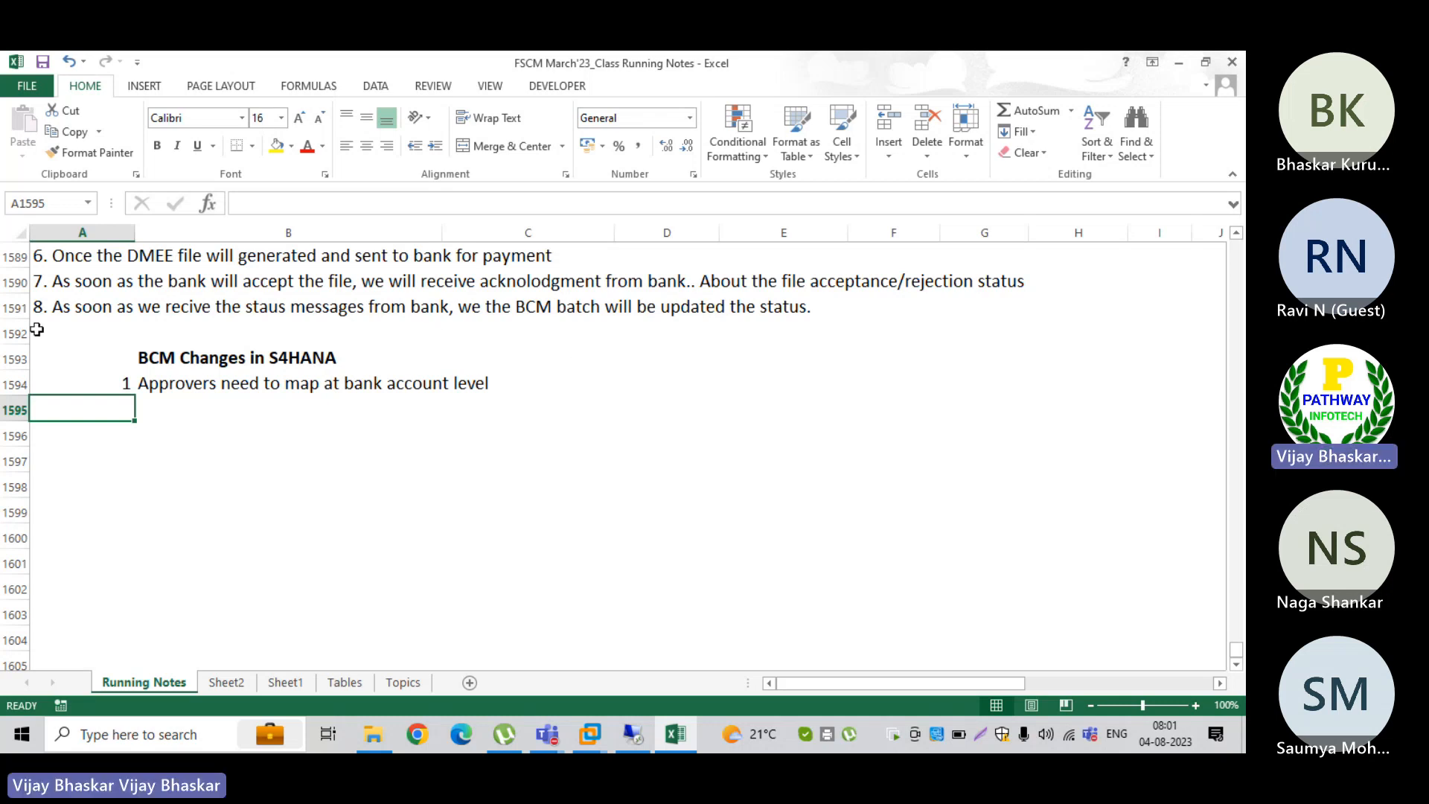
Step: Insert two empty rows at row 1592, above the BCM Changes in S4HANA heading
click(11, 333)
key(ctrl+shift+plus)
key(ctrl+shift+plus)
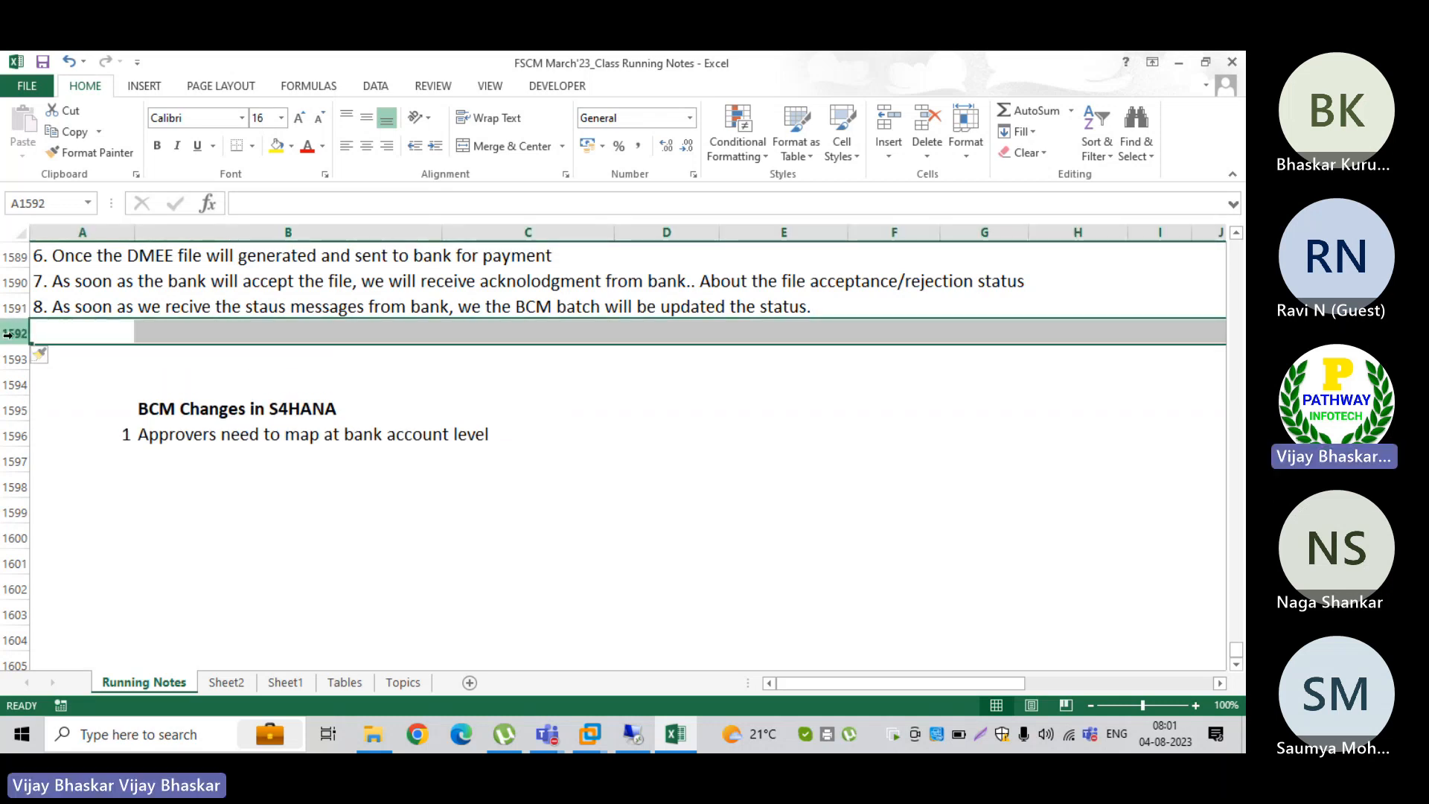
click(169, 335)
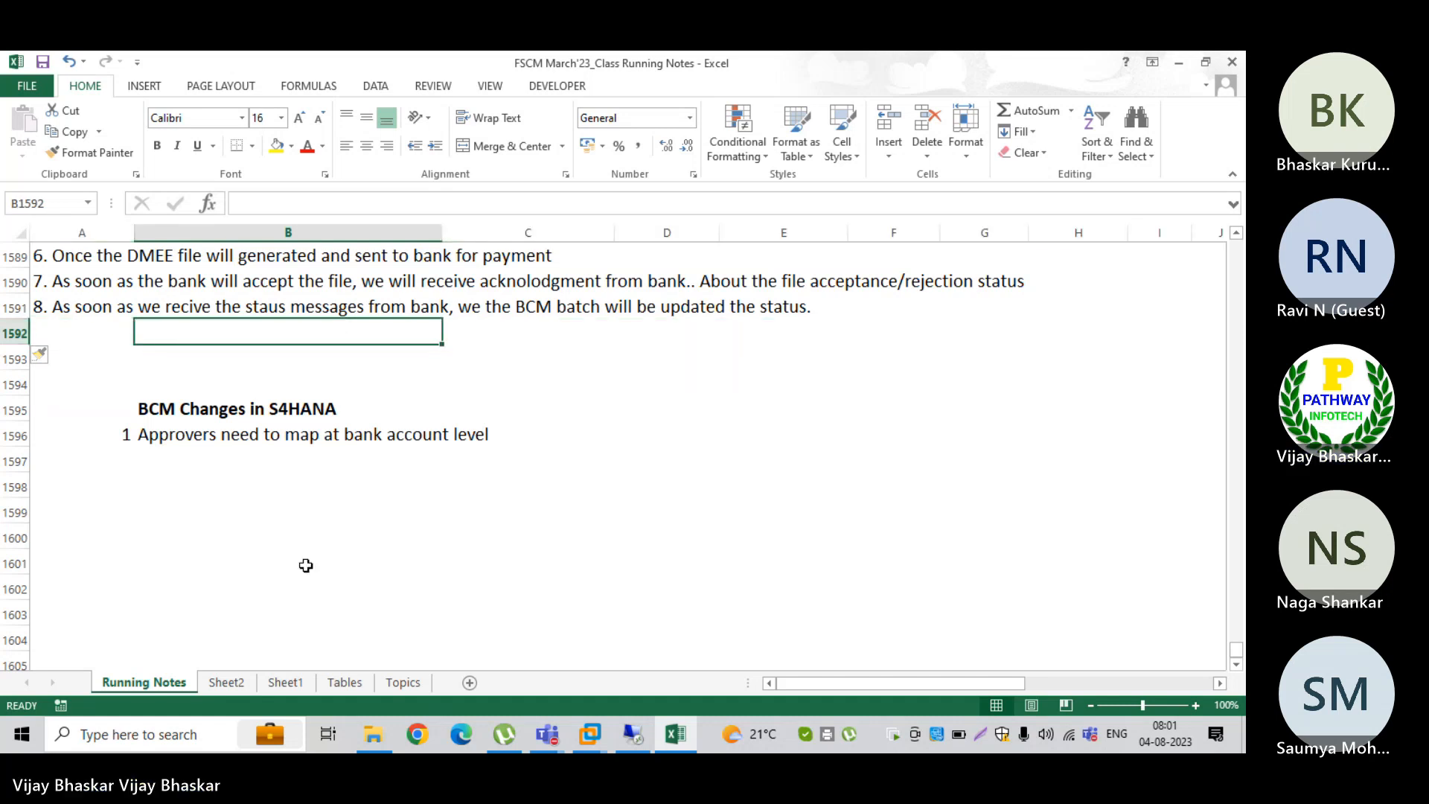
Step: Switch to the SAP ECC session and open house bank maintenance with transaction FI12 for the Apple Power Industry company code
mouse_move(591, 735)
click(654, 630)
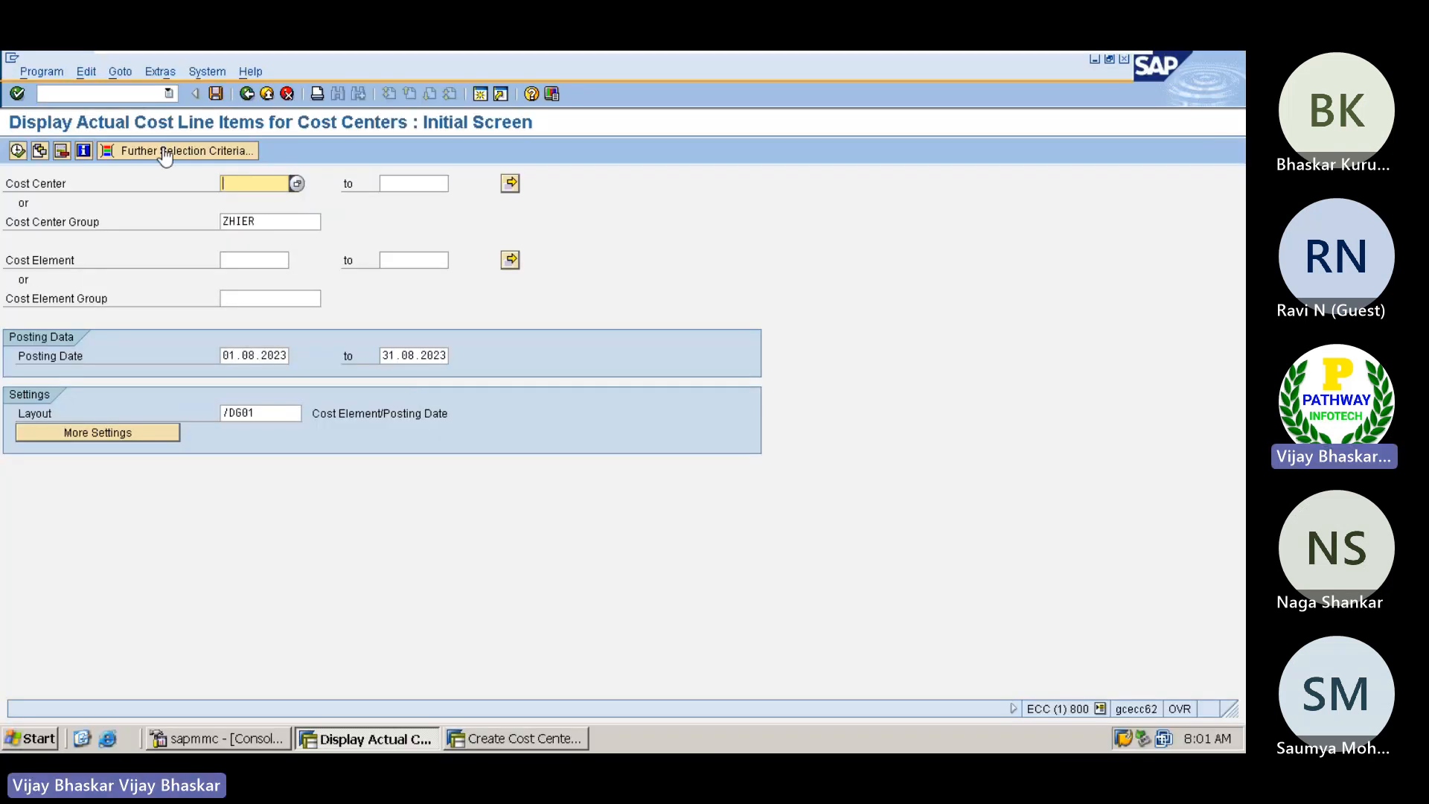
click(41, 93)
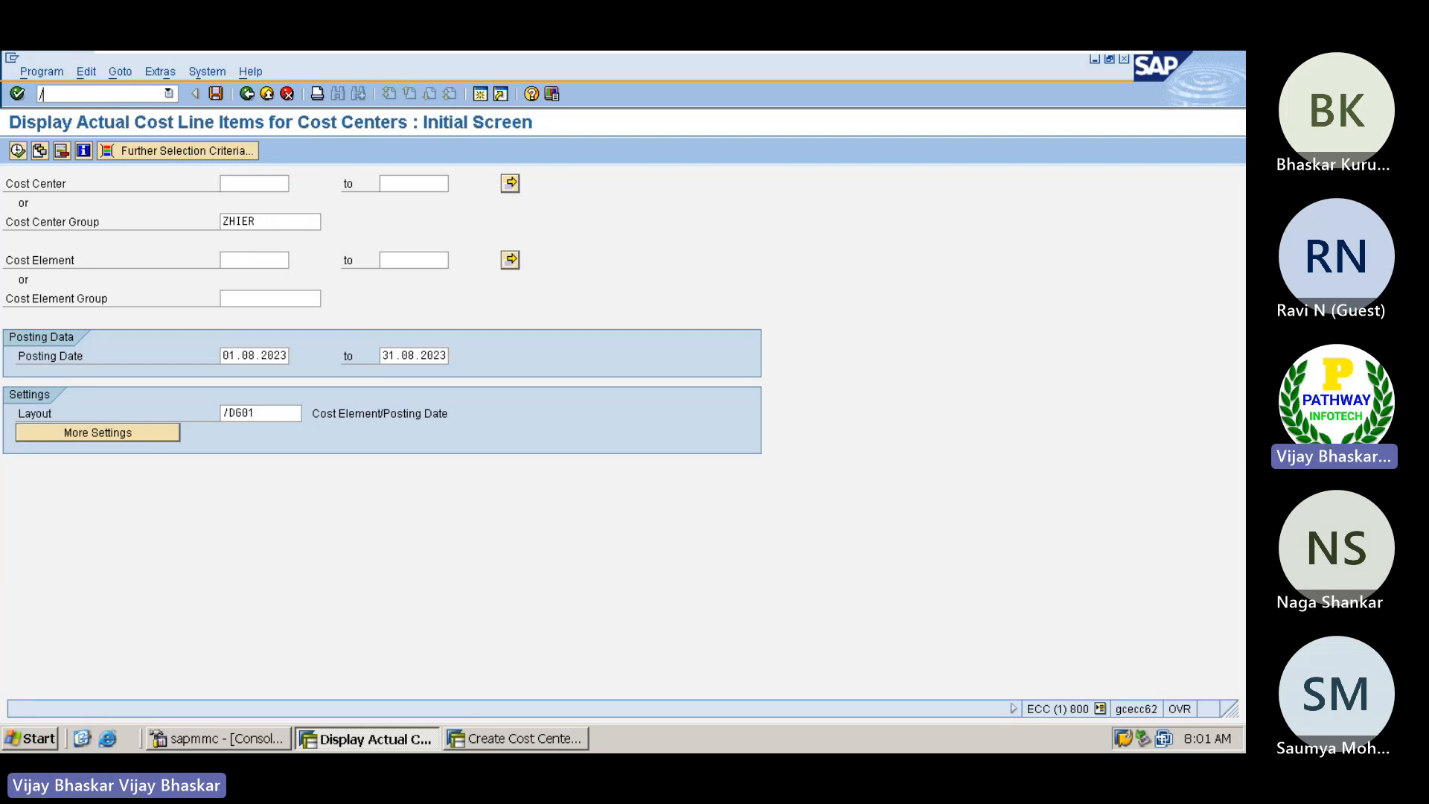
text(/nf-12)
key(Return)
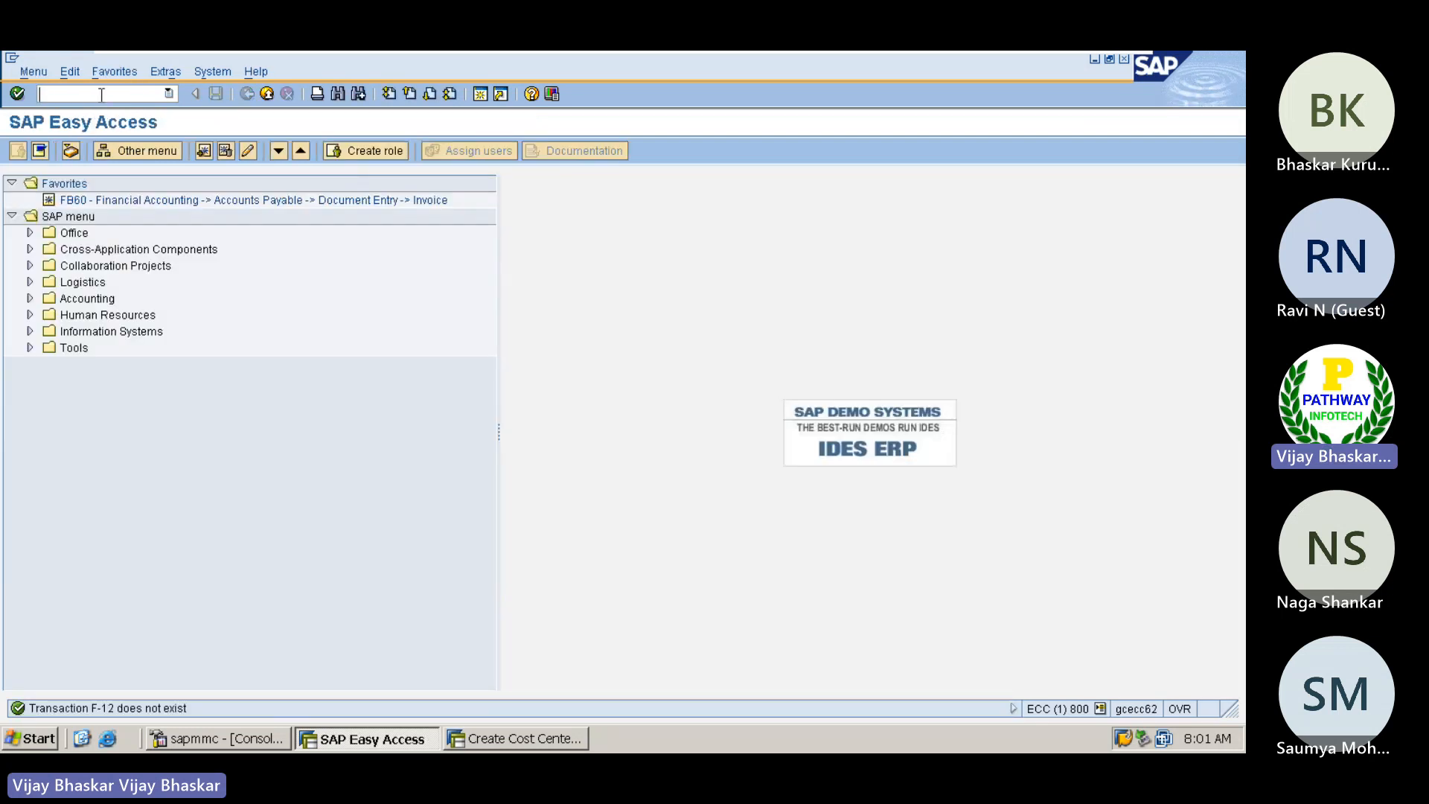
text(fi12)
key(Return)
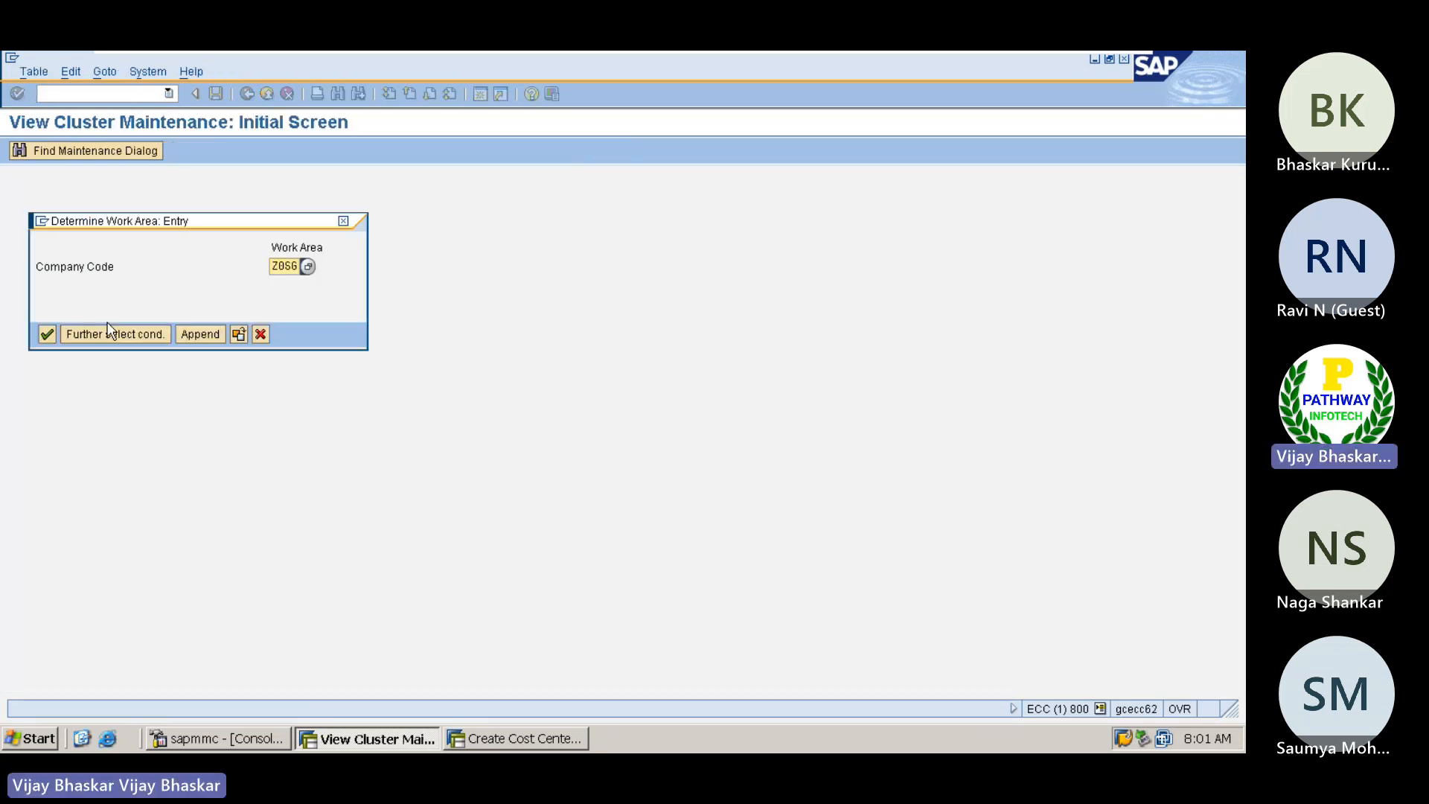
key(Return)
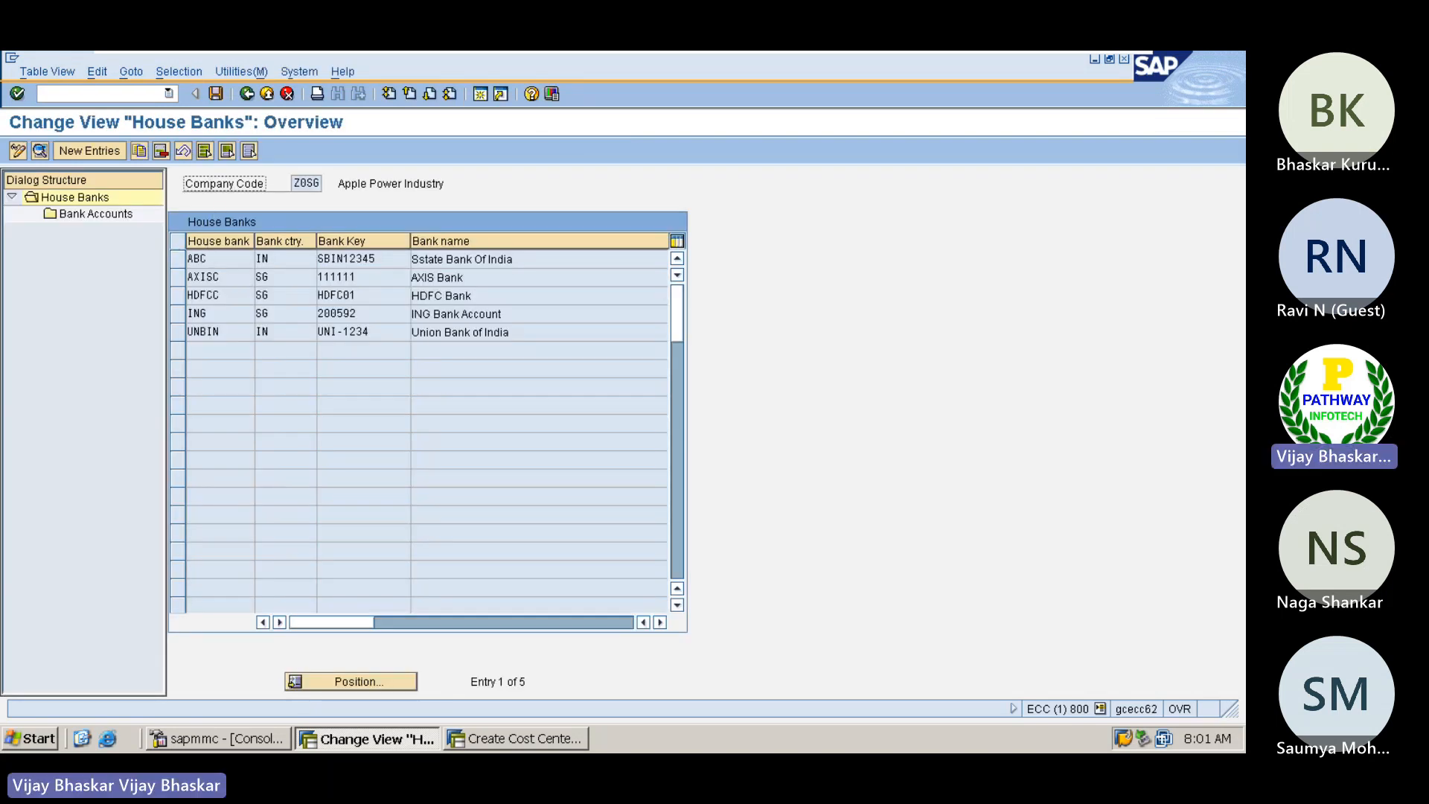
Step: Open house bank ABC and examine its bank account details, pointing out the house bank and bank account number
click(221, 256)
drag(221, 257, 187, 259)
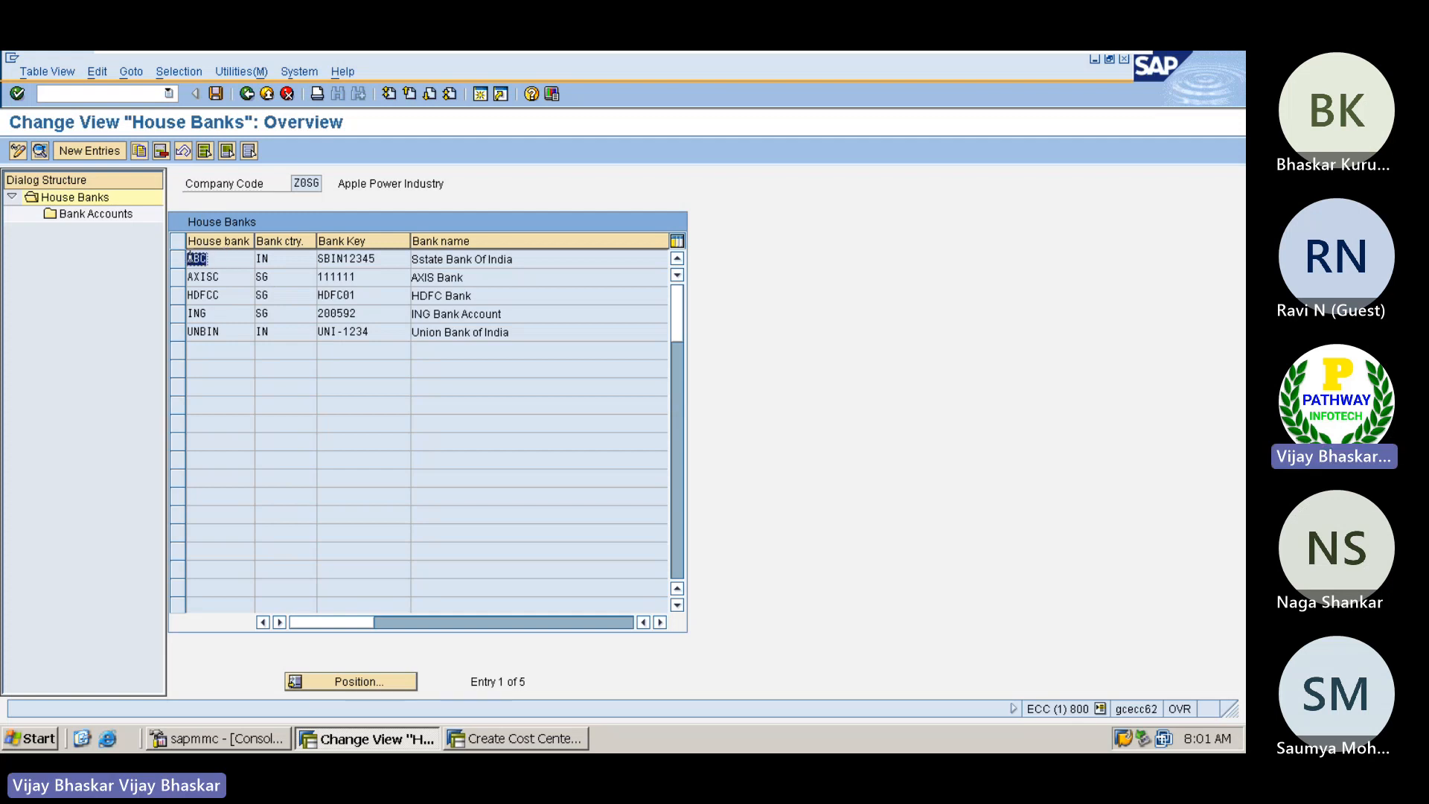
double_click(221, 257)
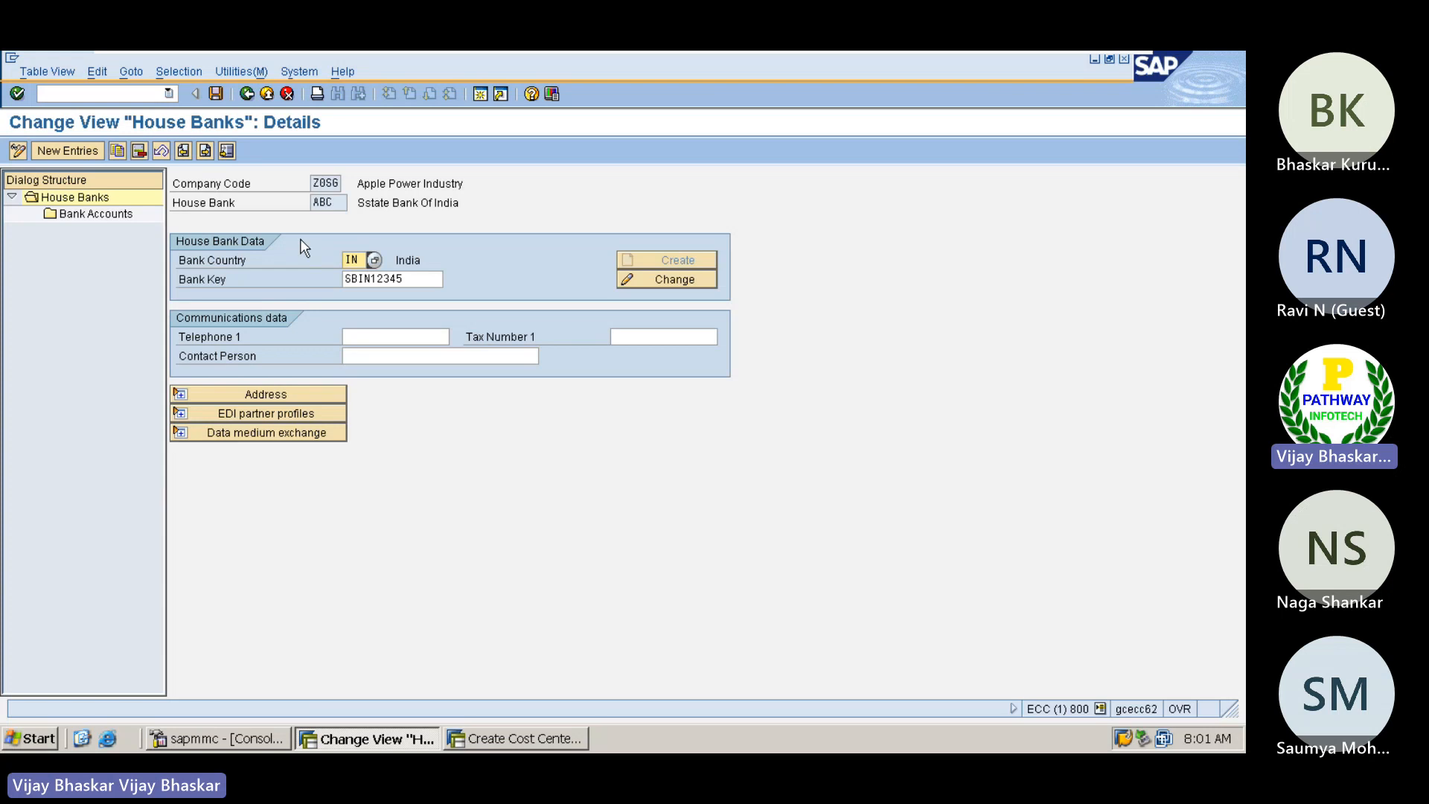
double_click(96, 212)
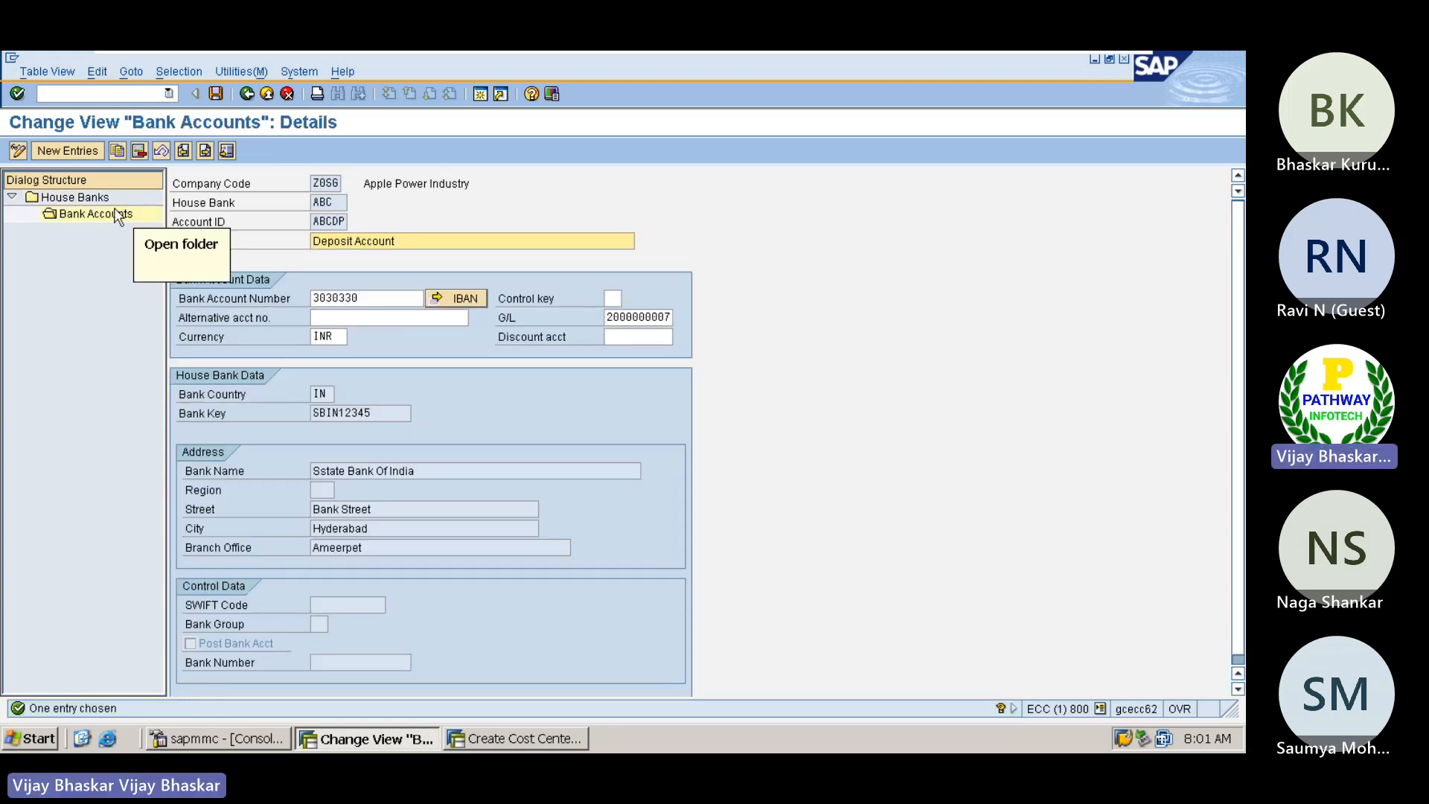
drag(340, 202, 305, 201)
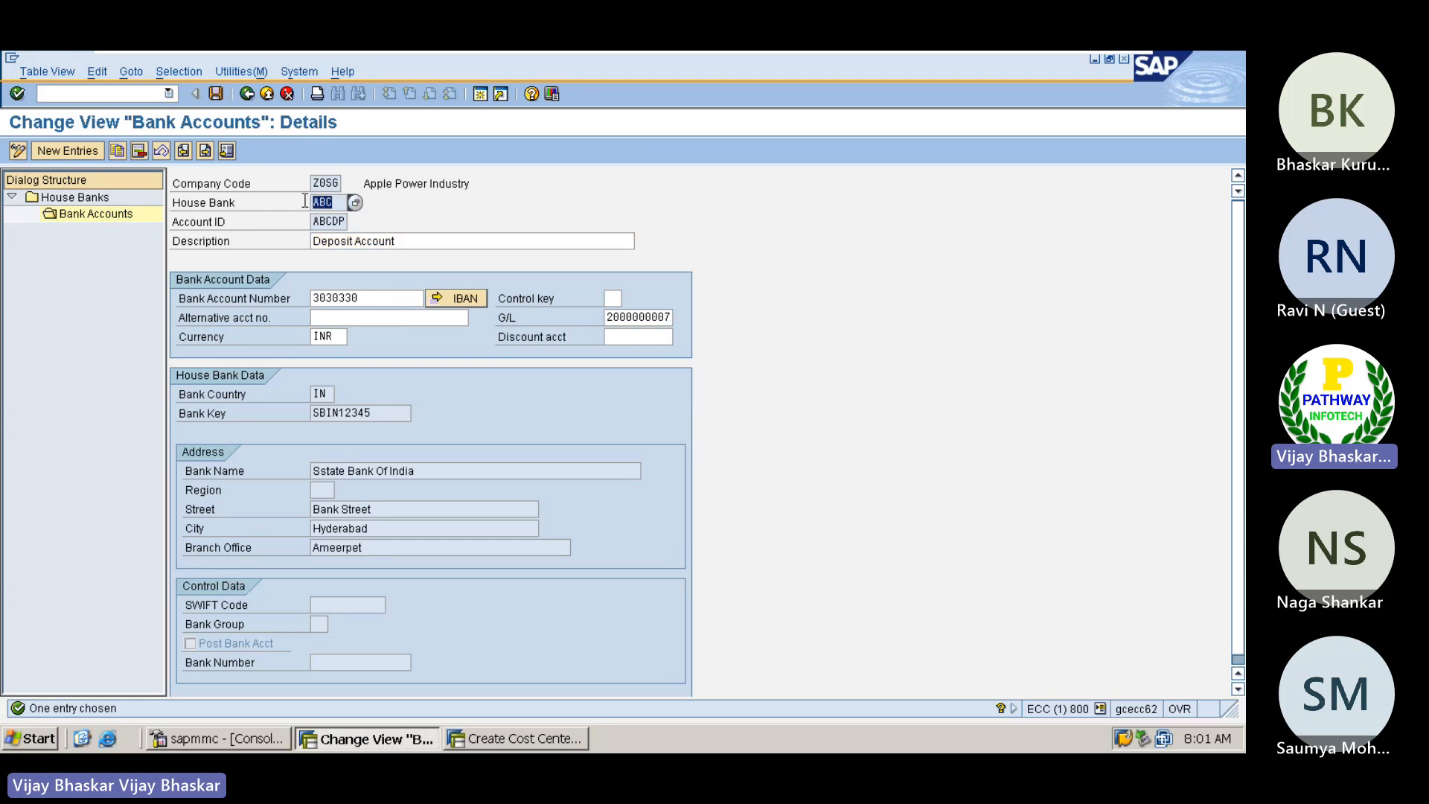
click(323, 202)
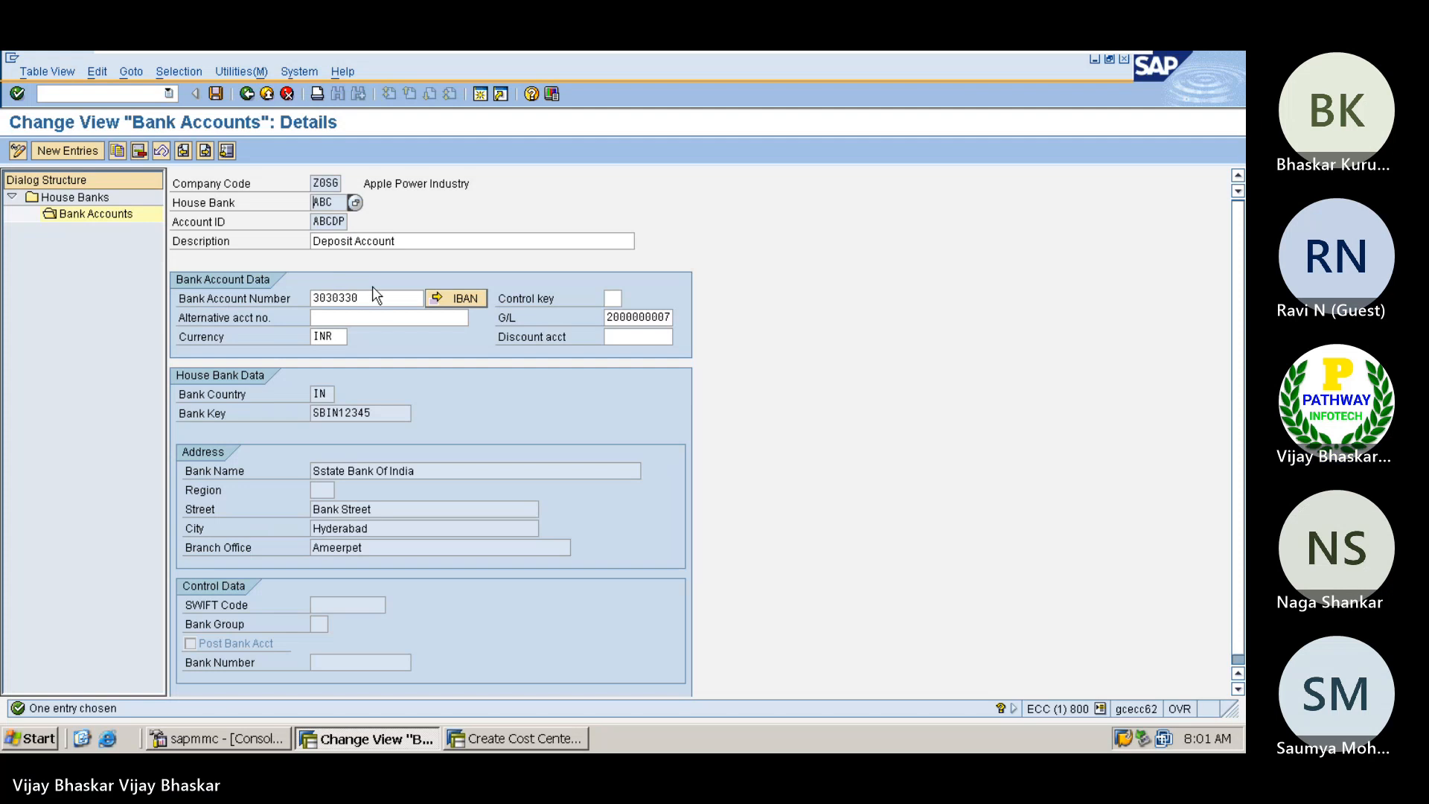
drag(370, 298, 318, 299)
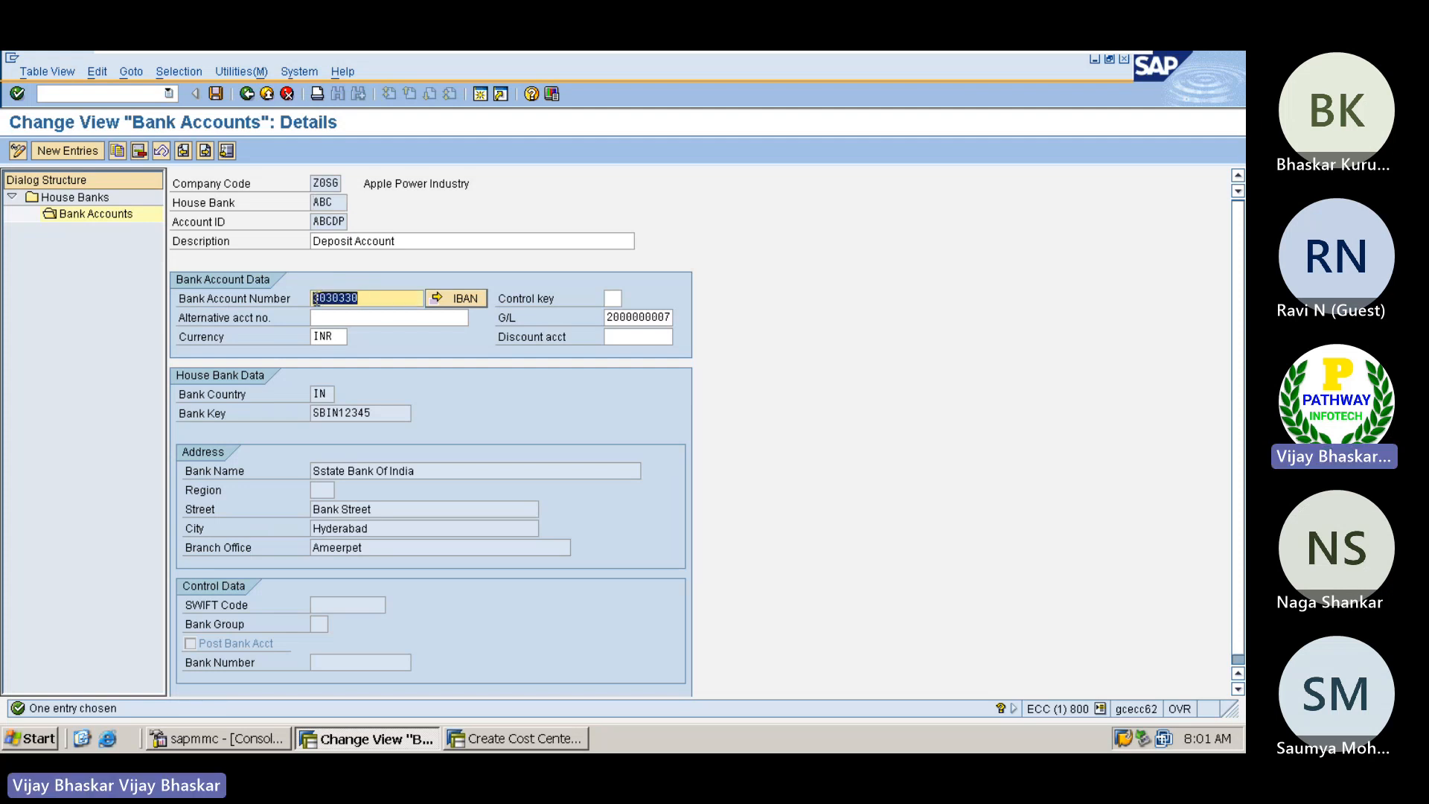
click(317, 298)
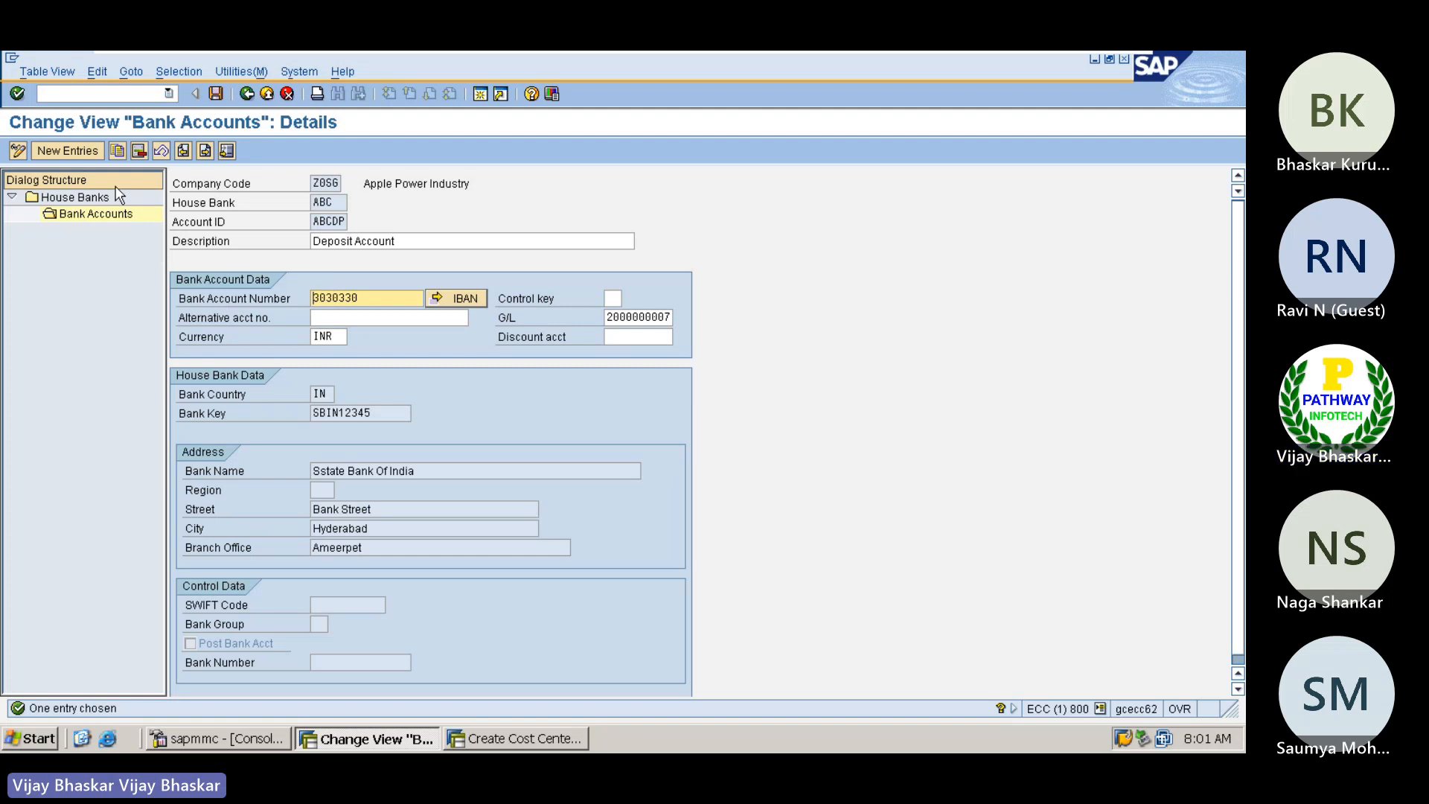
drag(372, 299, 313, 296)
click(311, 293)
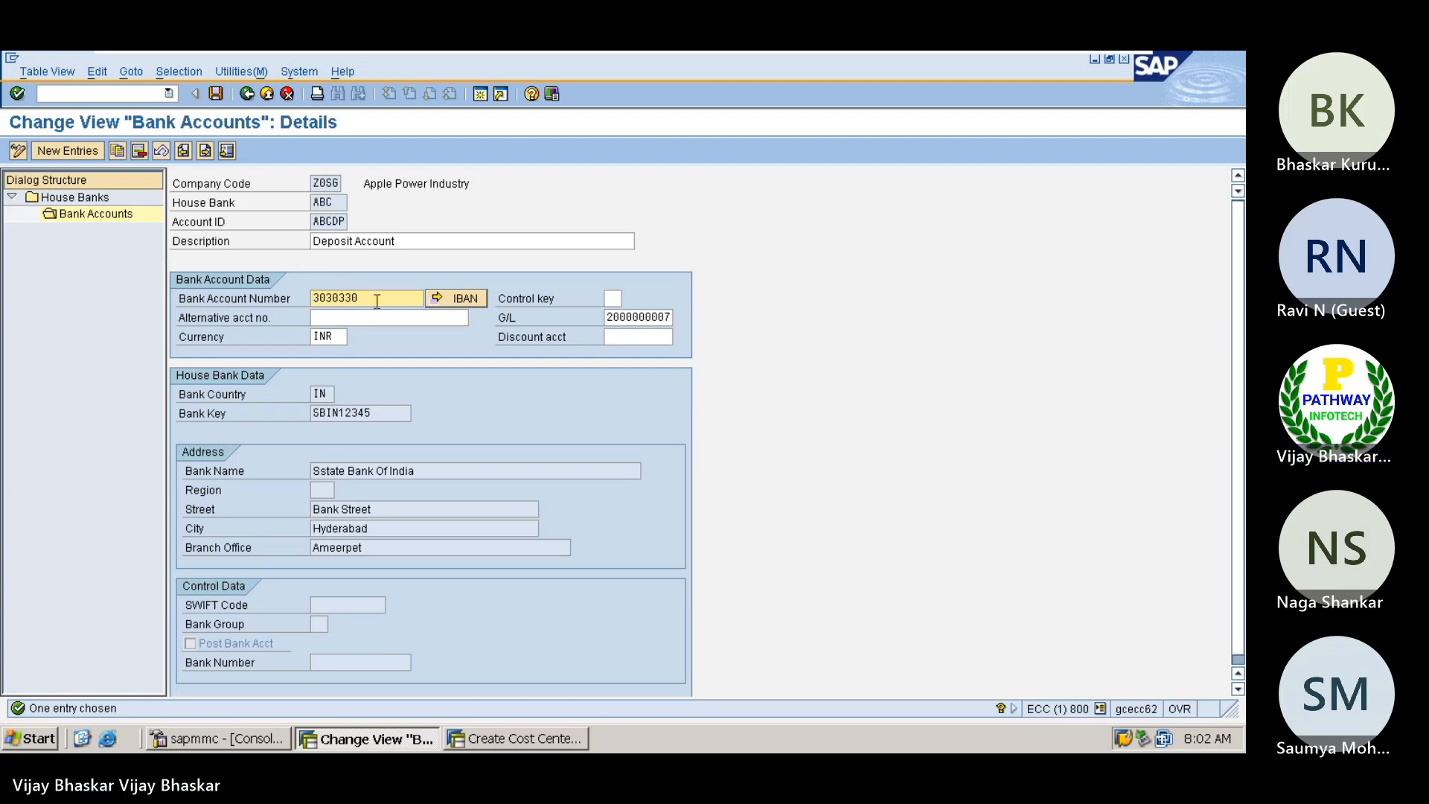
Step: Open the Create Bank initial screen with transaction FI01
click(64, 94)
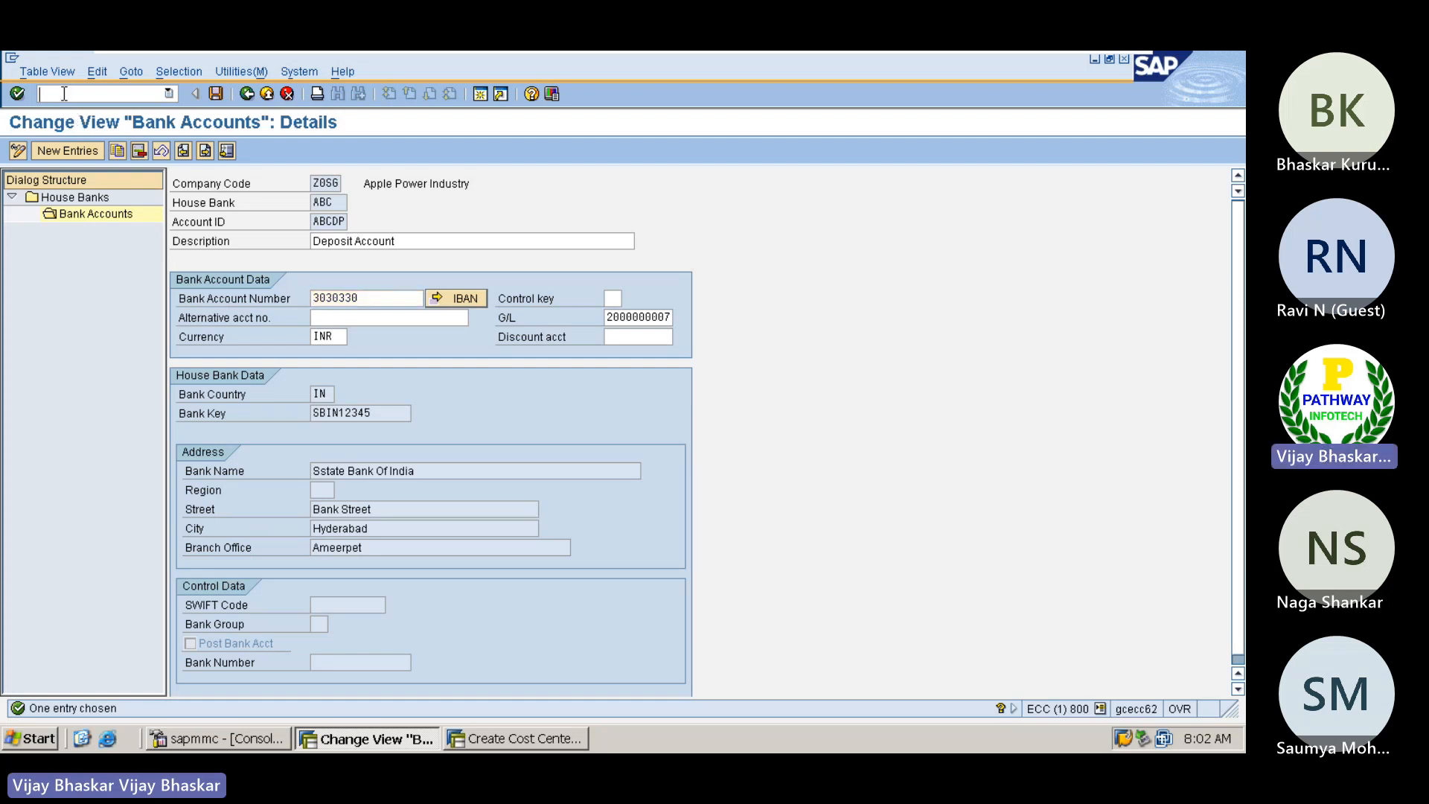
text(/nfi01)
key(Return)
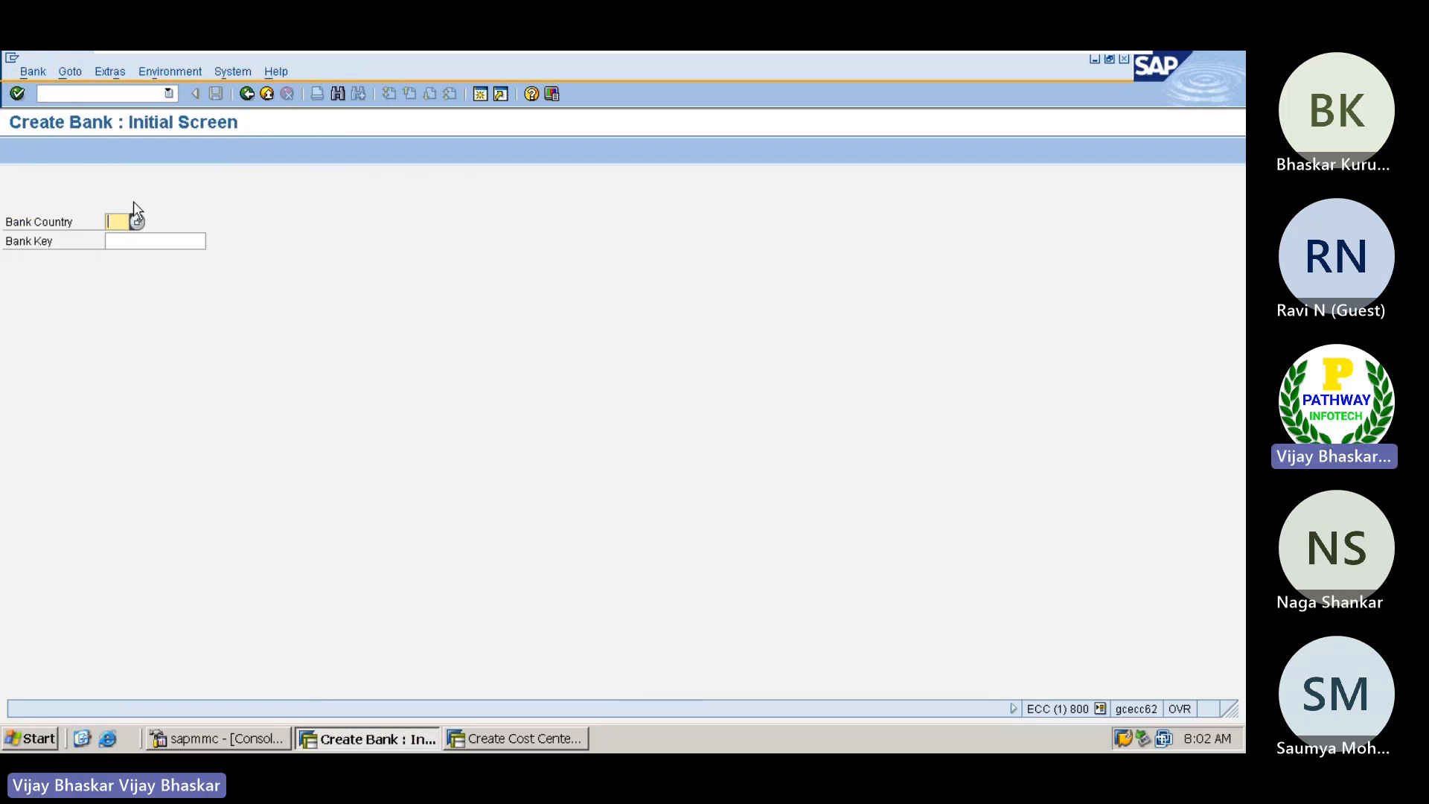
Step: Return to FI12 house bank maintenance for the same company code and open a blank new house bank entry
click(100, 90)
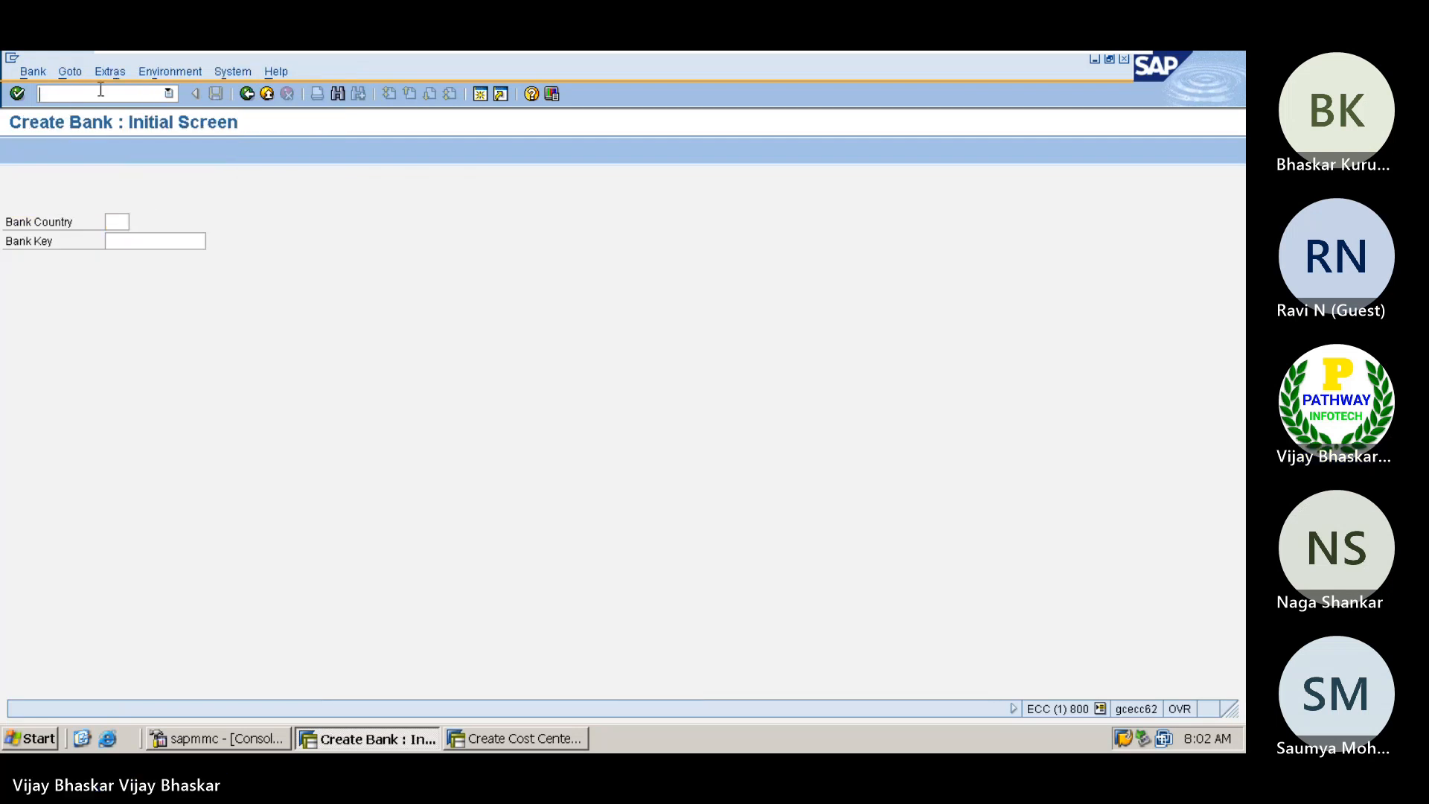
text(/nfi)
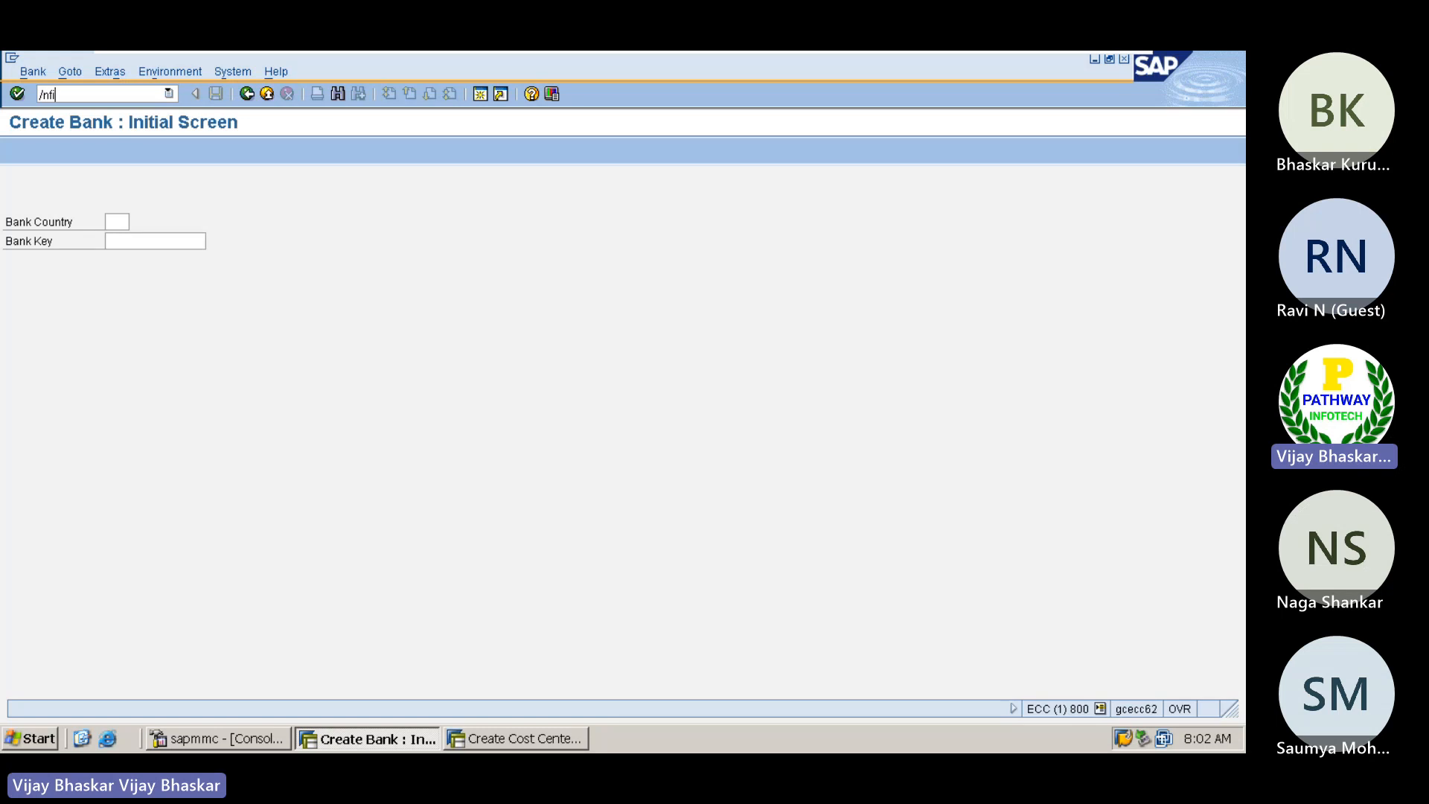
text(12)
key(Return)
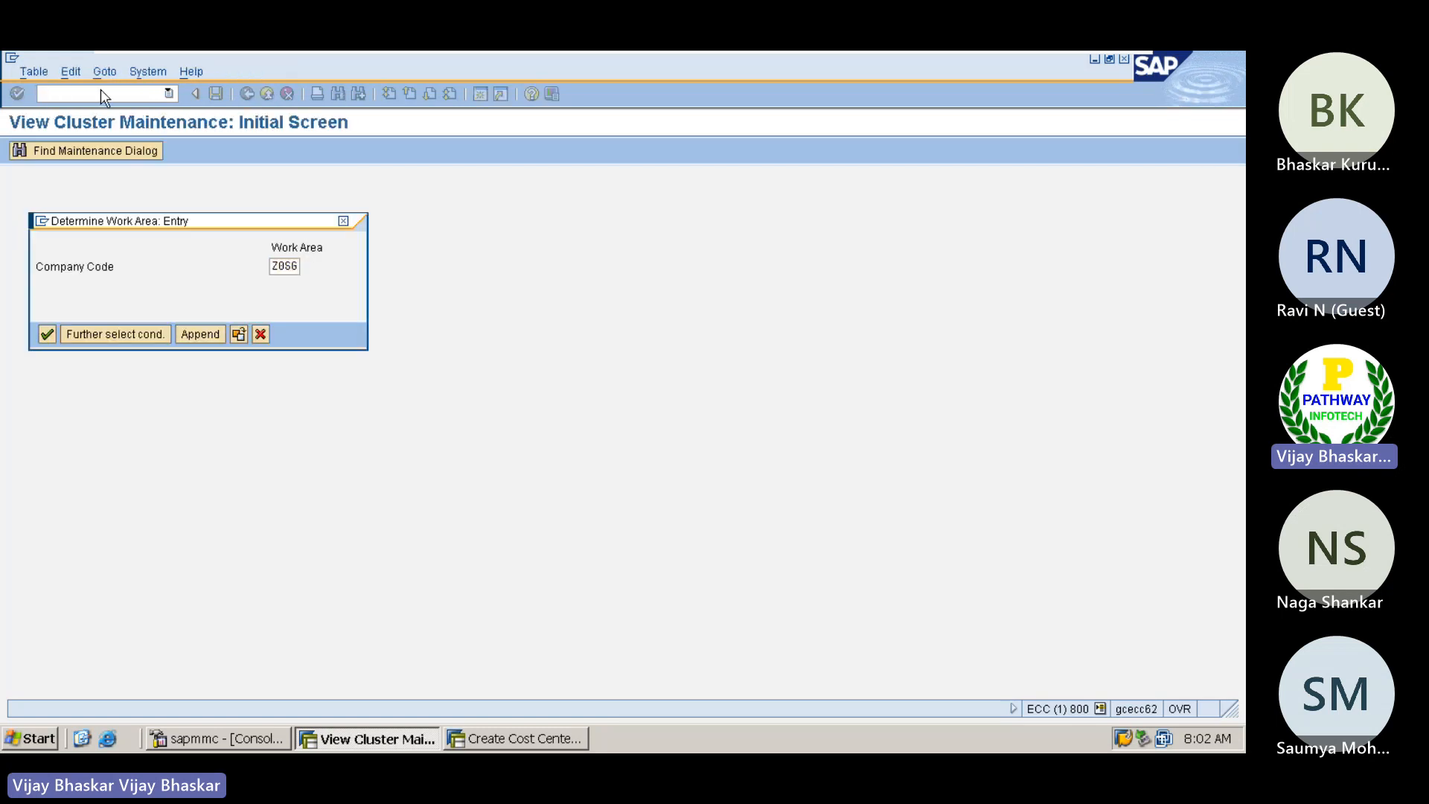
key(Return)
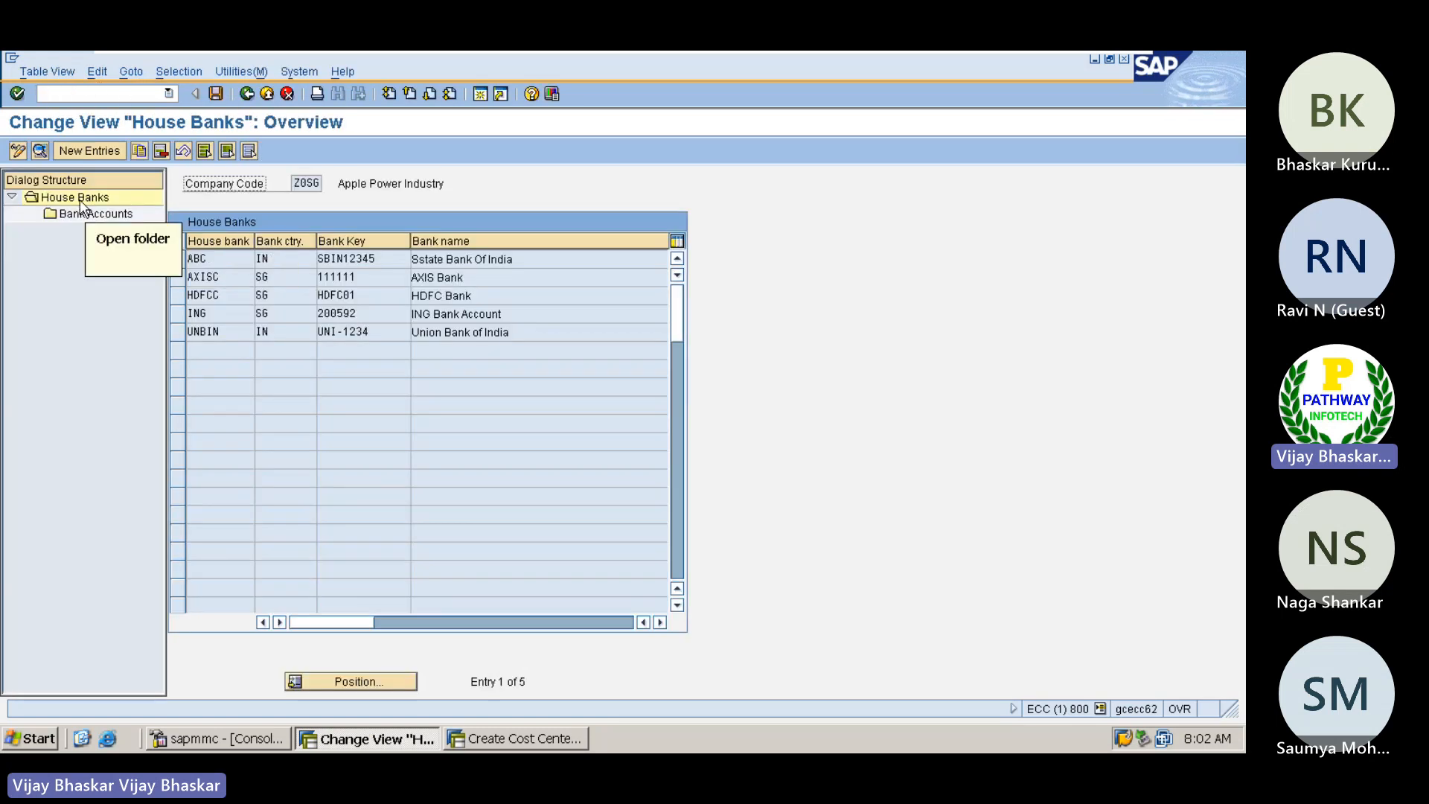
click(92, 153)
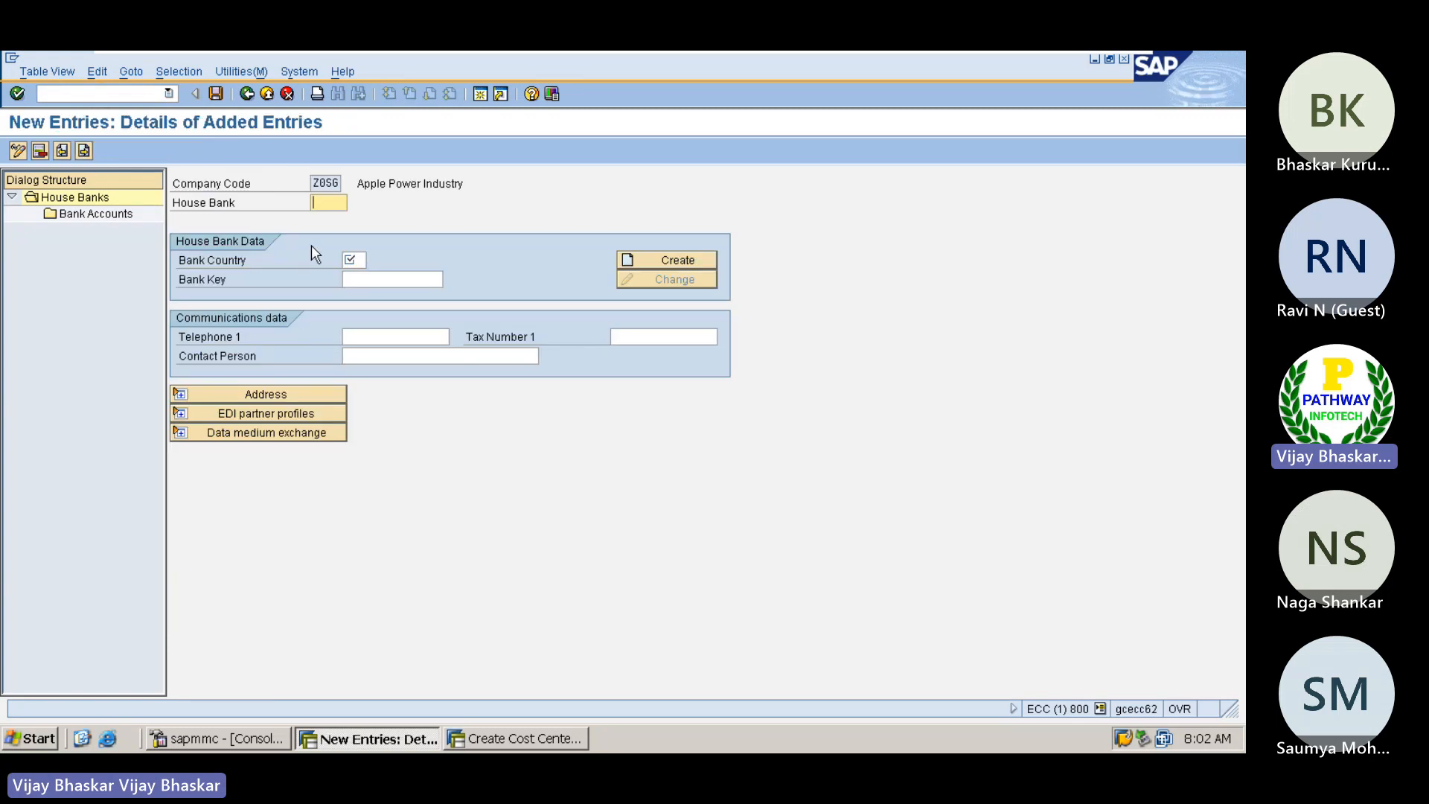
click(356, 262)
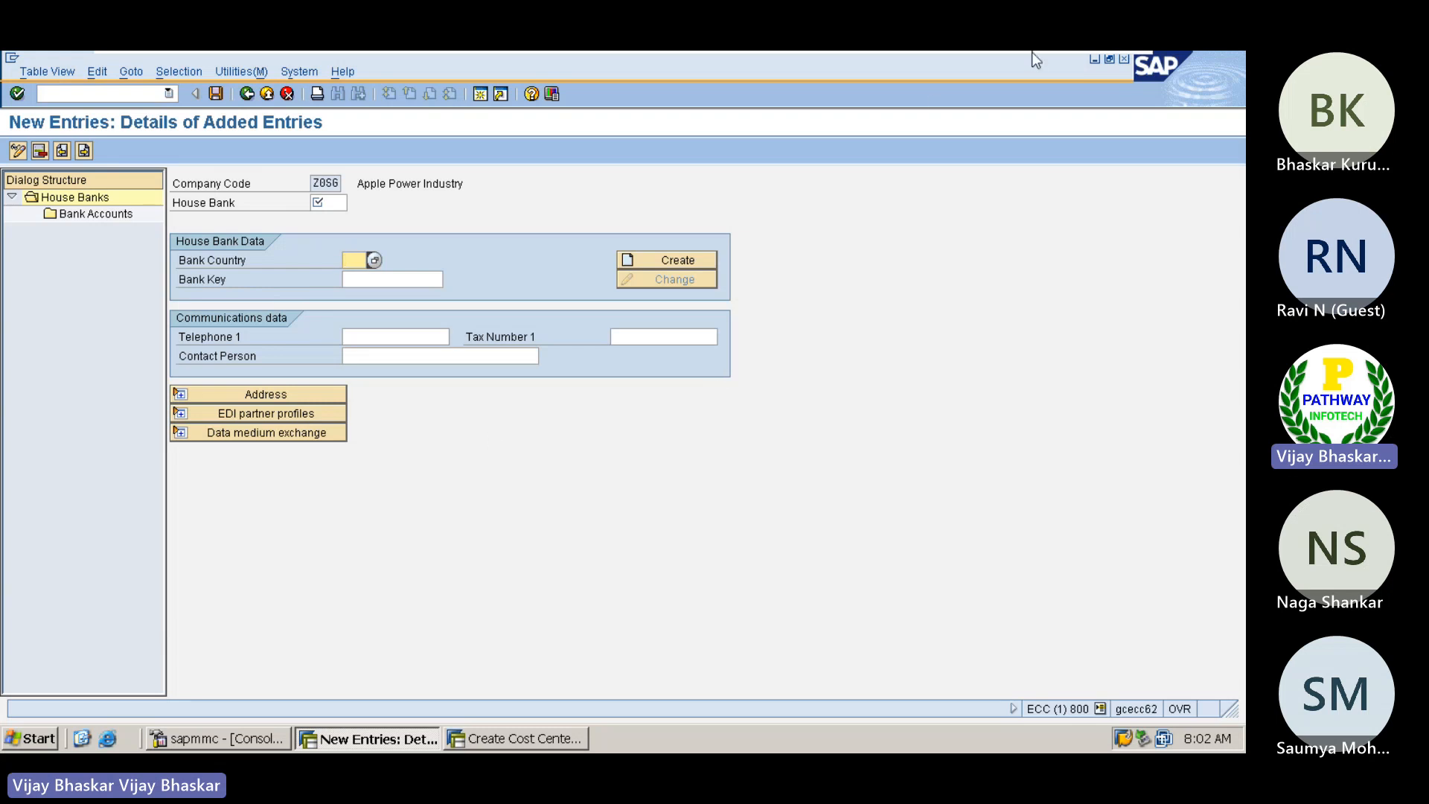
Step: Leave the ECC session, switch to the S4HANA remote desktop and close the new dispute case without correcting or saving it
mouse_move(1032, 53)
click(1082, 64)
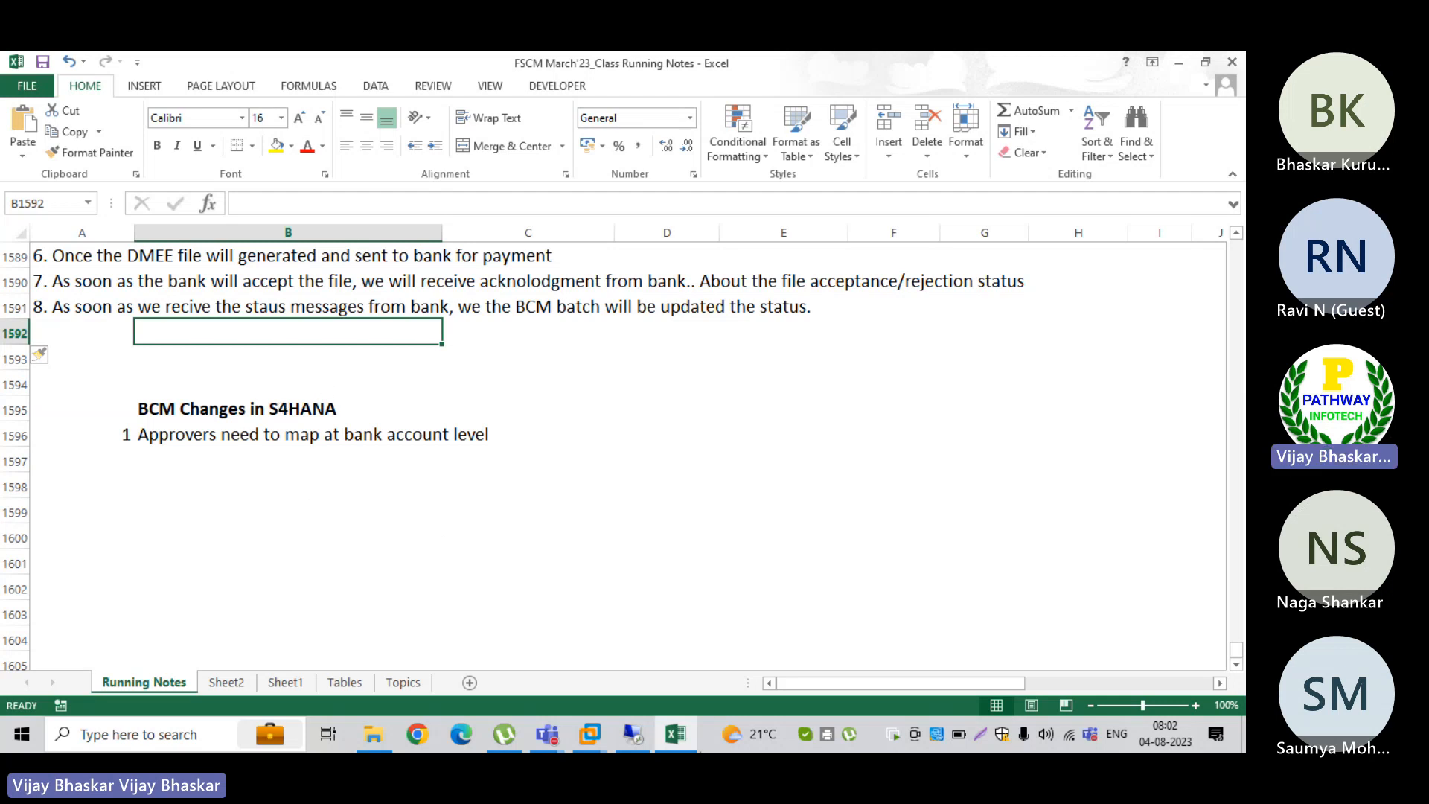
click(640, 730)
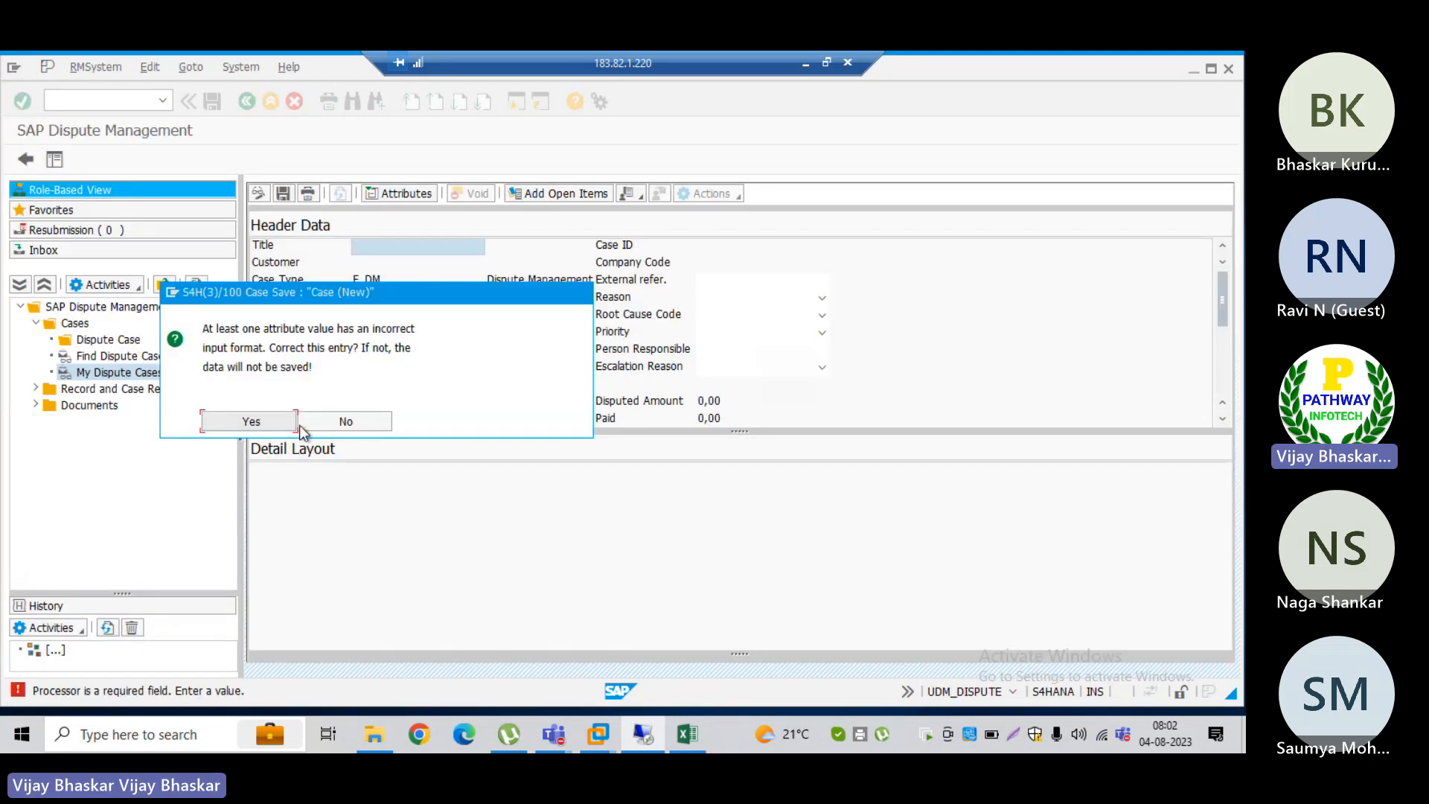
click(337, 421)
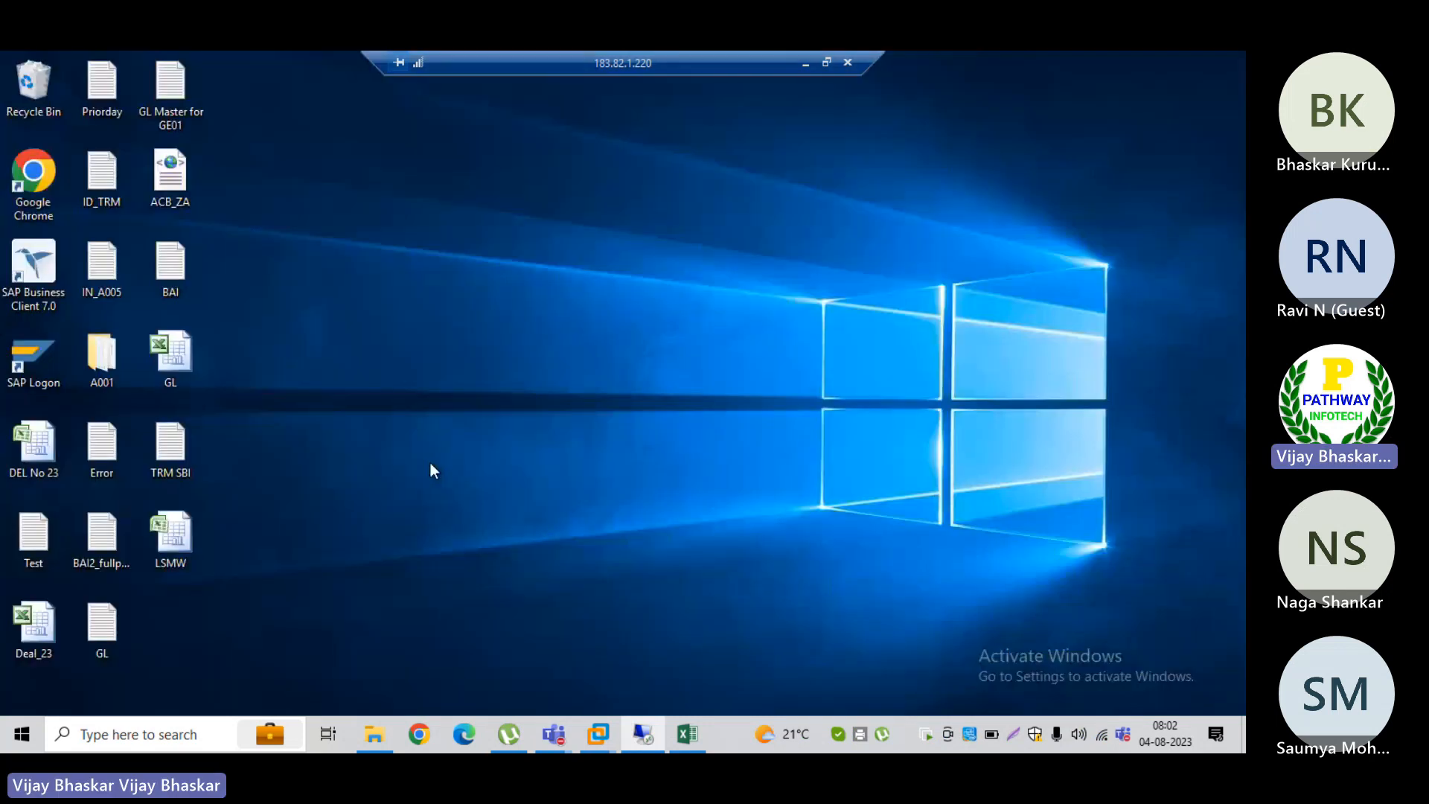
Step: Launch Google Chrome on the remote desktop and open house bank maintenance in the SAP session with transaction FI12
double_click(42, 181)
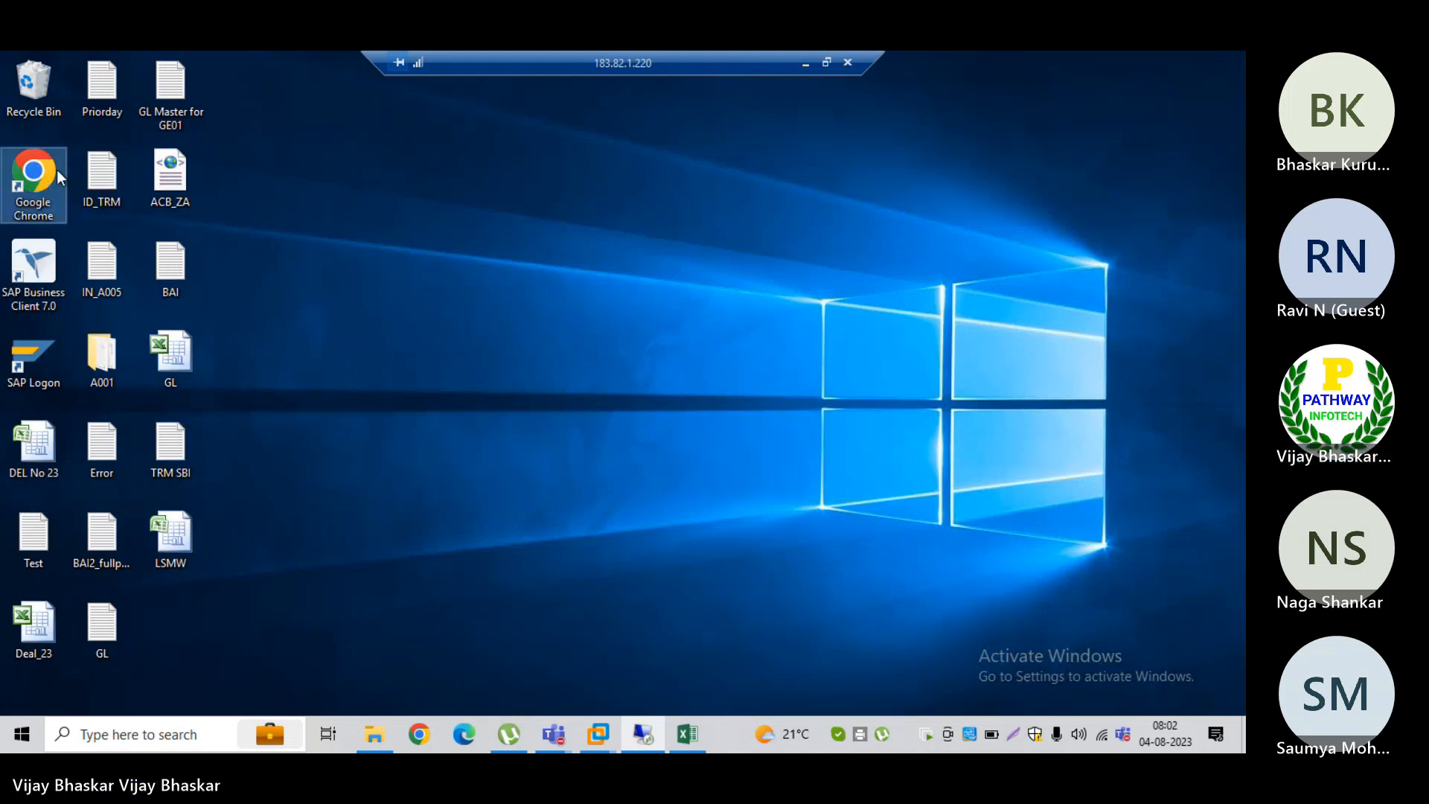
click(642, 735)
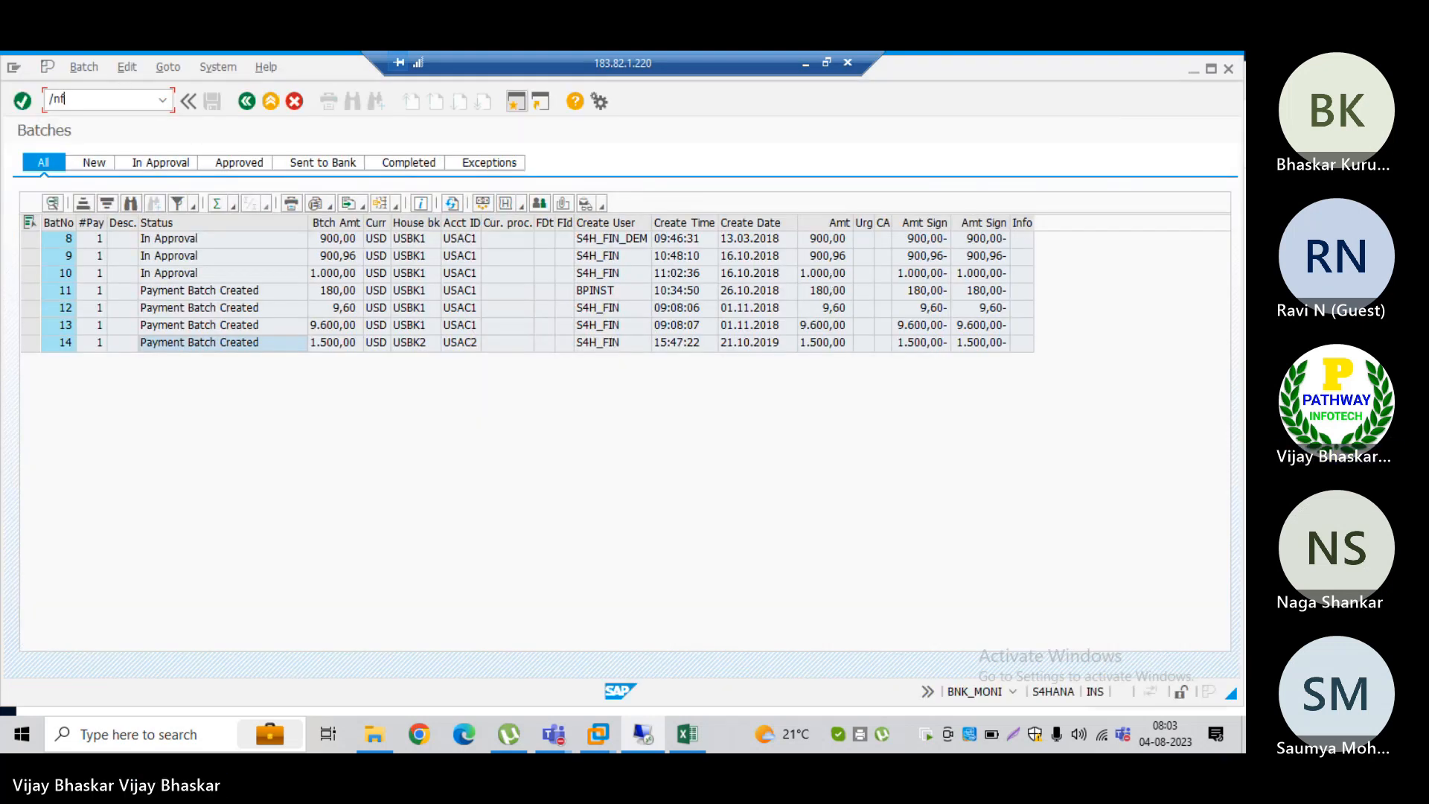
text(0)
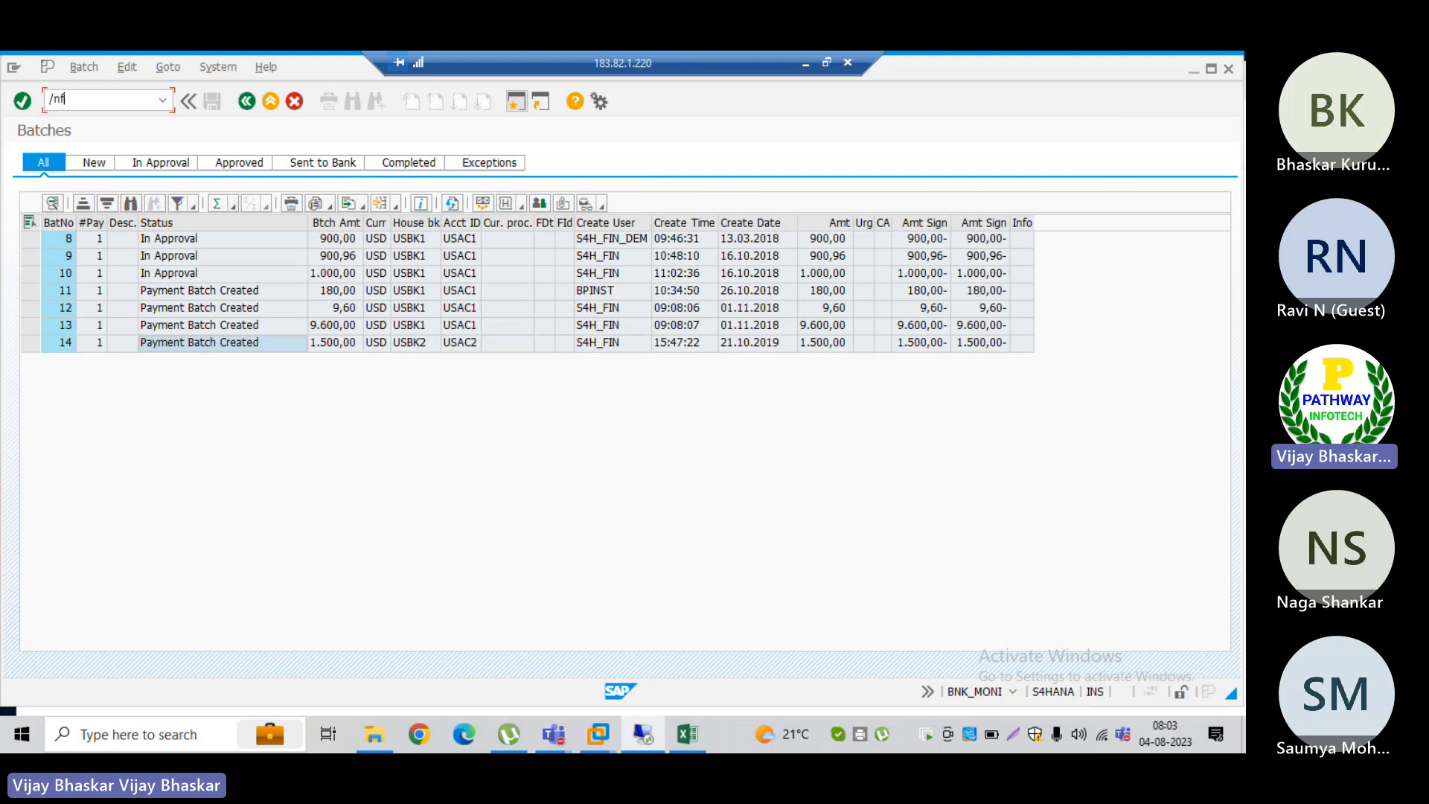
text(10)
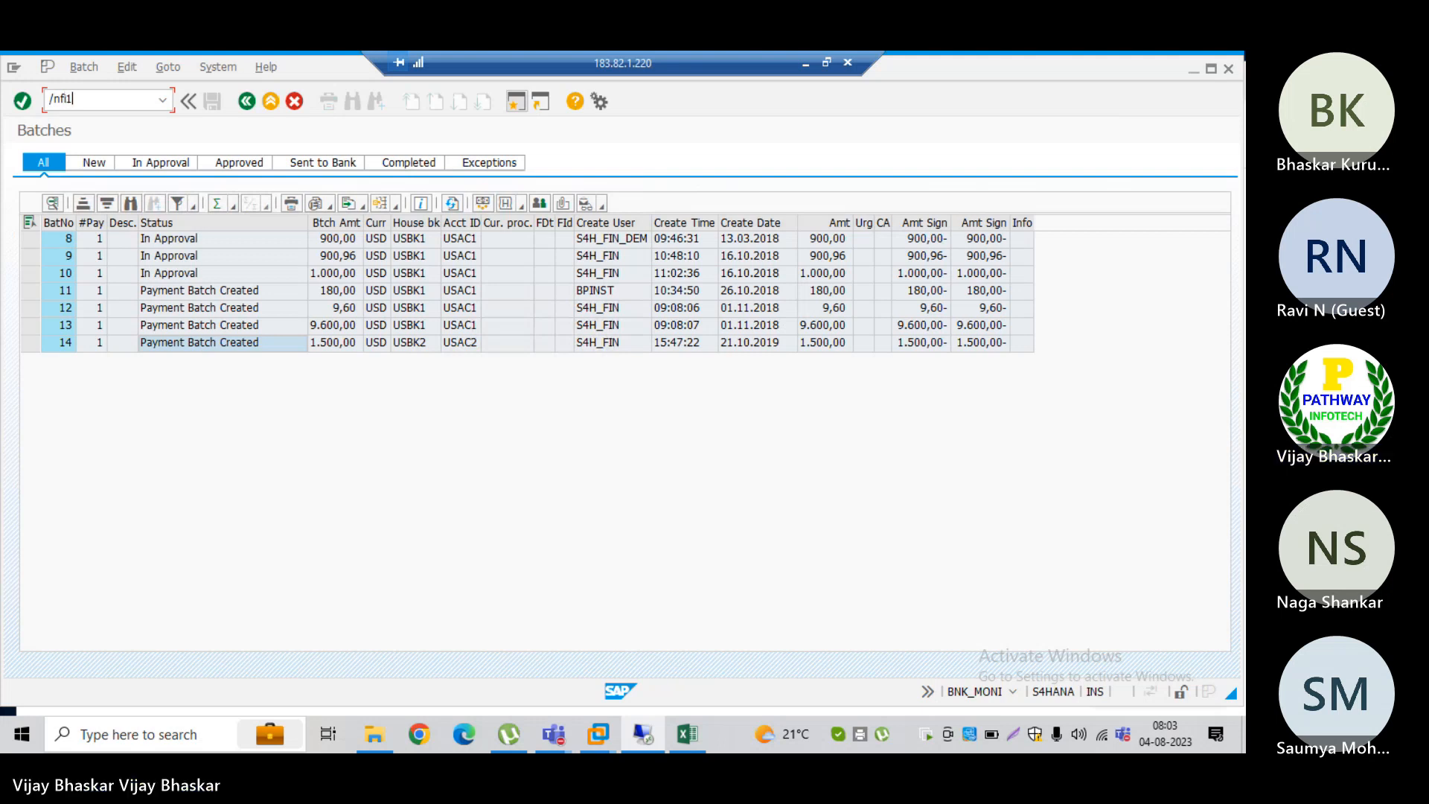
key(Return)
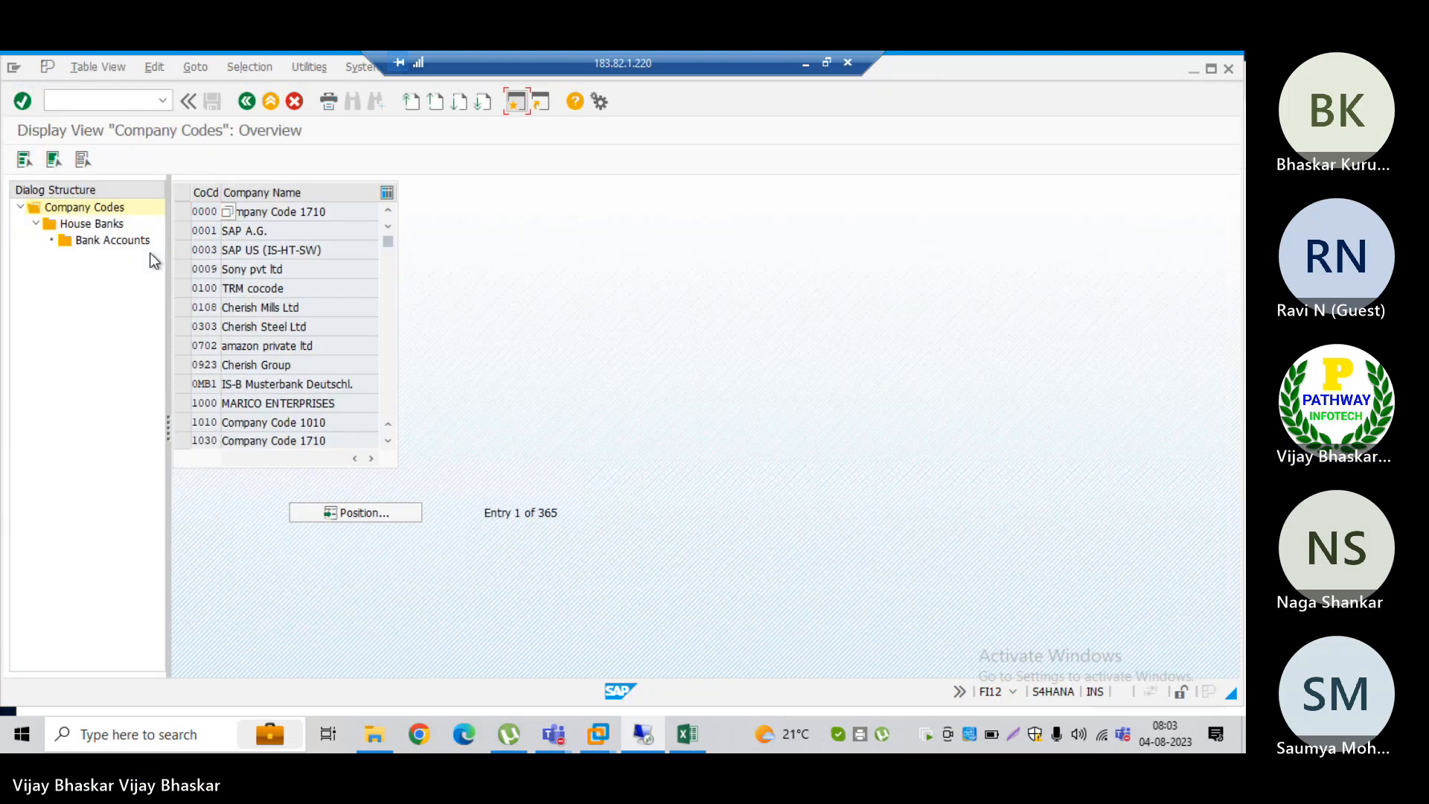
Step: Leave the company code overview and open the Create Bank initial screen with transaction FI01
click(76, 103)
text(/nfi12)
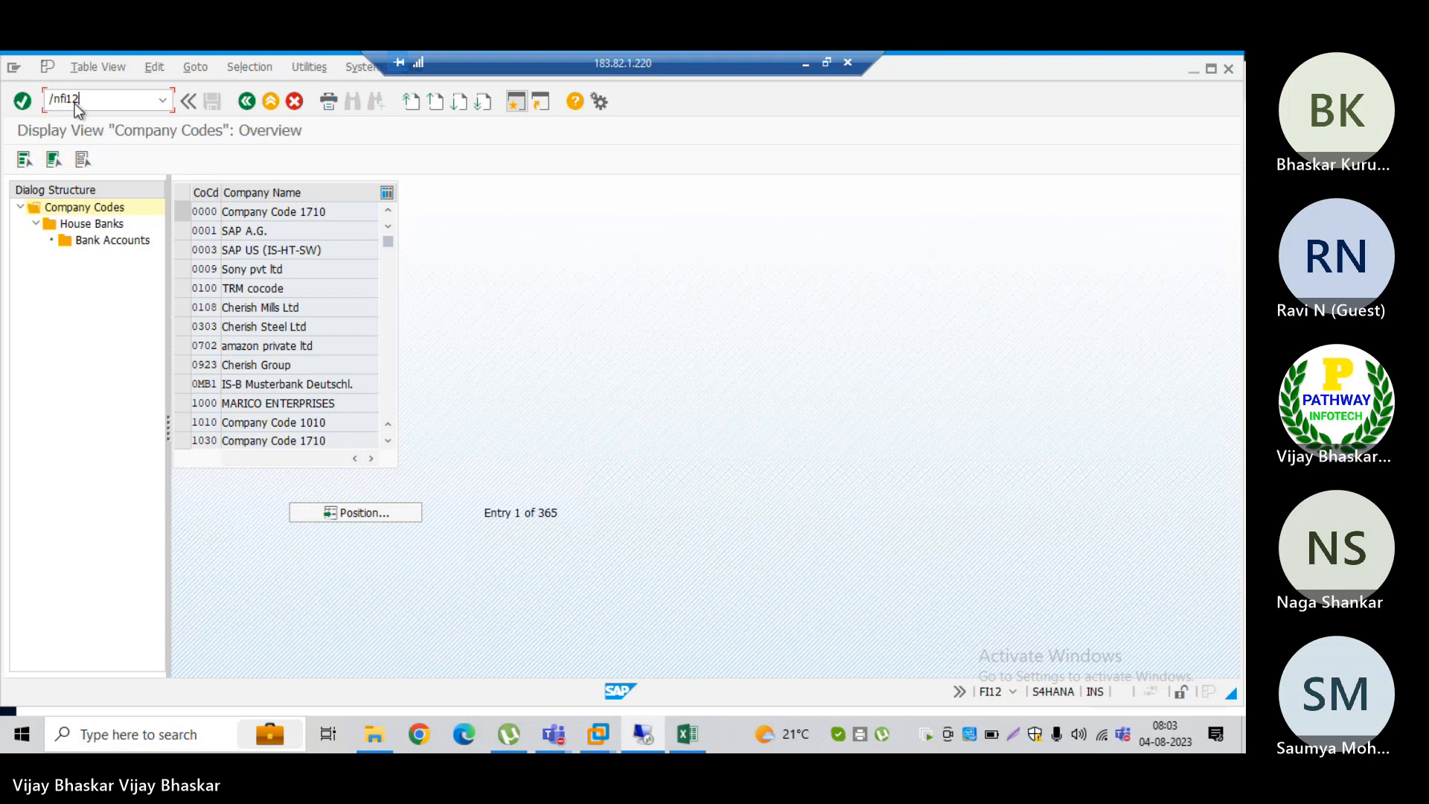
key(Return)
click(82, 96)
text(/nfi01)
key(Return)
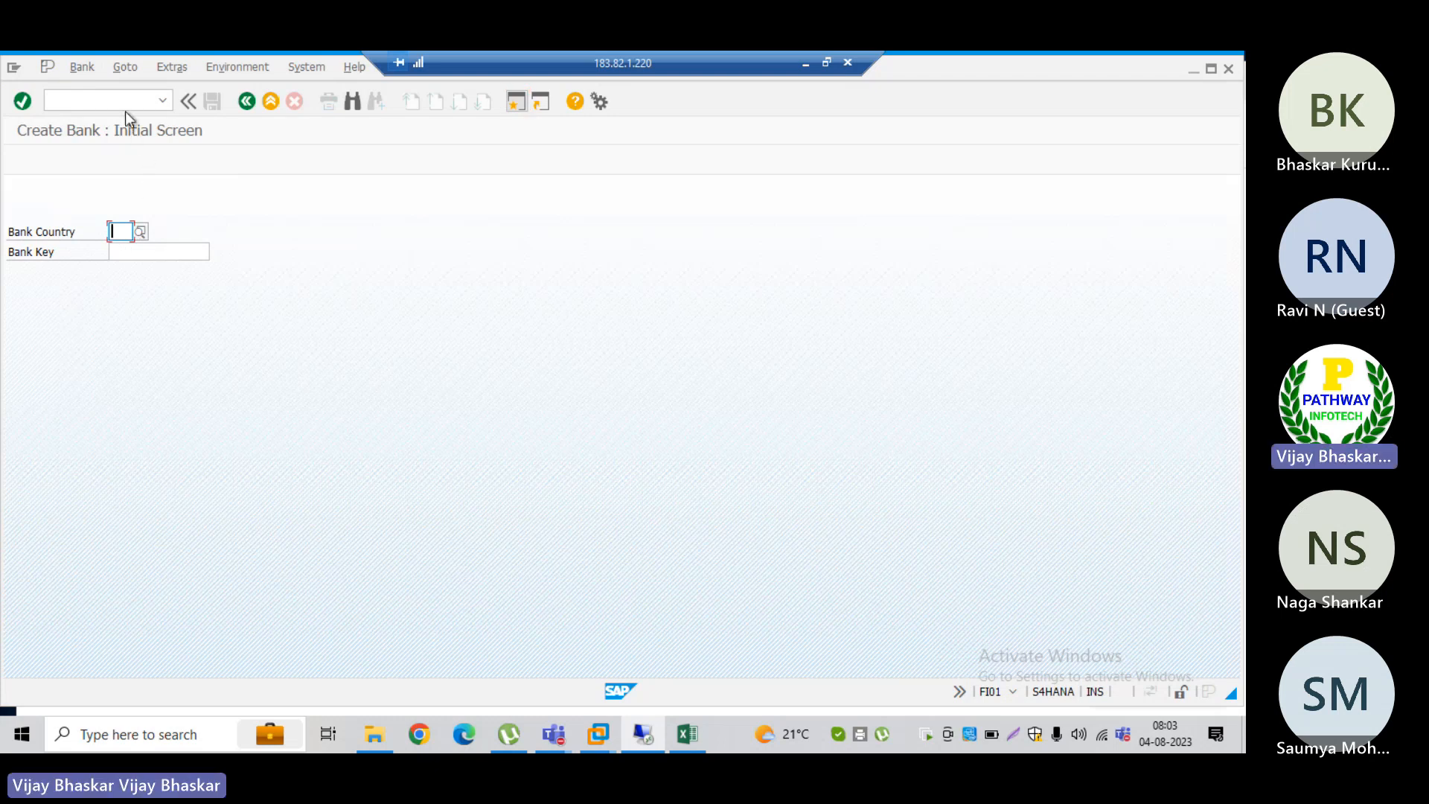
Step: Go back to transaction FI12 and position the company code list at GE01
click(162, 99)
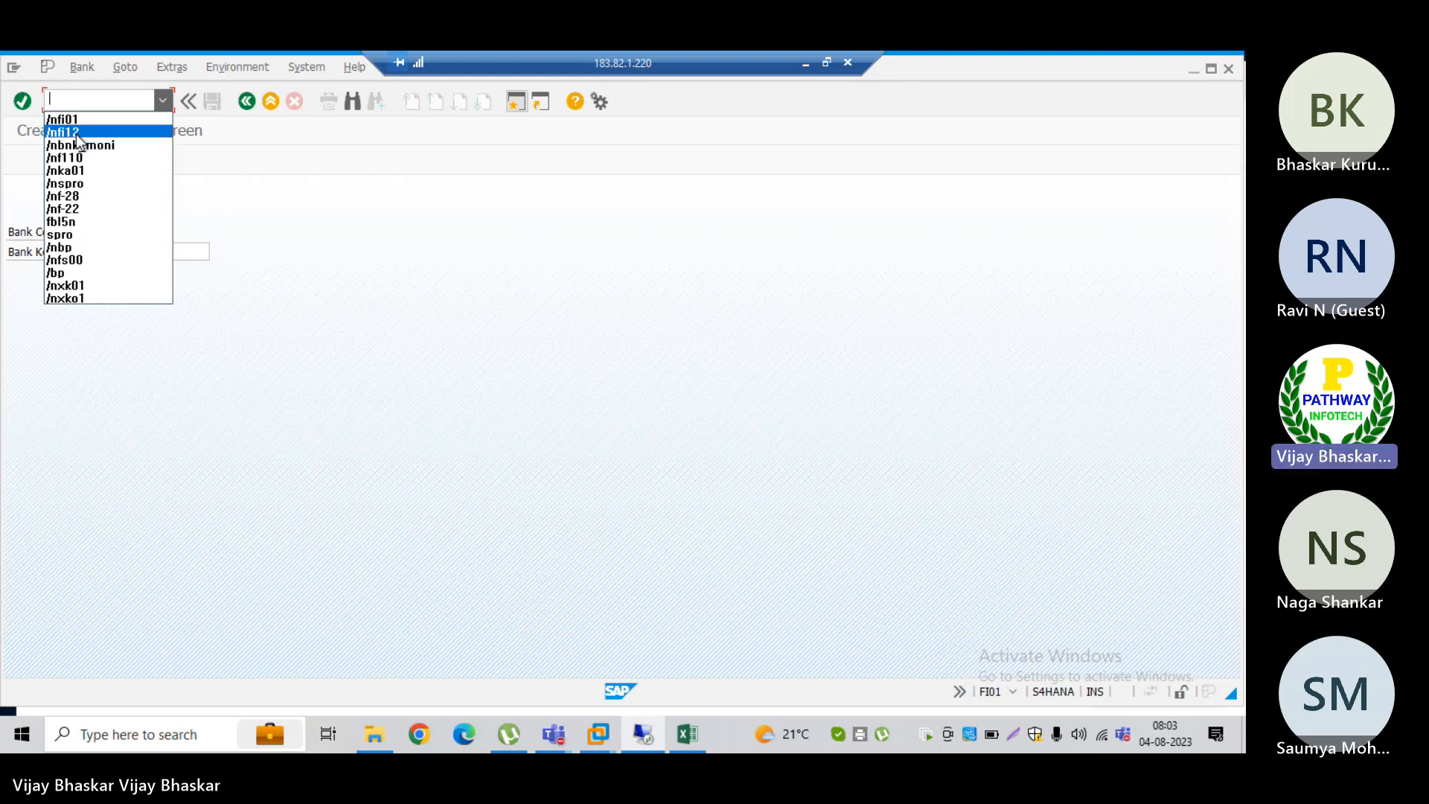
click(79, 134)
key(Return)
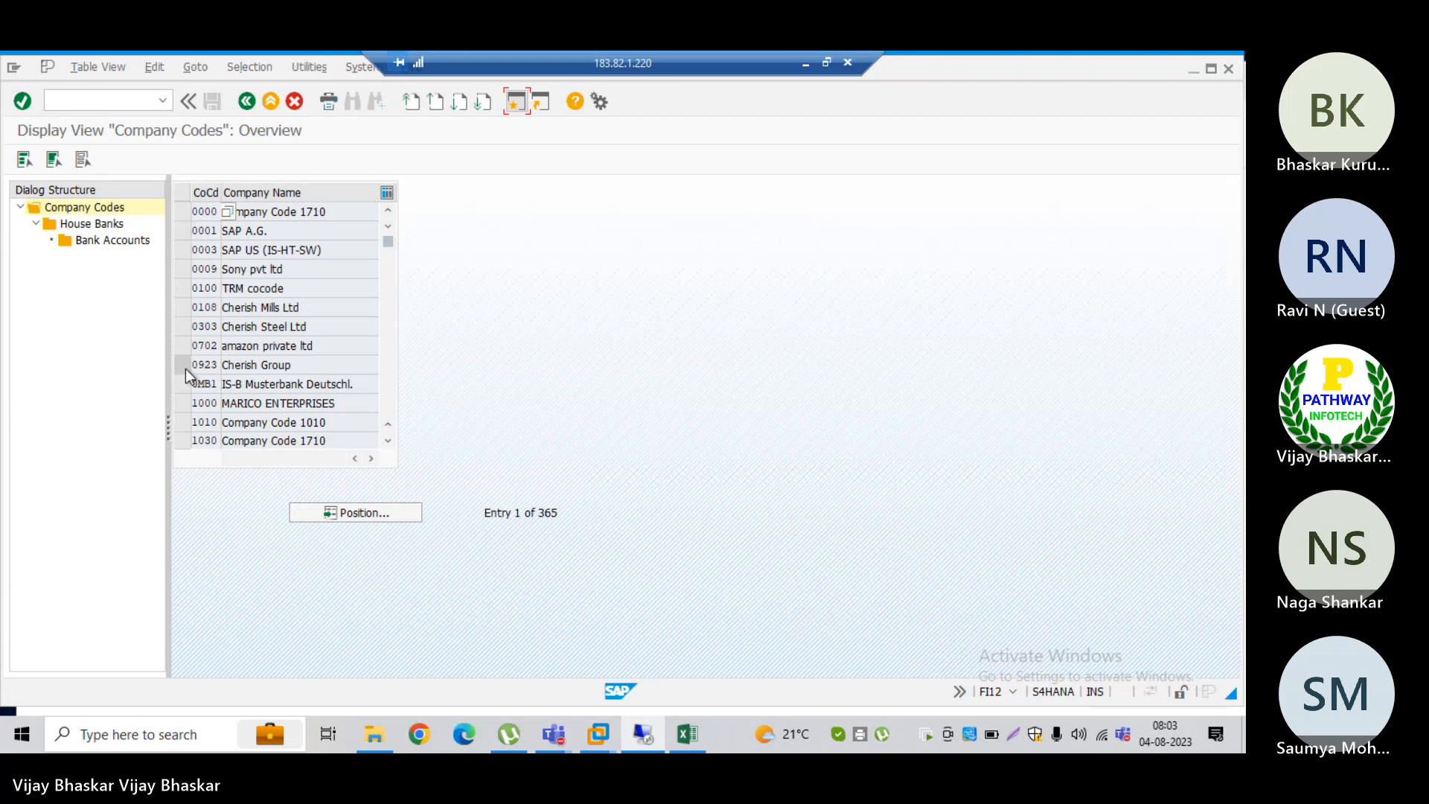
click(355, 511)
text(G)
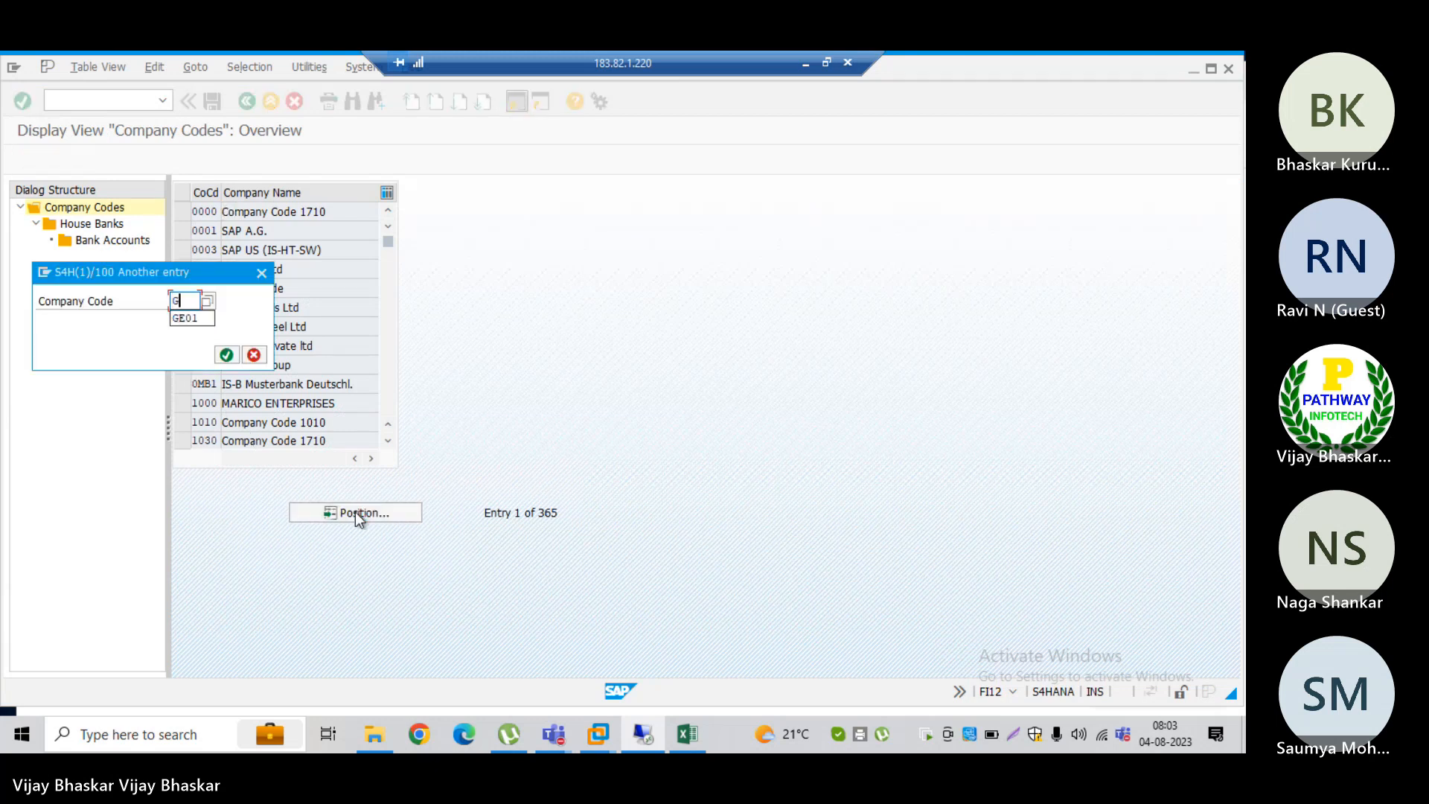
text(E01)
key(Return)
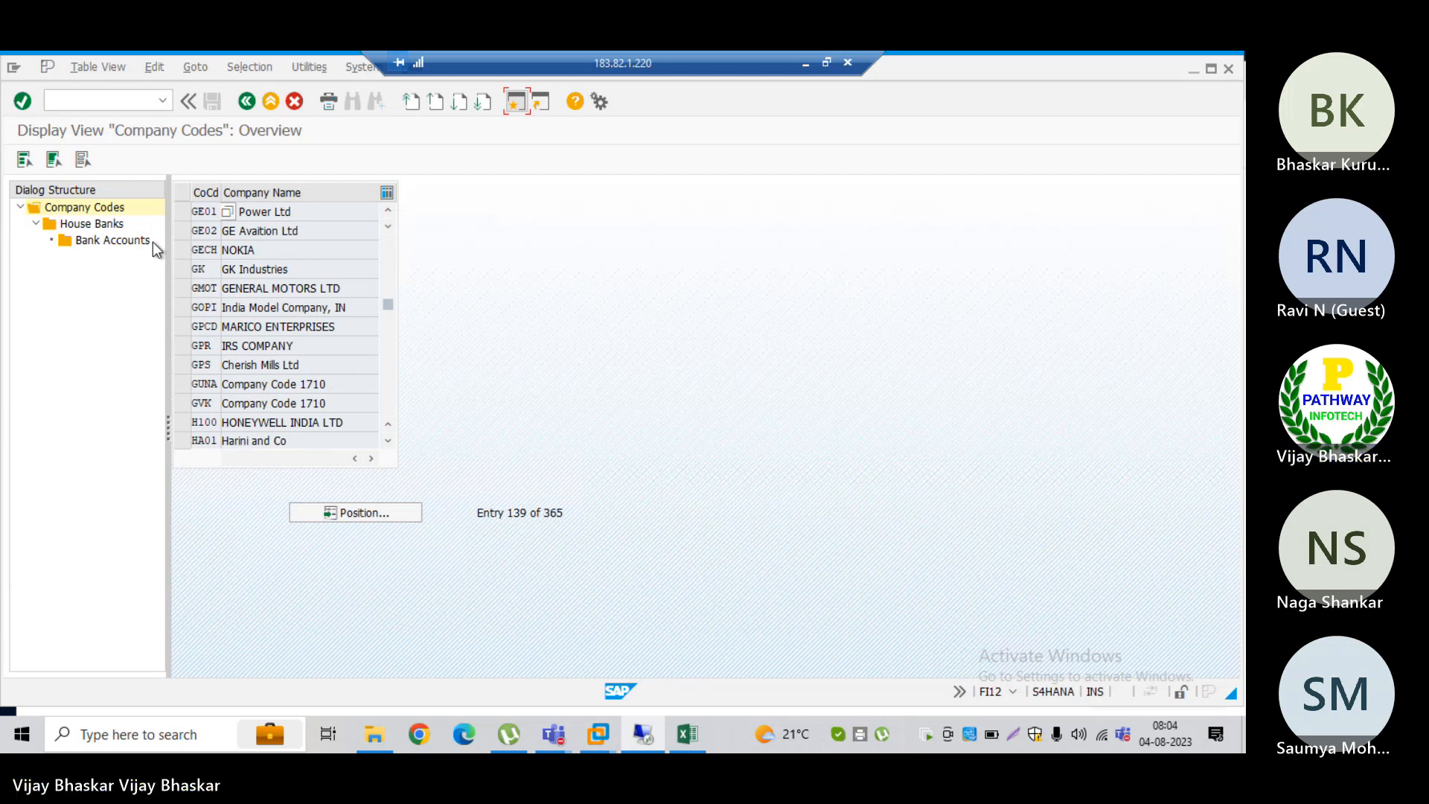
Step: Reopen transaction FI01 and start a new bank with country IN and bank key TEST
click(161, 100)
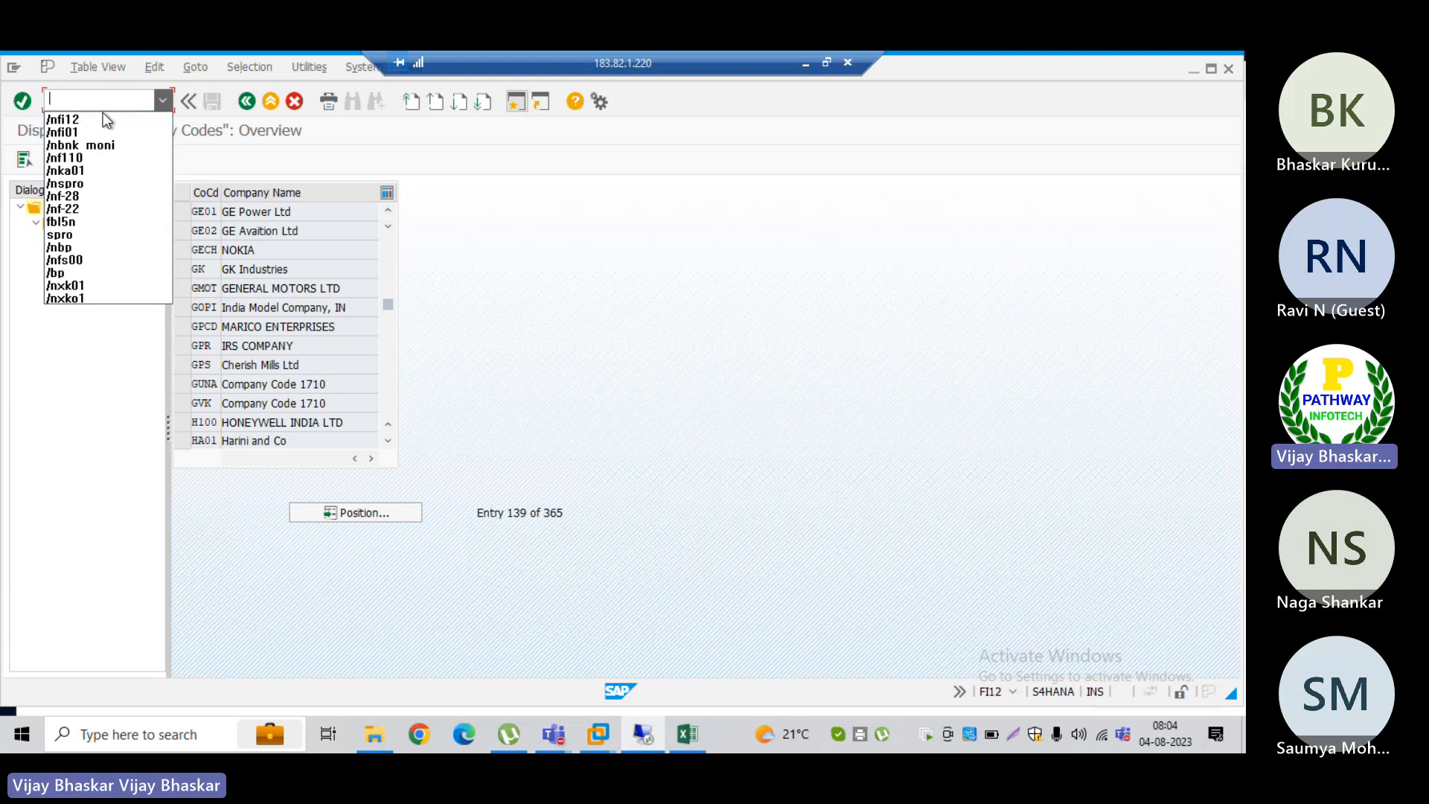
click(84, 137)
key(Return)
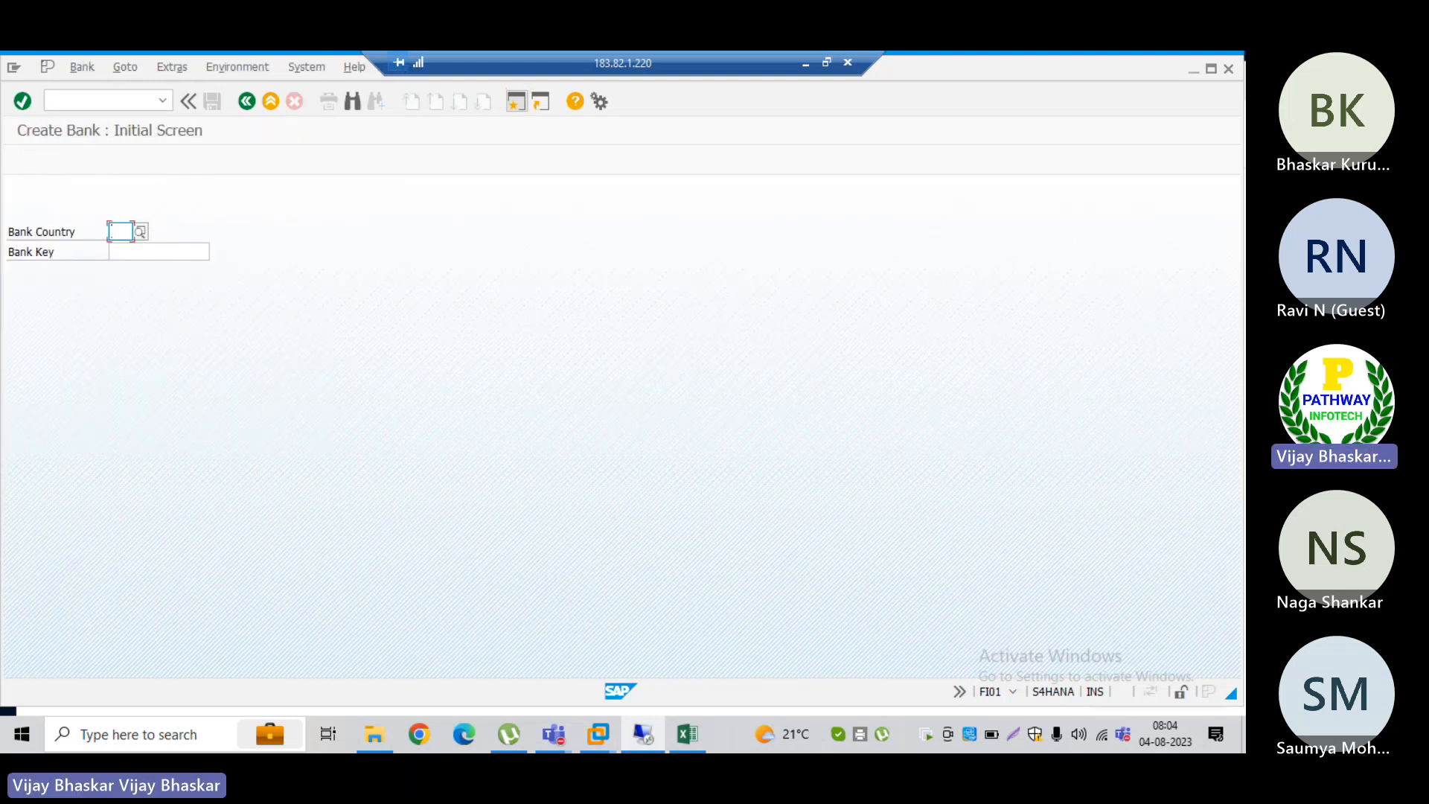
text(IN)
key(Tab)
text(TE)
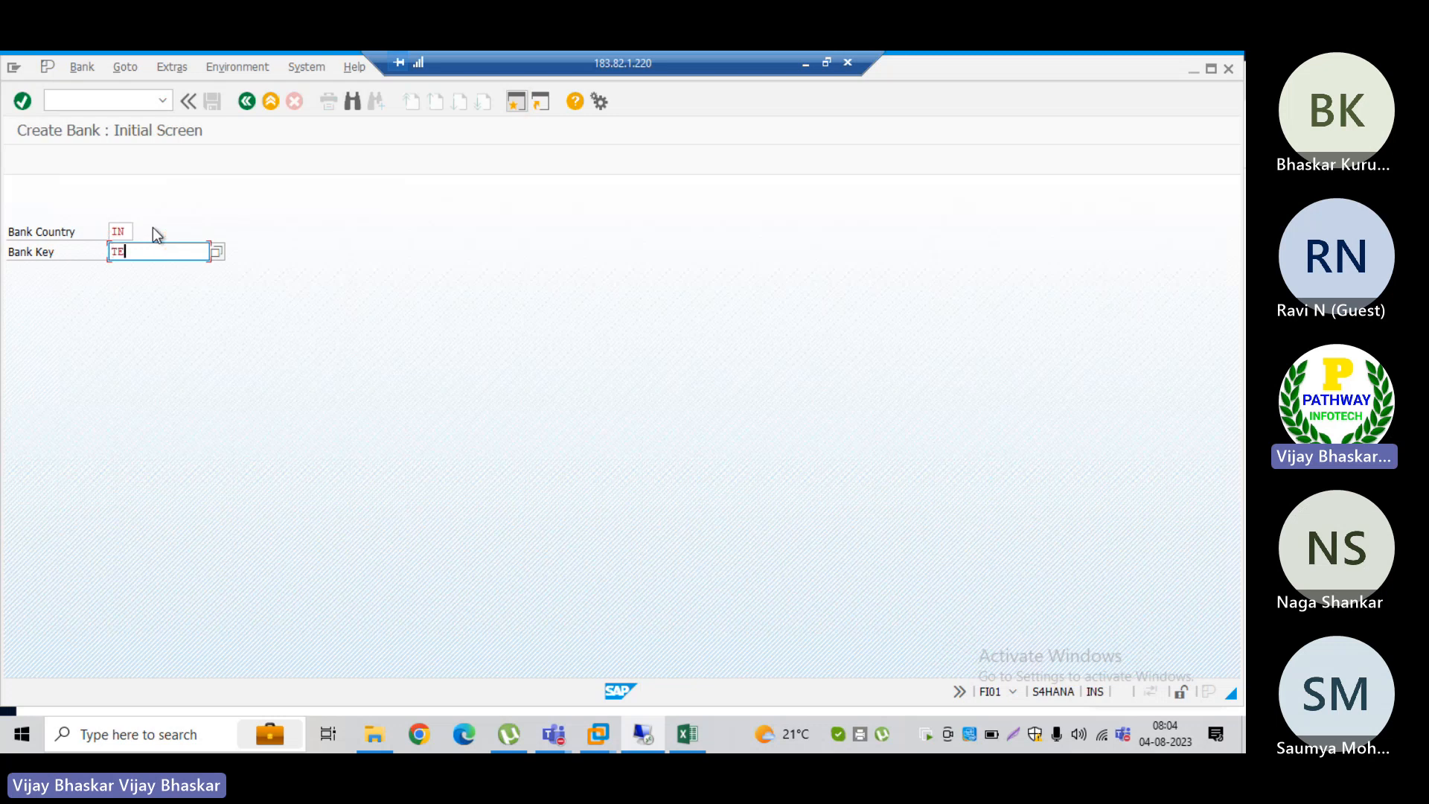
text(ST)
key(Return)
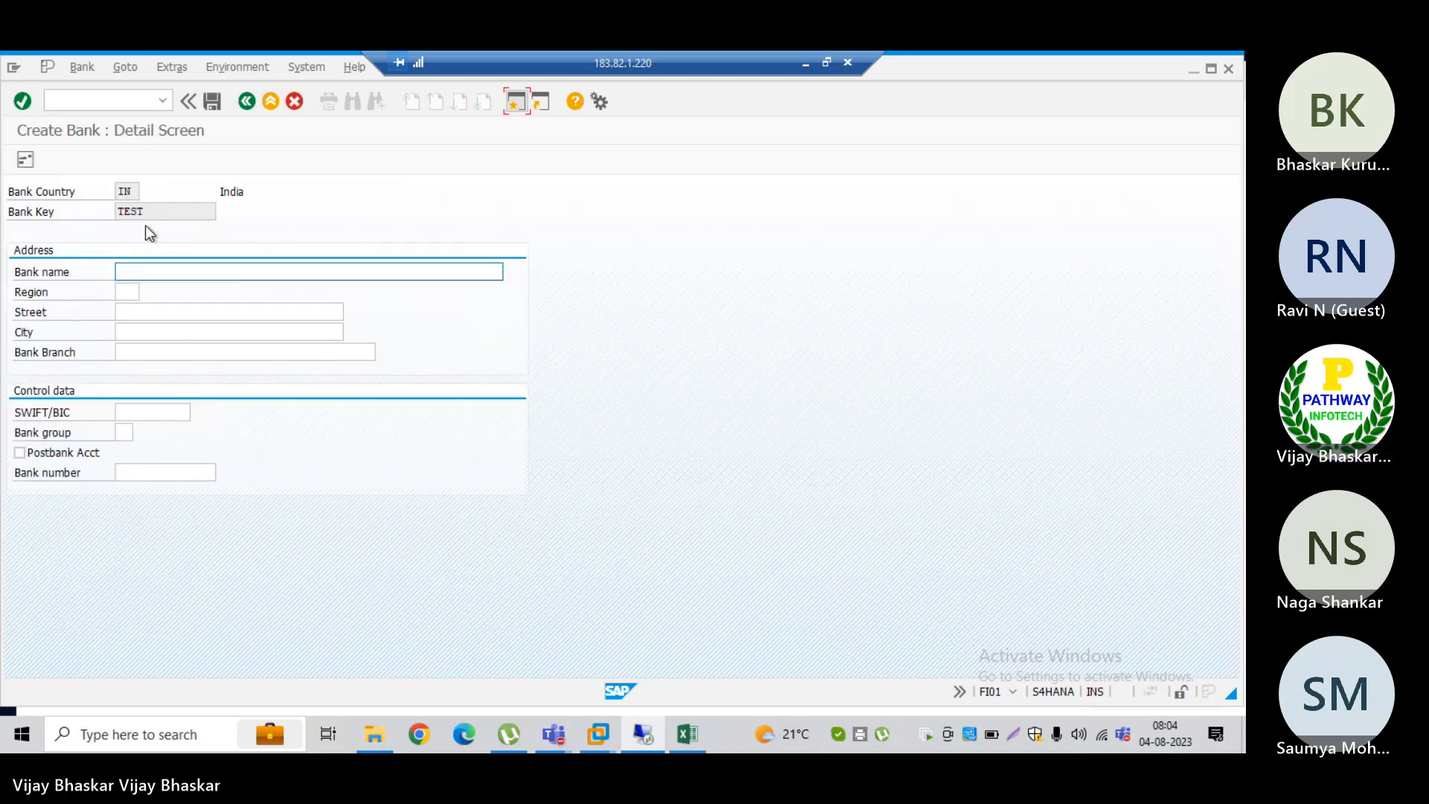
Step: Enter Tett as the bank name and save the new bank
click(143, 268)
text(Te)
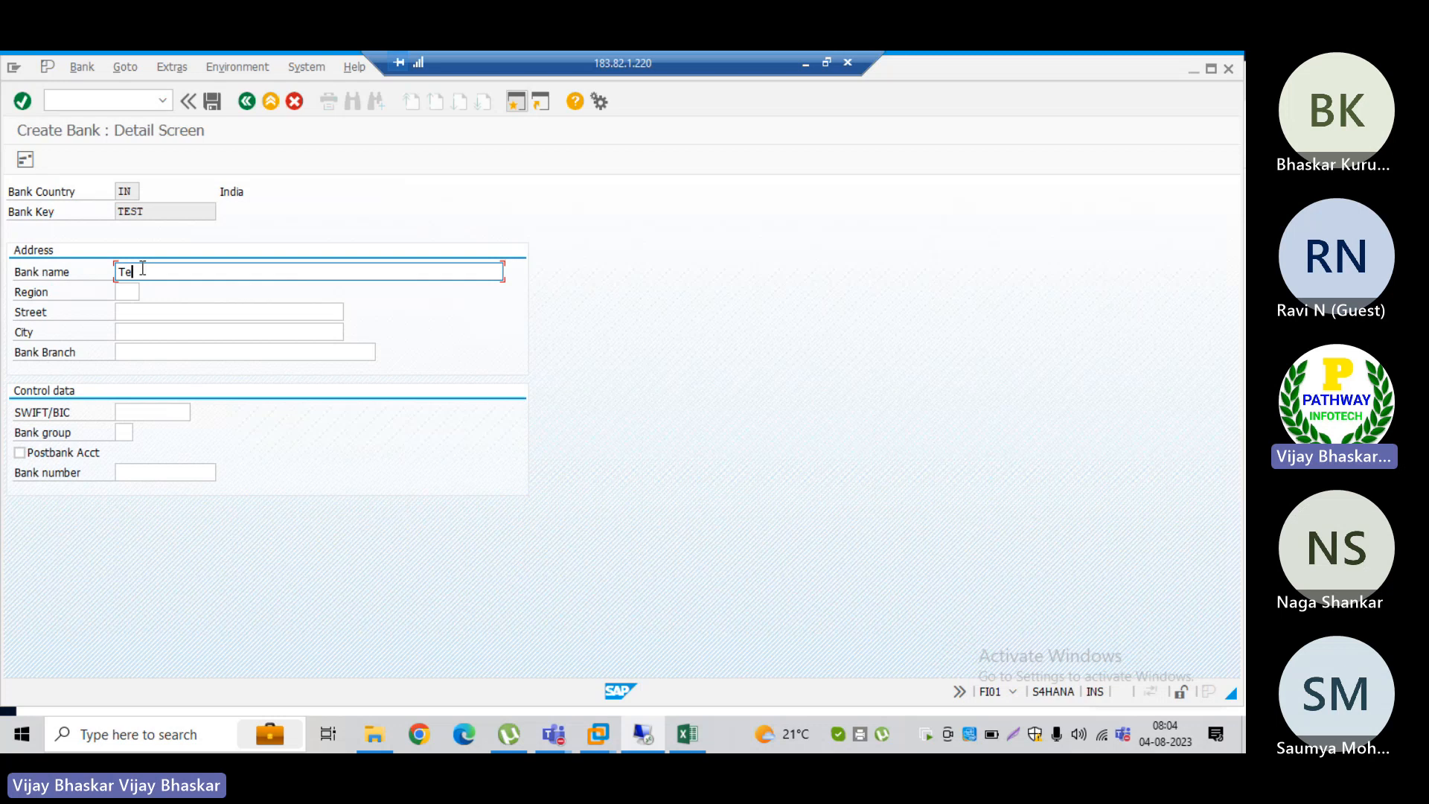
text(tt)
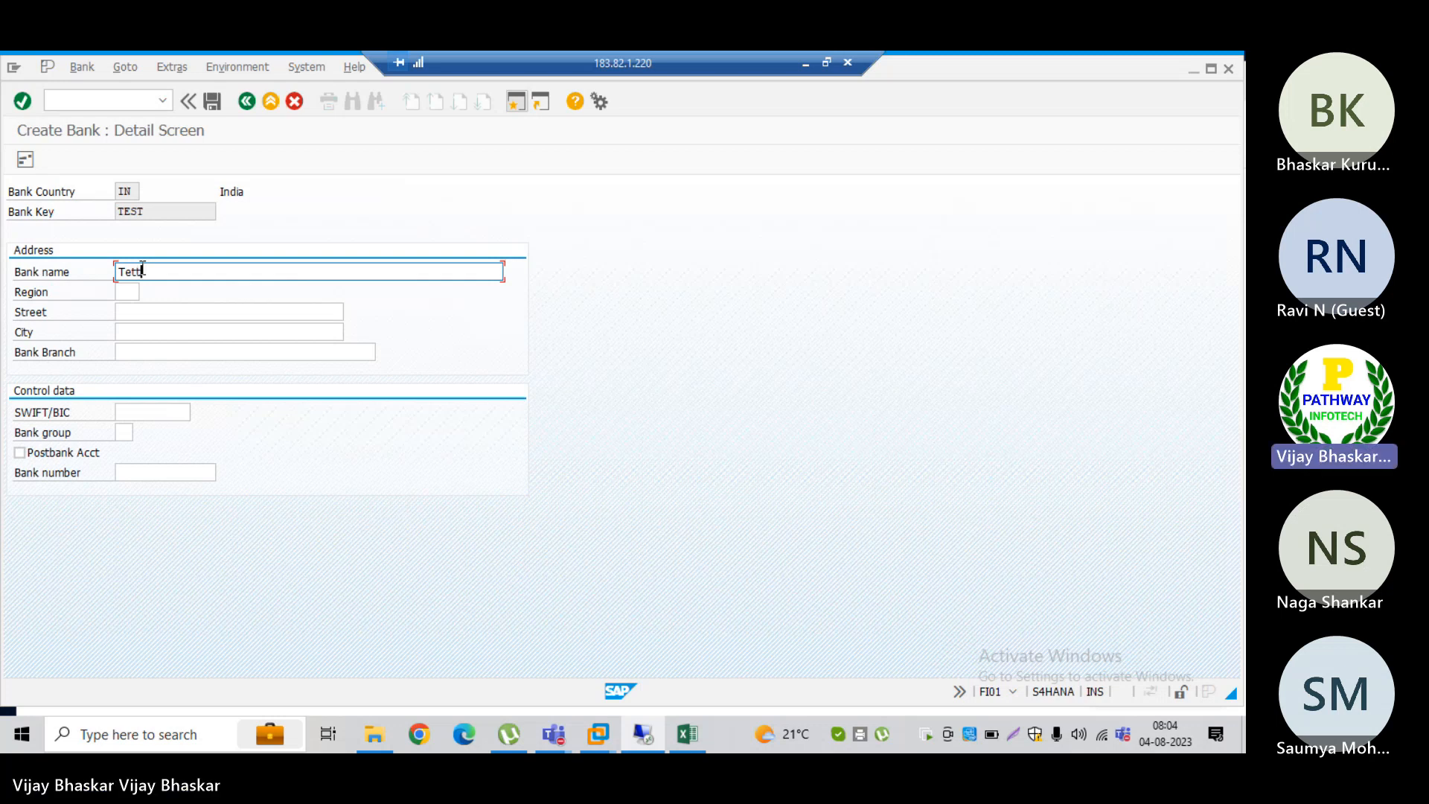
click(214, 101)
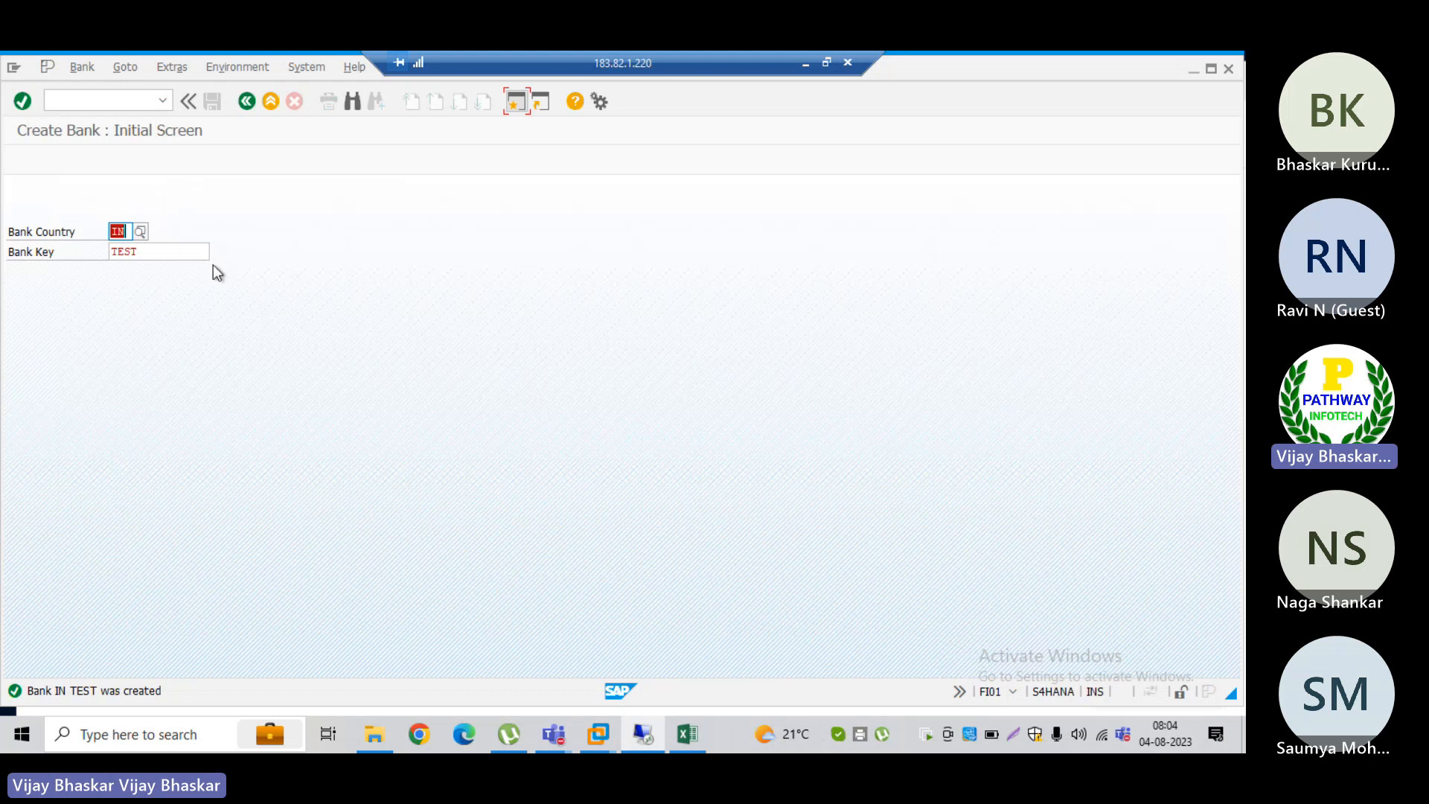
Step: Point out the bank country and bank key fields of the newly created bank
click(164, 251)
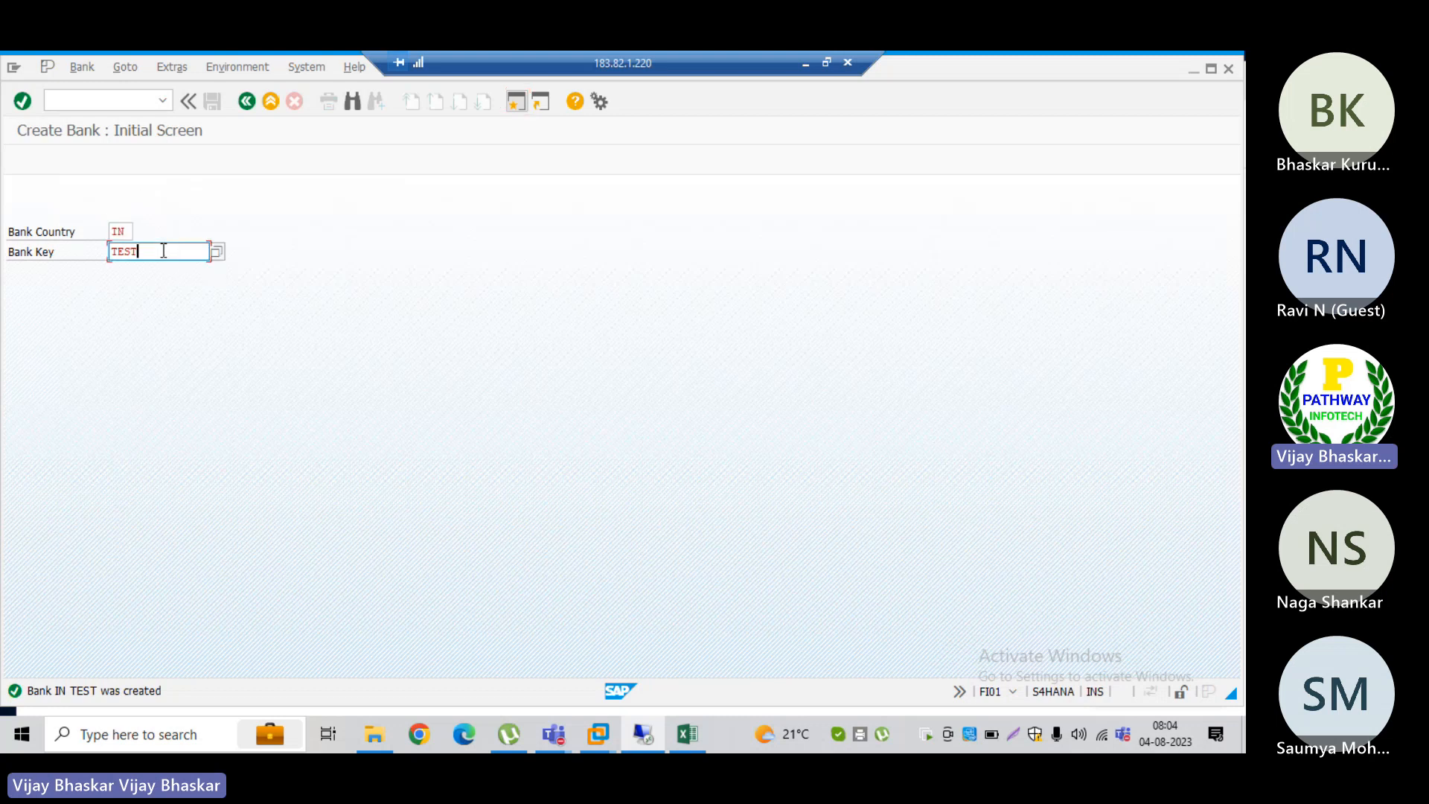
drag(165, 250, 109, 251)
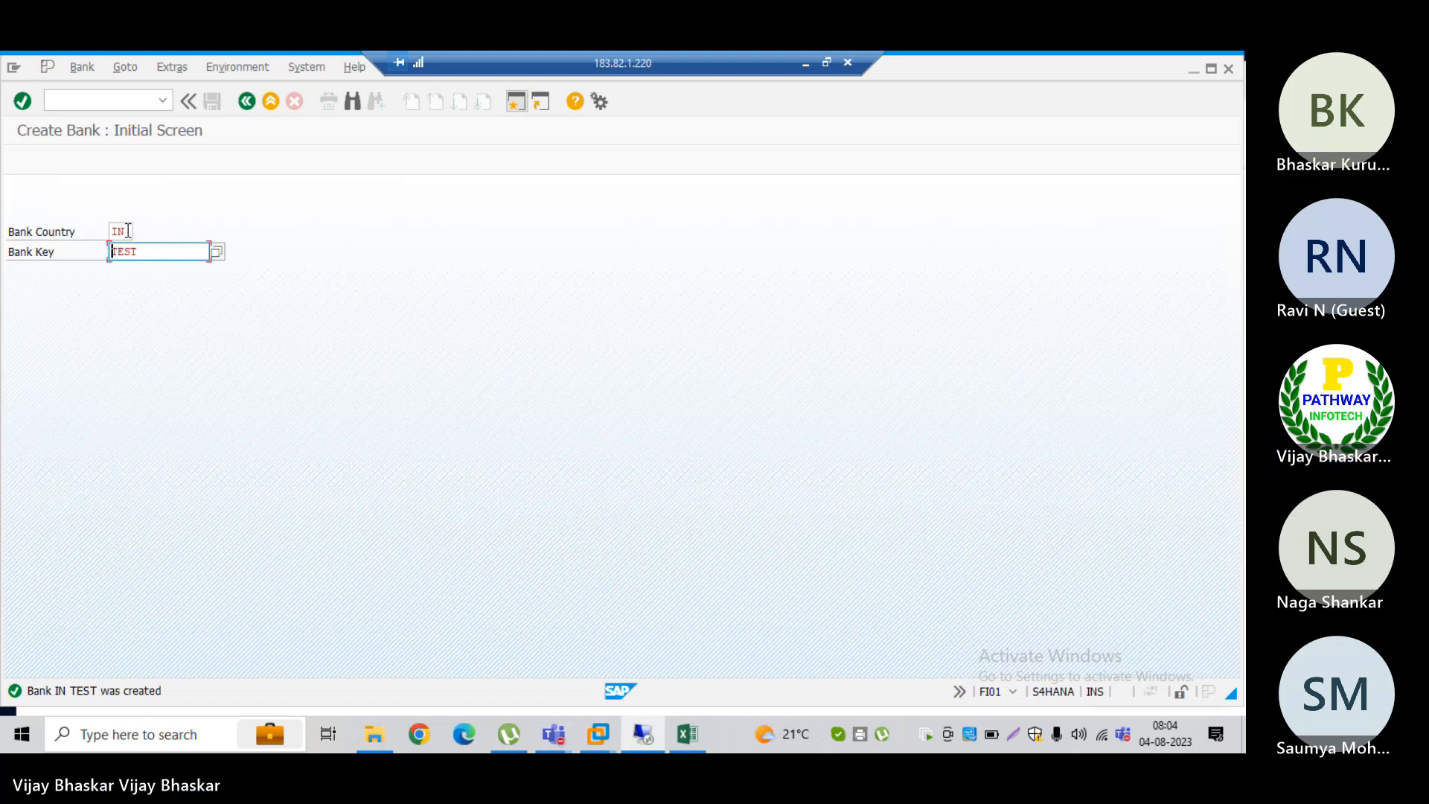
drag(129, 232, 88, 253)
click(104, 229)
click(86, 252)
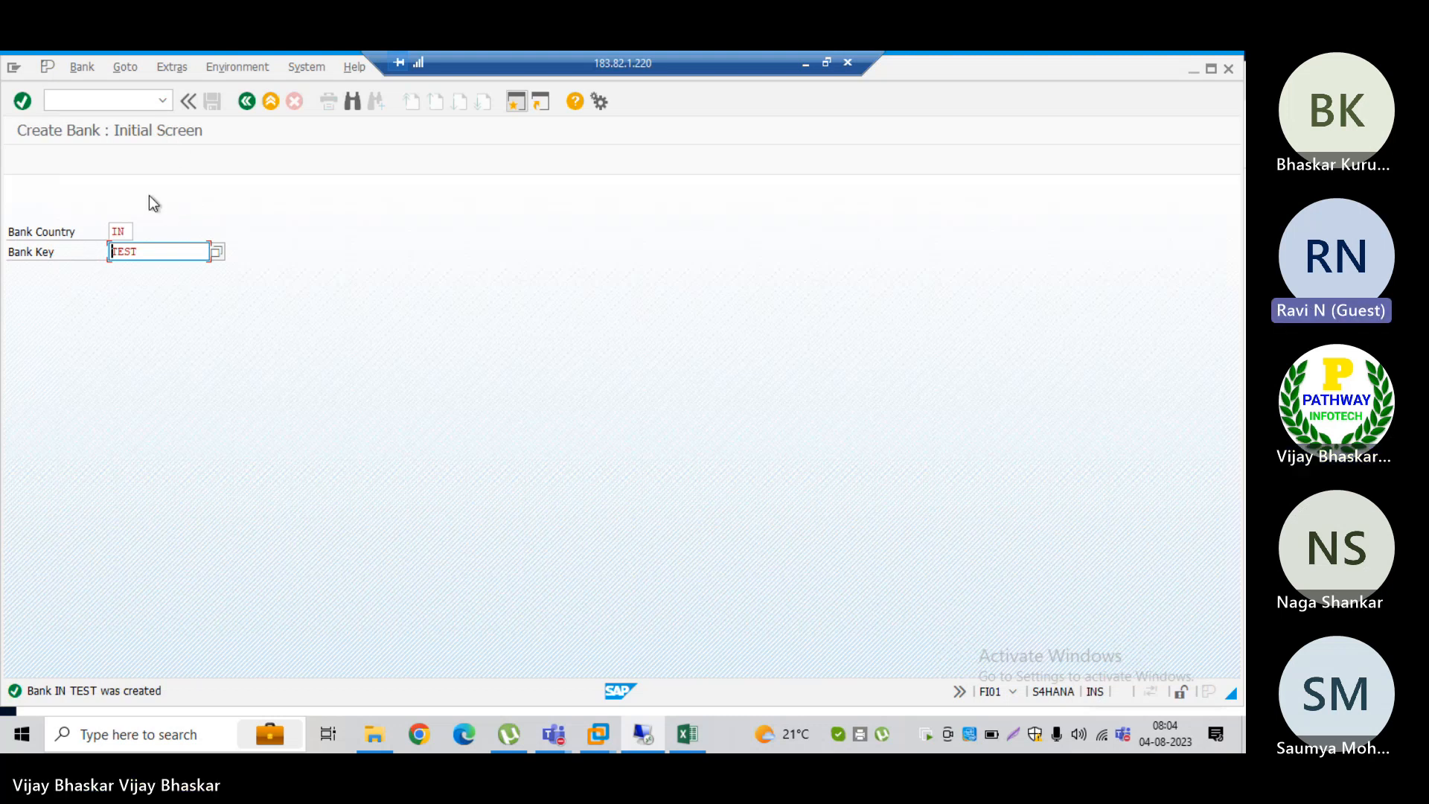
Step: Open transaction FI12, find company code GE01 and display its house banks
click(131, 100)
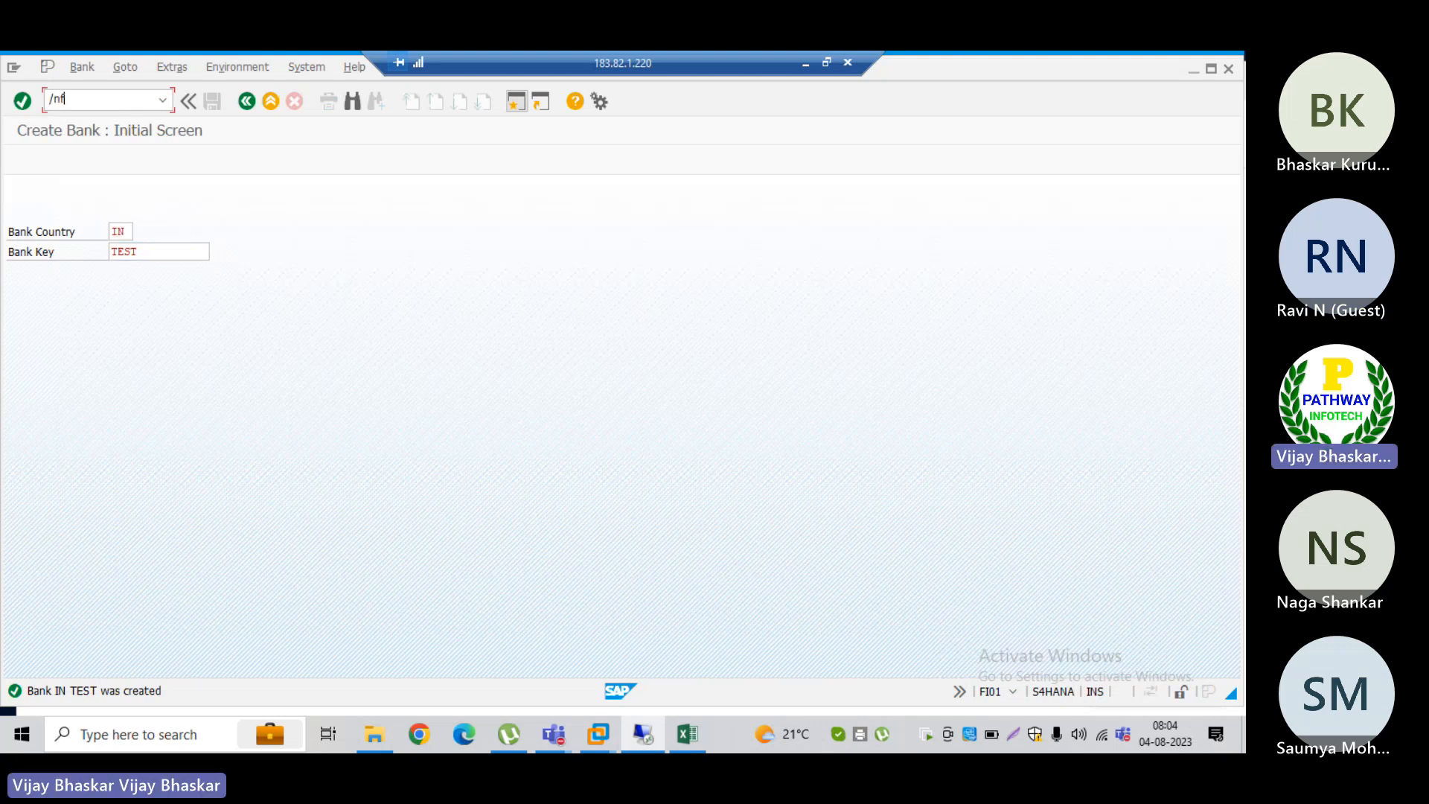
key(Return)
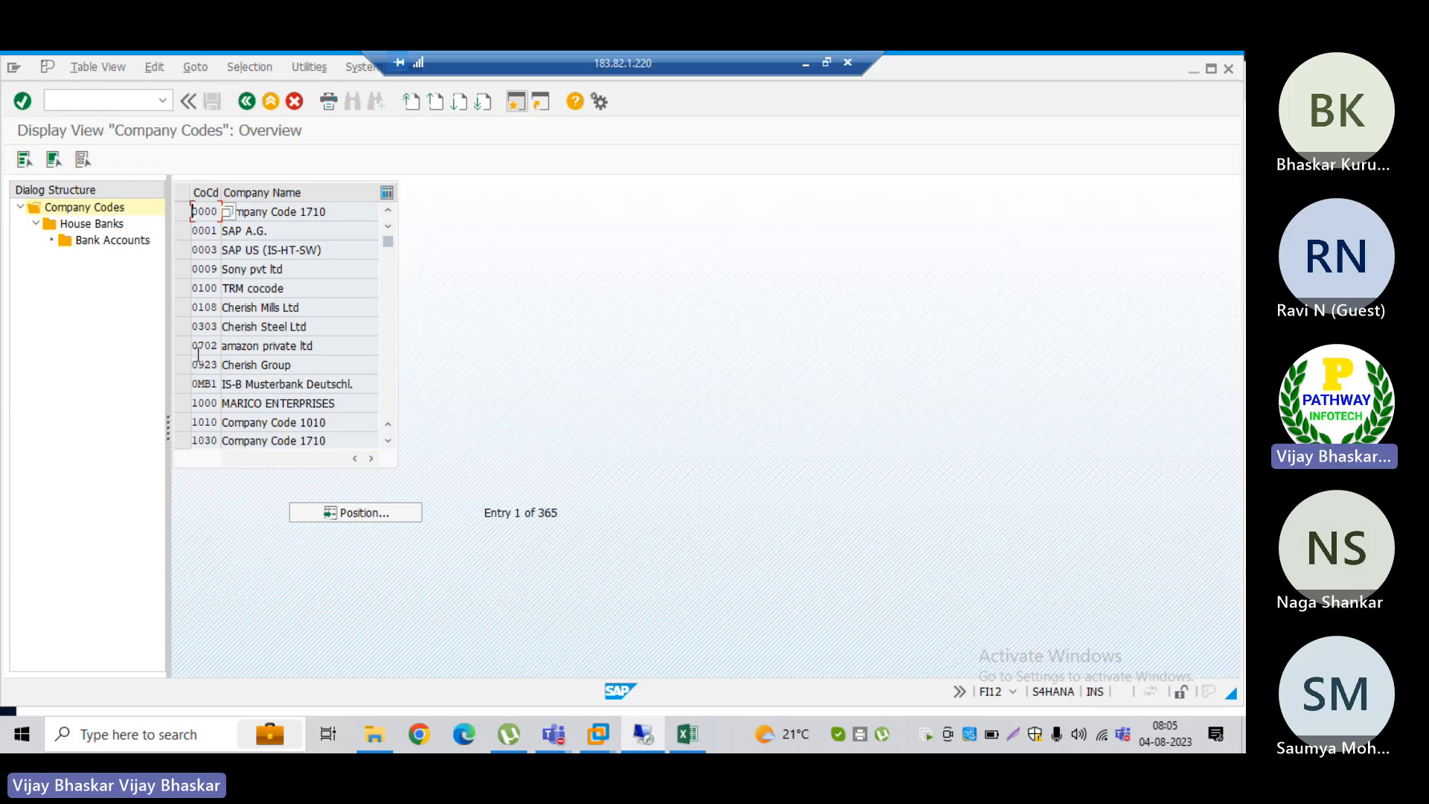
click(374, 515)
text(GE01)
key(Return)
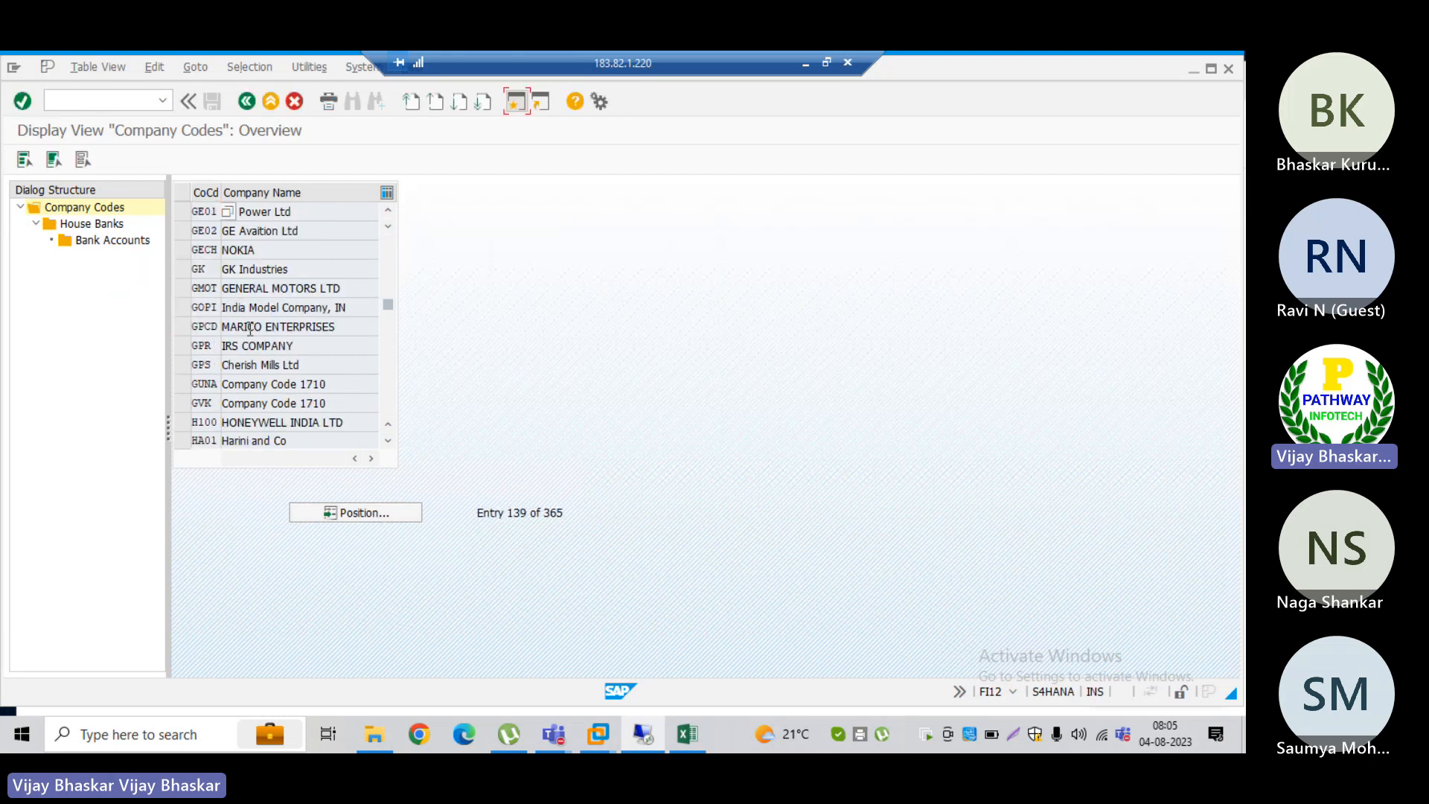
click(182, 212)
double_click(97, 225)
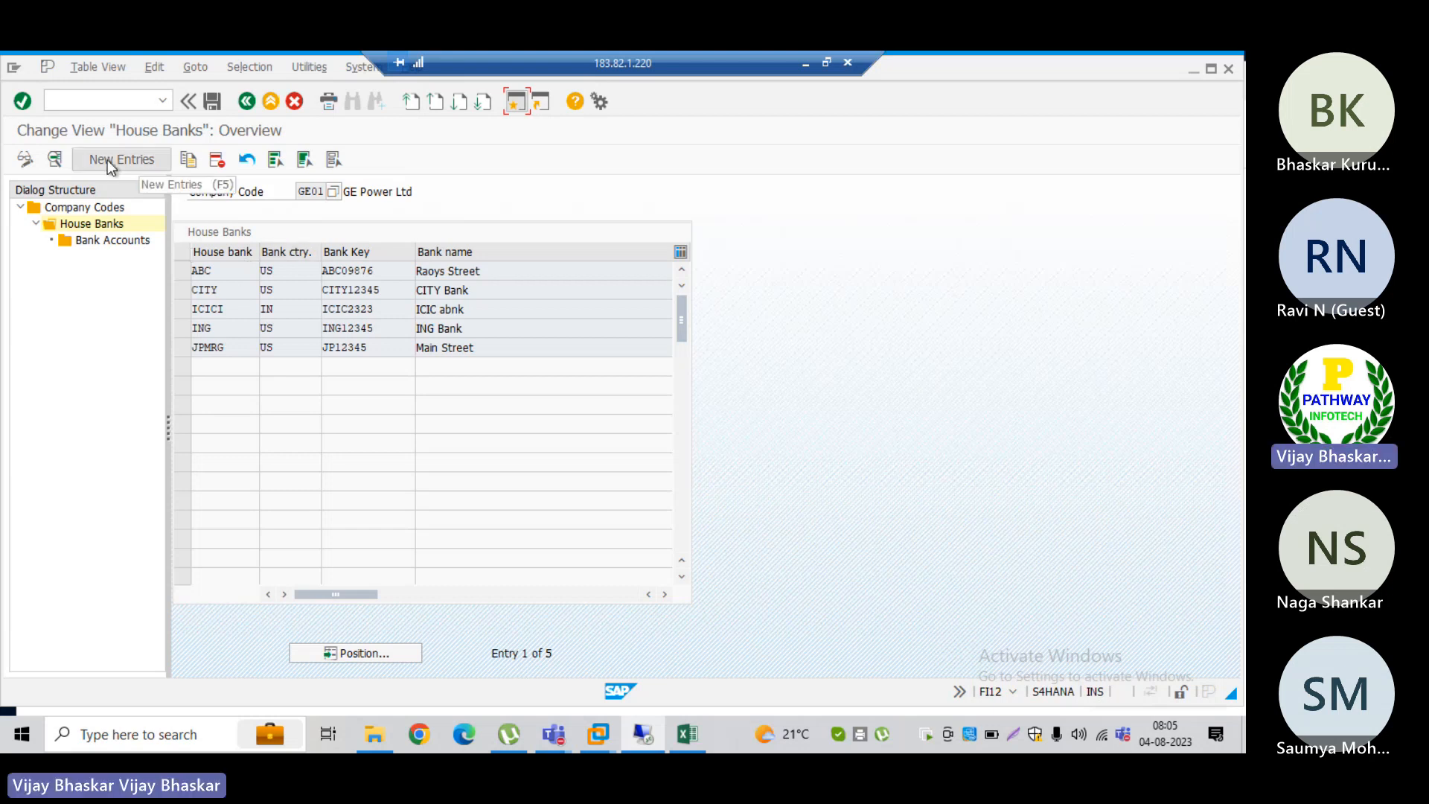
Step: Display the bank account details of house bank CITY, launch Maintain Bank Account and allow access to the requested web file
double_click(111, 241)
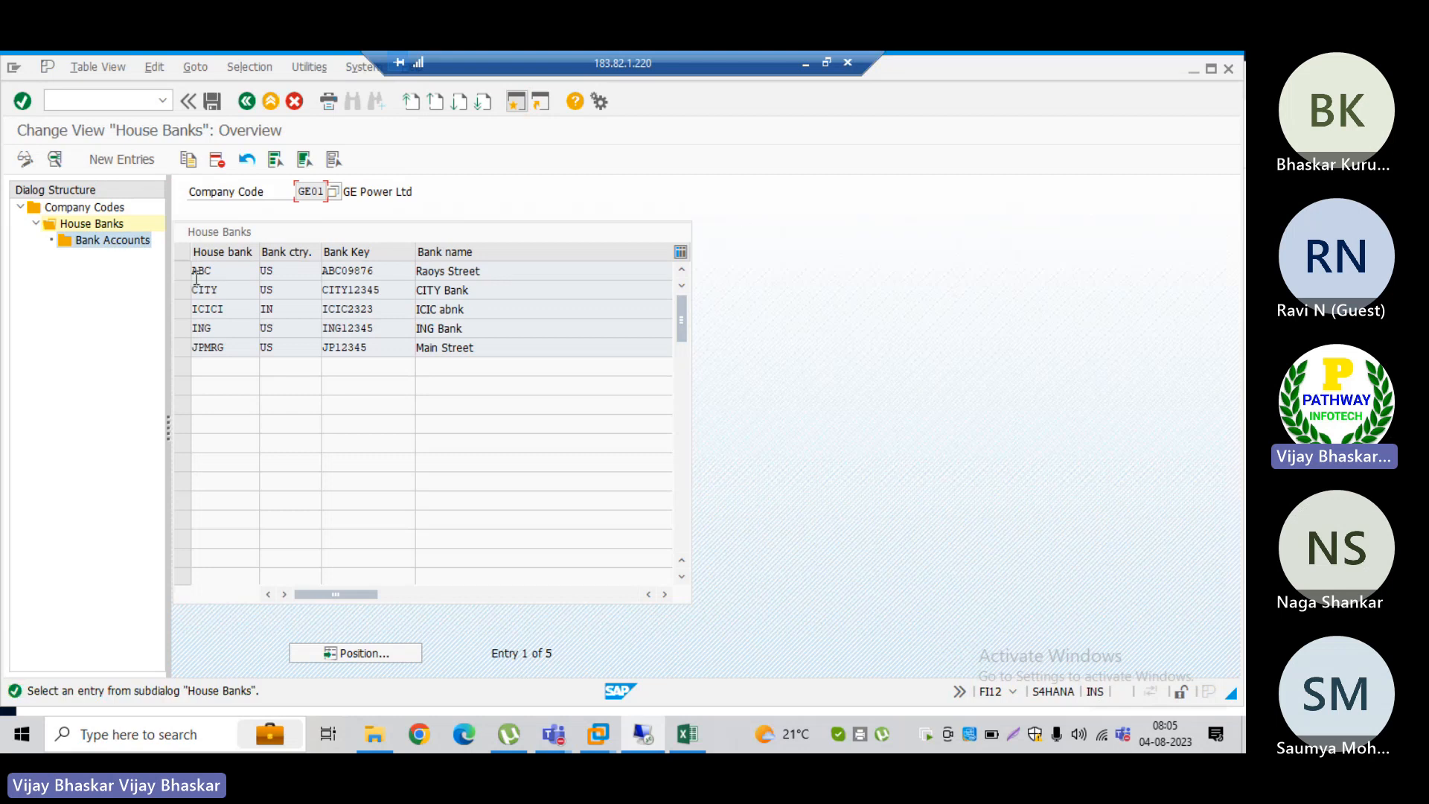
click(184, 288)
double_click(112, 241)
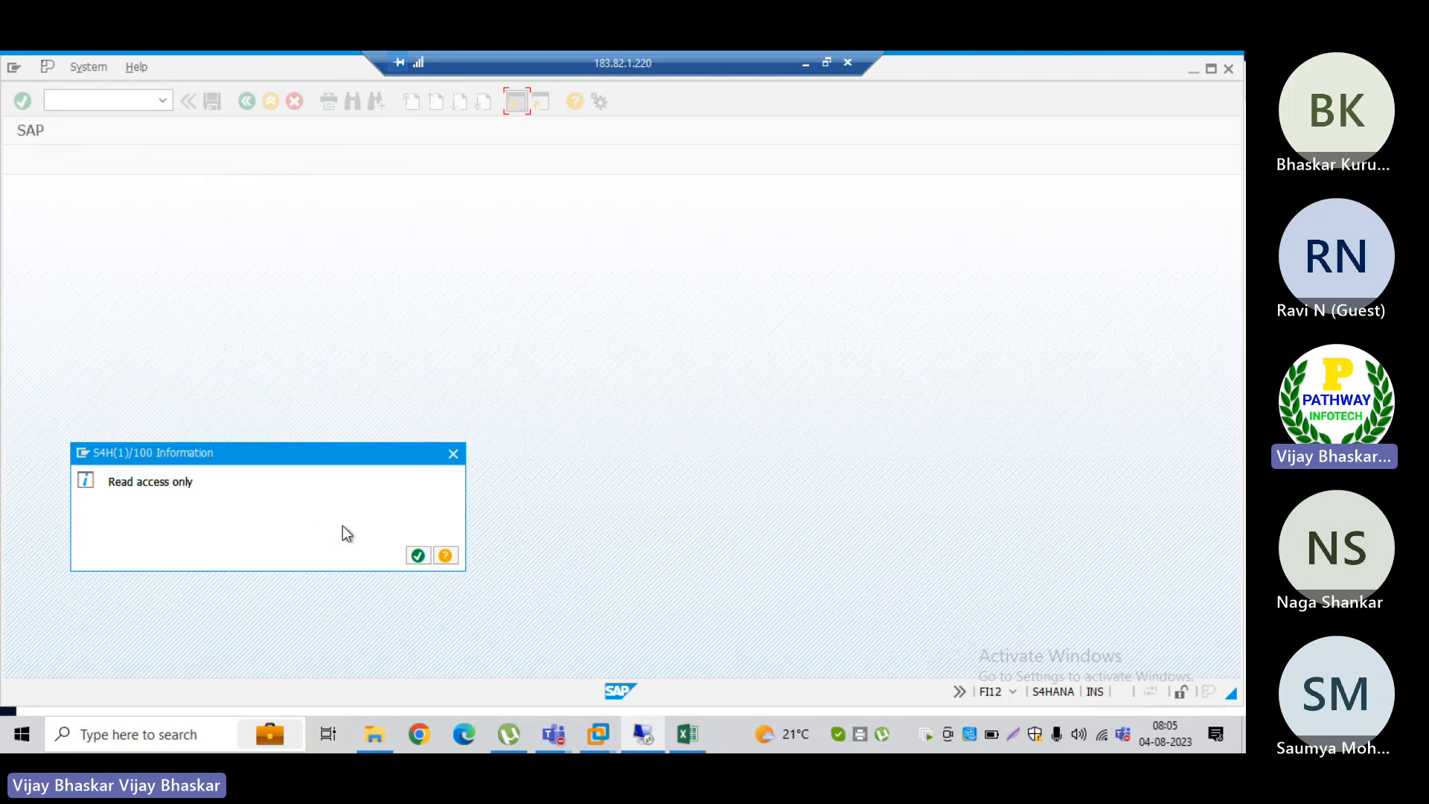
click(418, 555)
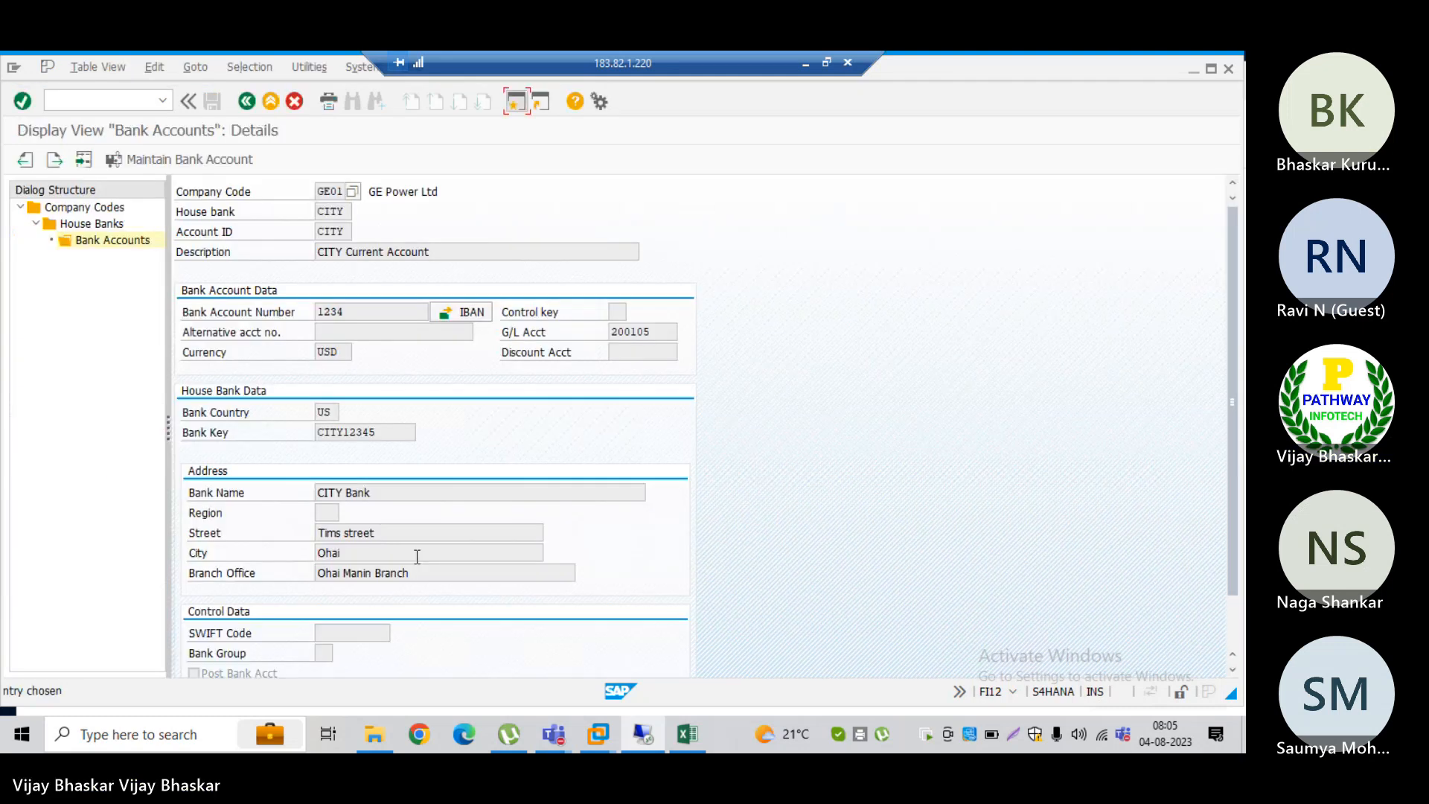
click(164, 158)
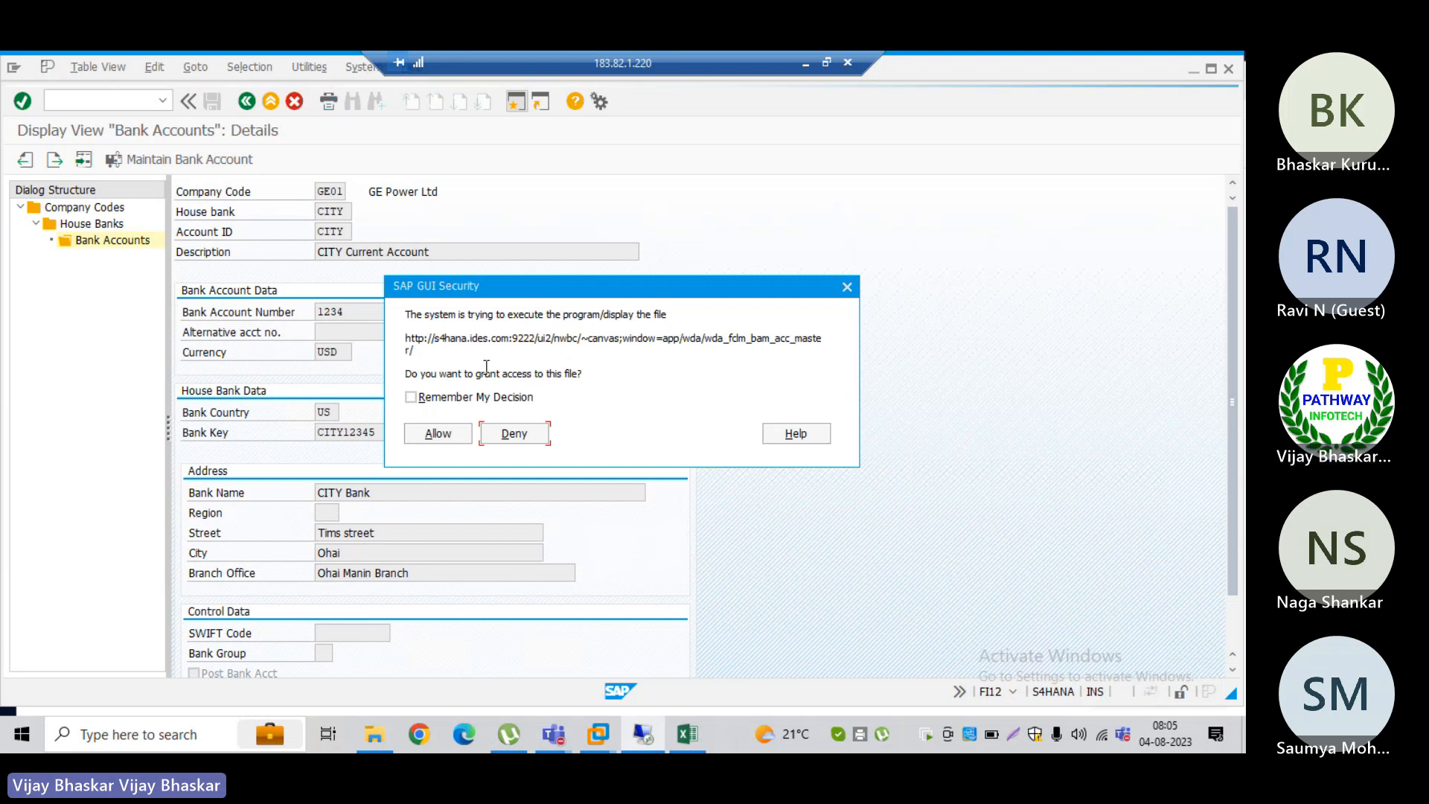
click(440, 434)
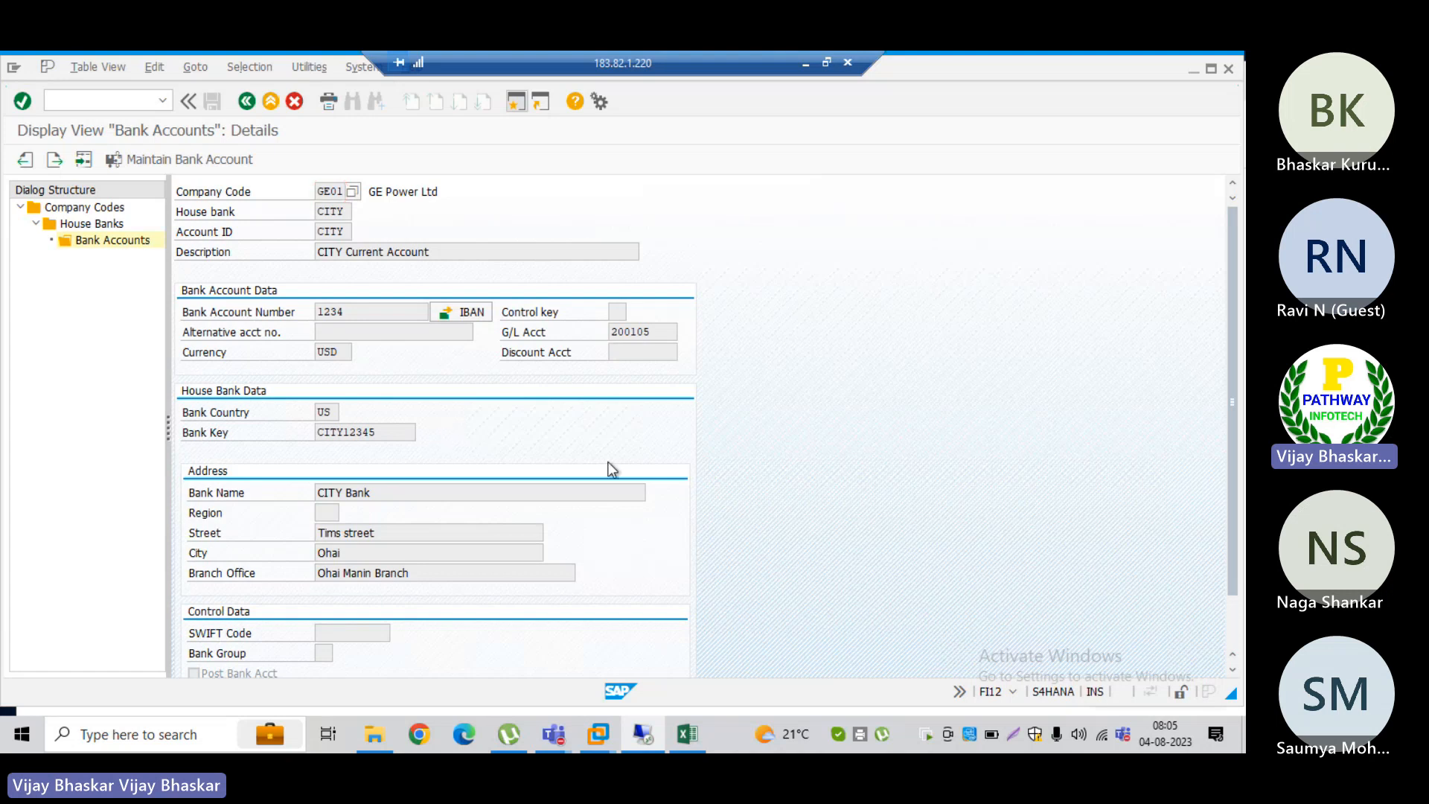
Step: Switch to Chrome and try to load the Fiori Launchpad, reloading it after closing the Manage Dispute Cases page
key(alt+Tab)
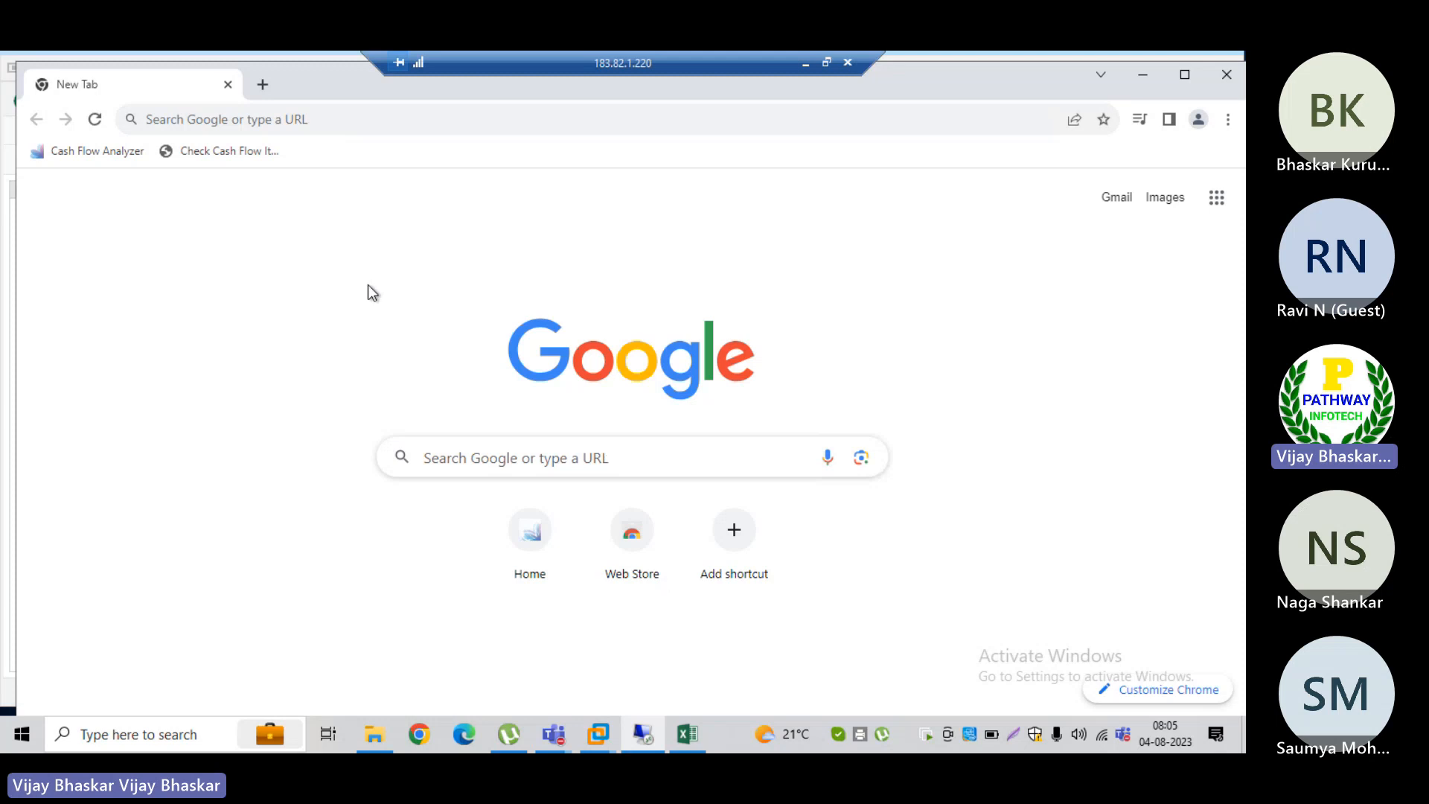
click(104, 149)
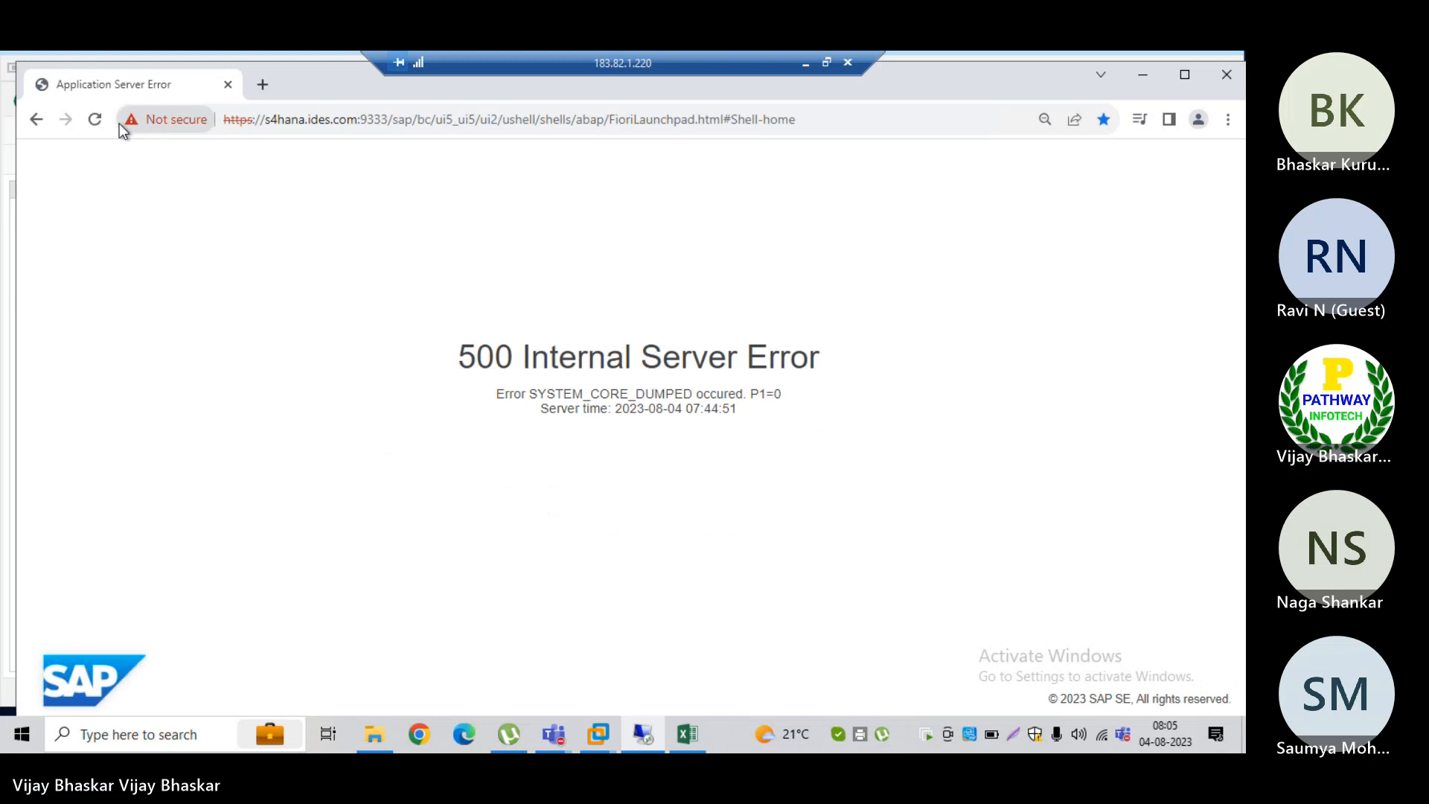
click(95, 120)
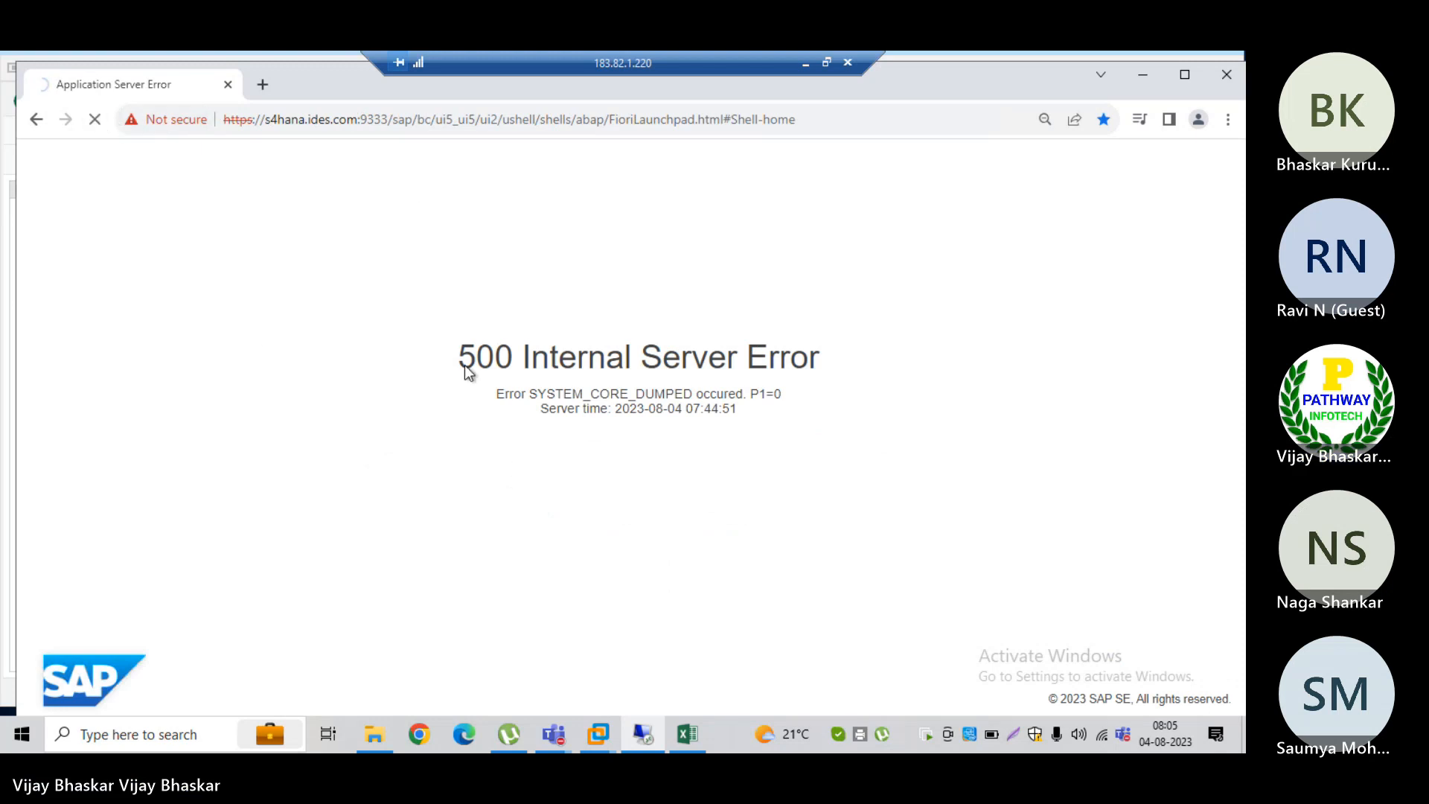
key(alt+Tab)
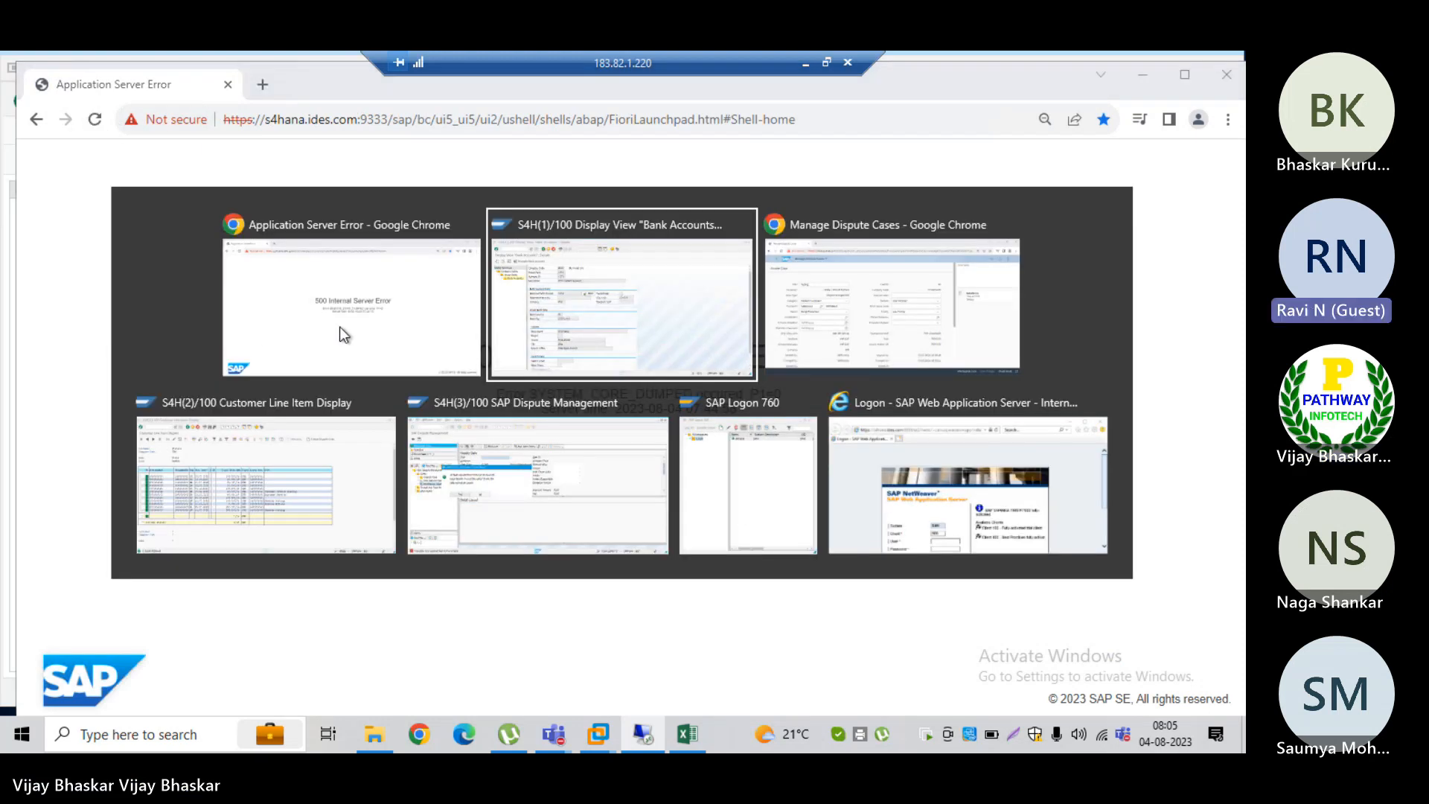
key(alt+Tab)
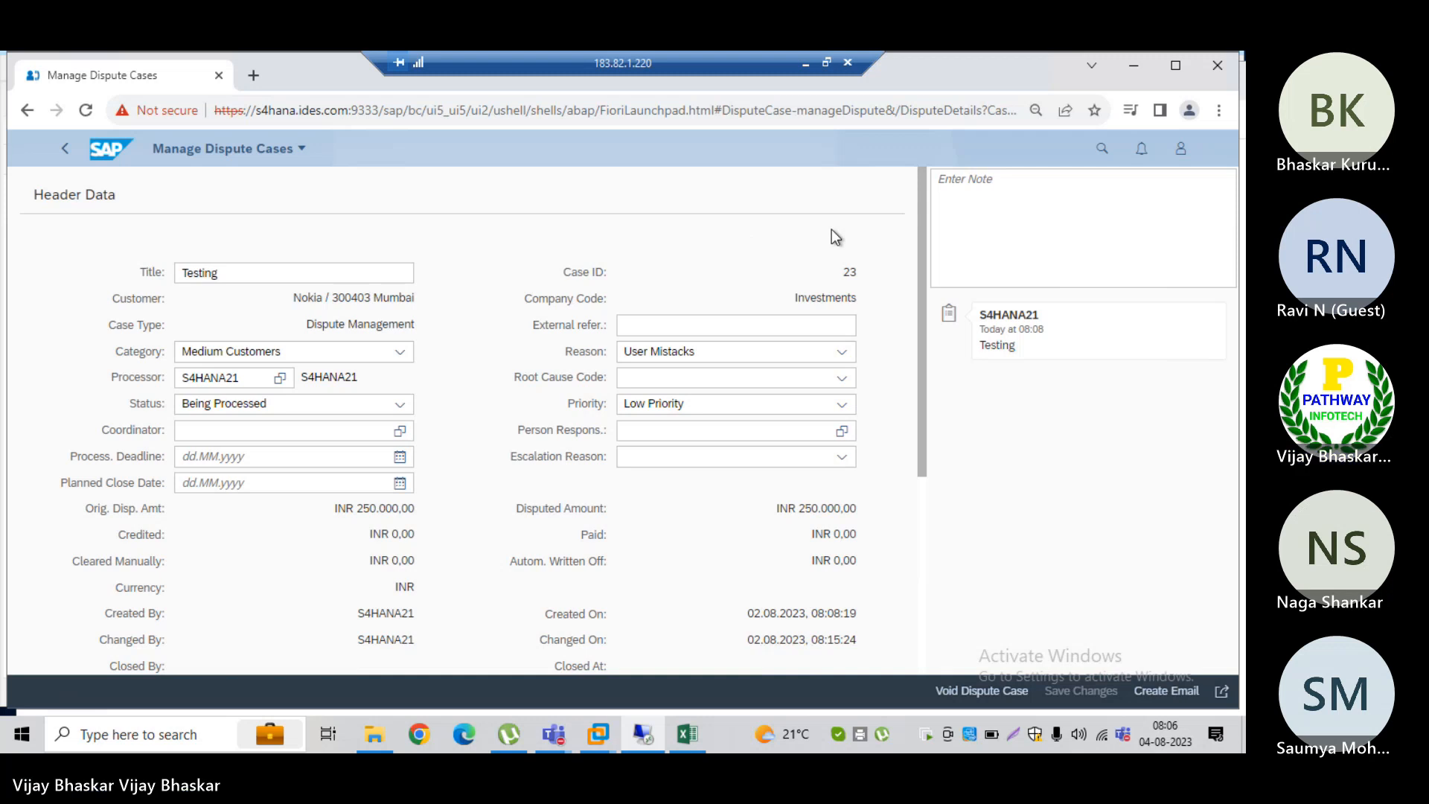
click(223, 76)
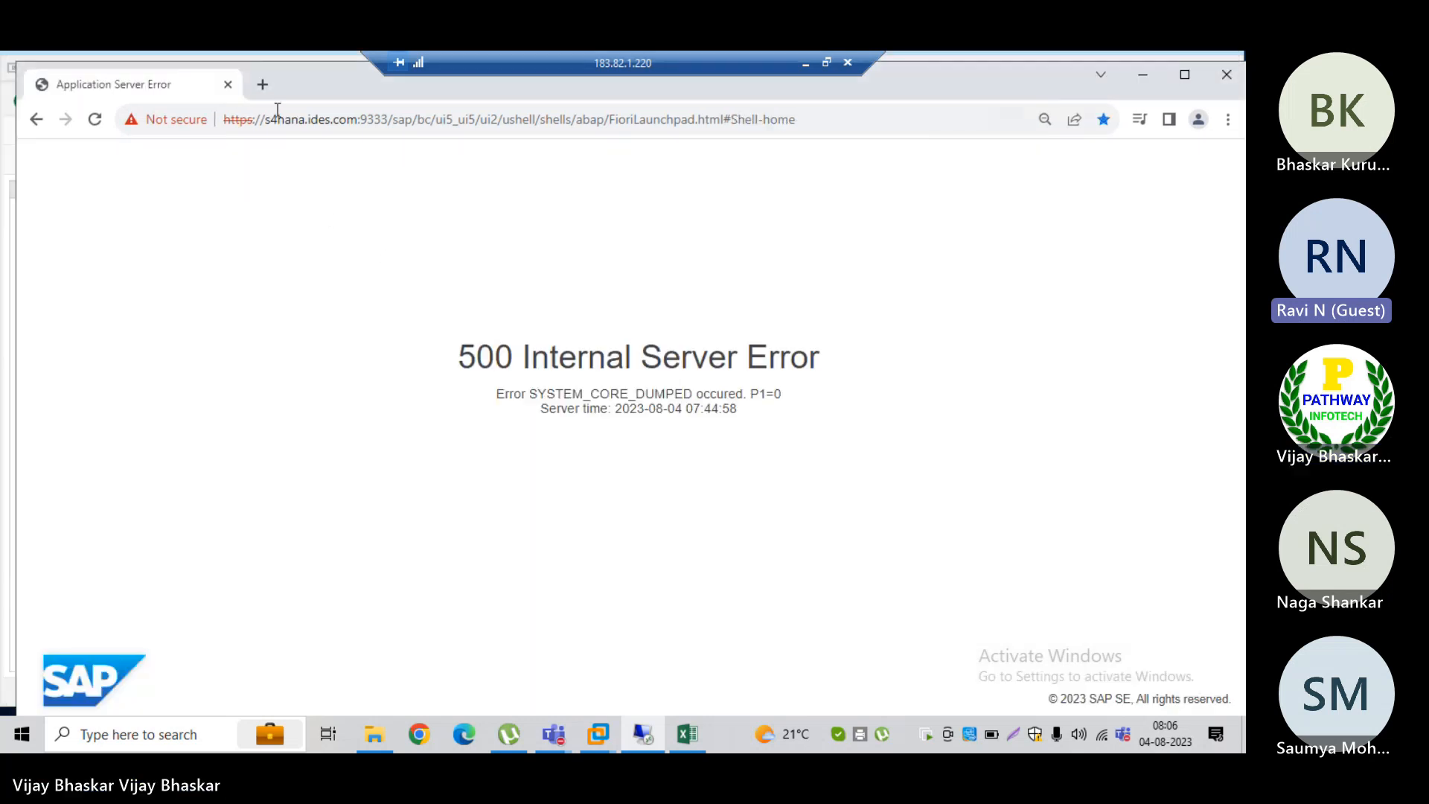
click(95, 120)
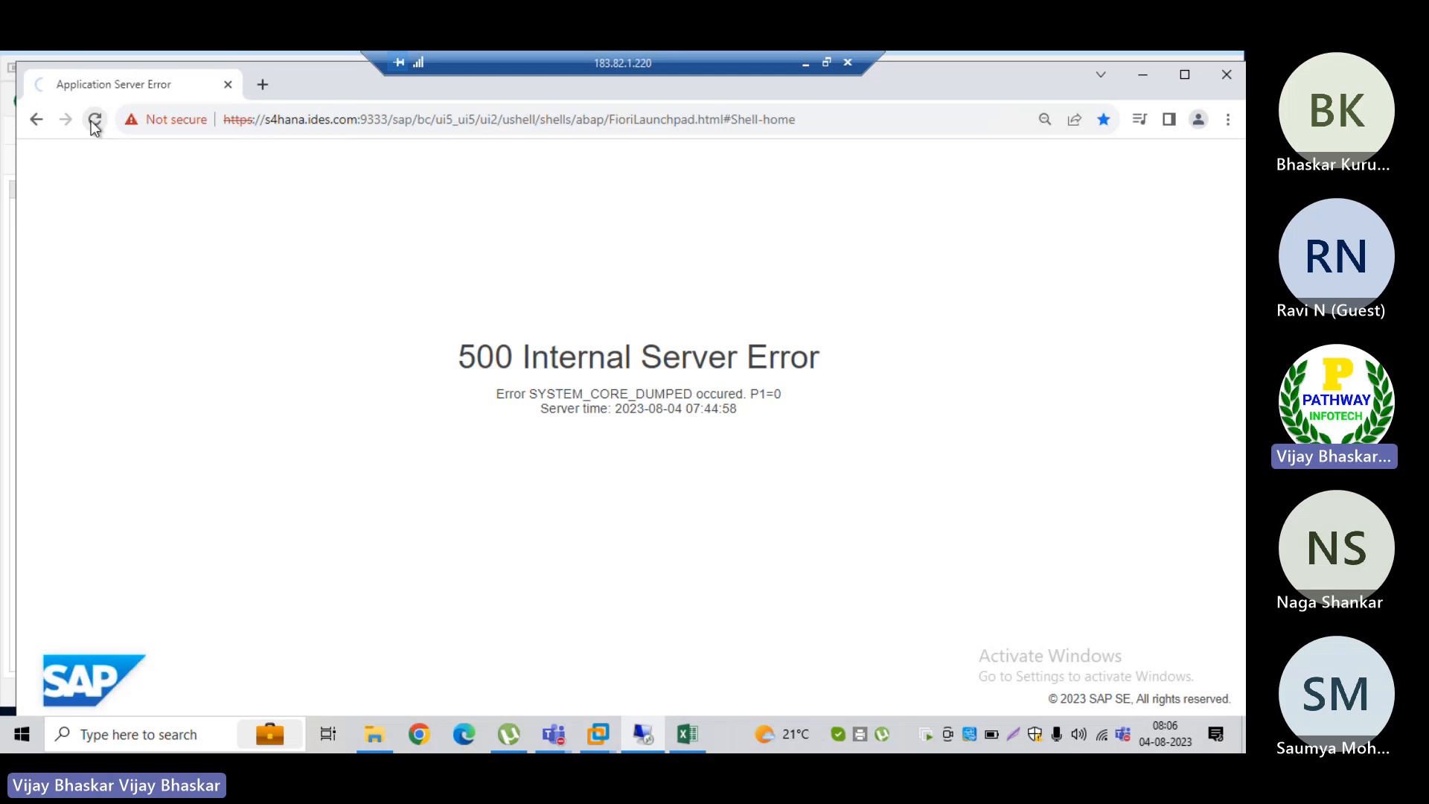
click(1226, 75)
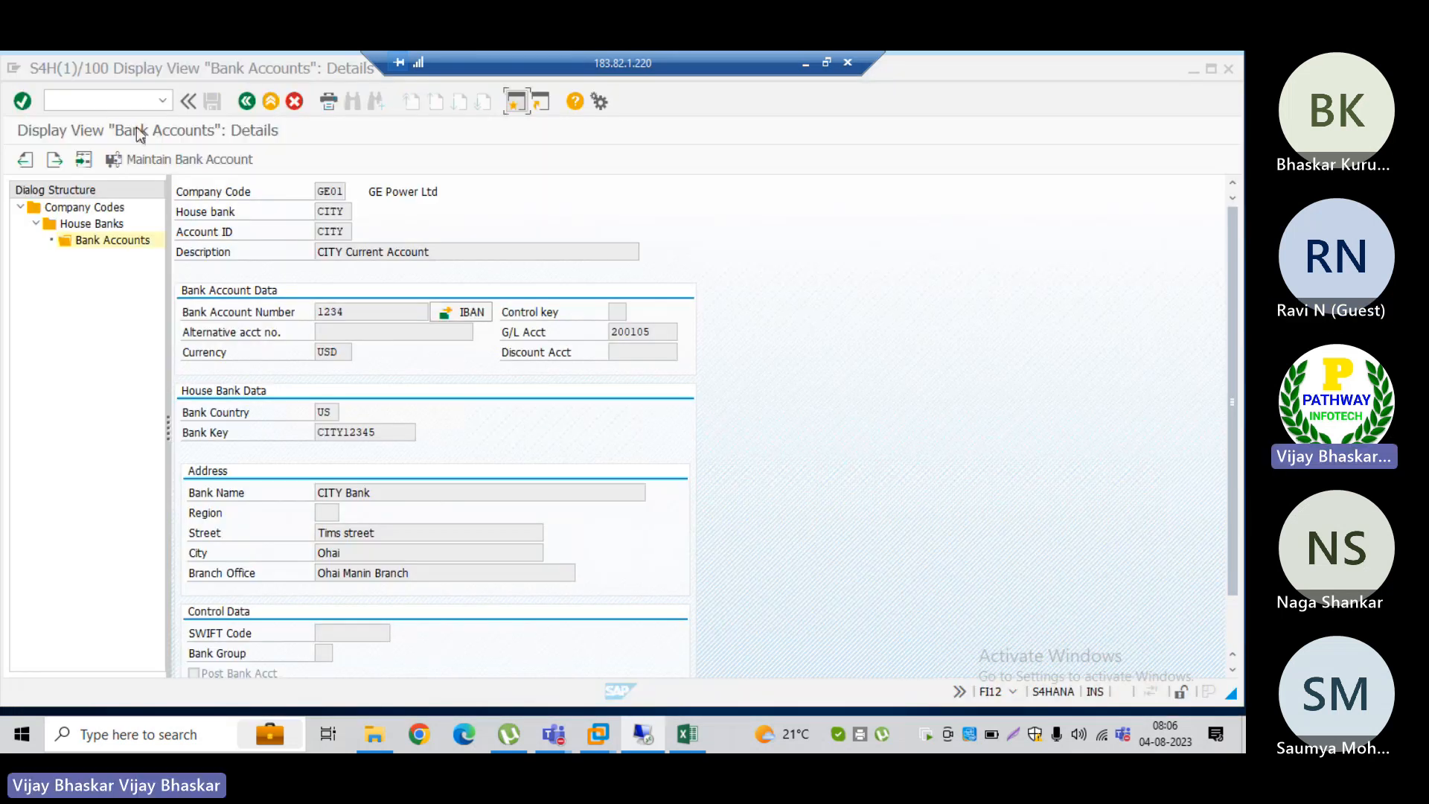
Step: Open transaction SE93 and run transaction code /UI2/FLP to launch the Fiori logon page
click(83, 103)
text(/nse93)
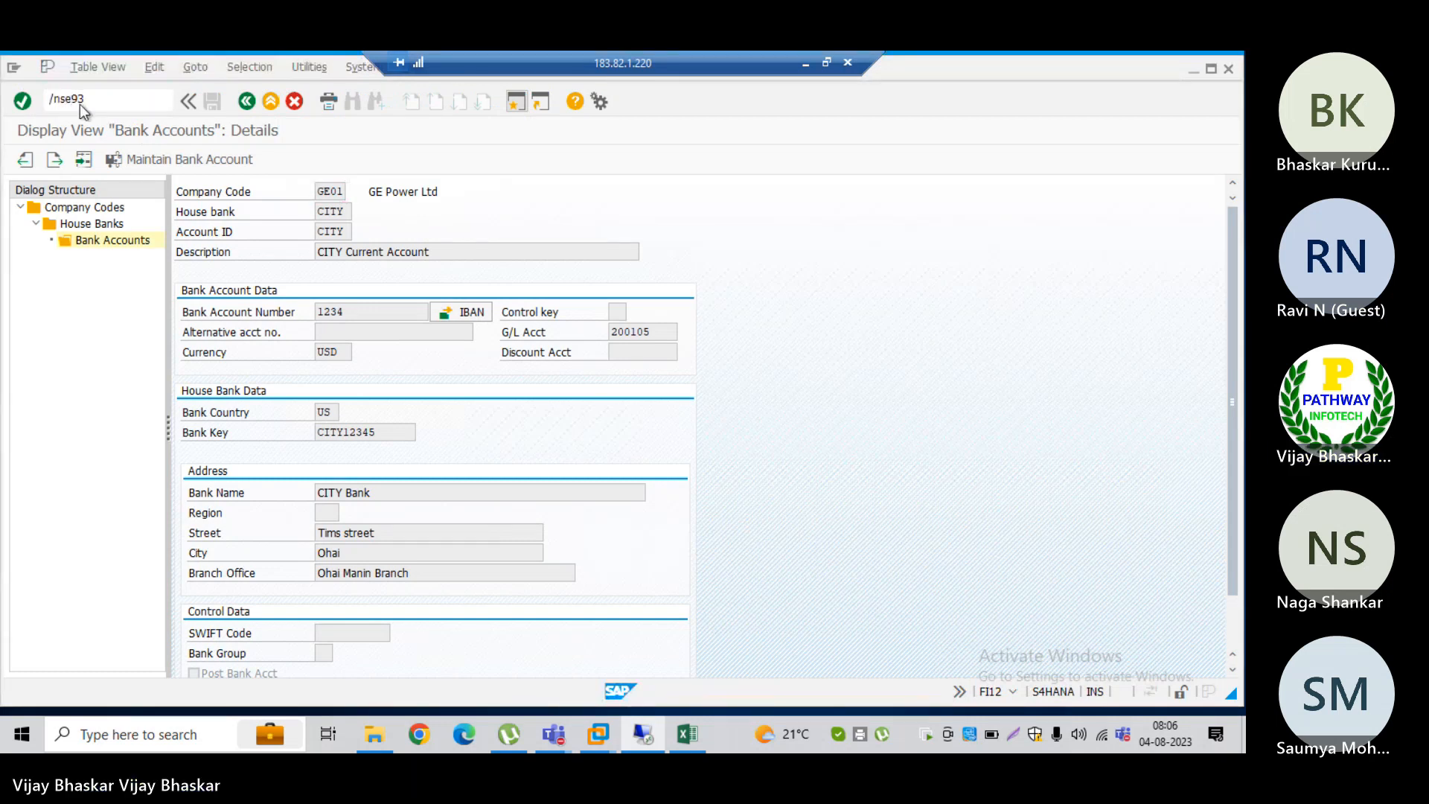
key(Return)
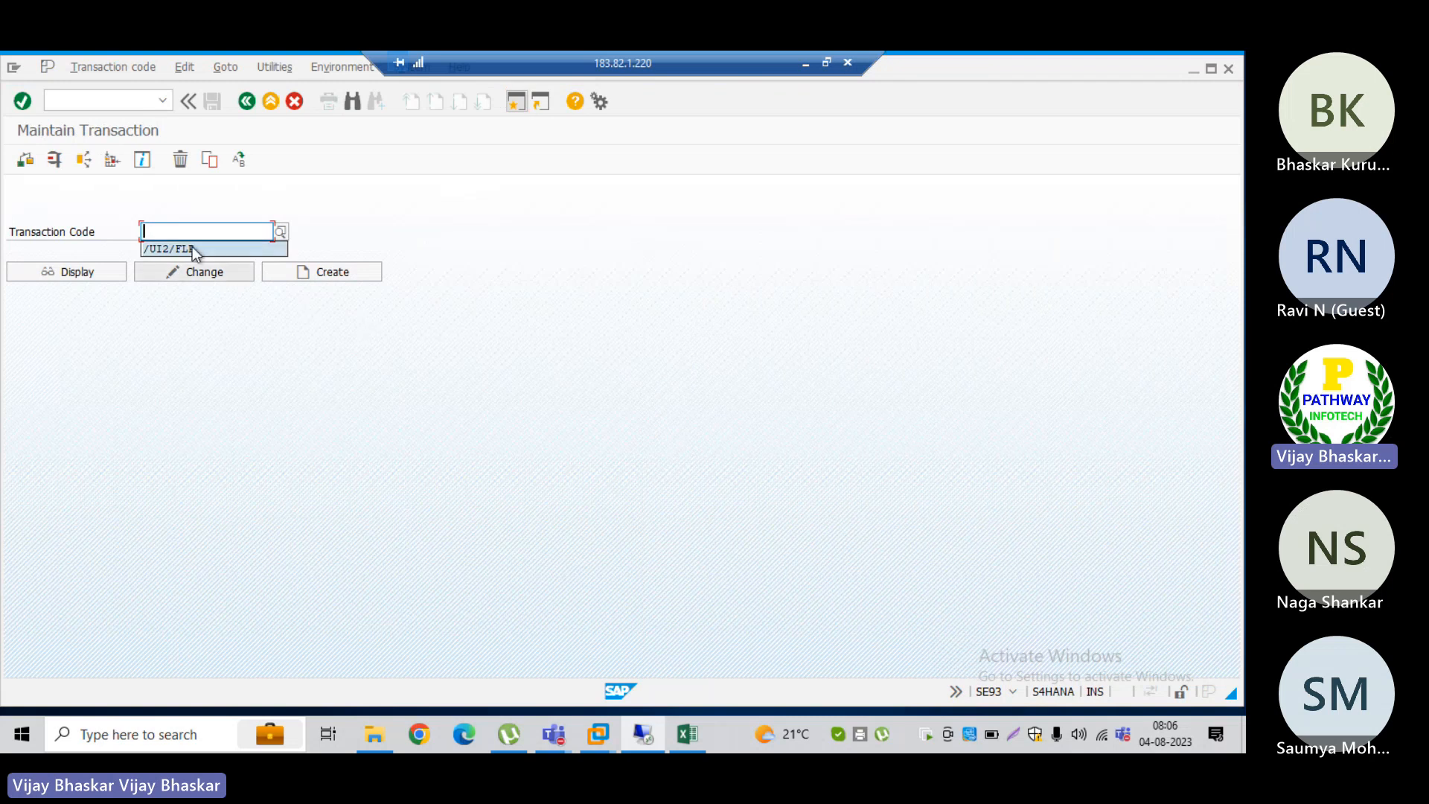
click(192, 252)
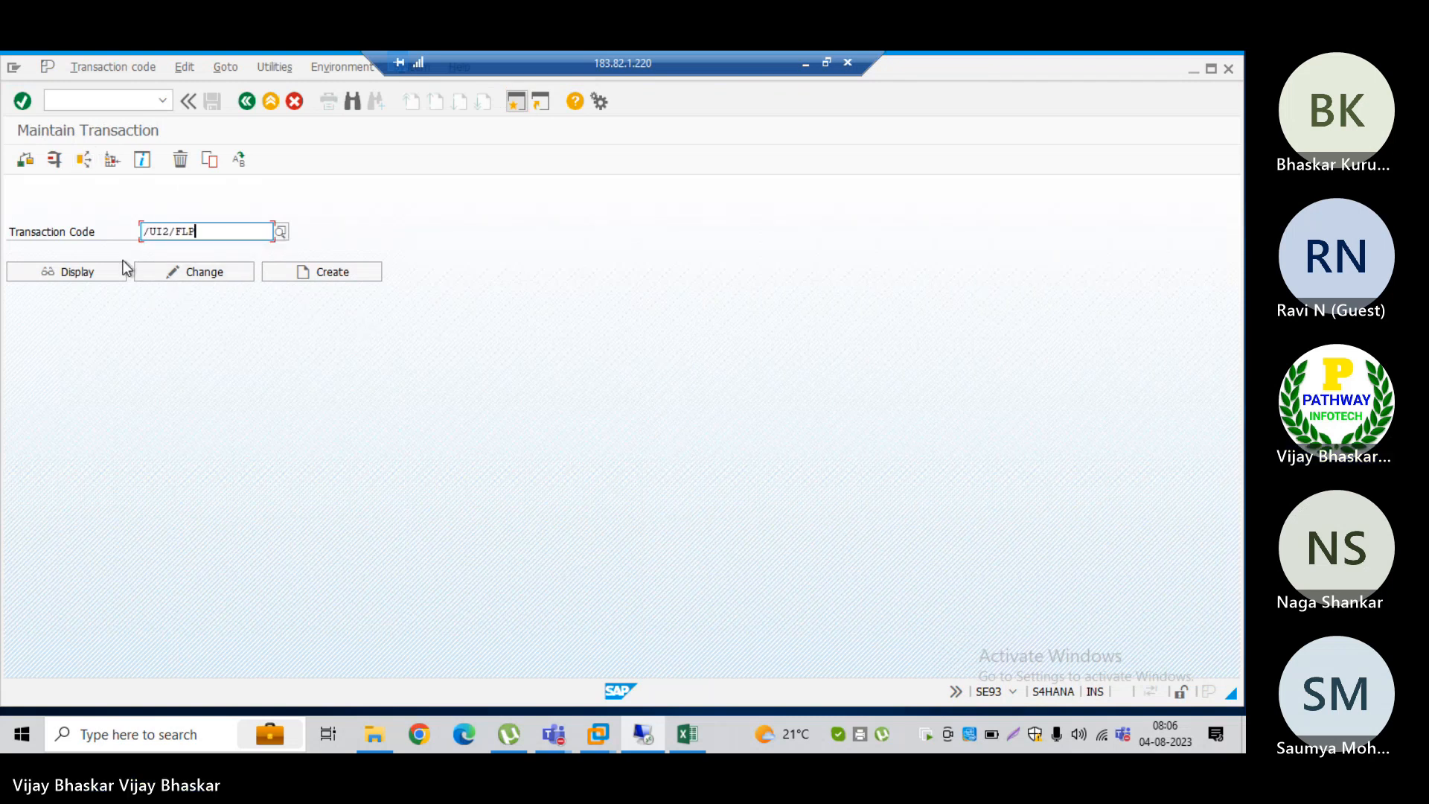
key(F8)
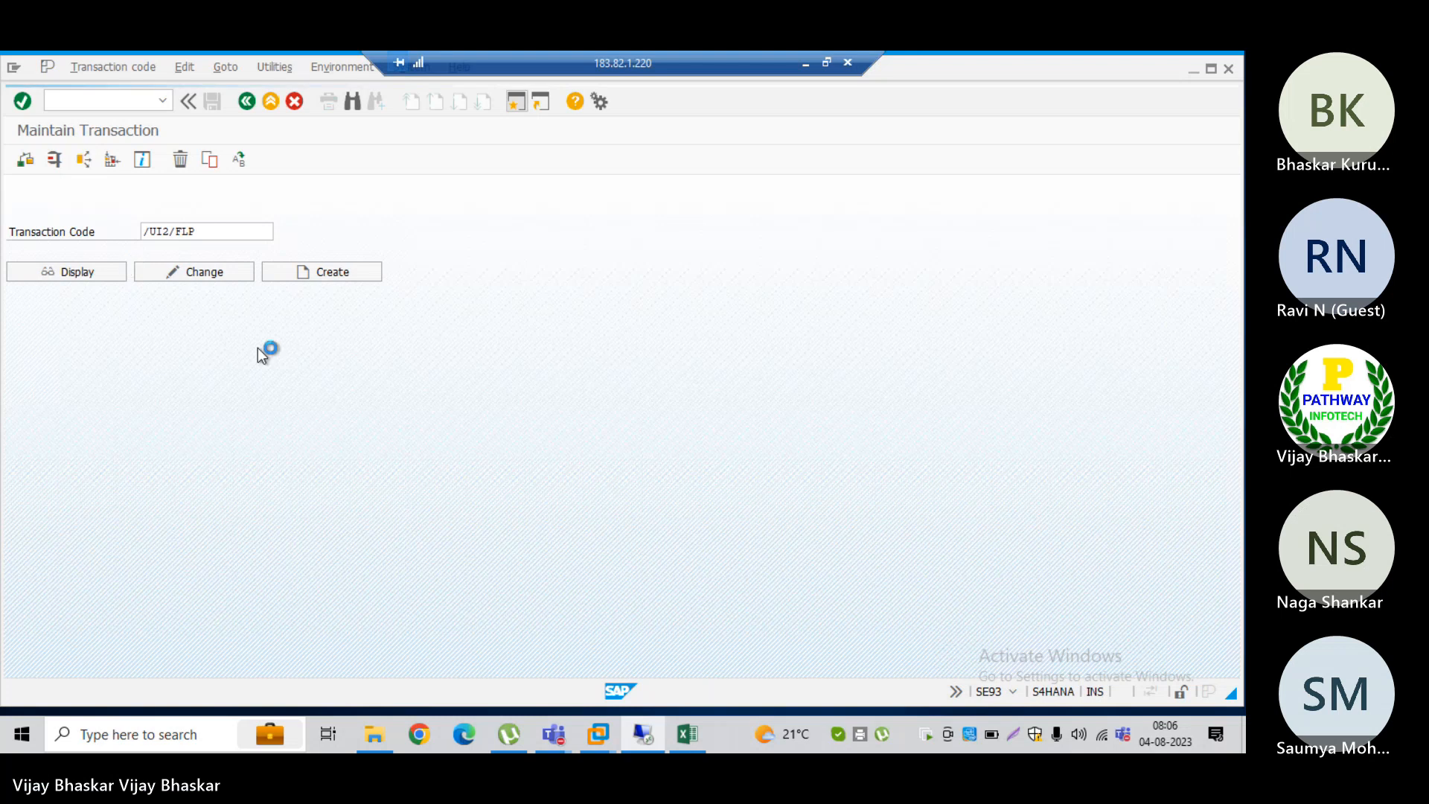
click(443, 434)
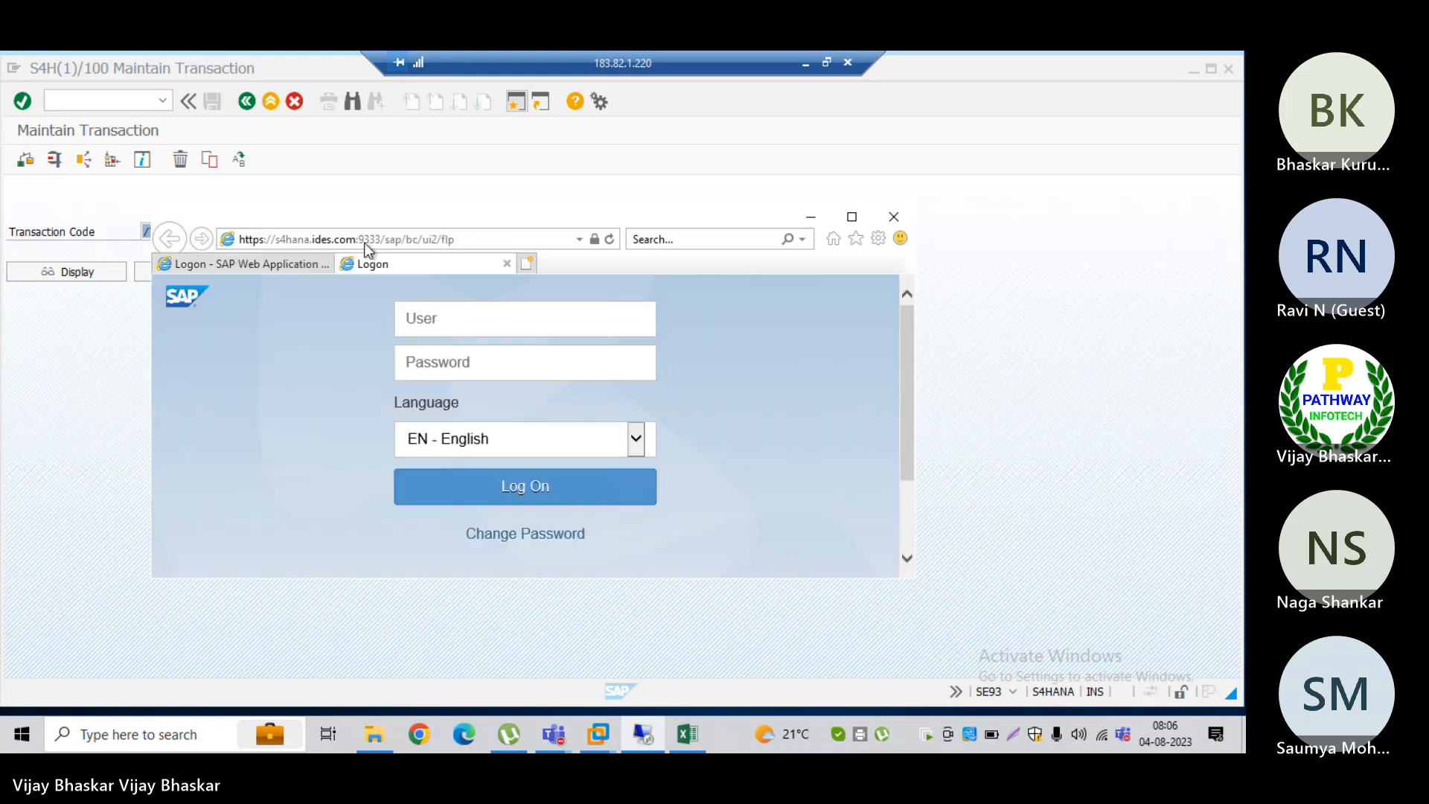
Step: Log on to the Fiori Launchpad with the user name and account password, and maximize the browser window
click(445, 313)
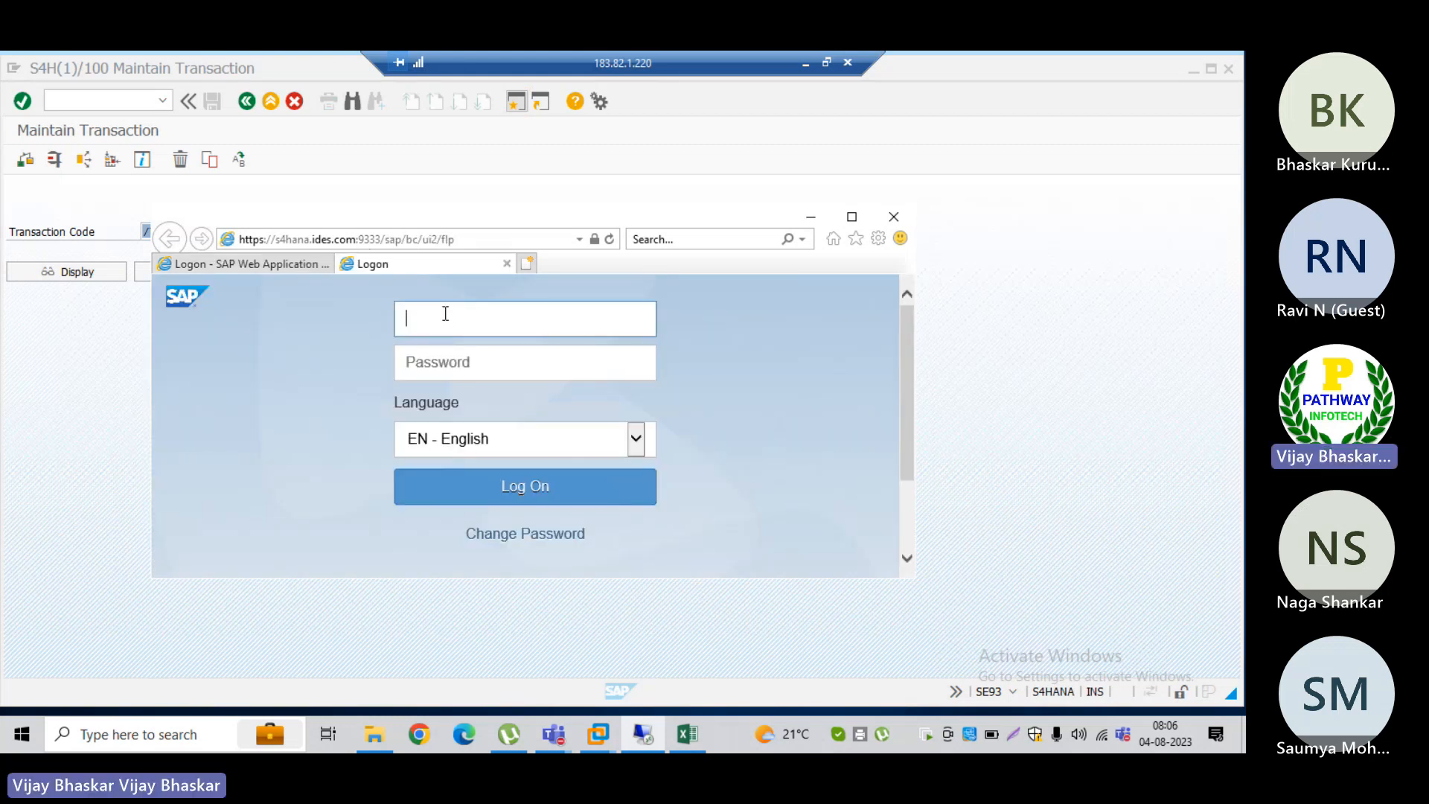
text(s4hana21)
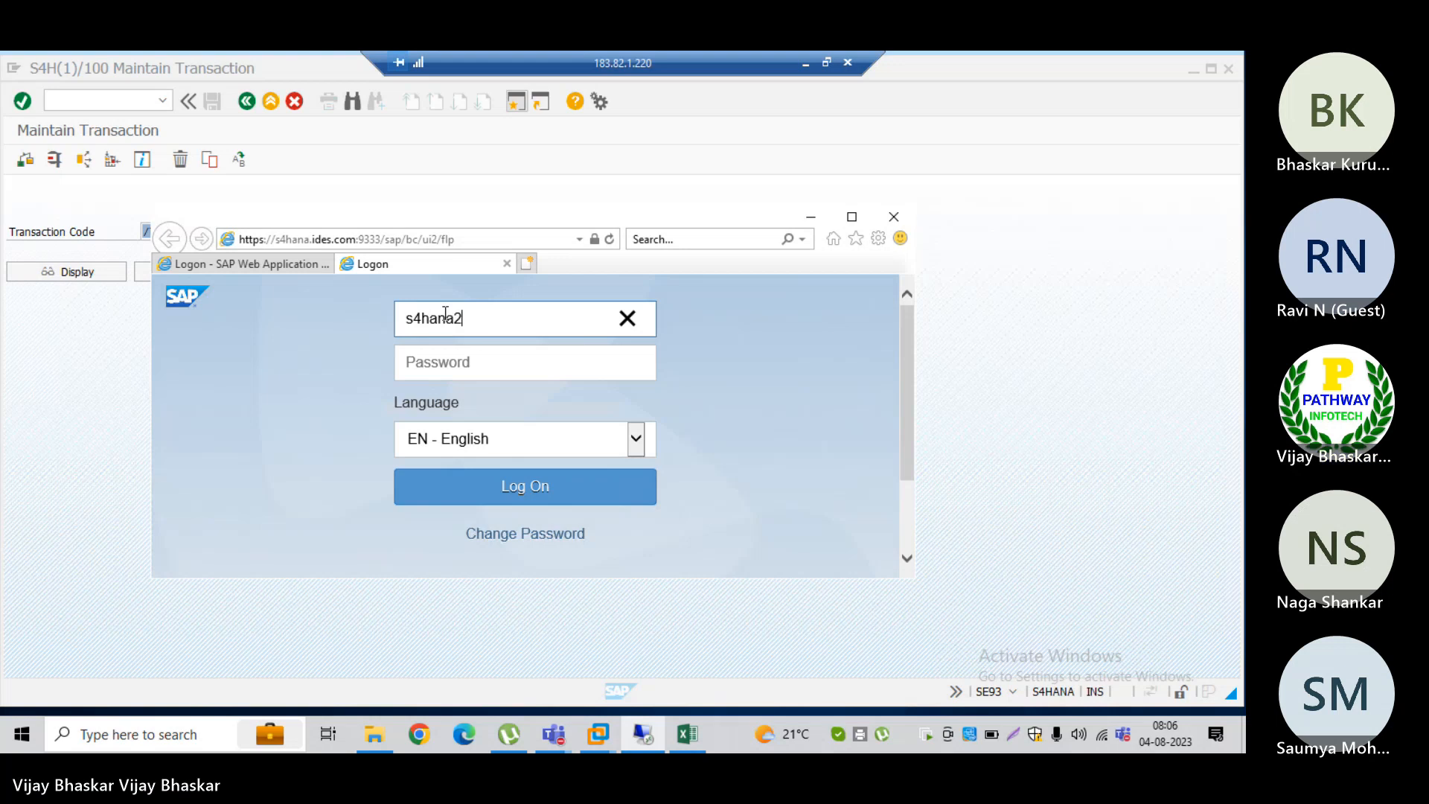
key(Tab)
text(******)
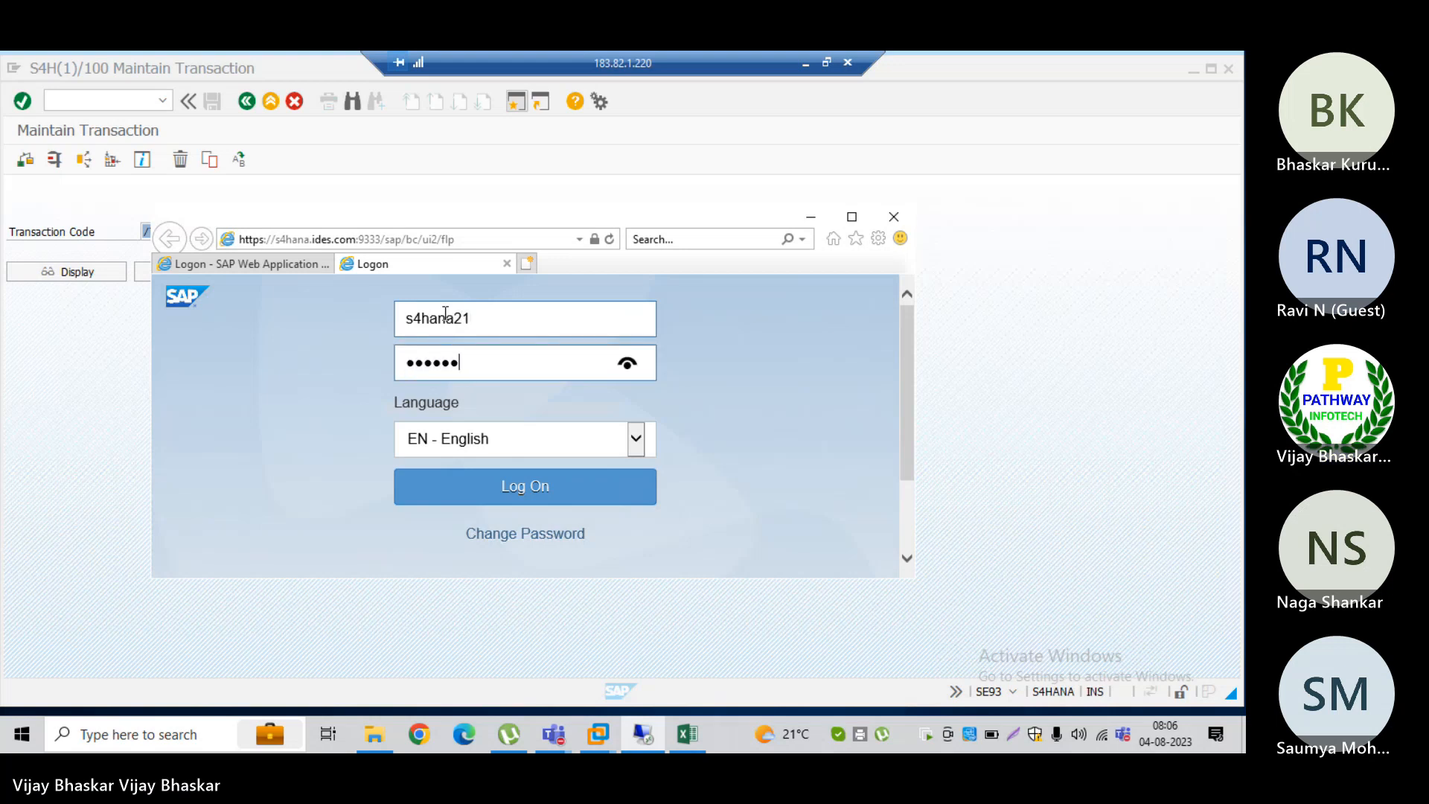
text(***)
key(Return)
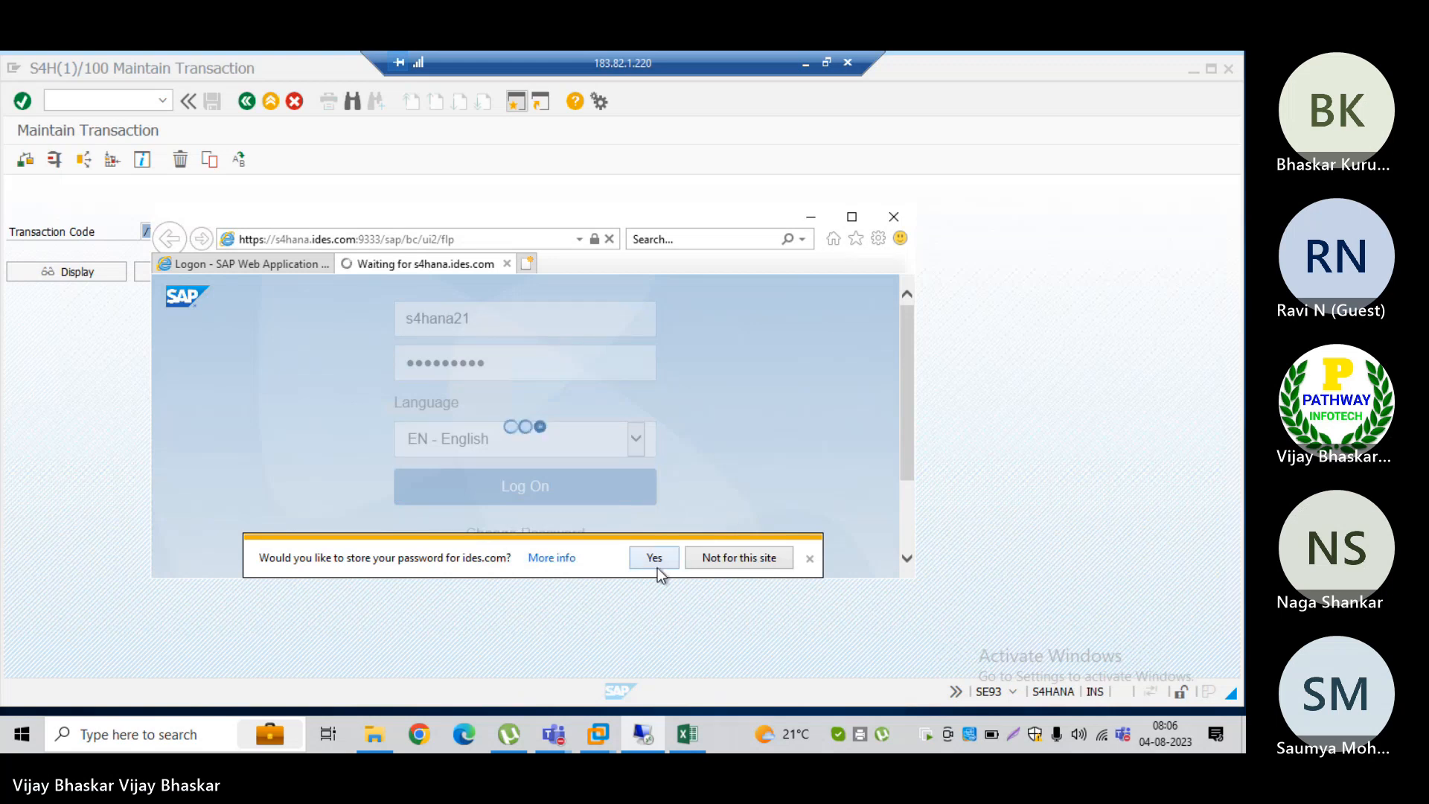
click(851, 217)
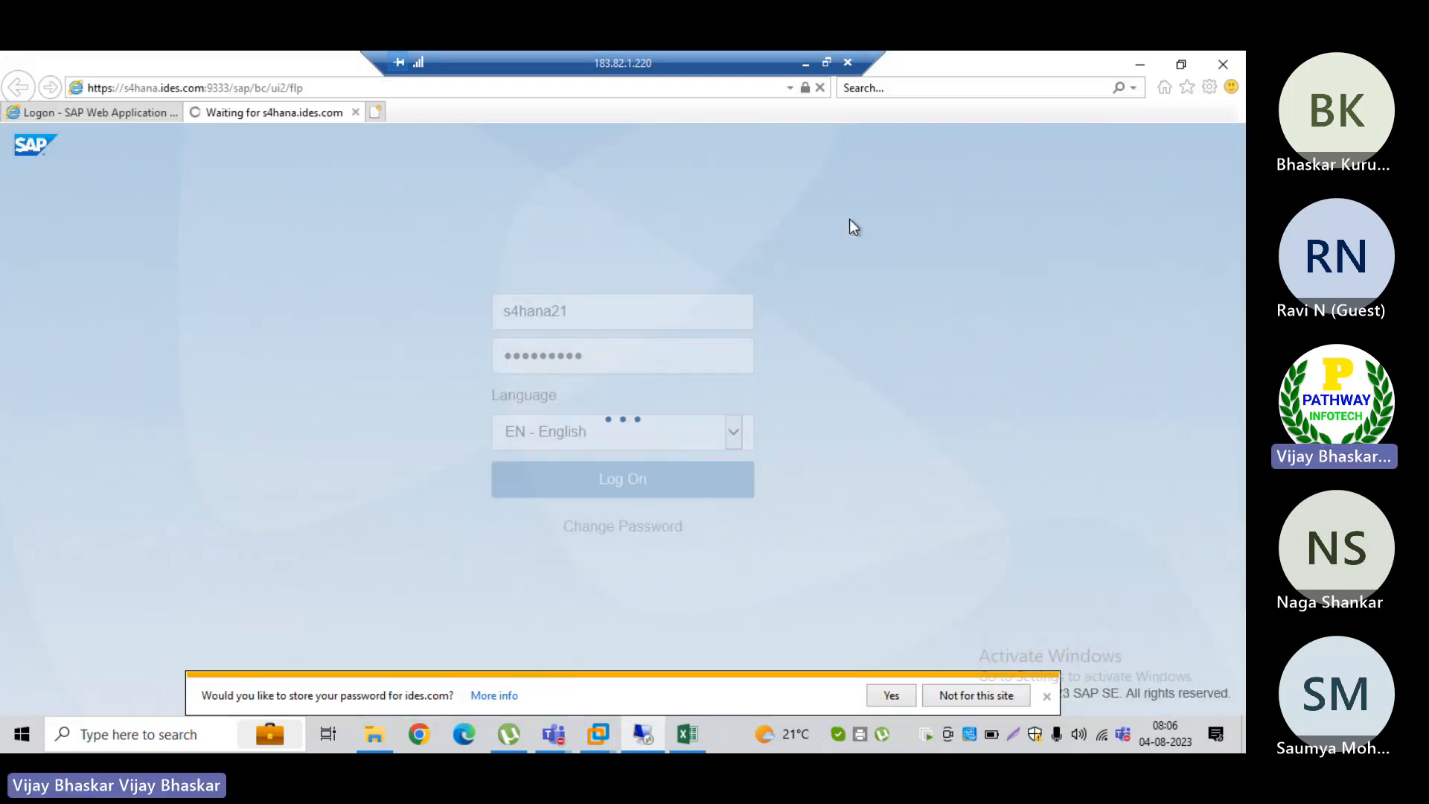
Step: Switch to the Excel running notes and delete the two empty rows starting at row 1593, above the BCM Changes in S4HANA heading
click(805, 62)
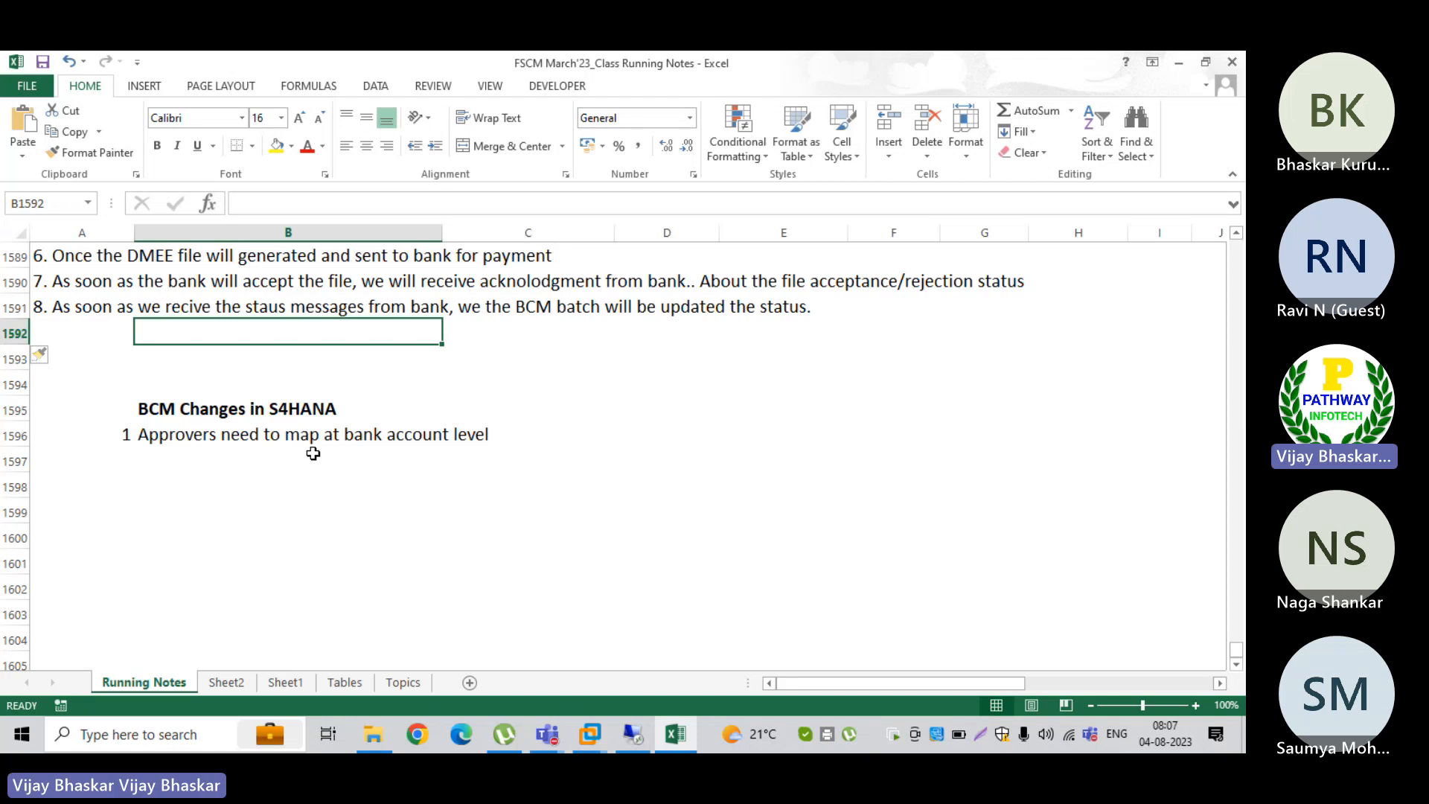
click(16, 359)
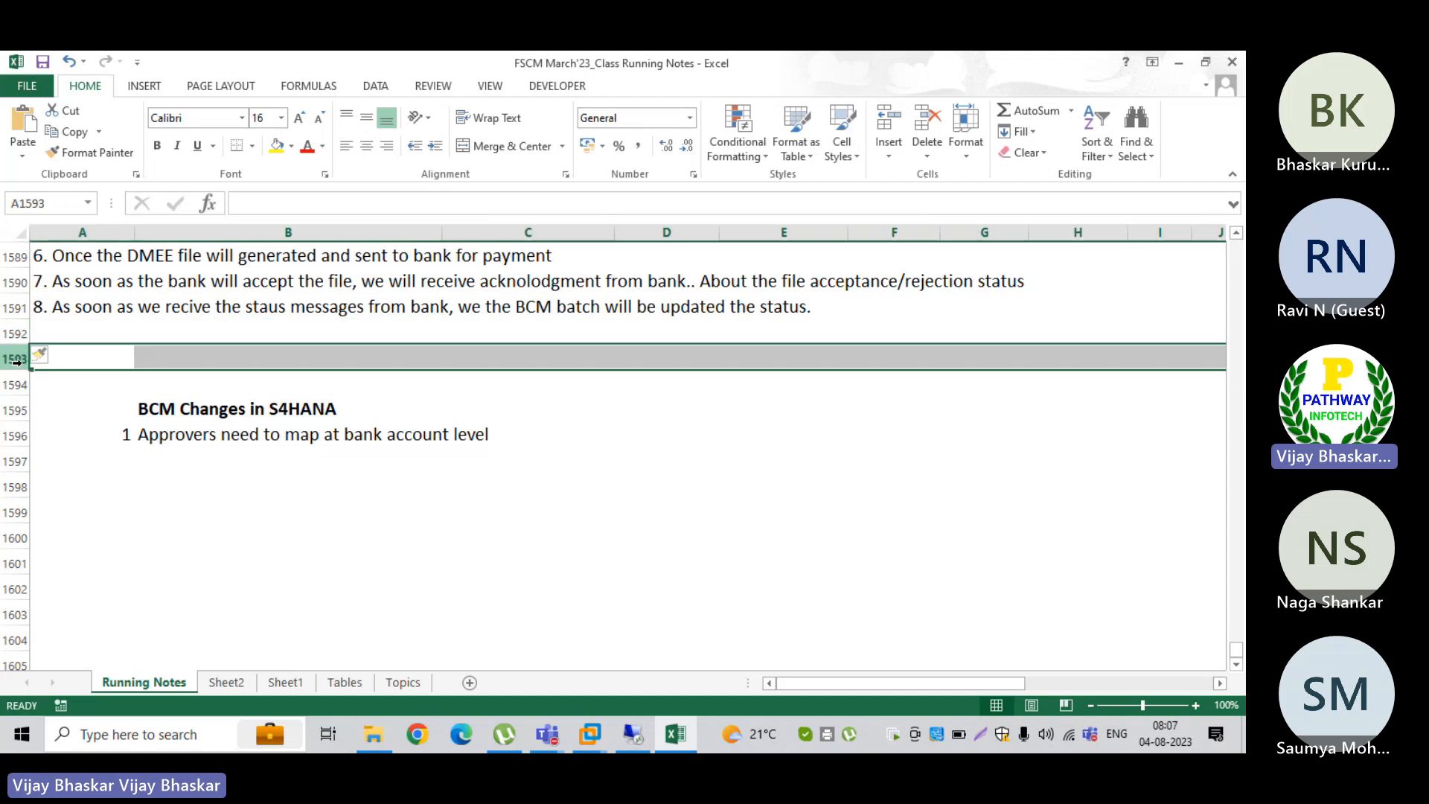
key(ctrl+minus)
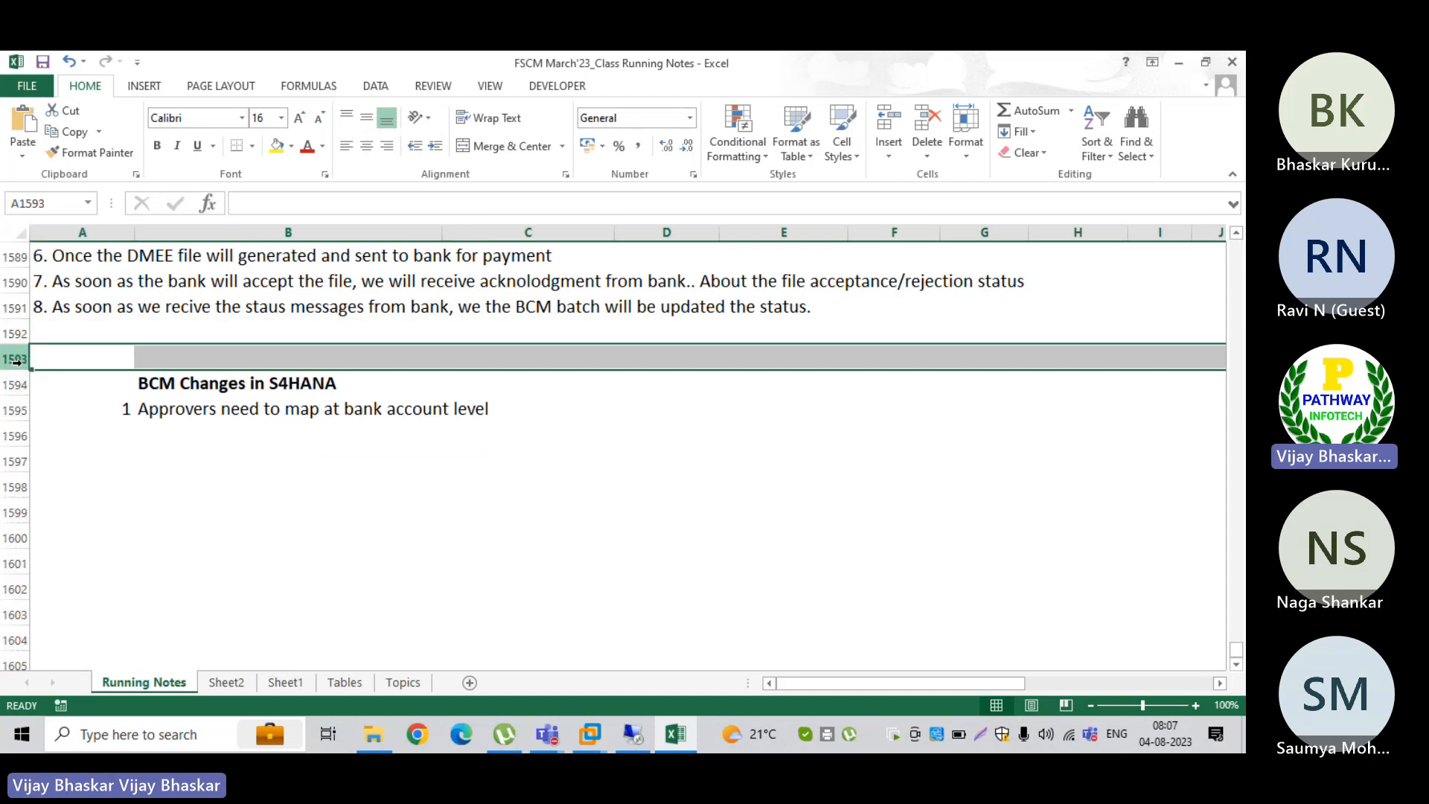
key(ctrl+minus)
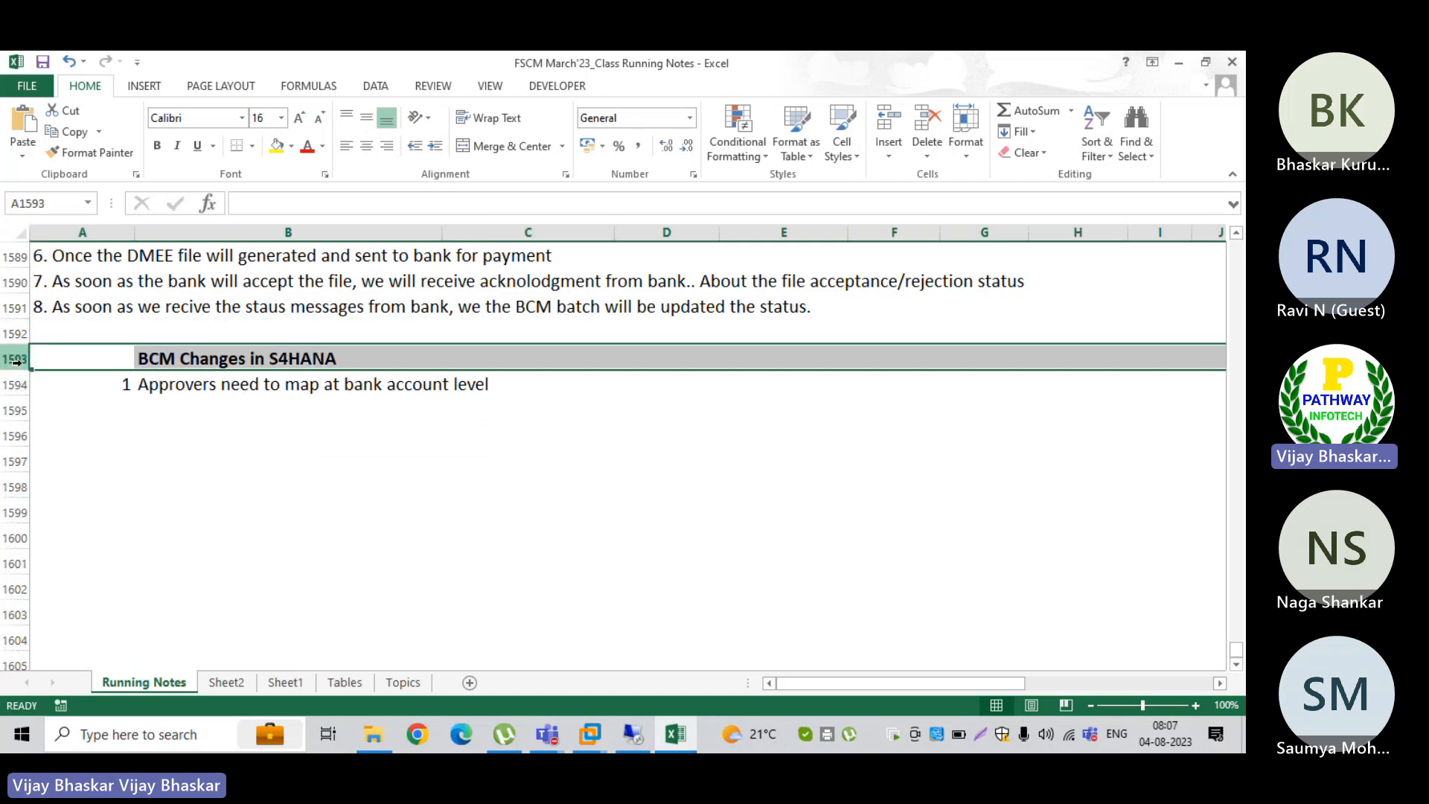
Step: Add item 2 in row 1595 reading "Bank account management has been introduced in S4HANA with additional functionalities"
click(144, 406)
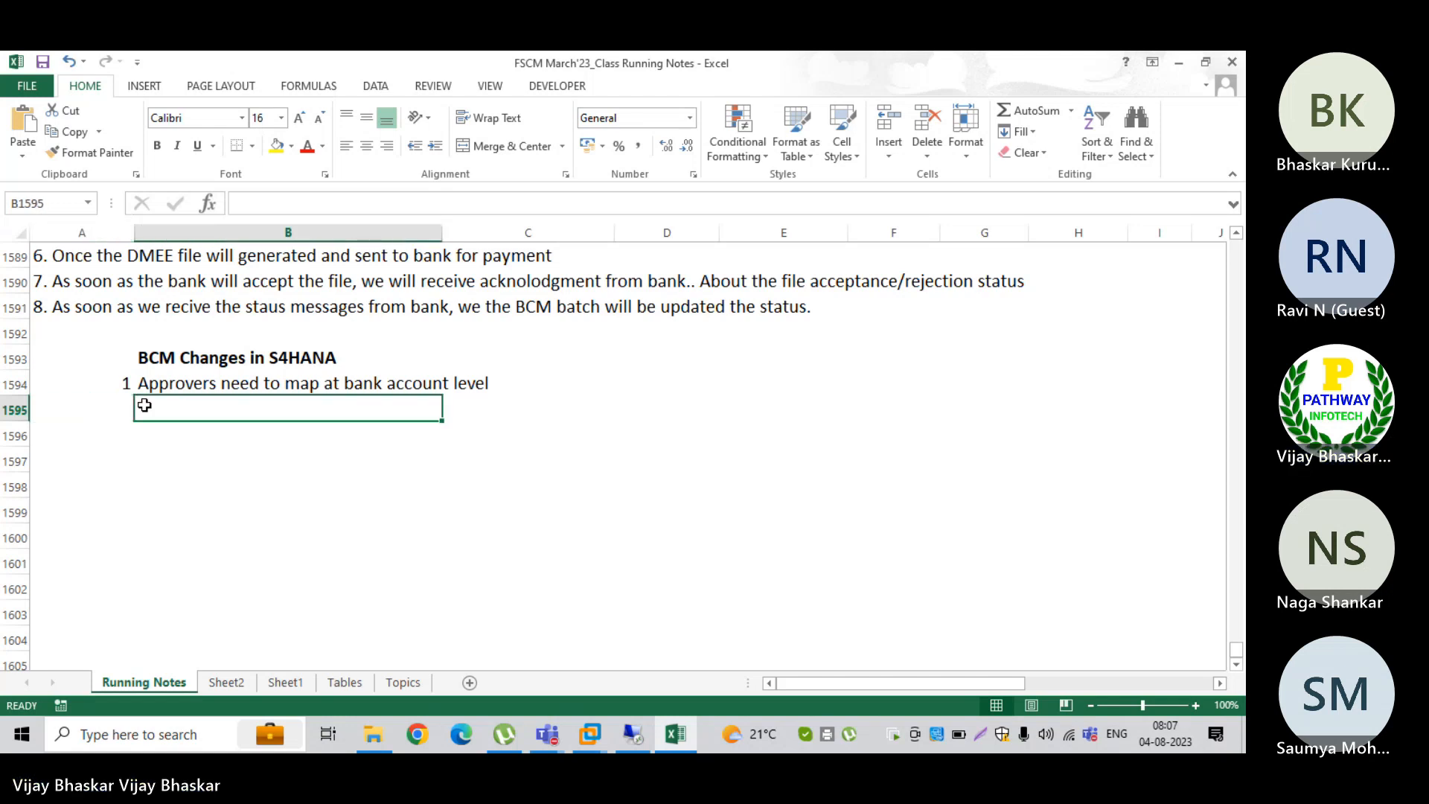
key(Left)
text(2)
key(Tab)
text(Bank account)
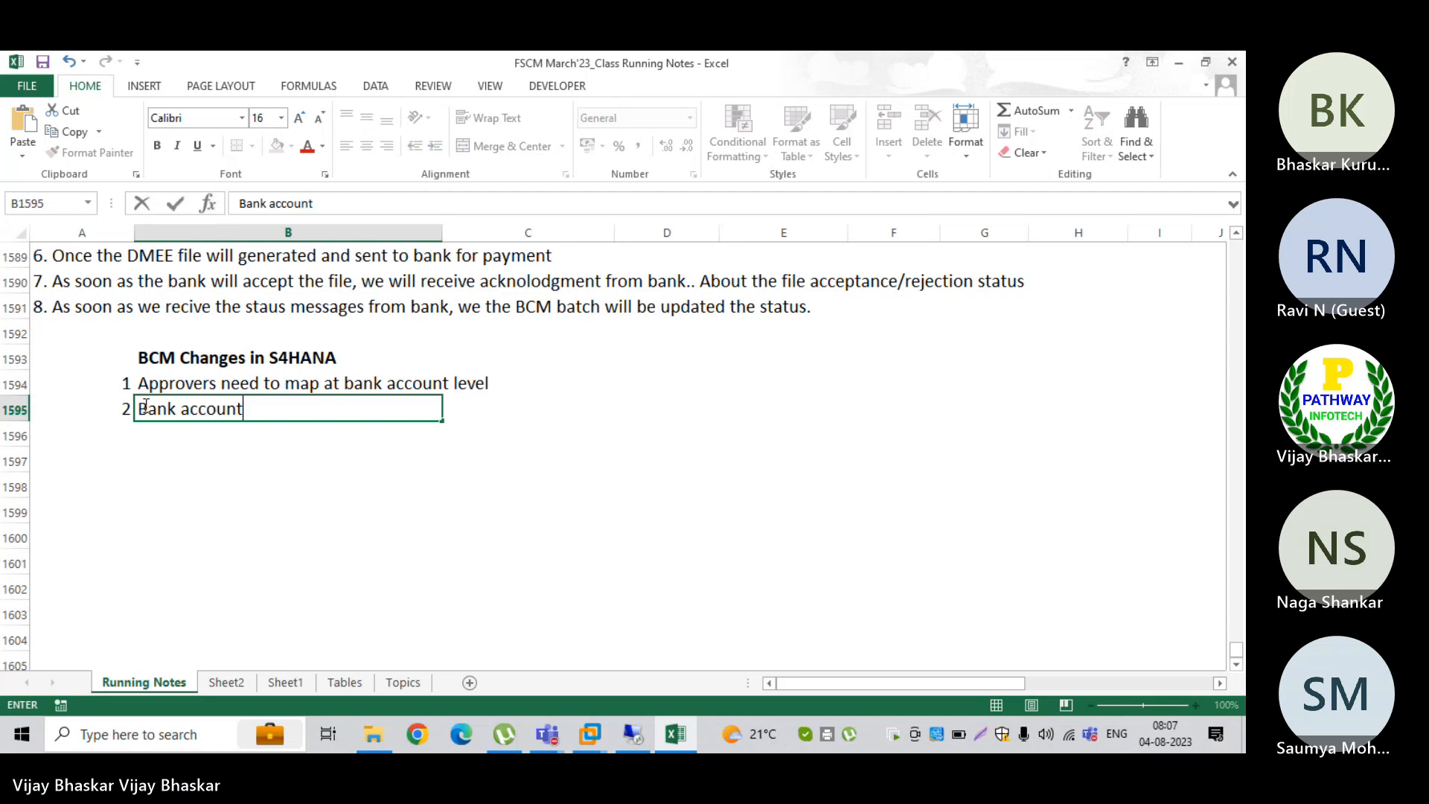
text( ma)
key(BackSpace)
key(BackSpace)
key(BackSpace)
key(BackSpace)
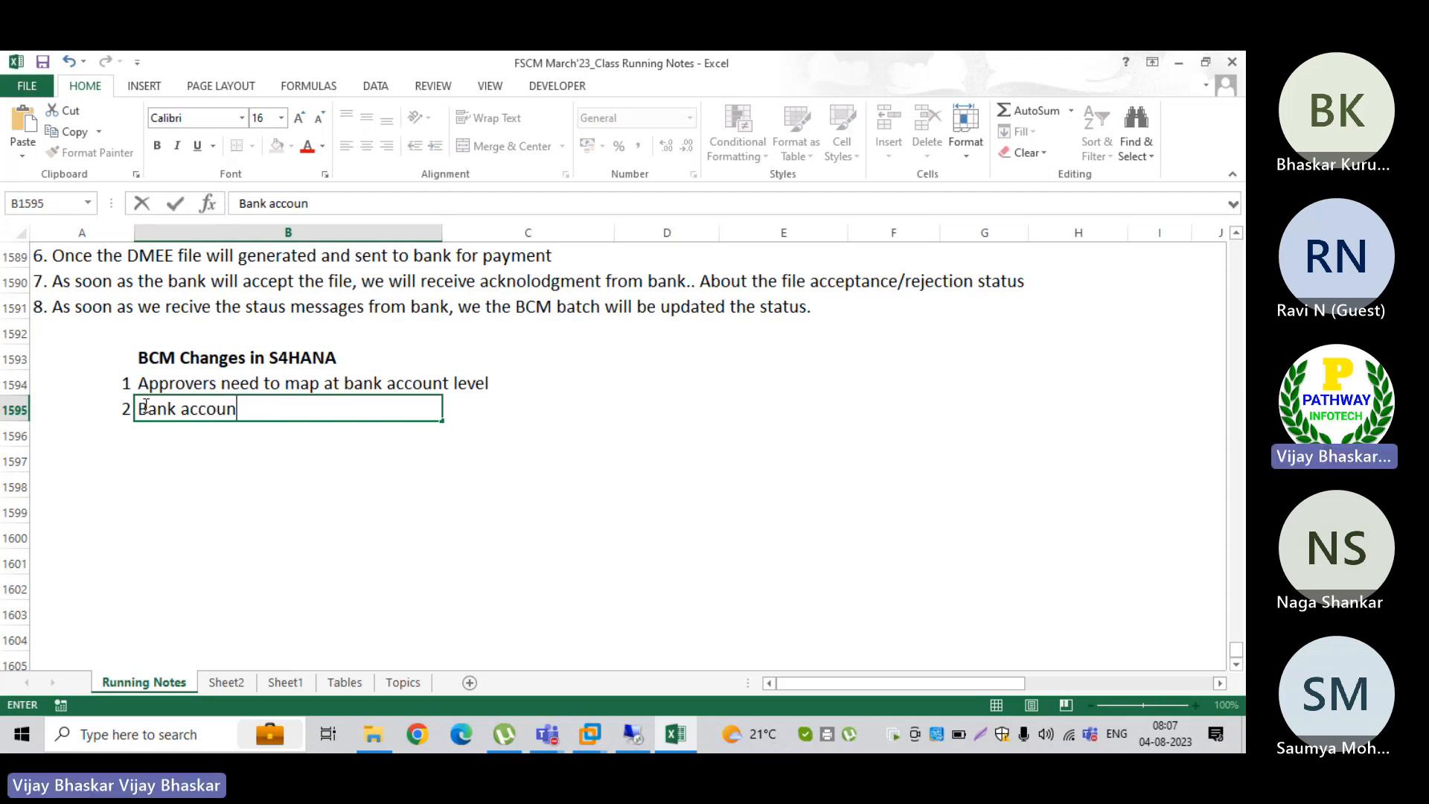
text(t manageme)
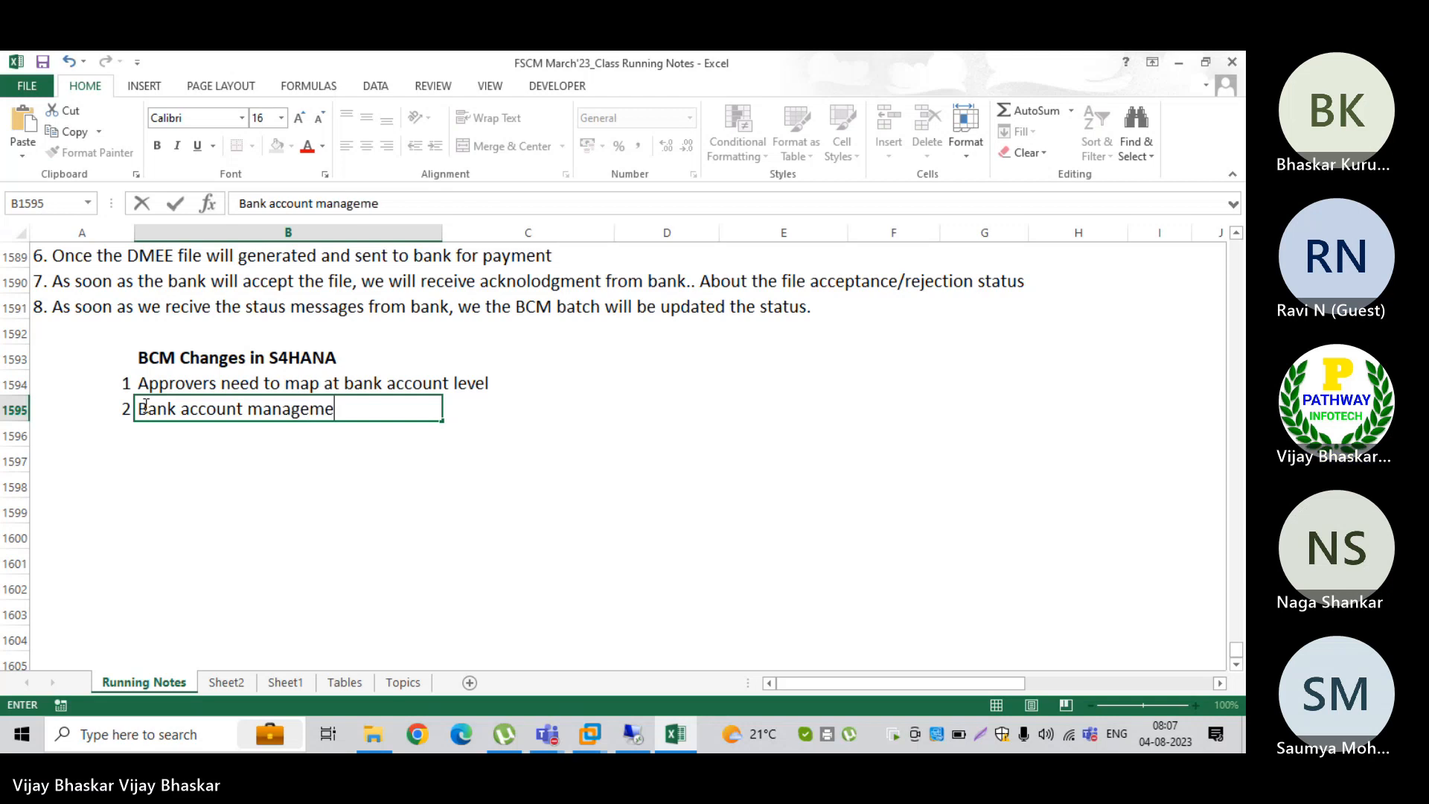
text(nt has been in)
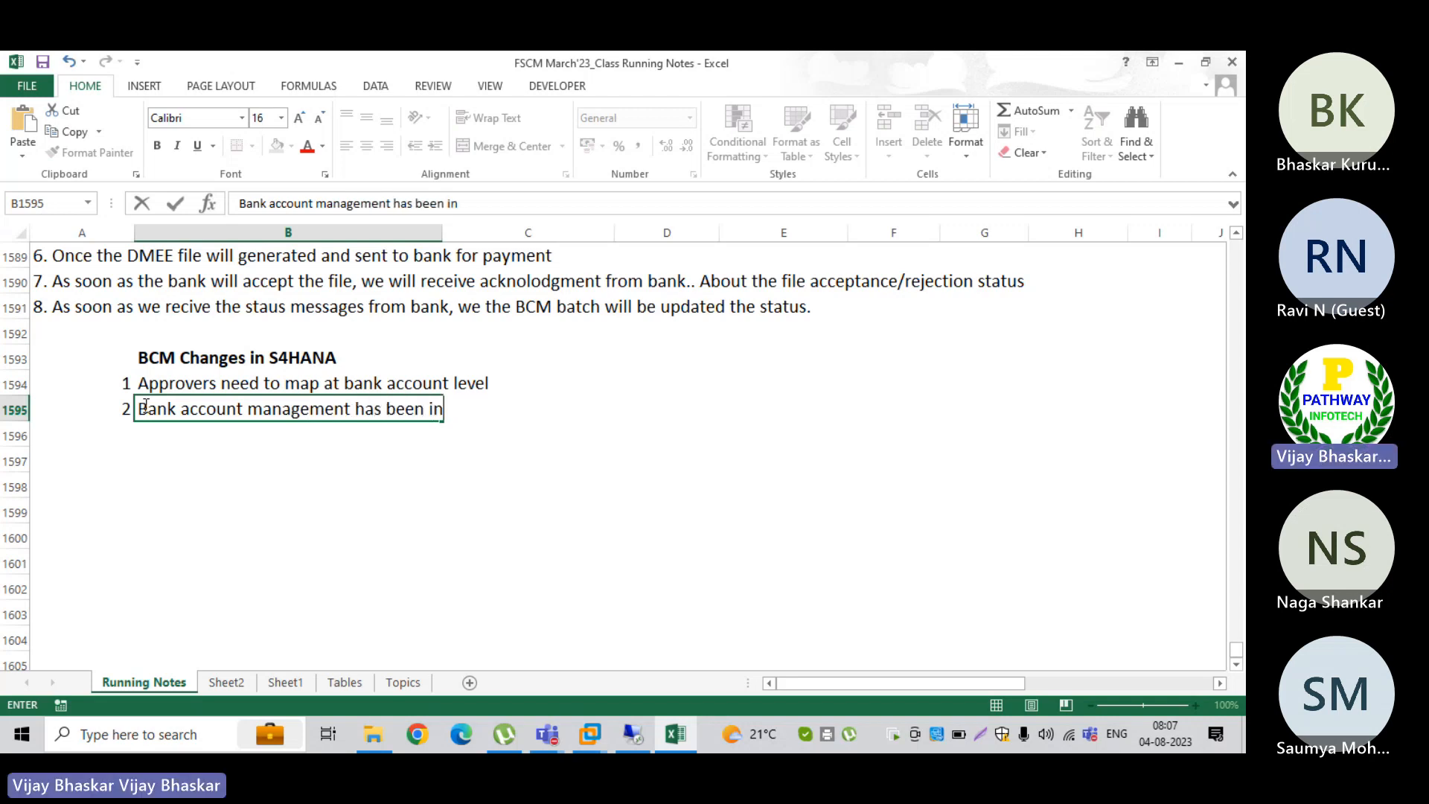
text(tro)
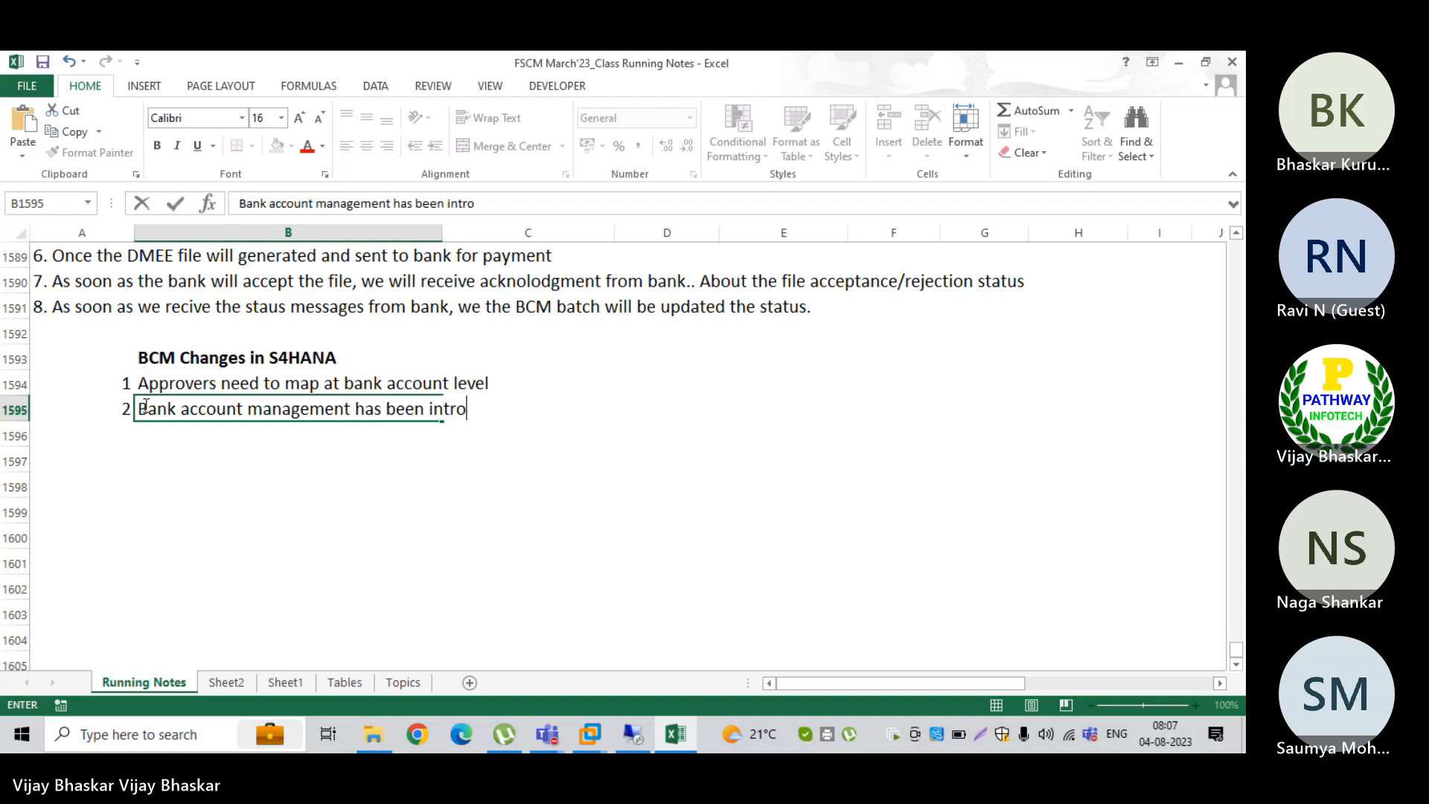
text(duced in S)
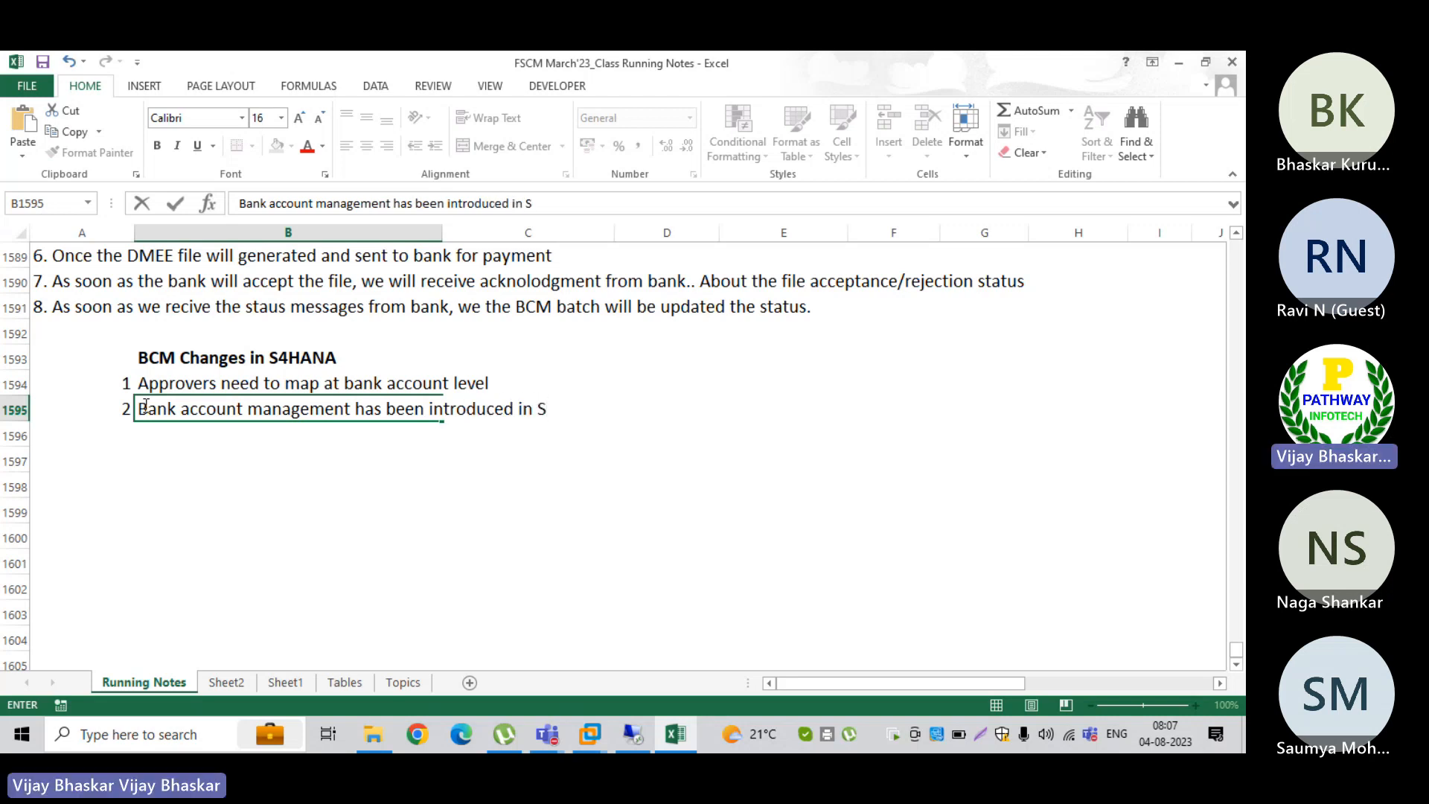
text(4HANBA)
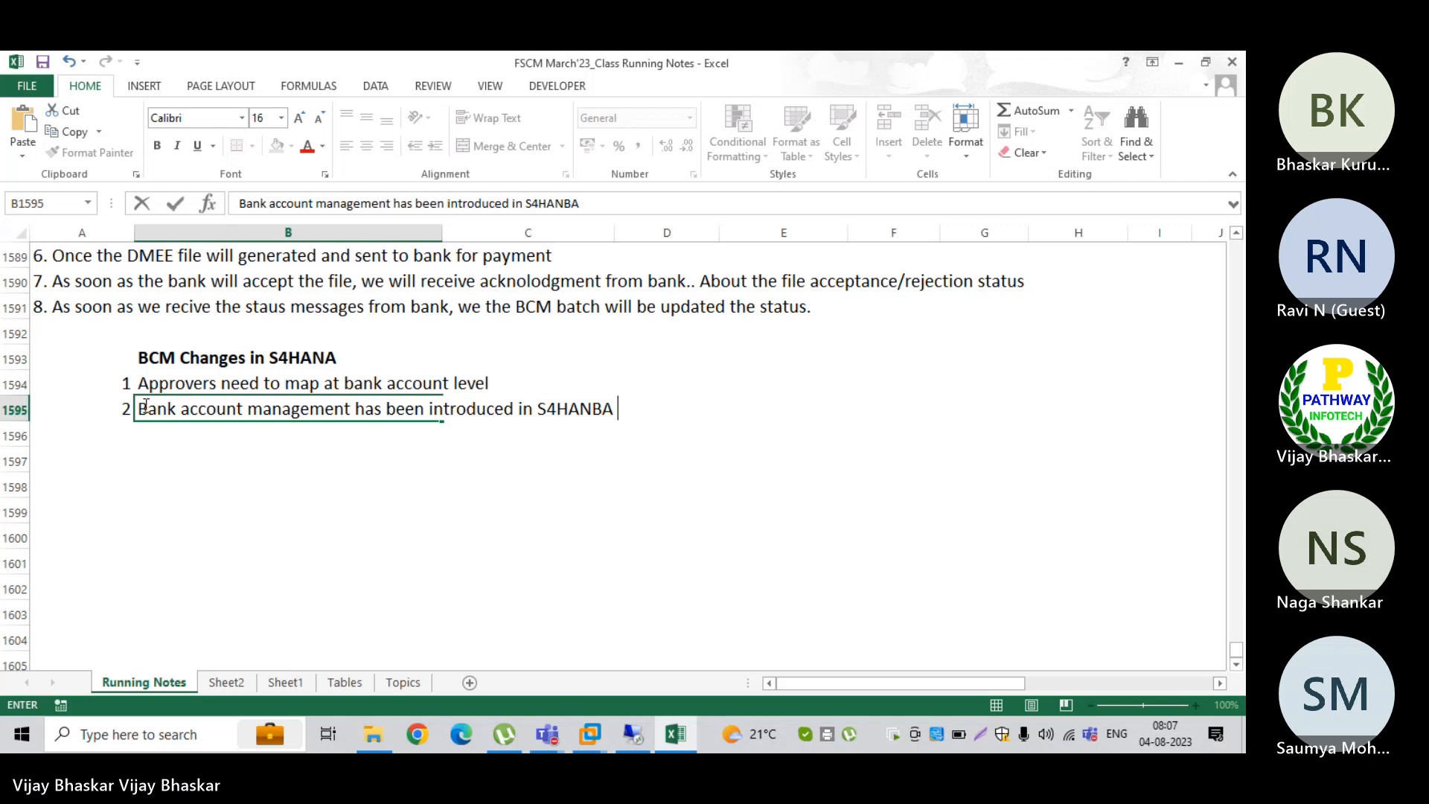
key(BackSpace)
key(BackSpace)
key(BackSpace)
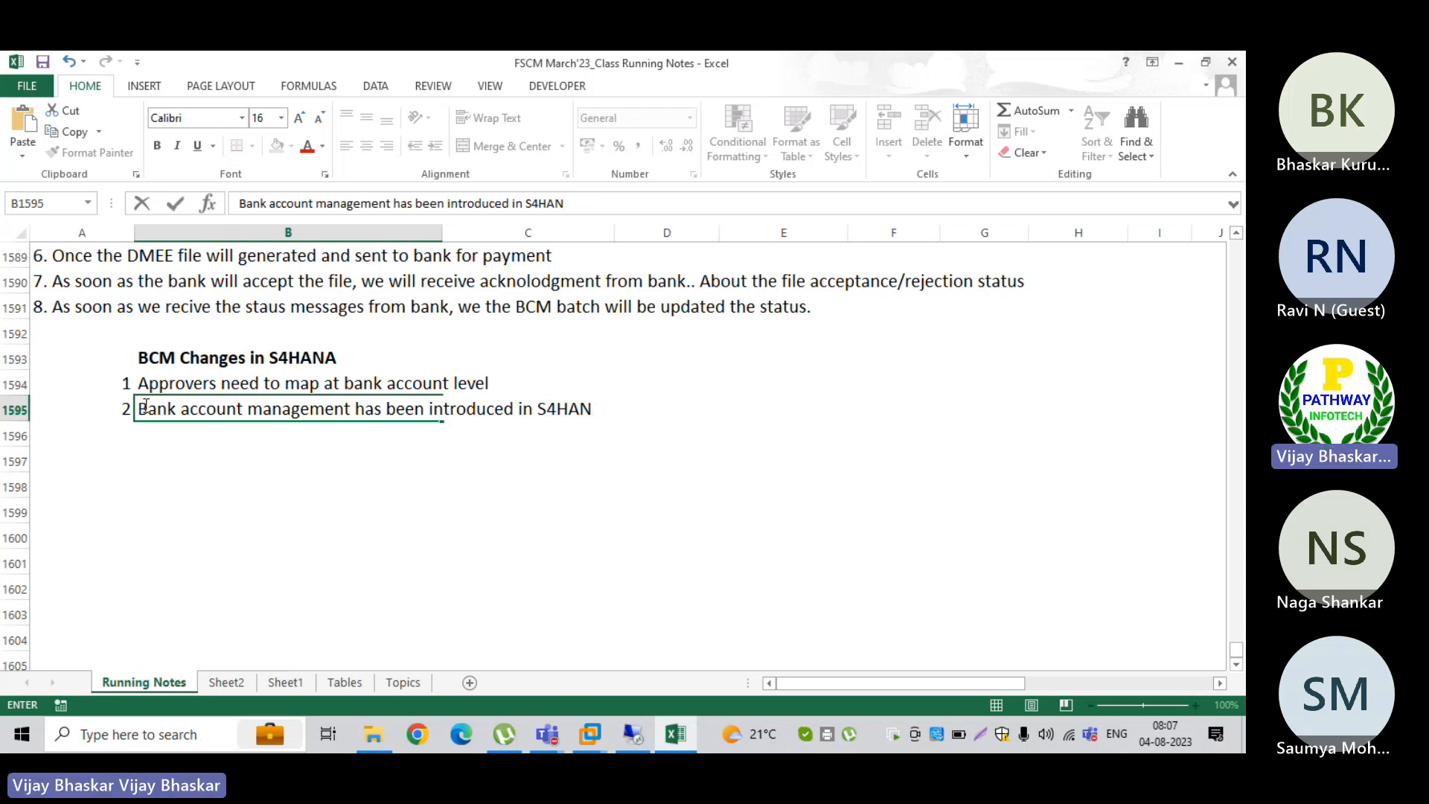
text(A with additional f)
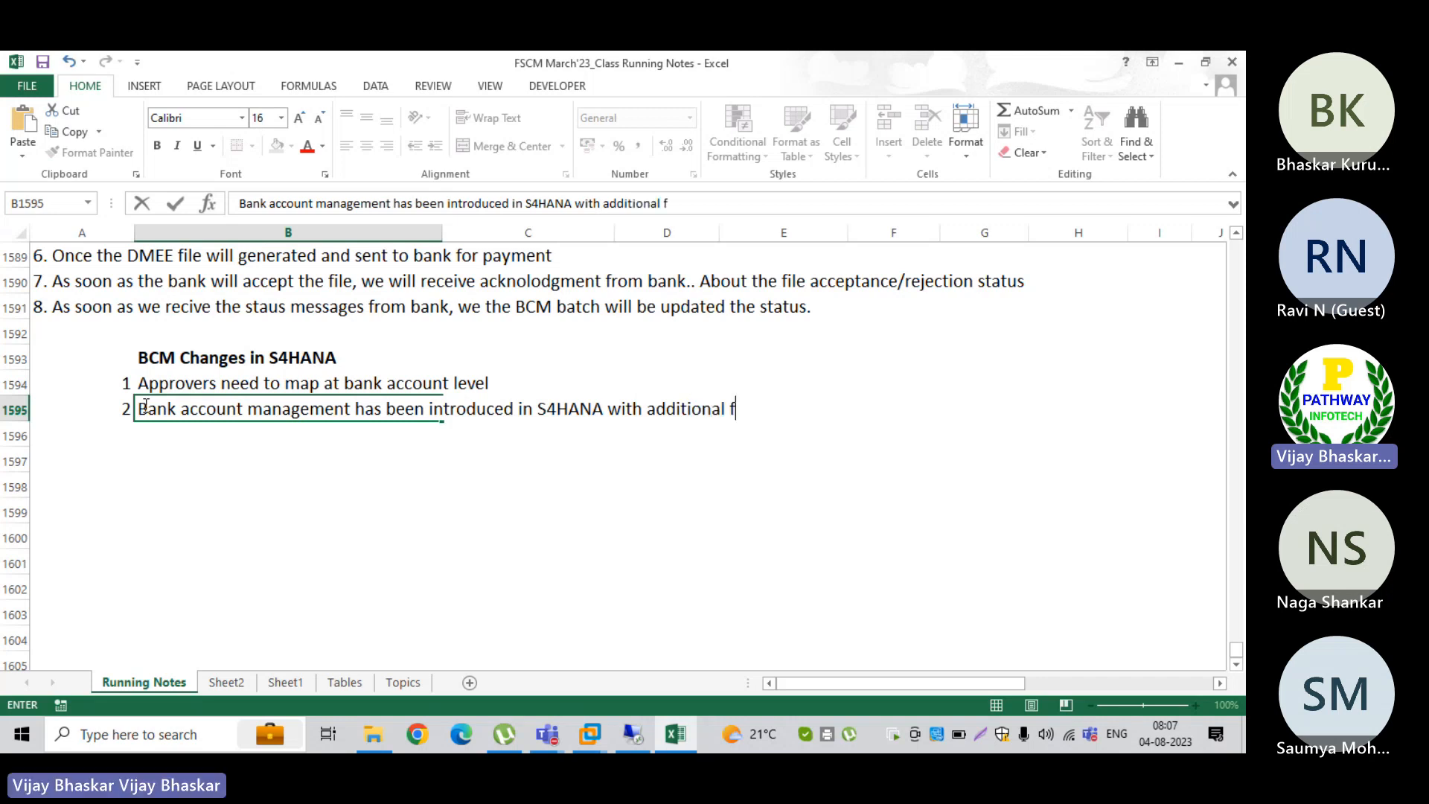
key(BackSpace)
text(fi)
key(BackSpace)
text(uncti)
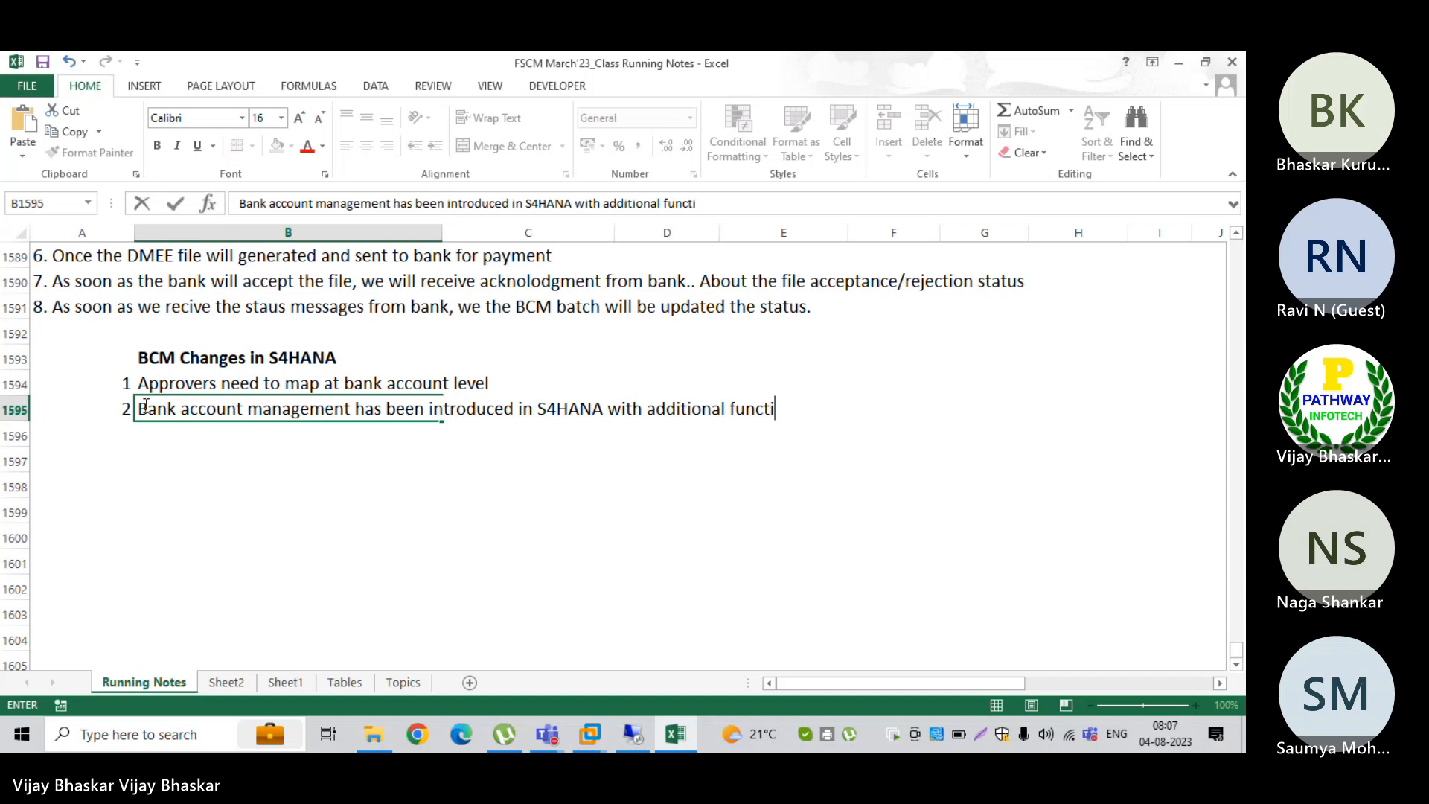
text(onalities)
key(Return)
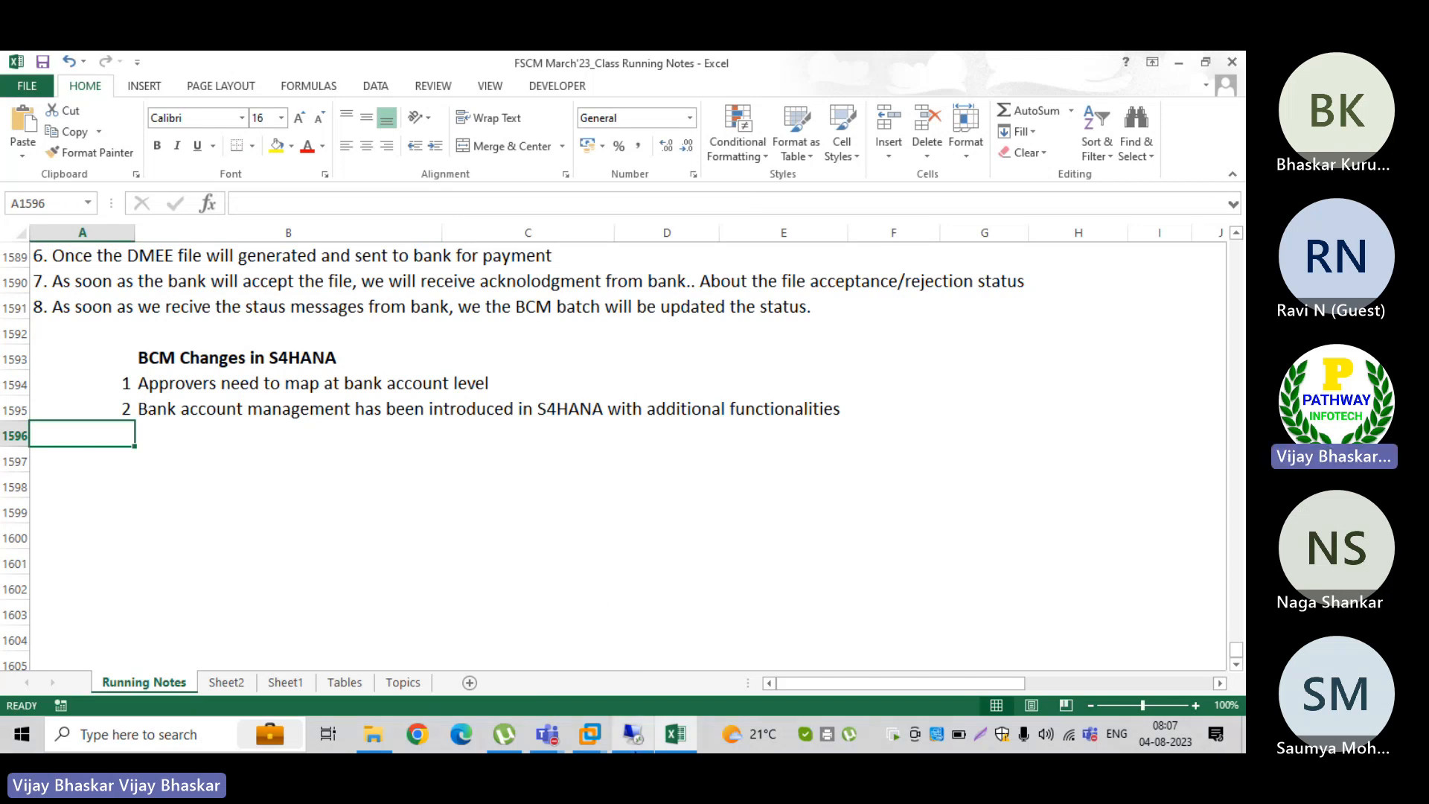
Step: Return to the remote session, copy the Fiori Launchpad address from Internet Explorer and load it in Google Chrome
click(633, 733)
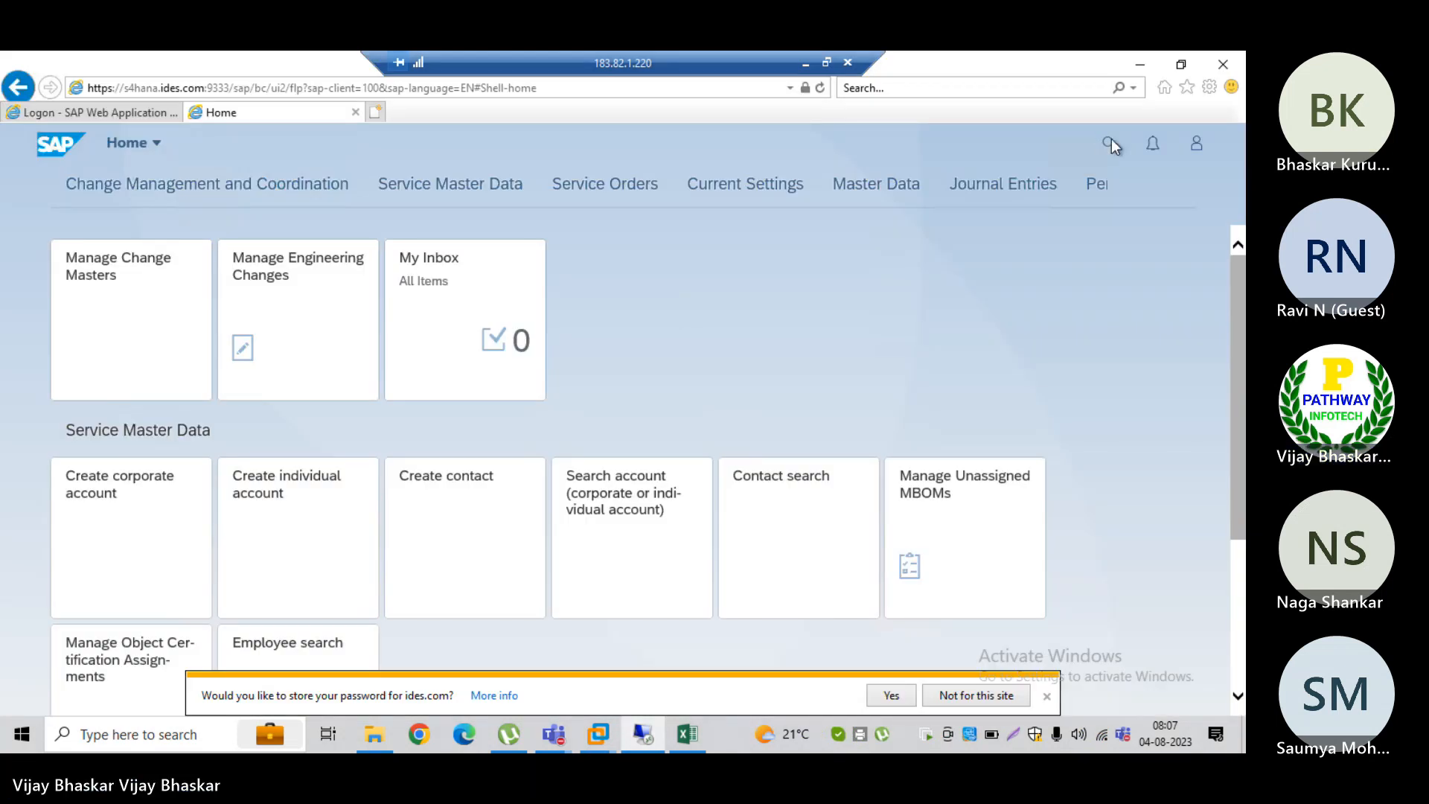
click(481, 86)
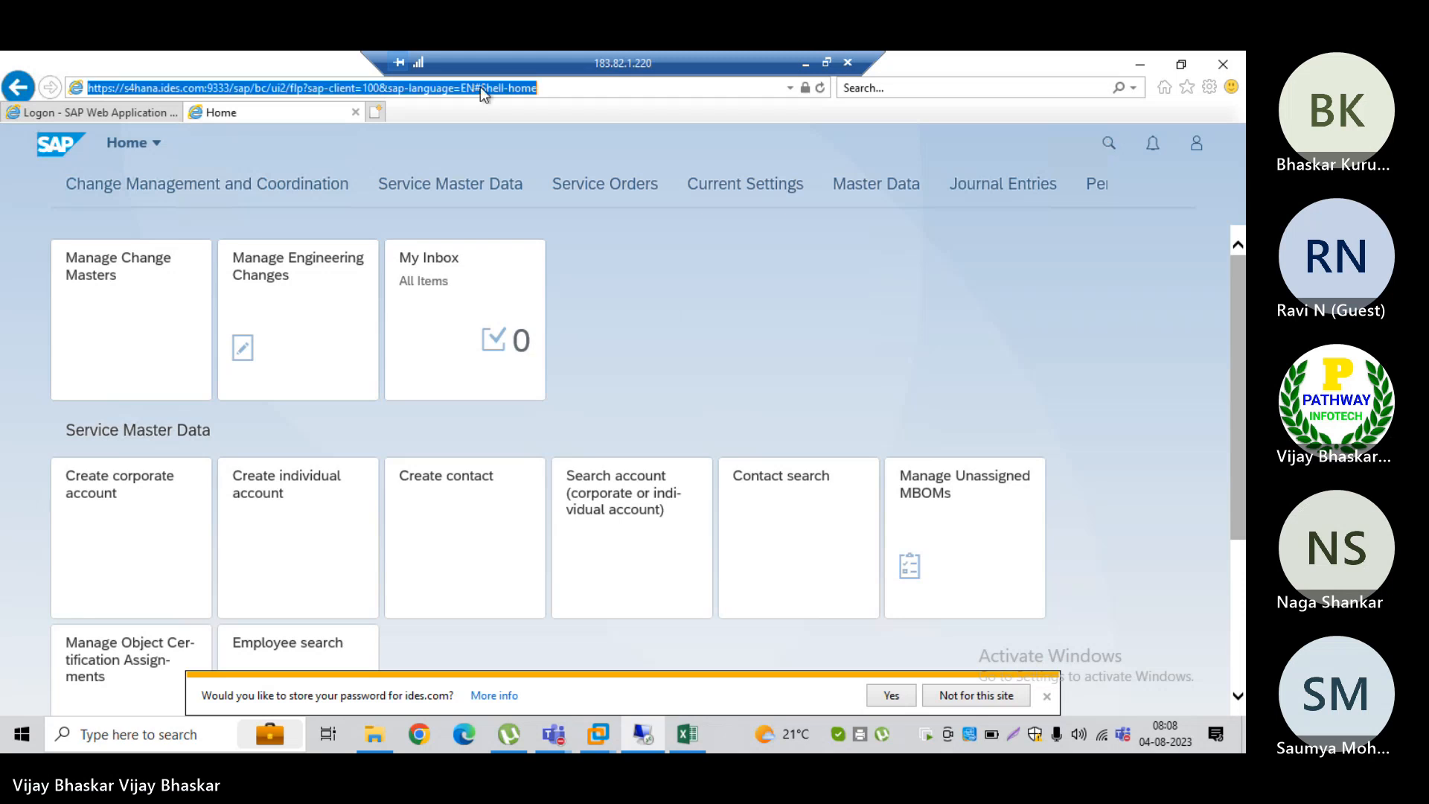
key(super+d)
click(31, 177)
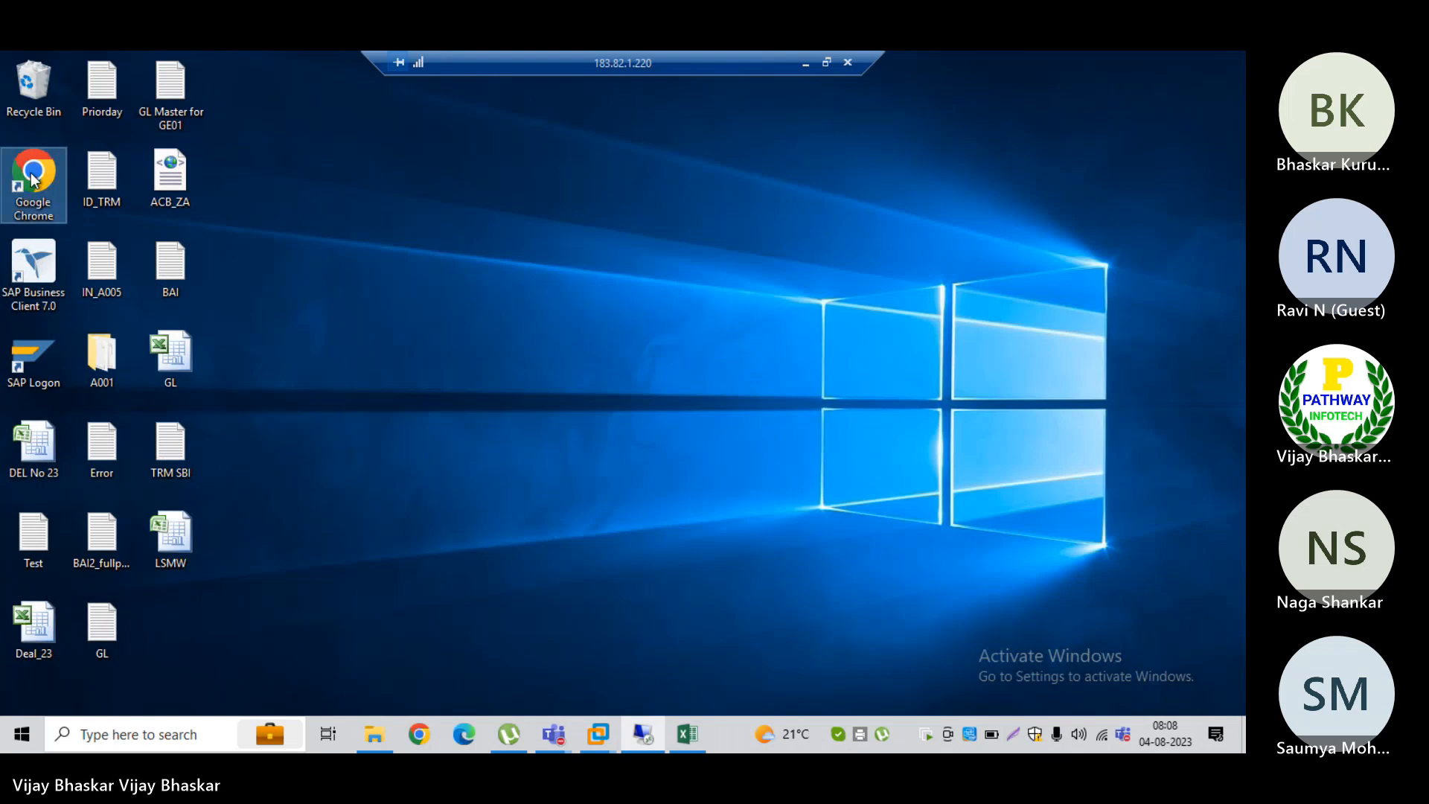
double_click(31, 177)
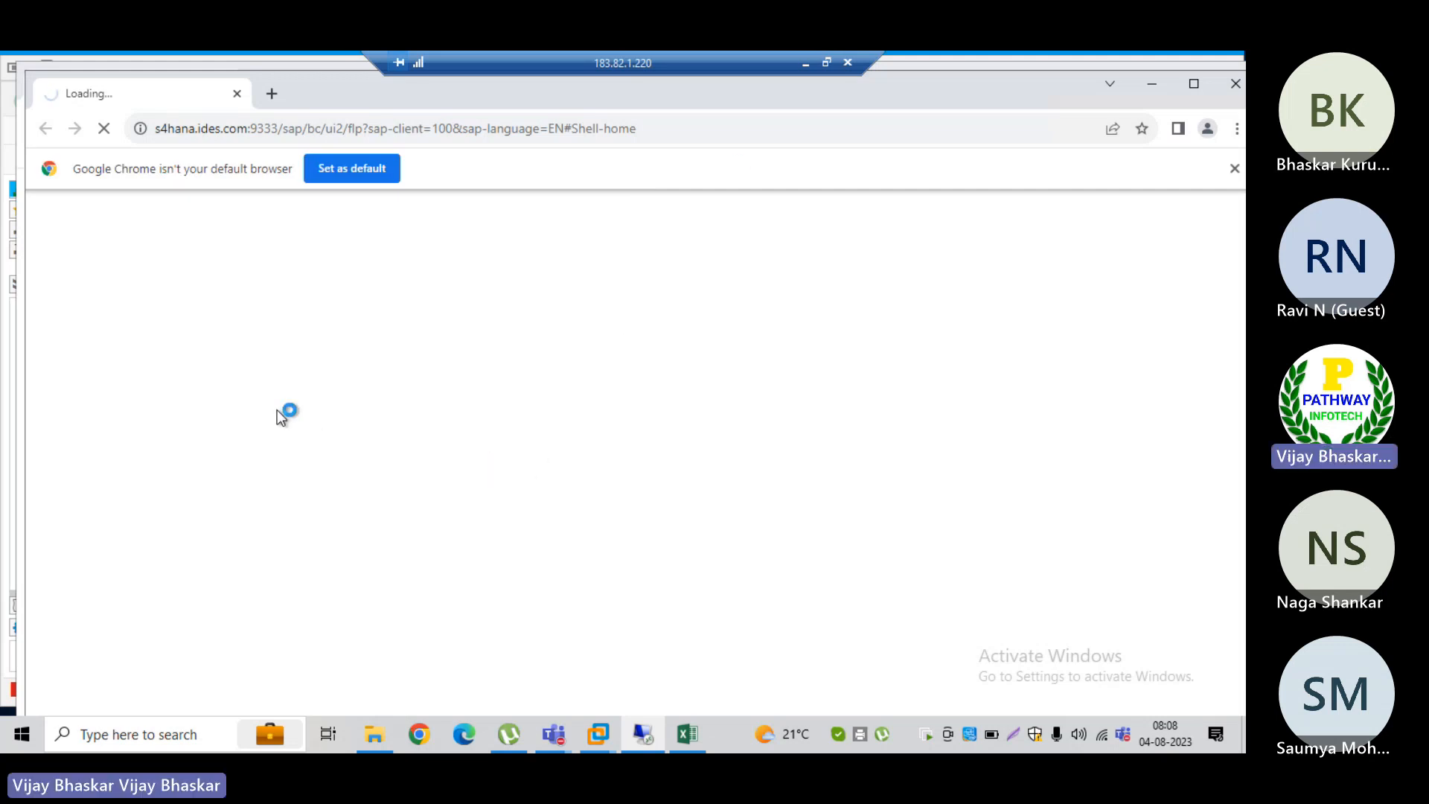
Step: Log on to the Fiori Launchpad in Chrome with the user name and account password
key(alt+Tab)
key(Tab)
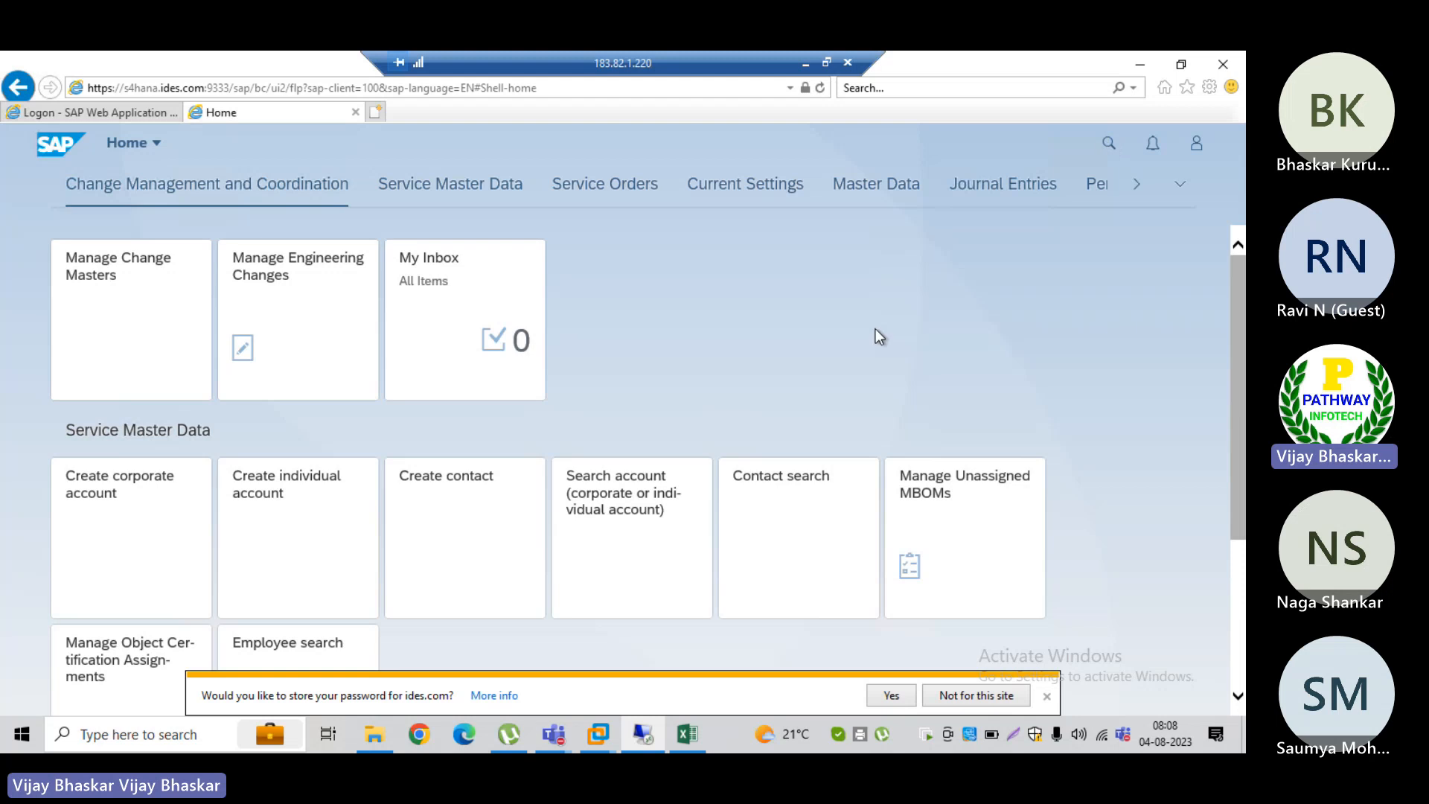
key(alt+Tab)
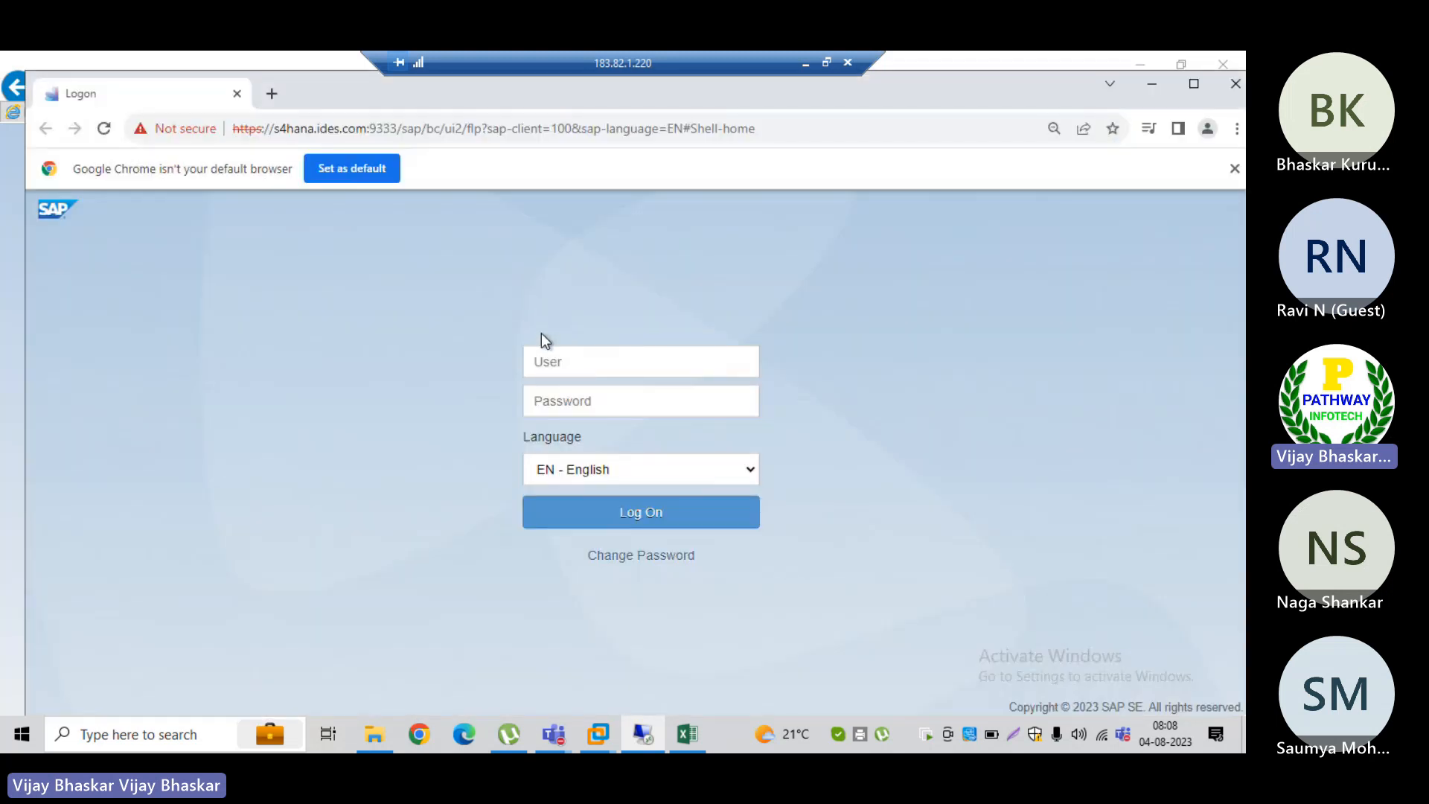
click(544, 361)
text(s)
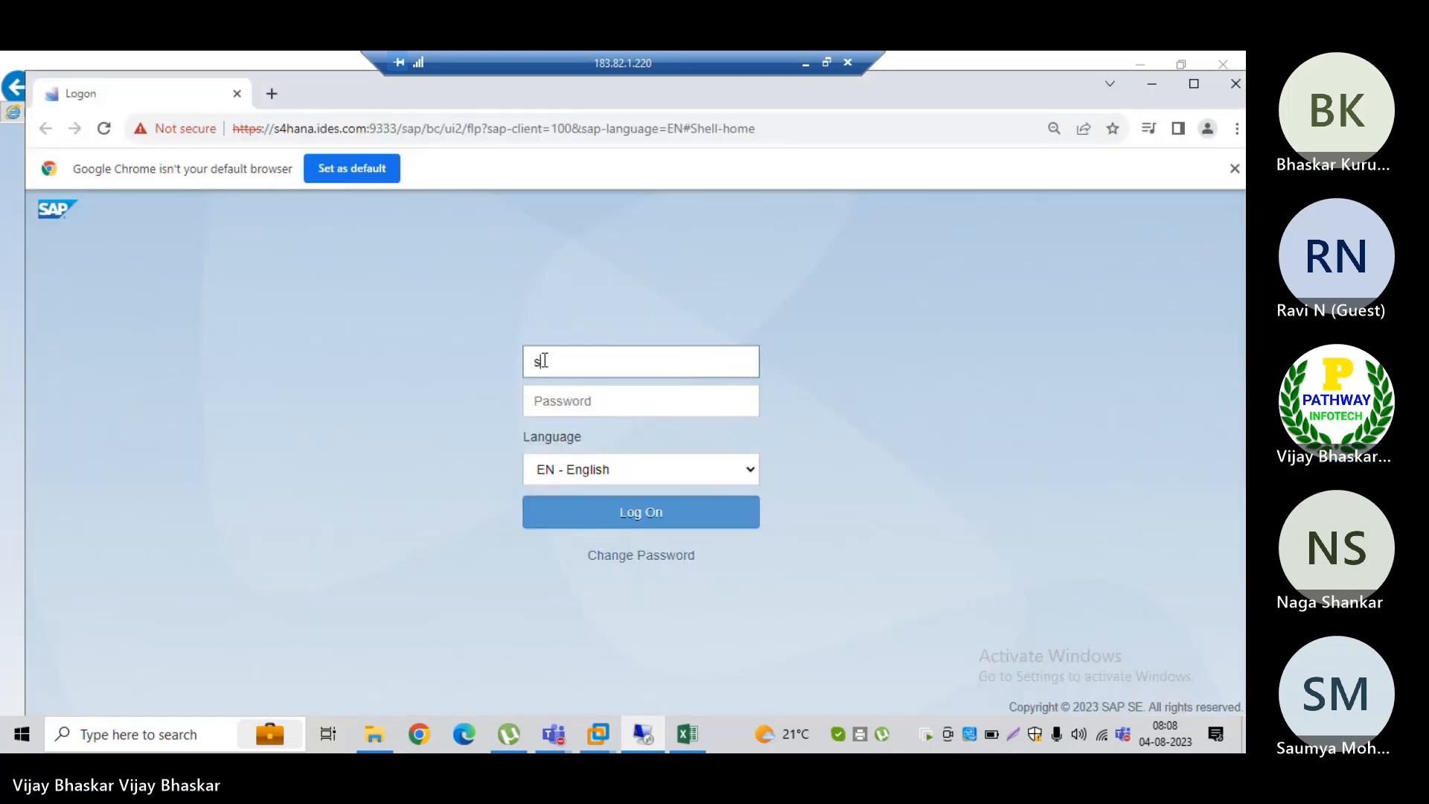
text(4hana21)
key(Tab)
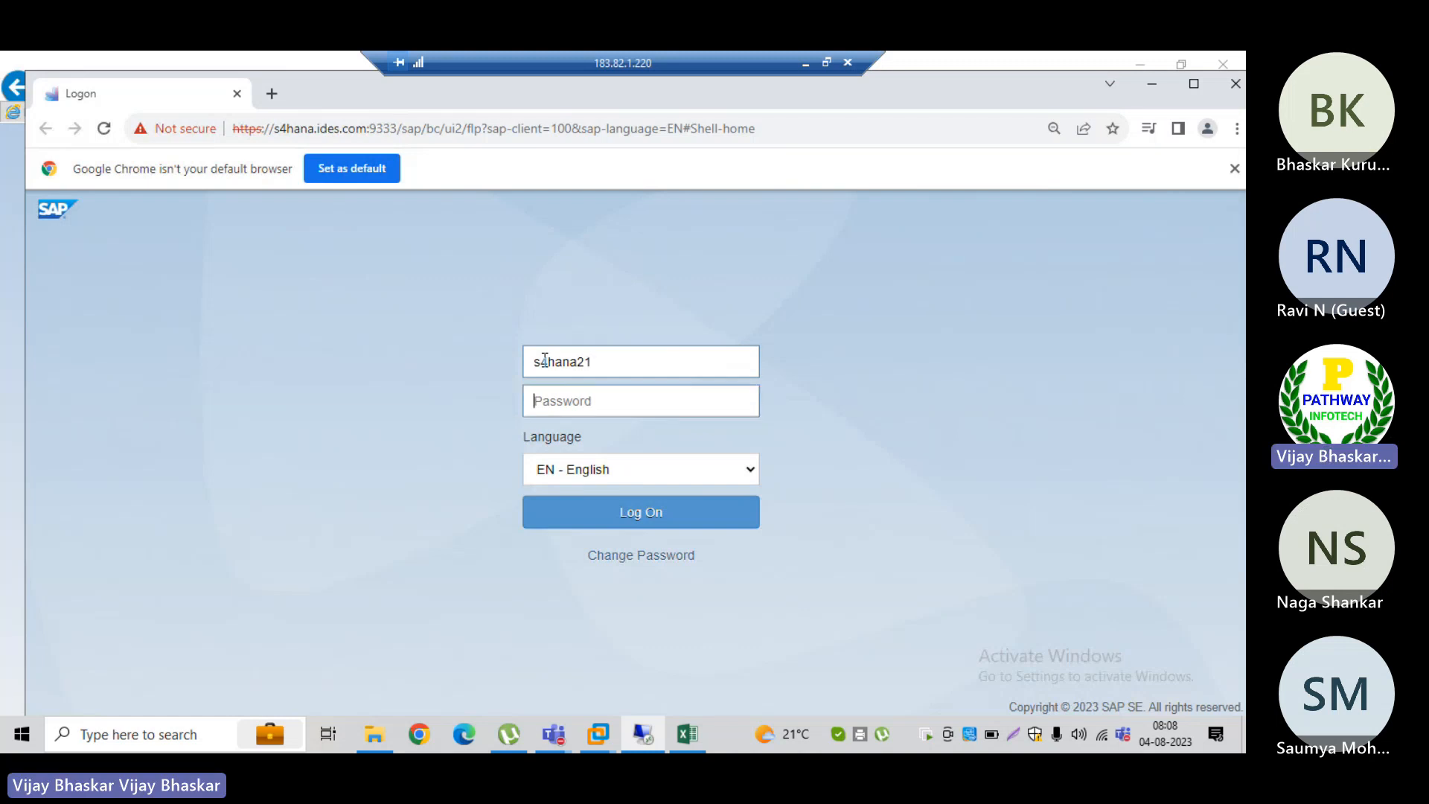
text(*********)
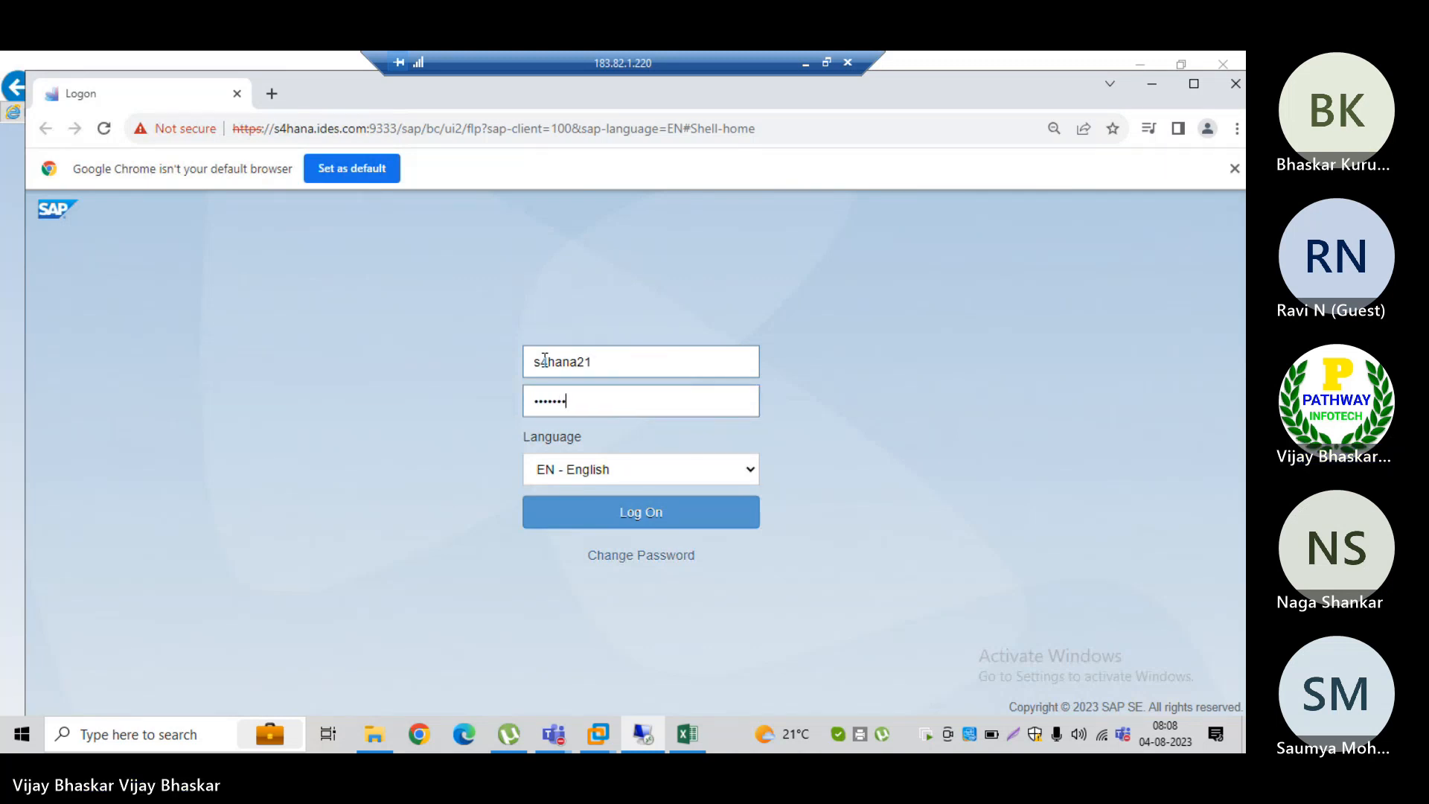
key(Return)
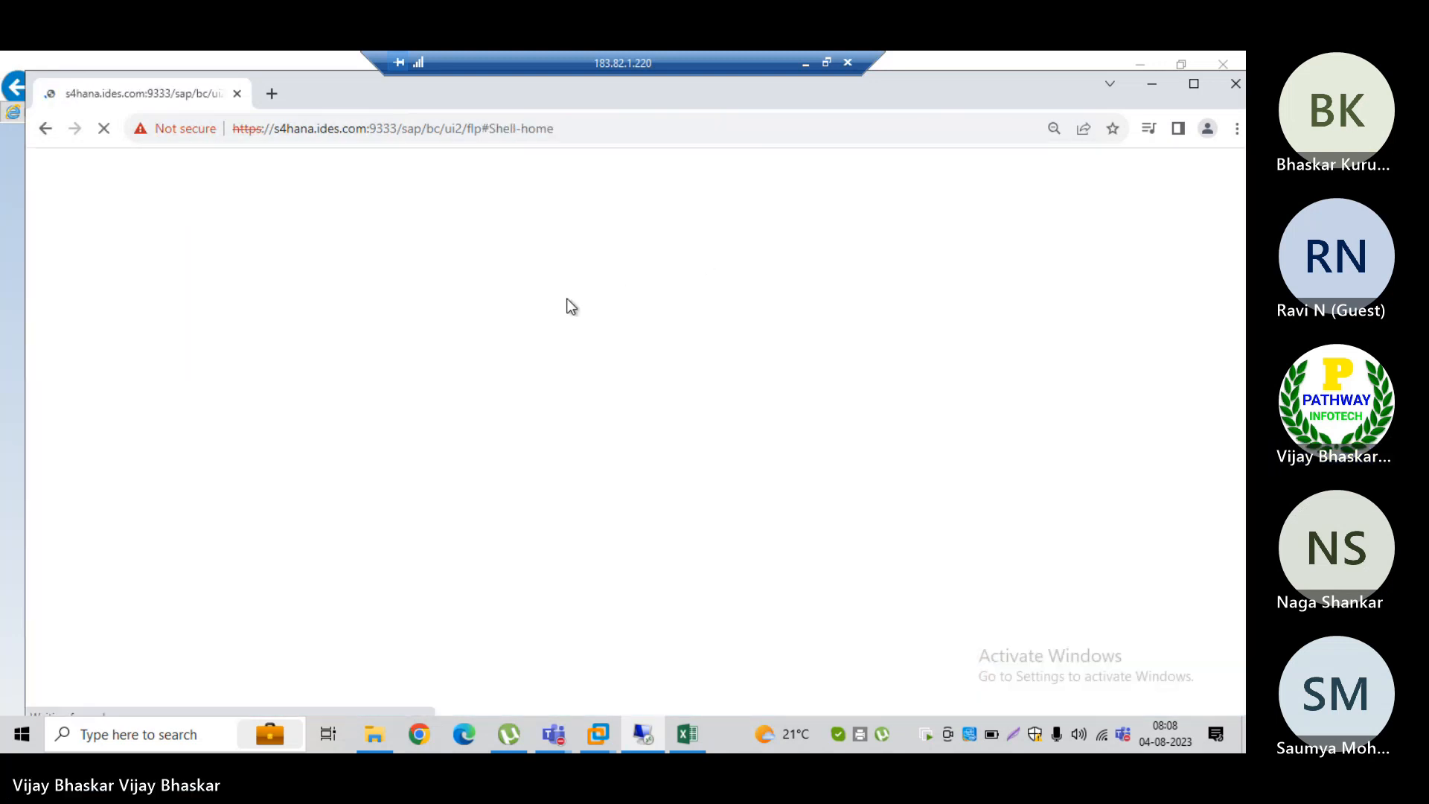
Step: Leave the remote session for the Excel running notes and save the workbook
key(alt+Tab)
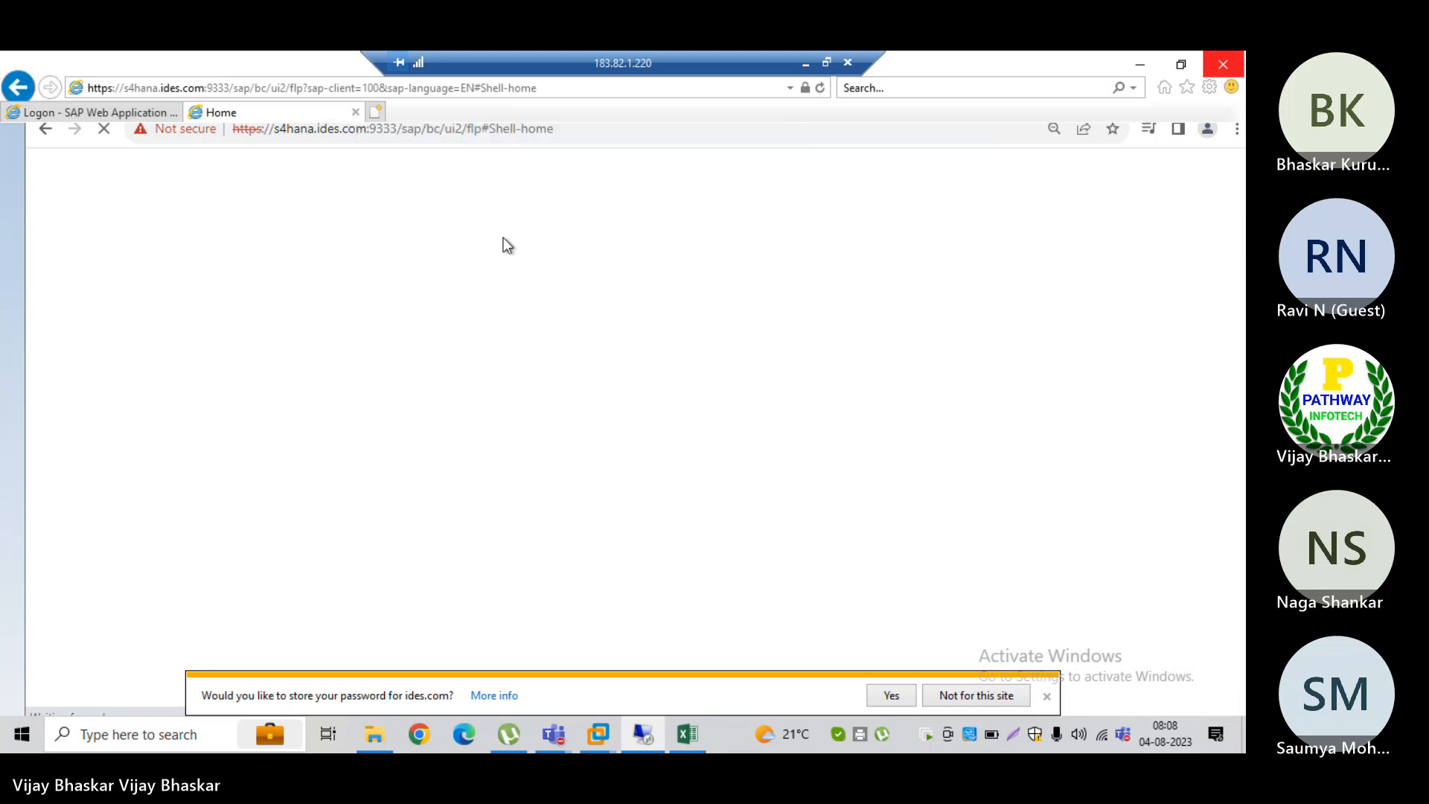
click(805, 63)
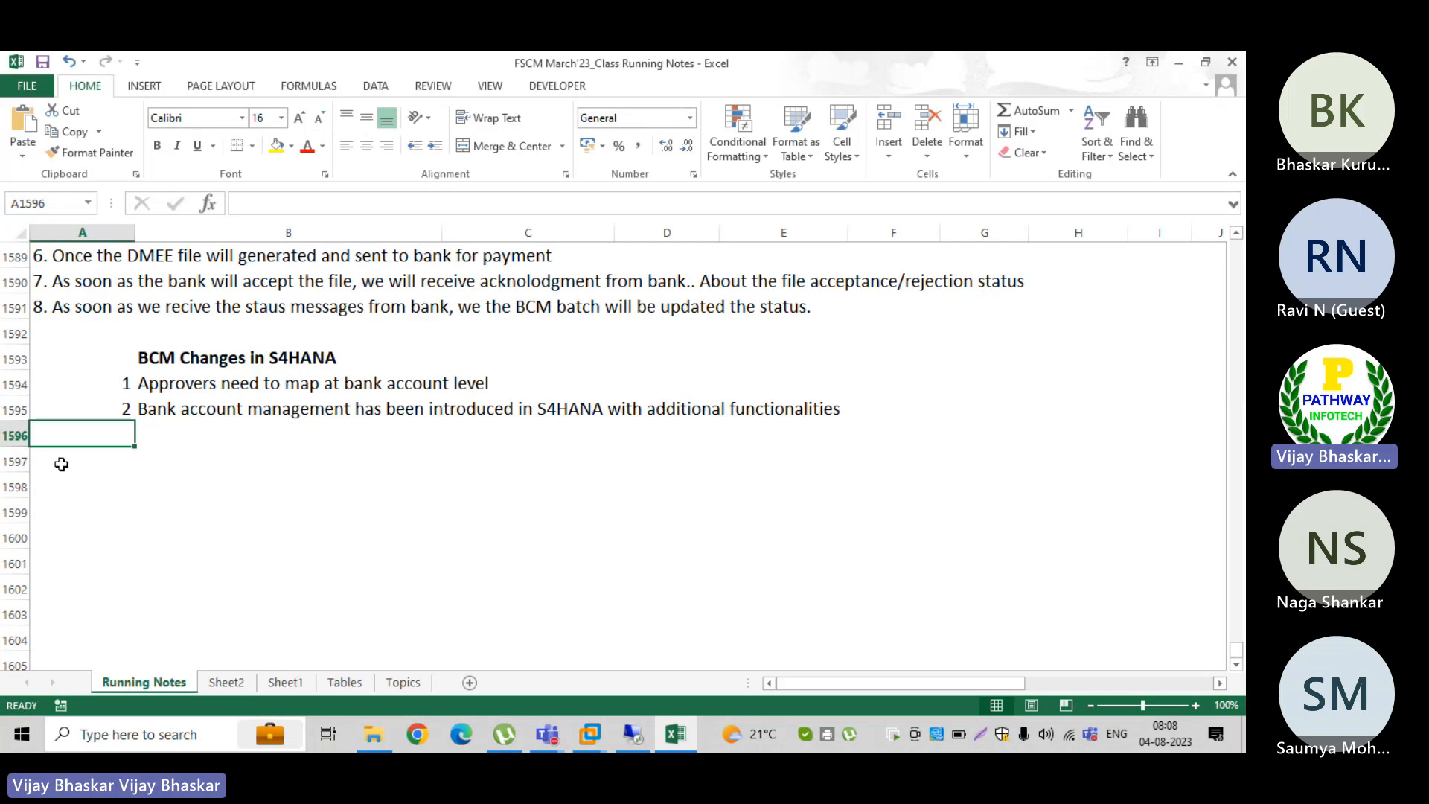
key(ctrl+s)
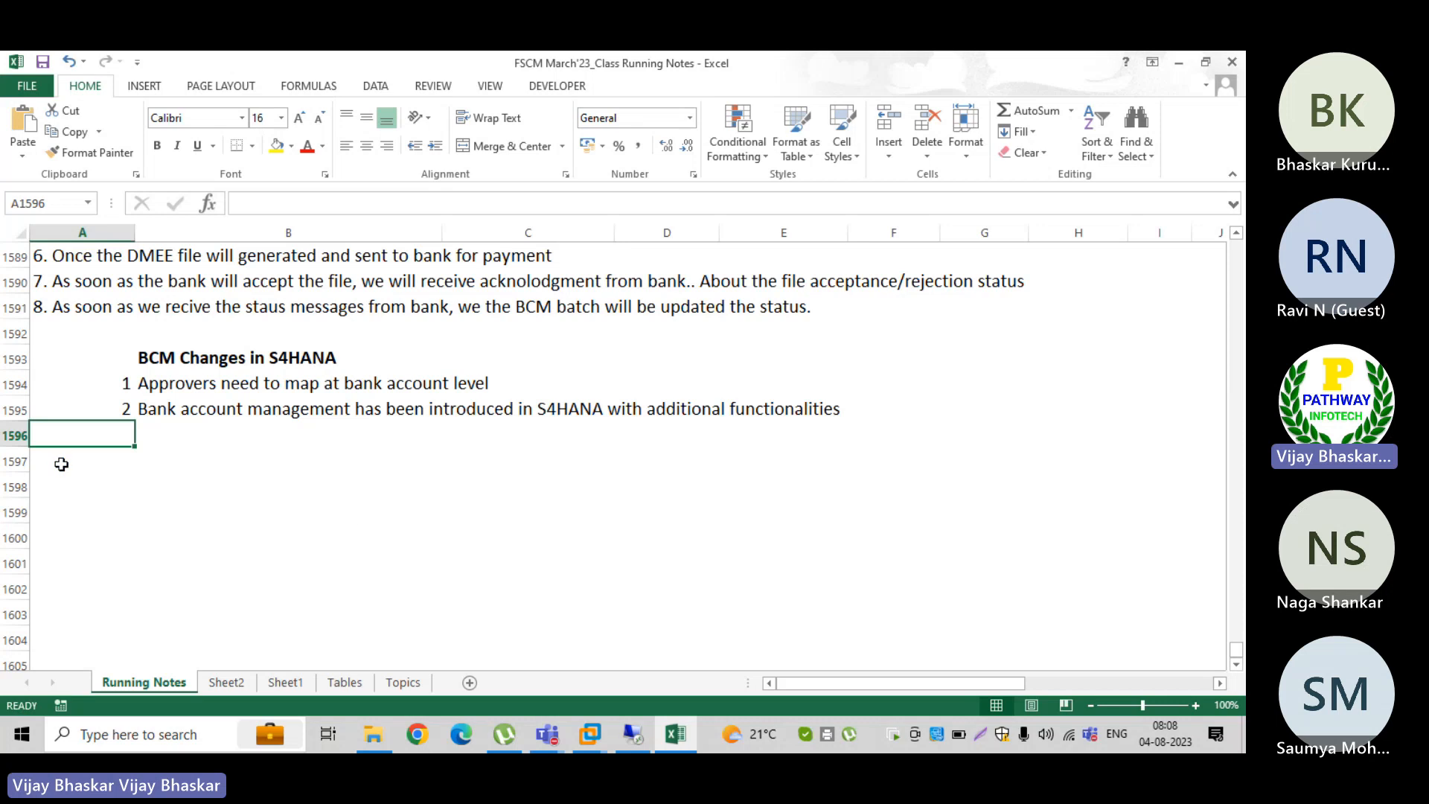
Step: Switch to the SAP session showing Customer Line Item Display and open the SAP Reference IMG through transaction SPRO
click(634, 735)
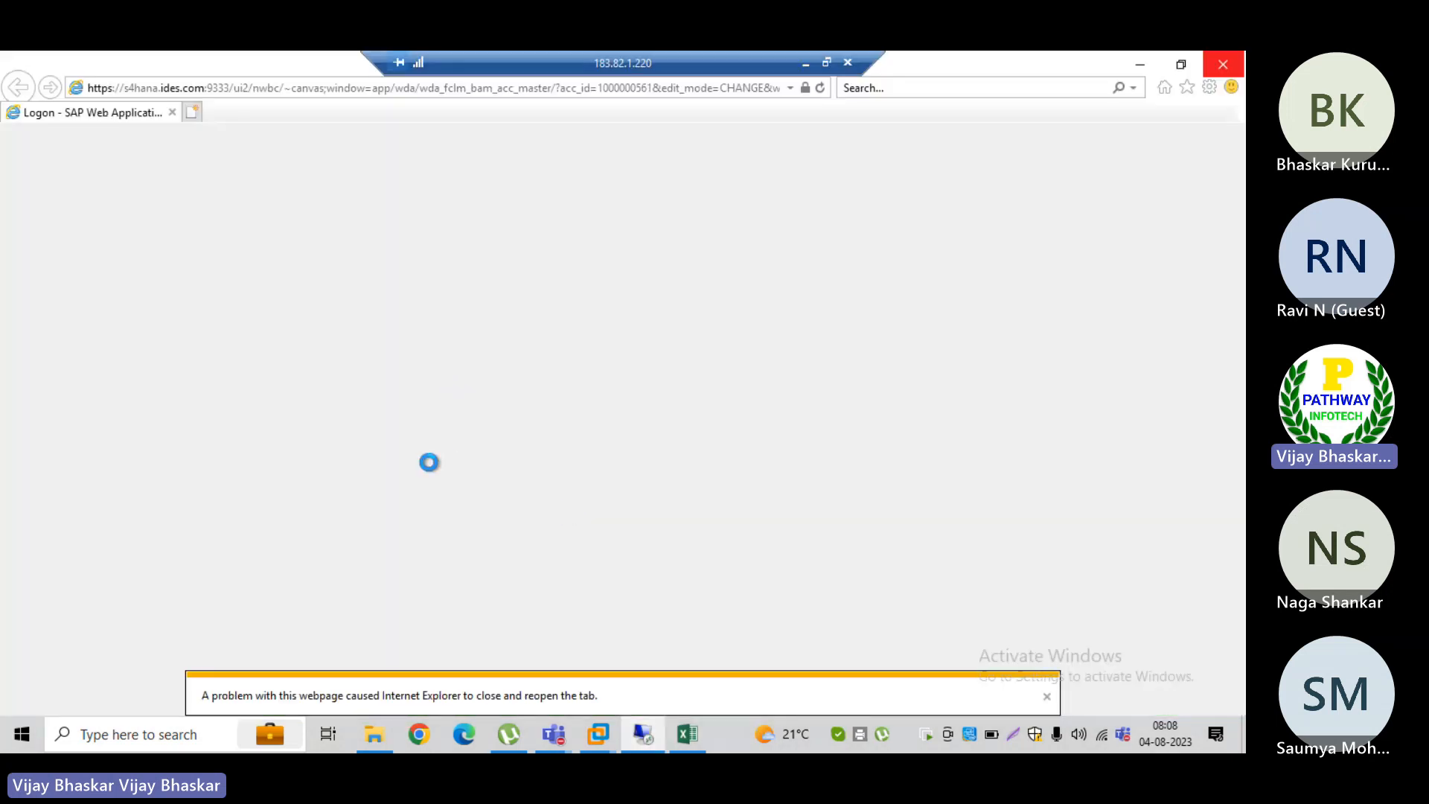
key(alt+Tab)
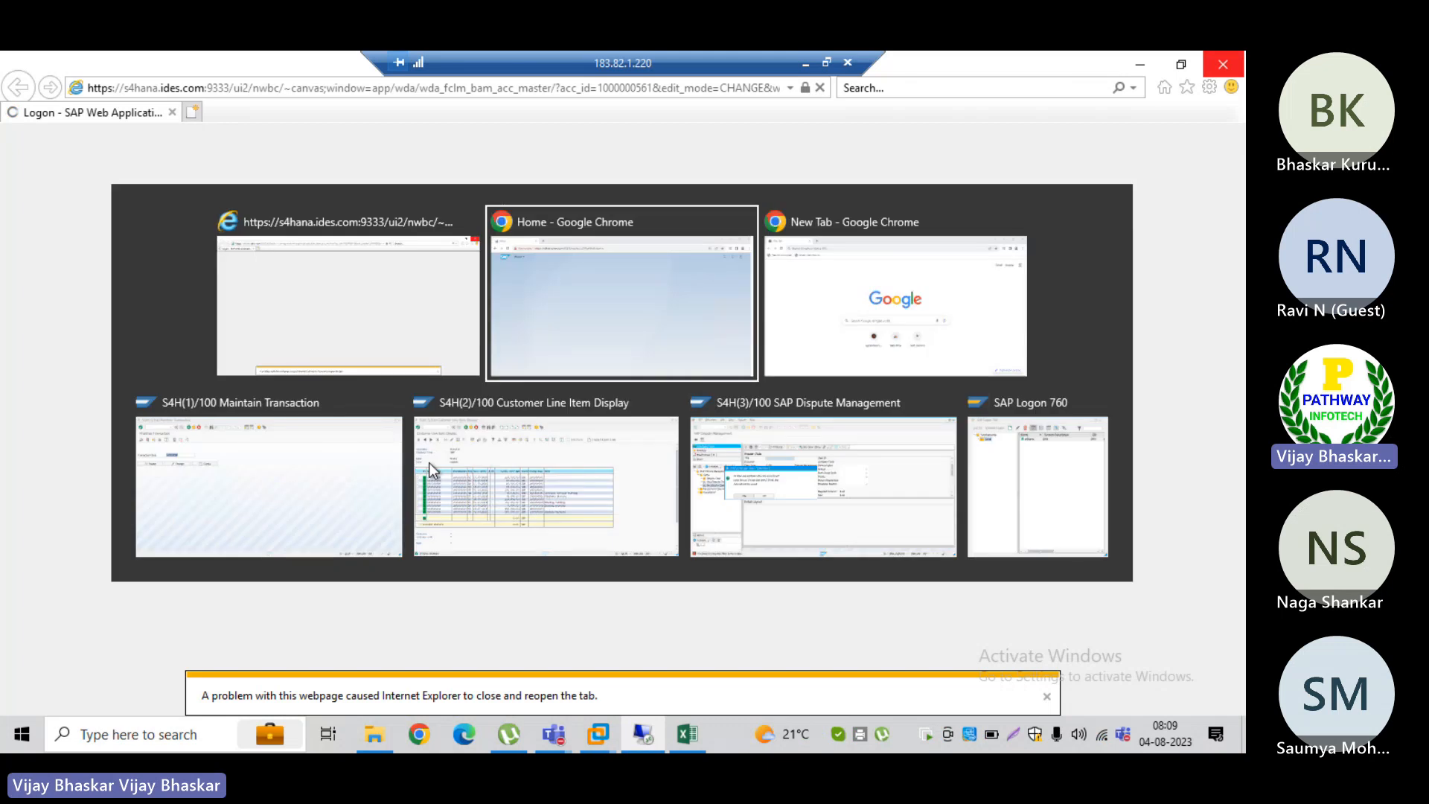
key(Tab)
key(Tab)
key(Tab)
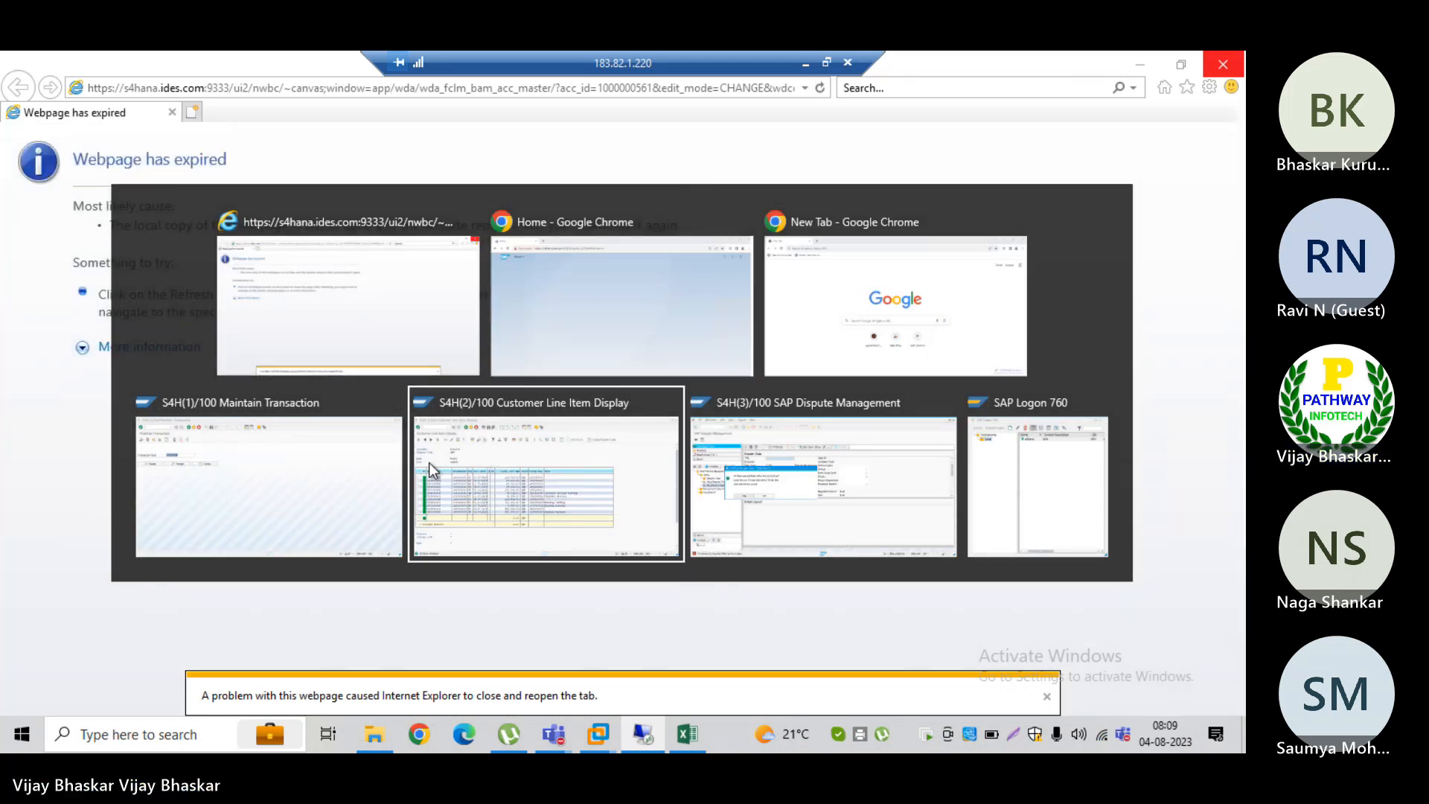
click(429, 462)
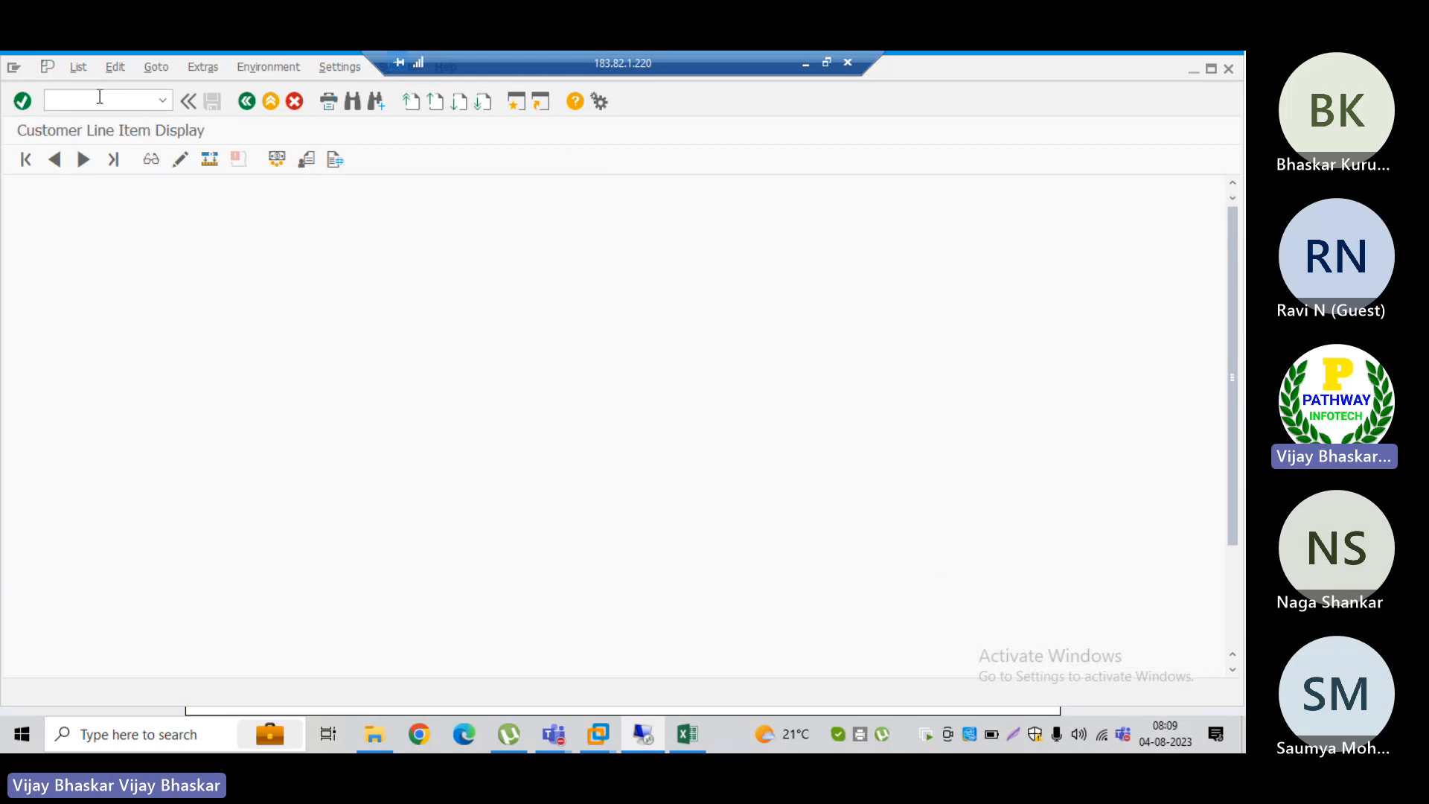
text(/nbp)
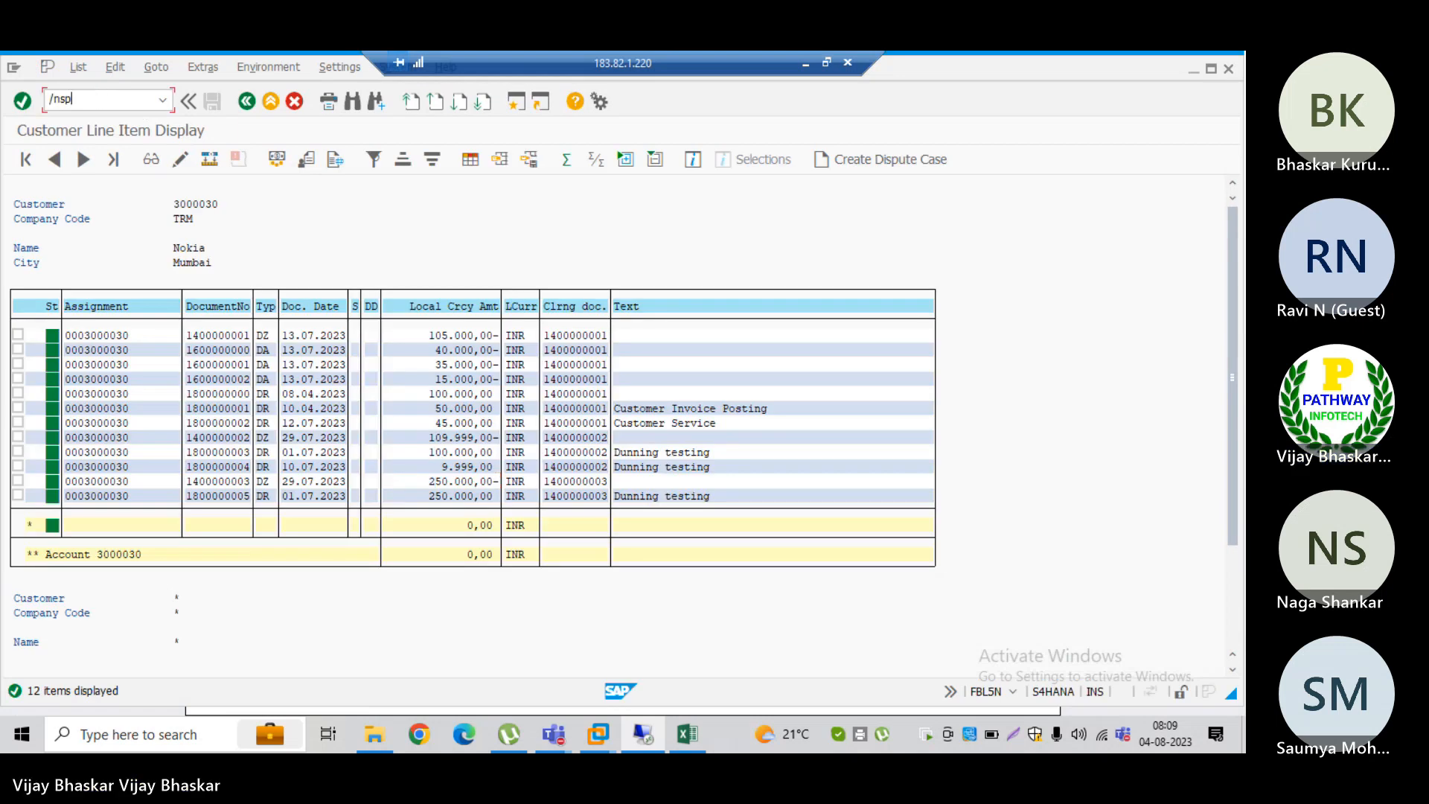
key(Return)
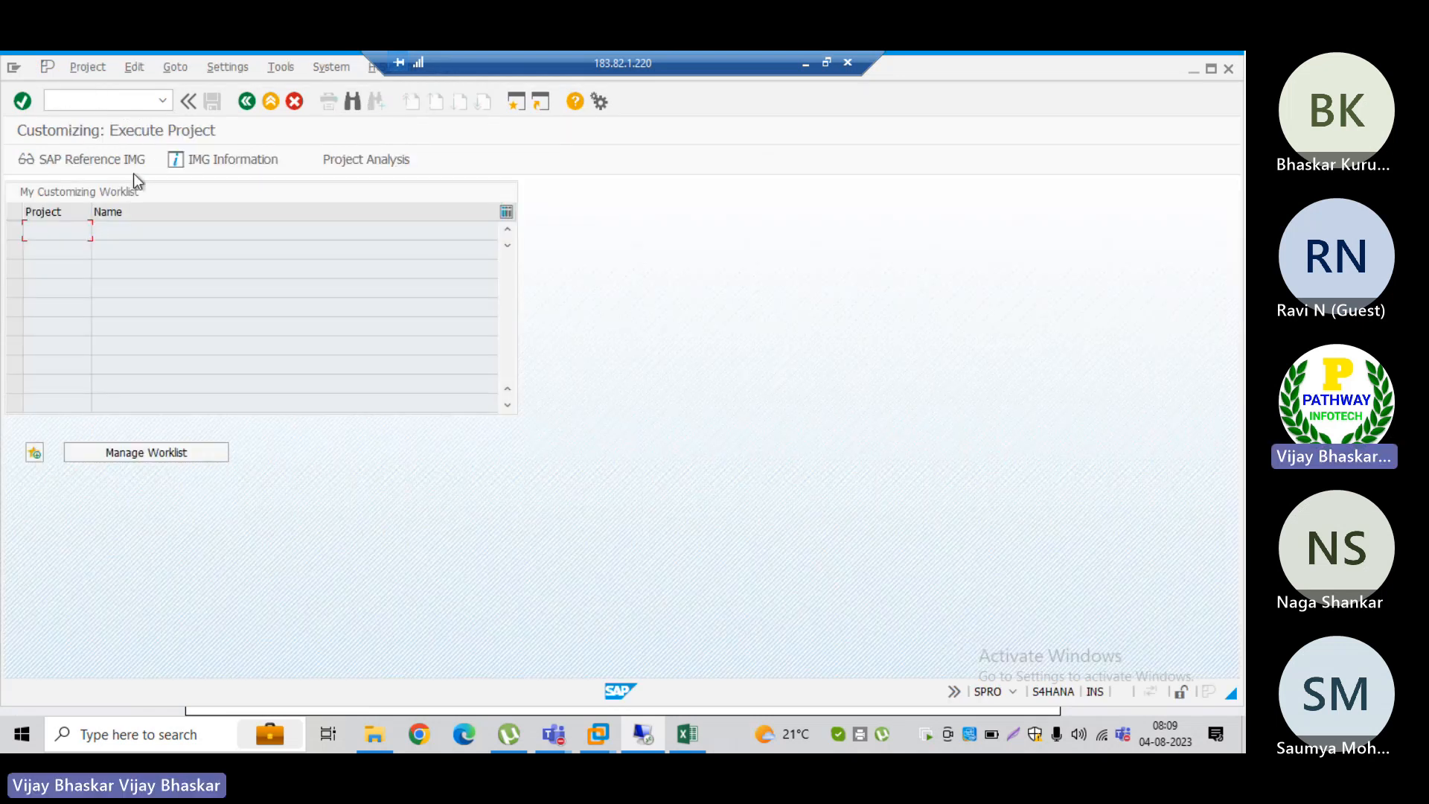
click(108, 162)
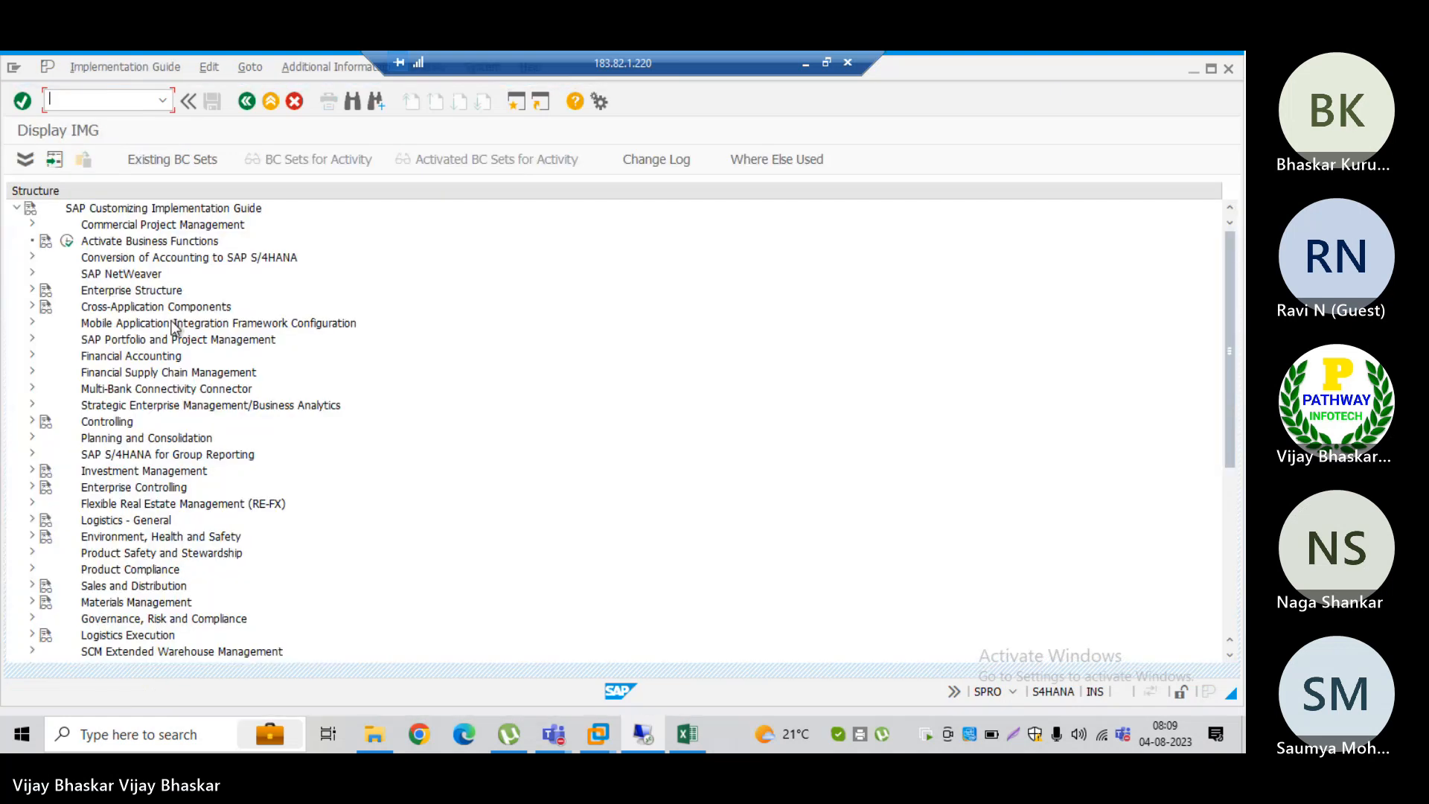
Step: Open Define Basic Settings within Financial Supply Chain Management, Cash and Liquidity Management, General Settings
double_click(104, 372)
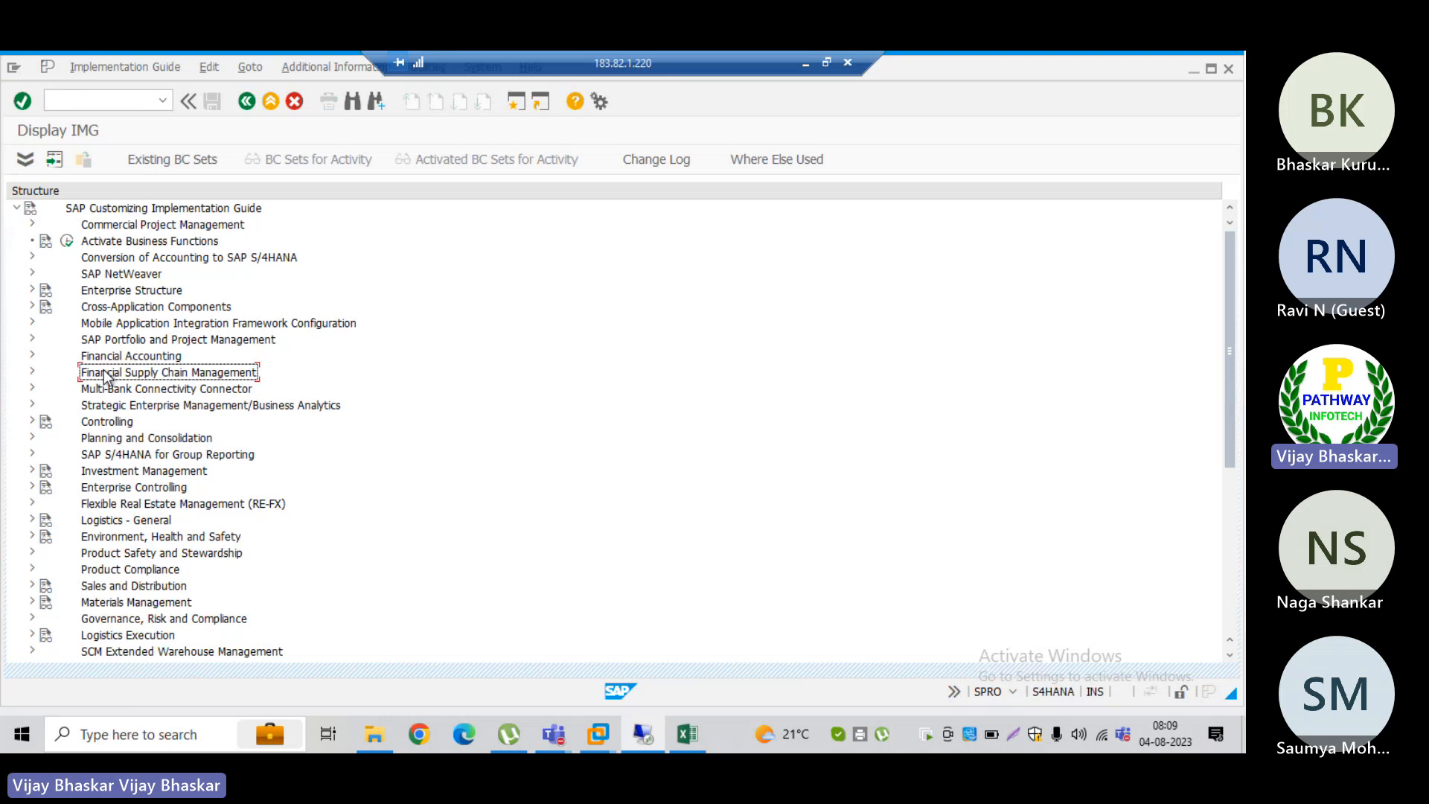
key(Down)
key(Down)
key(Down)
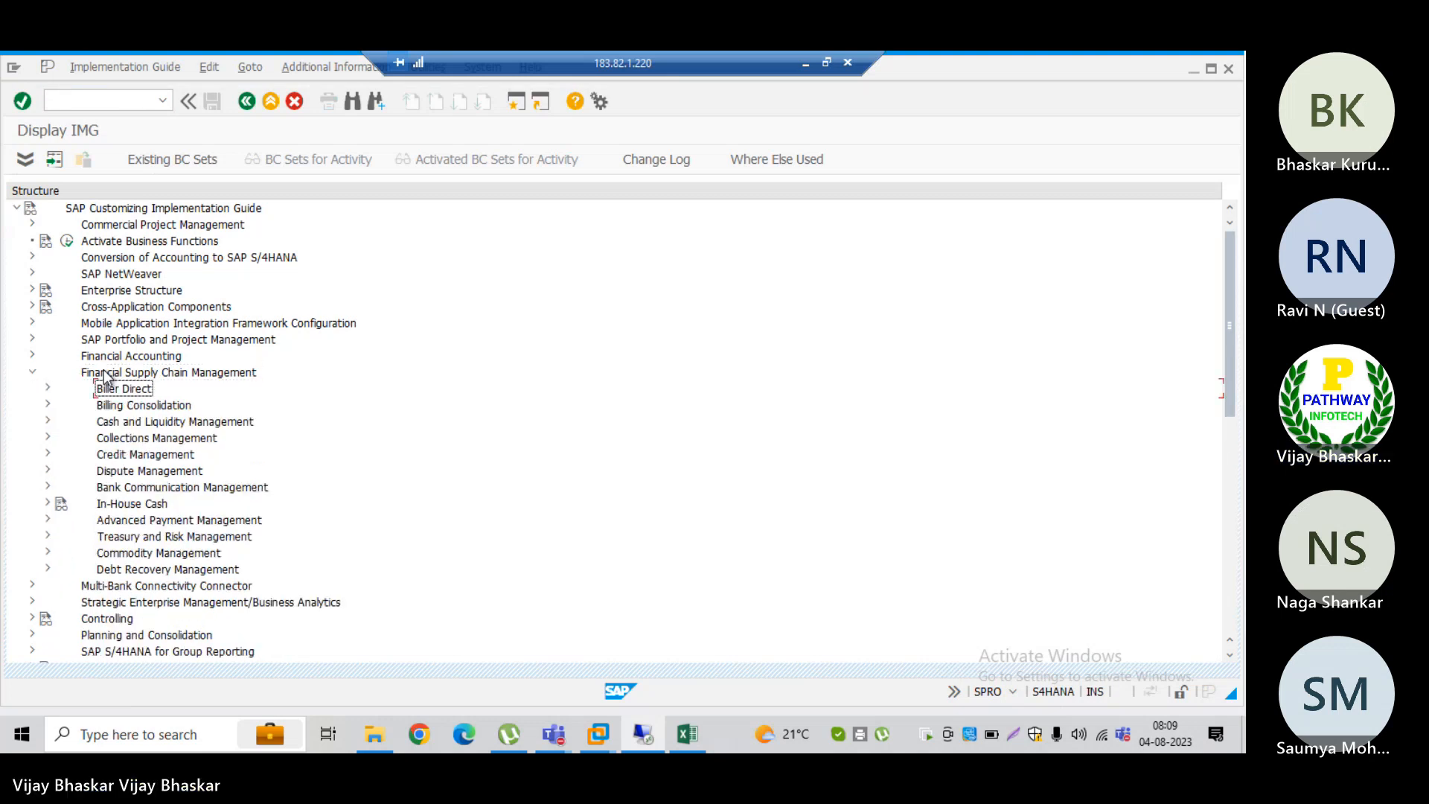
key(Right)
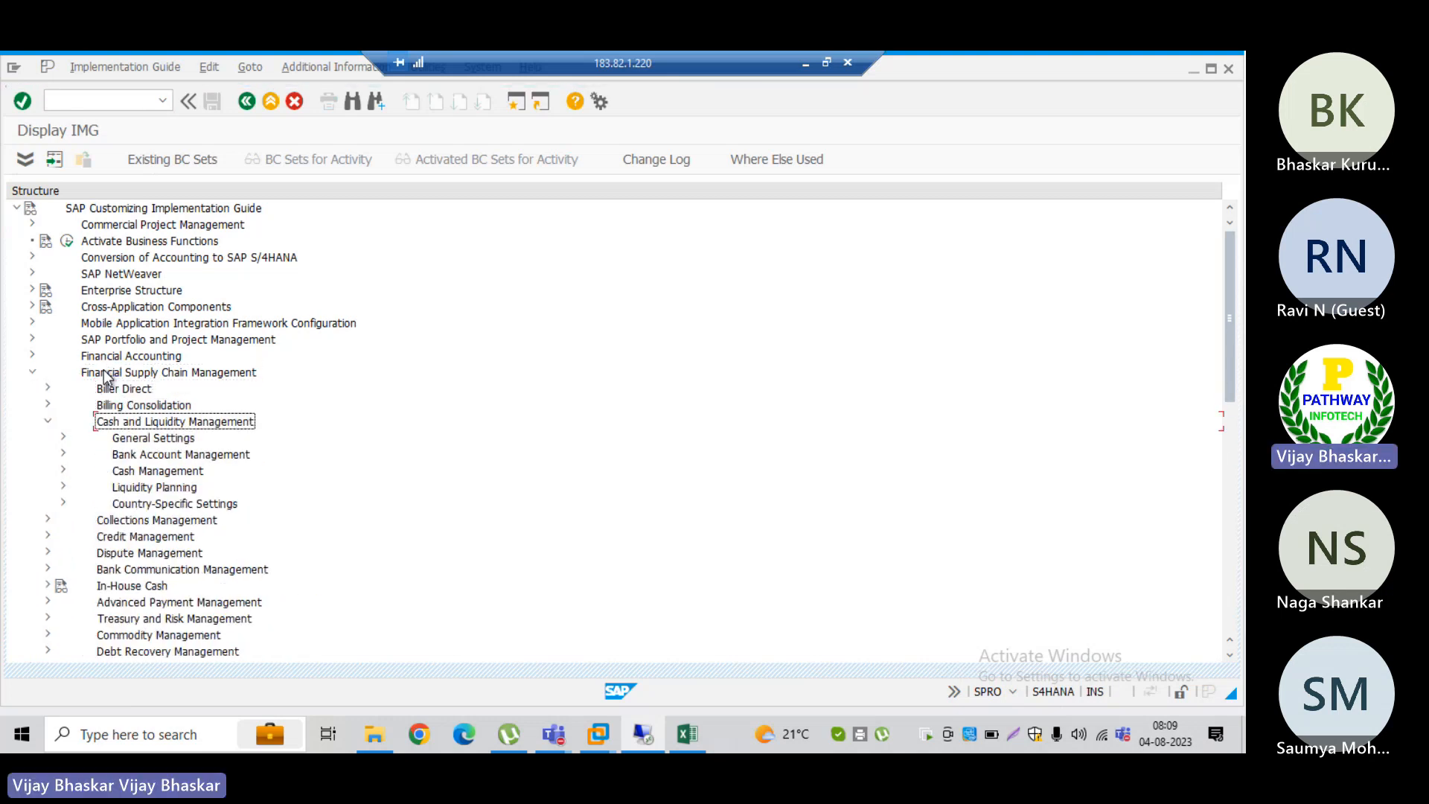
key(Down)
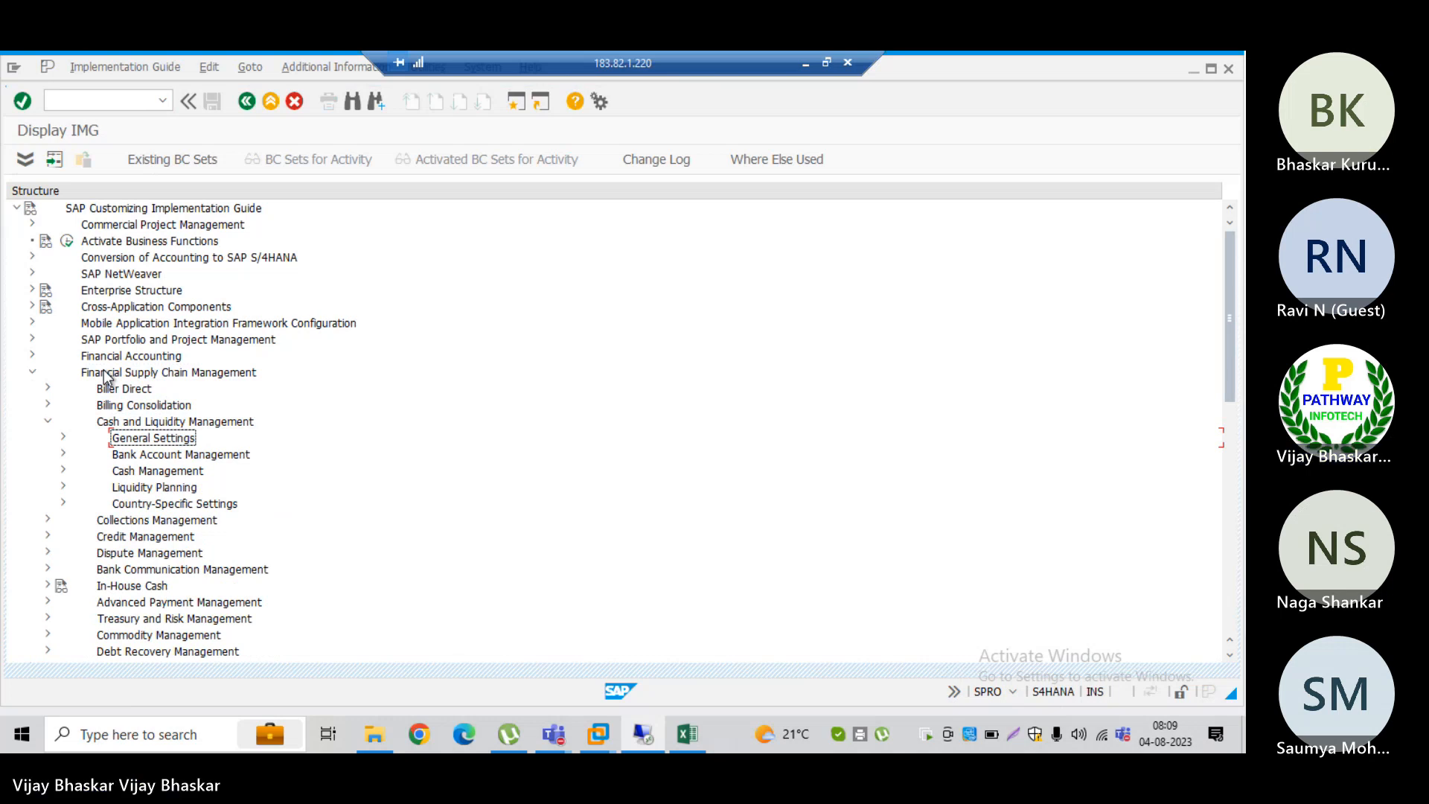
key(Right)
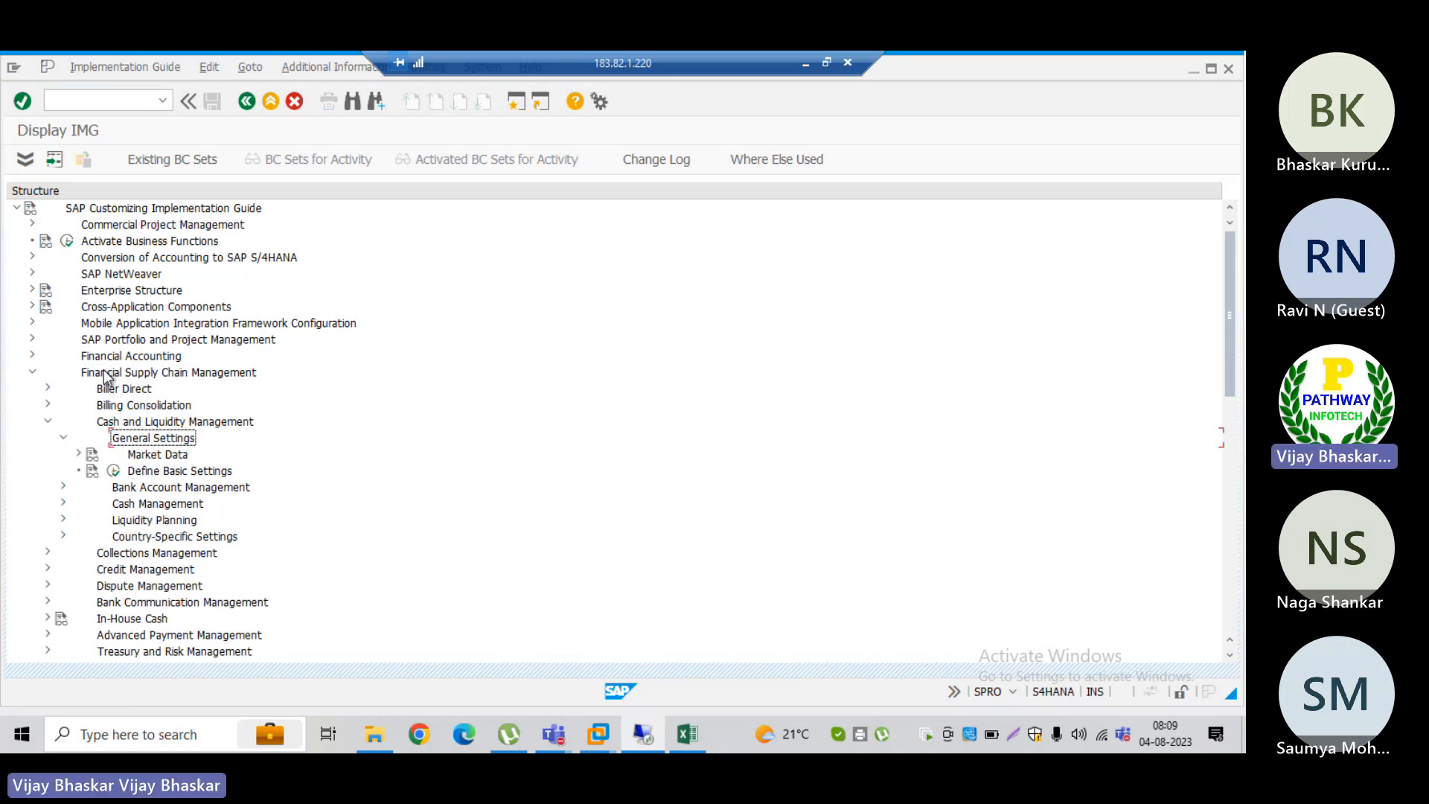
key(Down)
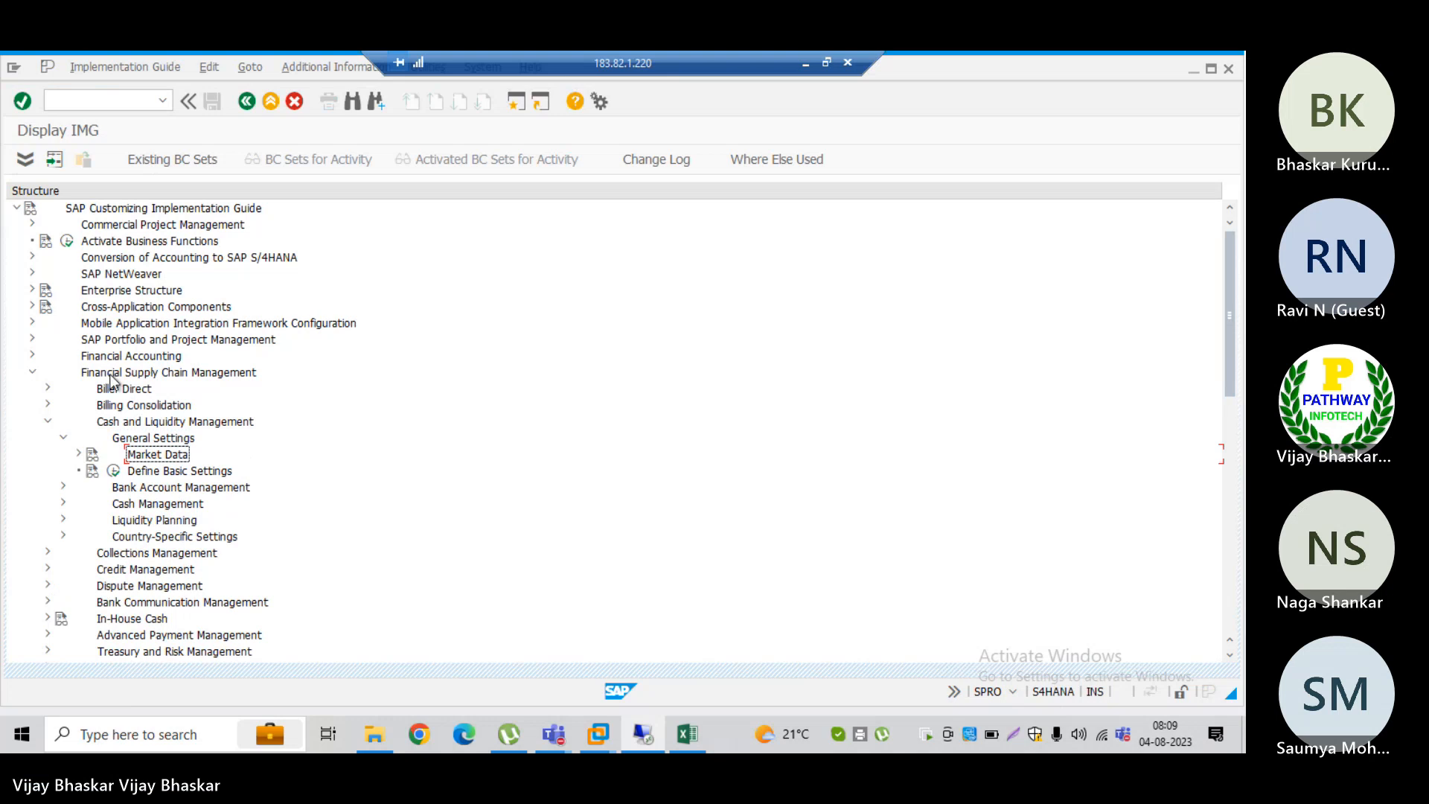
click(114, 471)
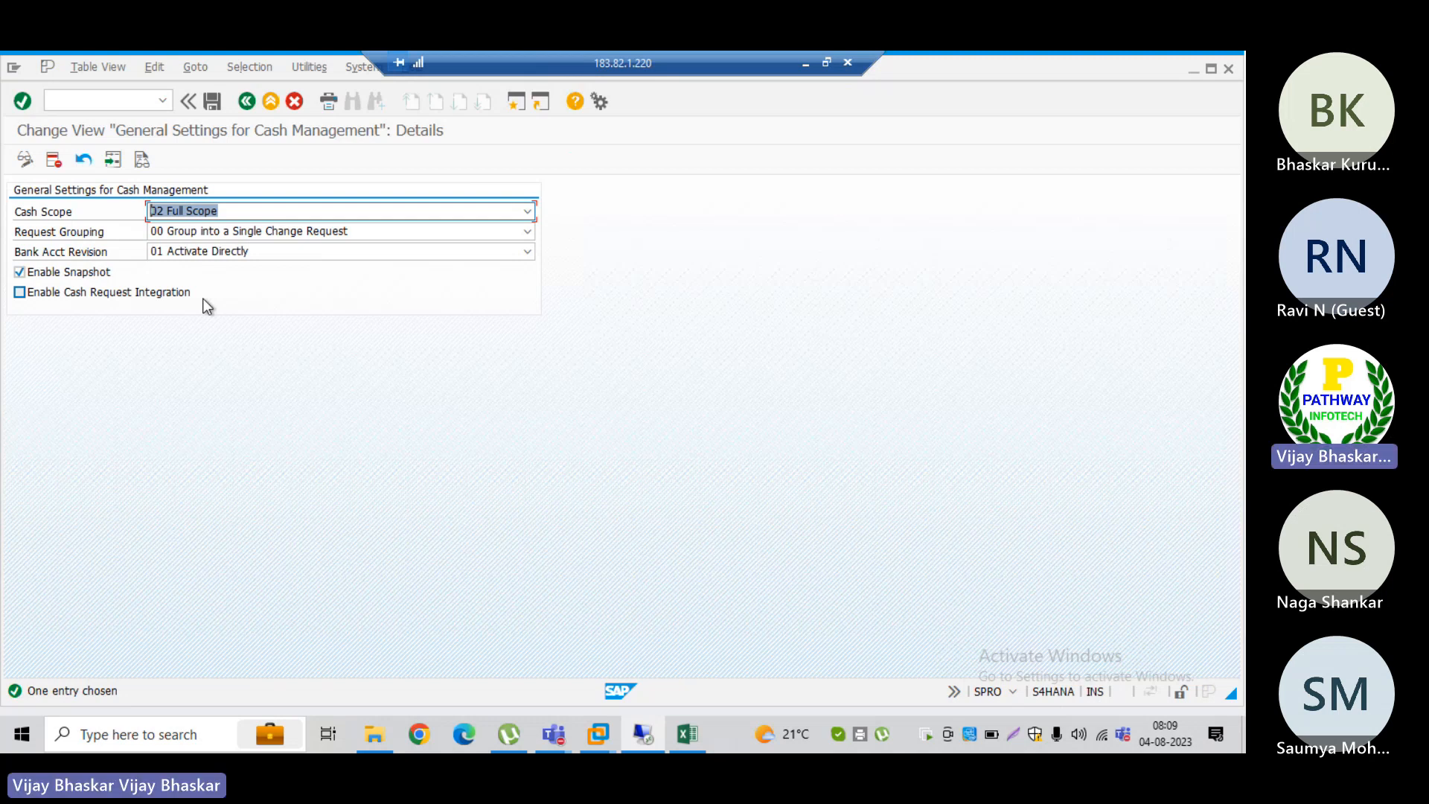
Step: Set Cash Scope to 01 Basic Scope and review the Bank Acct Revision options before and after the change
click(221, 250)
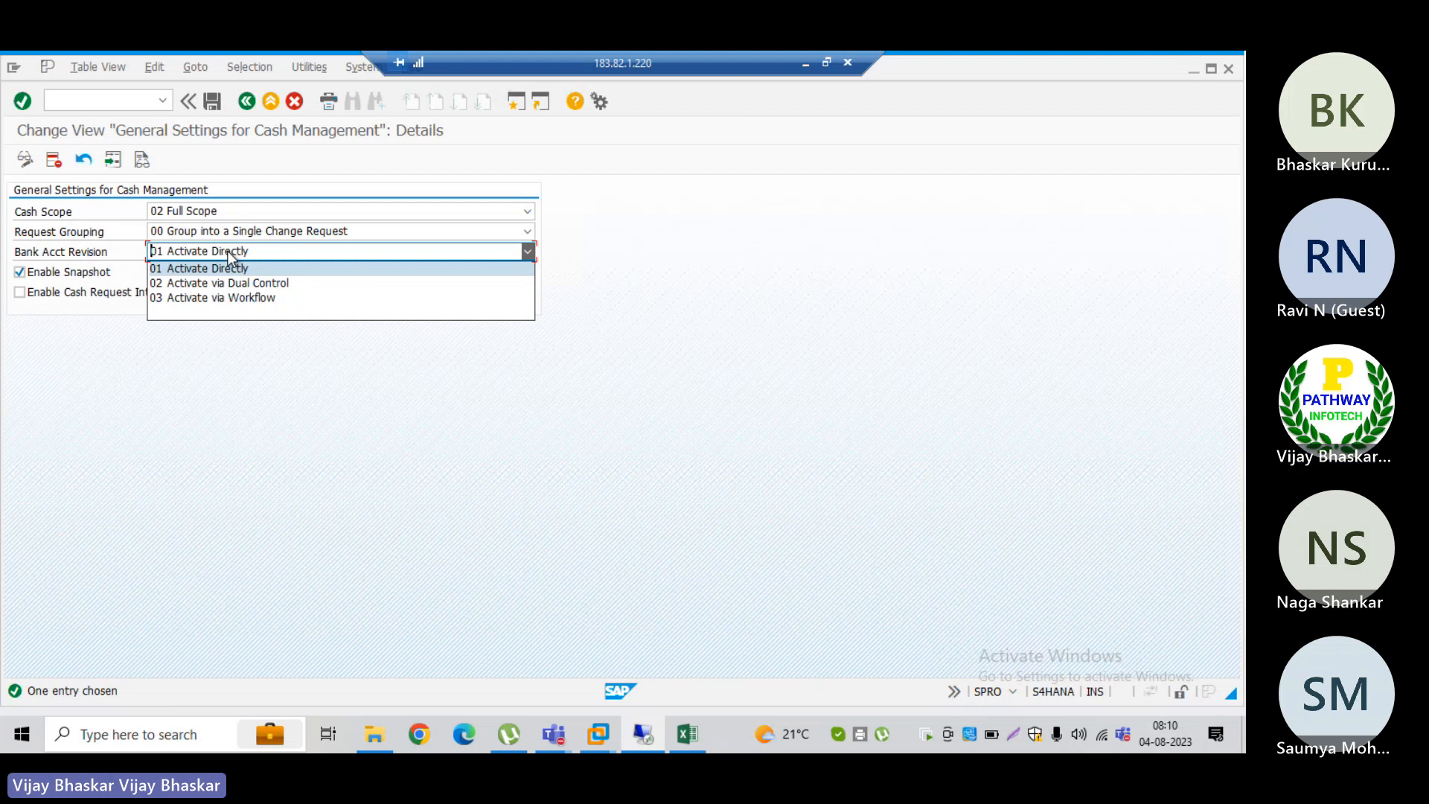
click(101, 358)
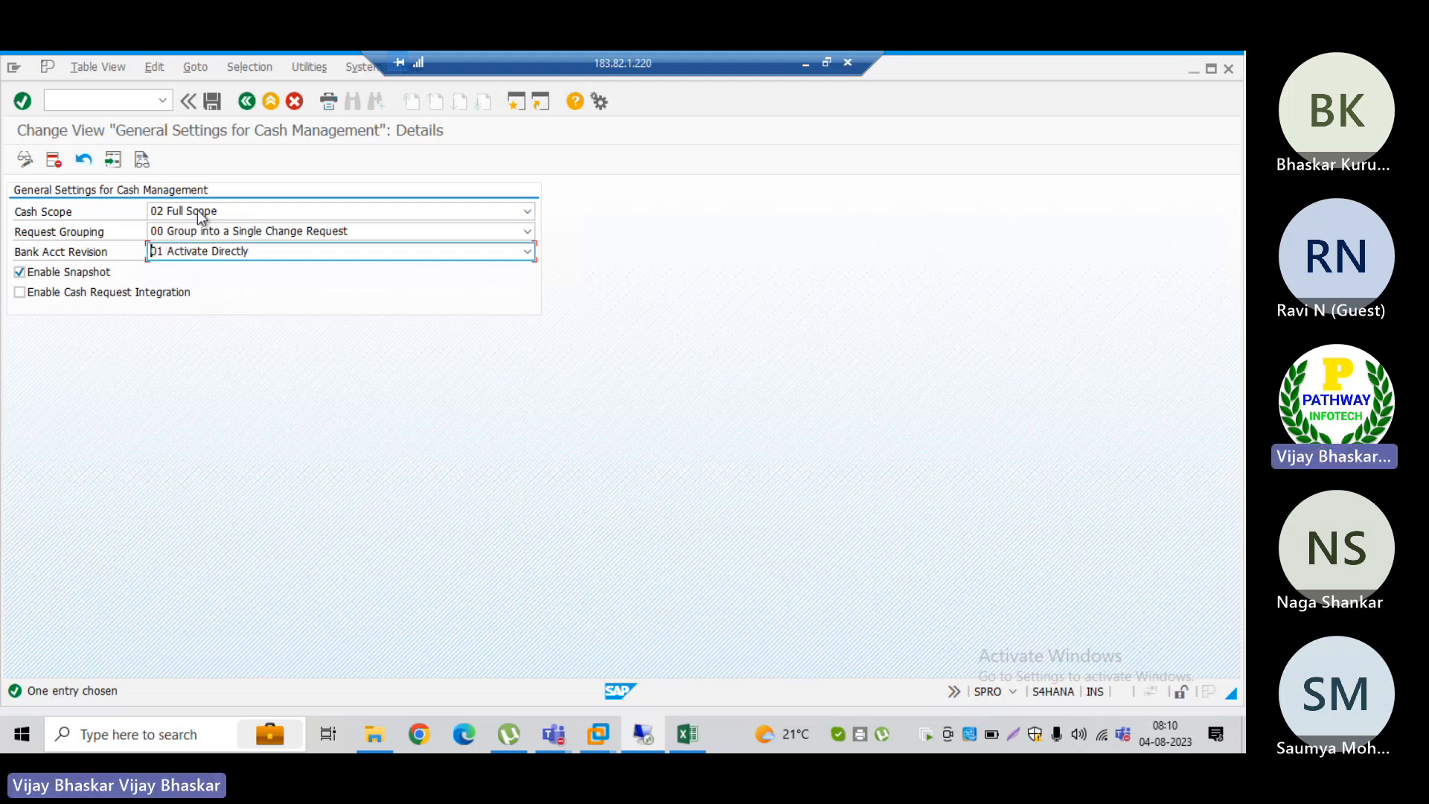
click(221, 212)
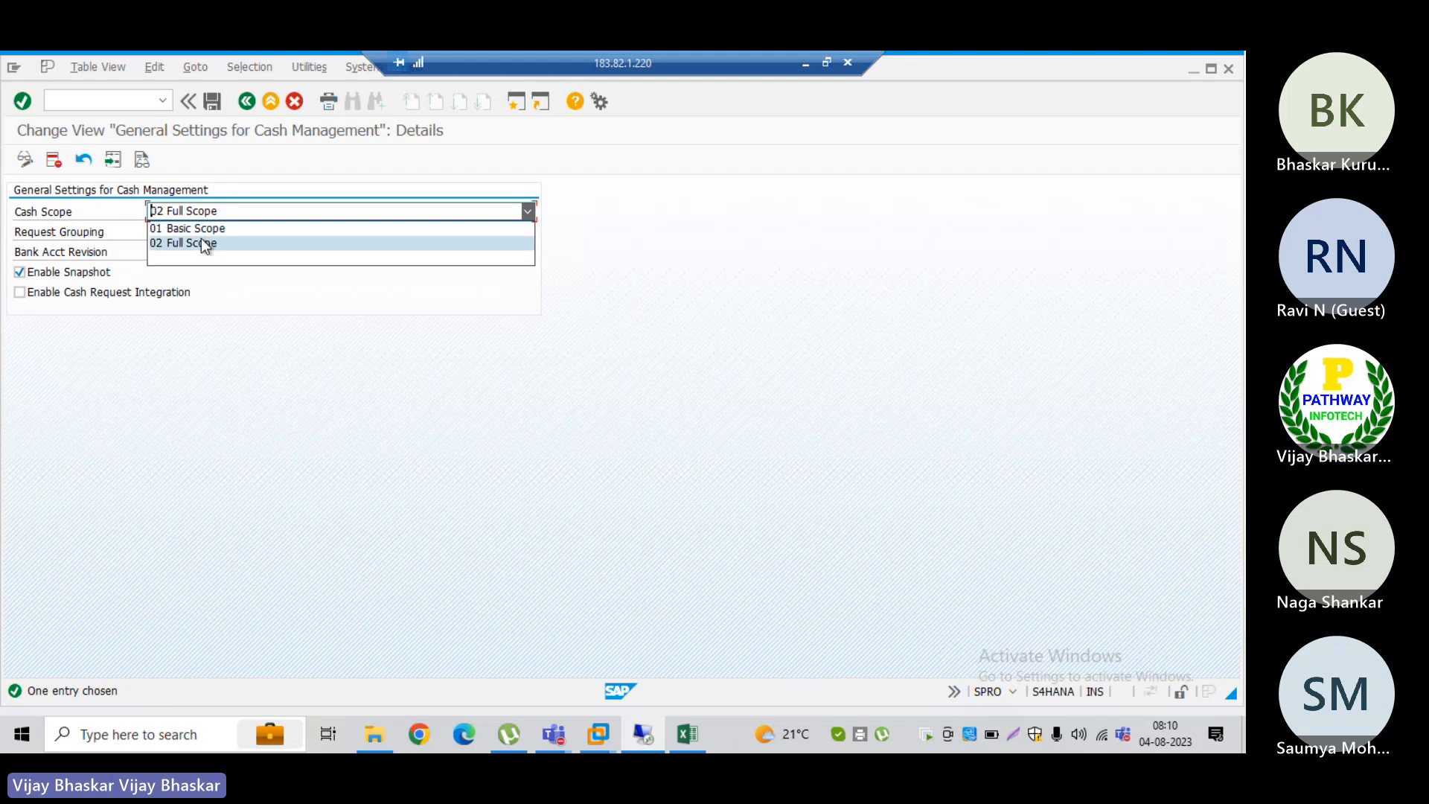
click(194, 228)
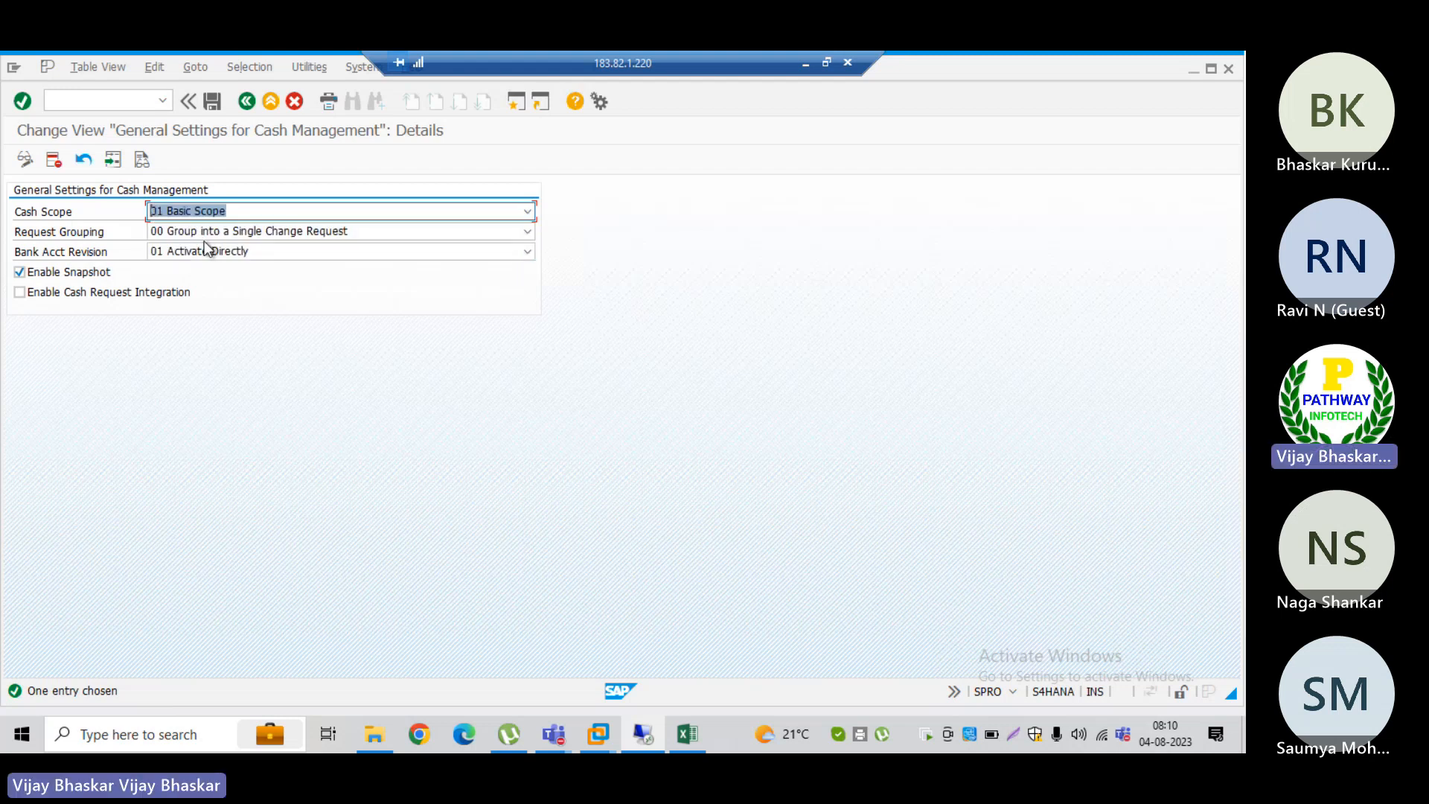
click(194, 250)
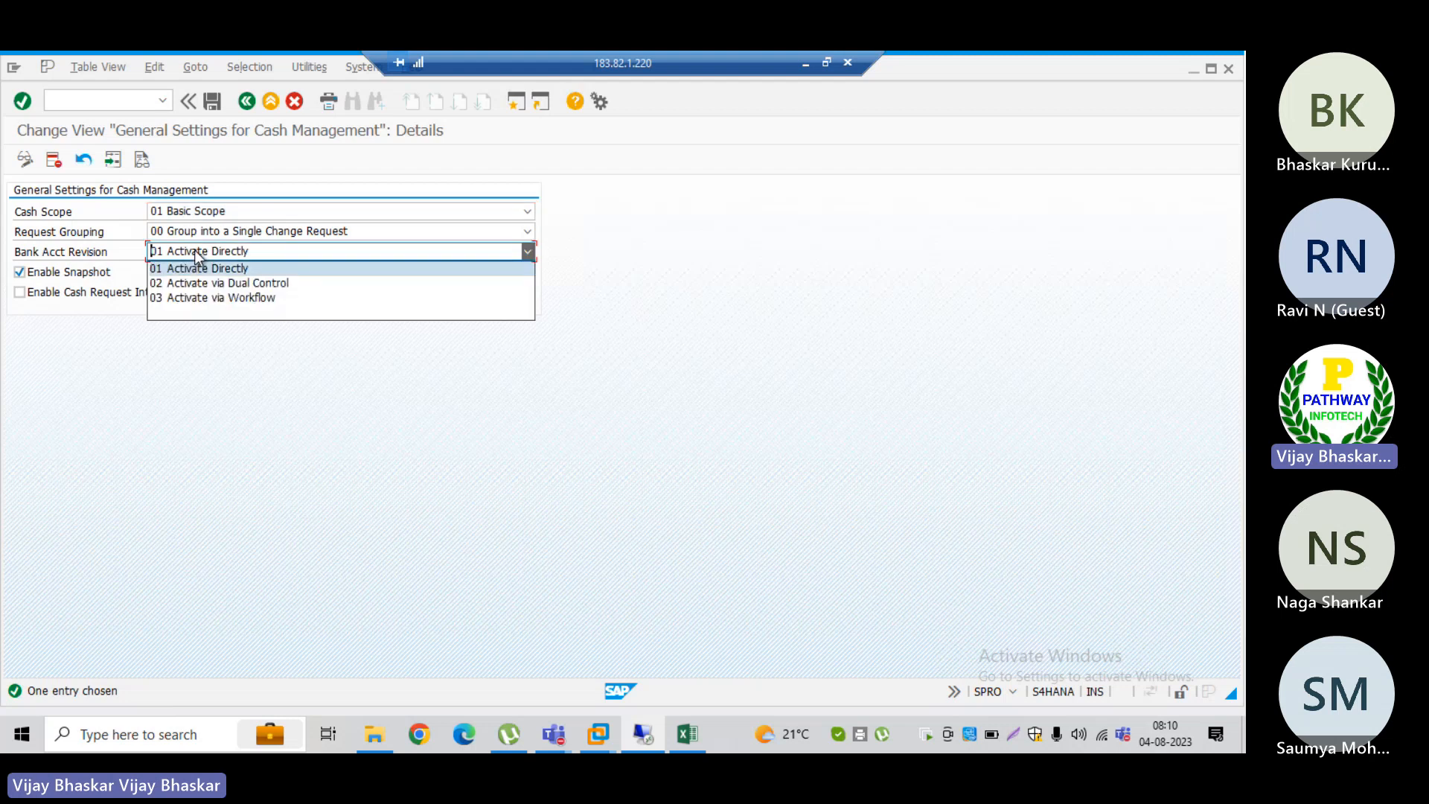
click(77, 401)
Step: Set Cash Scope to 02 Full Scope and leave the Cash Management general settings without saving the changes
click(198, 212)
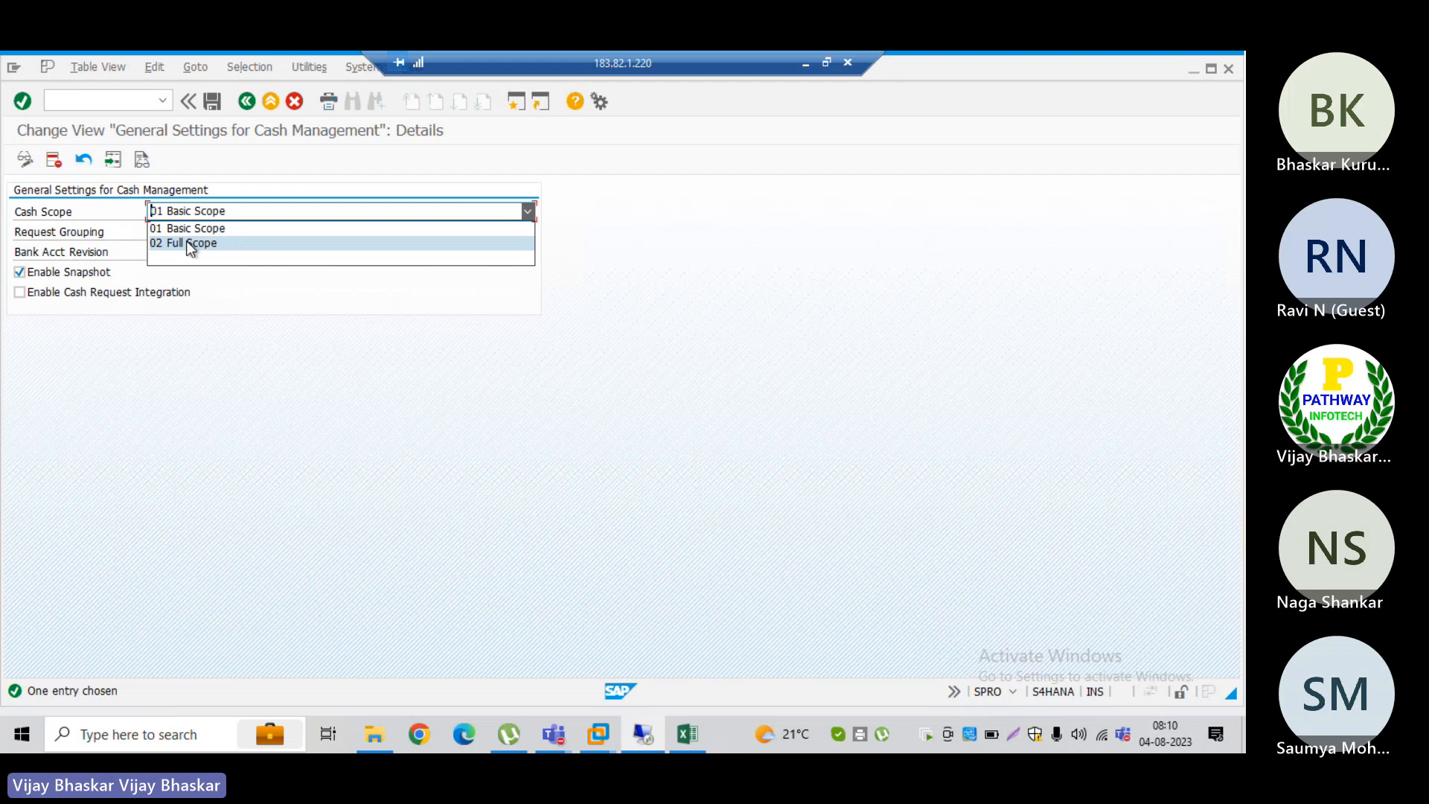
click(187, 242)
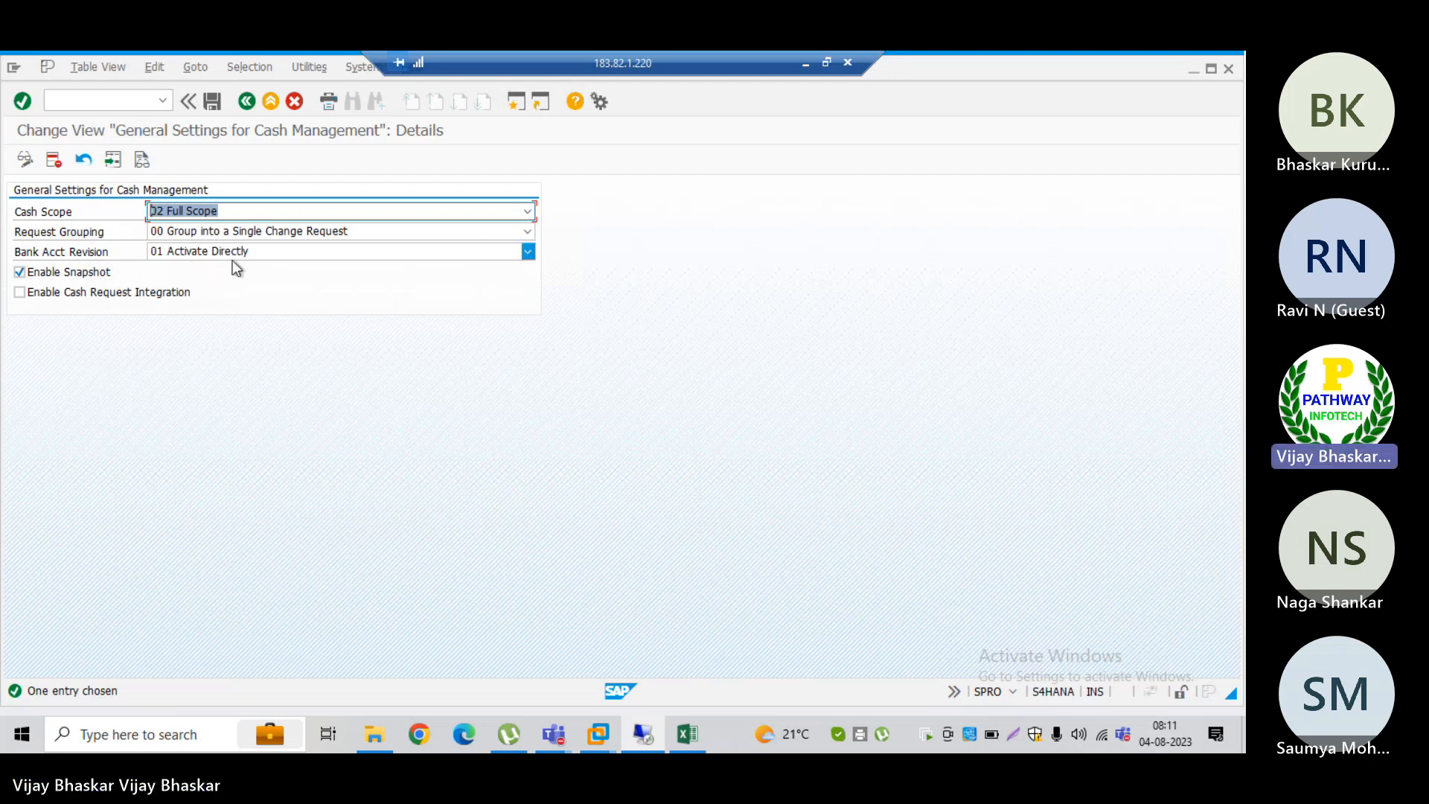
click(246, 102)
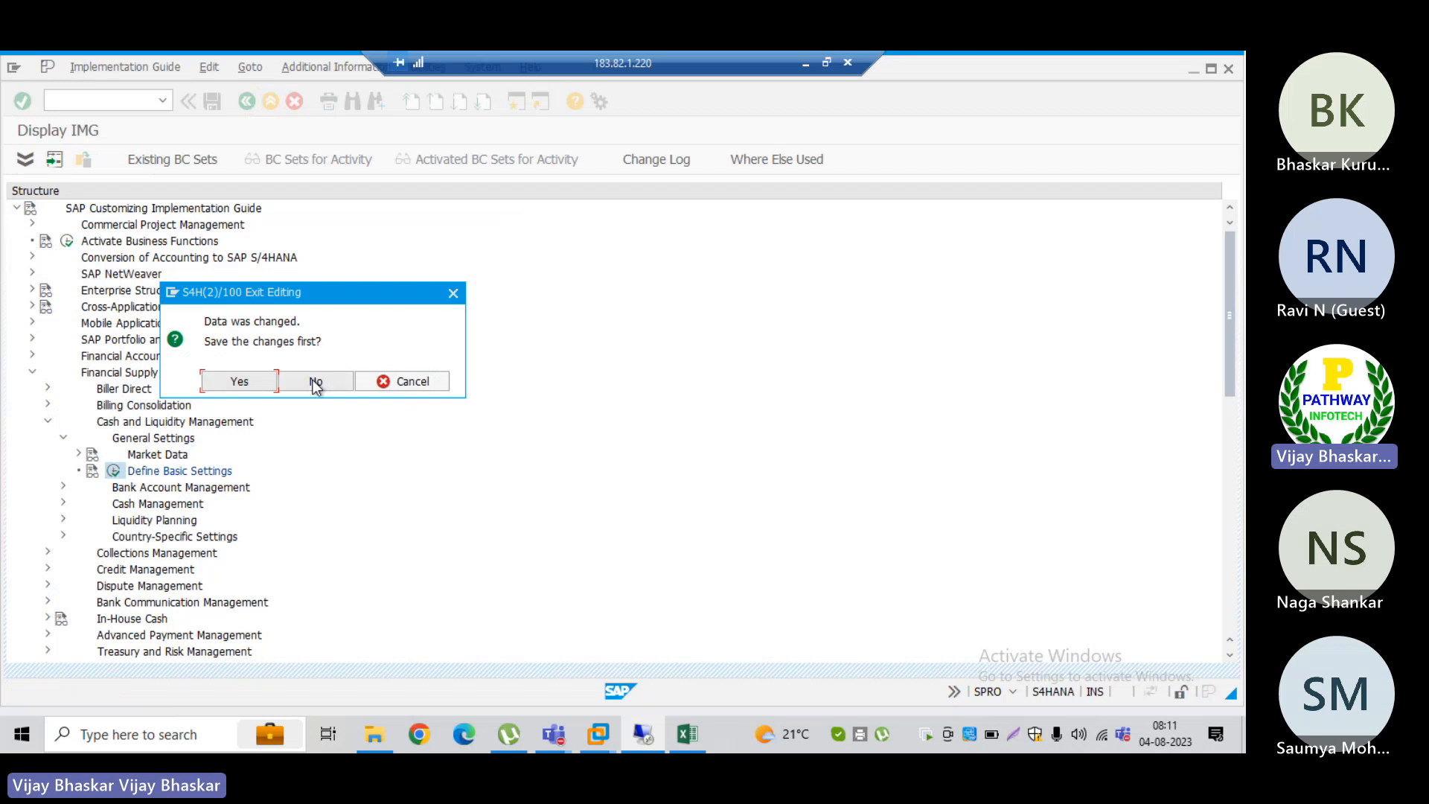
click(316, 382)
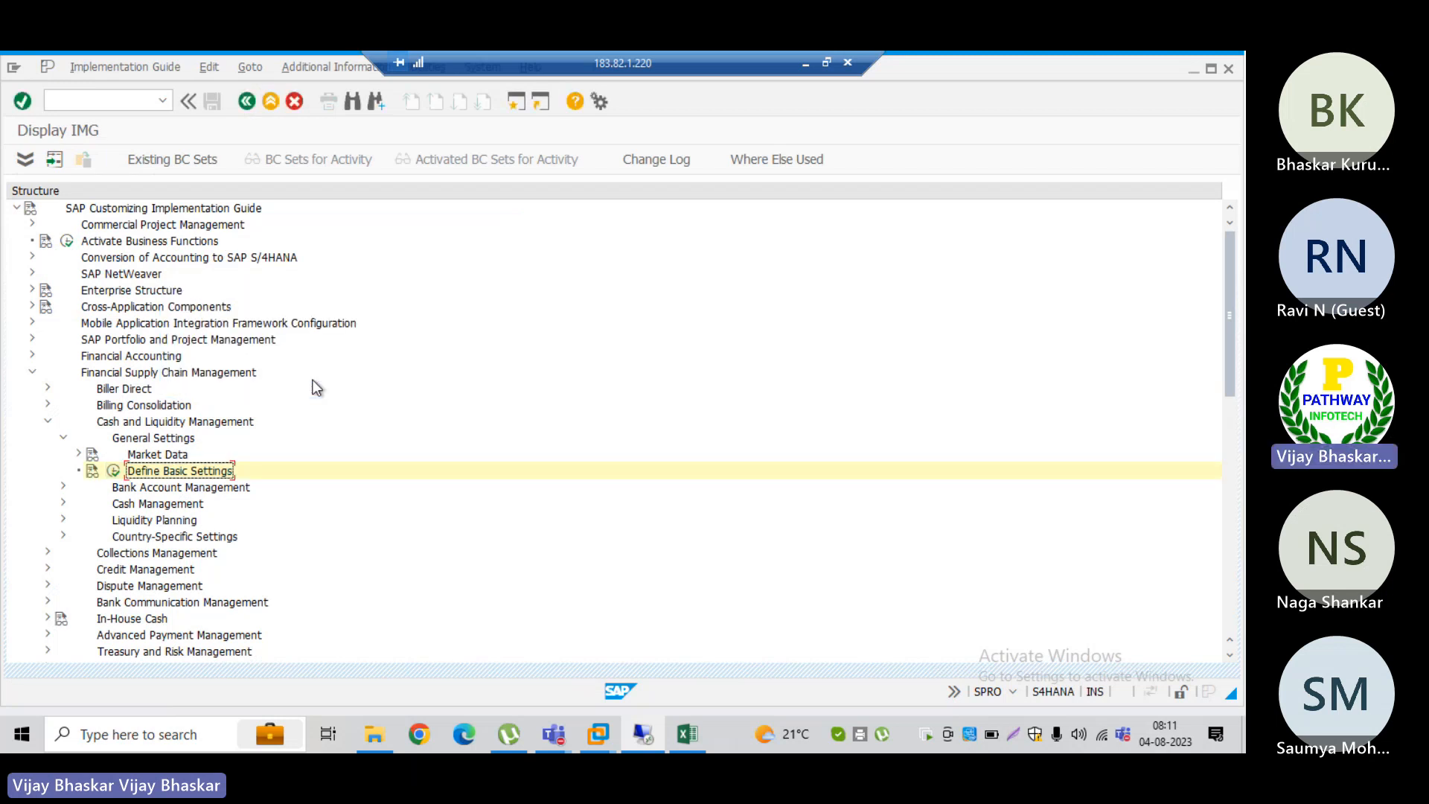
Step: Examine the Market Data and Master Data nodes under General Settings, and collapse General Settings
click(136, 488)
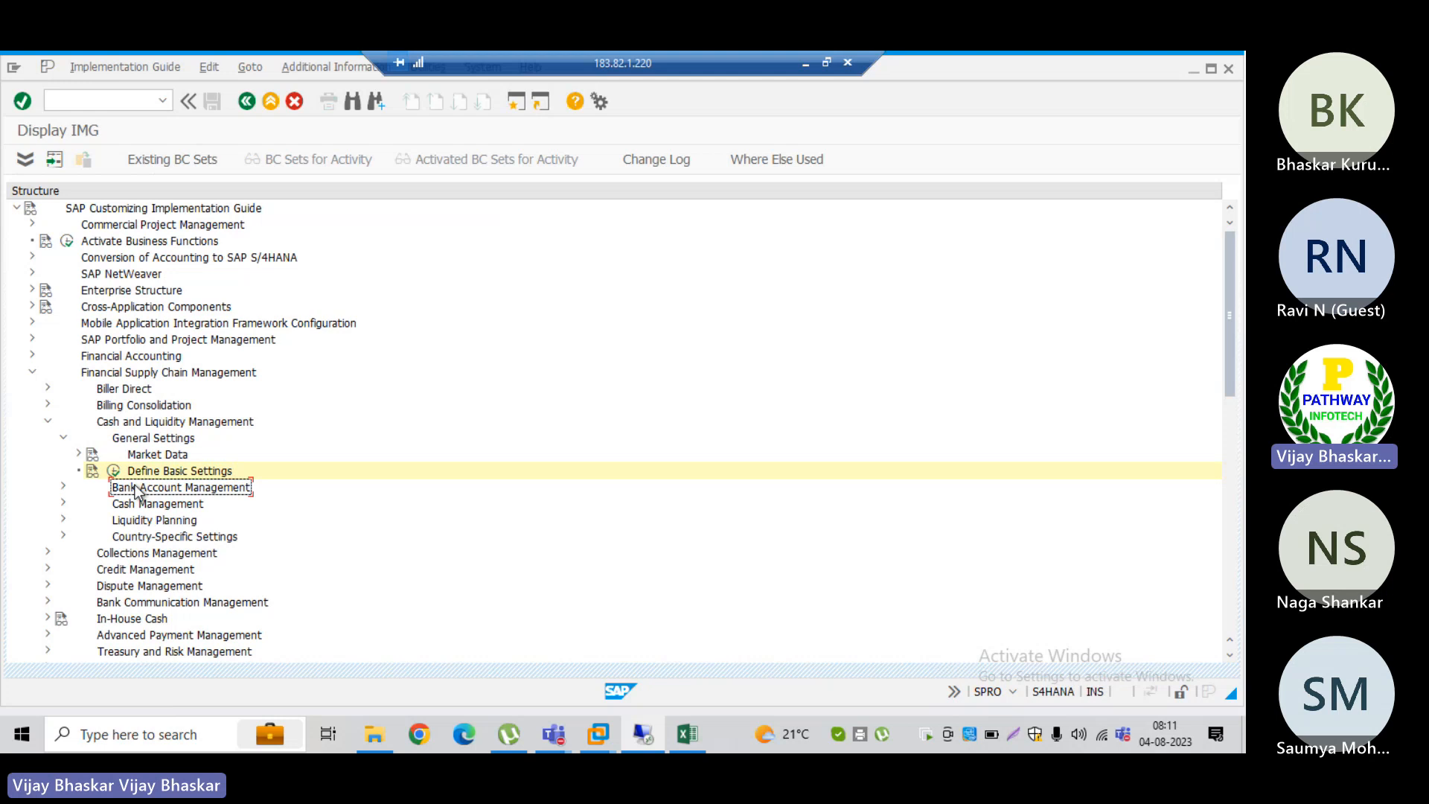
key(Up)
key(Up)
key(Right)
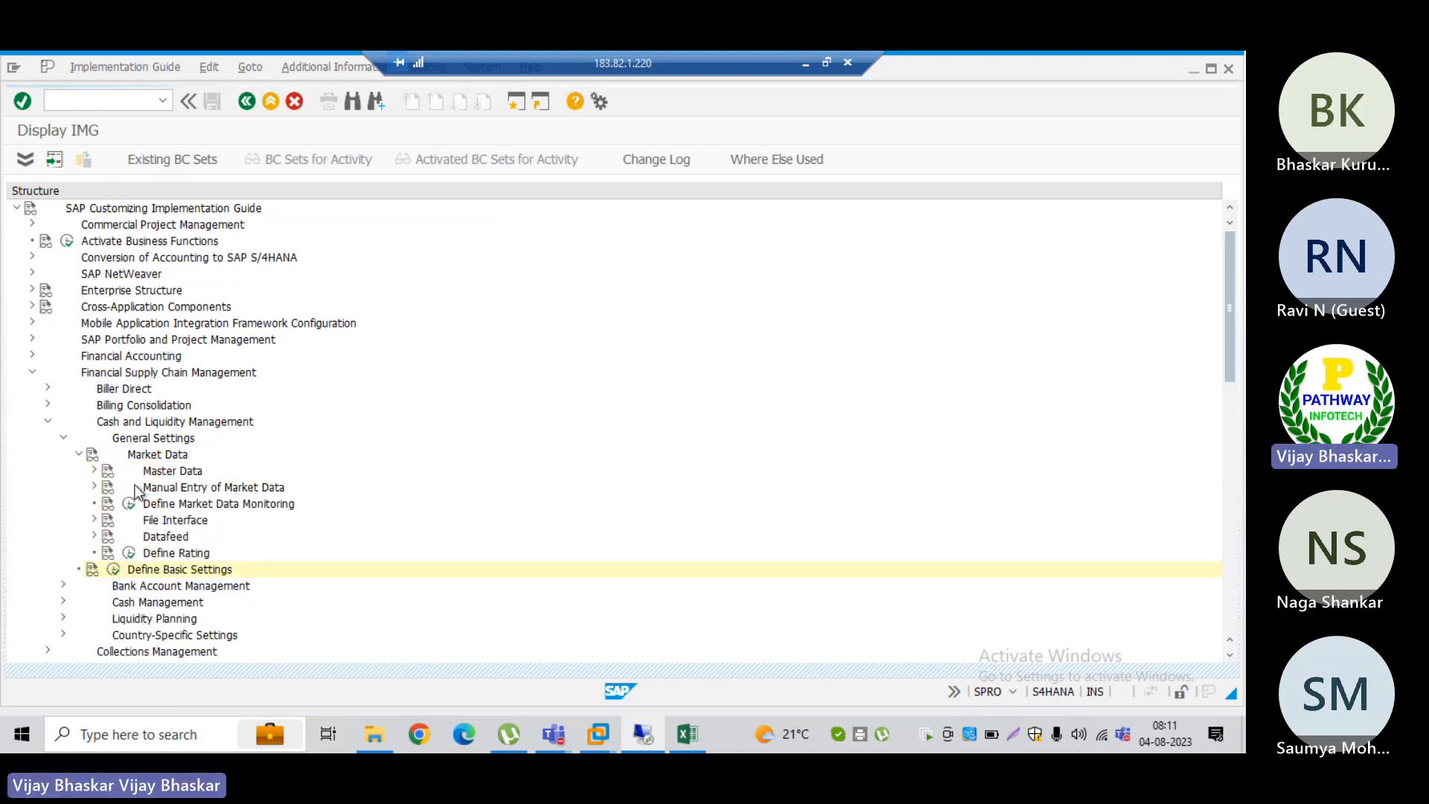
click(164, 475)
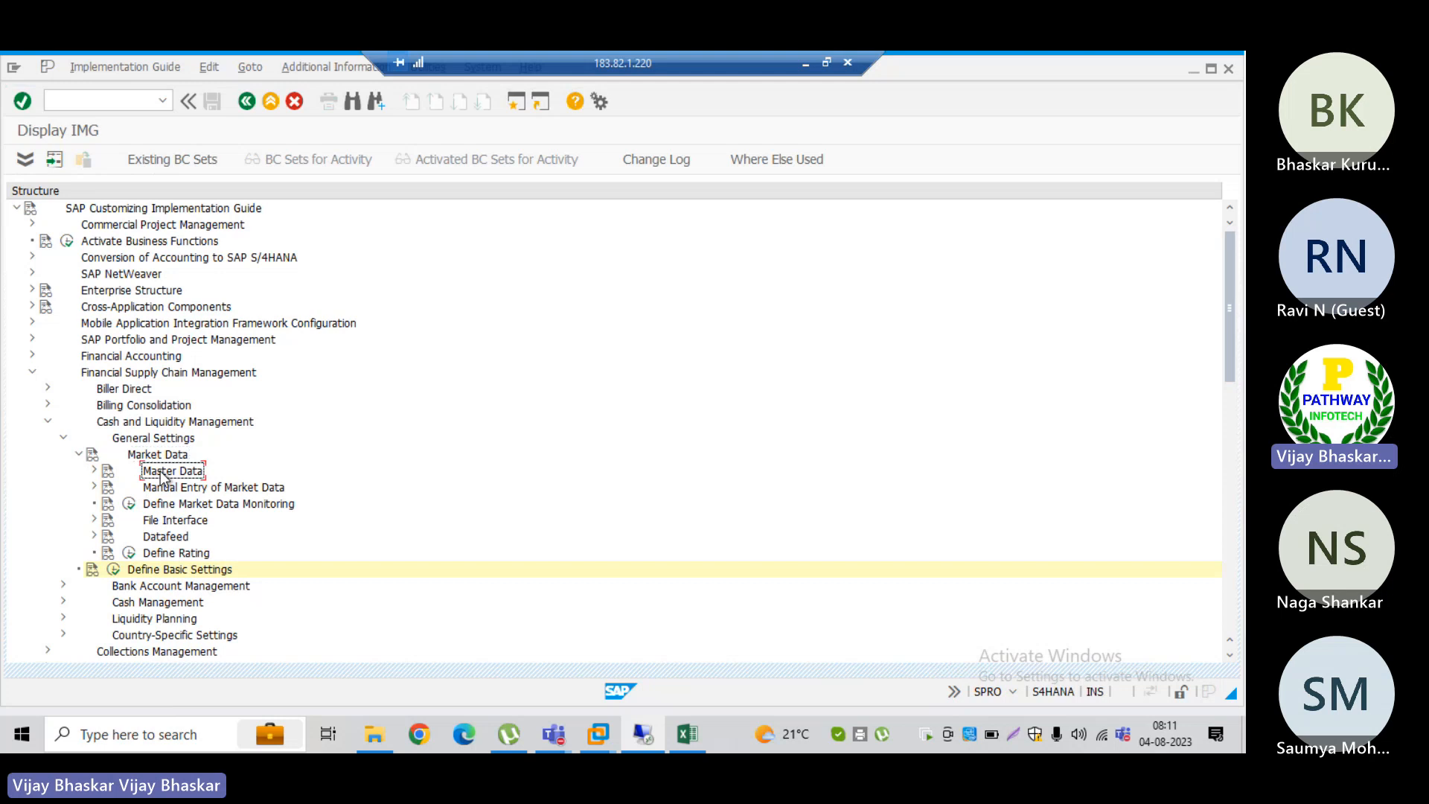
key(Right)
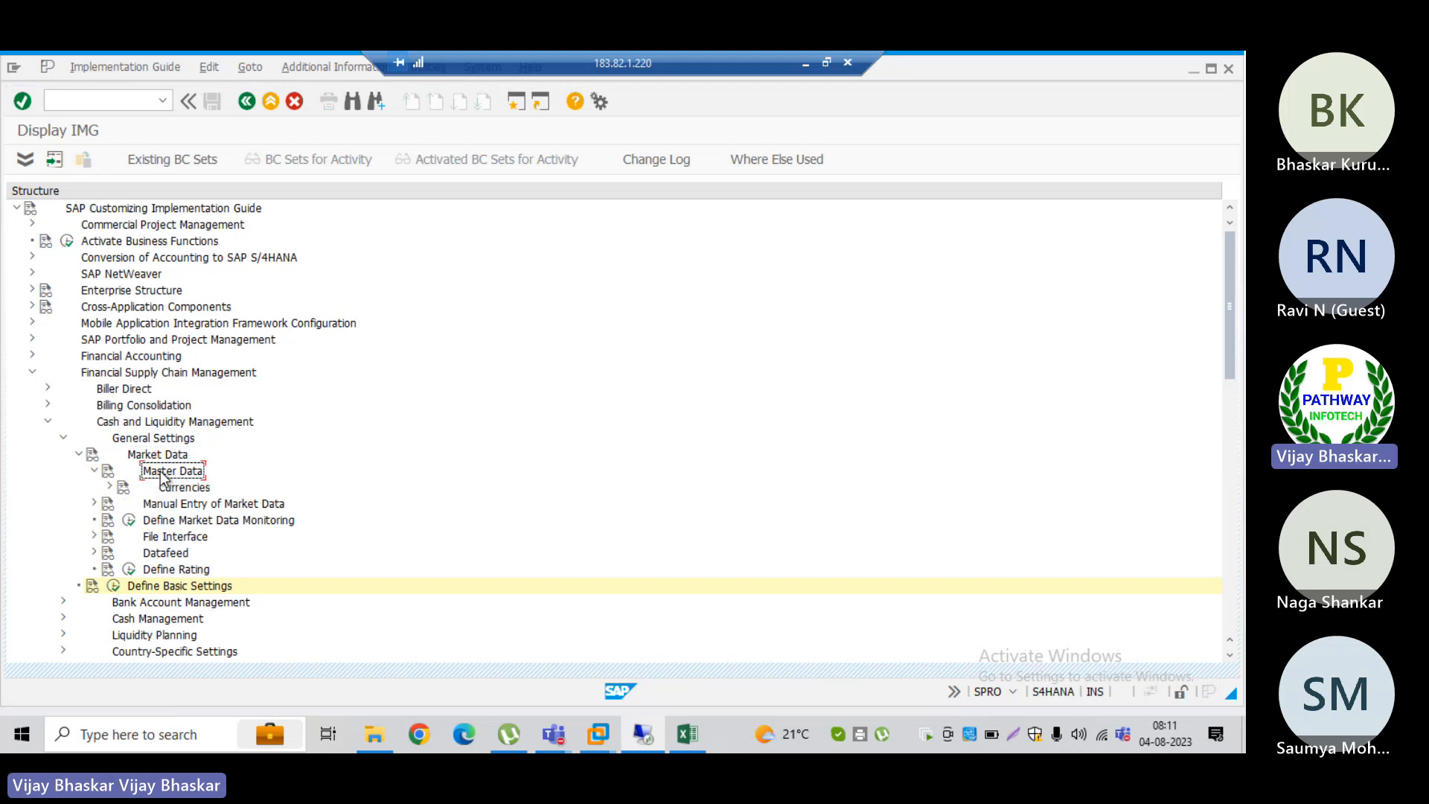
key(Left)
key(Left)
key(Left)
key(Left)
key(Left)
key(Down)
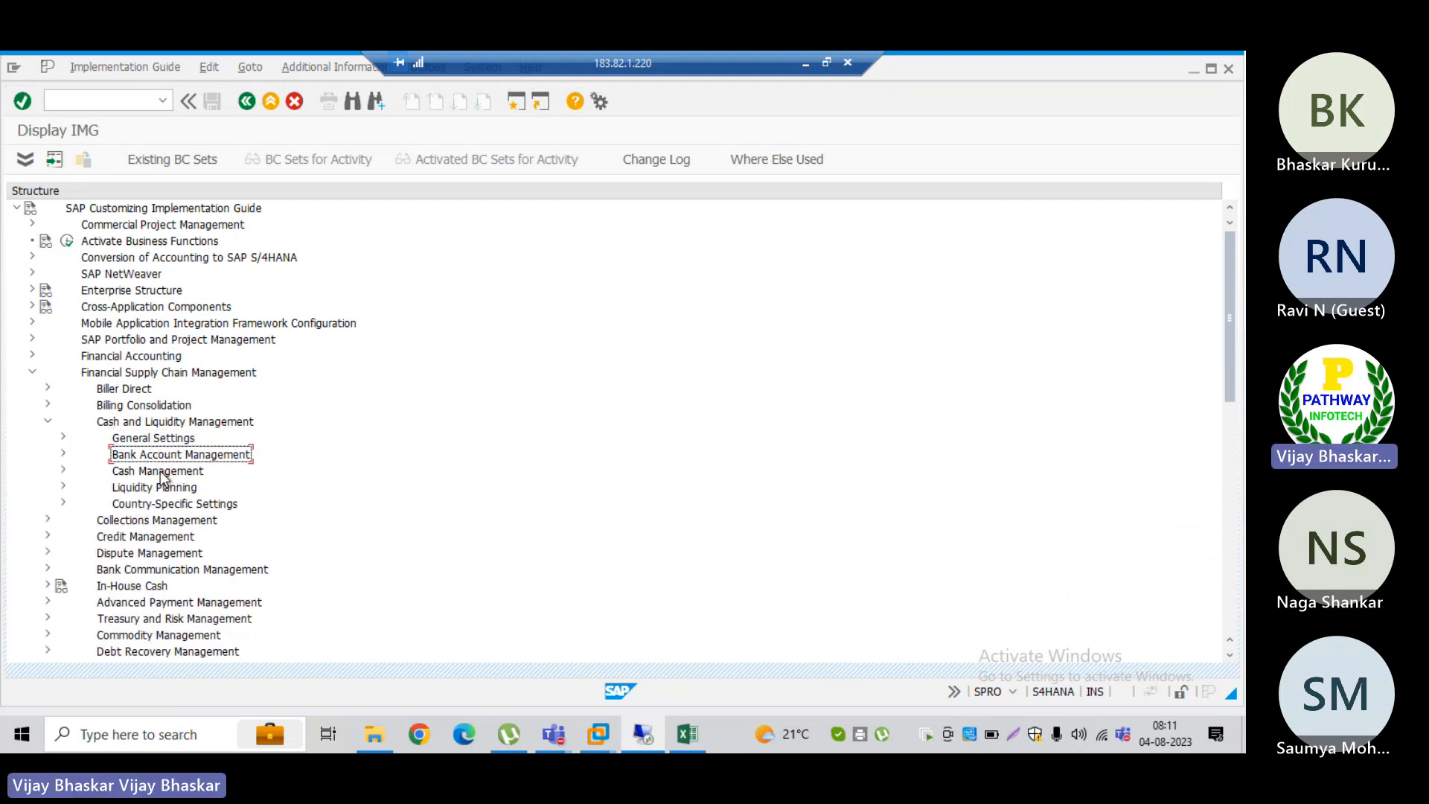
Step: Open Define Settings for Bank Account Master Data under Bank Account Management, Basic Settings, and narrow the Account Type Description column
key(Right)
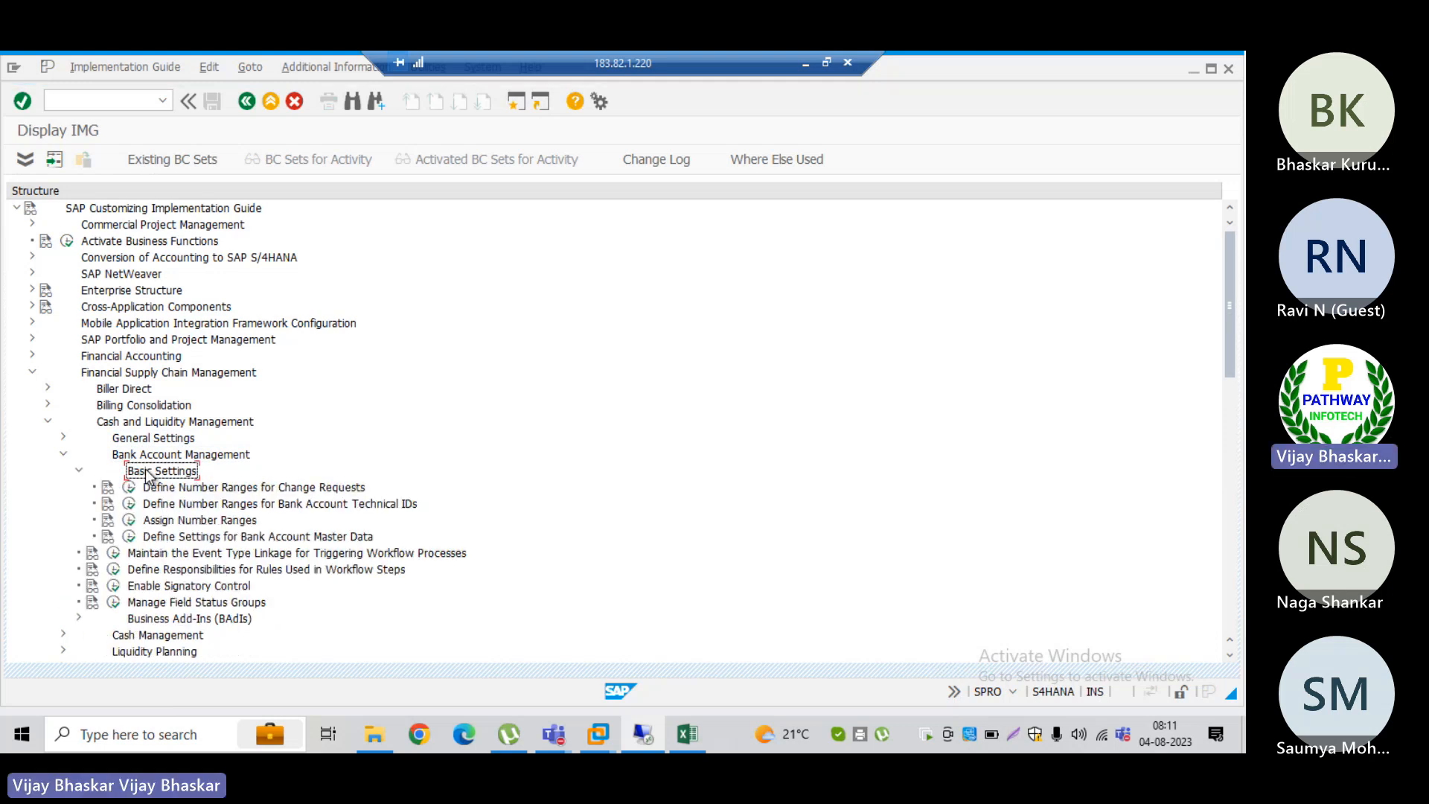
click(209, 489)
key(Down)
key(Down)
key(Down)
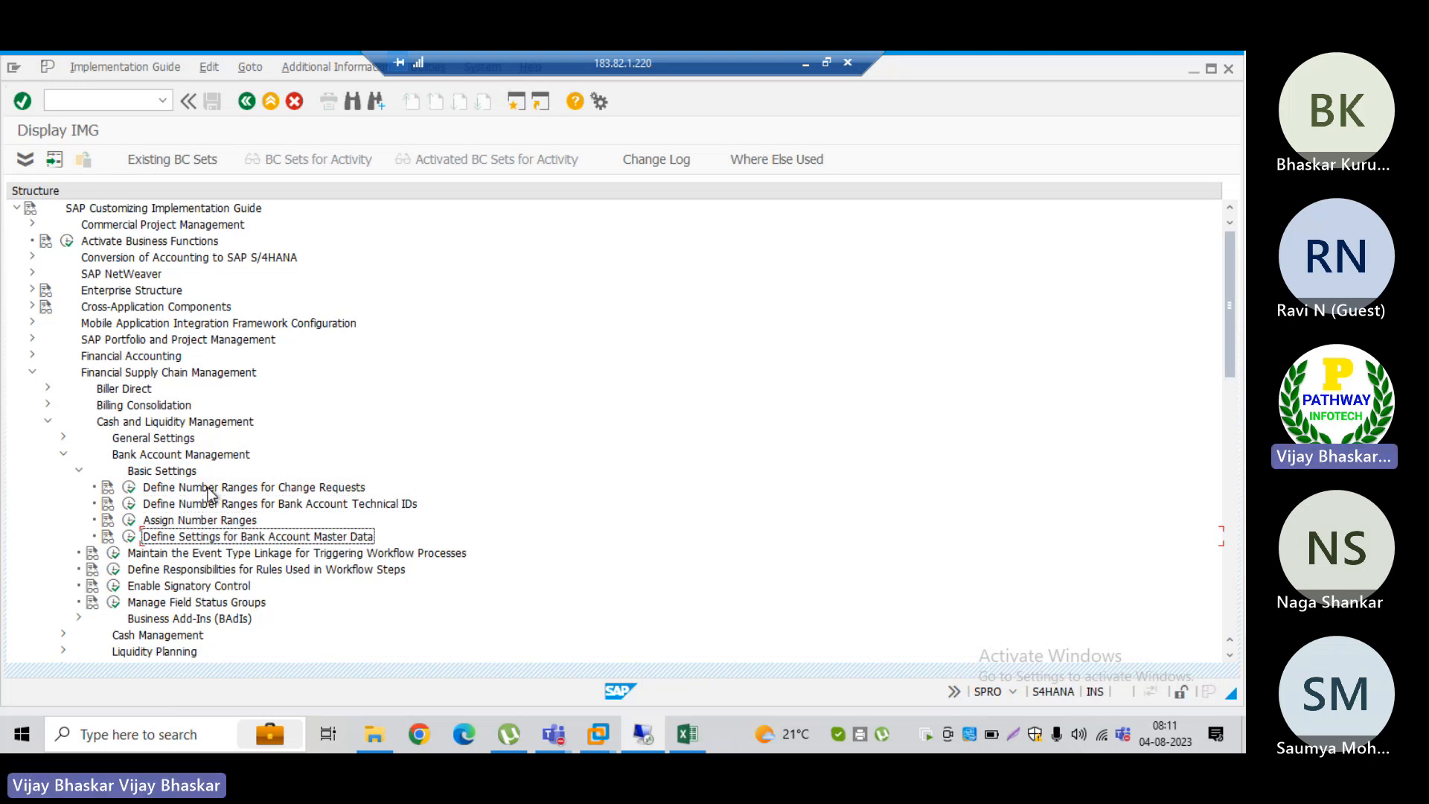
click(129, 537)
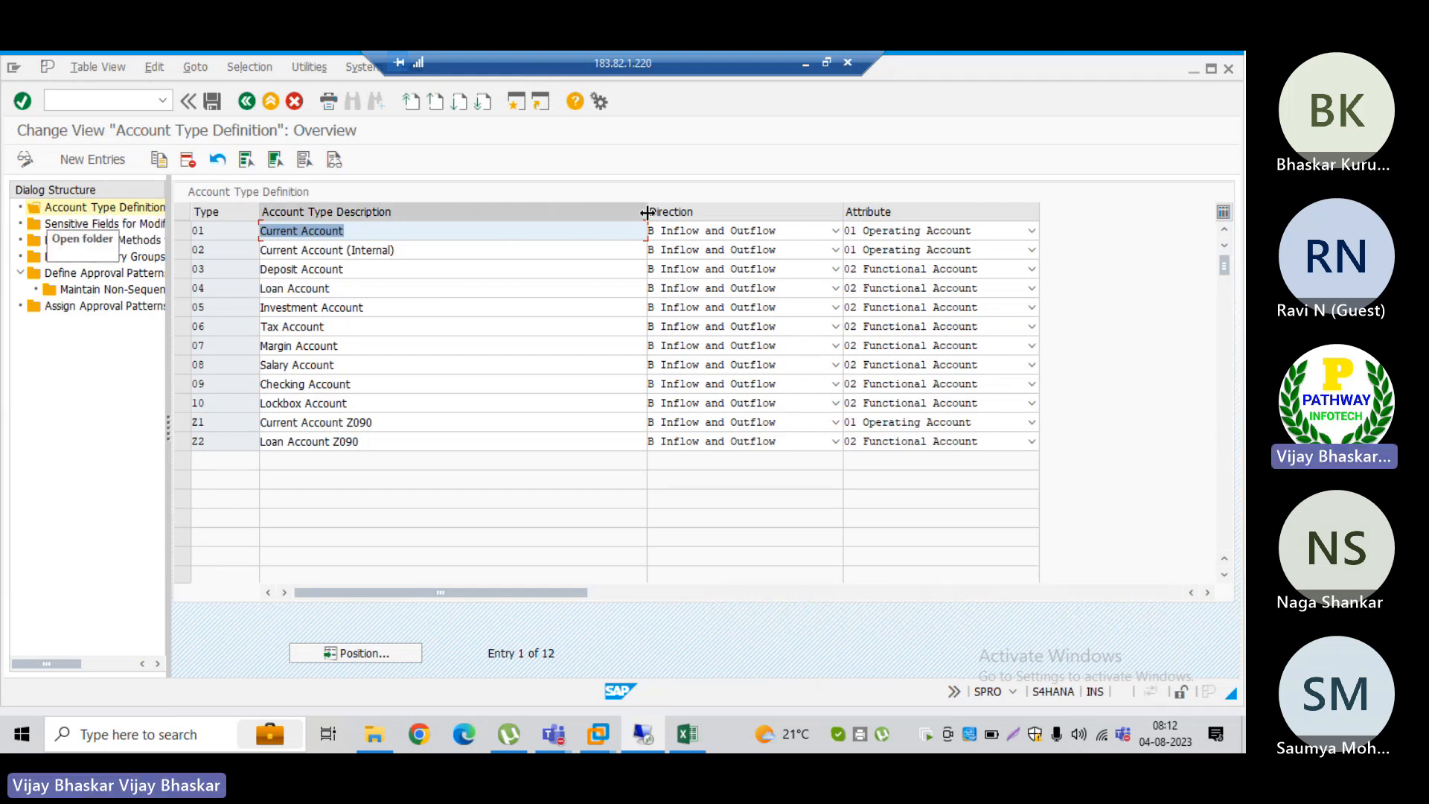
drag(647, 214, 474, 216)
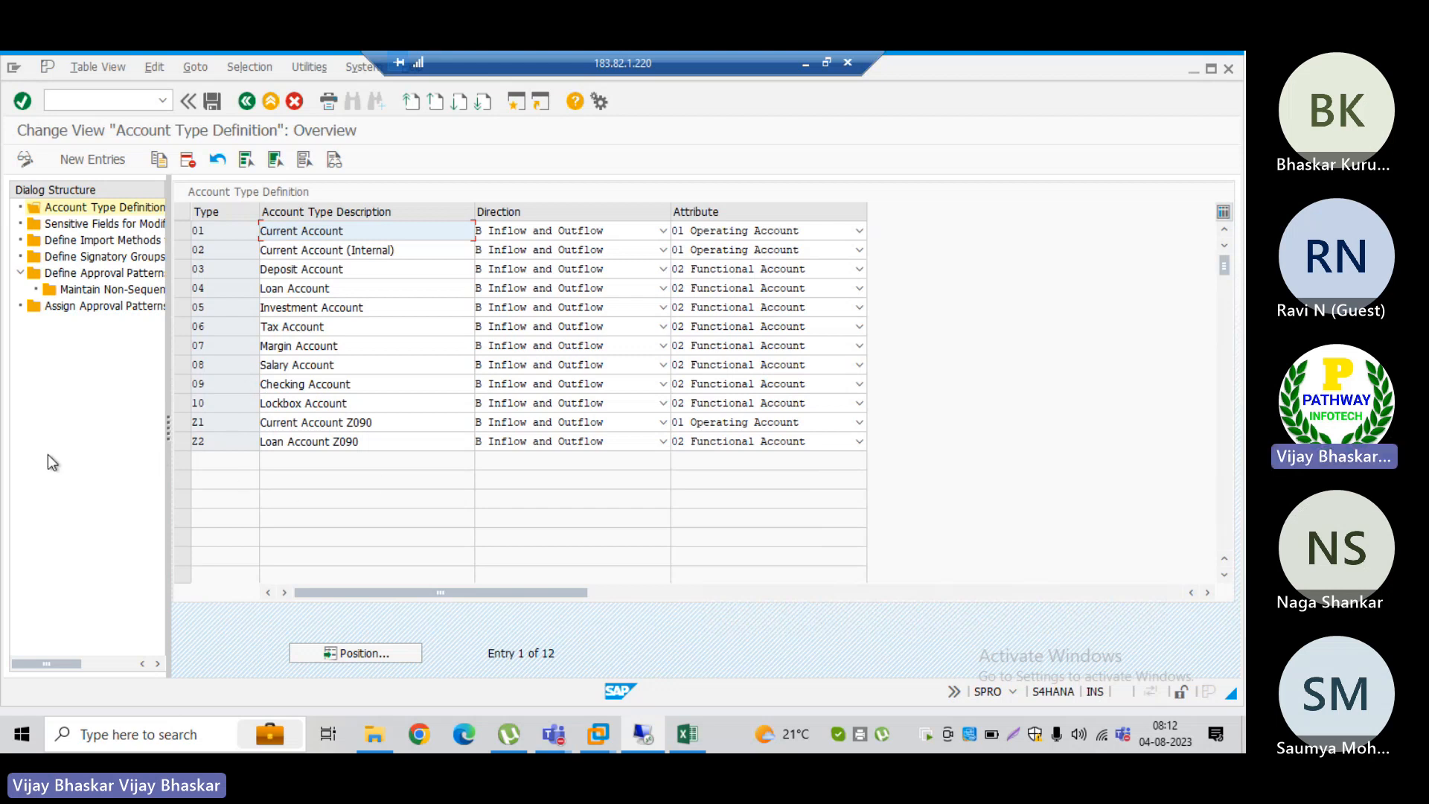
Step: Switch to the Fiori launchpad home page in Chrome to view it, and return to the SAP Account Type Definition view
key(alt+Tab)
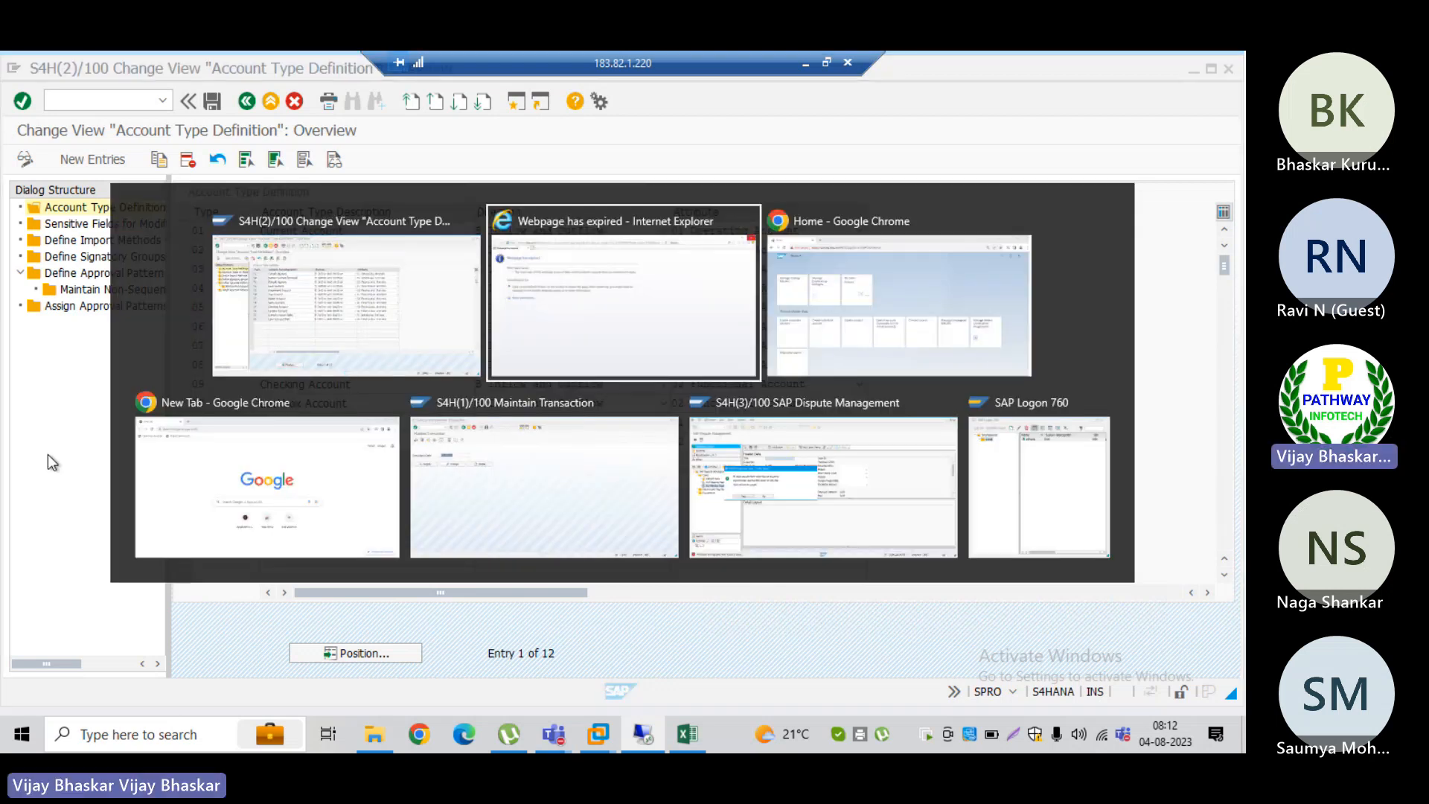
key(alt+Tab)
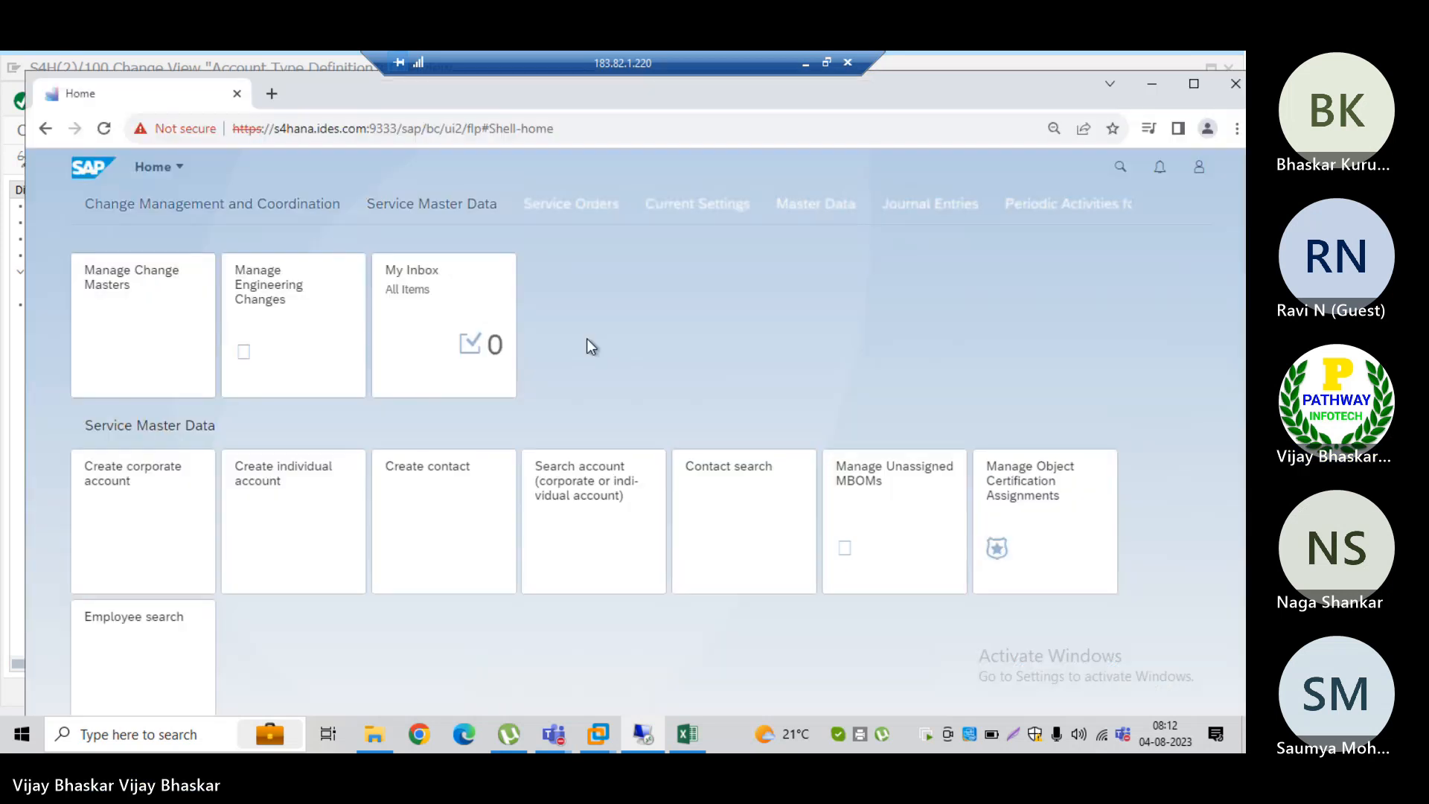
click(1118, 168)
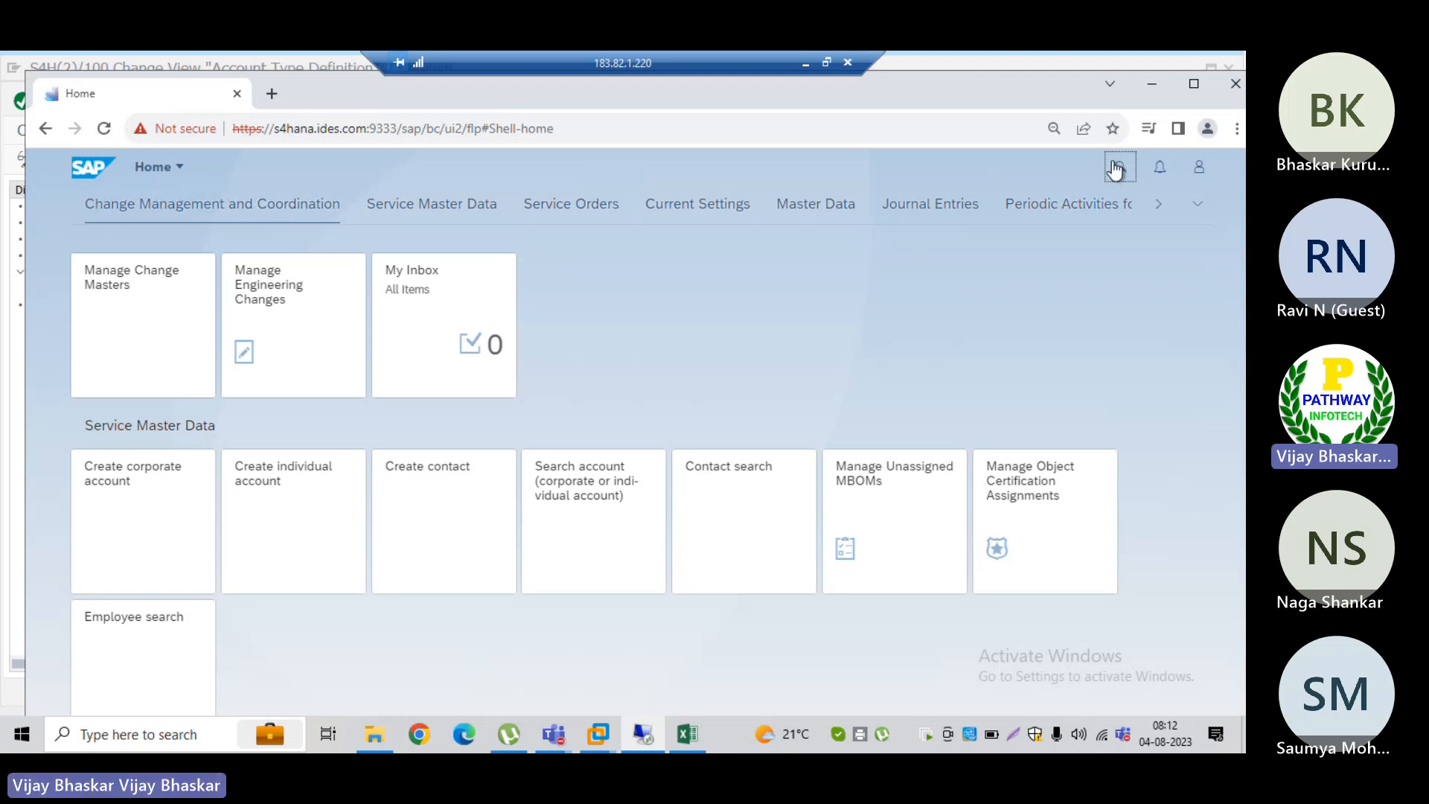
key(alt+Tab)
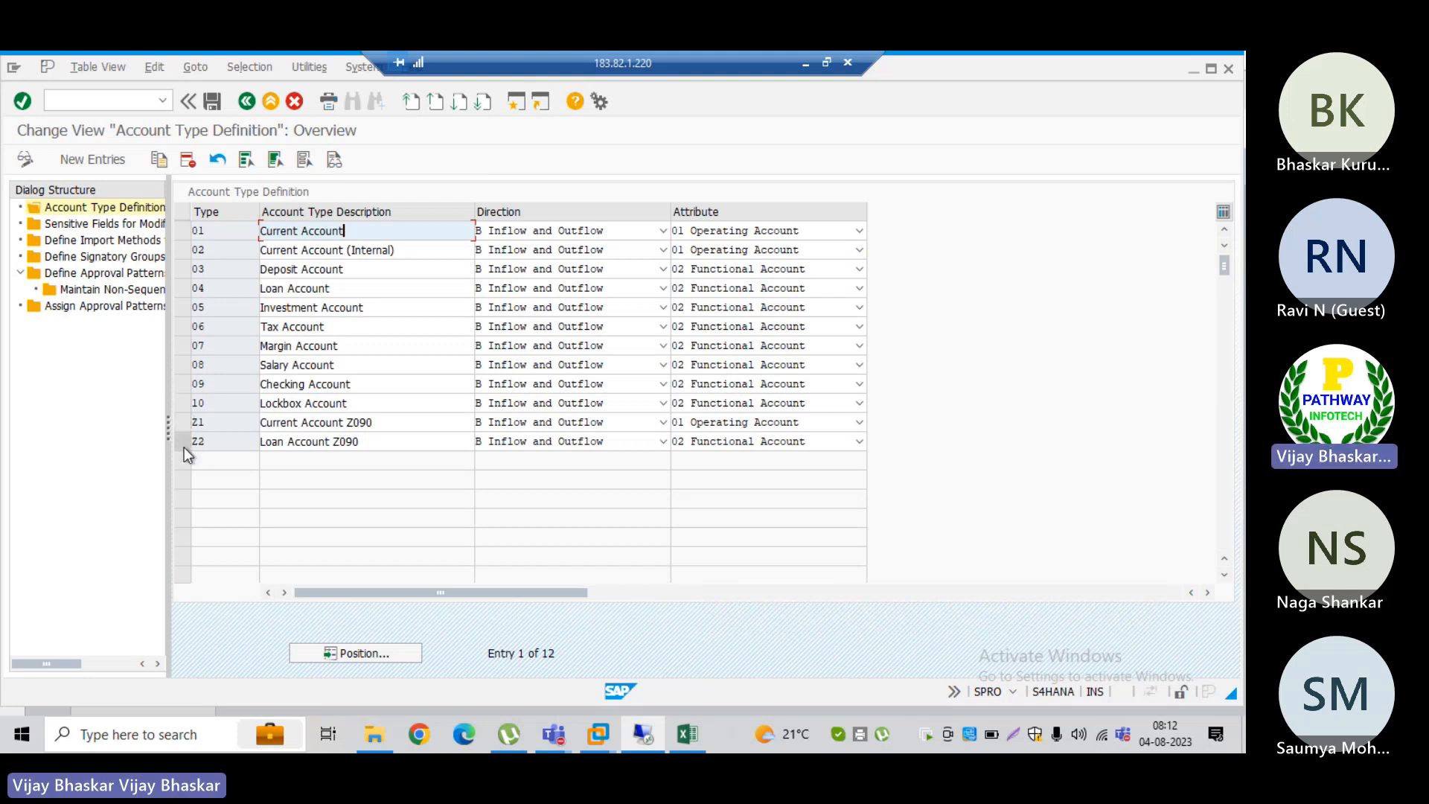
Step: Open Sensitive Fields for Modification Process, view the details of the ACC_NUM entry, and return to the overview
double_click(110, 228)
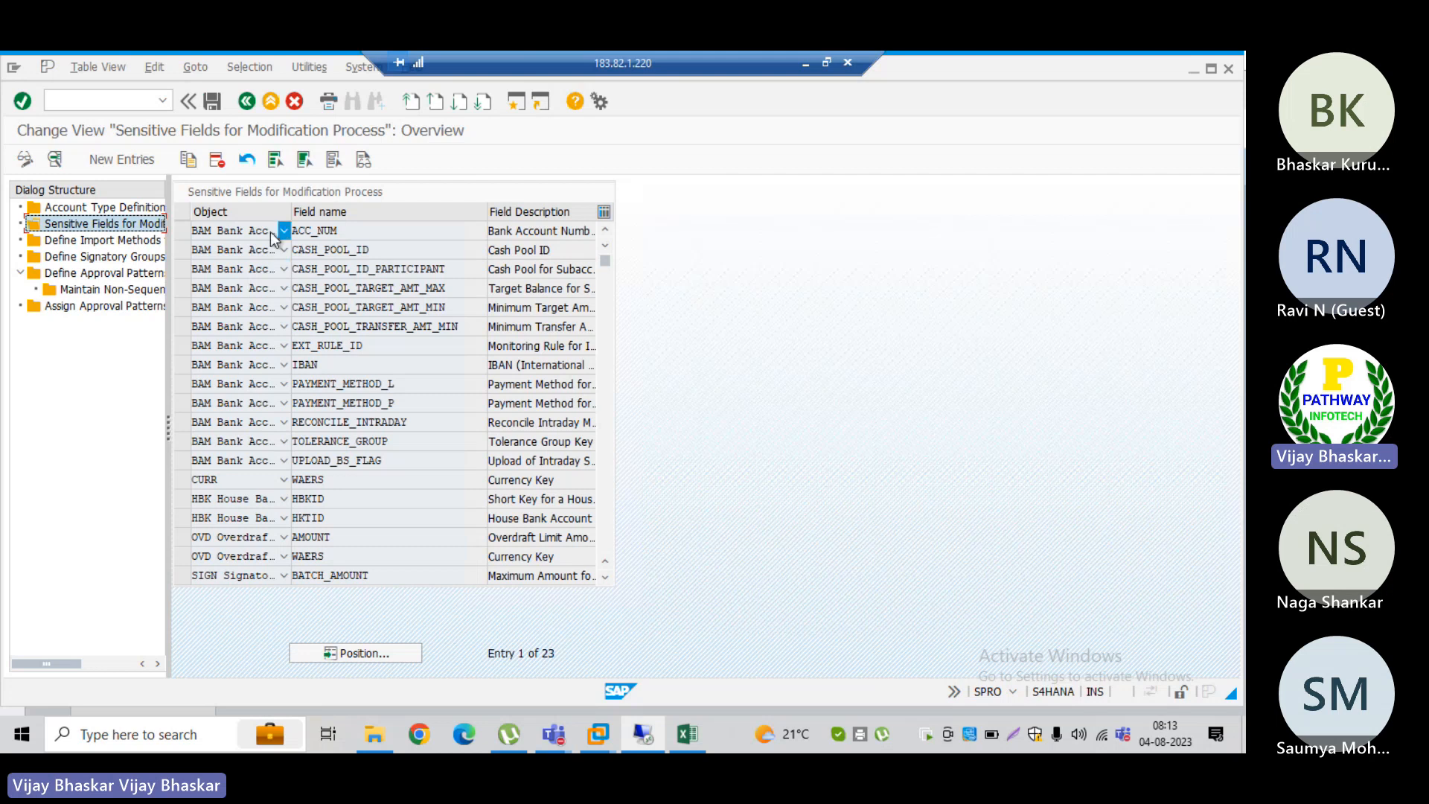
double_click(384, 228)
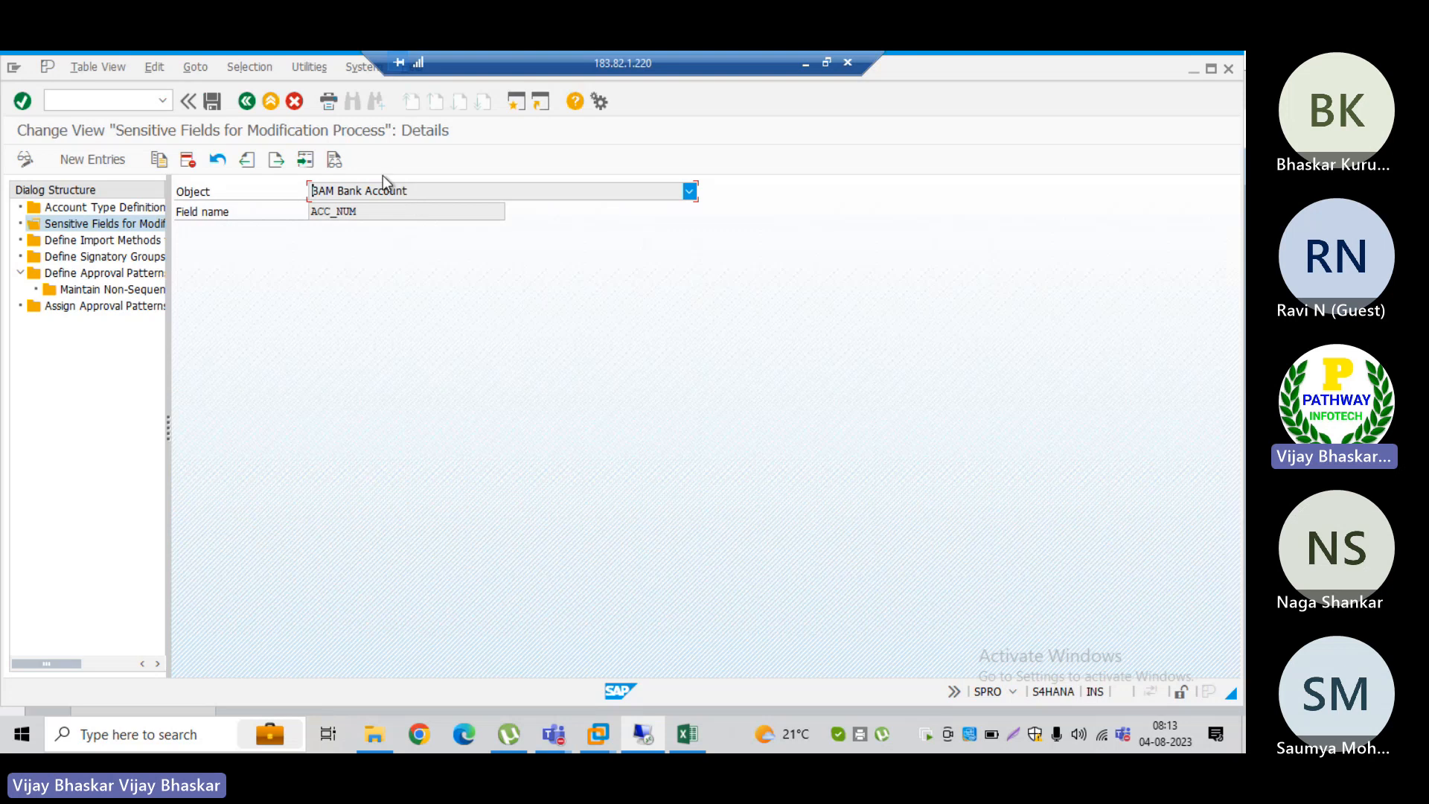
click(246, 102)
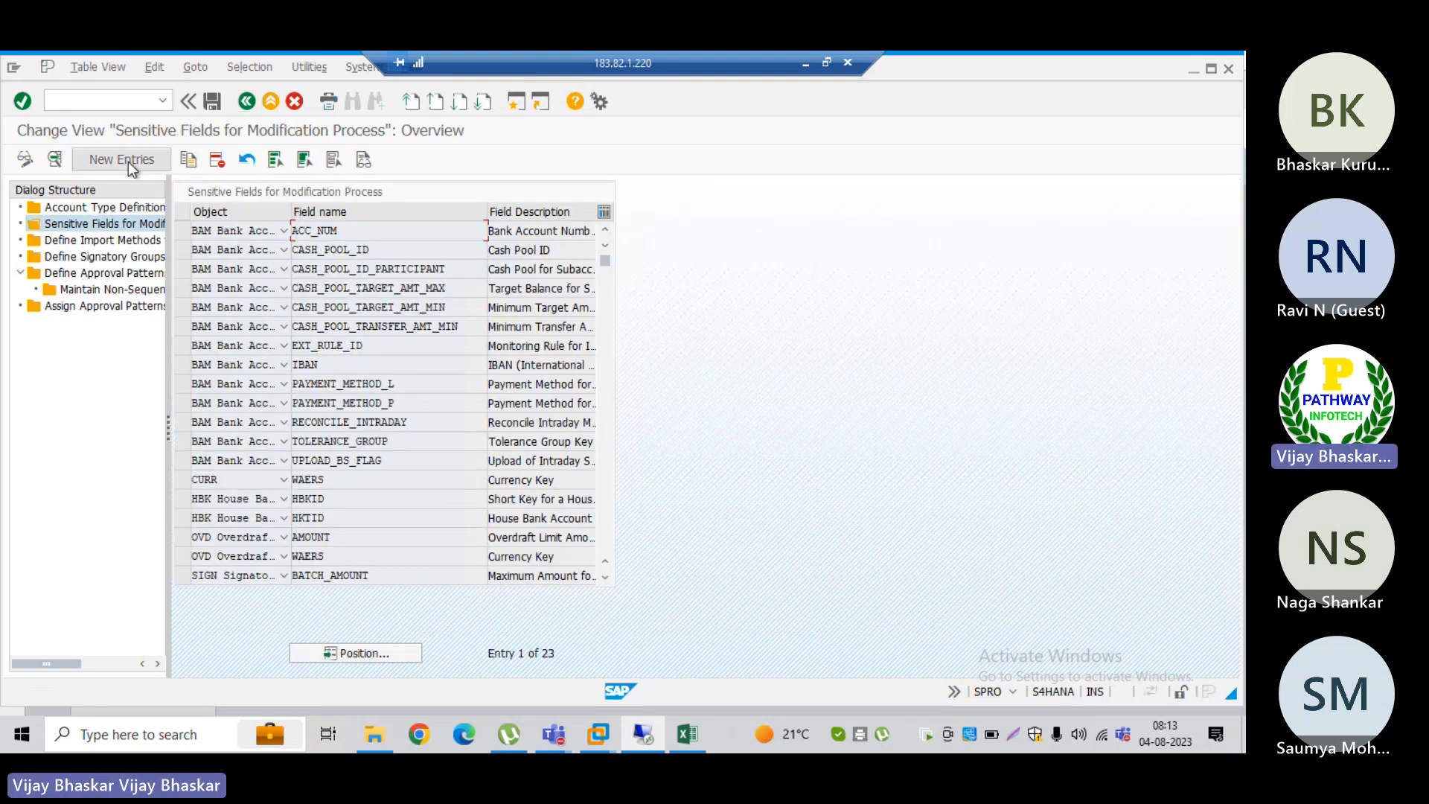
Step: Start a new sensitive field entry and set its Object to BAM Bank Account
click(130, 166)
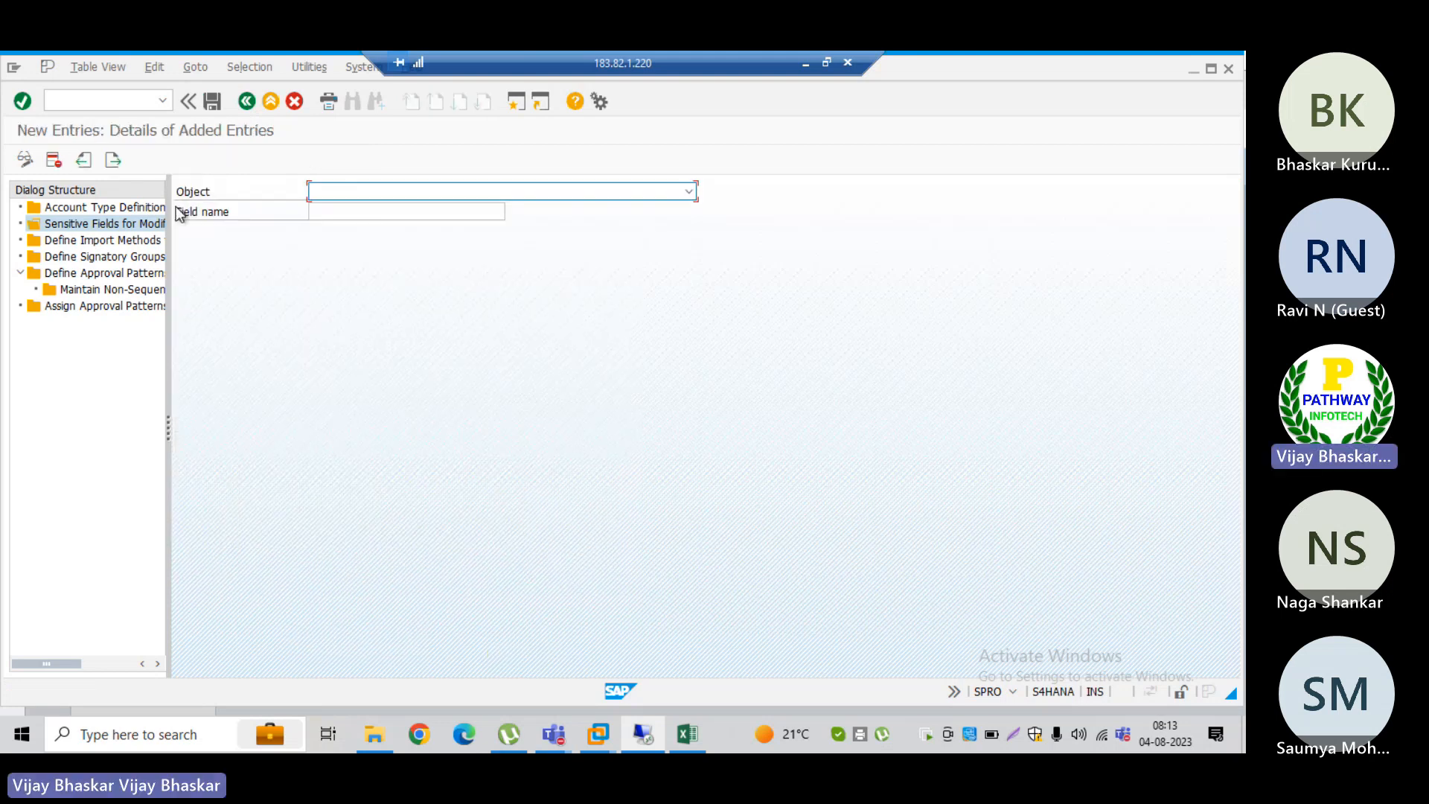
click(391, 191)
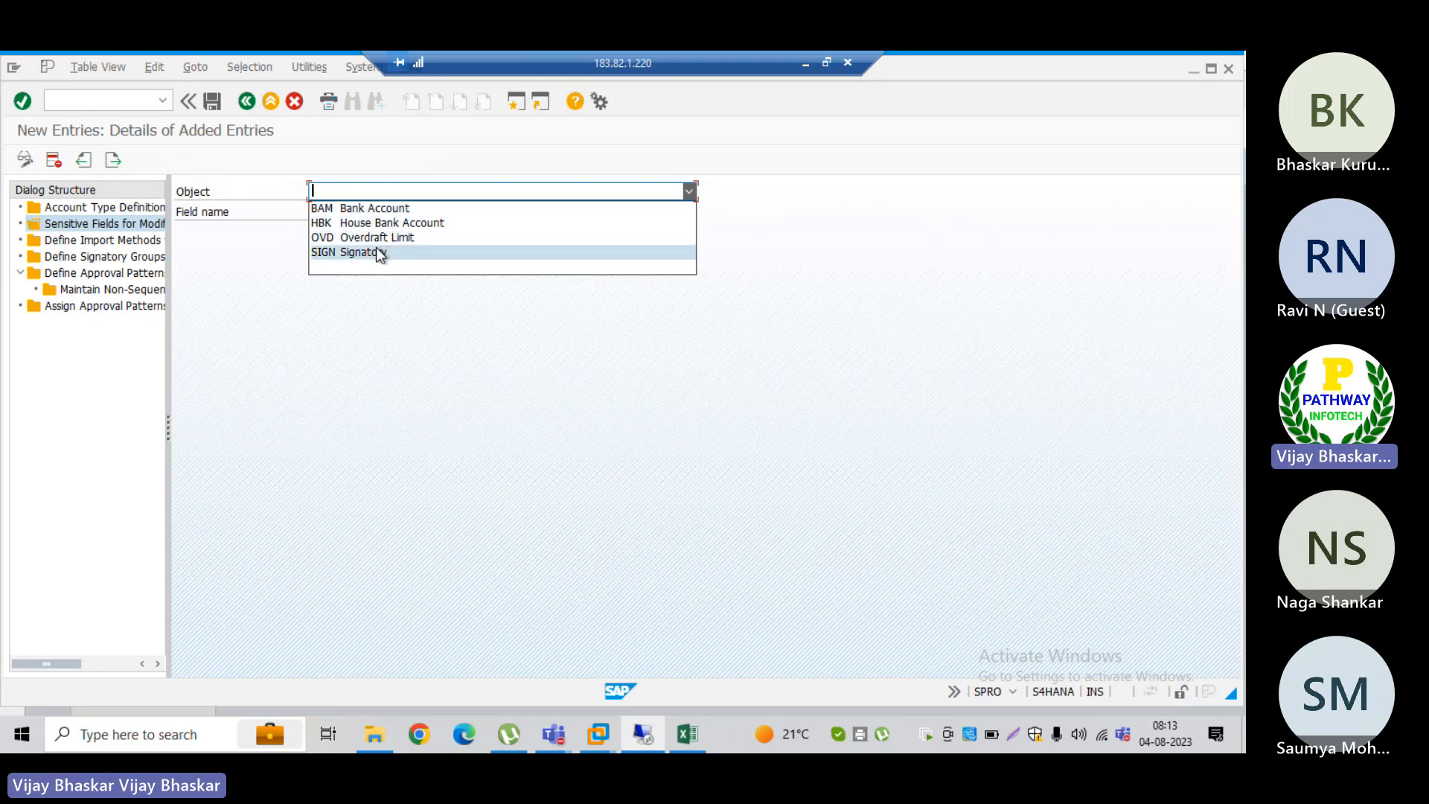
click(270, 256)
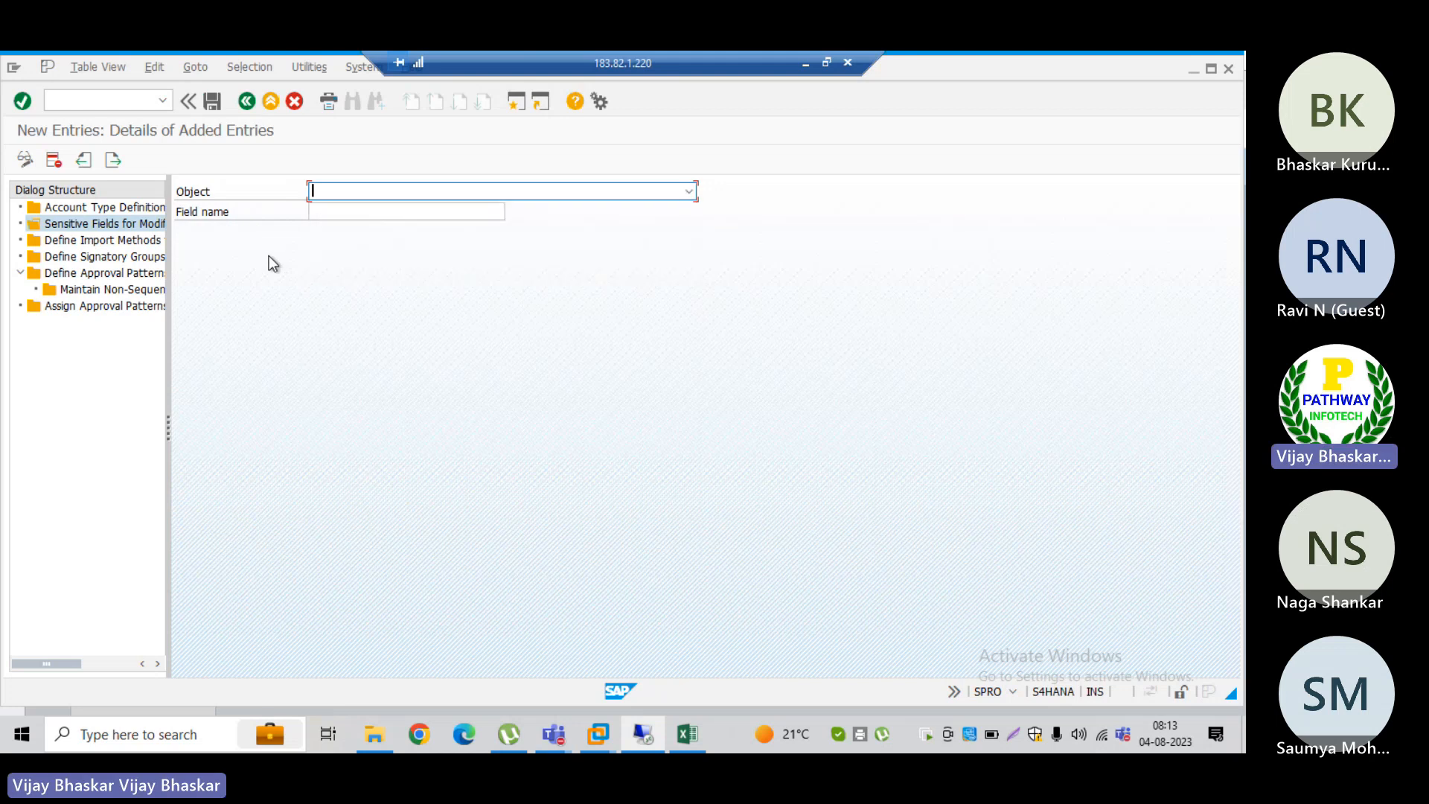
click(368, 190)
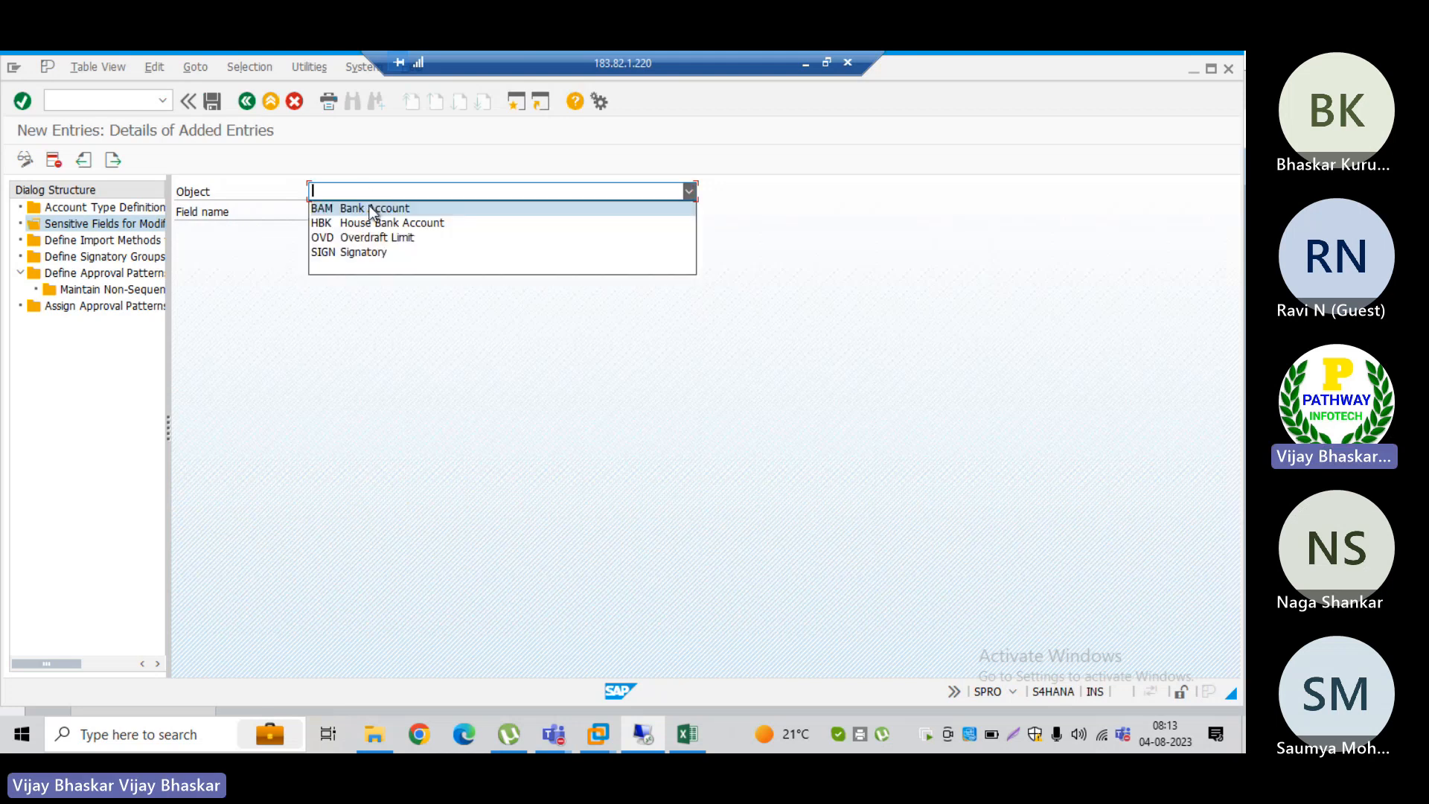
click(371, 209)
Step: Review the possible field names and object options for the new sensitive field entry, and discard the entry
click(357, 212)
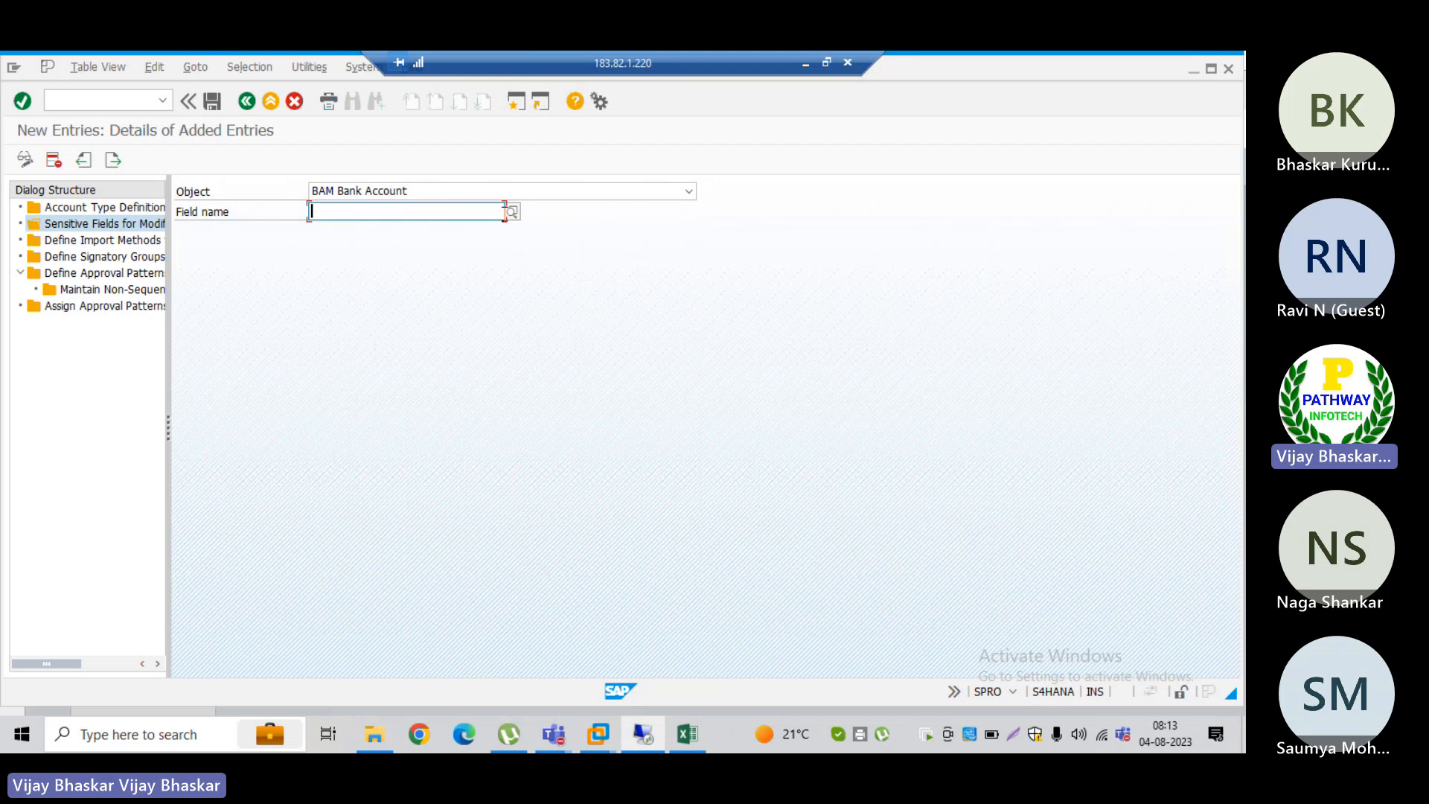
click(512, 212)
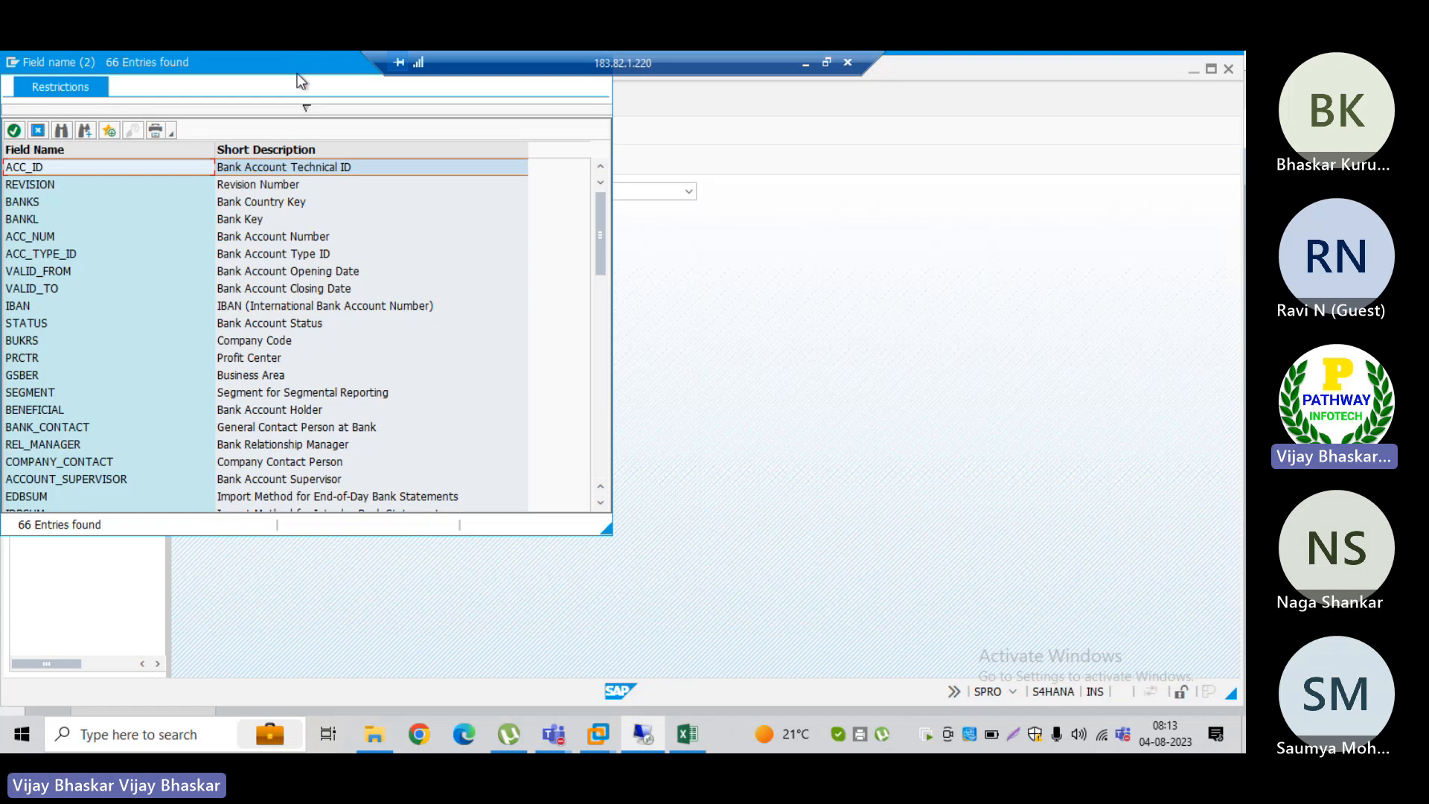
drag(297, 73, 455, 176)
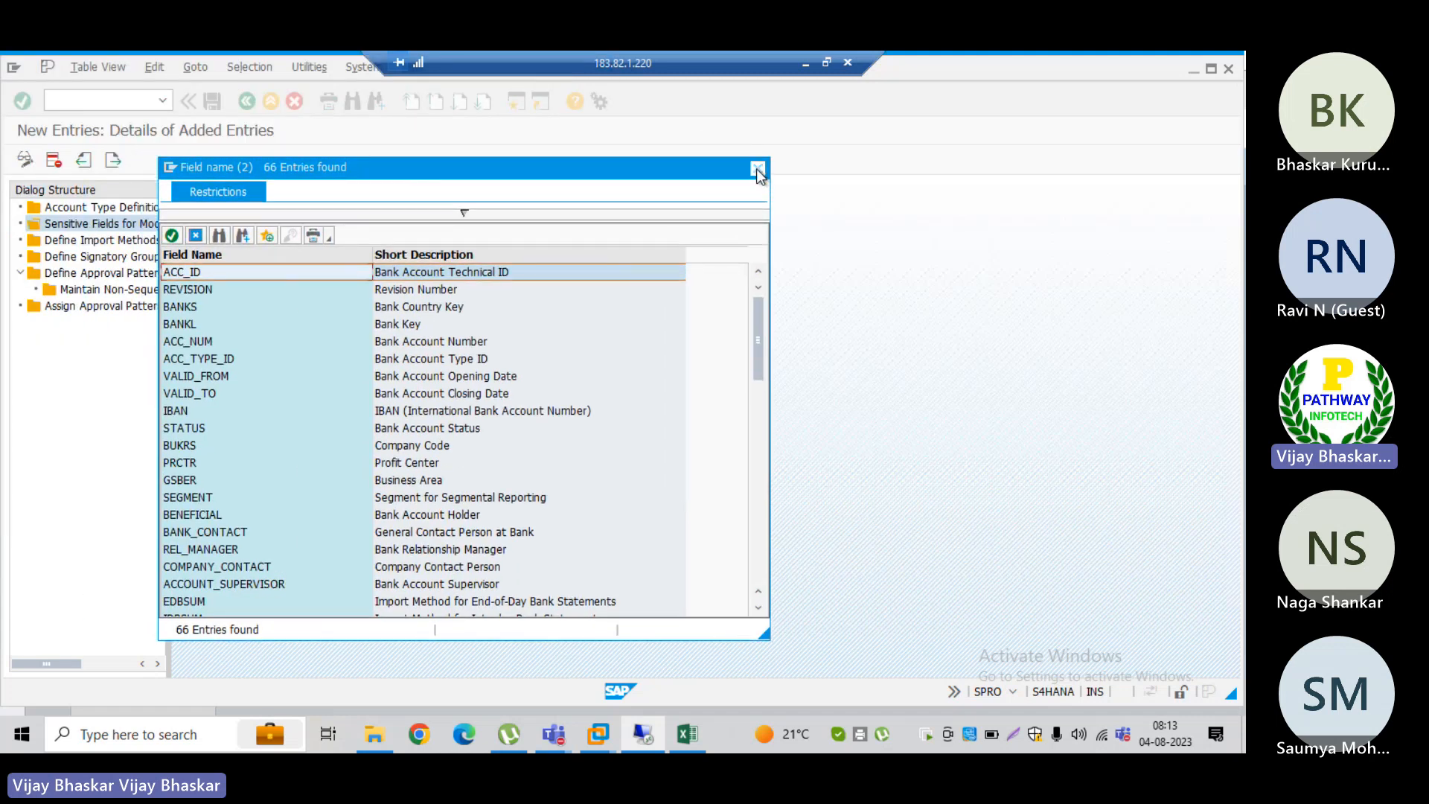
click(757, 169)
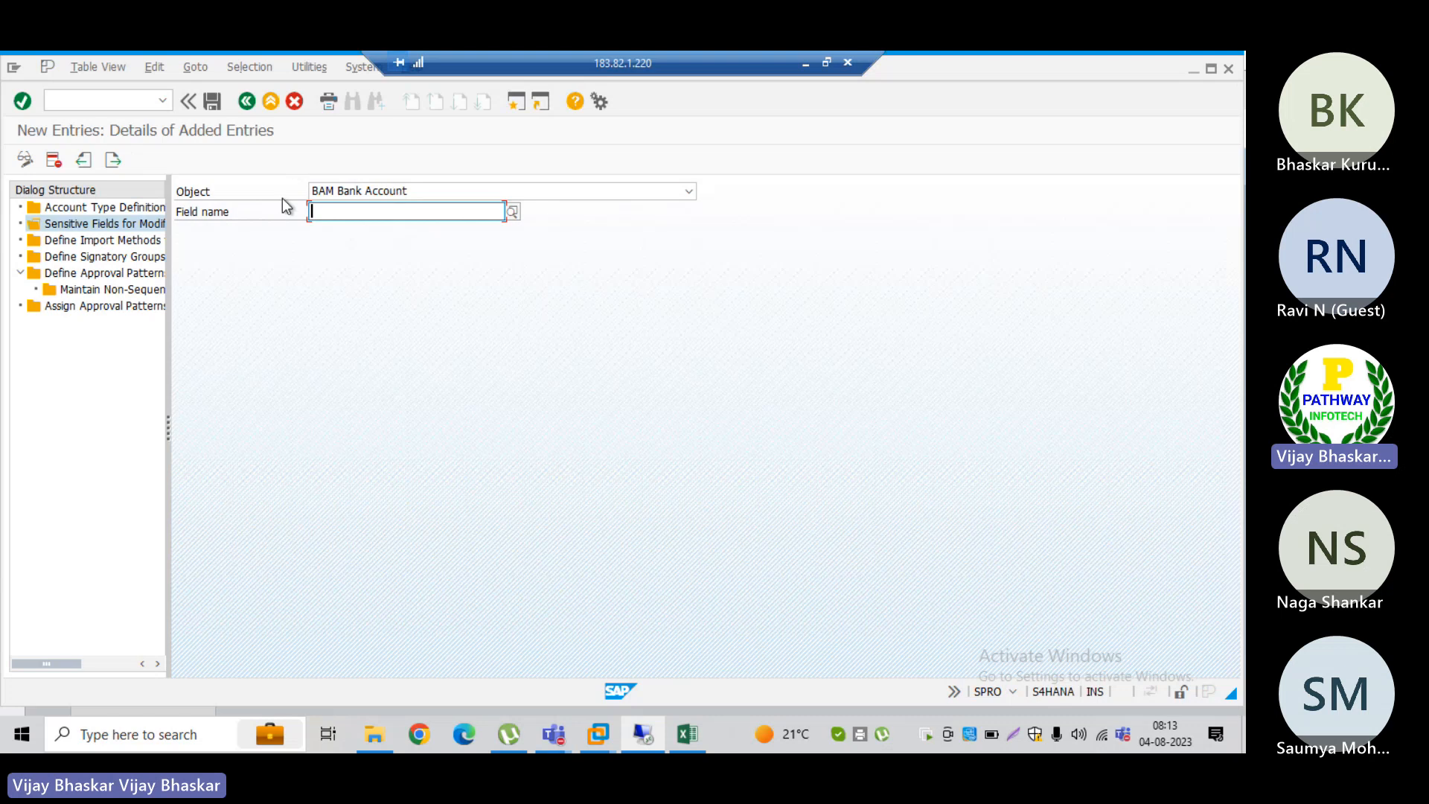
click(385, 191)
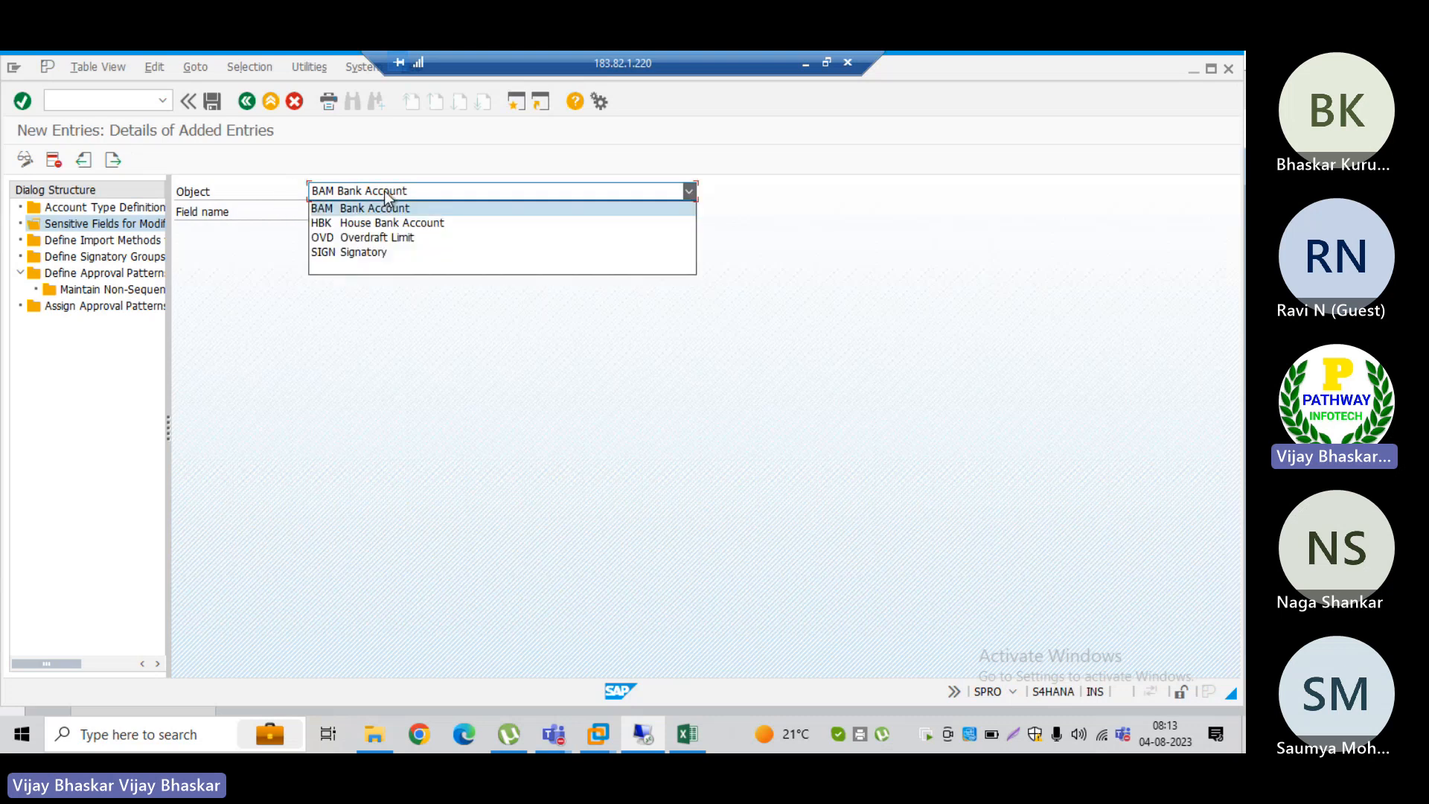
click(198, 272)
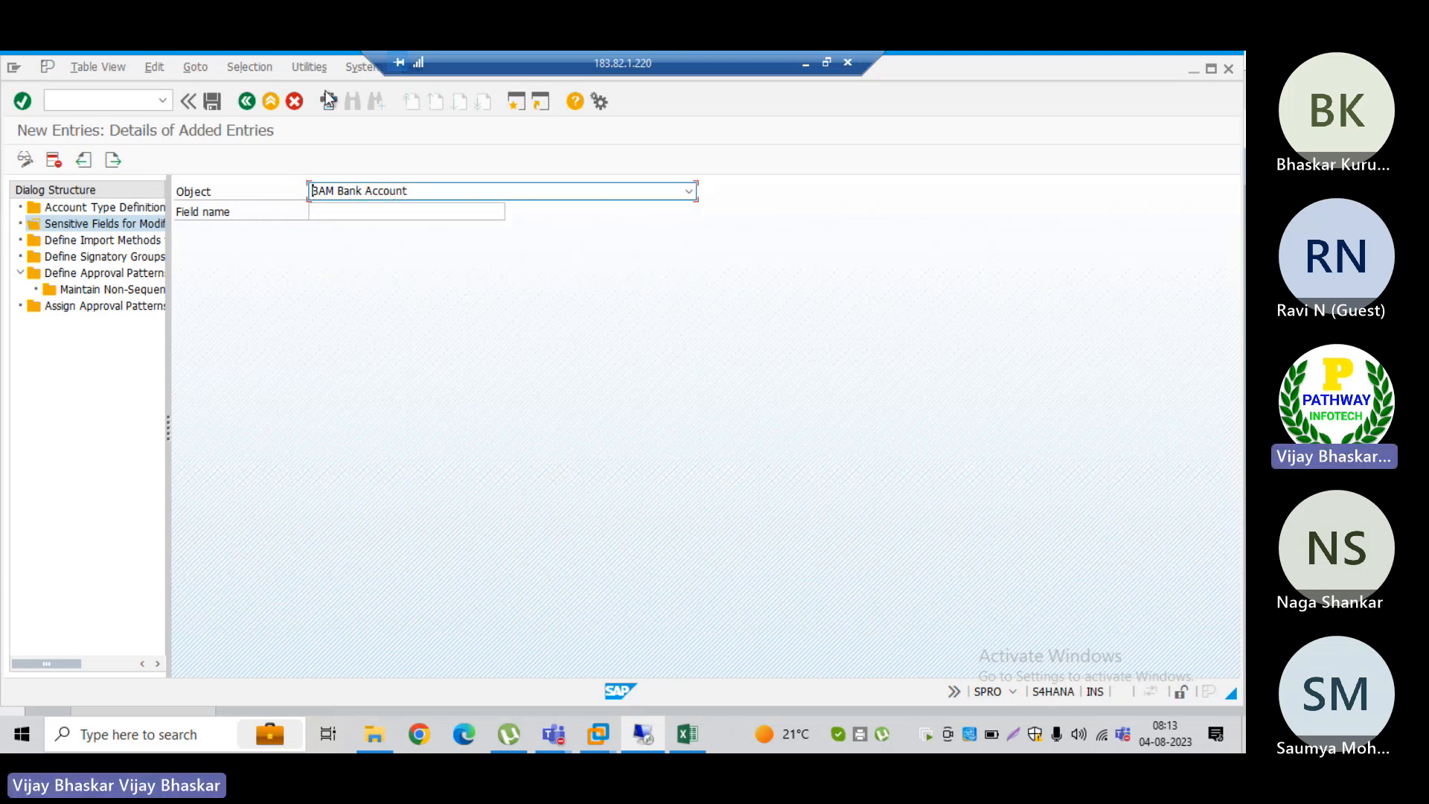
click(296, 105)
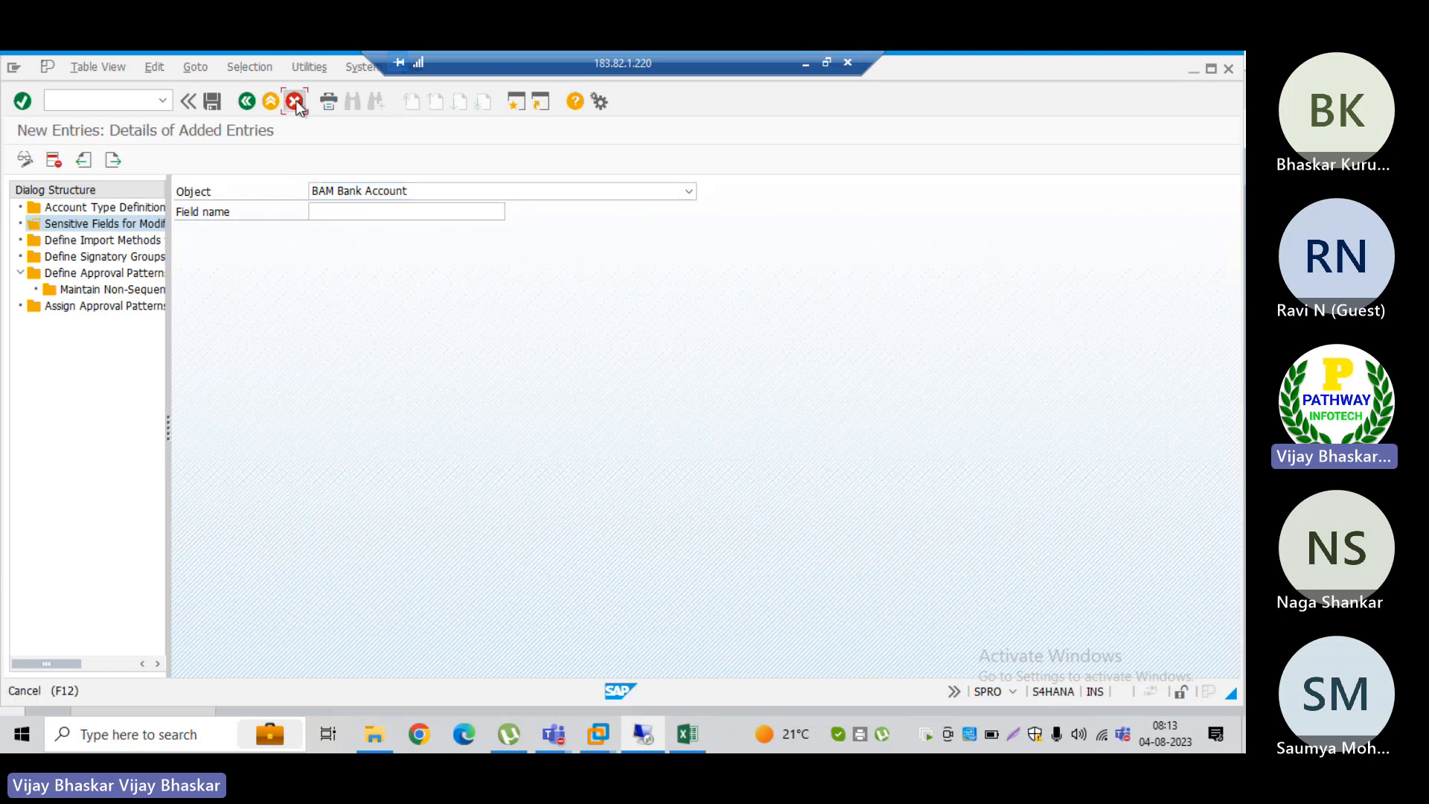
click(236, 382)
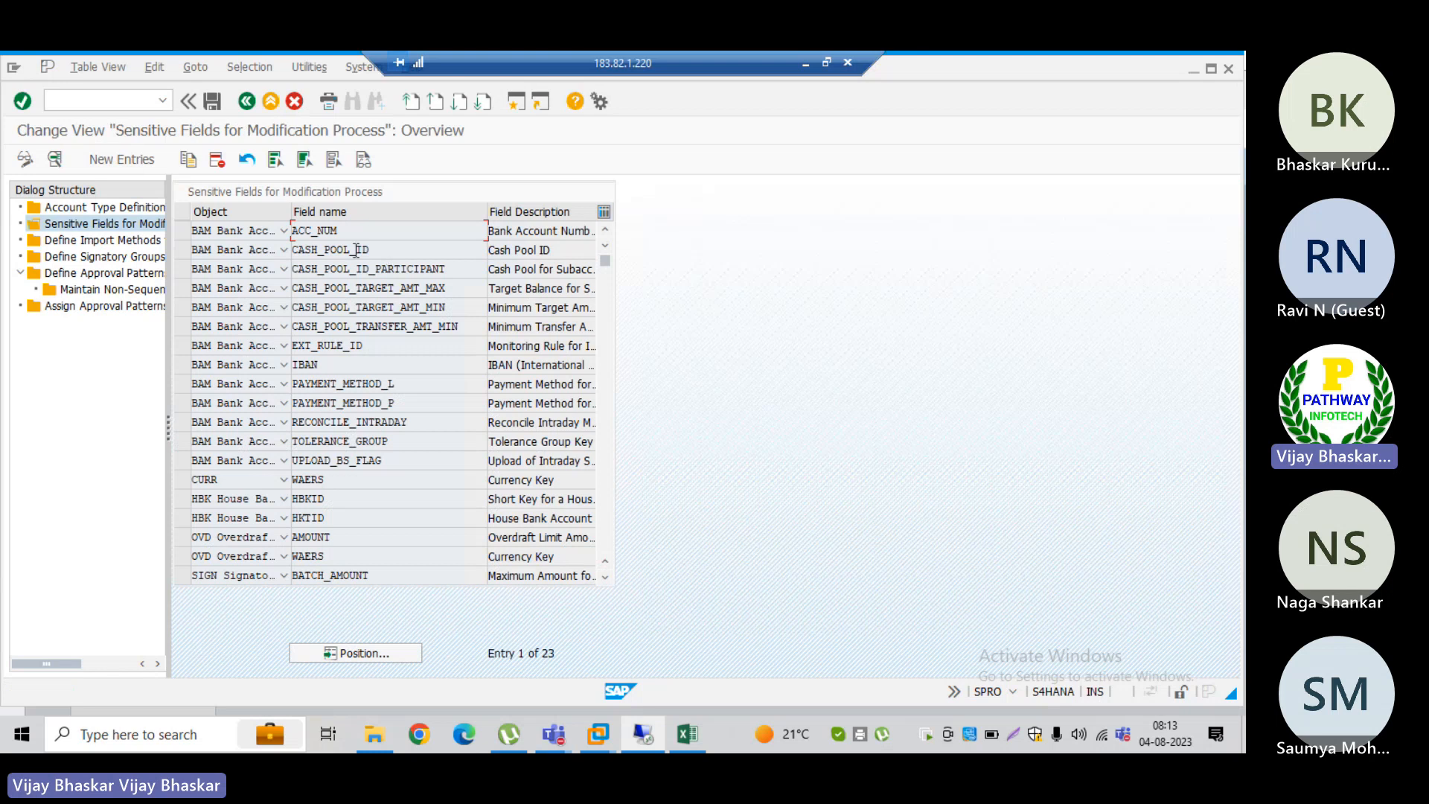
Step: View the details of the CASH_POOL_ID sensitive field and the ACC_NUM sensitive field
double_click(356, 250)
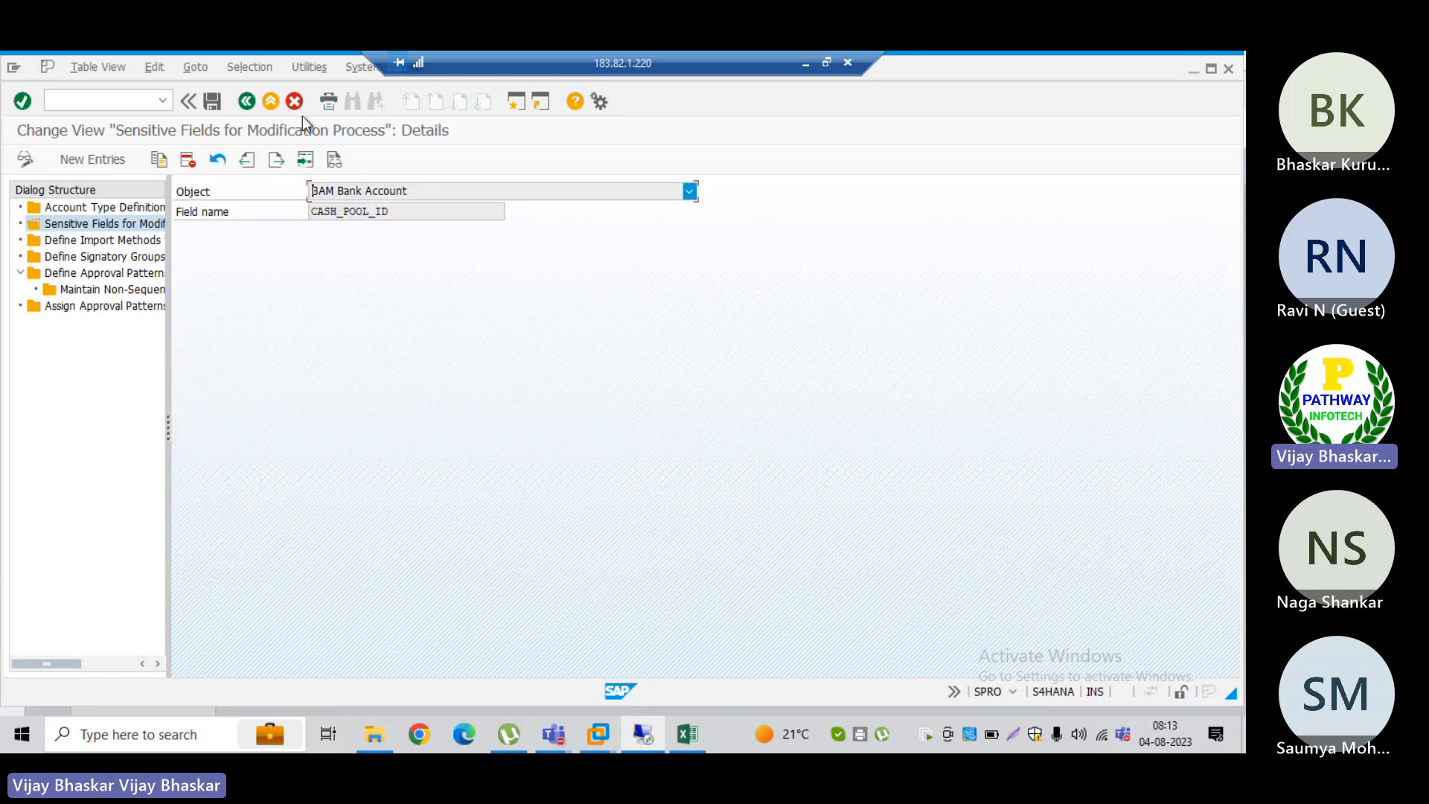
click(247, 102)
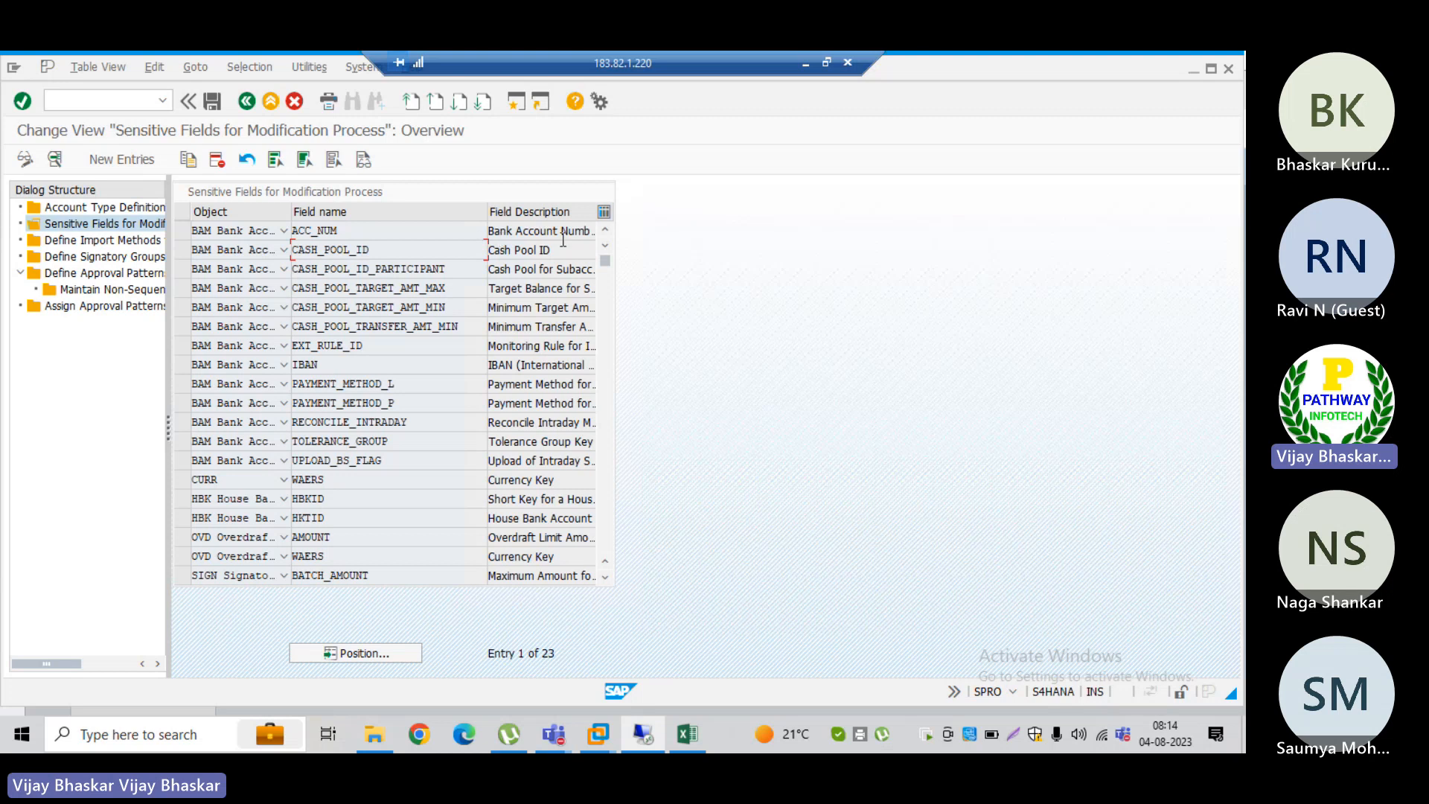
double_click(341, 226)
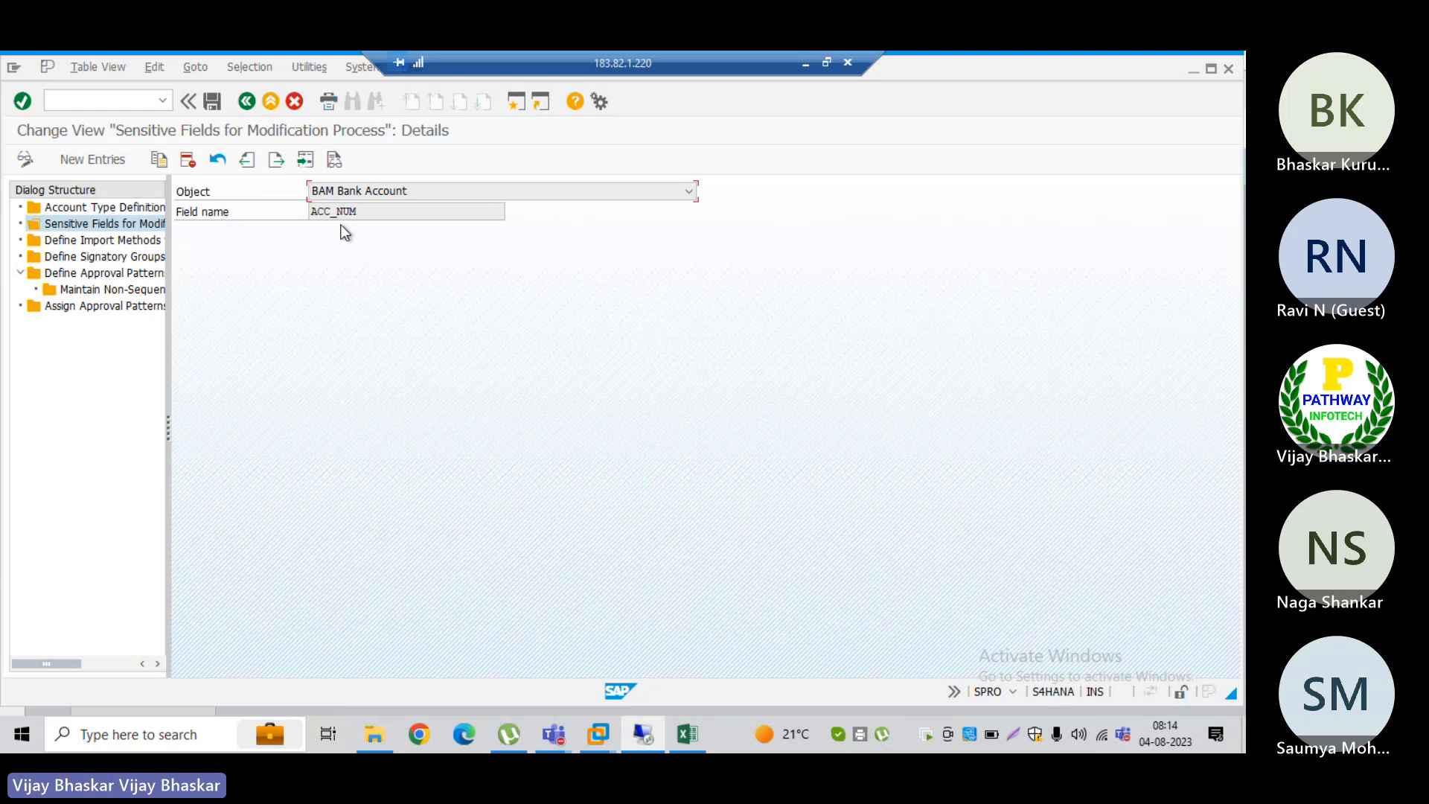
Step: Leave the sensitive field details and view the entries of Define Import Methods for Bank Statements
click(248, 105)
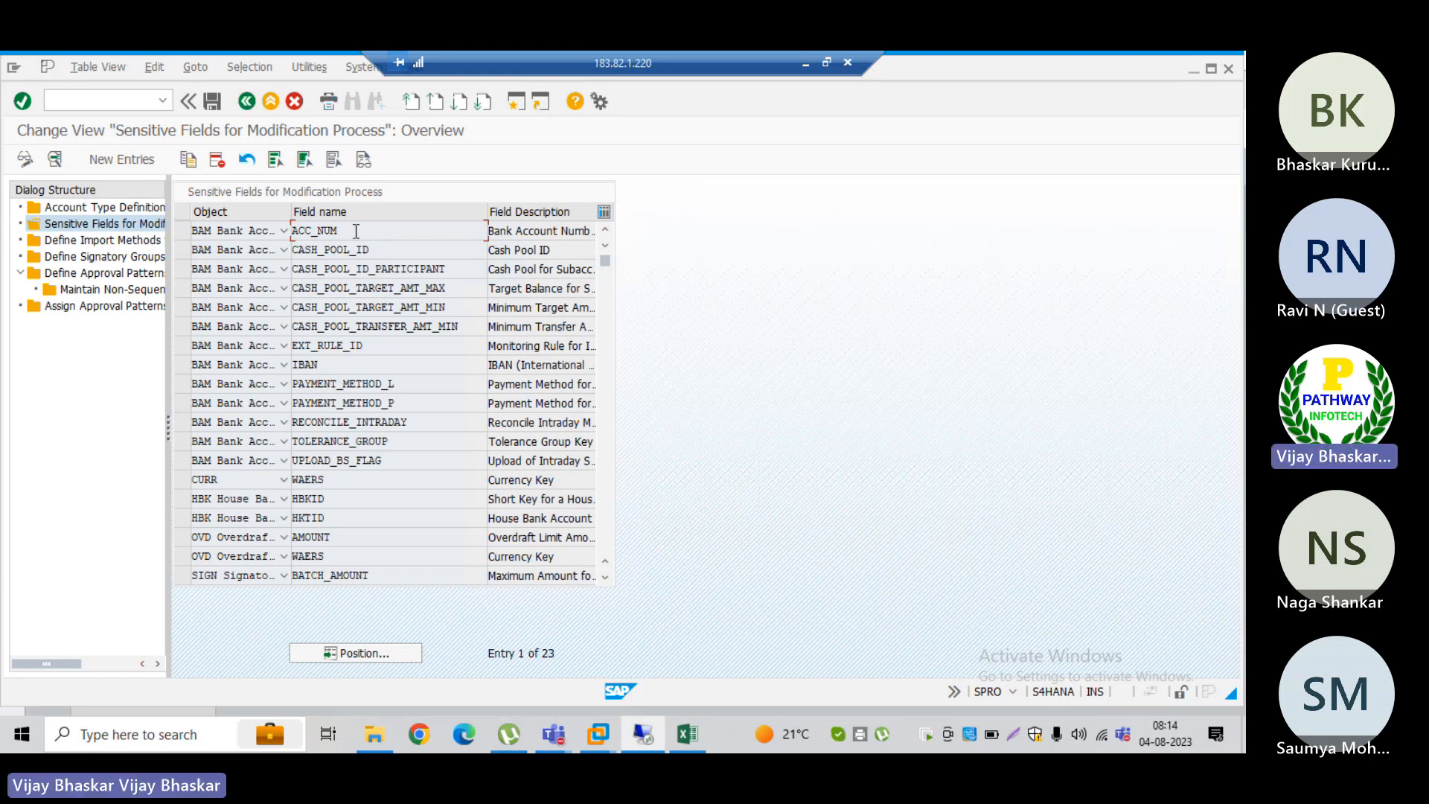
double_click(120, 243)
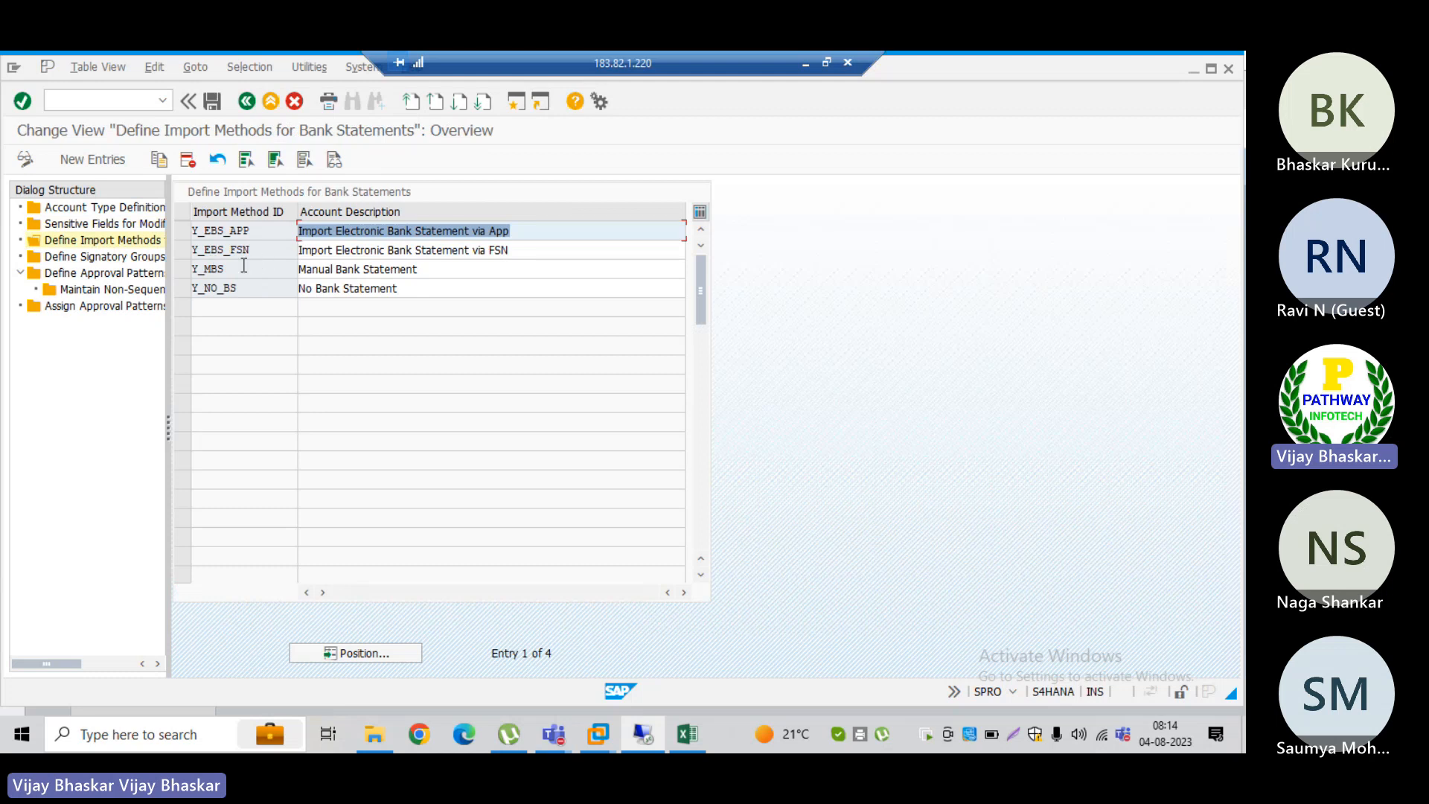
Step: Open Define Signatory Groups and start adding new entries
double_click(108, 256)
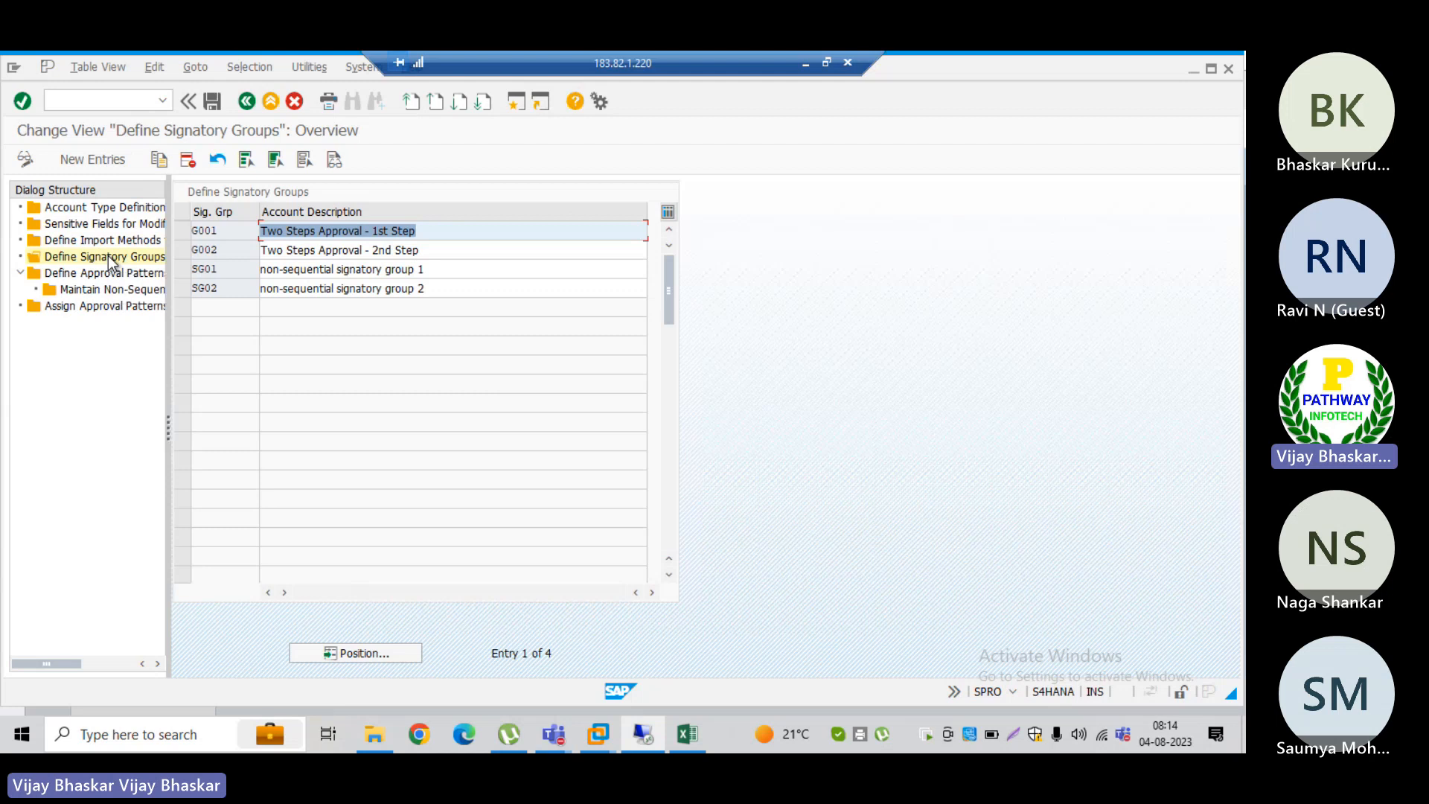
click(109, 256)
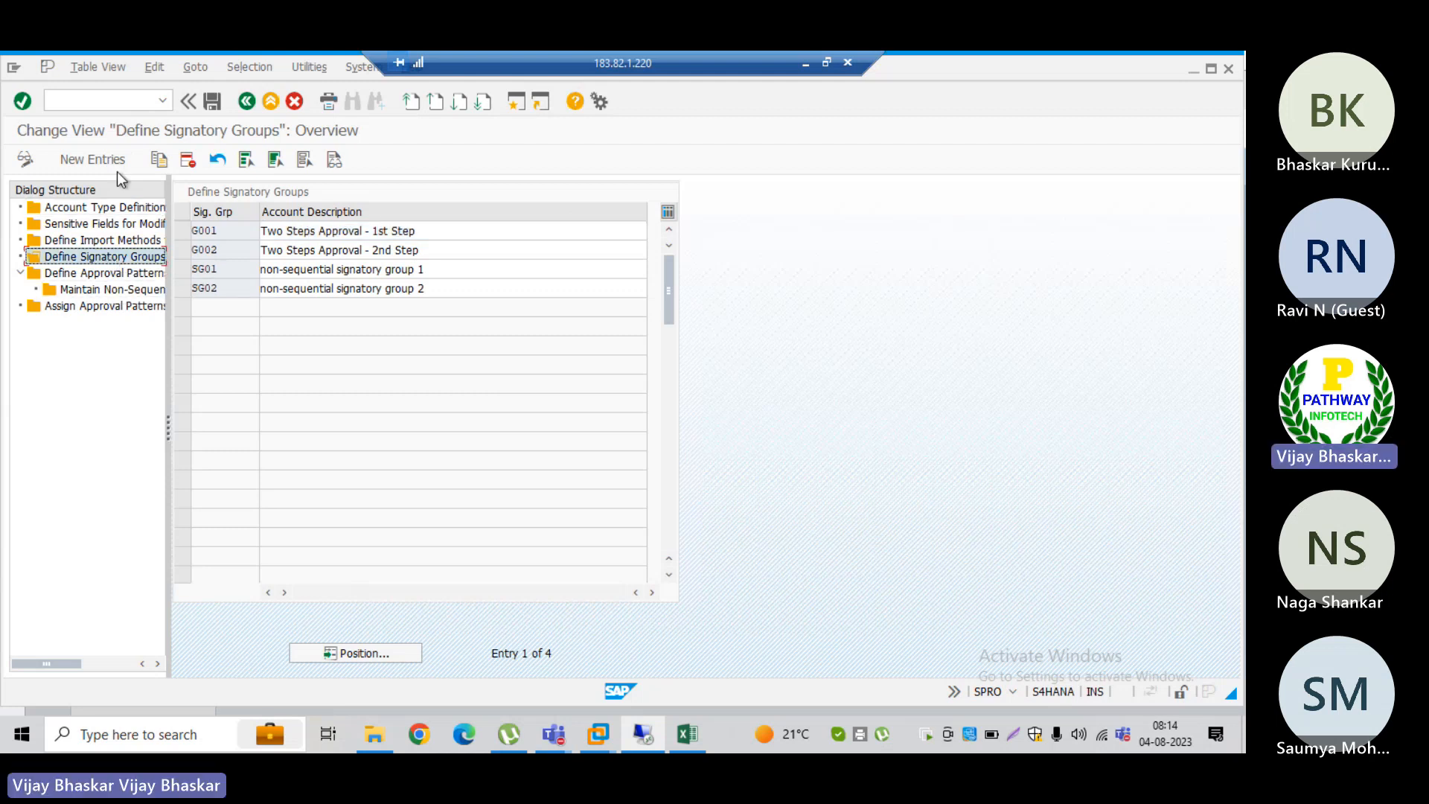
click(98, 158)
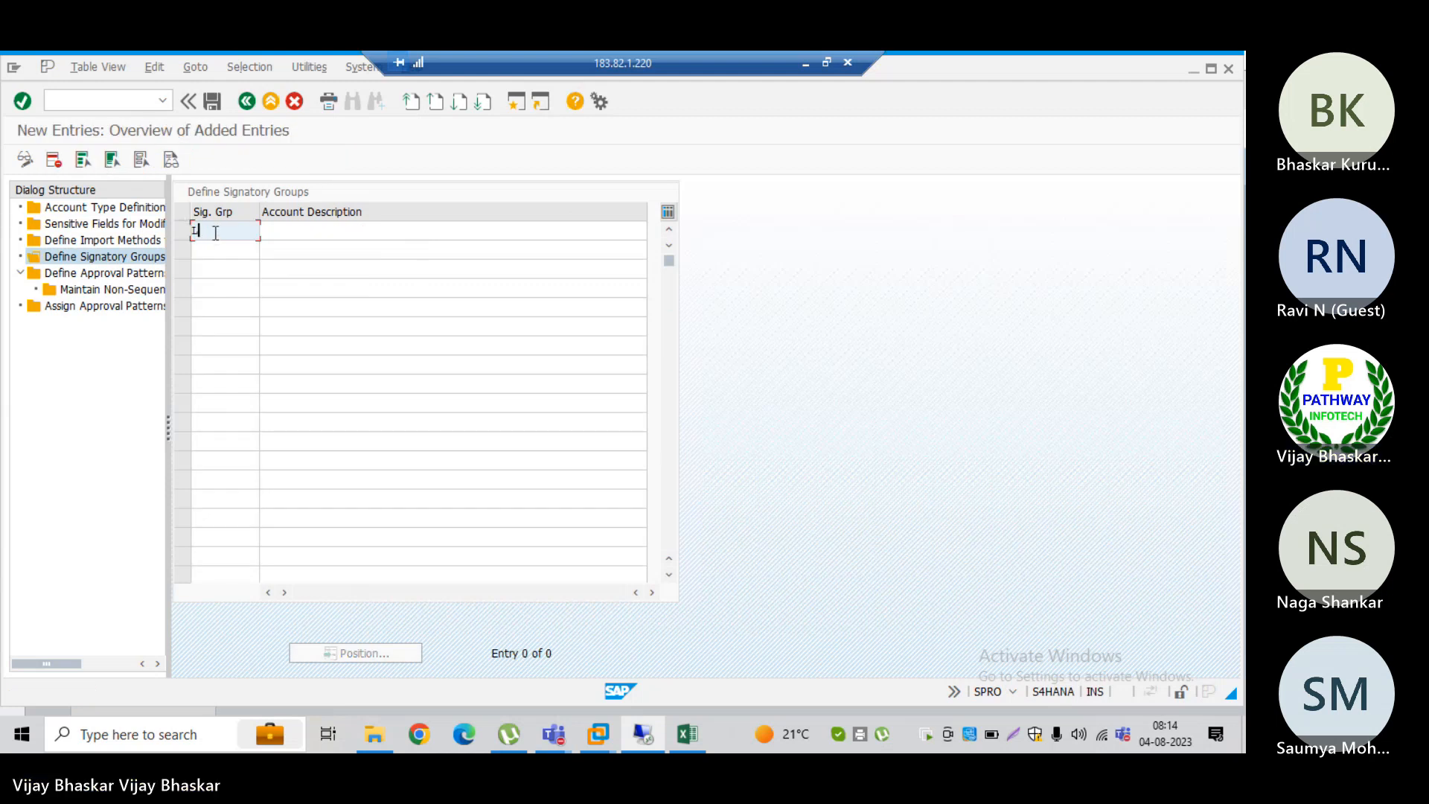
text(LEVEL-)
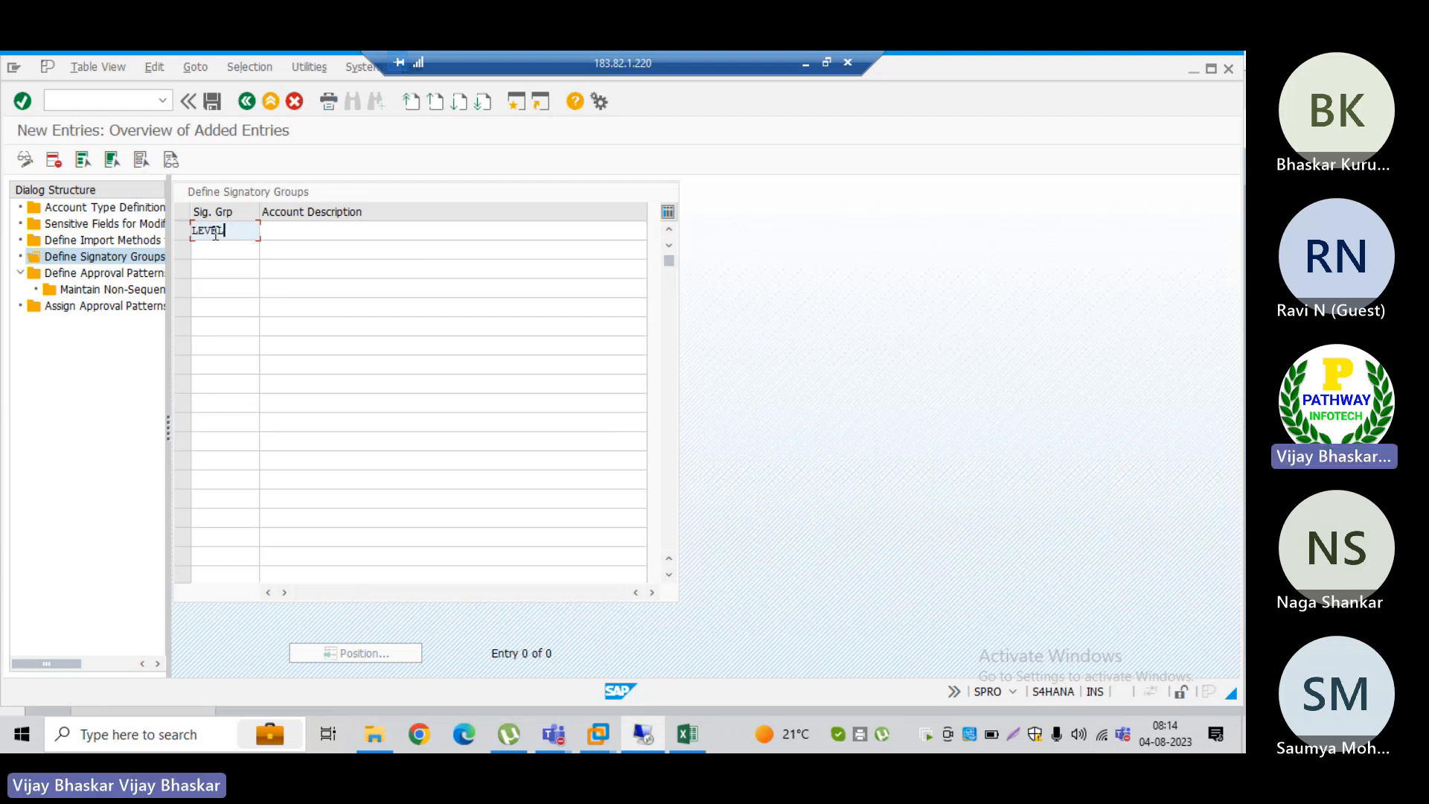
text(01)
key(Tab)
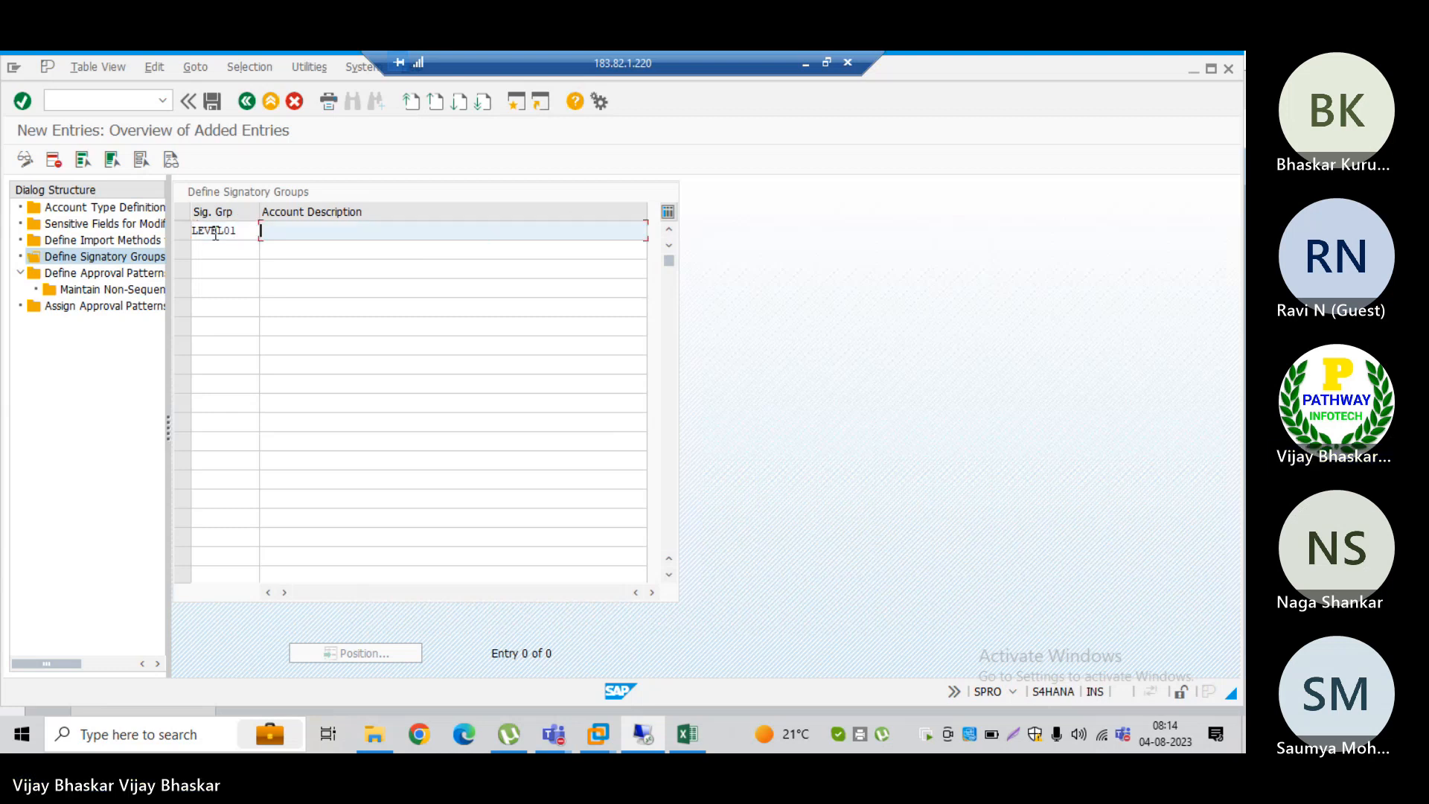
click(257, 226)
key(BackSpace)
key(BackSpace)
key(BackSpace)
key(BackSpace)
key(BackSpace)
key(BackSpace)
key(BackSpace)
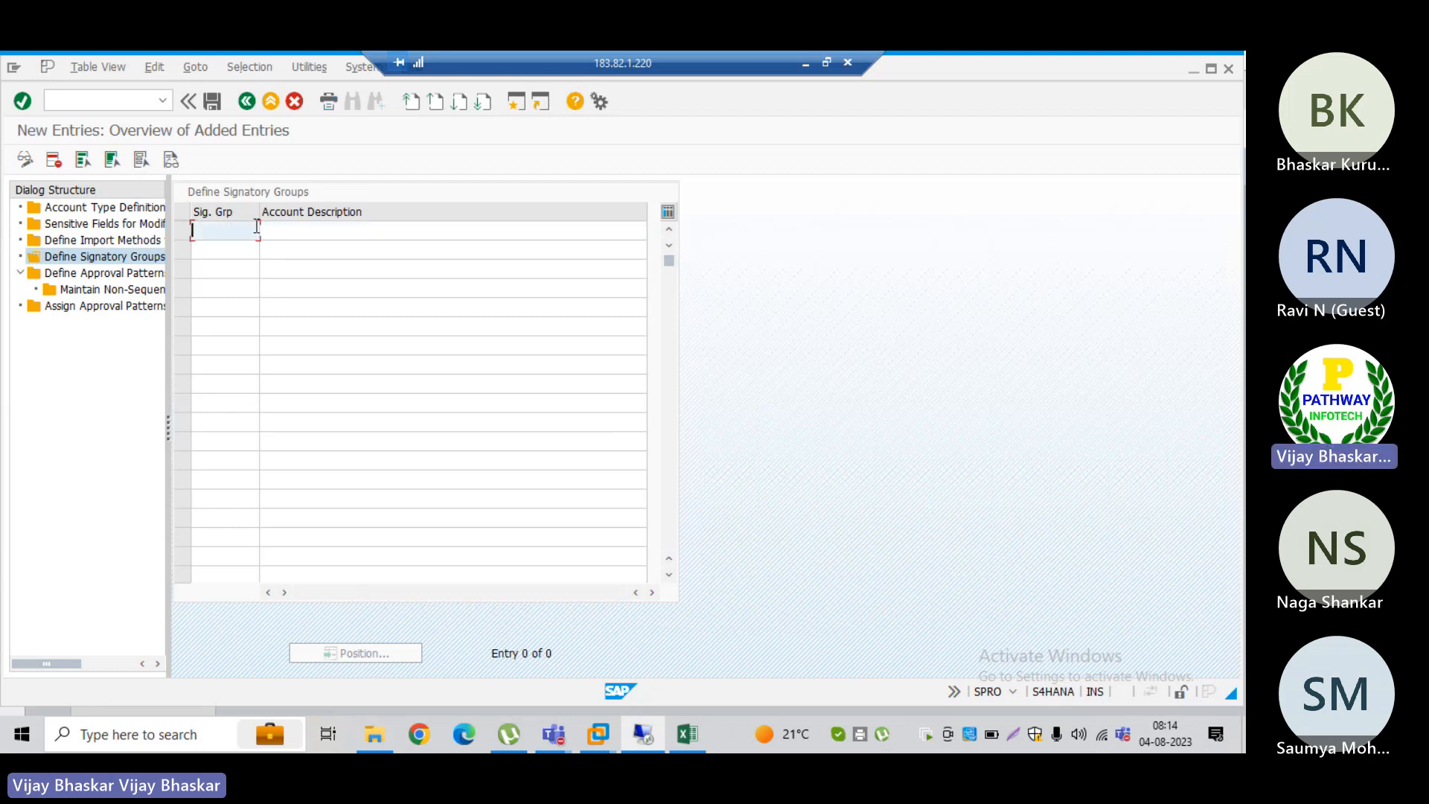
Step: Enter signatory group L001 with the description "Level -01 Approver" in the first new row
text(L)
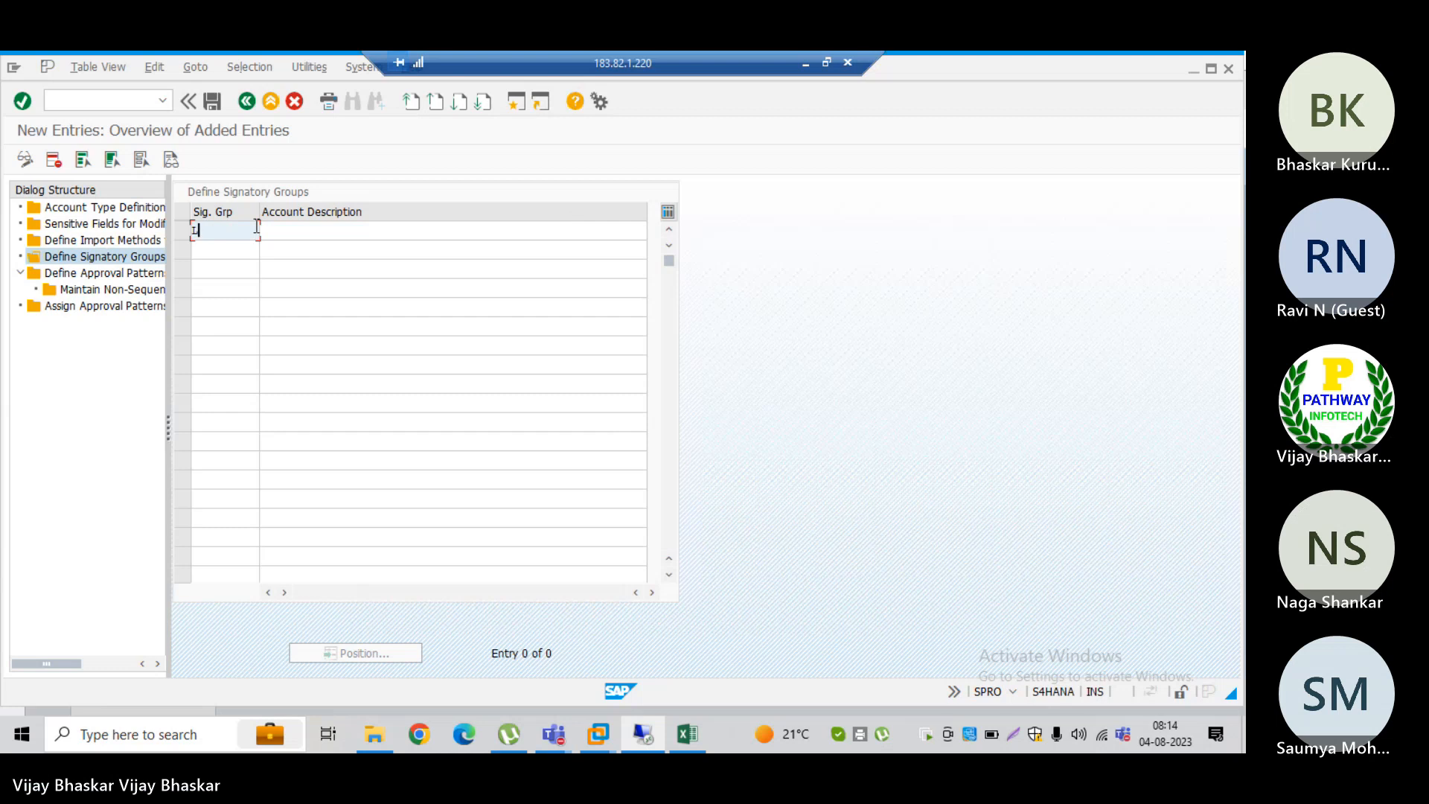
text(001)
key(Tab)
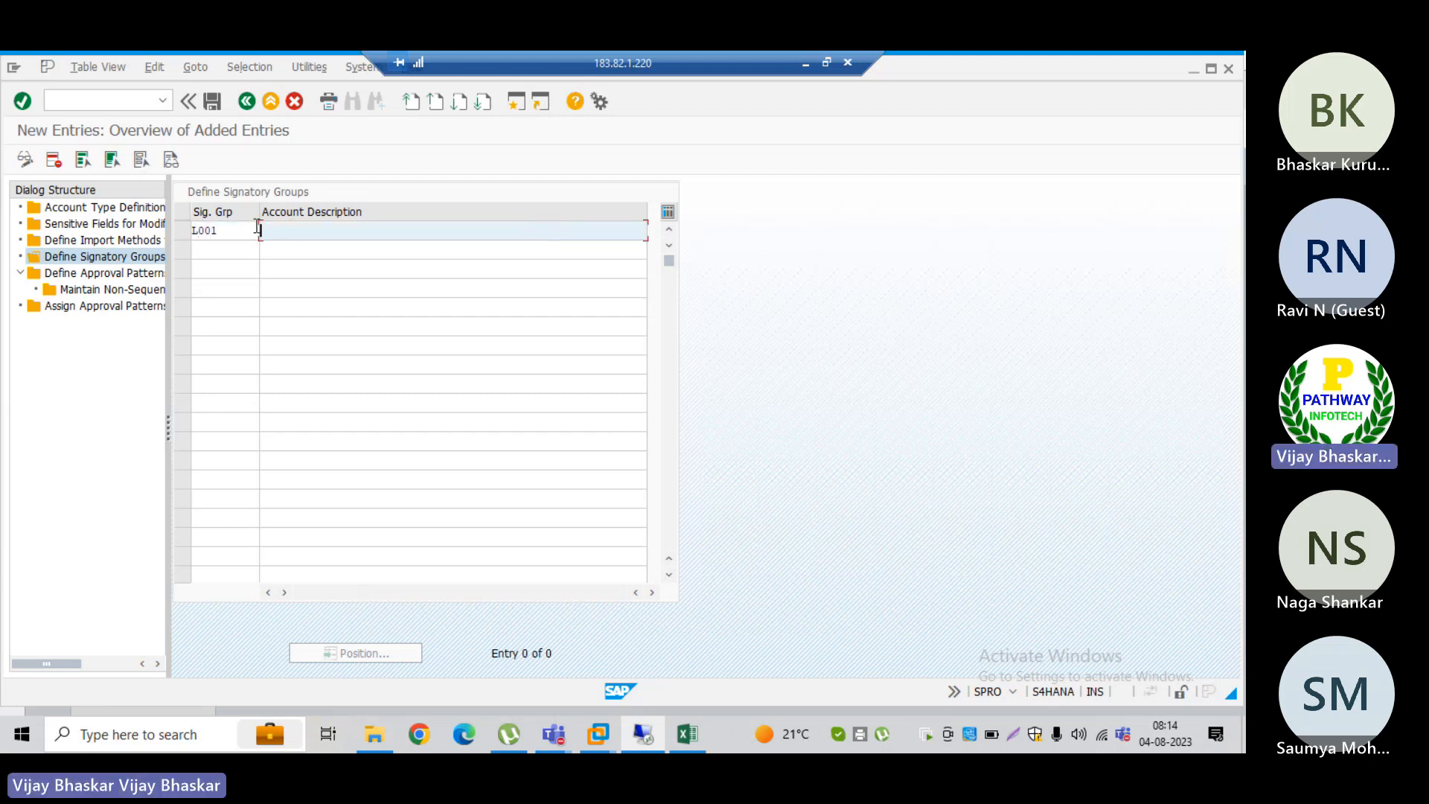
text(Level )
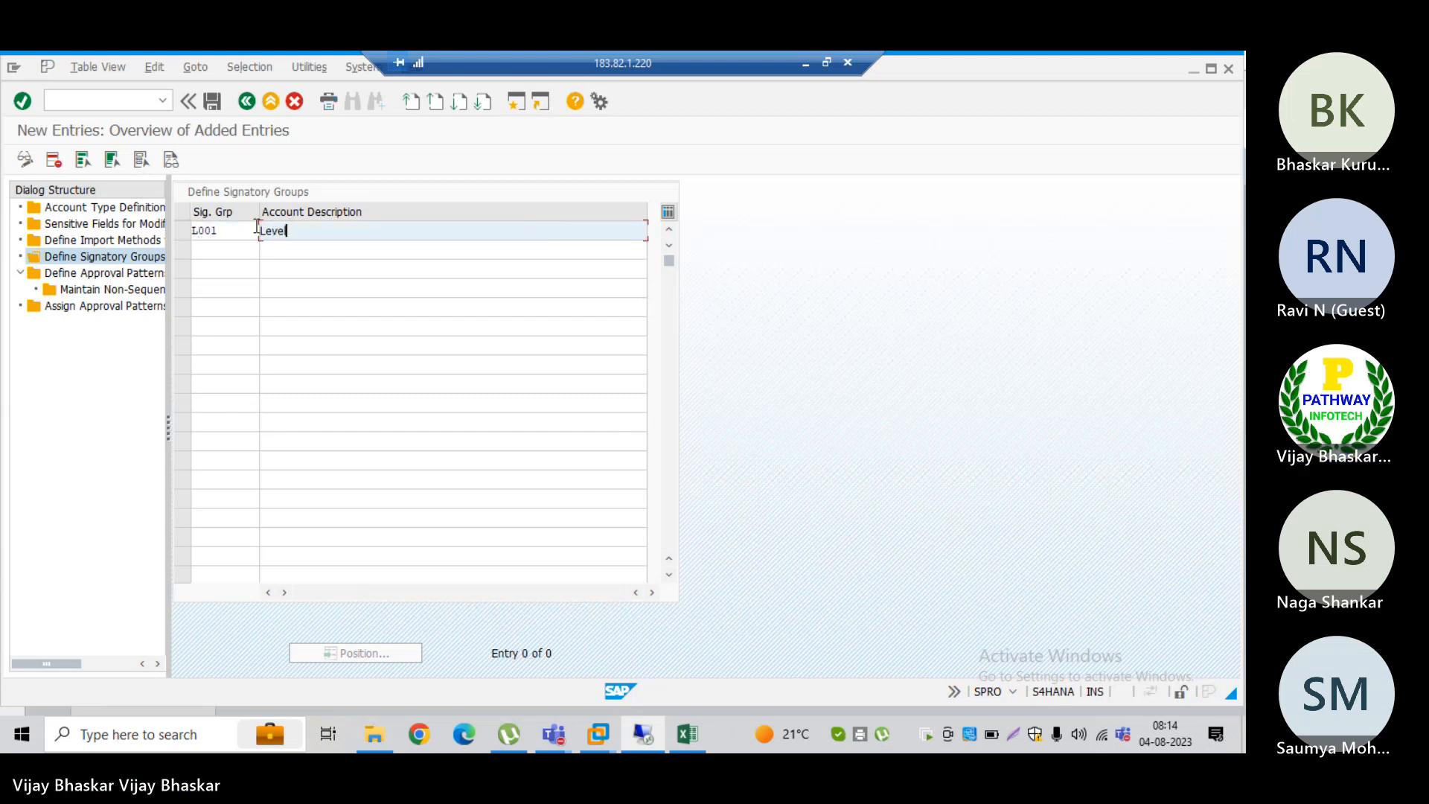
text(-01 Approver)
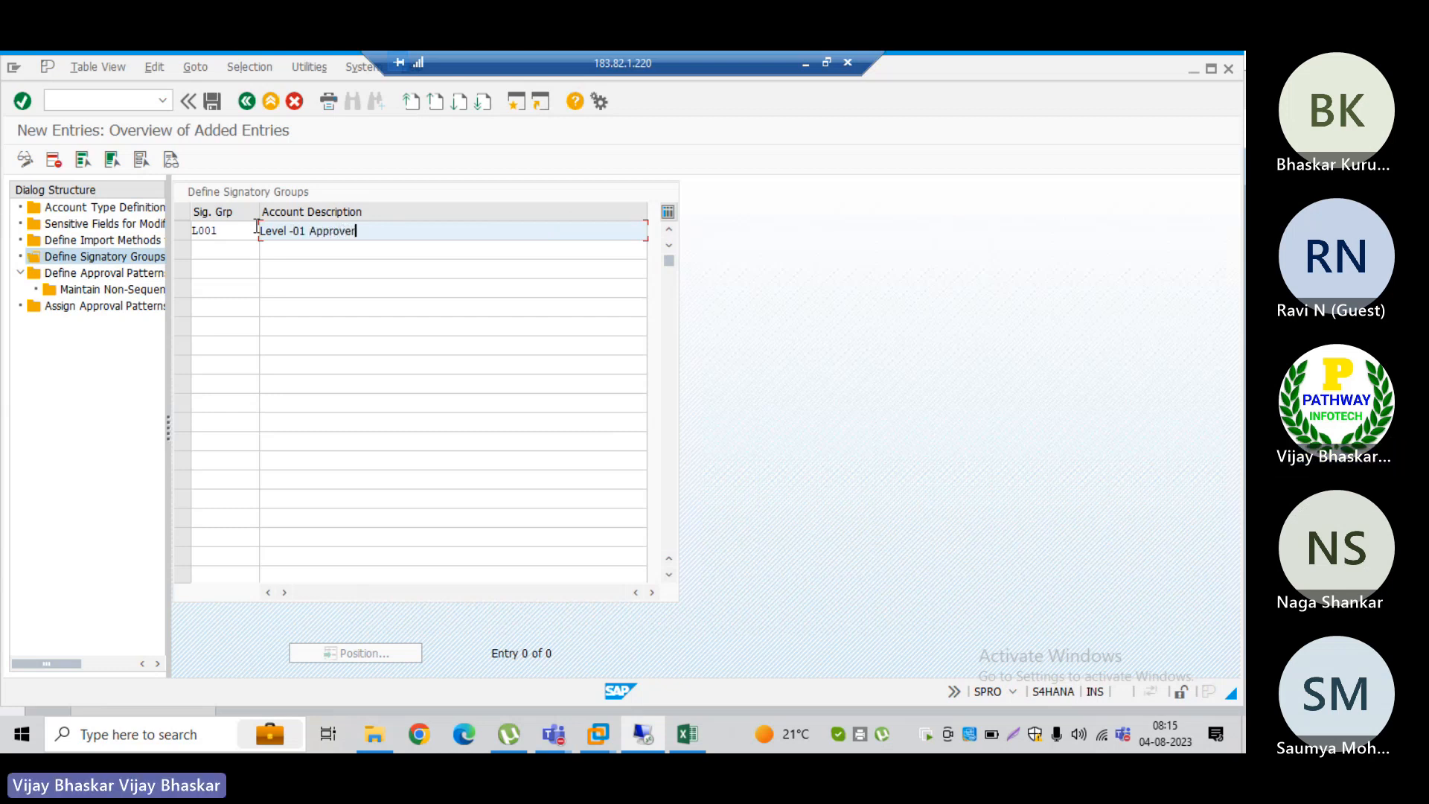
key(Tab)
Step: Enter signatory group L002 with the description "Level -02 Approvrs" in the second row and validate the entries
text(L)
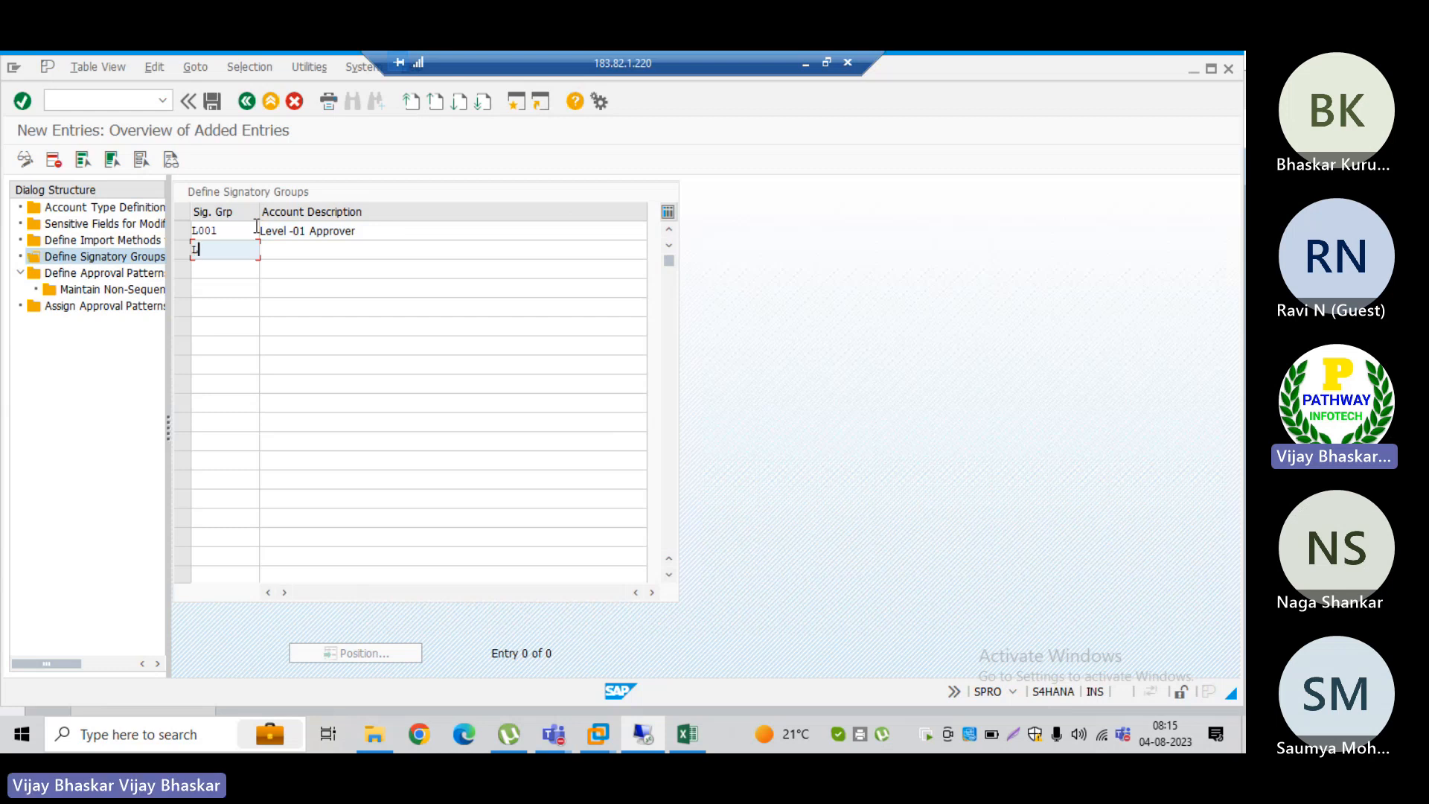
text(002)
key(Tab)
text(L)
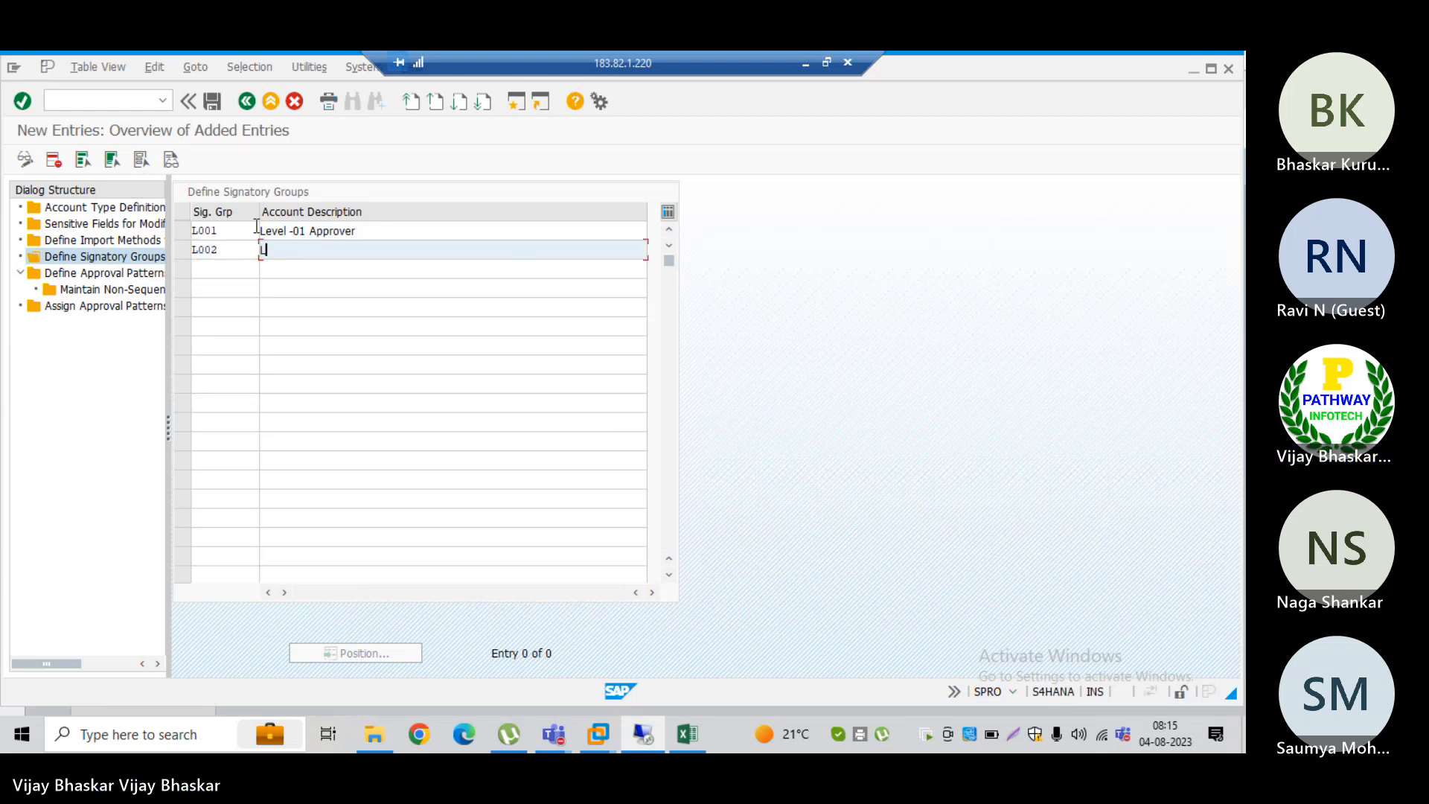
text(evel -02 Approv)
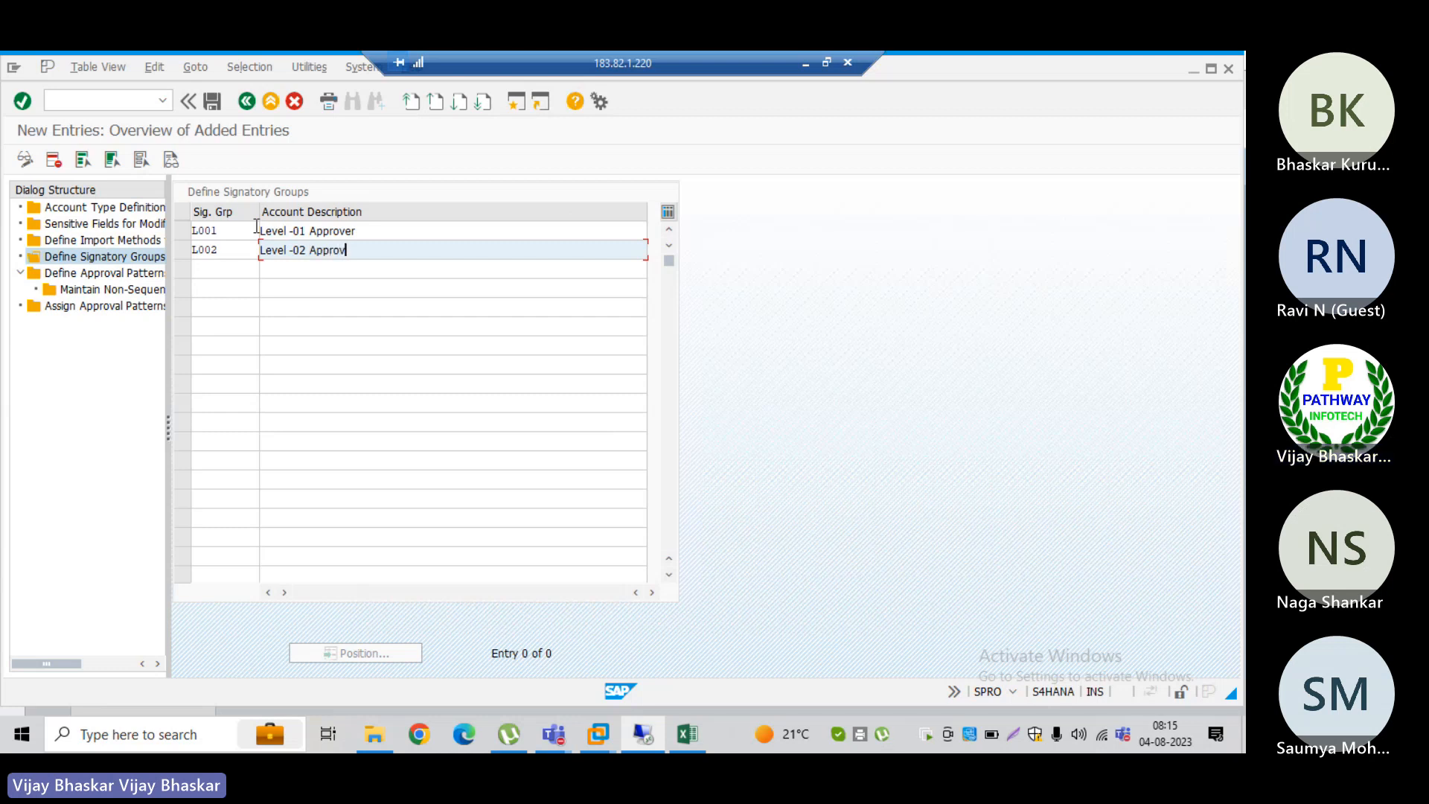
text(rs)
key(Return)
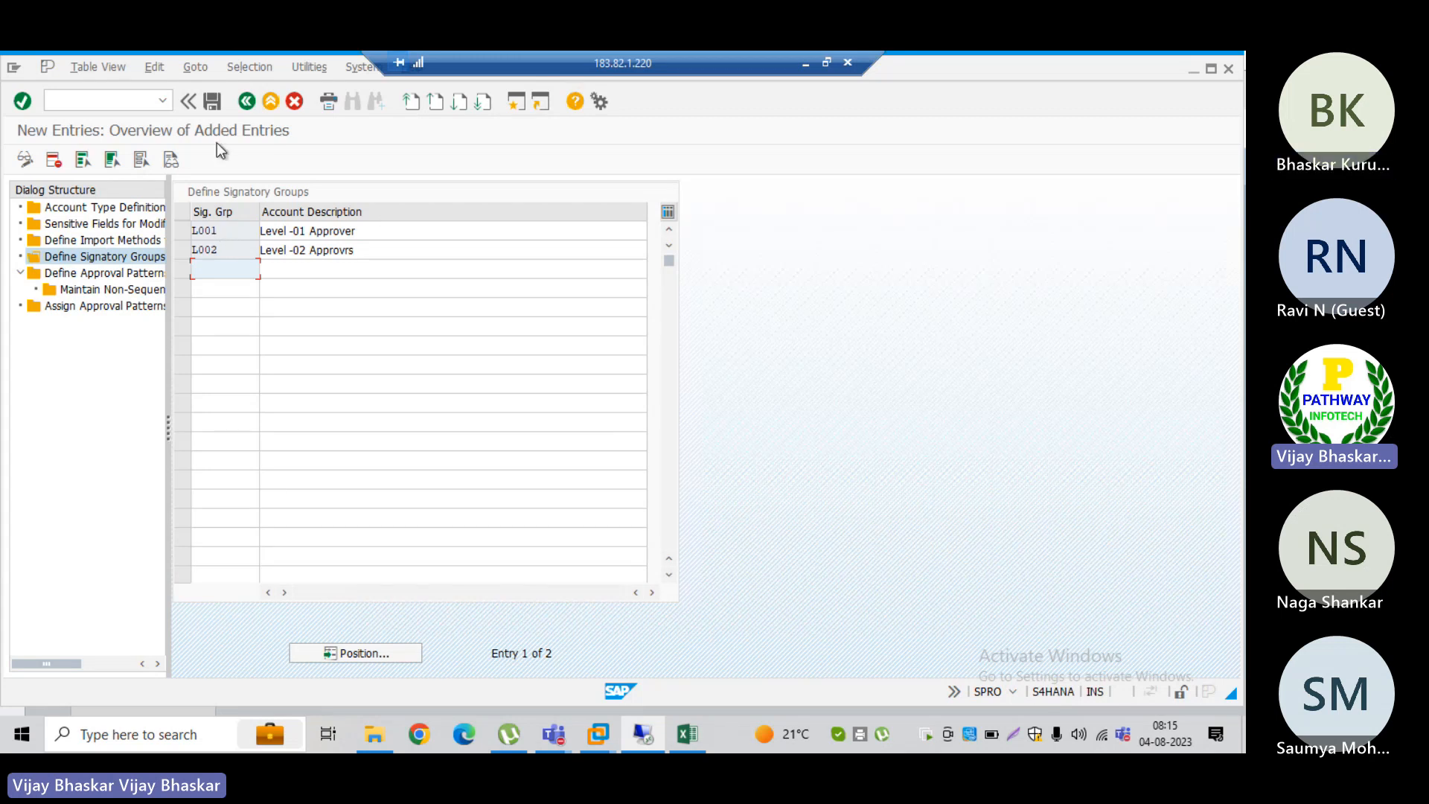
Step: Save the new signatory groups to customizing request S4HK902814, FSCM Part 02
click(213, 103)
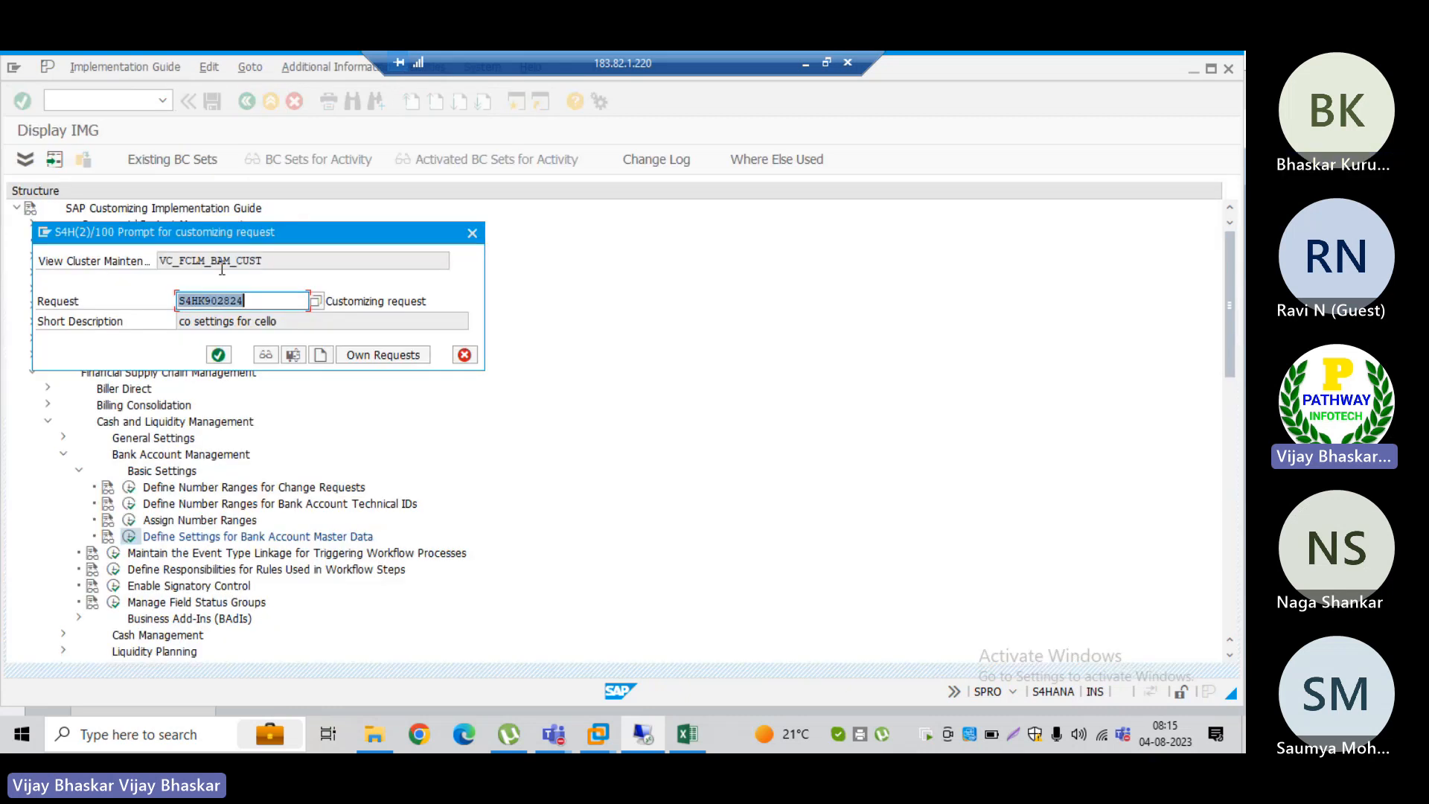
click(315, 302)
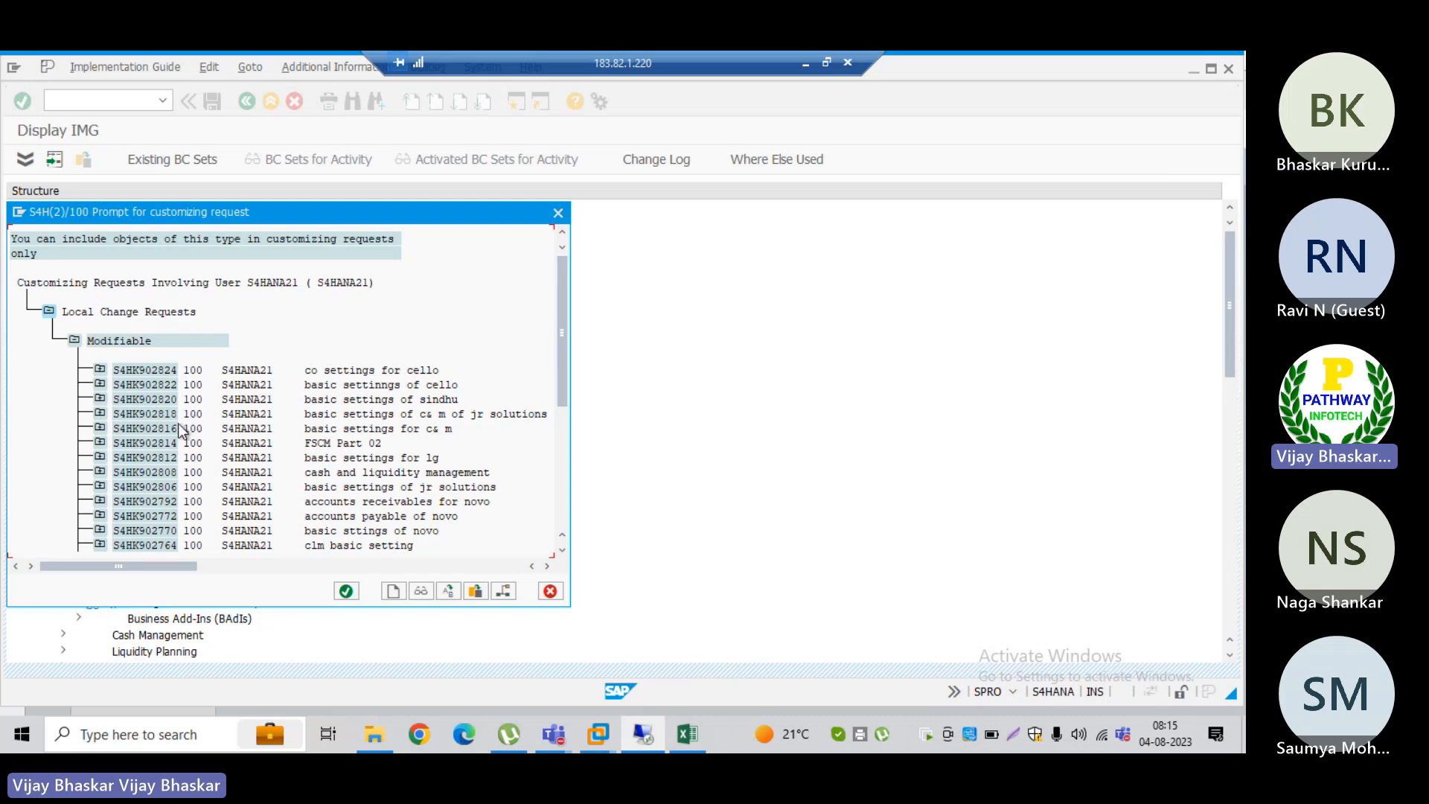
double_click(153, 442)
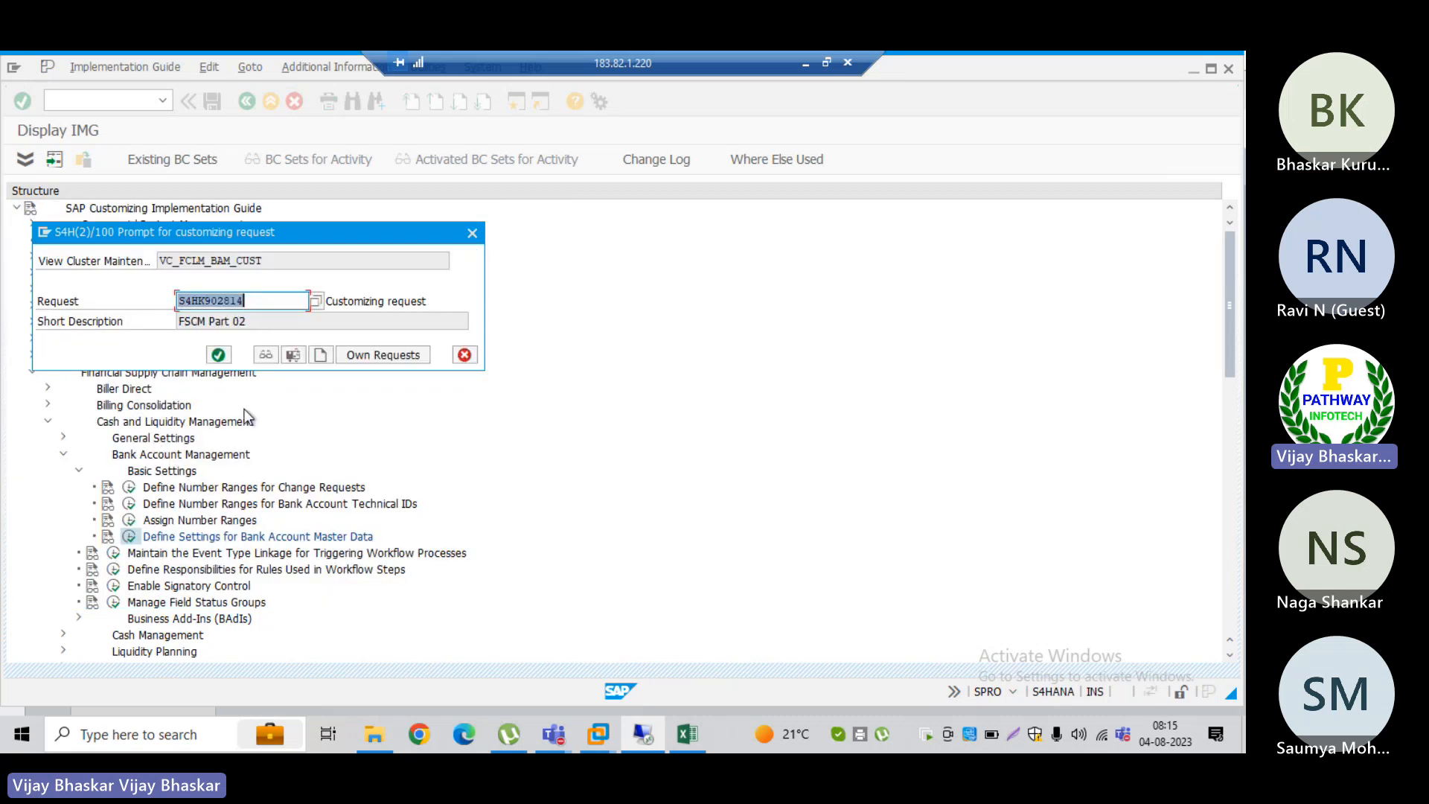
click(218, 355)
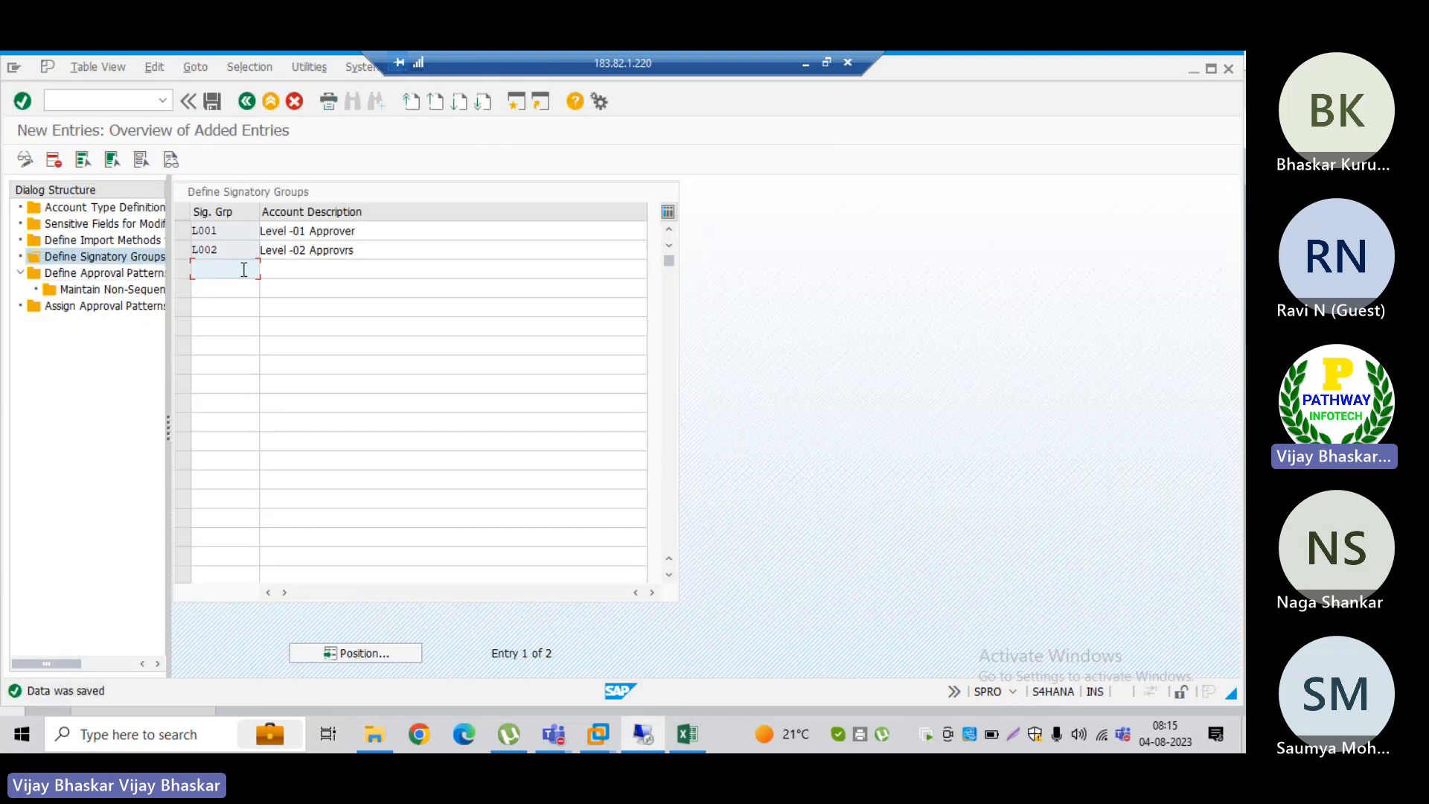
Step: Add a new entry in Define Approval Patterns with pattern L001, approval sequence 1 First Step and signatory group L001
double_click(107, 274)
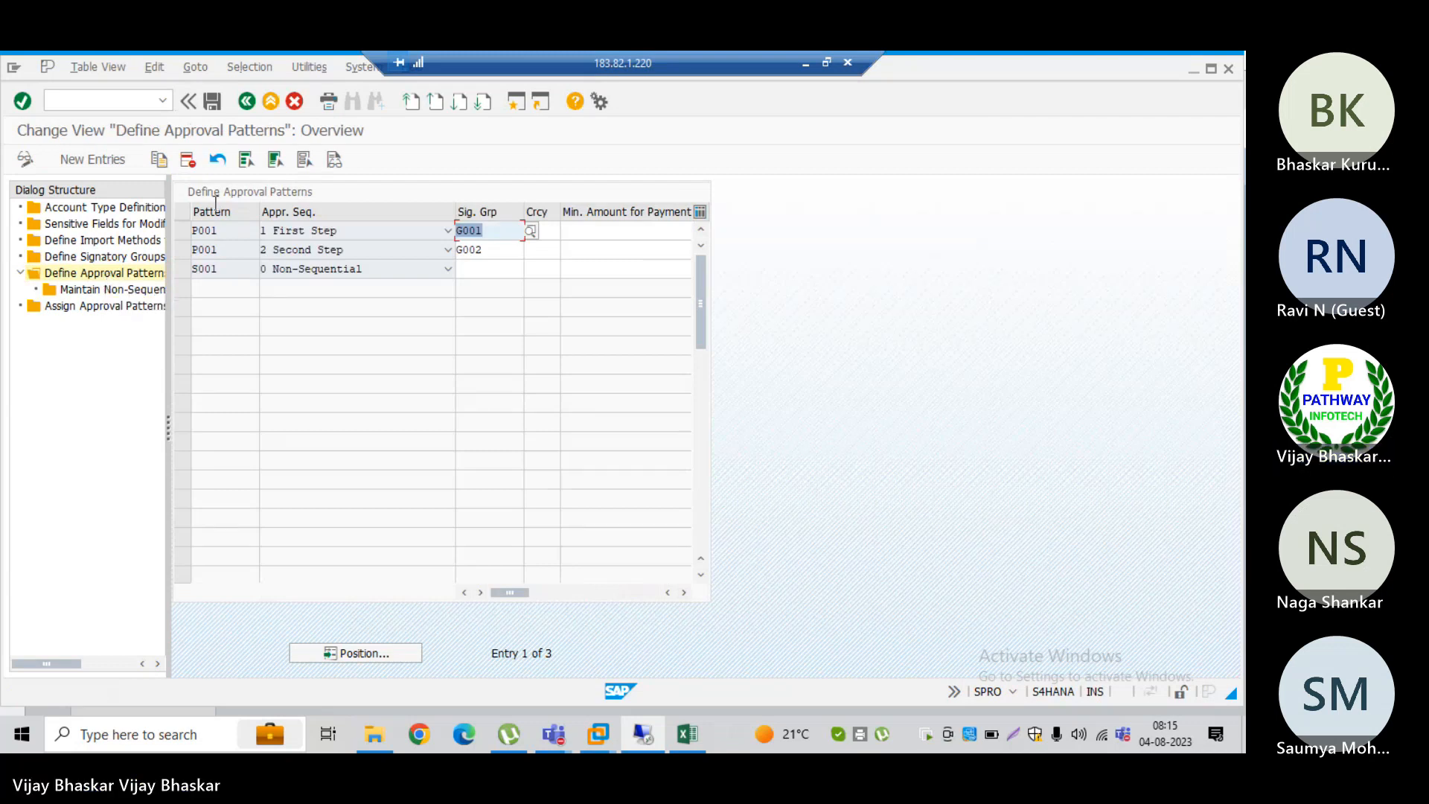
click(101, 154)
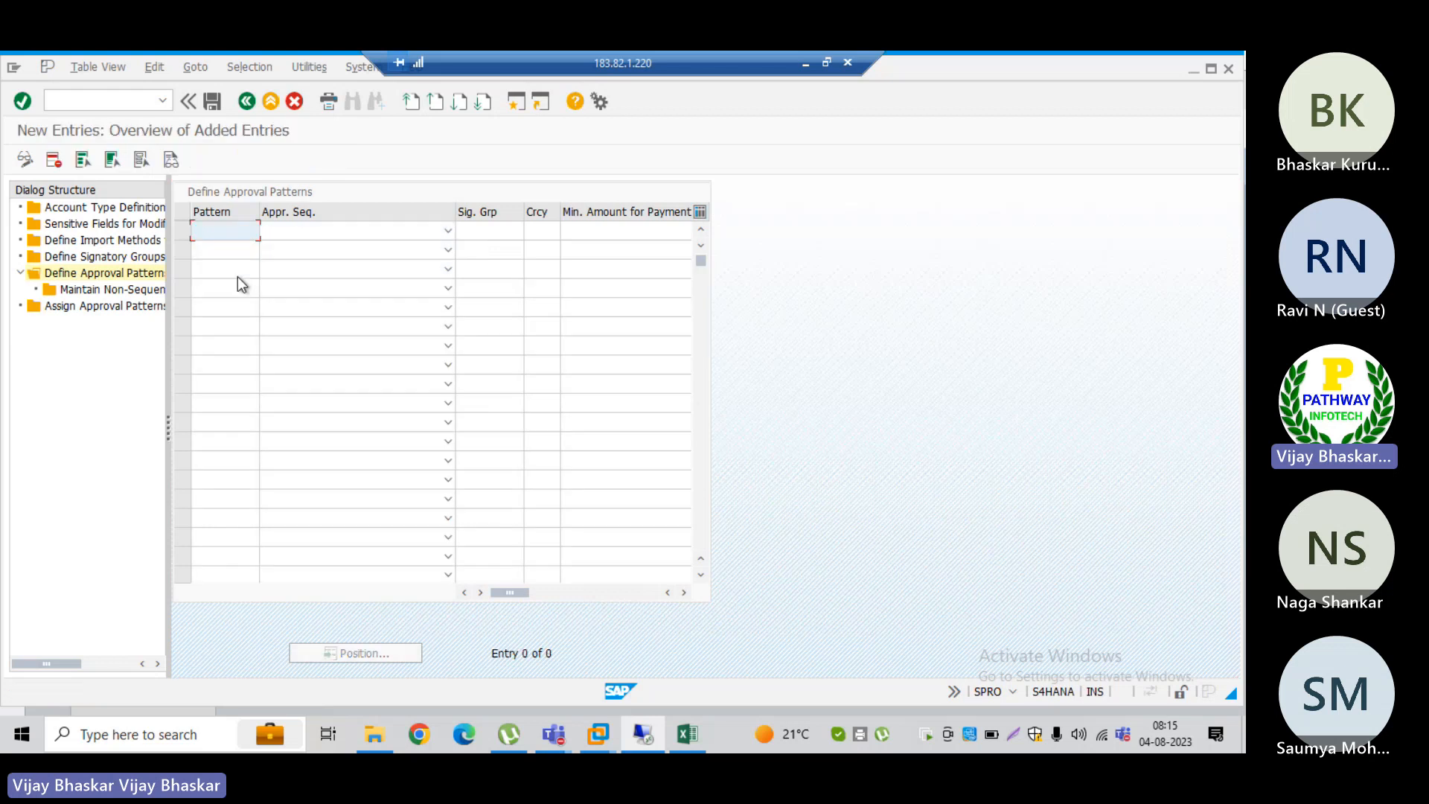
text(L001)
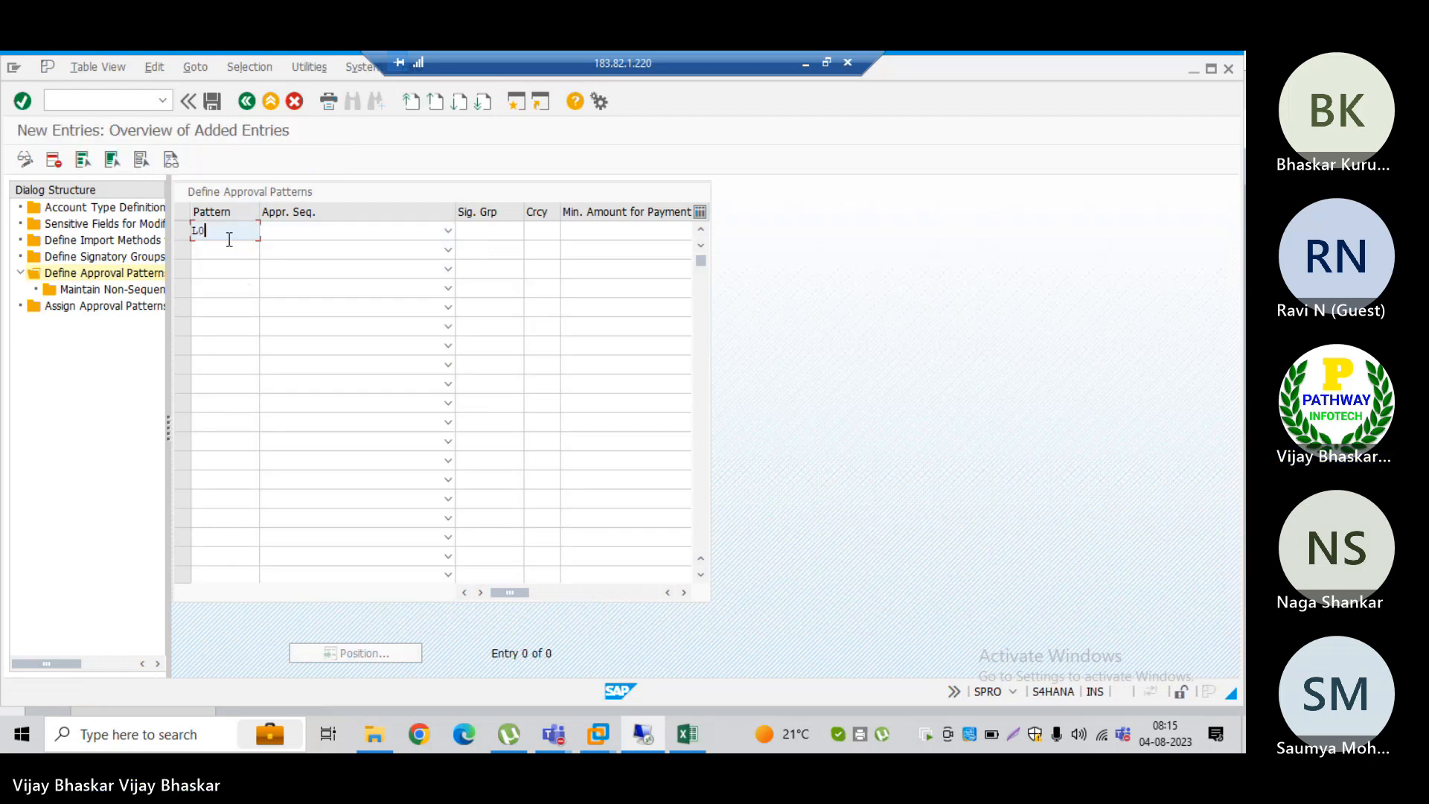
key(Tab)
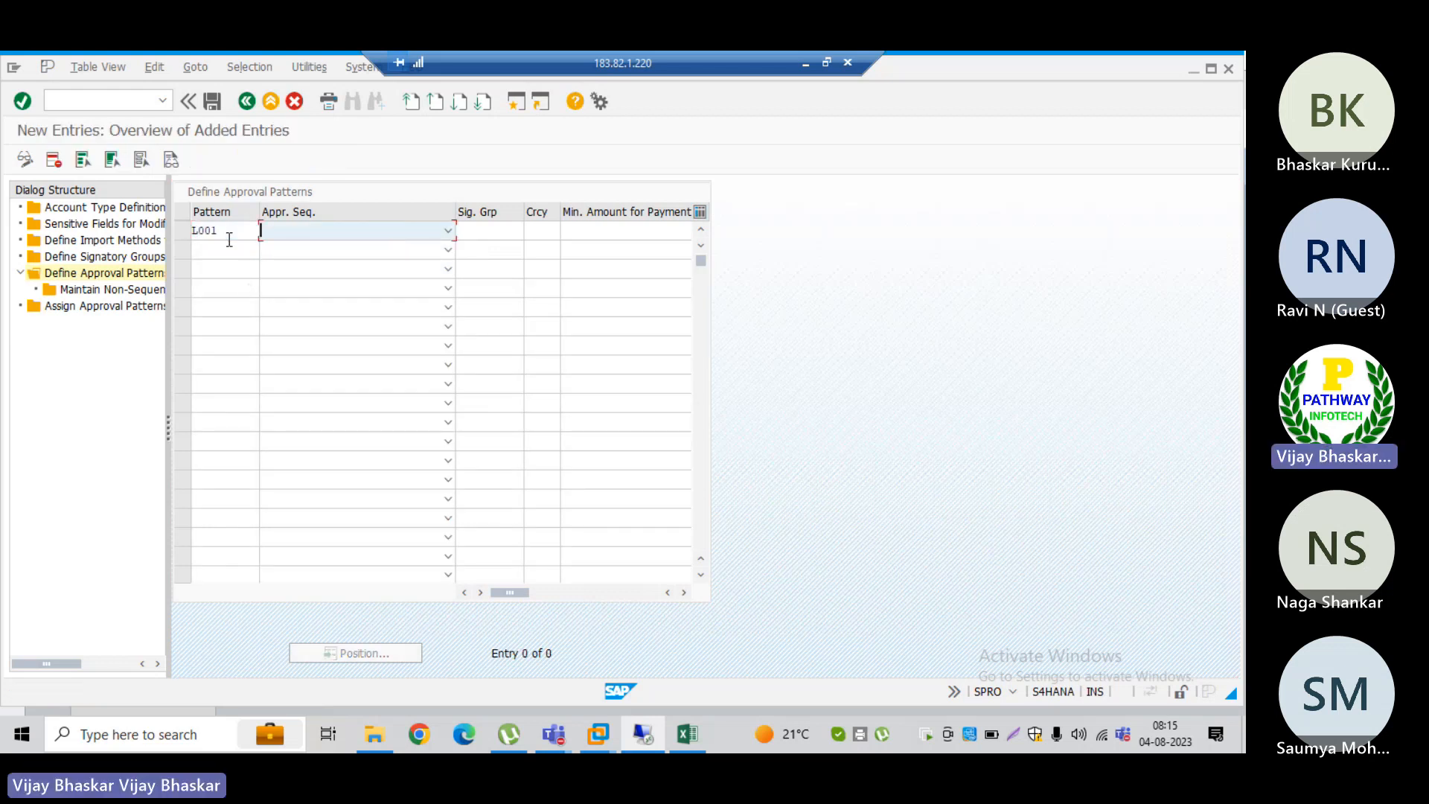
click(448, 232)
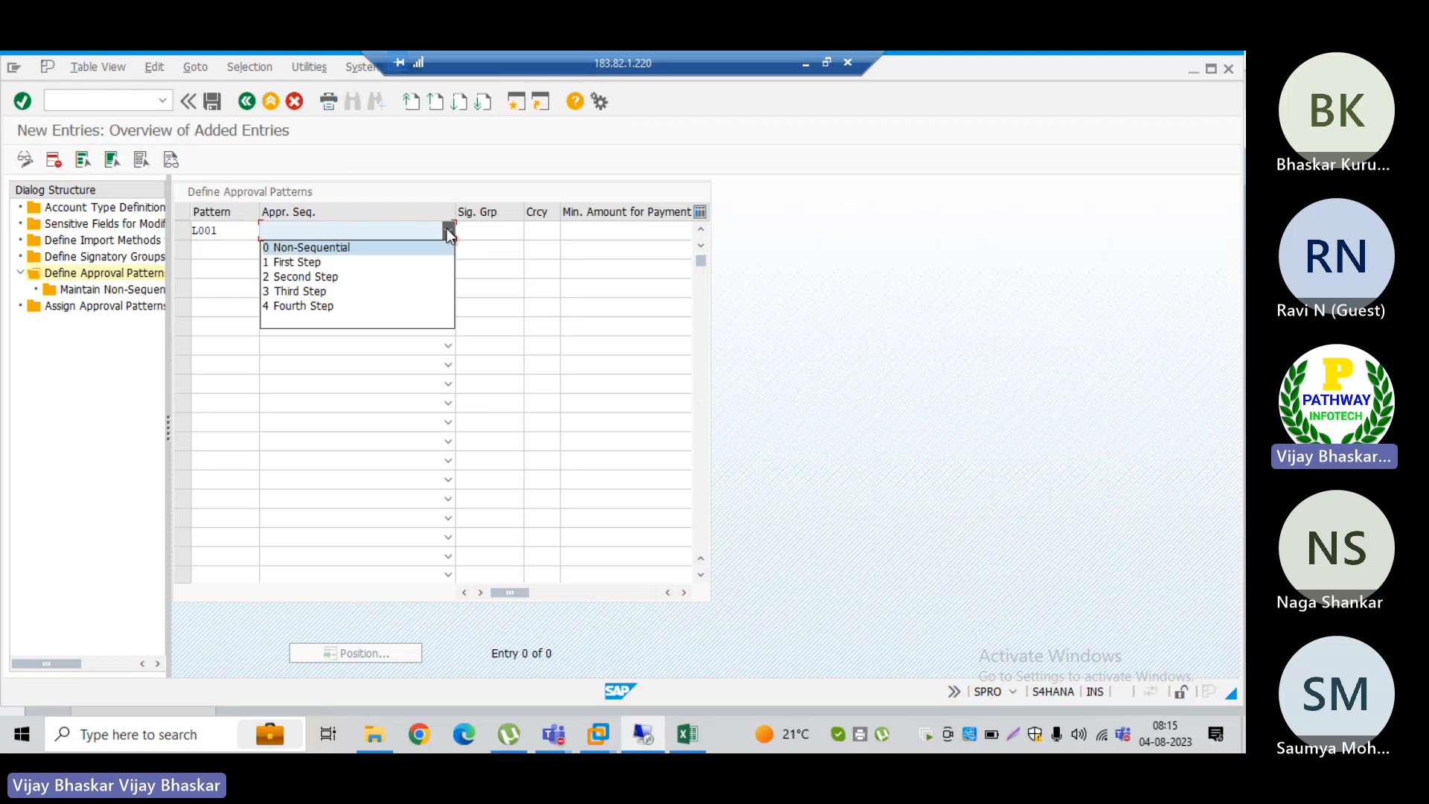
click(317, 262)
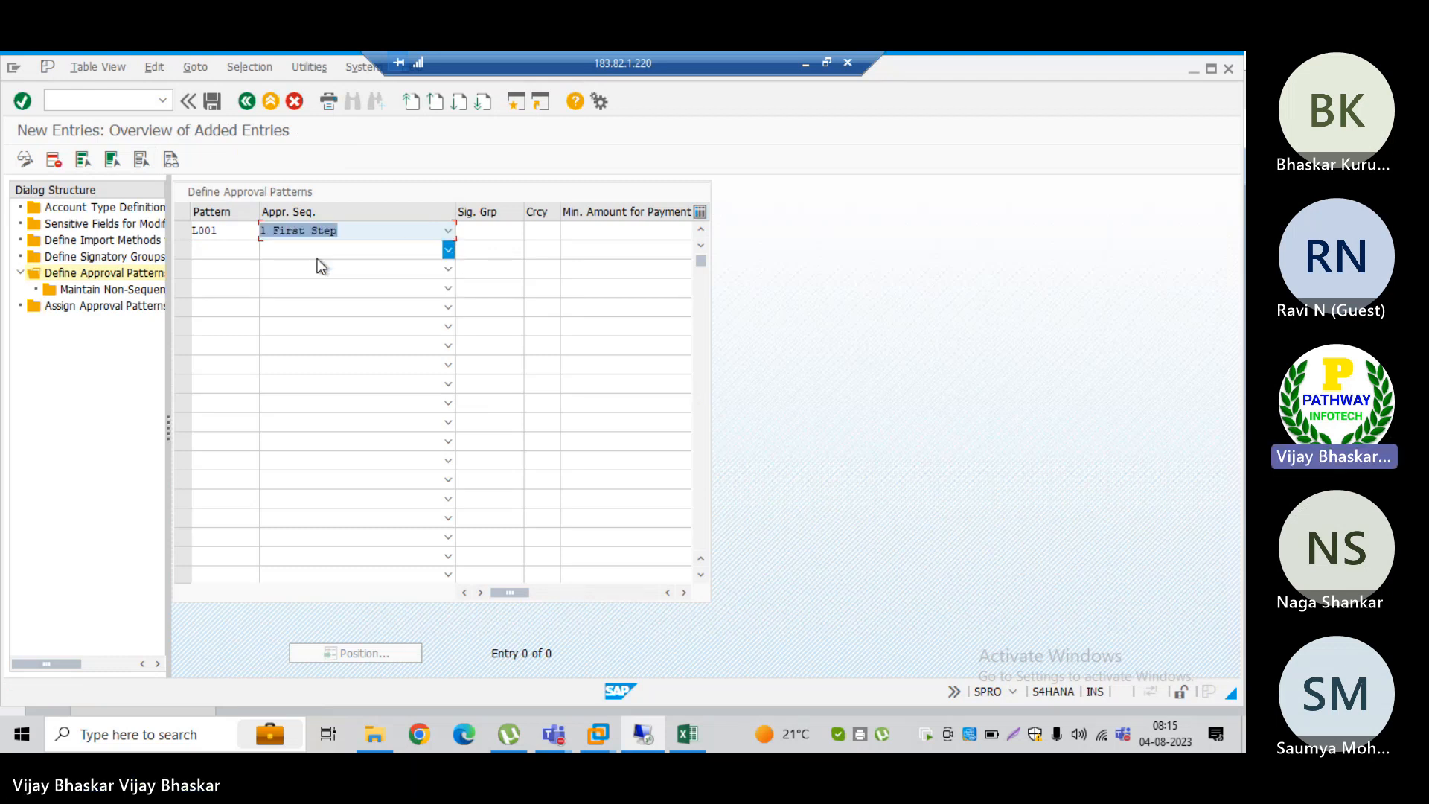
click(449, 234)
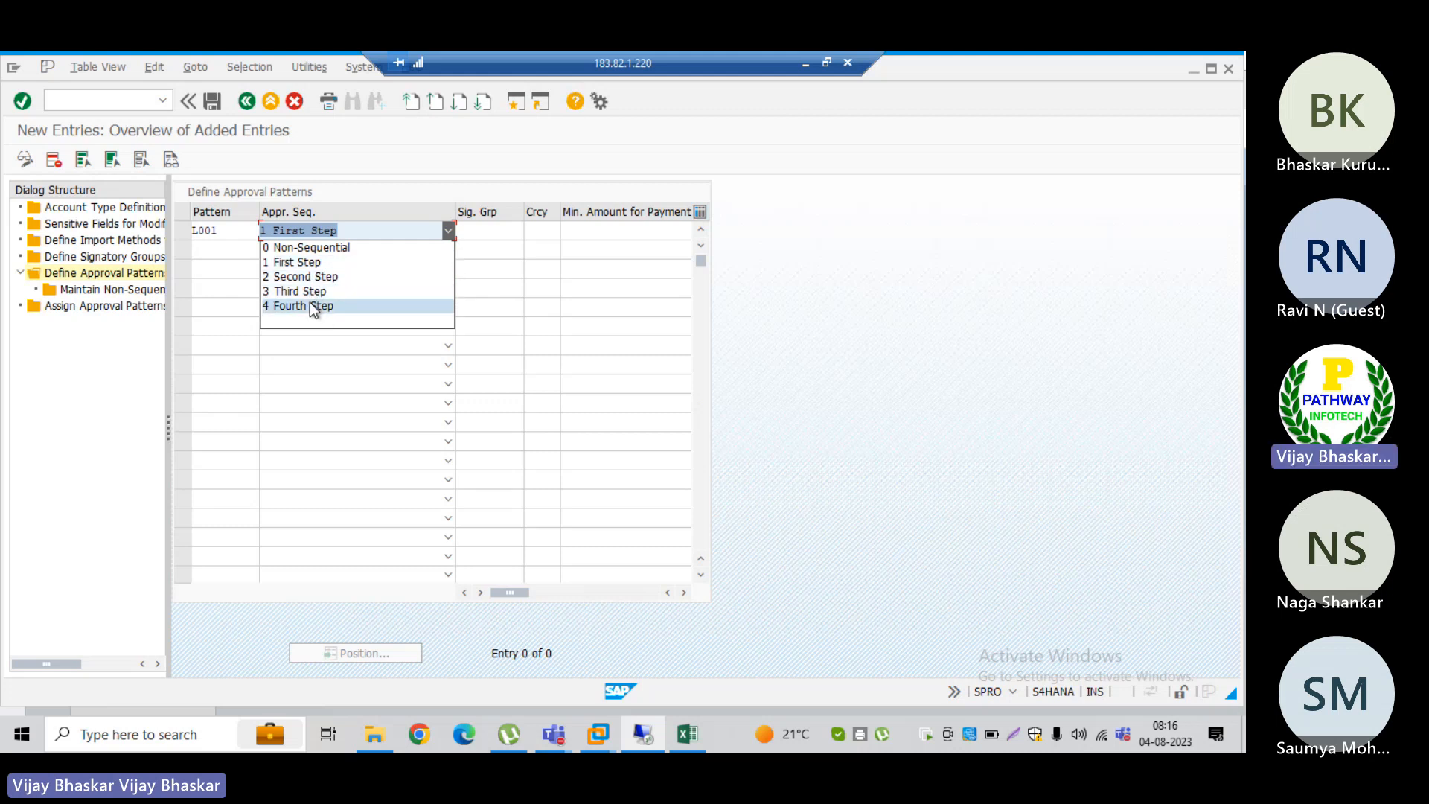
click(296, 263)
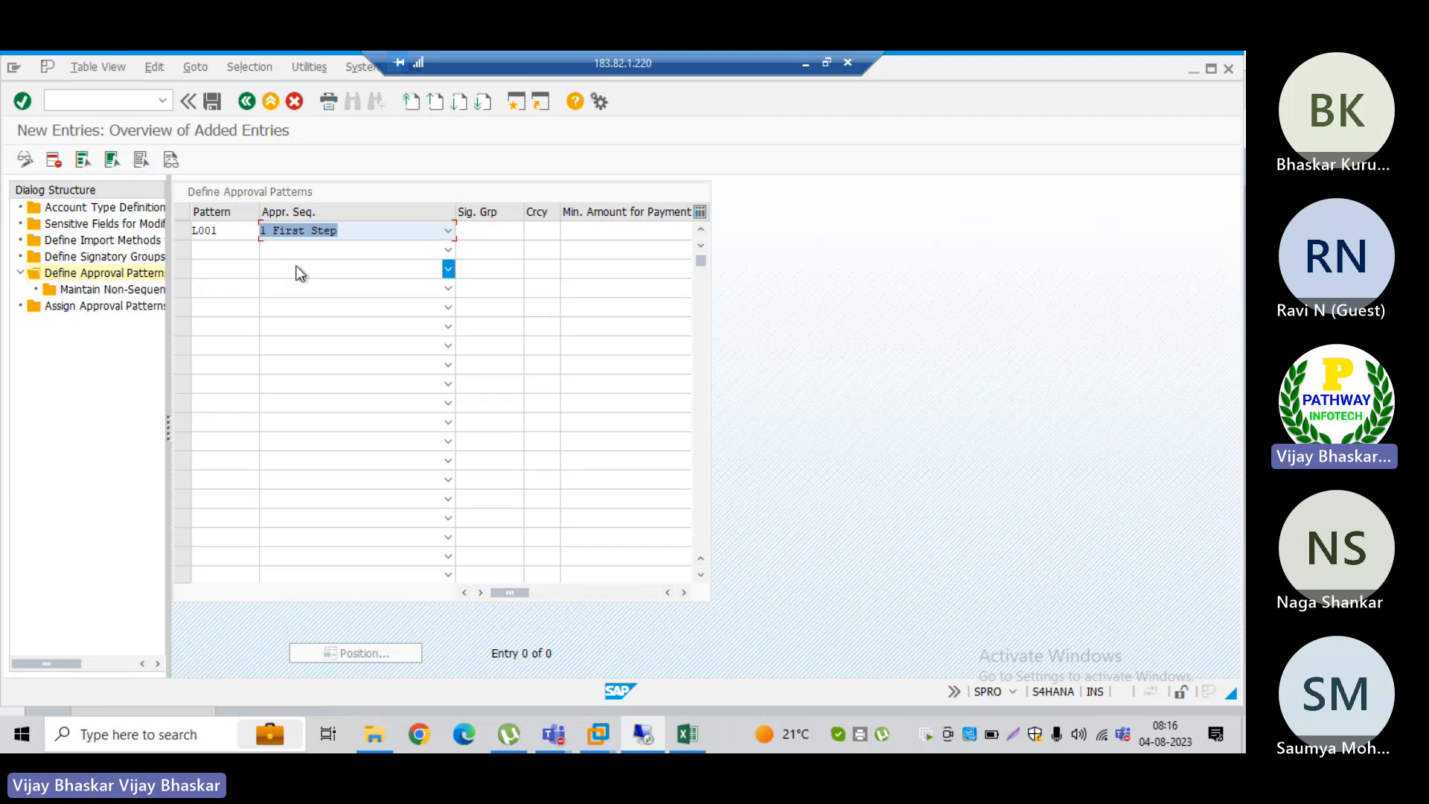
click(476, 231)
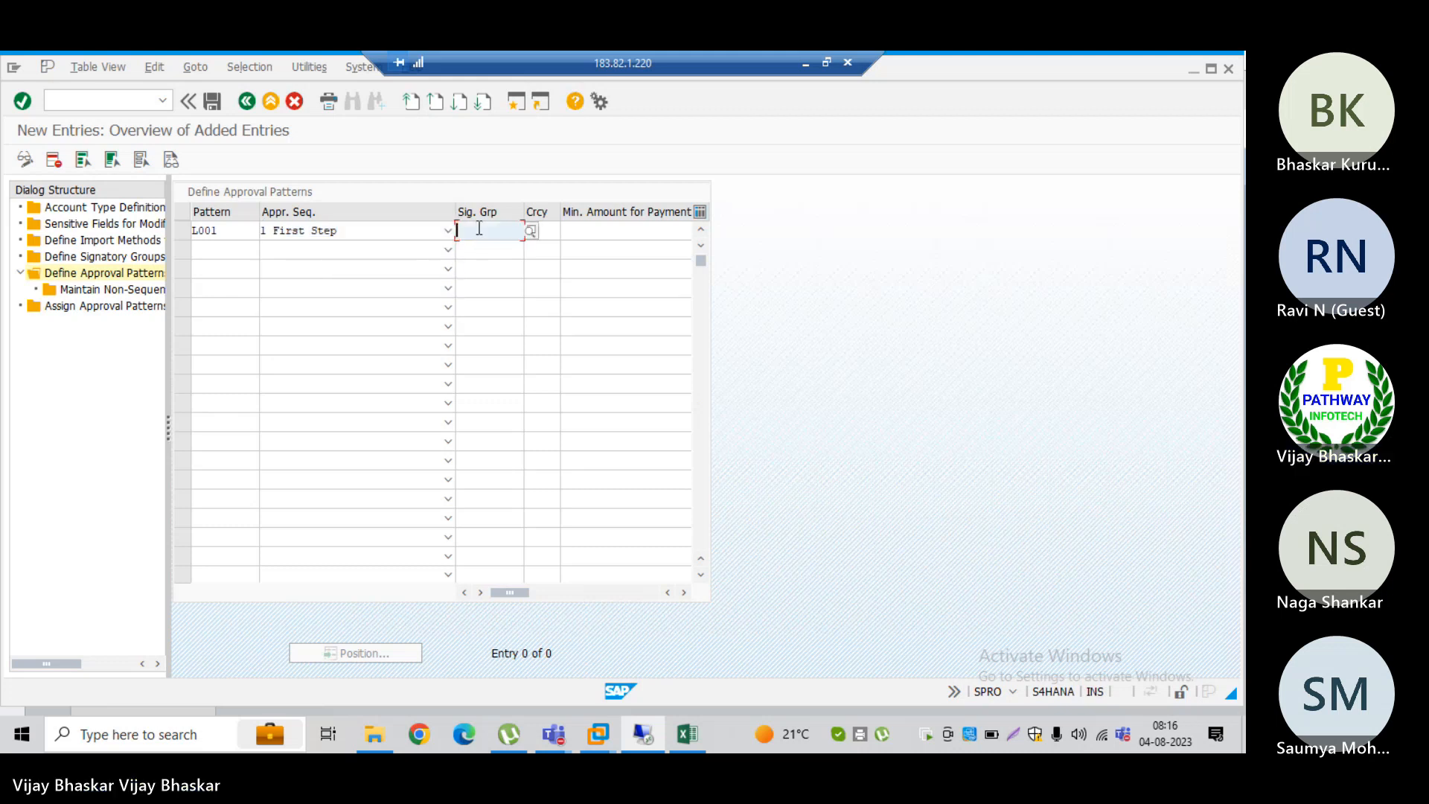
click(531, 231)
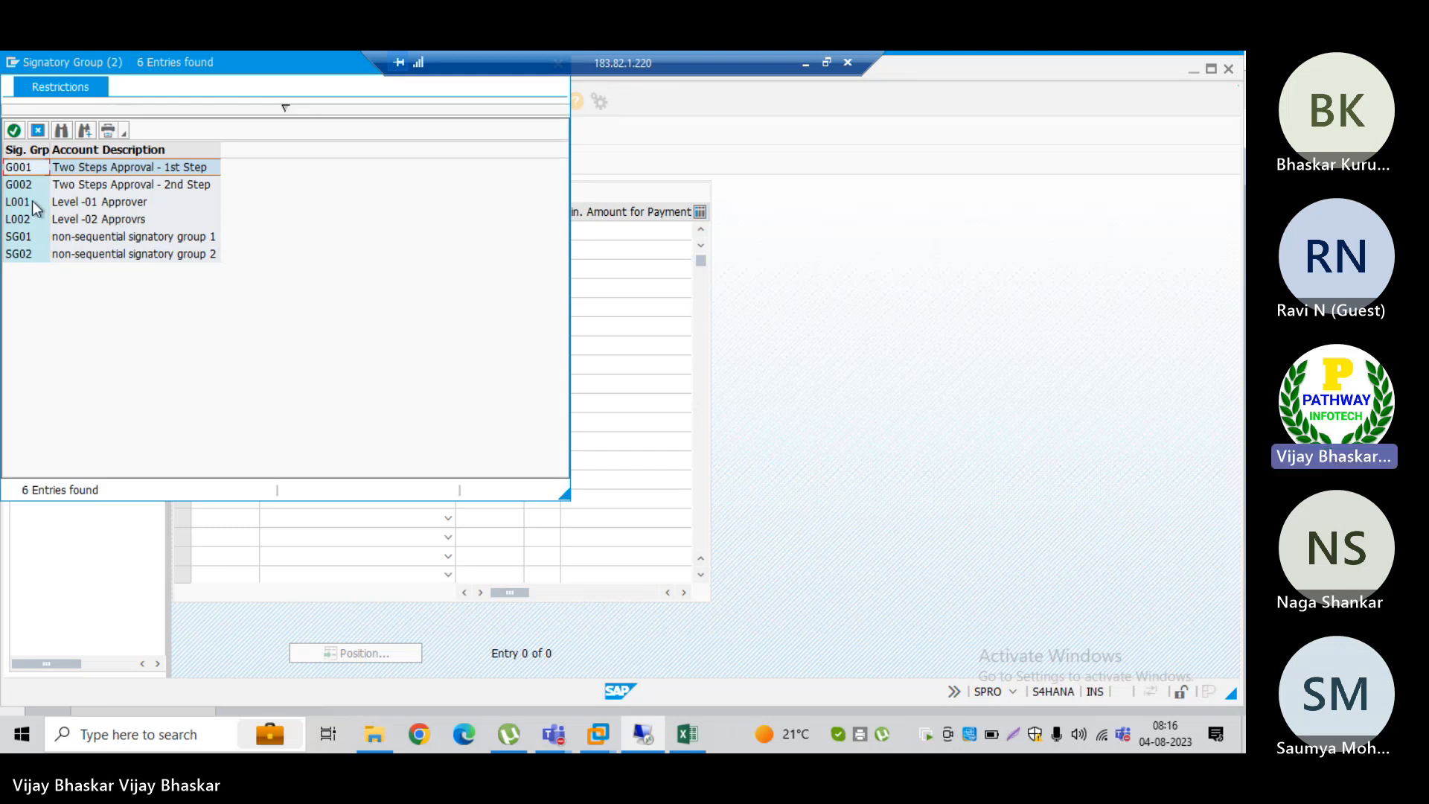
double_click(34, 209)
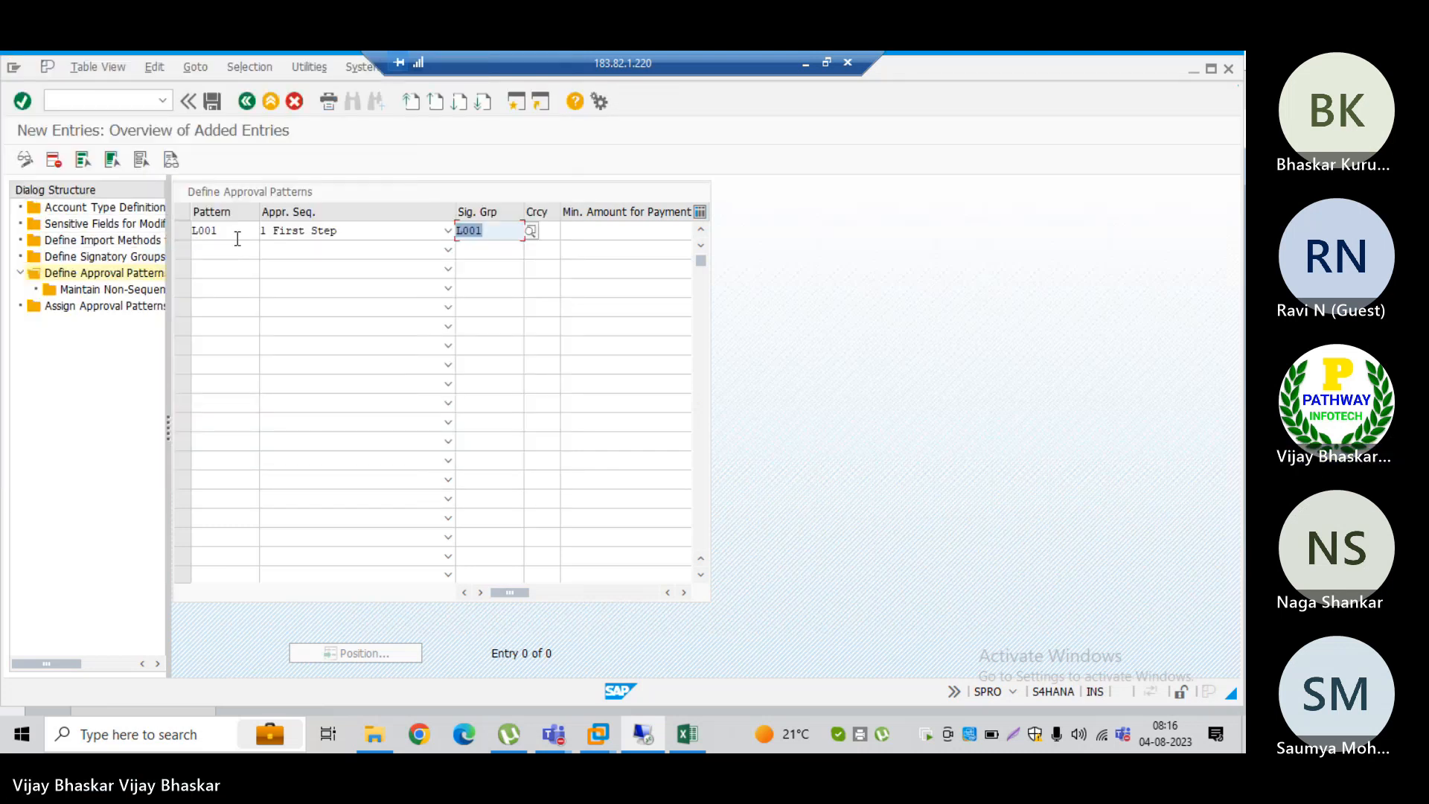
Step: Enter a second approval pattern row with pattern L002, approval sequence 2 Second Step and signatory group L002, and validate the entries
click(218, 249)
text(L002)
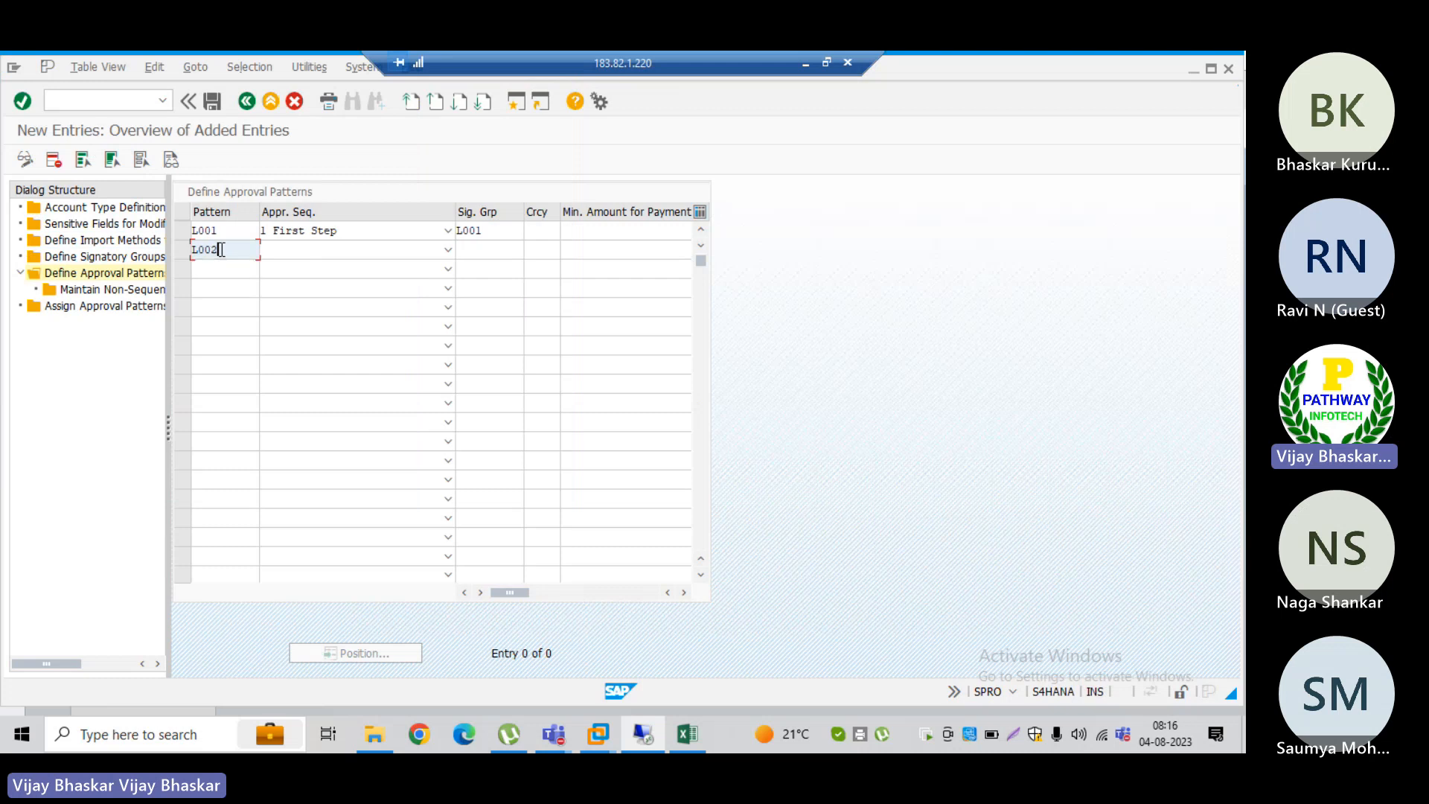
key(Tab)
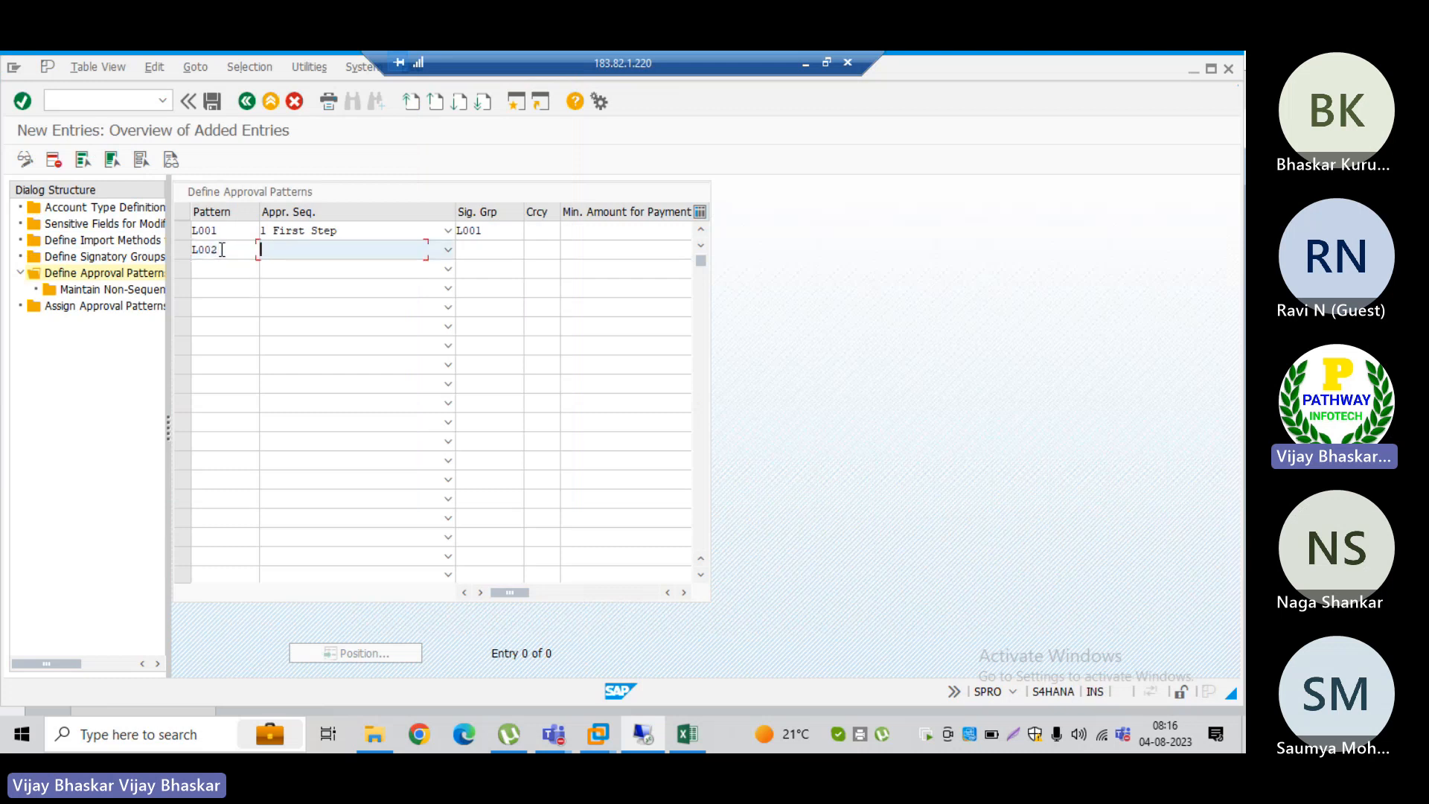
click(448, 251)
click(324, 294)
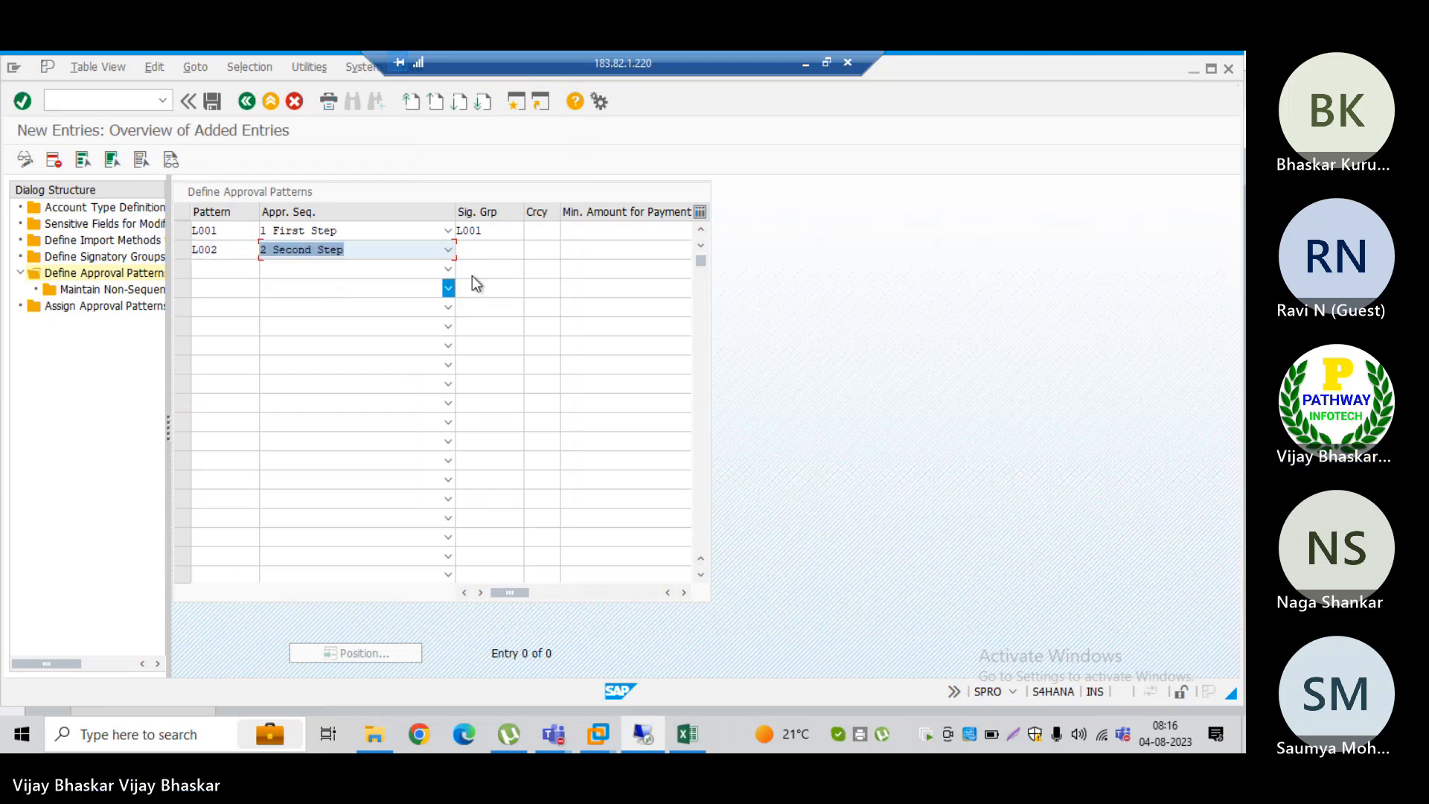
click(476, 246)
text(P)
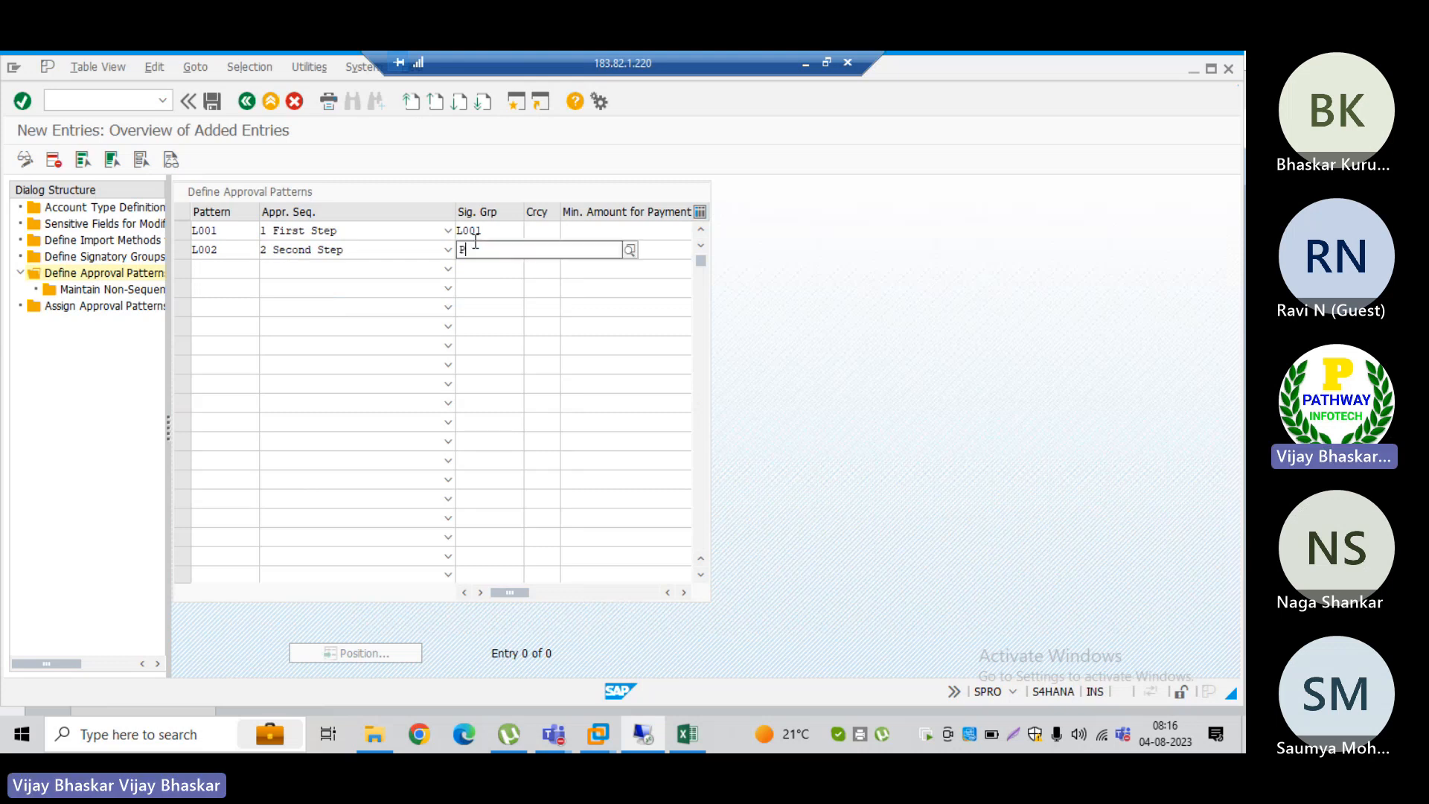
text(002)
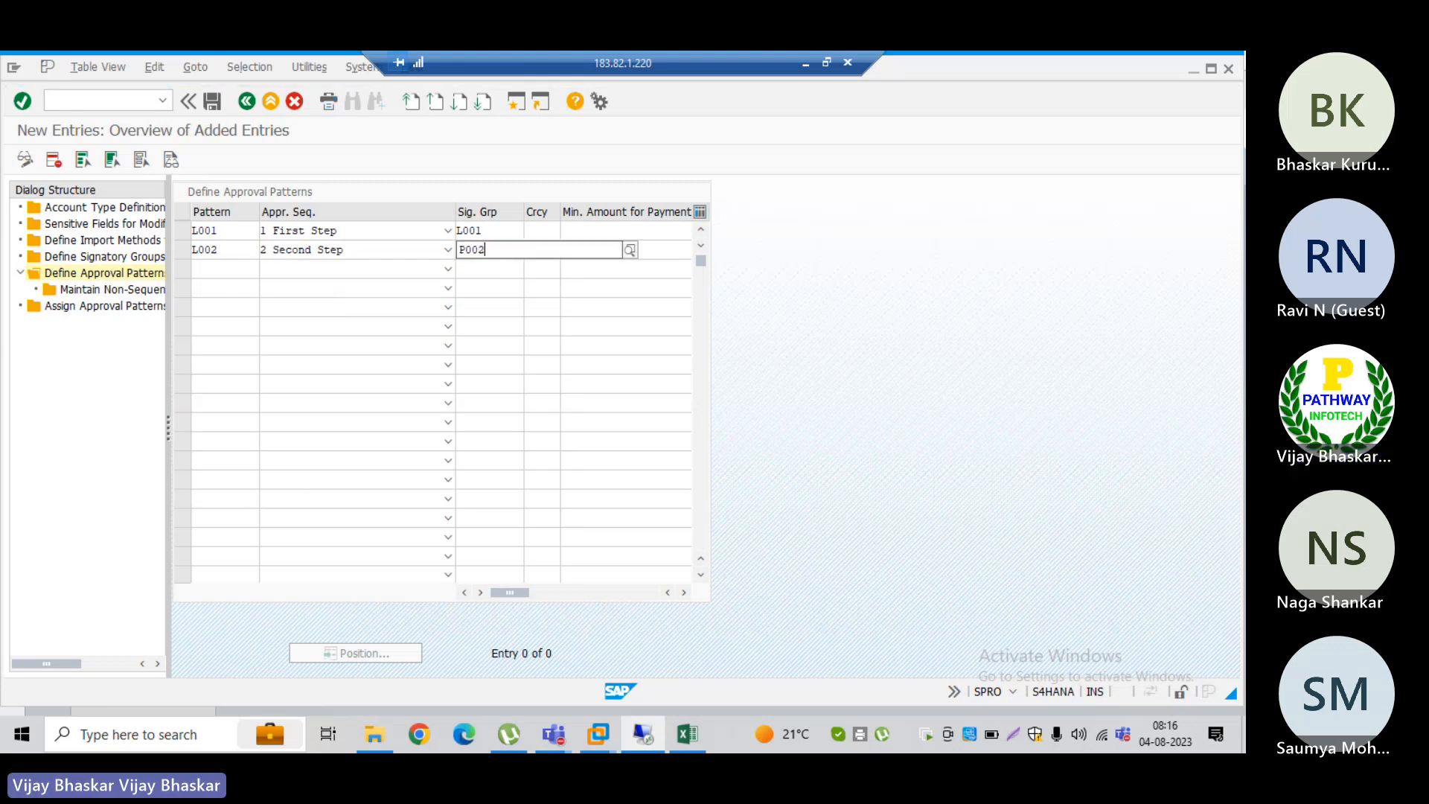
key(BackSpace)
key(BackSpace)
key(BackSpace)
key(BackSpace)
text(L002)
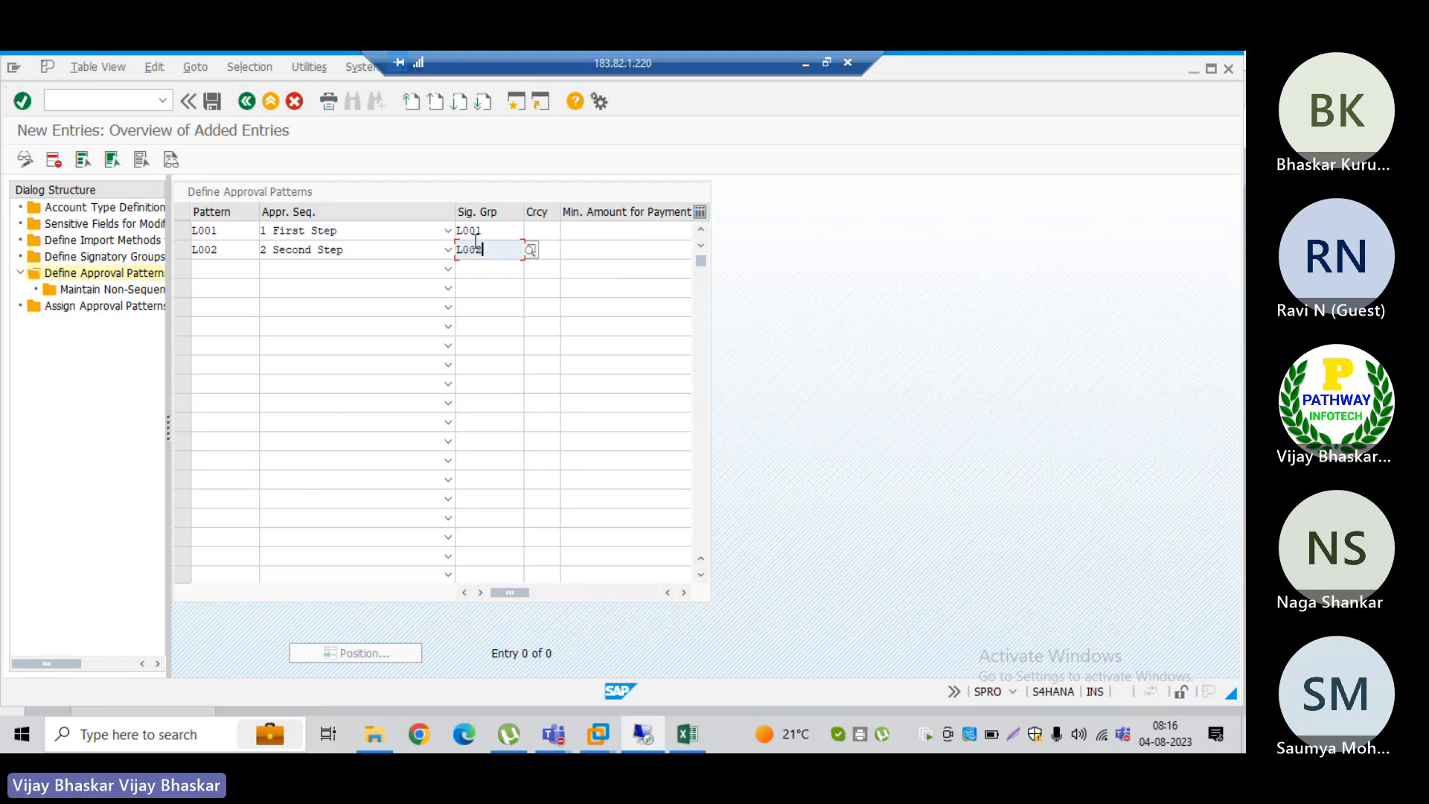
key(Return)
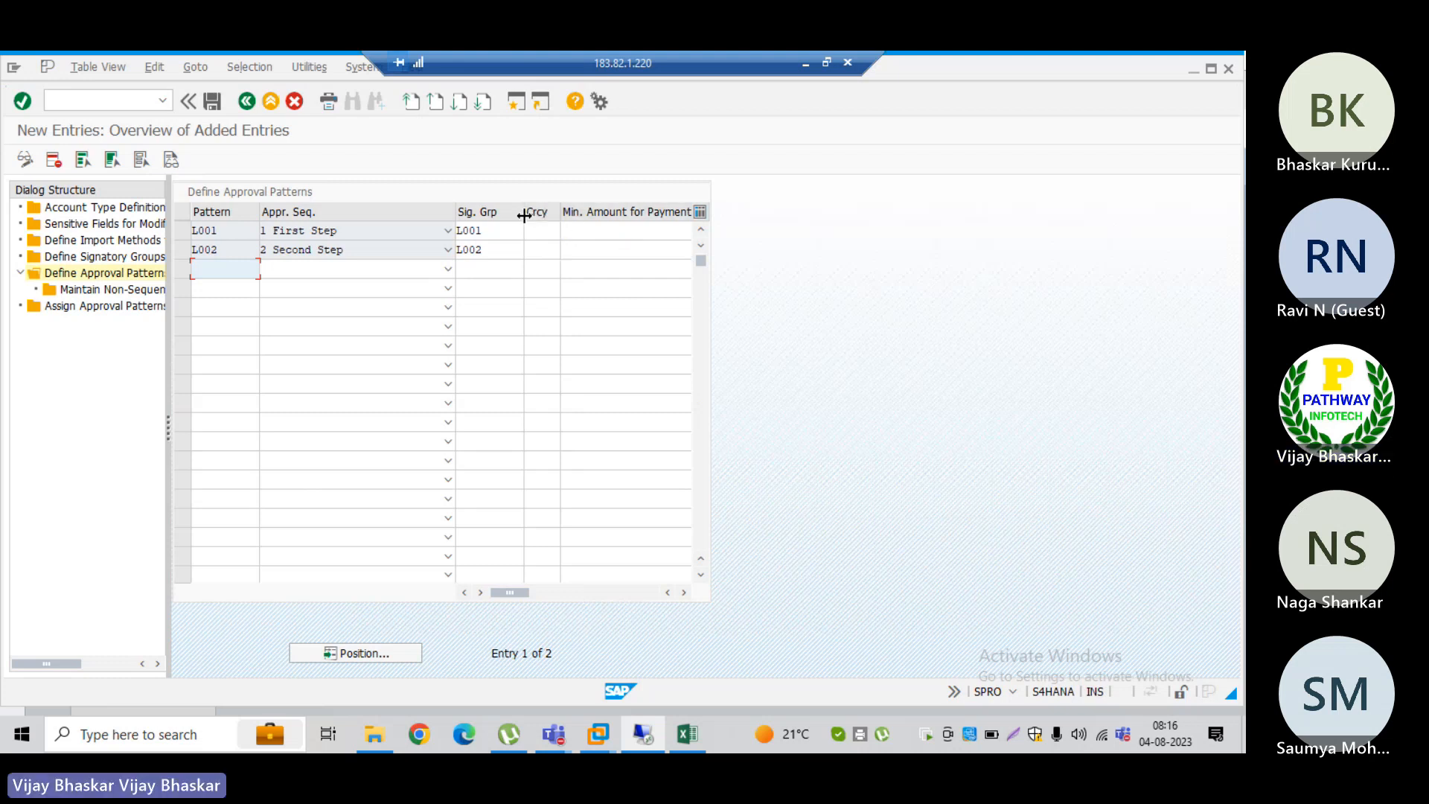
Step: For pattern L001, enter a minimum amount for payment of 1 and a minimum amount for batch of 9999
drag(524, 215, 372, 212)
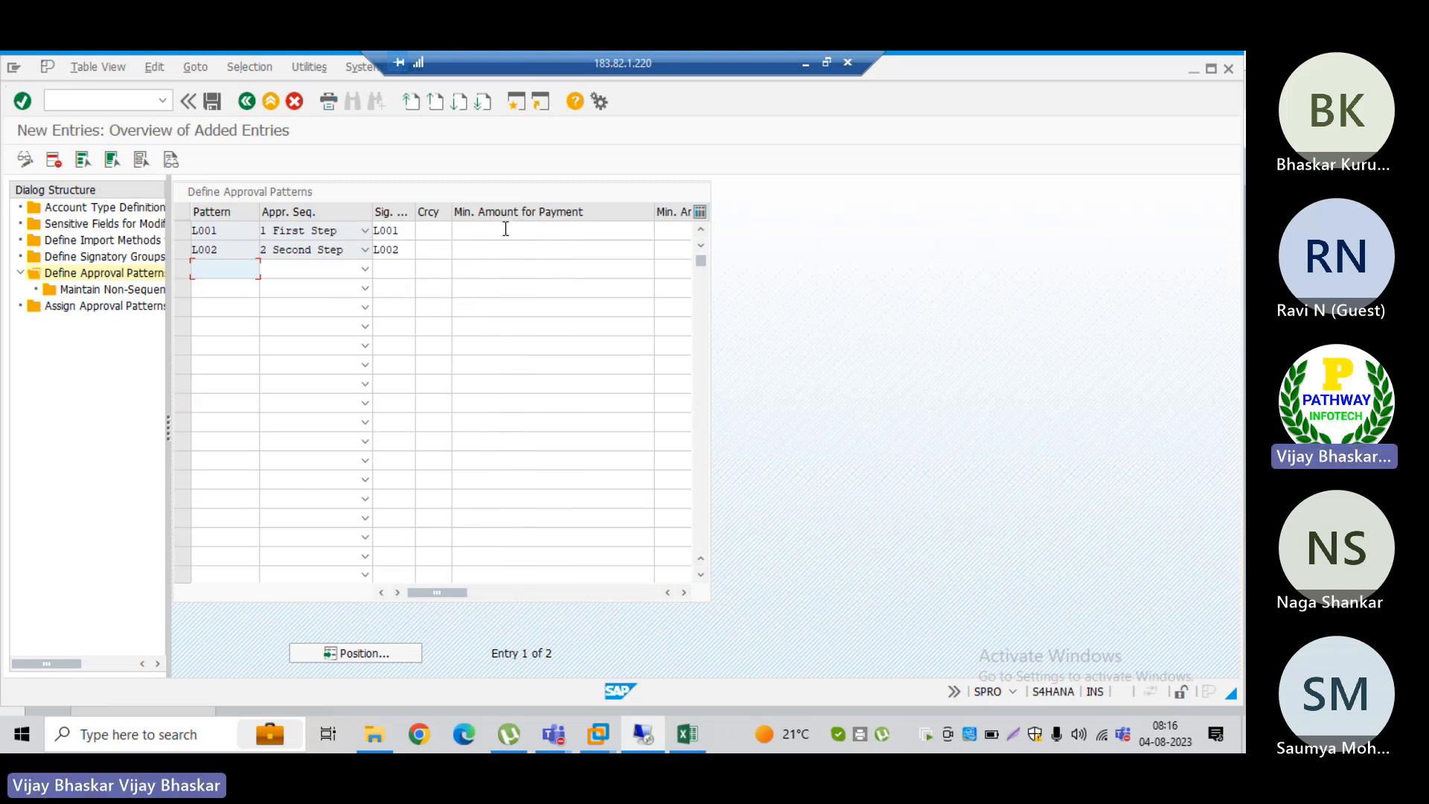
click(476, 232)
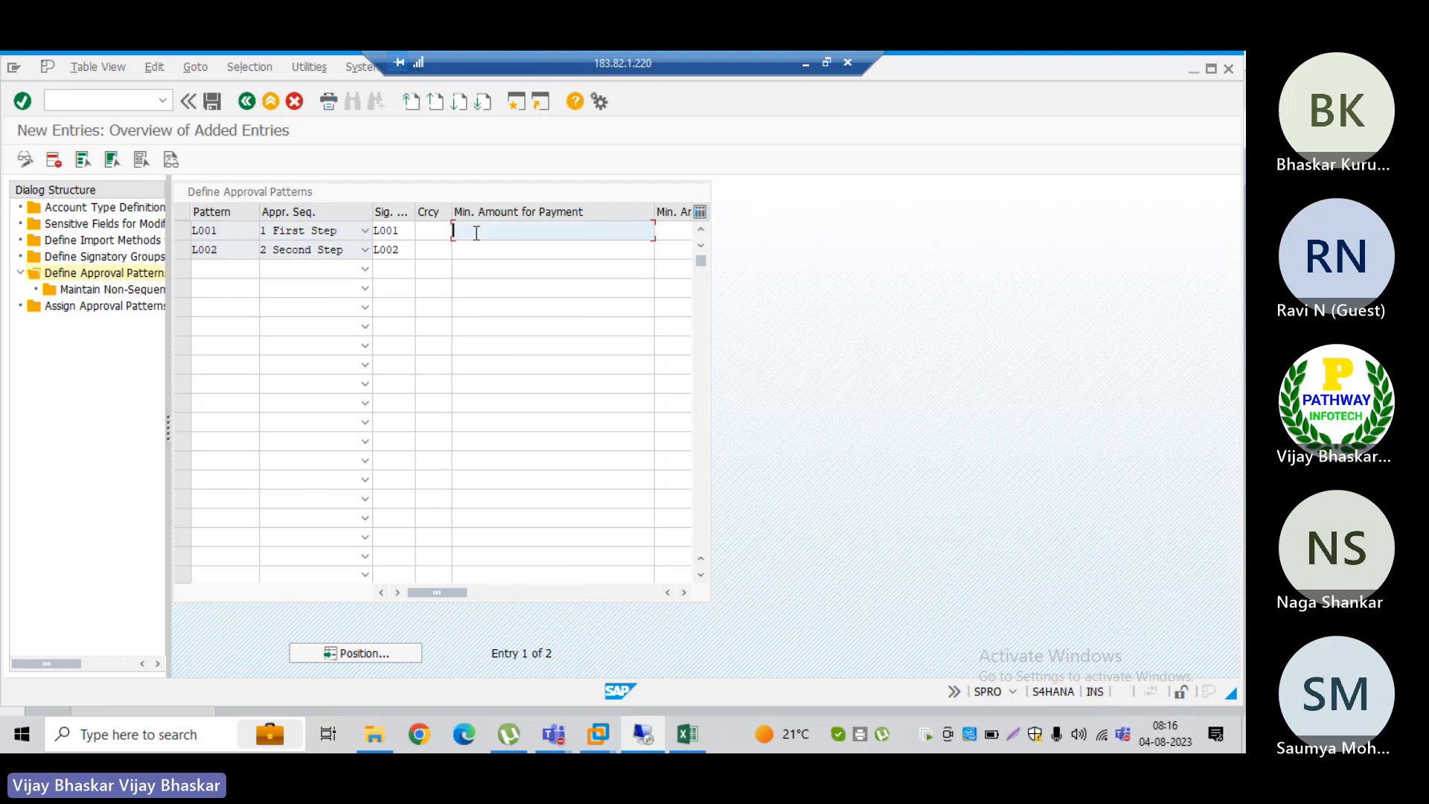
text(1)
key(Tab)
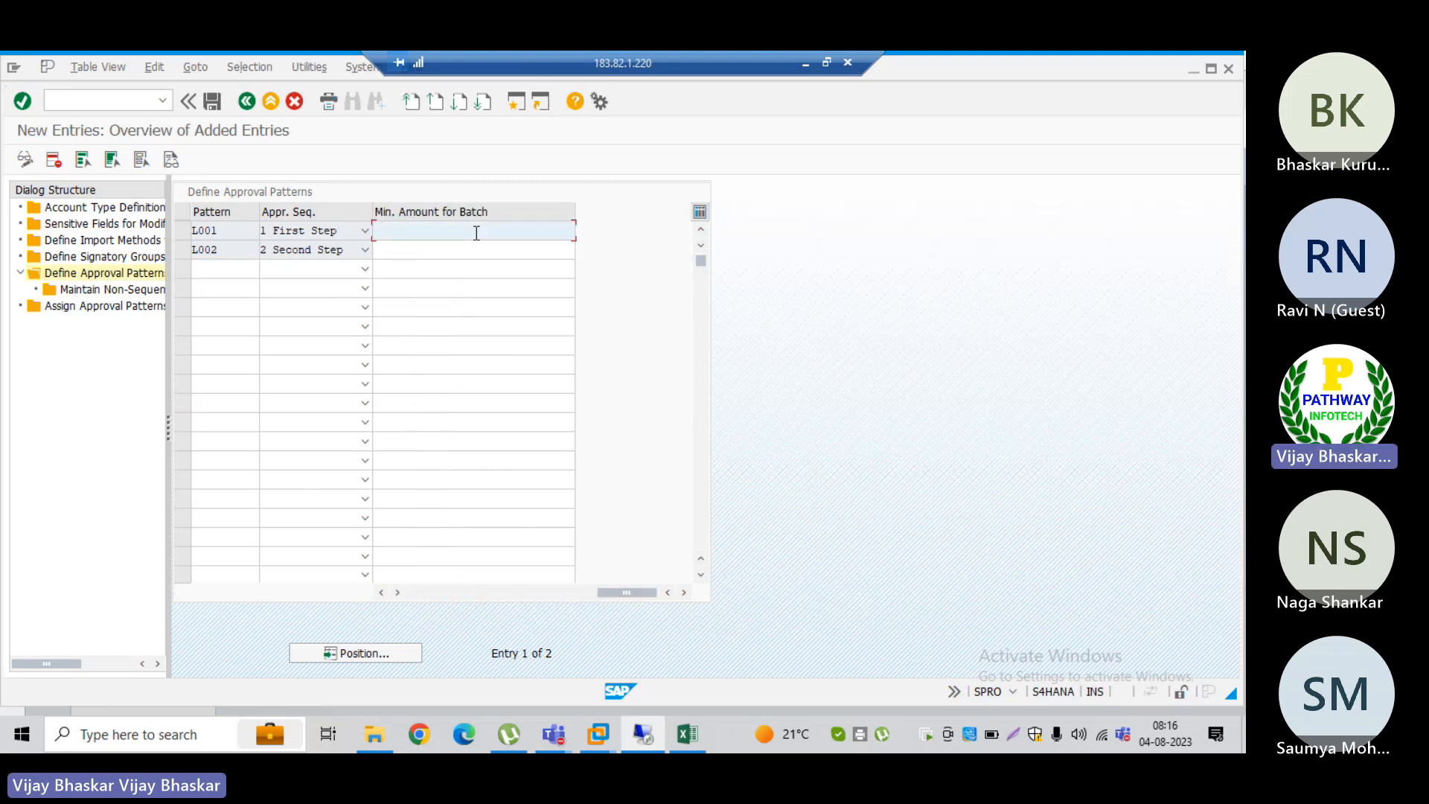
text(9999)
click(423, 591)
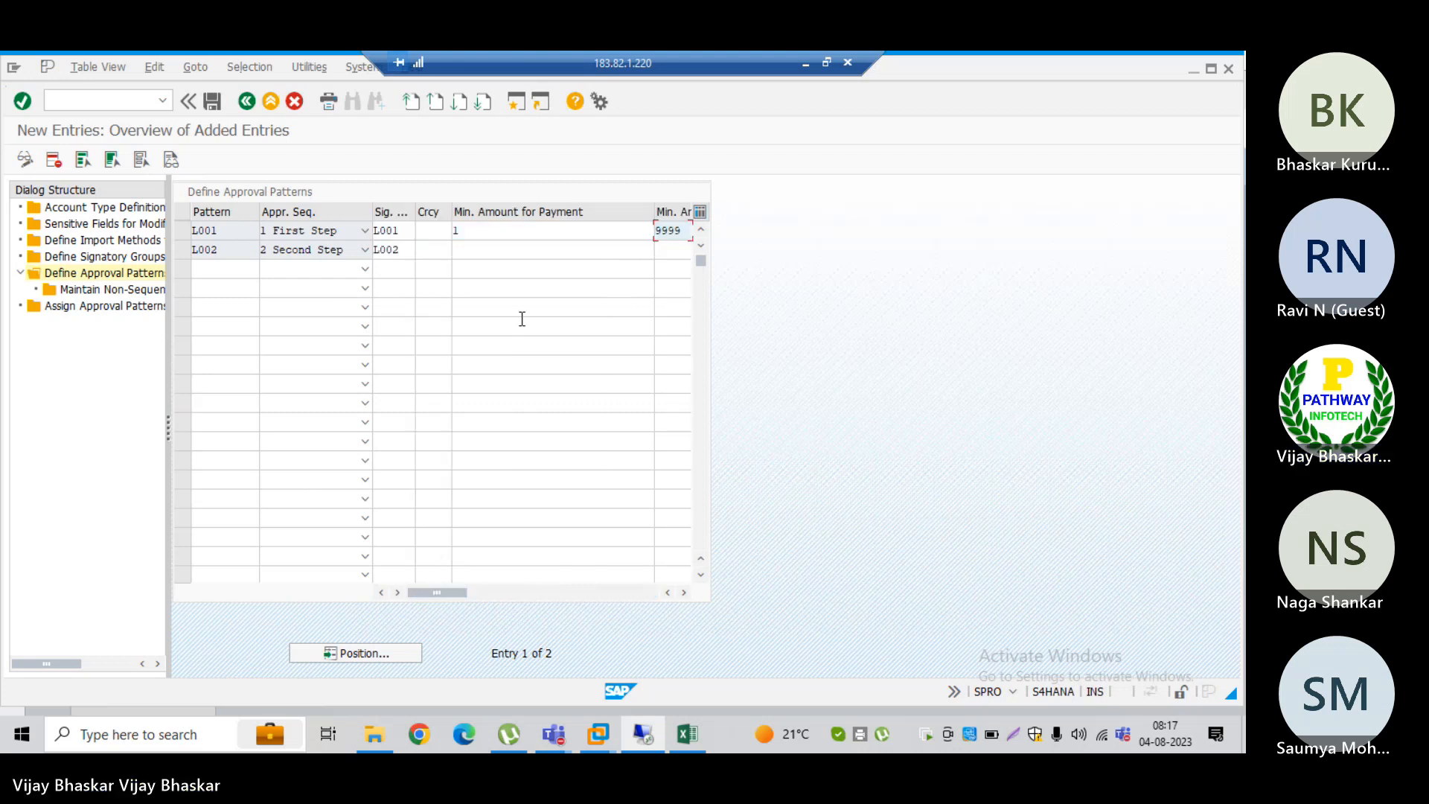
click(512, 248)
text(10)
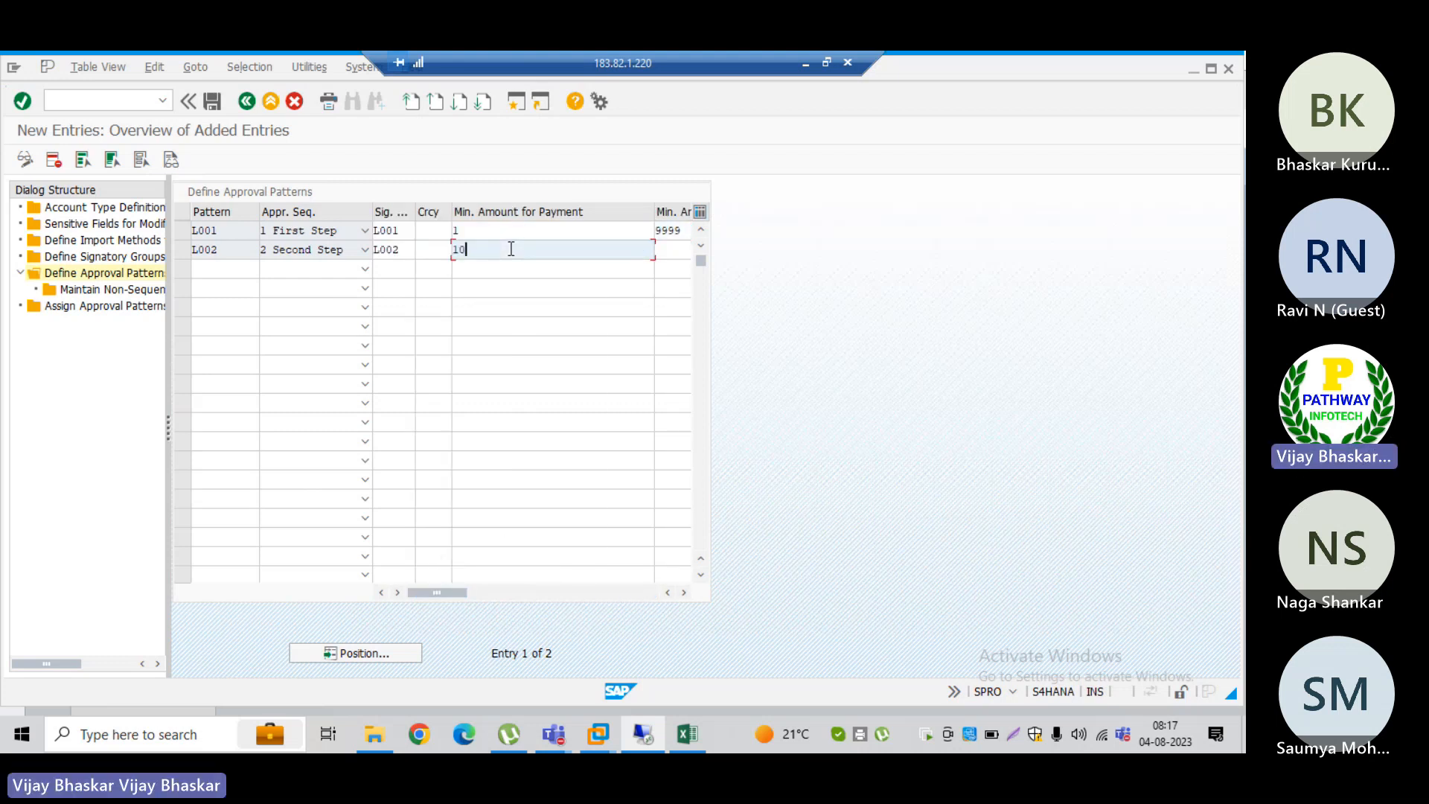
text(000)
key(Tab)
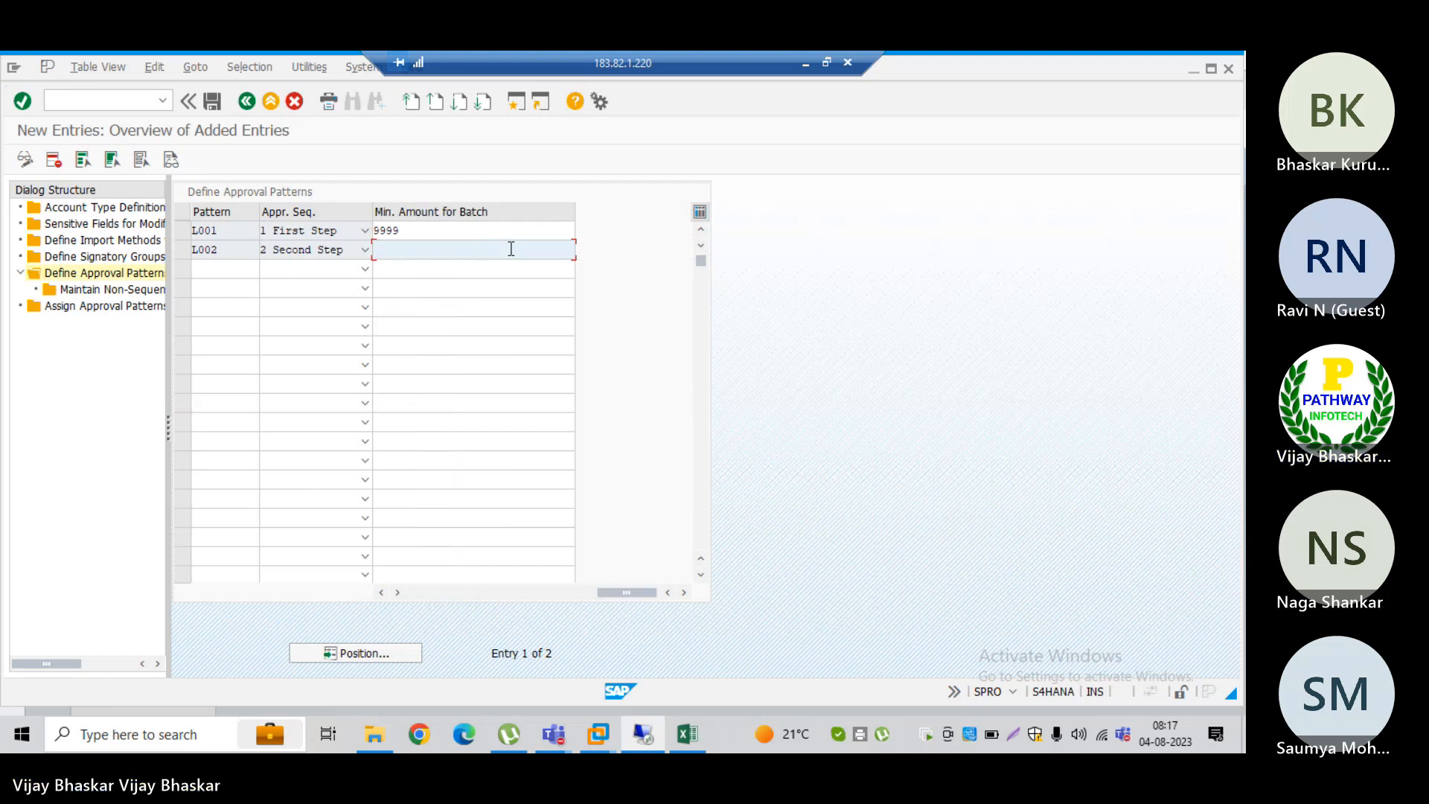
text(999999999999)
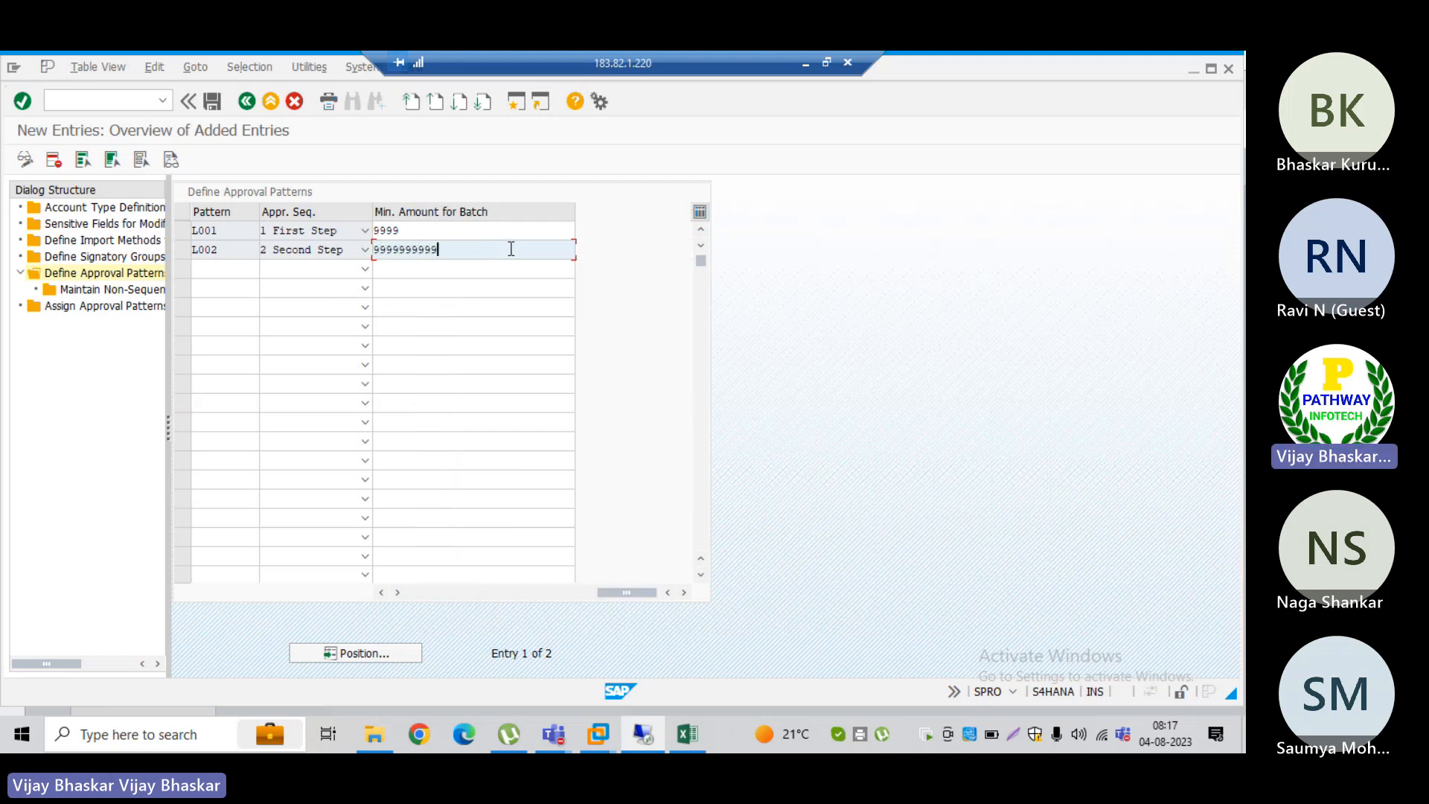
key(Return)
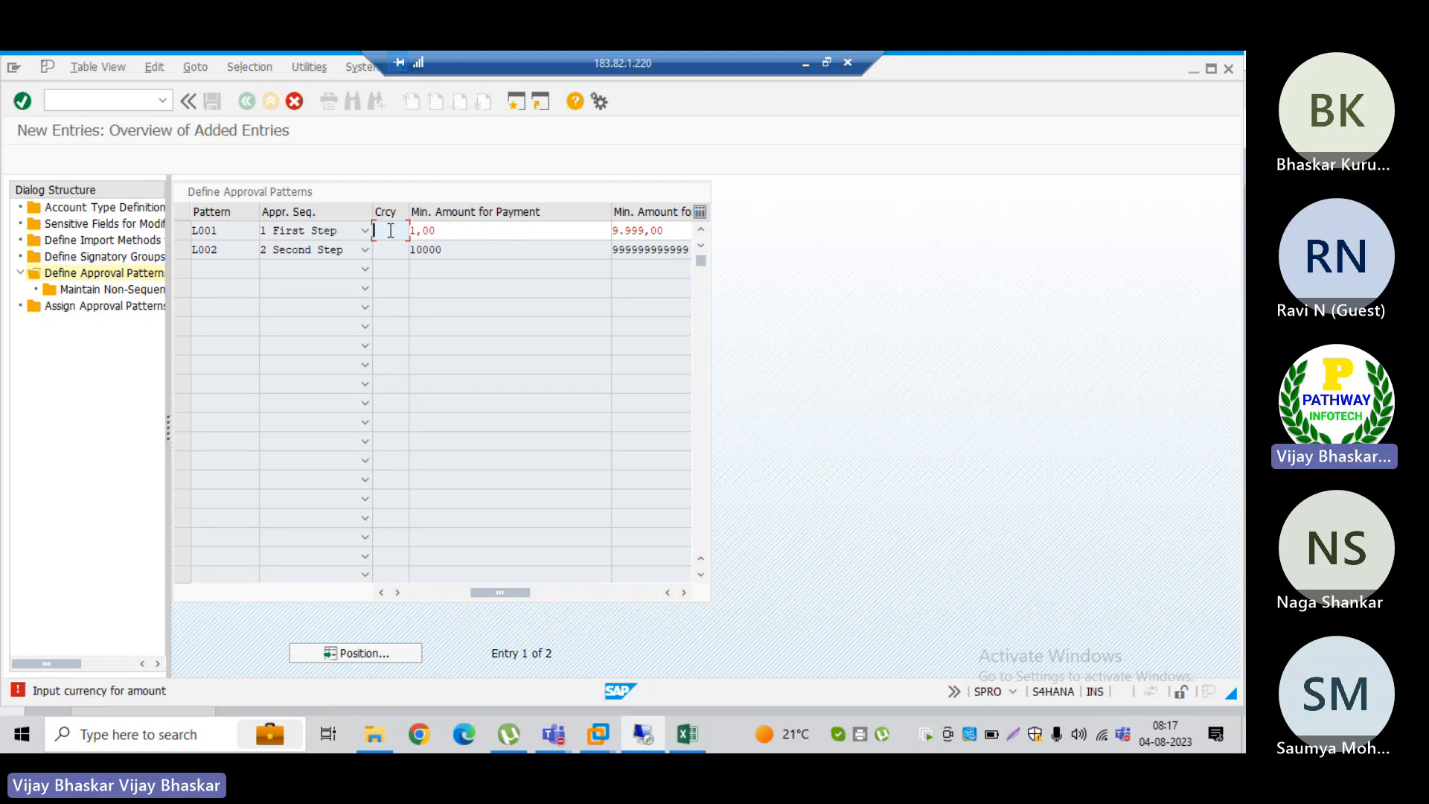
Step: Set the currency to INR for both approval patterns and validate the entries
text(INR)
key(Return)
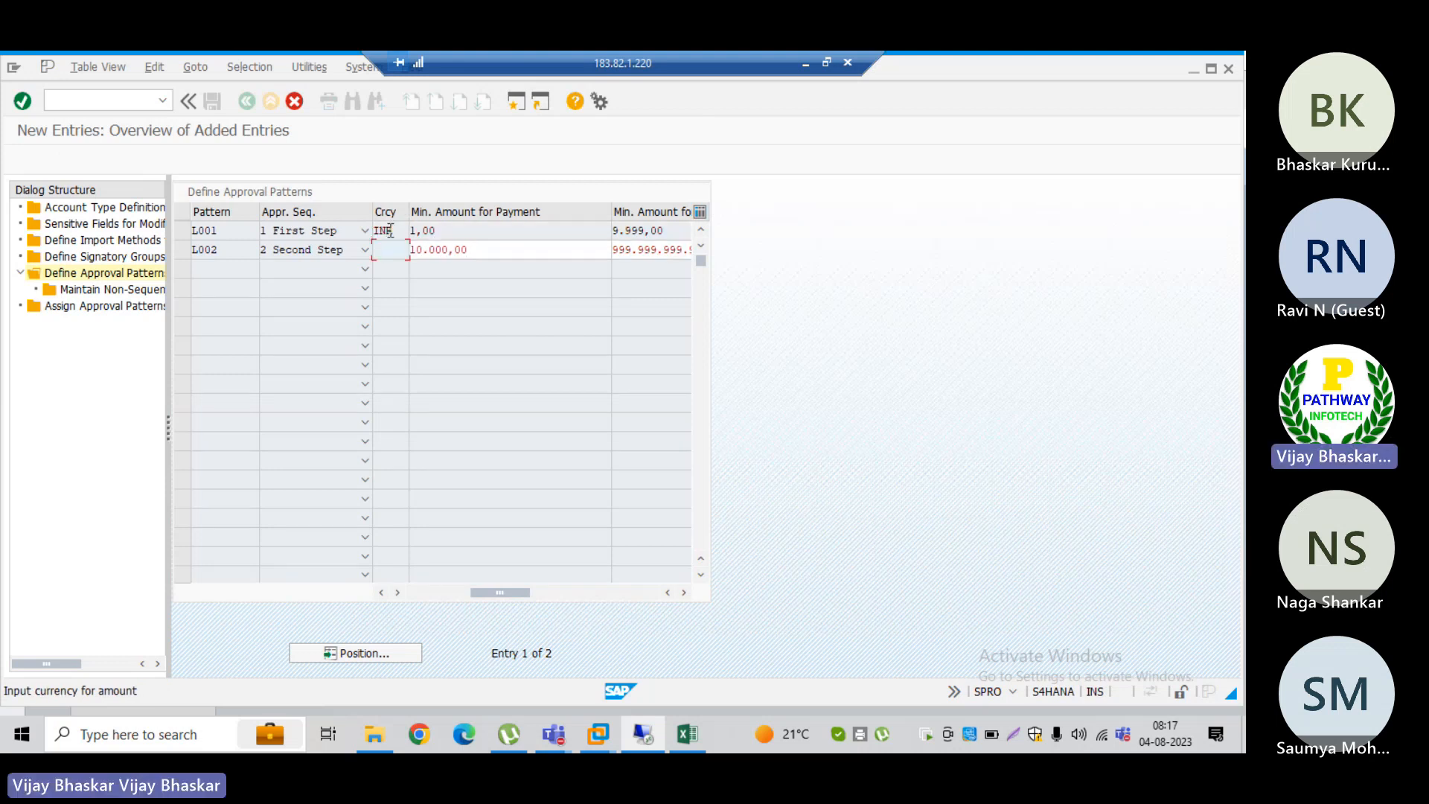
text(INR)
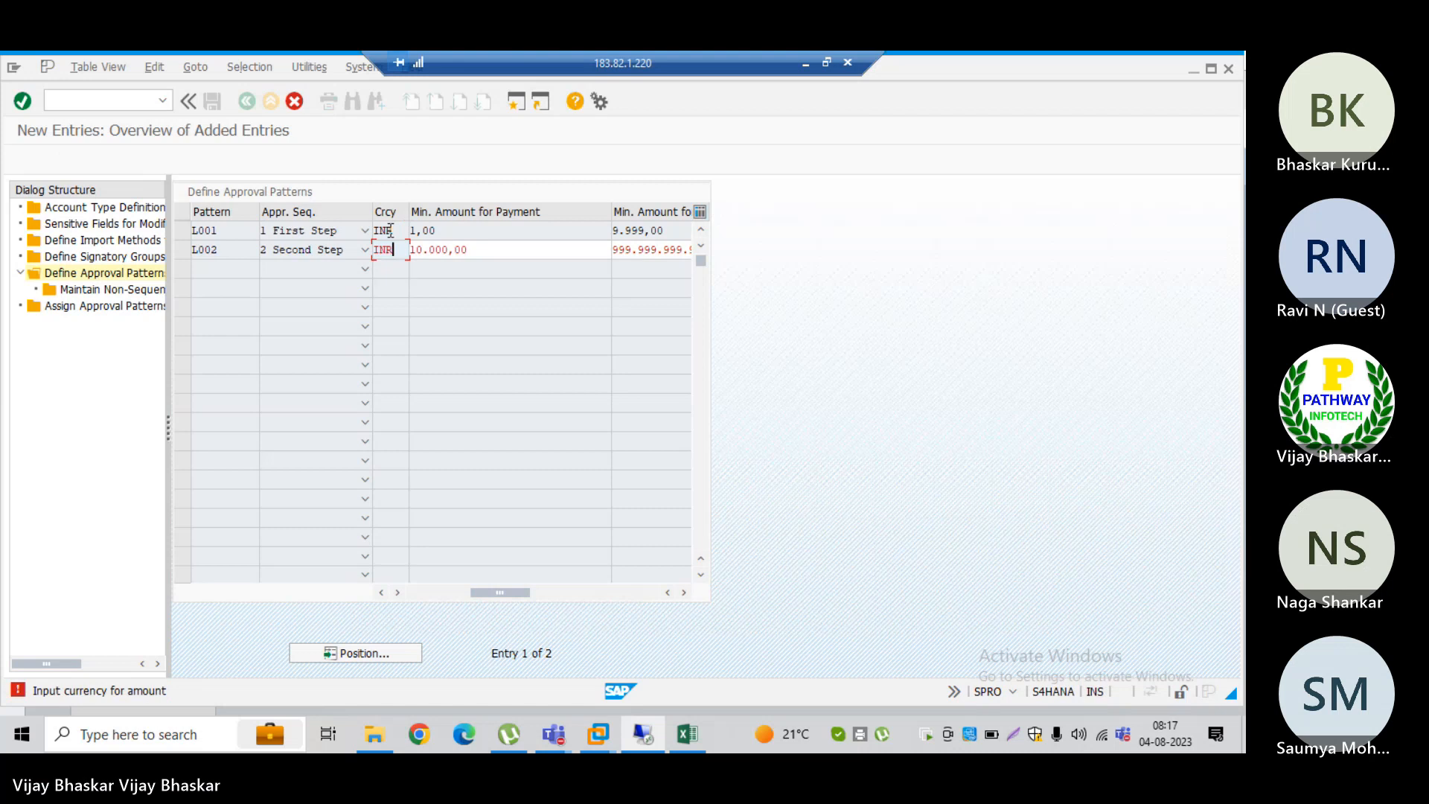
key(Return)
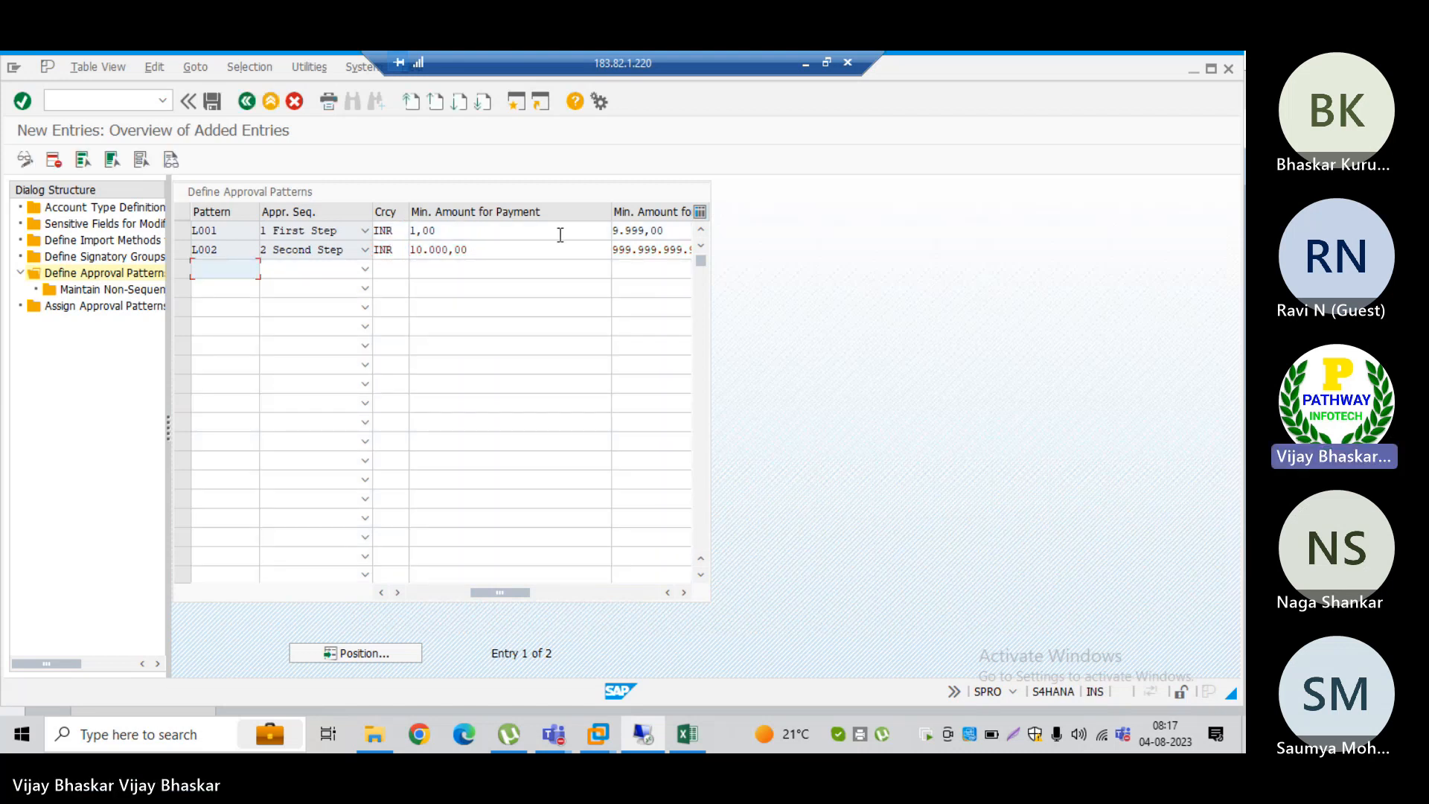
Step: Clear the currency, minimum payment amount and minimum batch amount of pattern L001
click(401, 230)
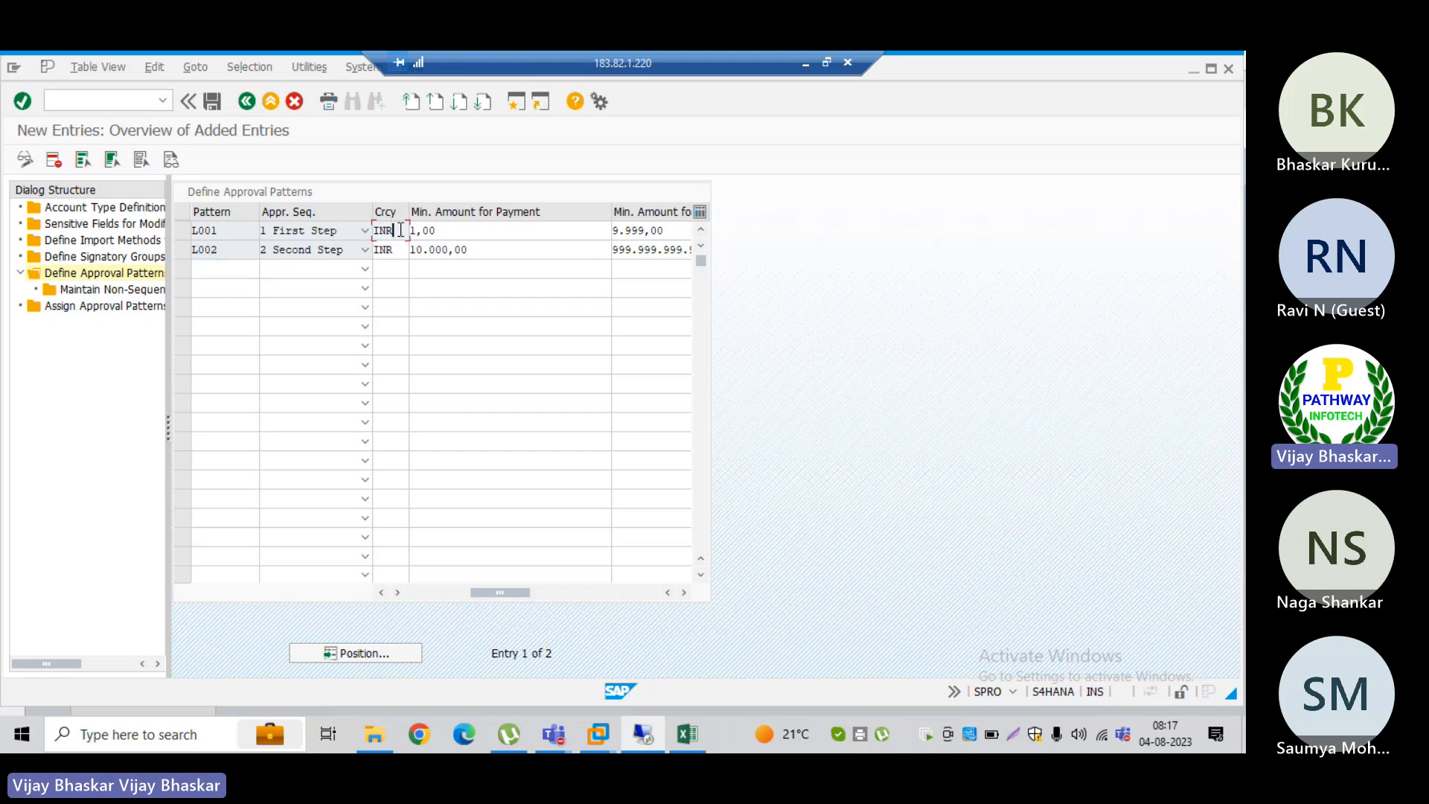
double_click(401, 230)
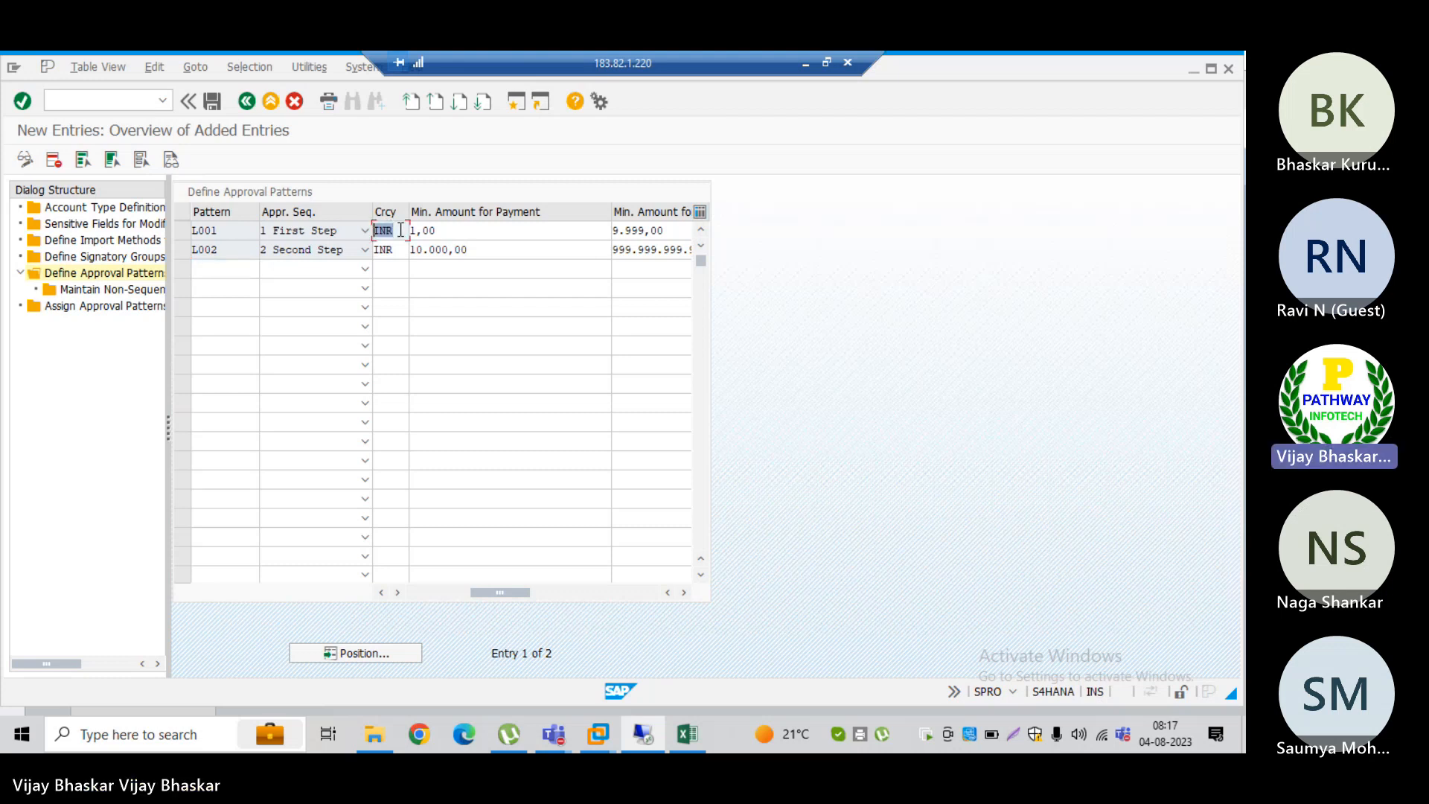
key(Delete)
key(Tab)
key(Delete)
key(Tab)
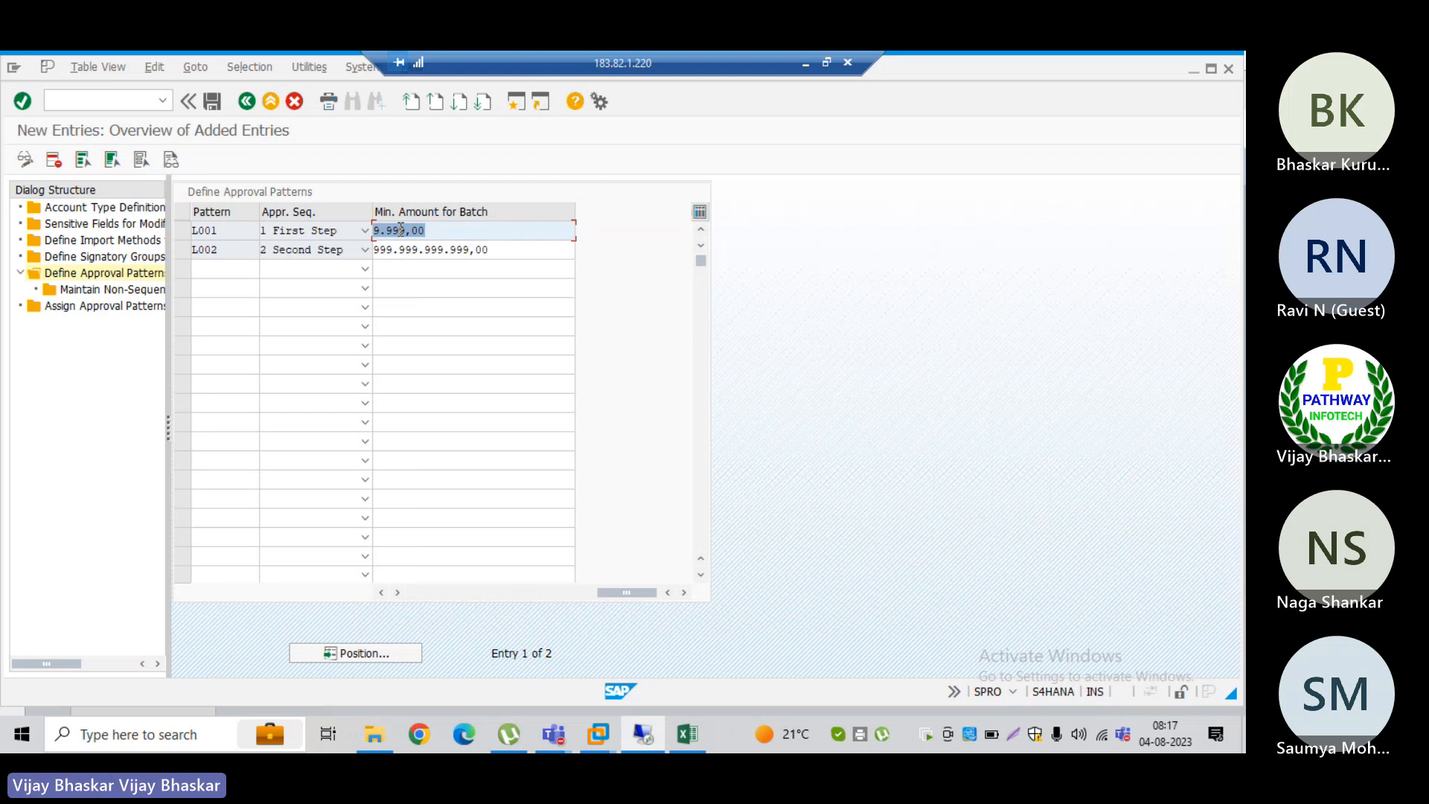
Step: Clear the currency, minimum payment amount and minimum batch amount of pattern L002
key(Delete)
key(Tab)
key(Tab)
key(Delete)
key(Tab)
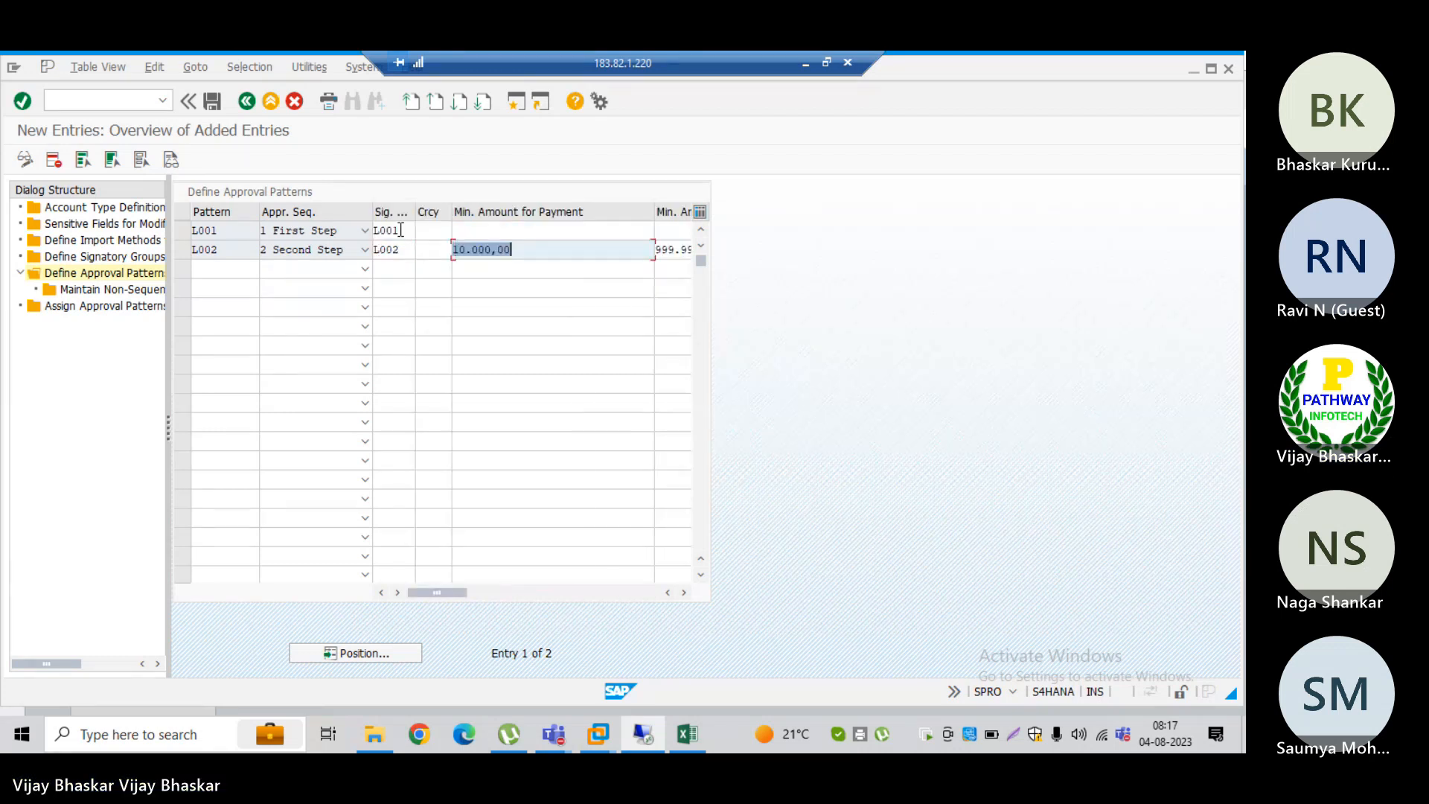
key(Delete)
key(Tab)
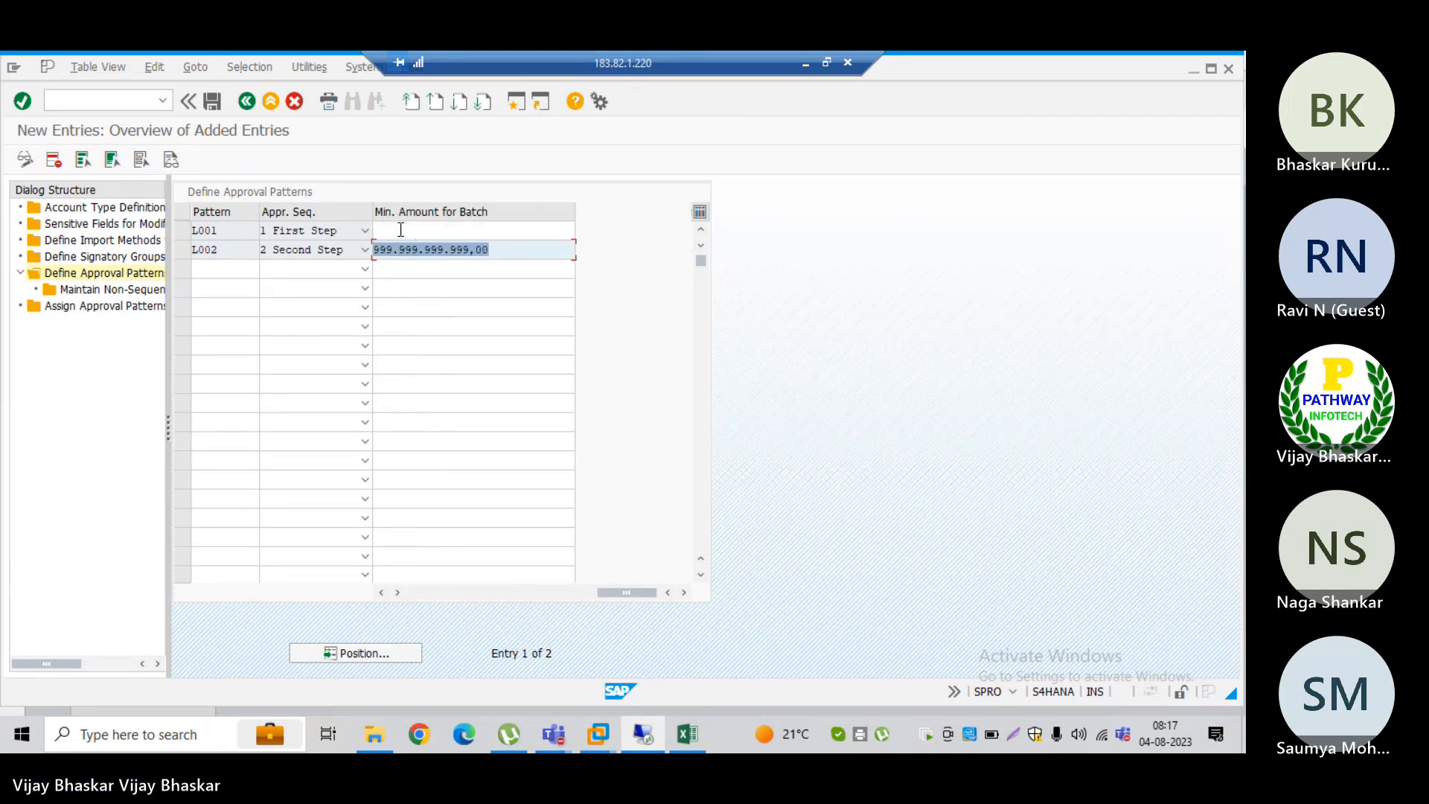
key(Delete)
key(Tab)
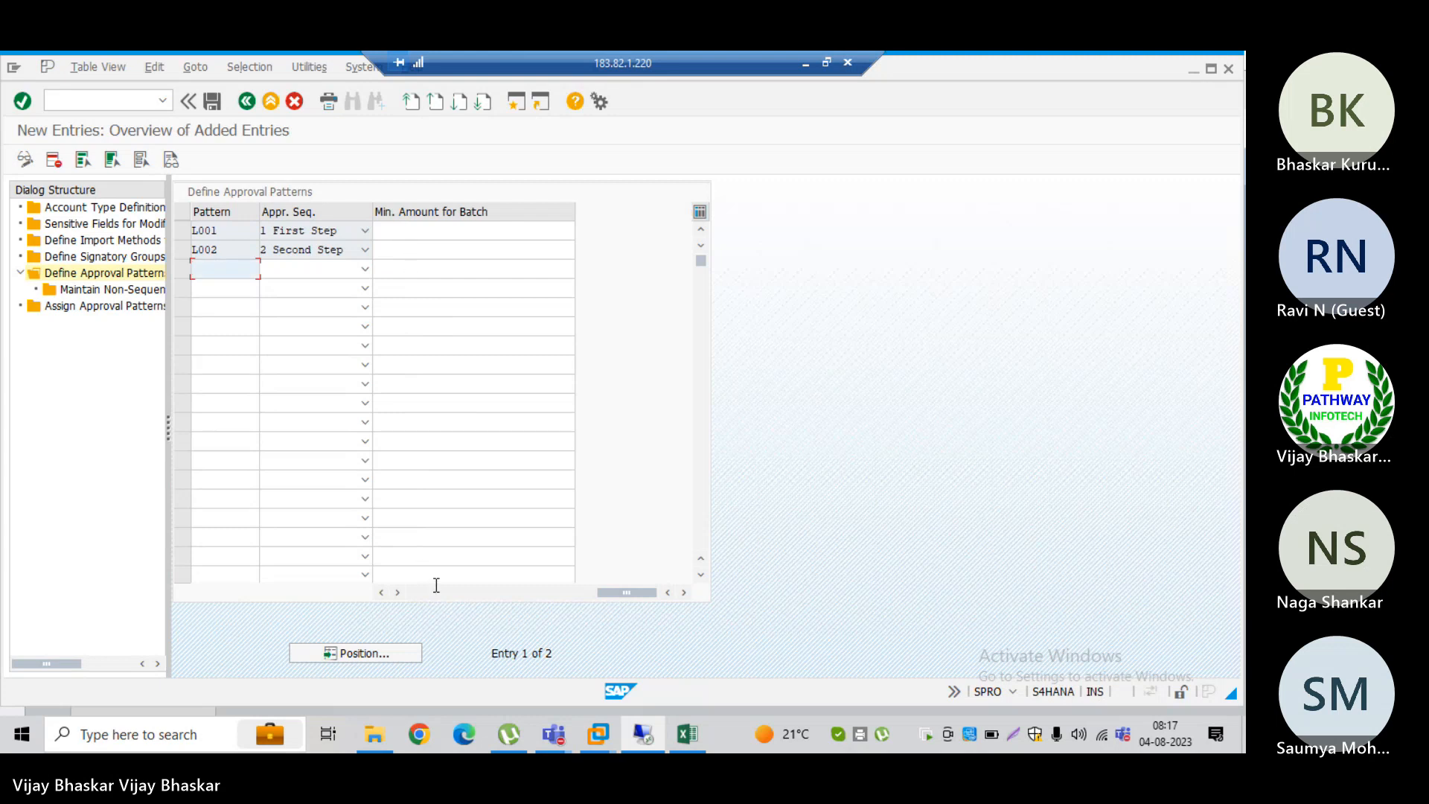
click(418, 596)
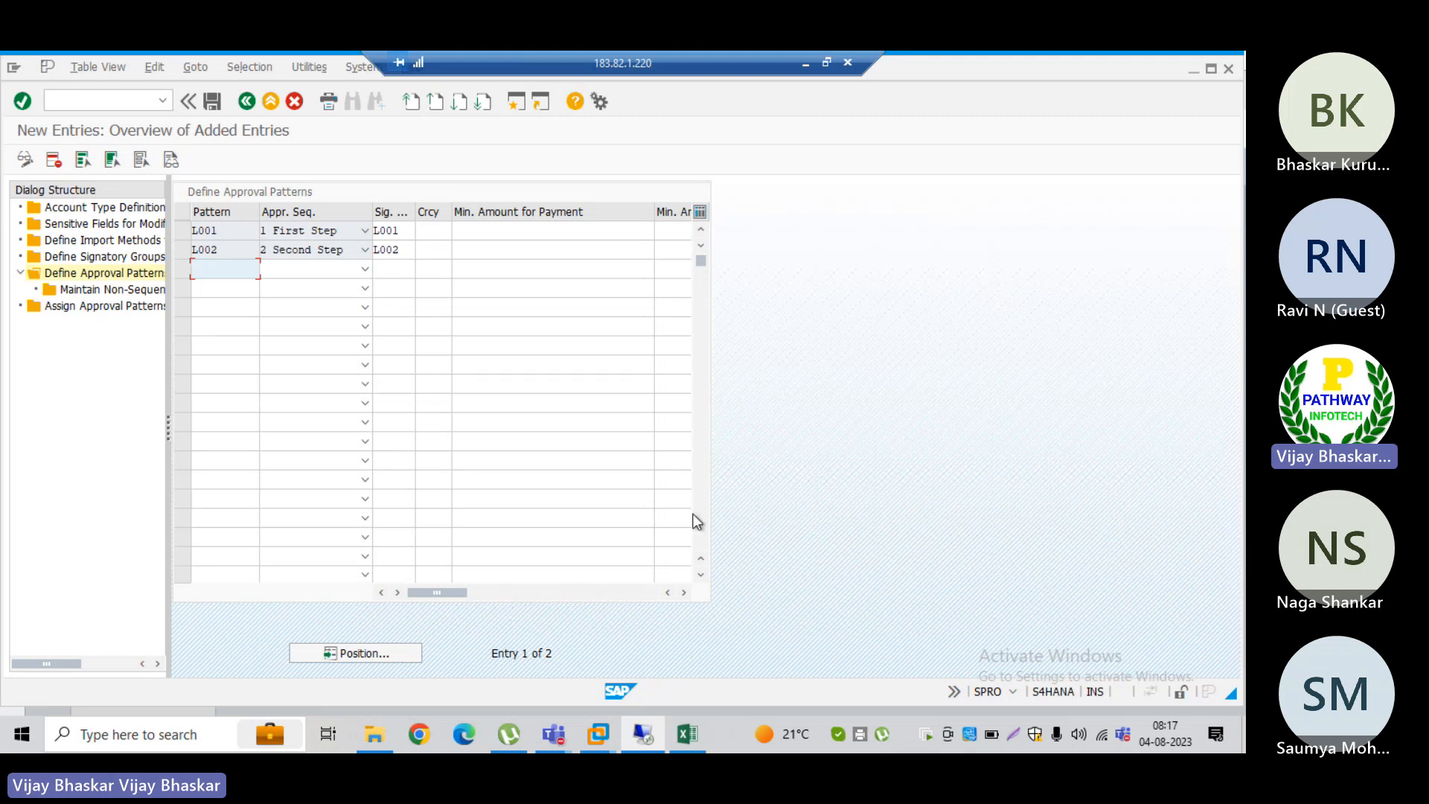
Step: Switch to the SAP Fiori launchpad in the browser and search for Manage Bank Accounts
key(alt+Tab)
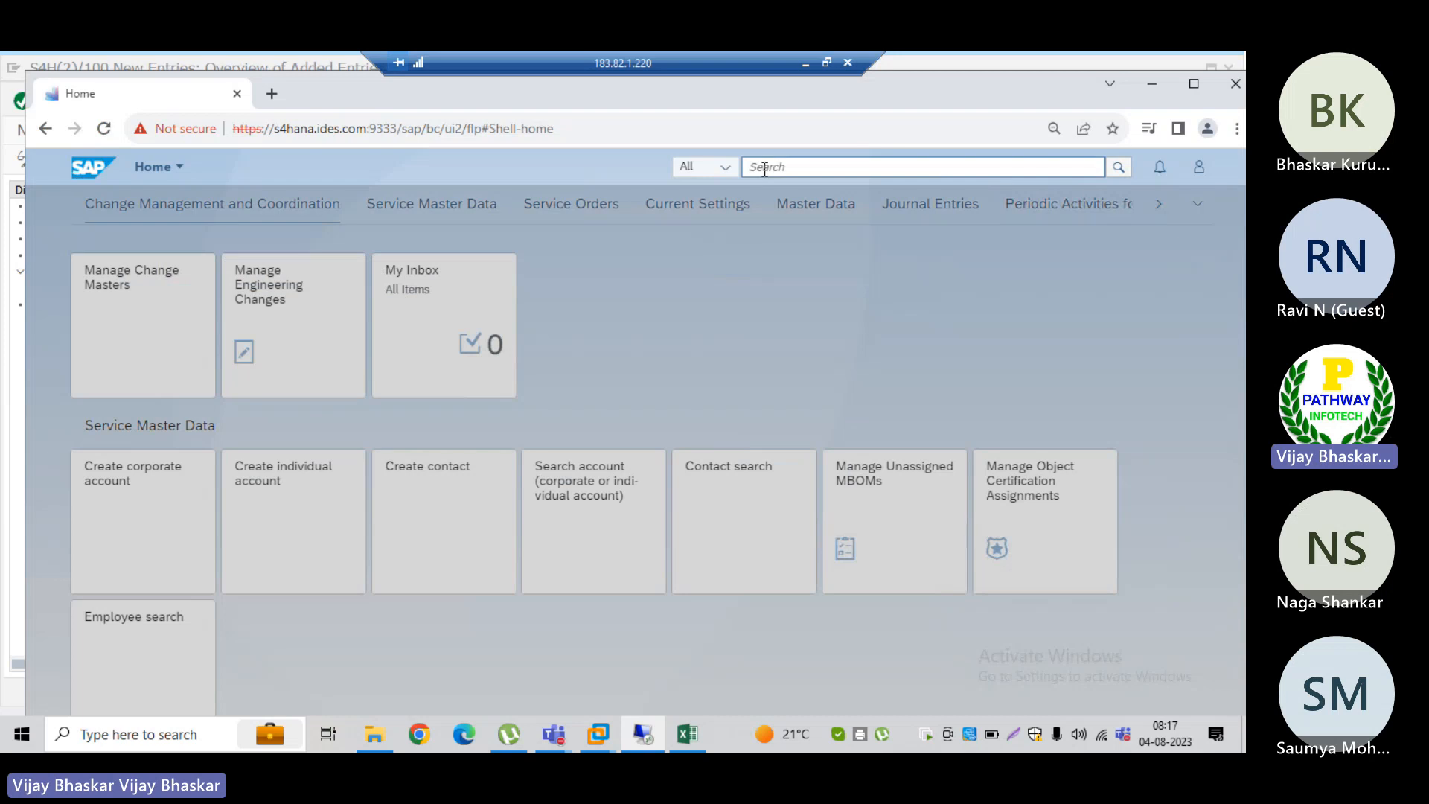
click(765, 167)
text(Mana)
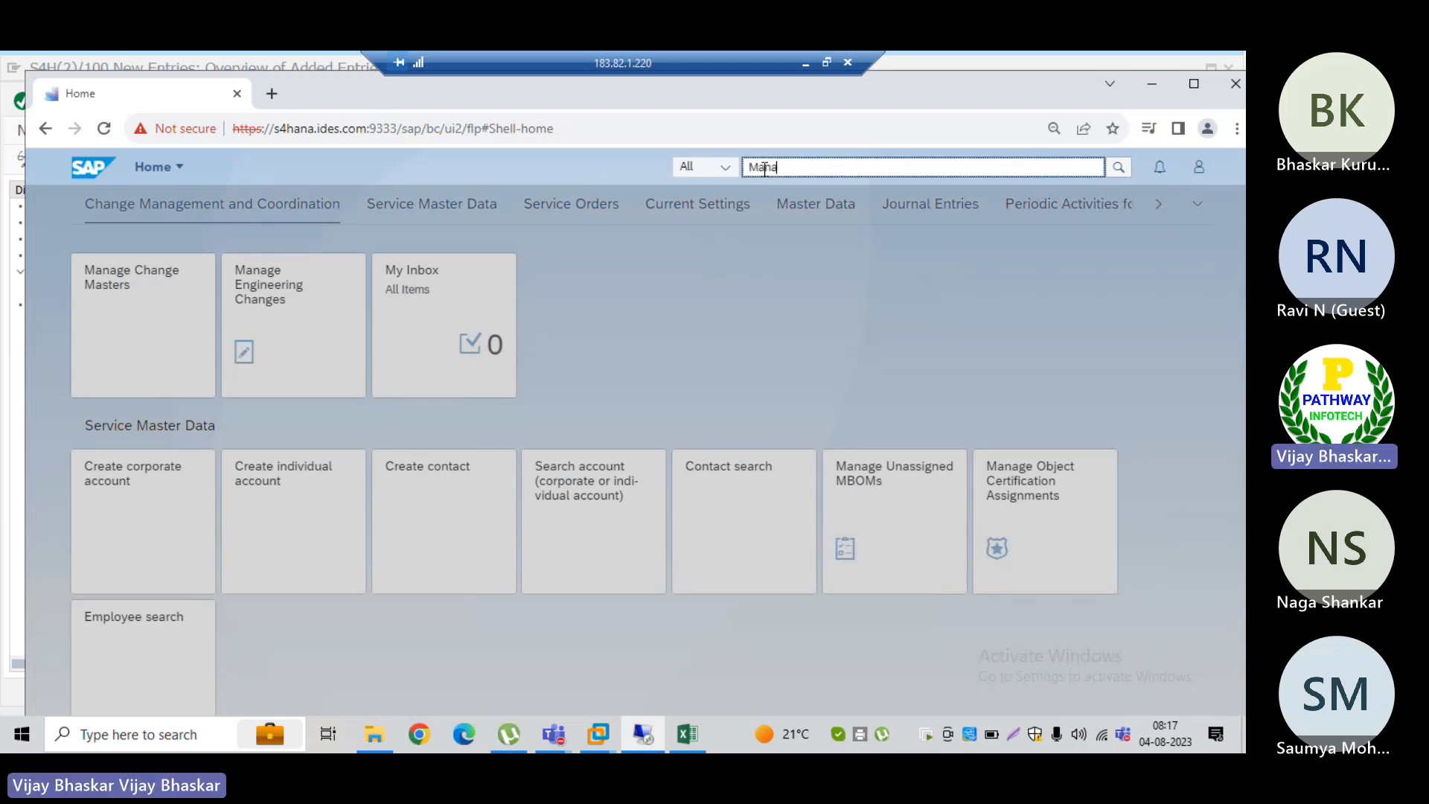
text(ge )
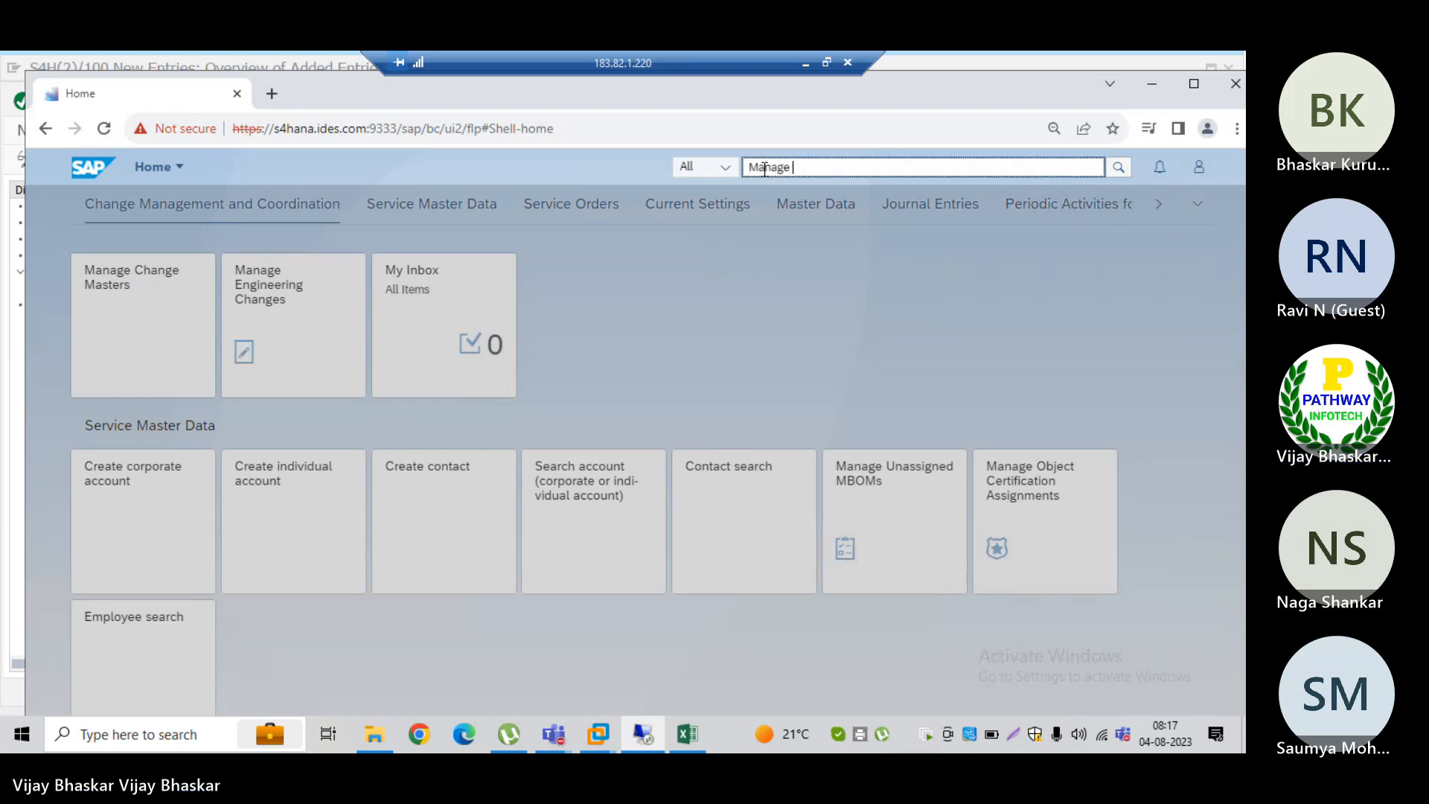
text(Bank A)
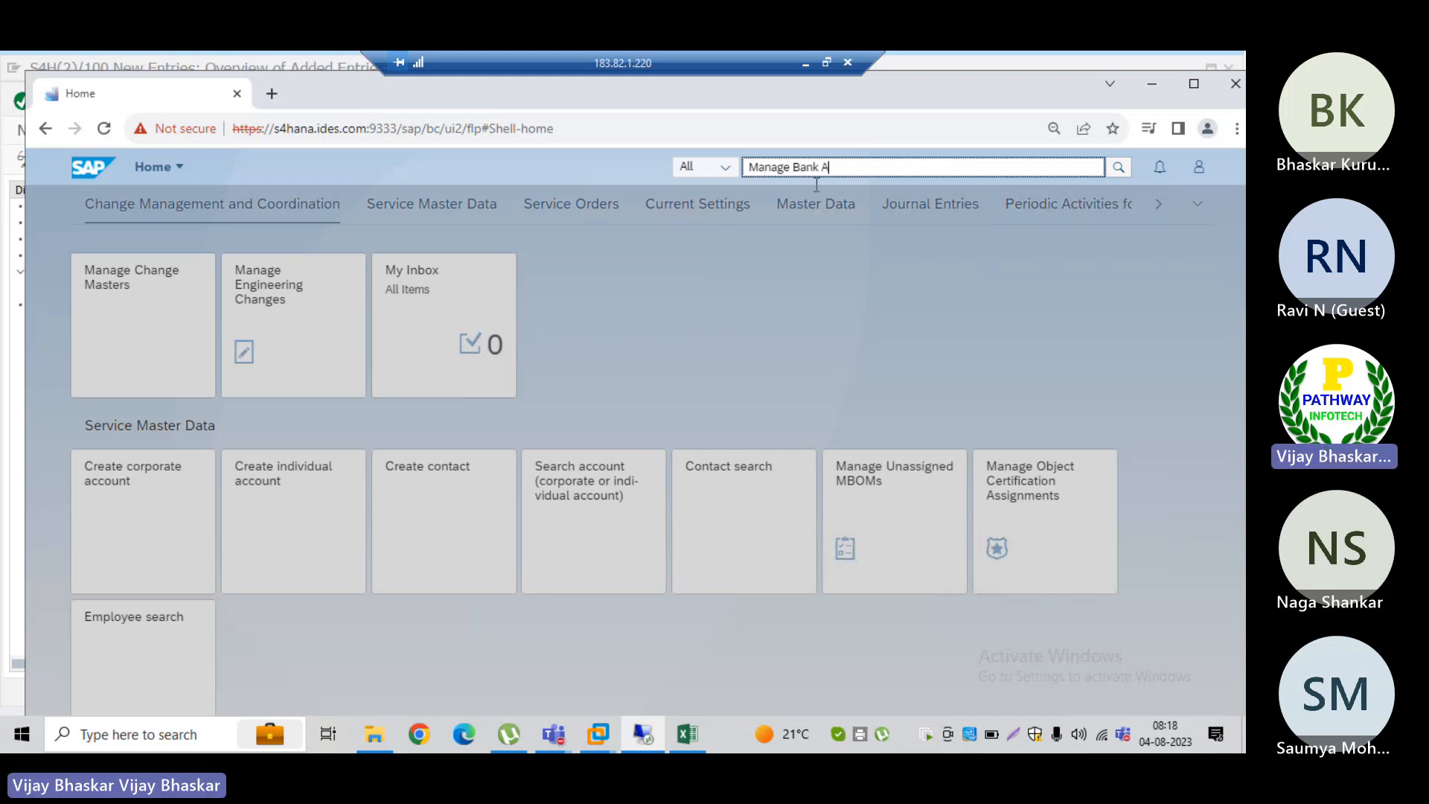
text(ccounts)
click(1118, 170)
Step: Switch back to SAP GUI and save the new approval patterns L001 and L002
key(alt+Tab)
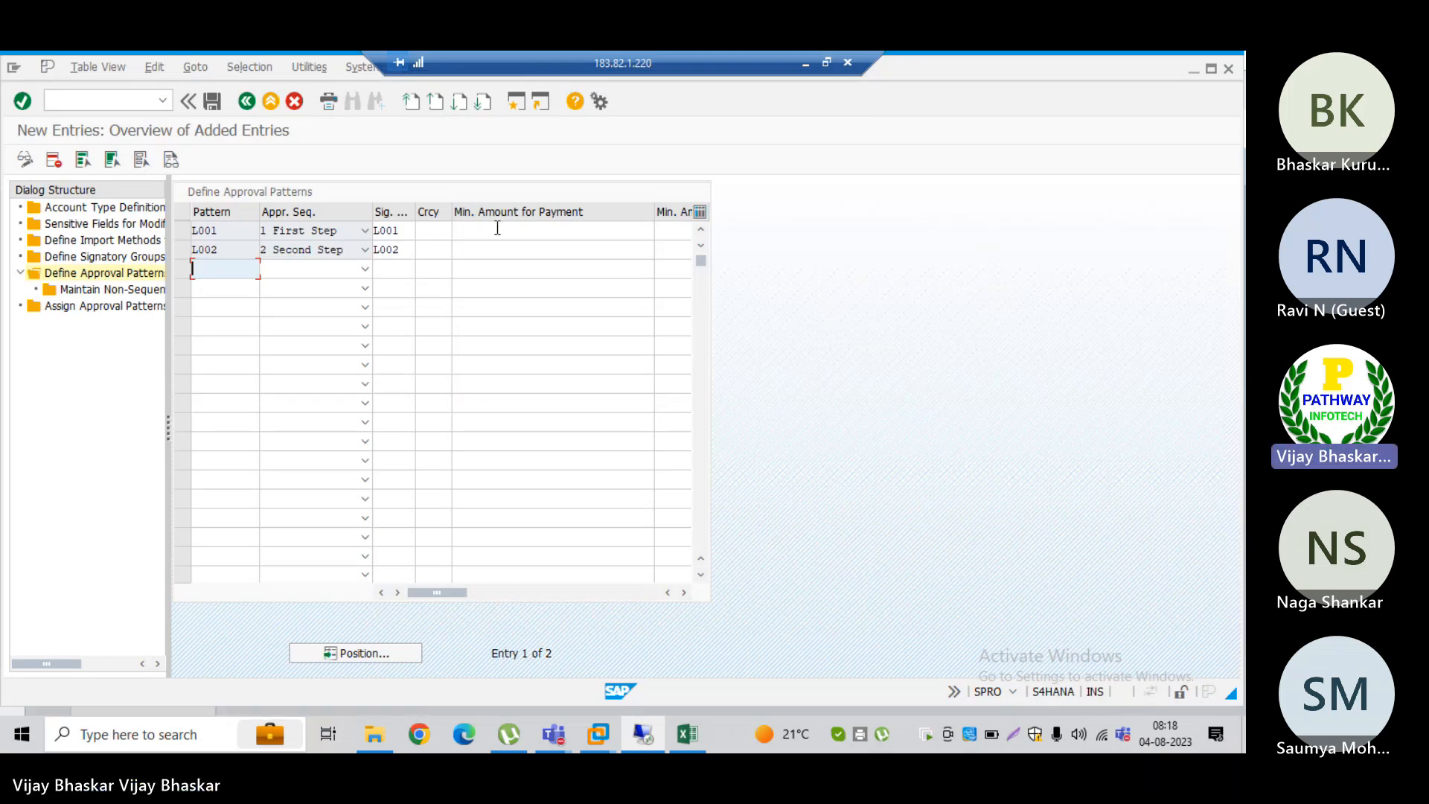
key(alt+Tab)
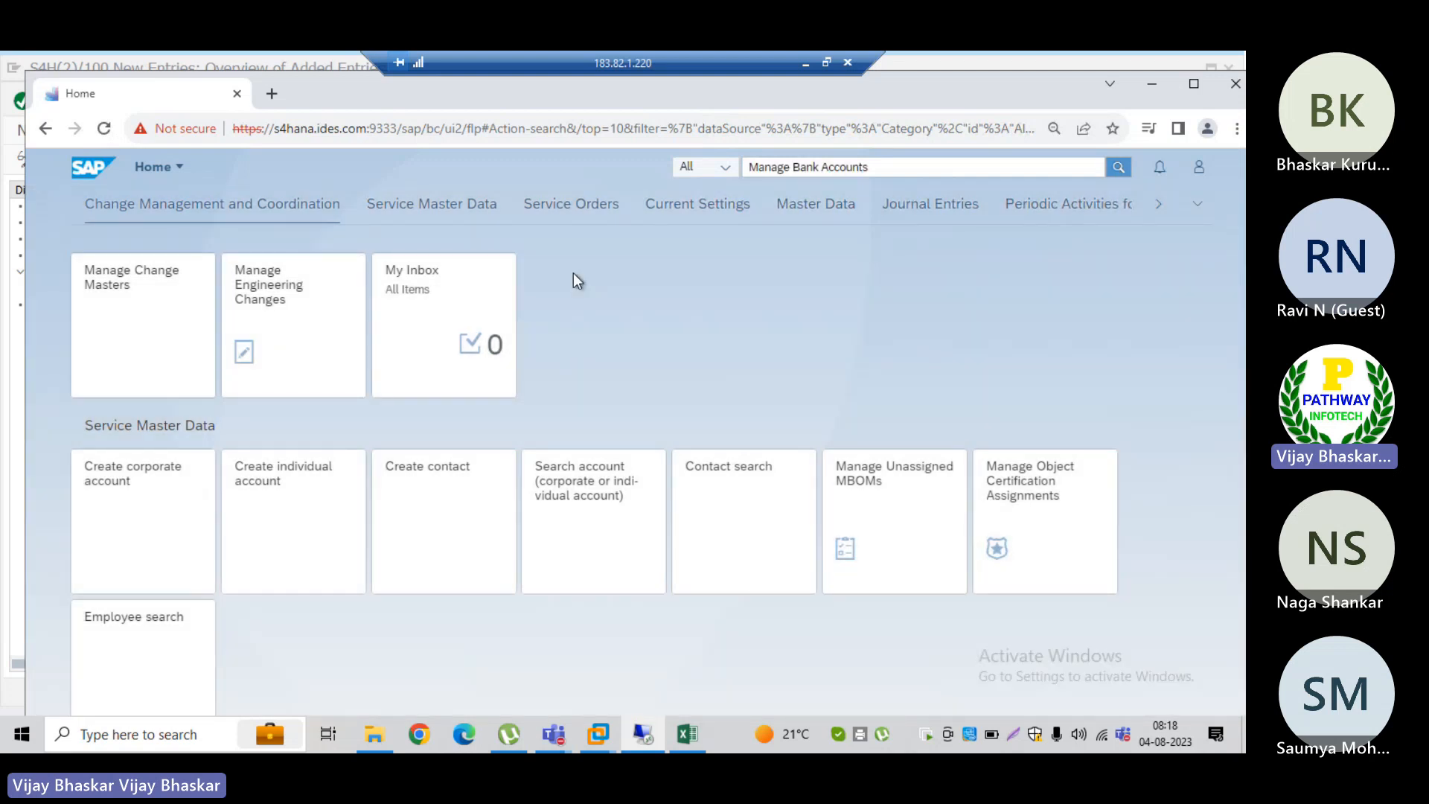
key(alt+Tab)
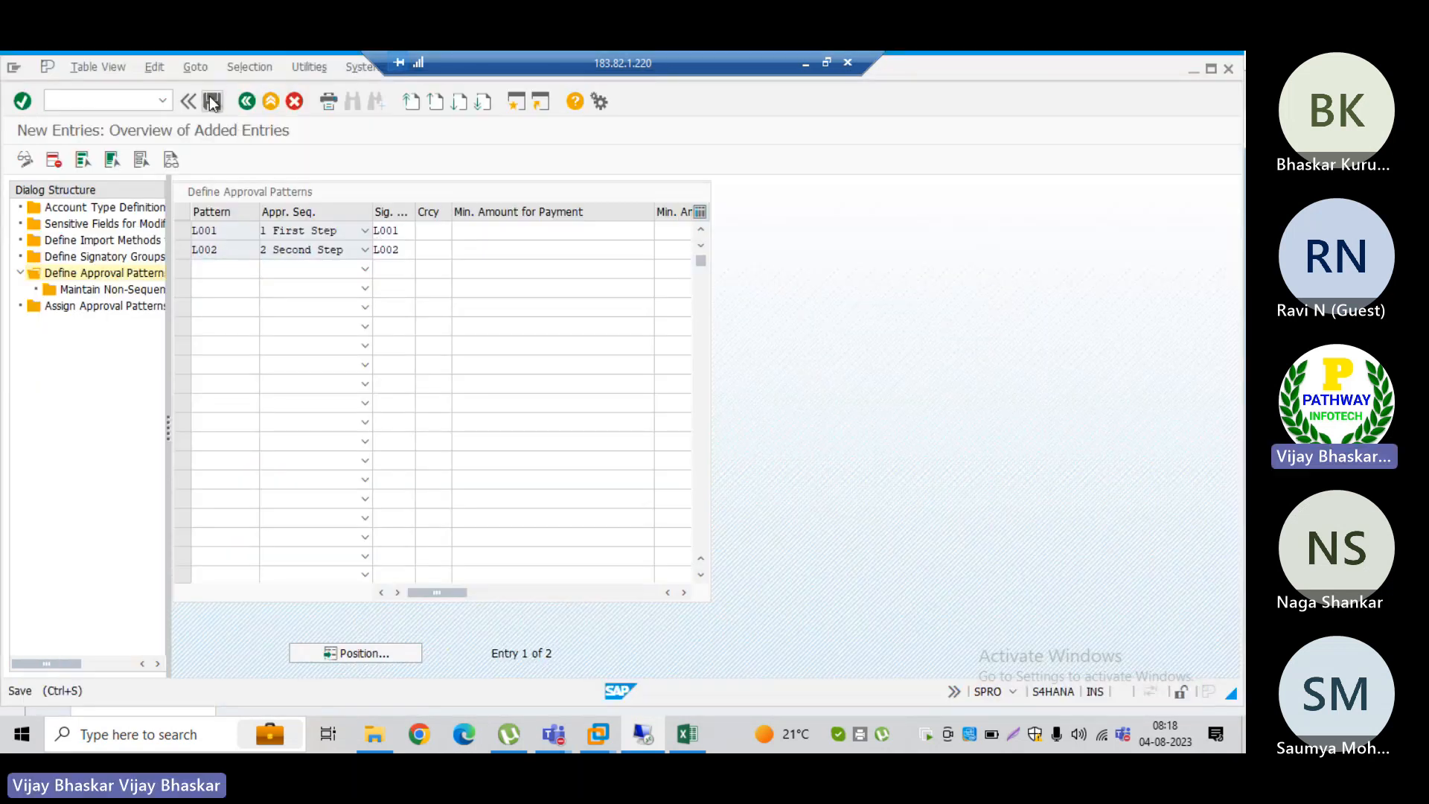
click(212, 103)
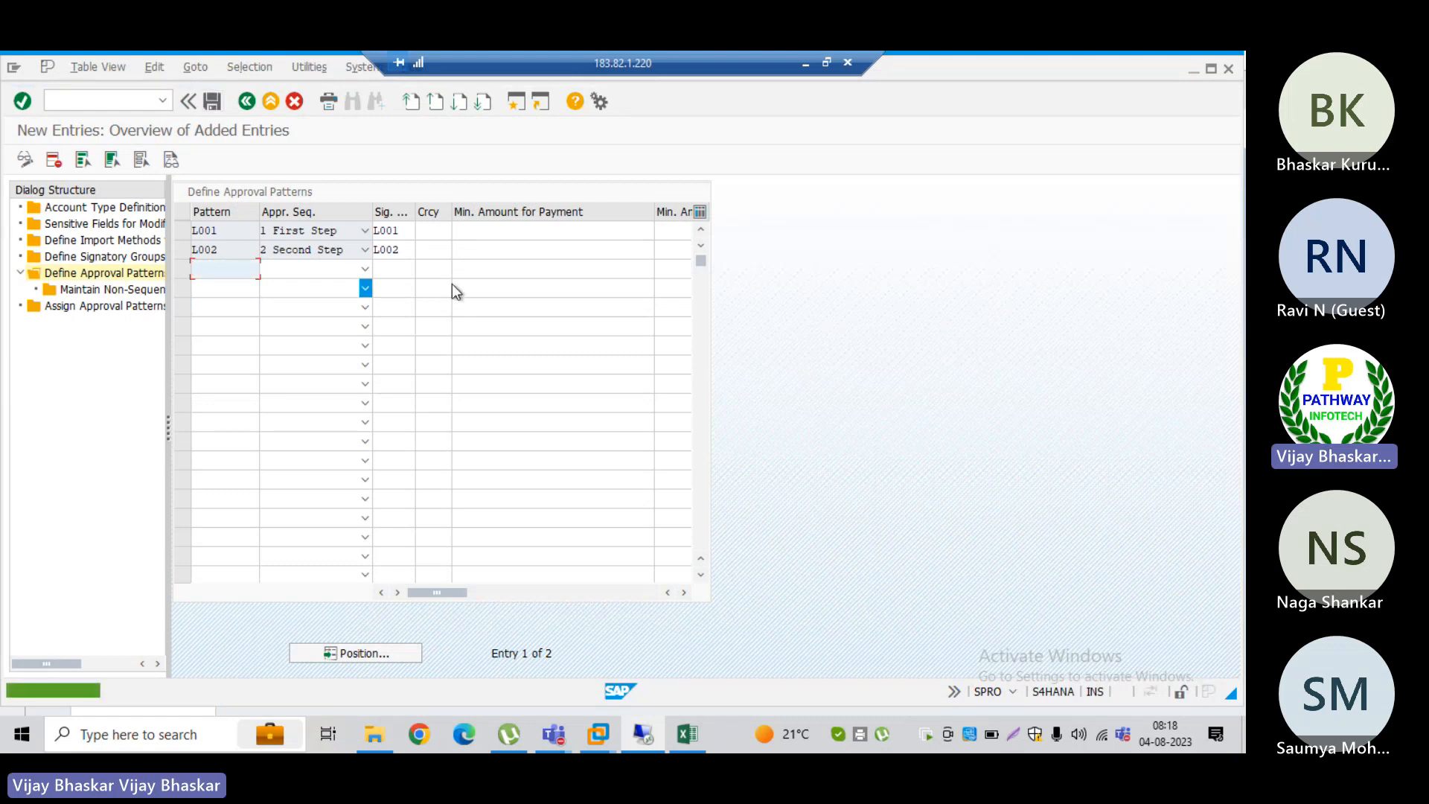
Step: Return to the SAP Fiori launchpad in the browser to check the Manage Bank Accounts search
click(501, 230)
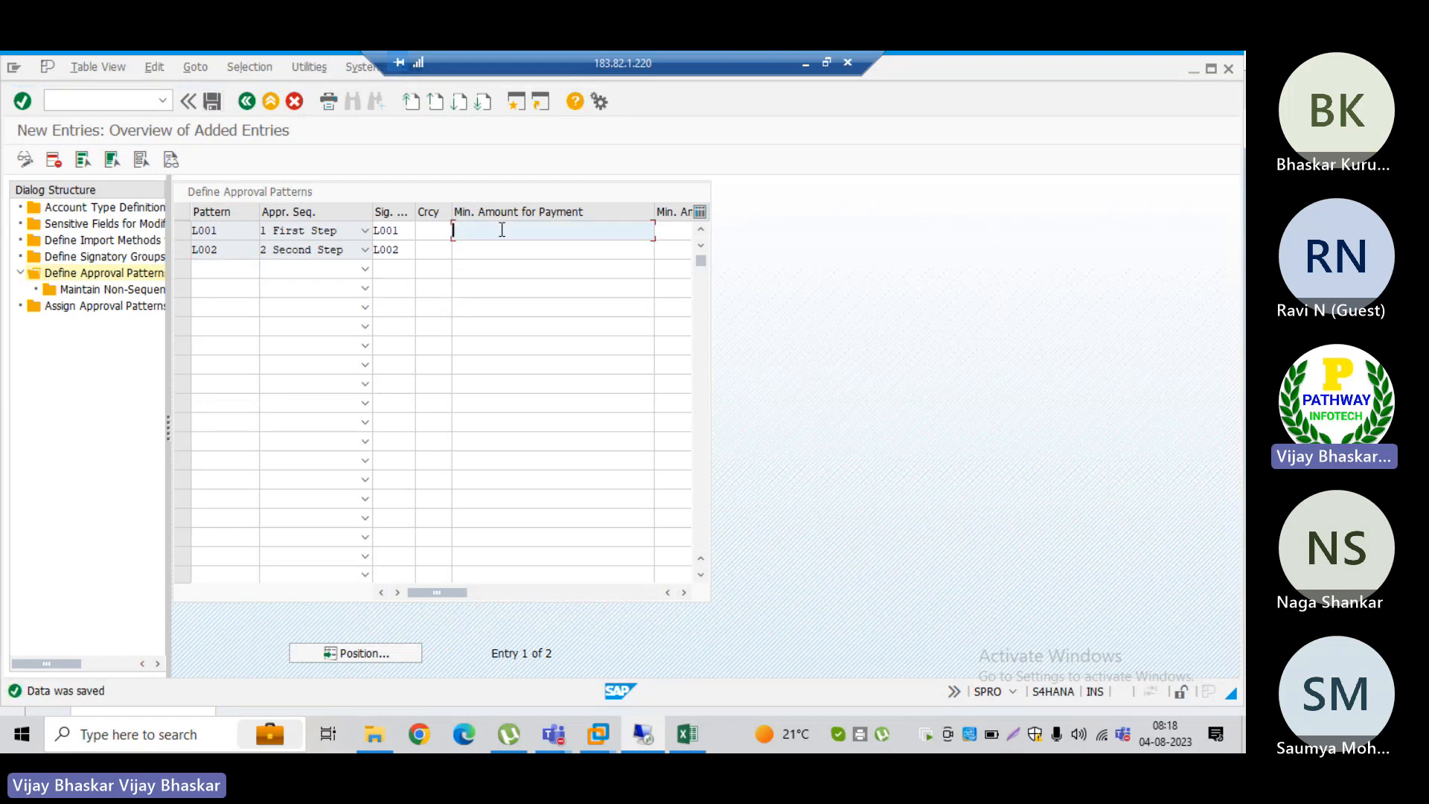
click(429, 232)
key(alt+Tab)
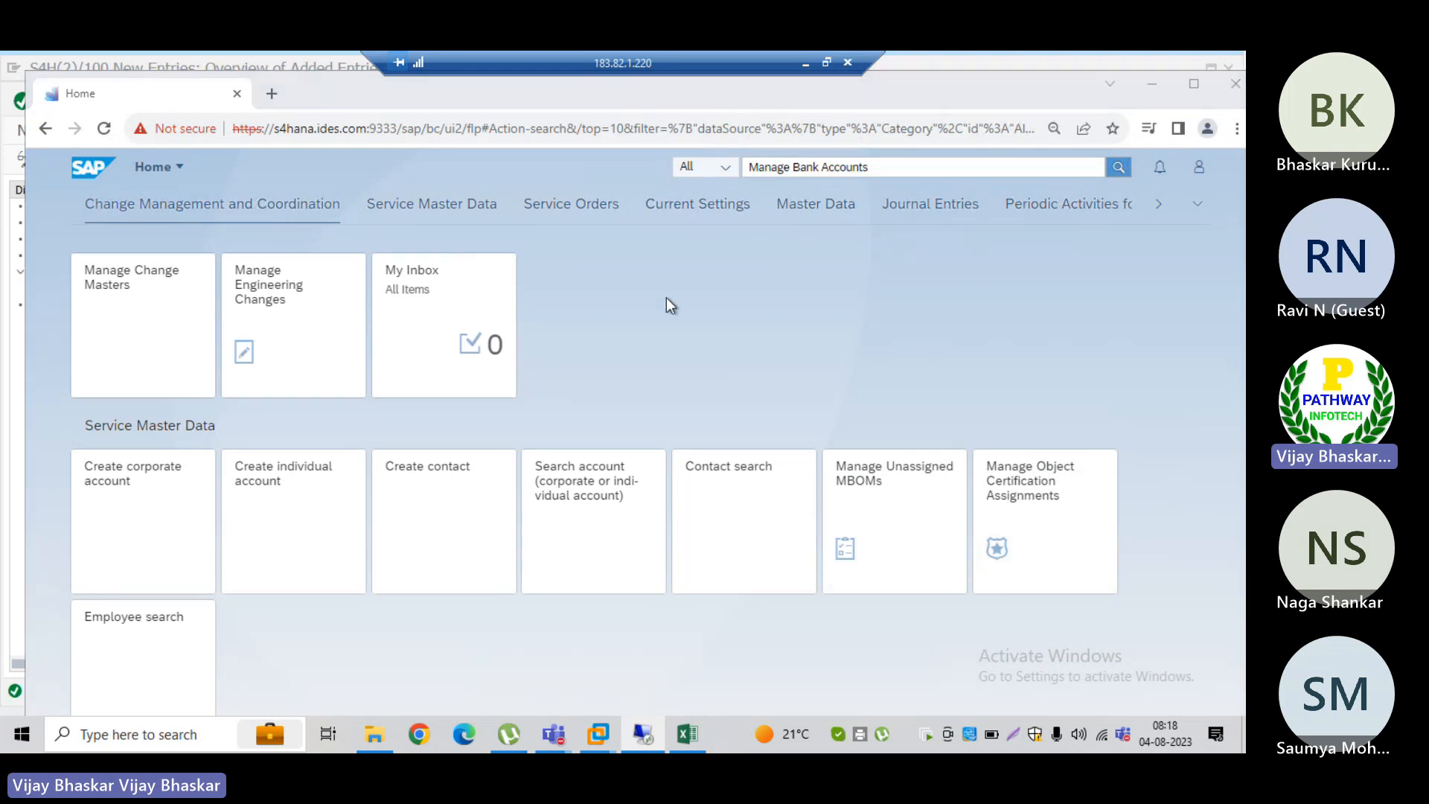
Step: Switch back to SAP GUI and try to open the non-sequential approval patterns for pattern L002
key(alt+Tab)
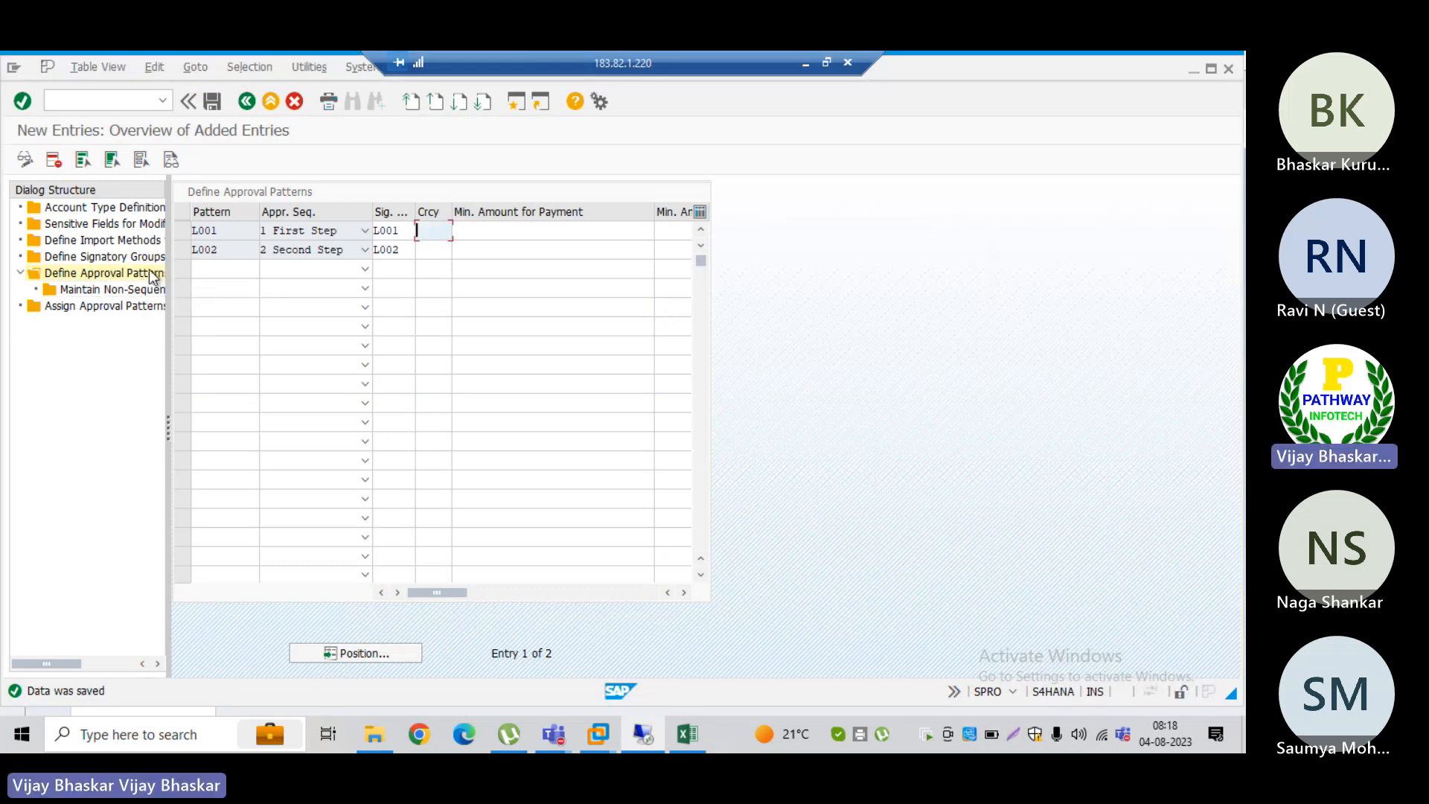
double_click(124, 290)
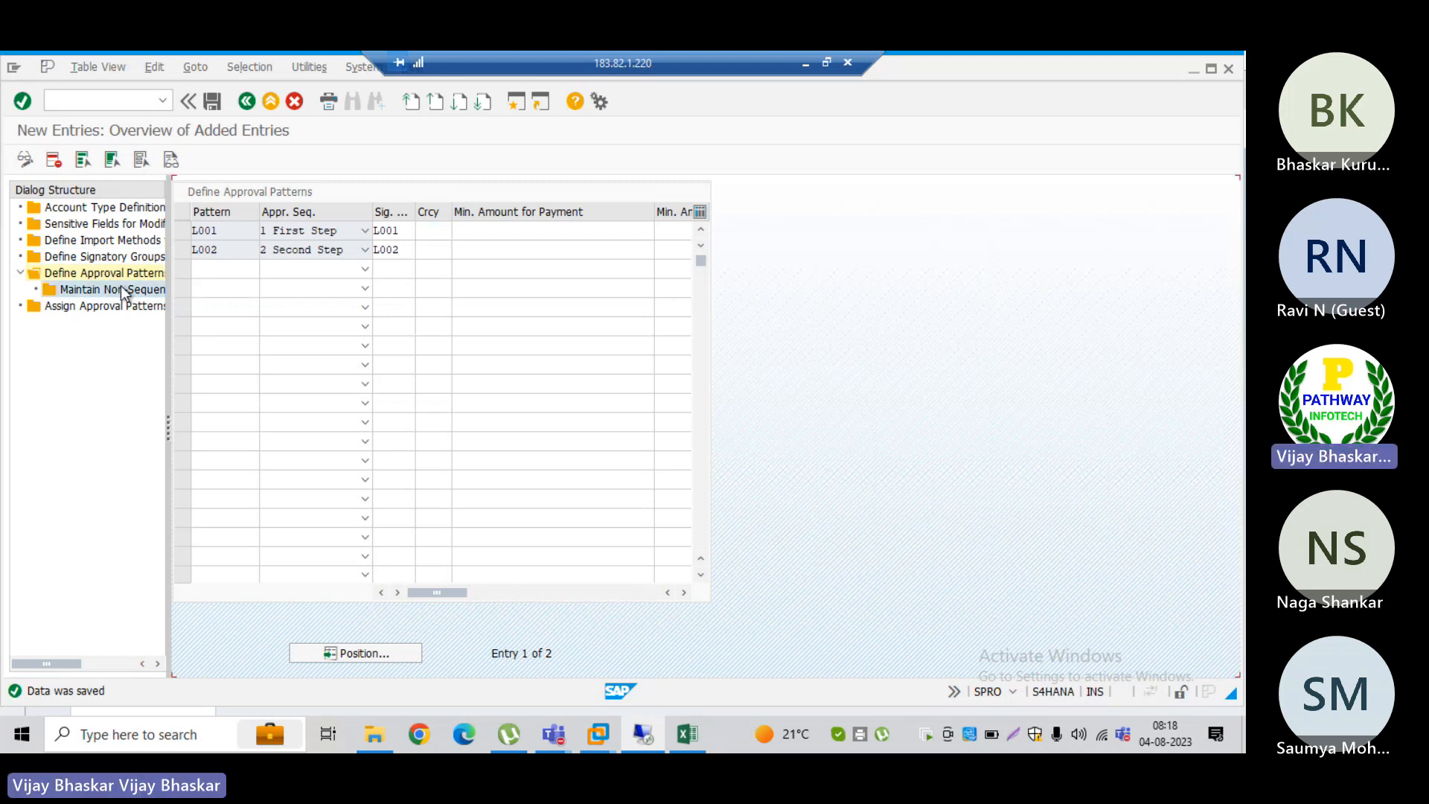
click(181, 251)
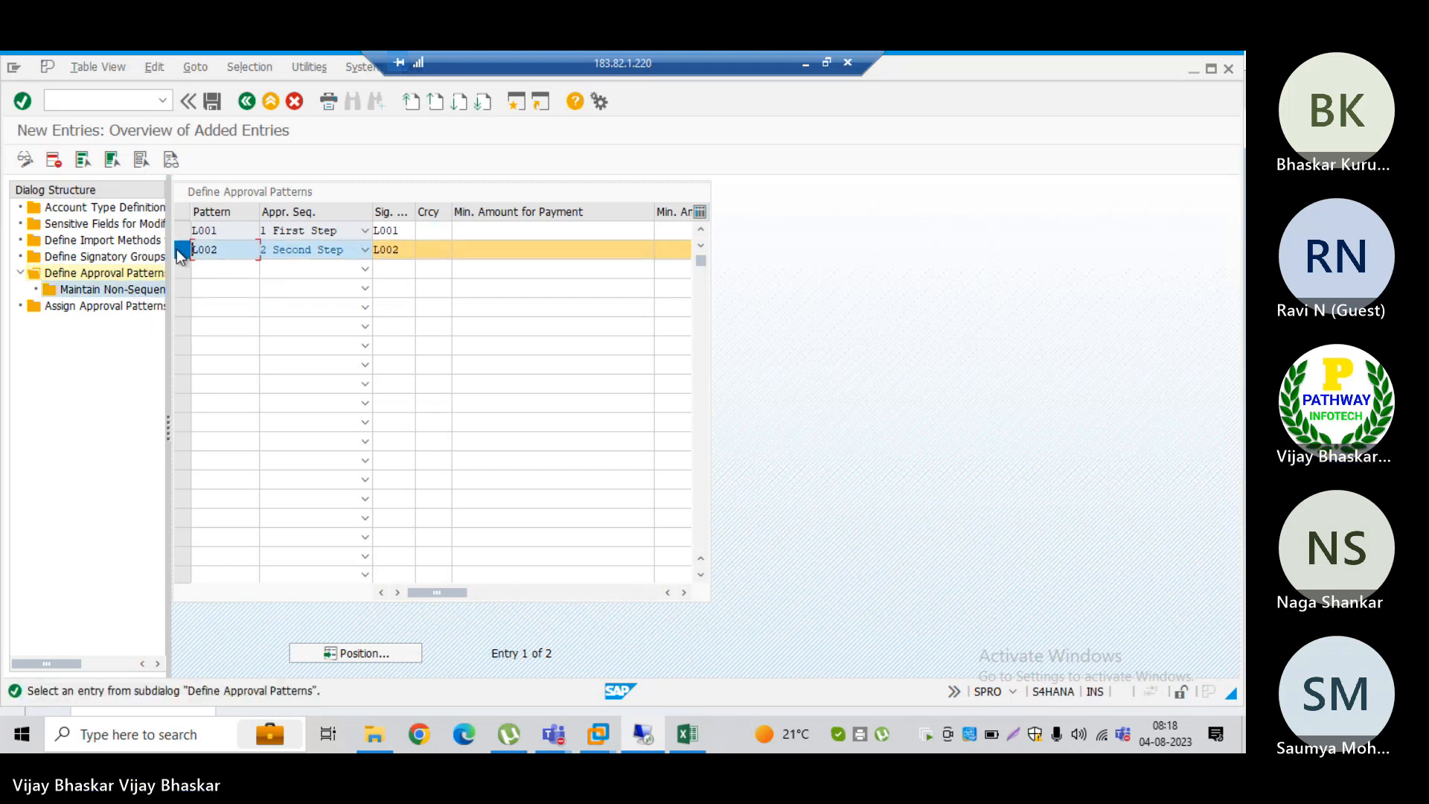
double_click(130, 290)
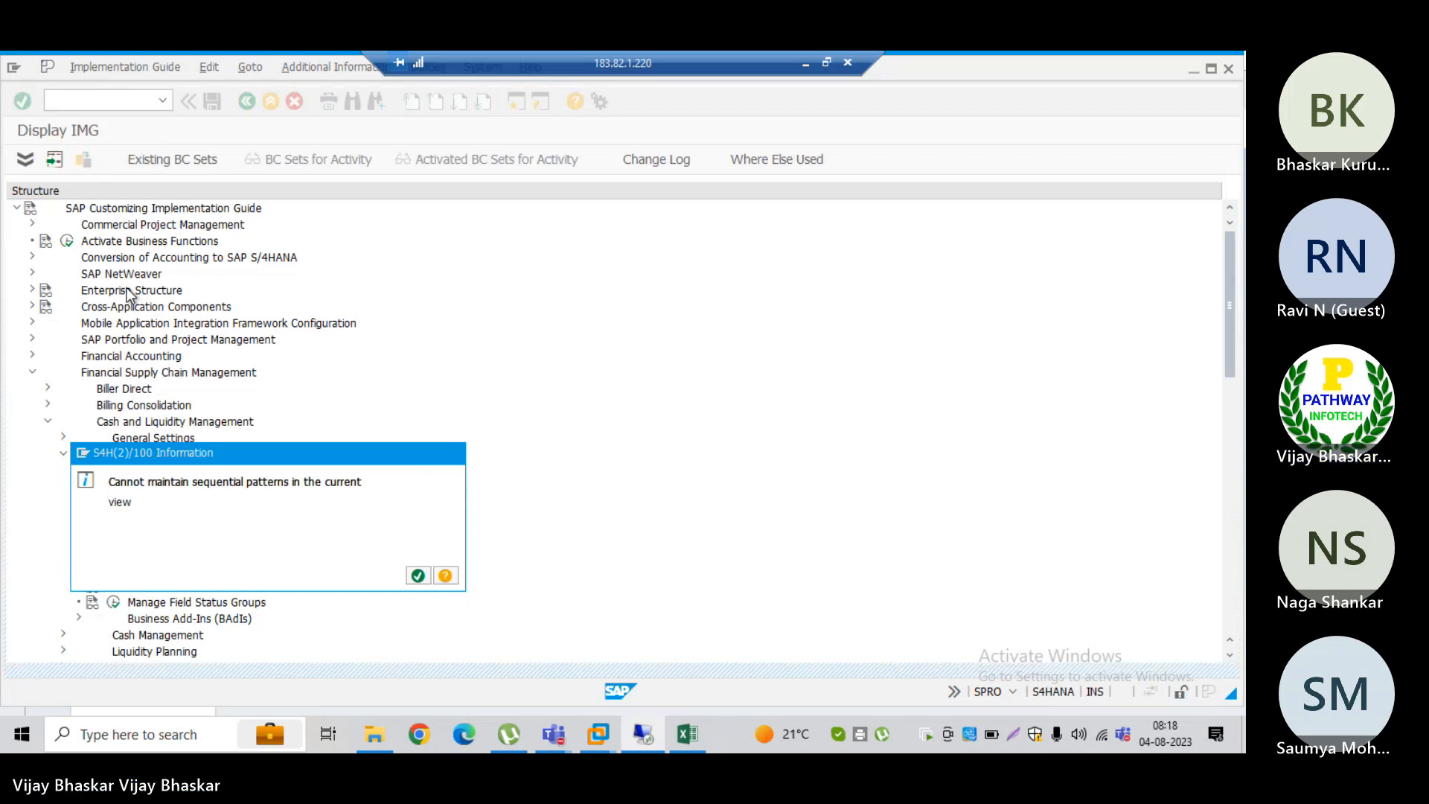
key(Return)
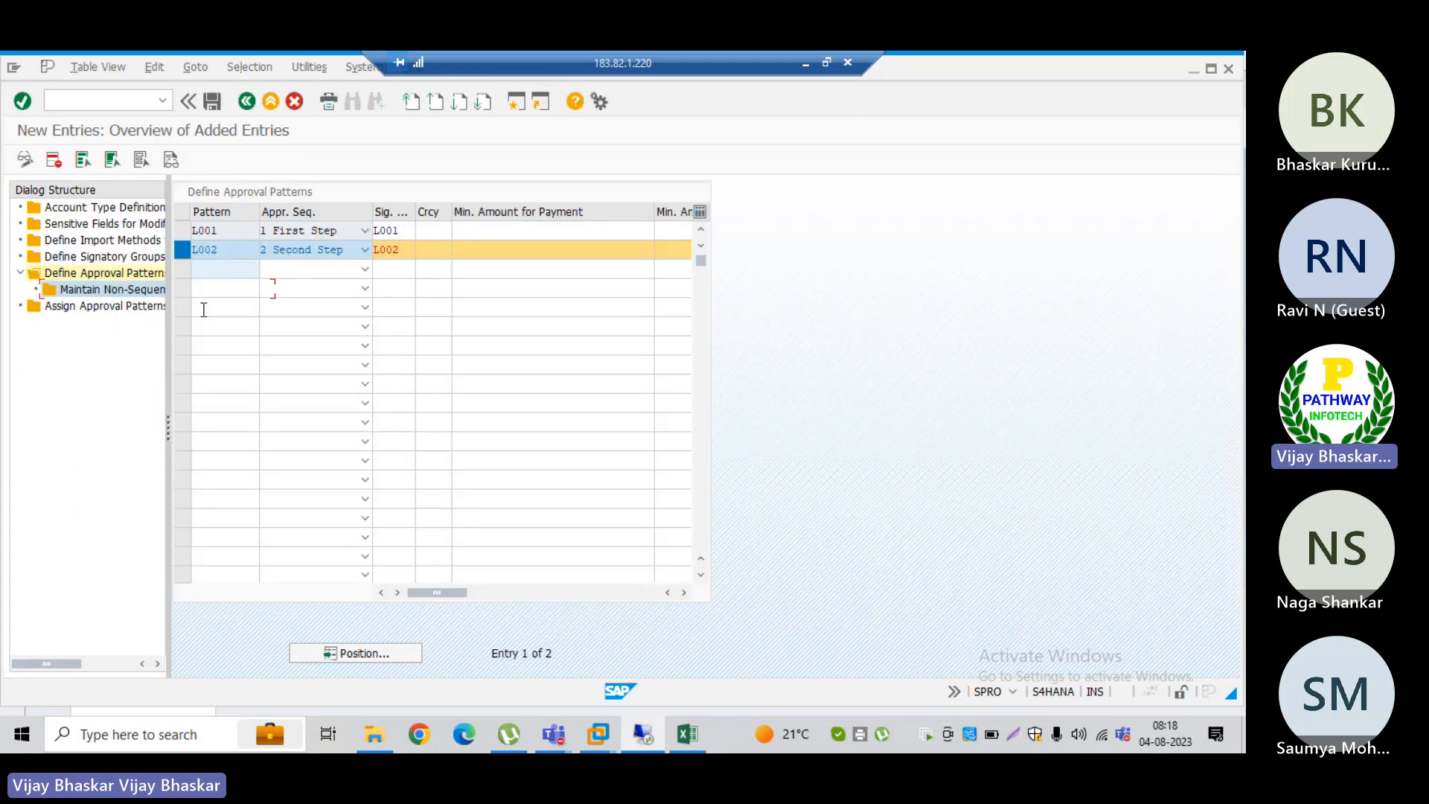
Step: Create a new approval pattern assignment for company code TRM with account type 01 (Current Account)
double_click(112, 310)
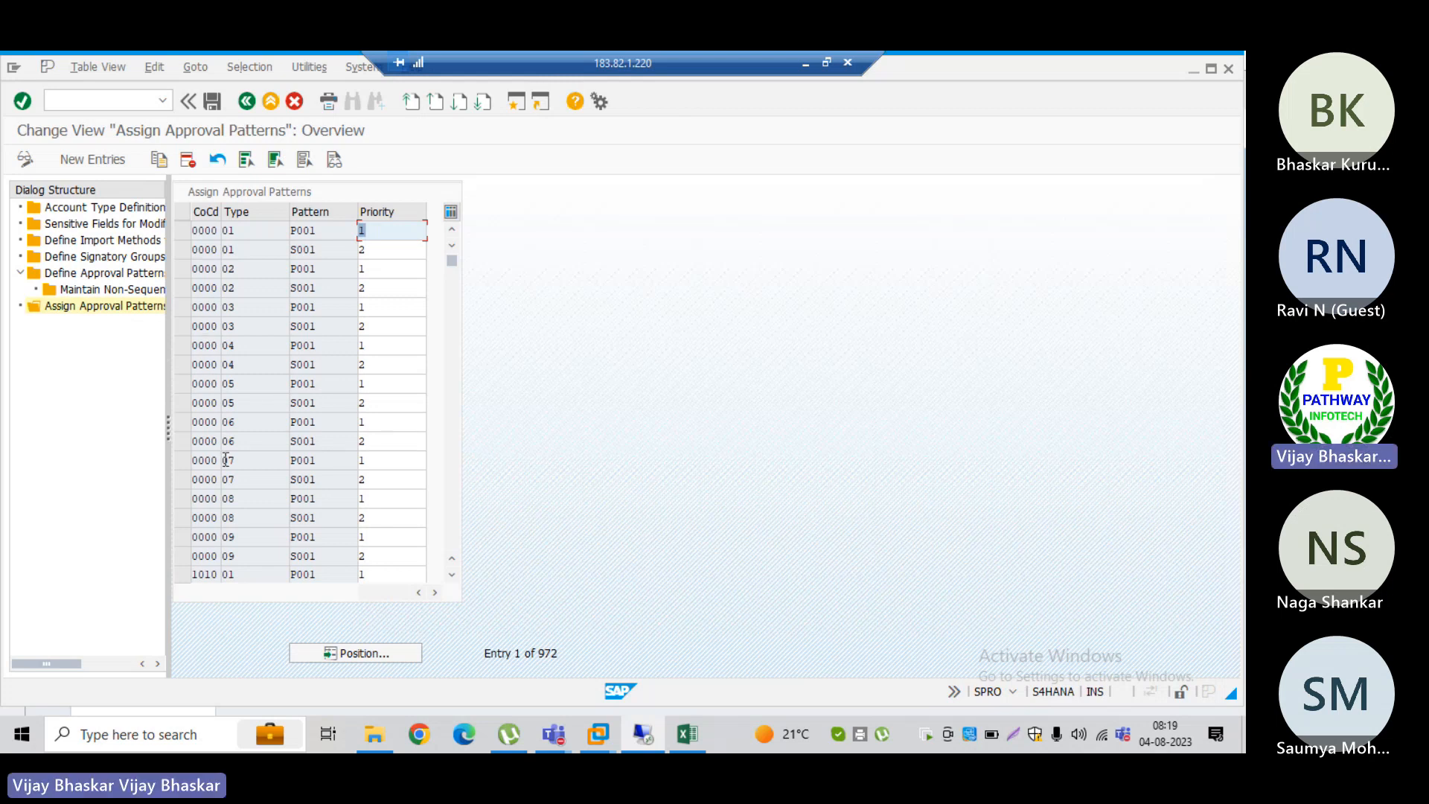
click(93, 160)
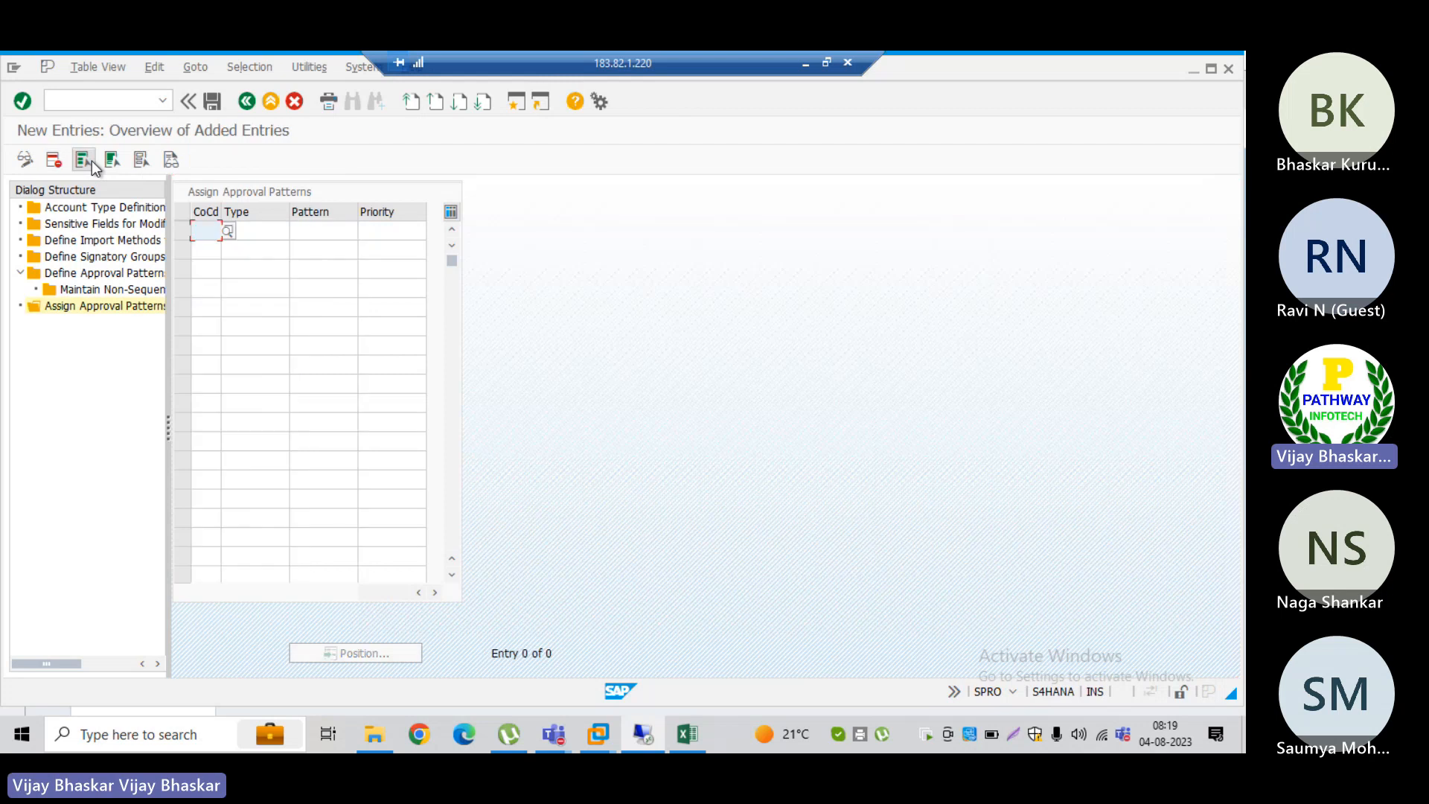
text(1)
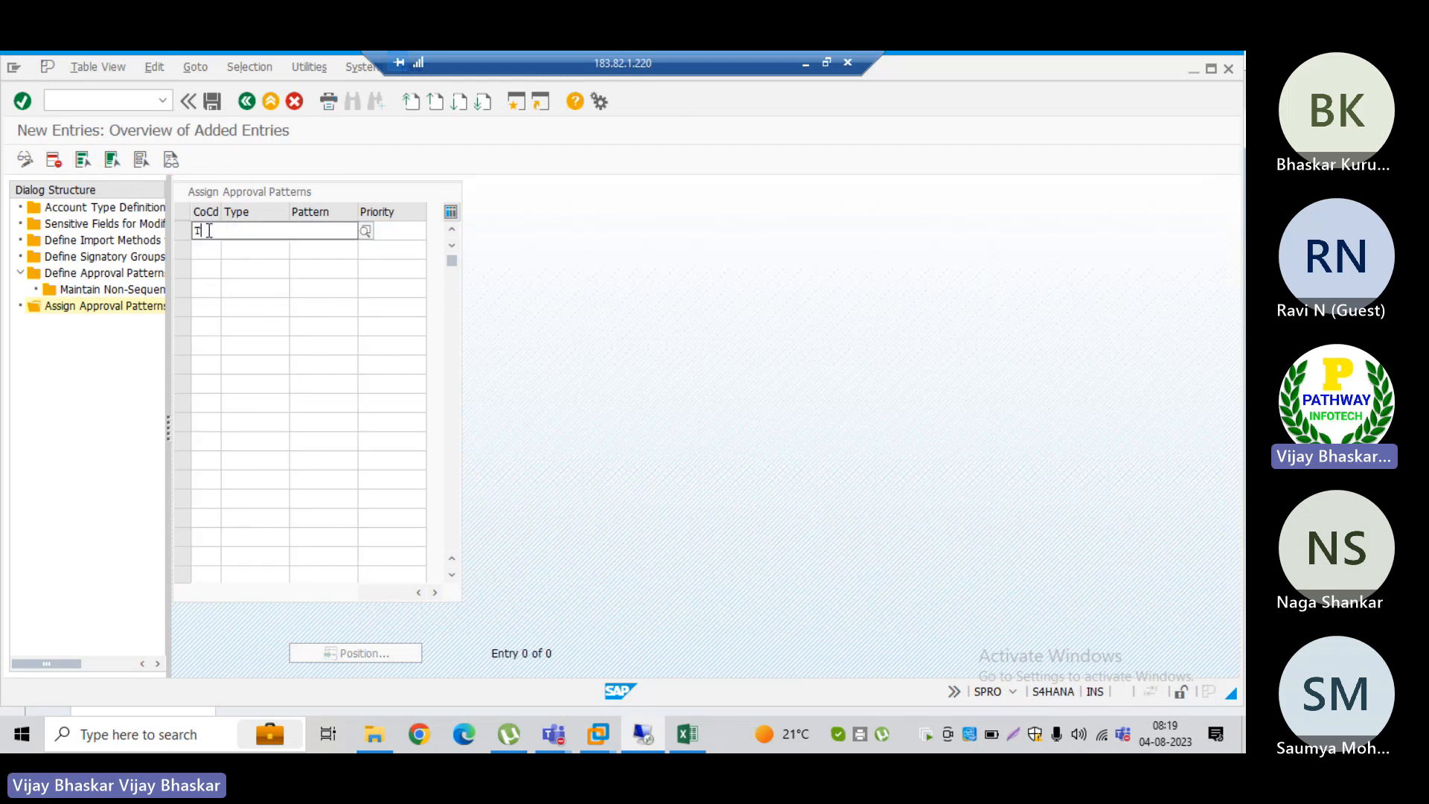
key(Tab)
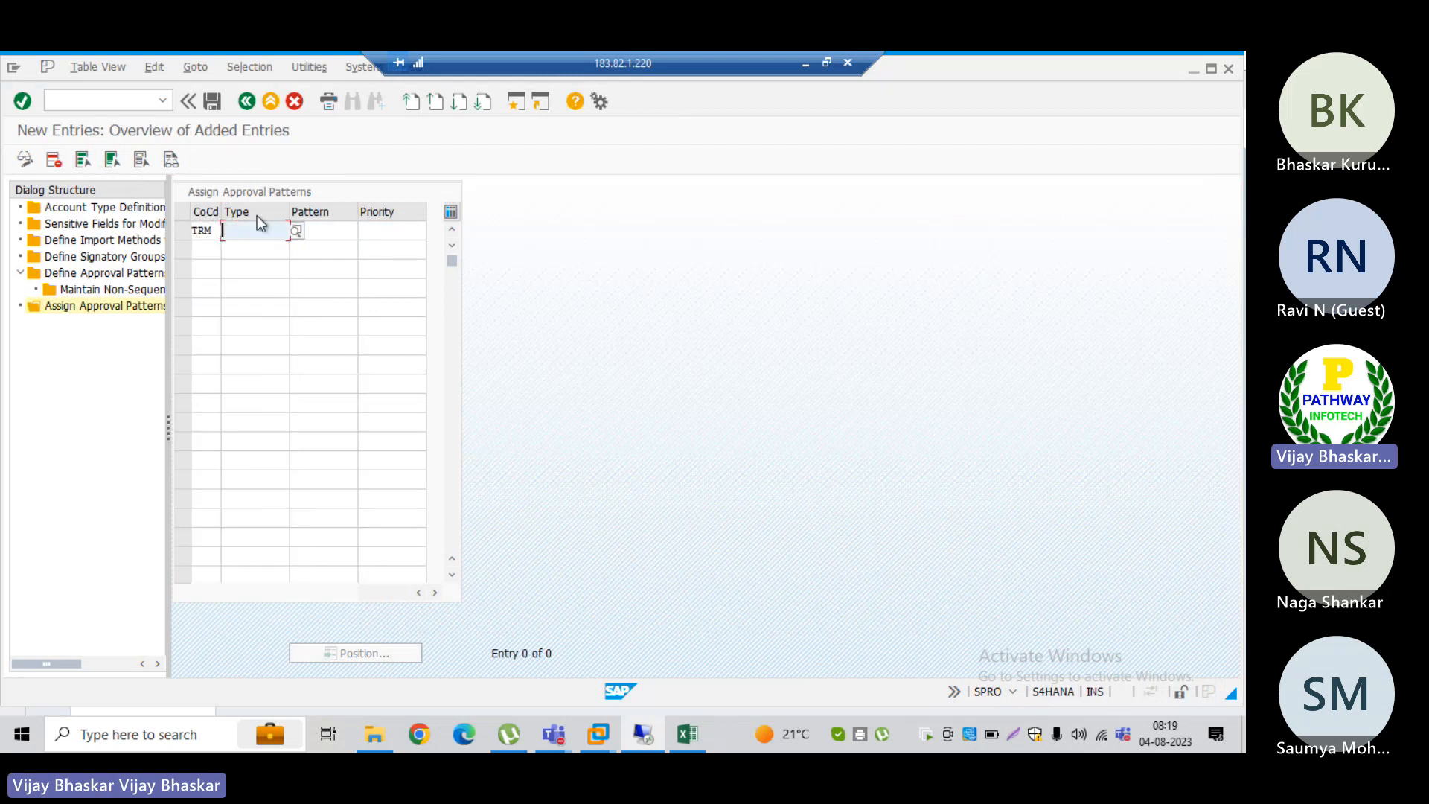
click(295, 231)
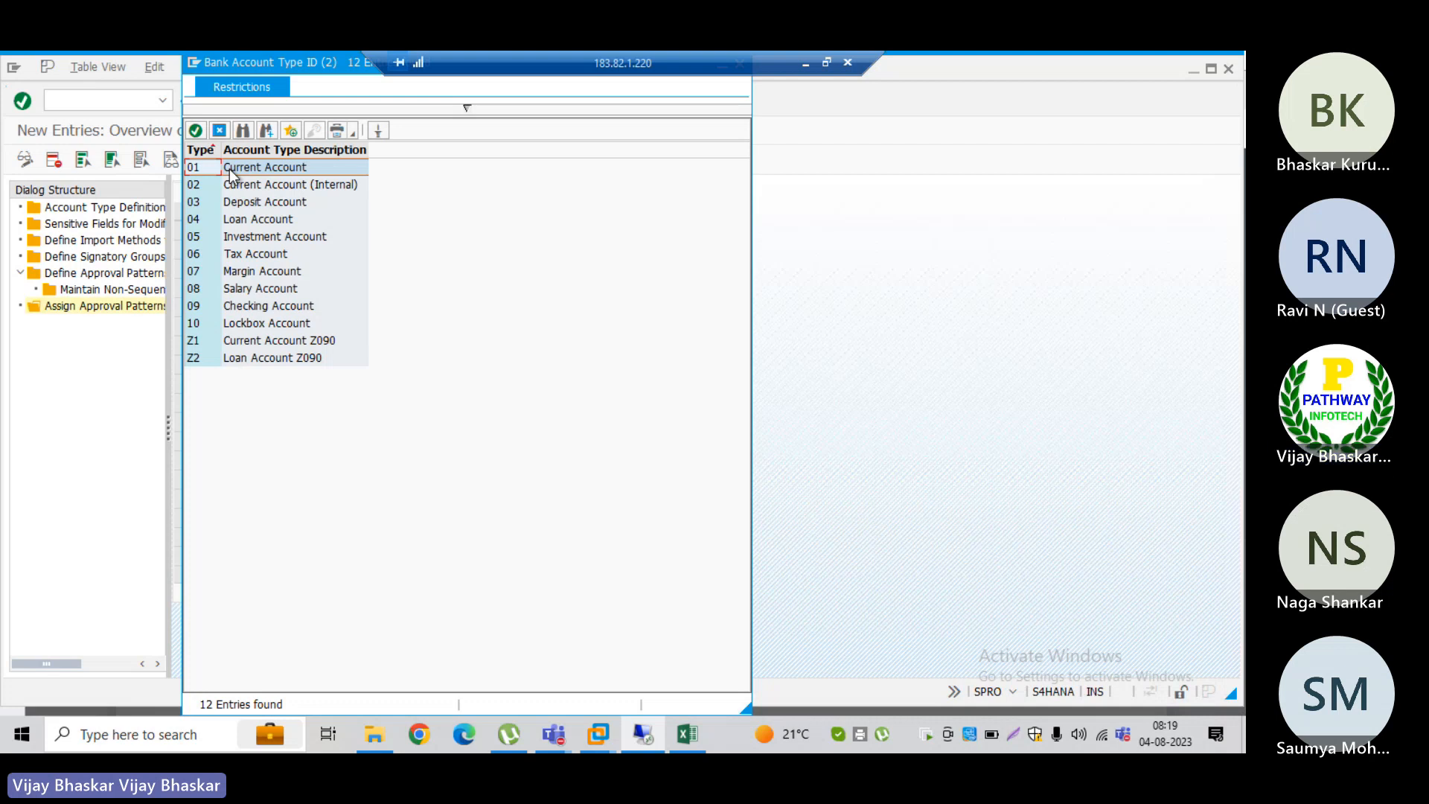
double_click(227, 174)
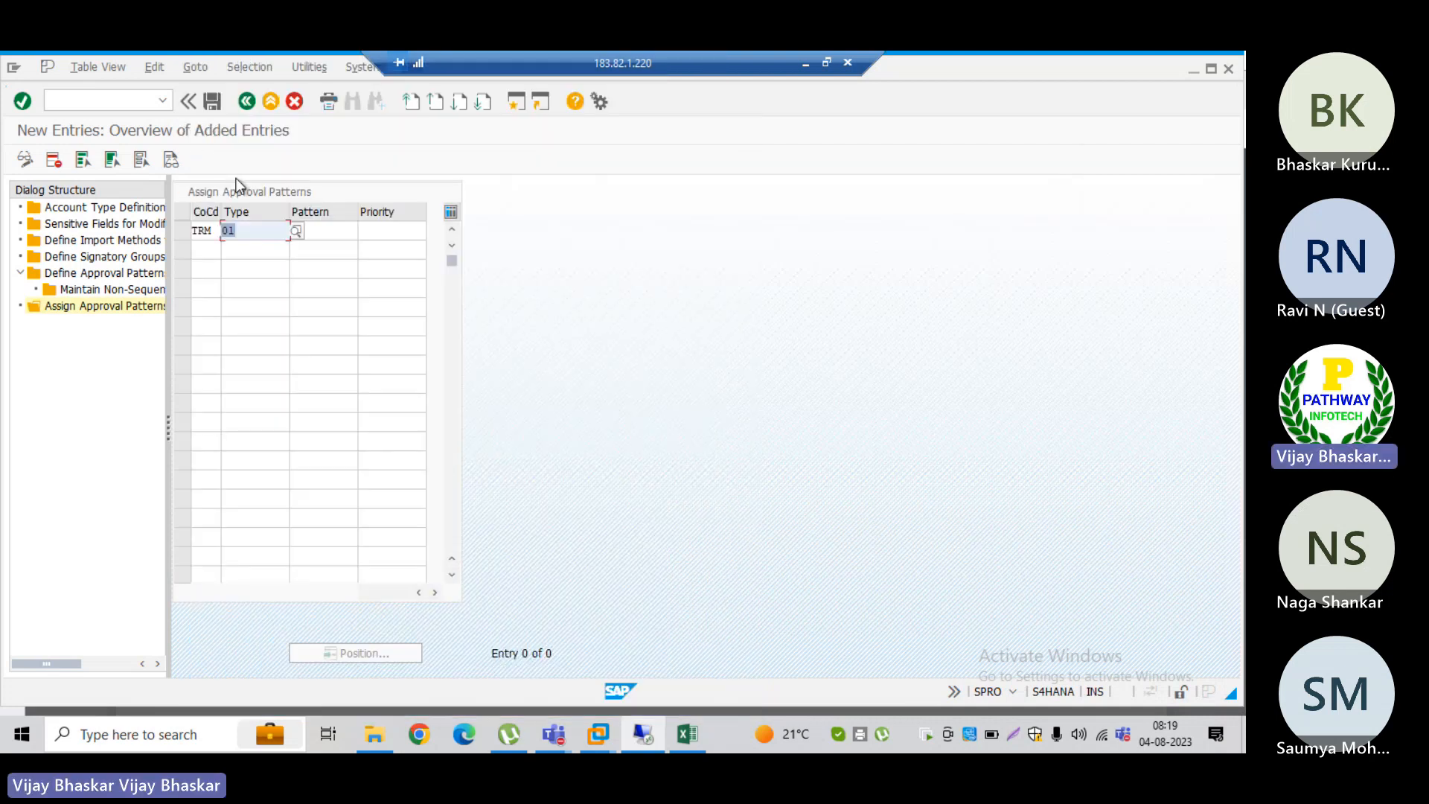
Step: Request the possible patterns for the TRM assignment, checking the Manage Bank Accounts search in the Fiori launchpad before returning to SAP GUI
click(329, 231)
click(366, 232)
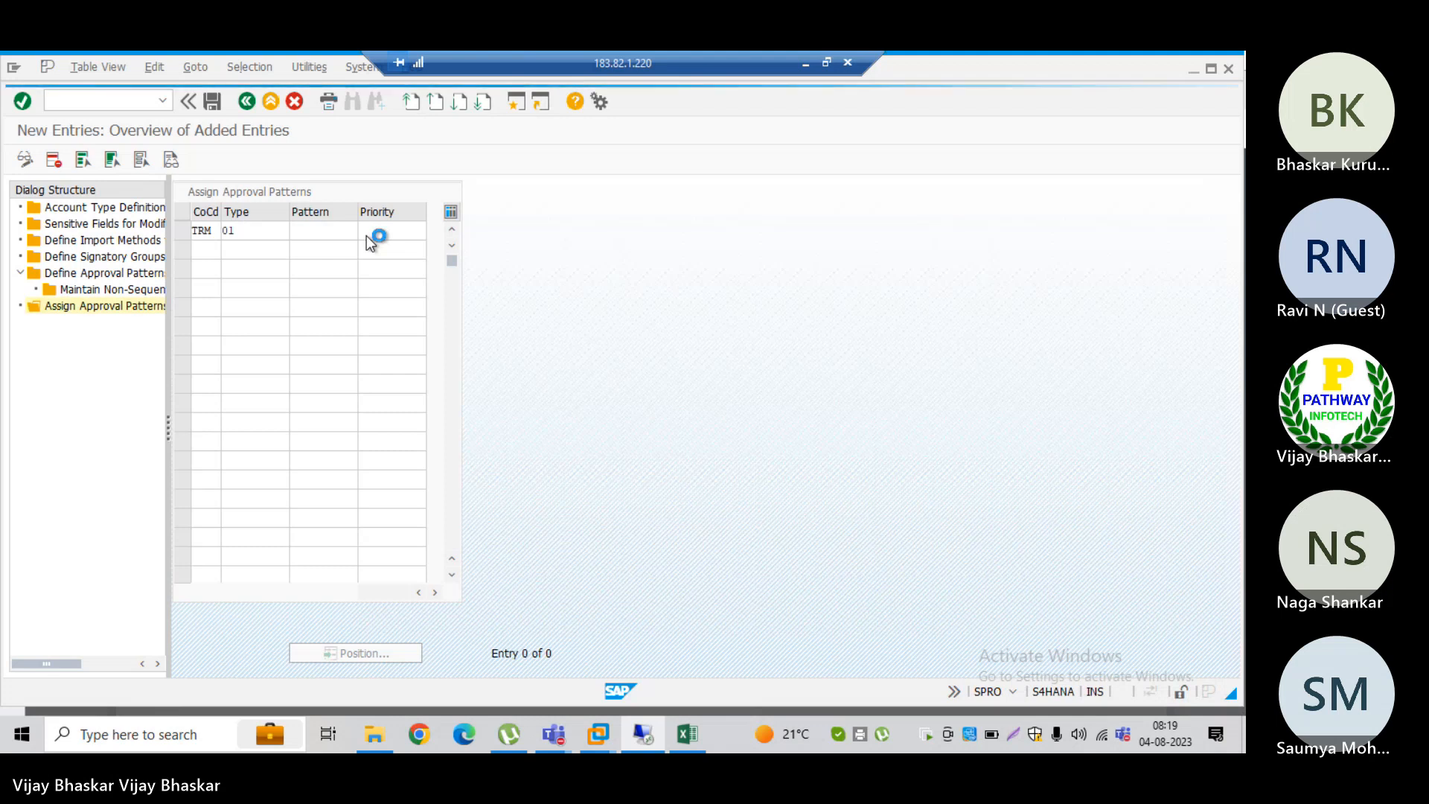
key(alt+Tab)
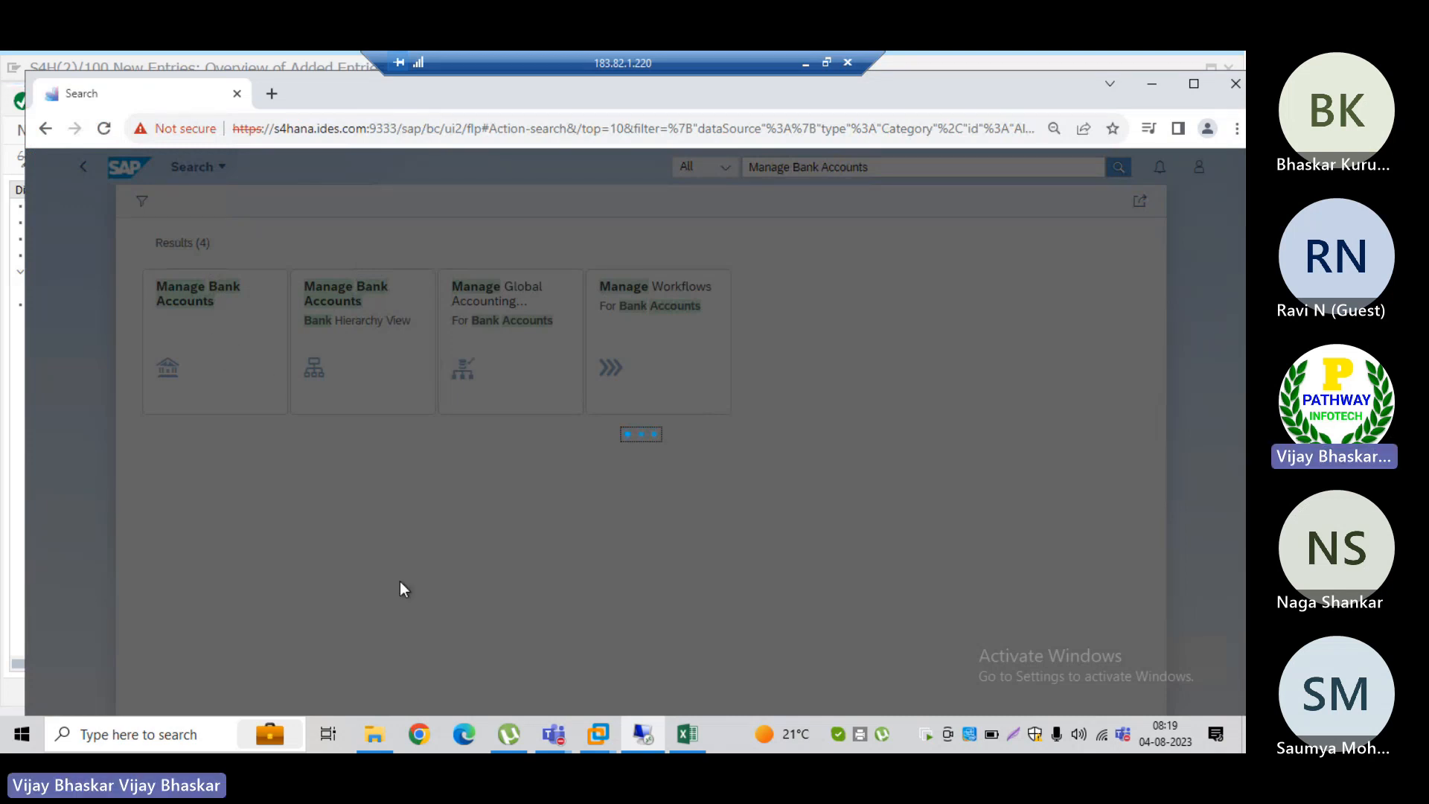
key(alt+Tab)
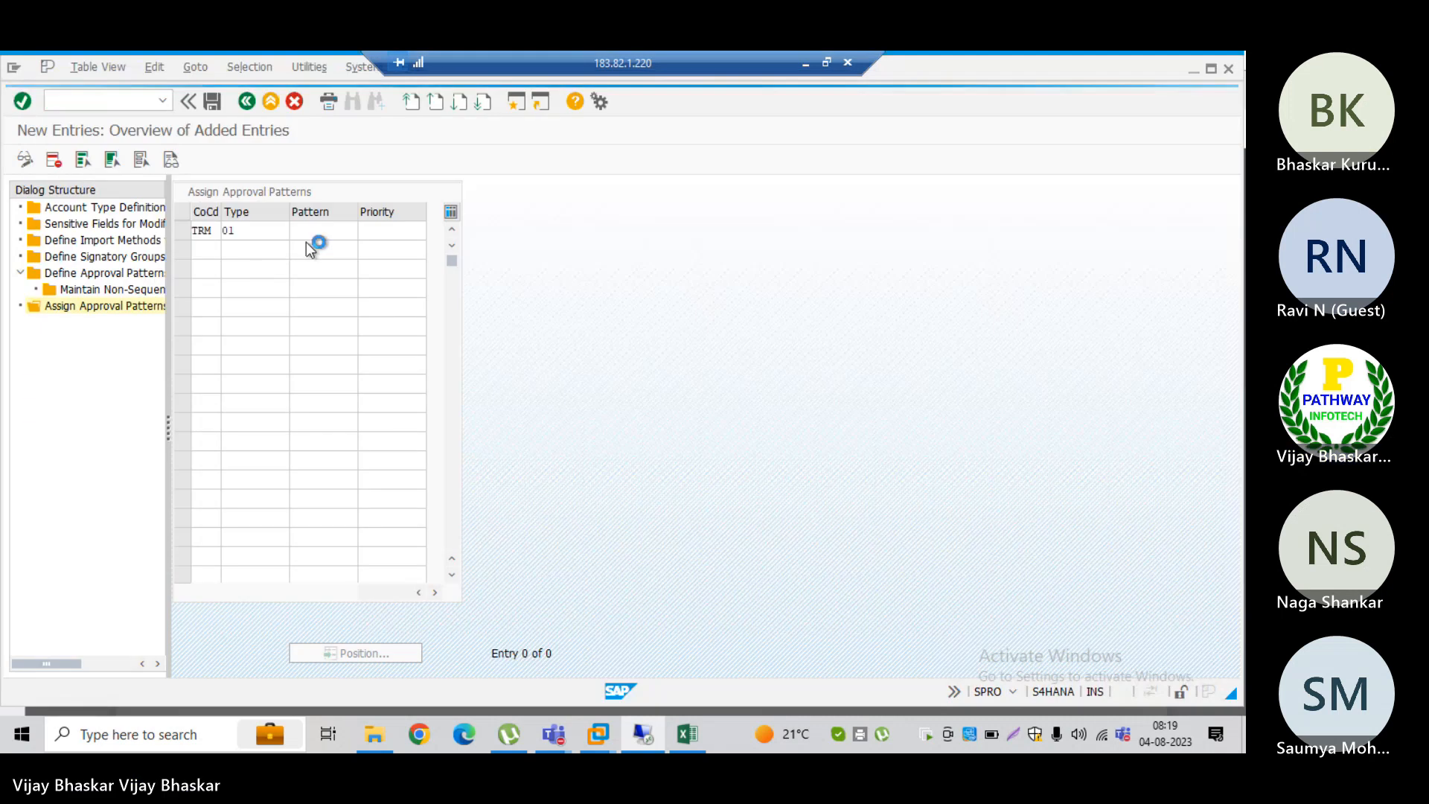
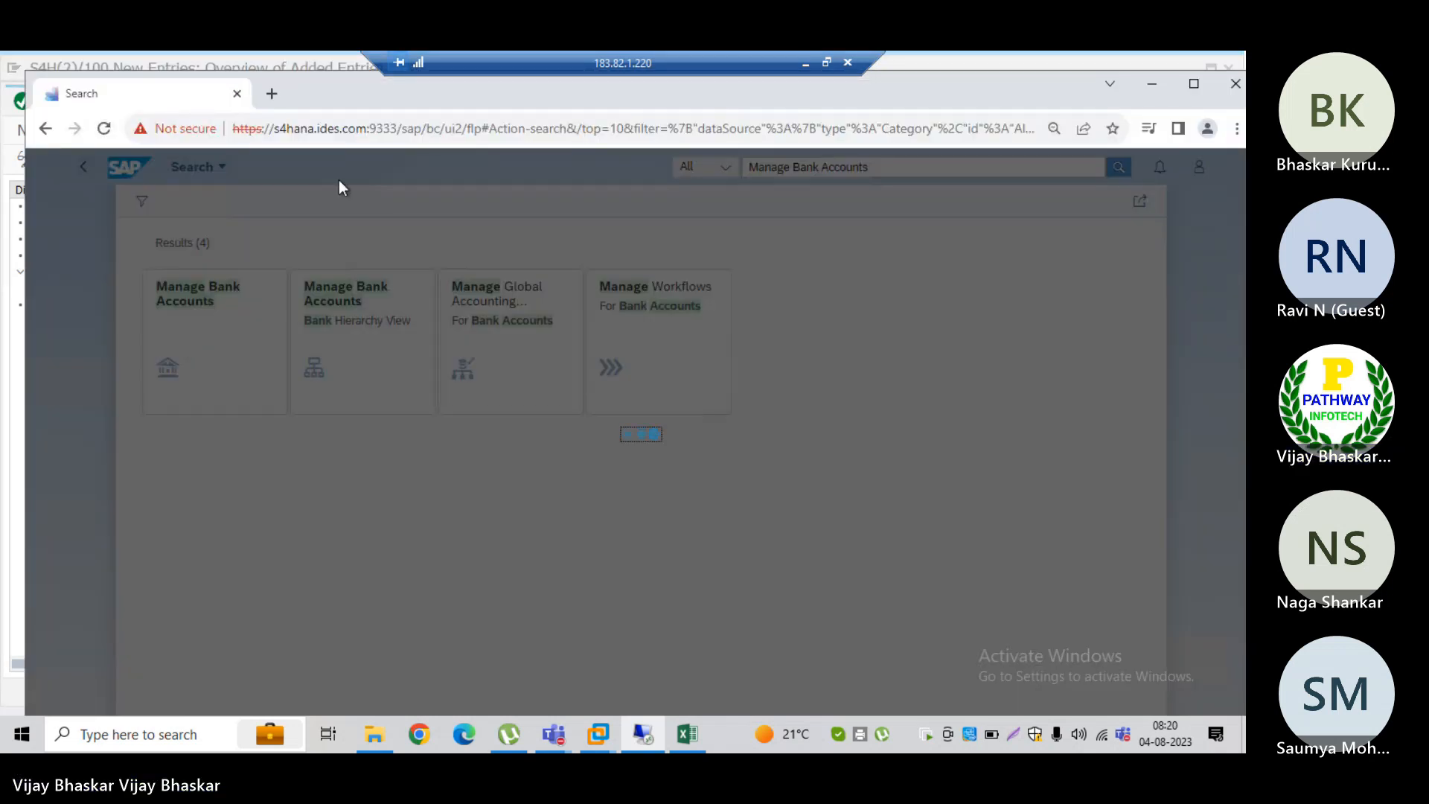
Step: Maximize the browser window, switch to the SAP GUI Maintain Transaction session and try to open transaction SPRO there
click(344, 131)
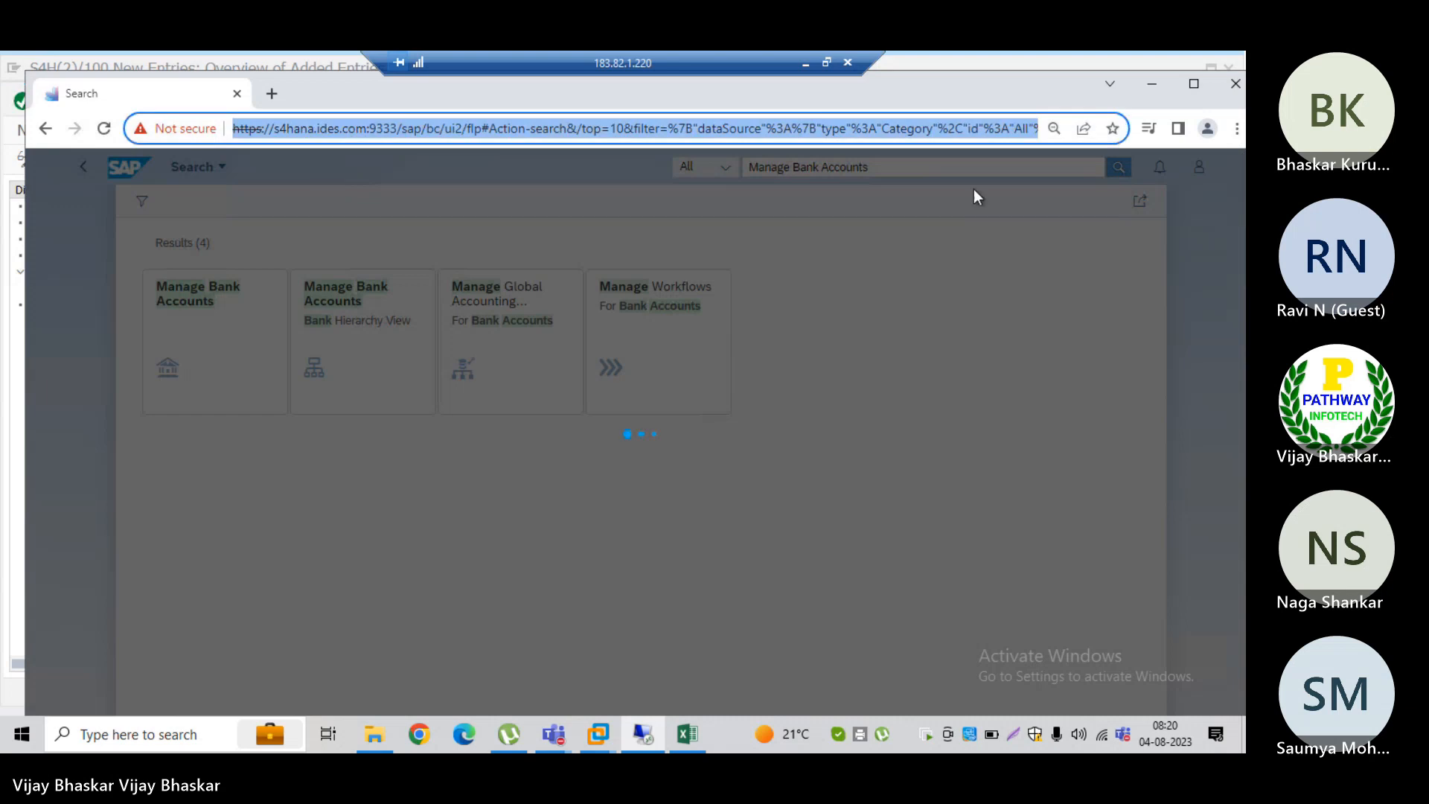
click(1194, 88)
key(alt+Tab)
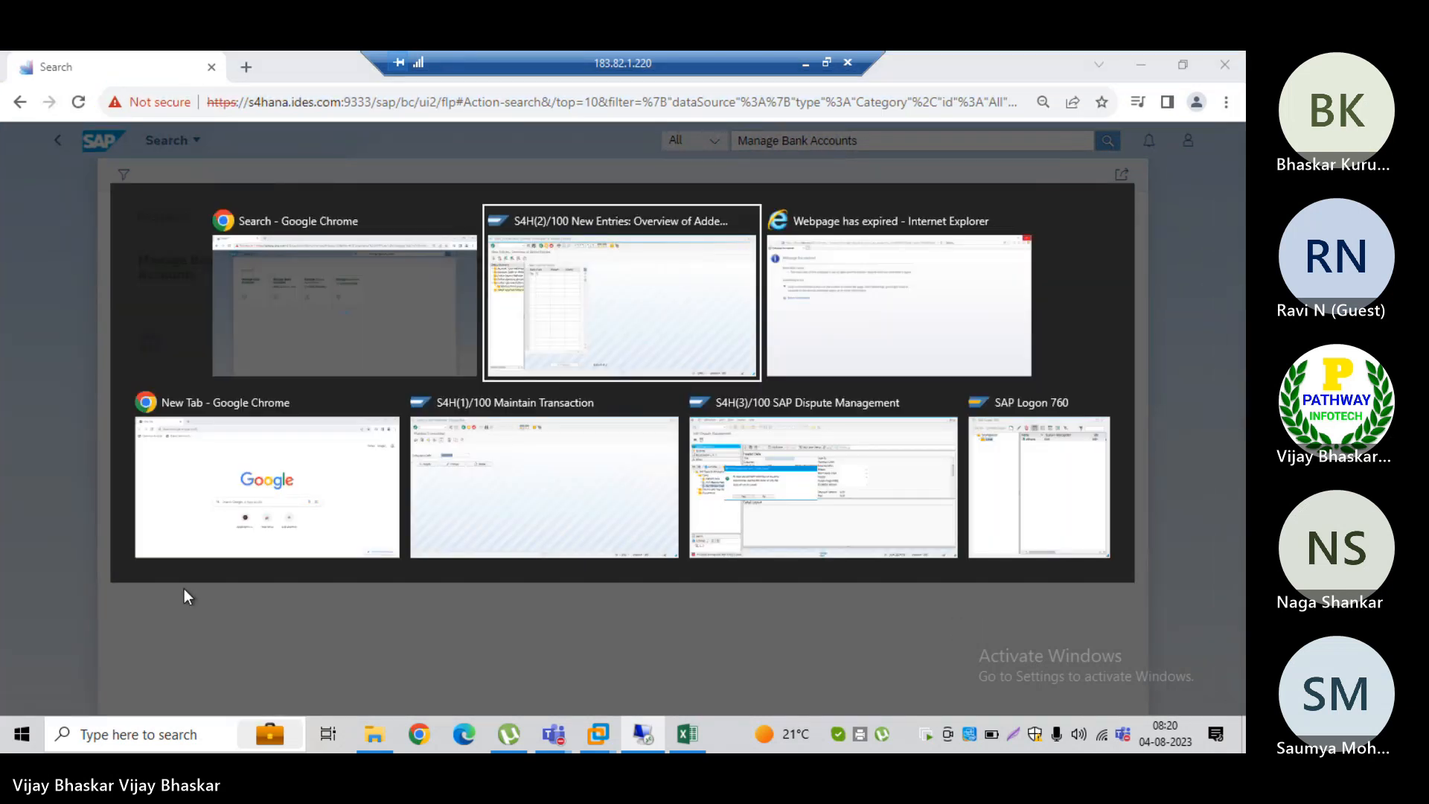
key(alt+Tab)
key(alt+Tab)
key(alt+Tab)
key(Escape)
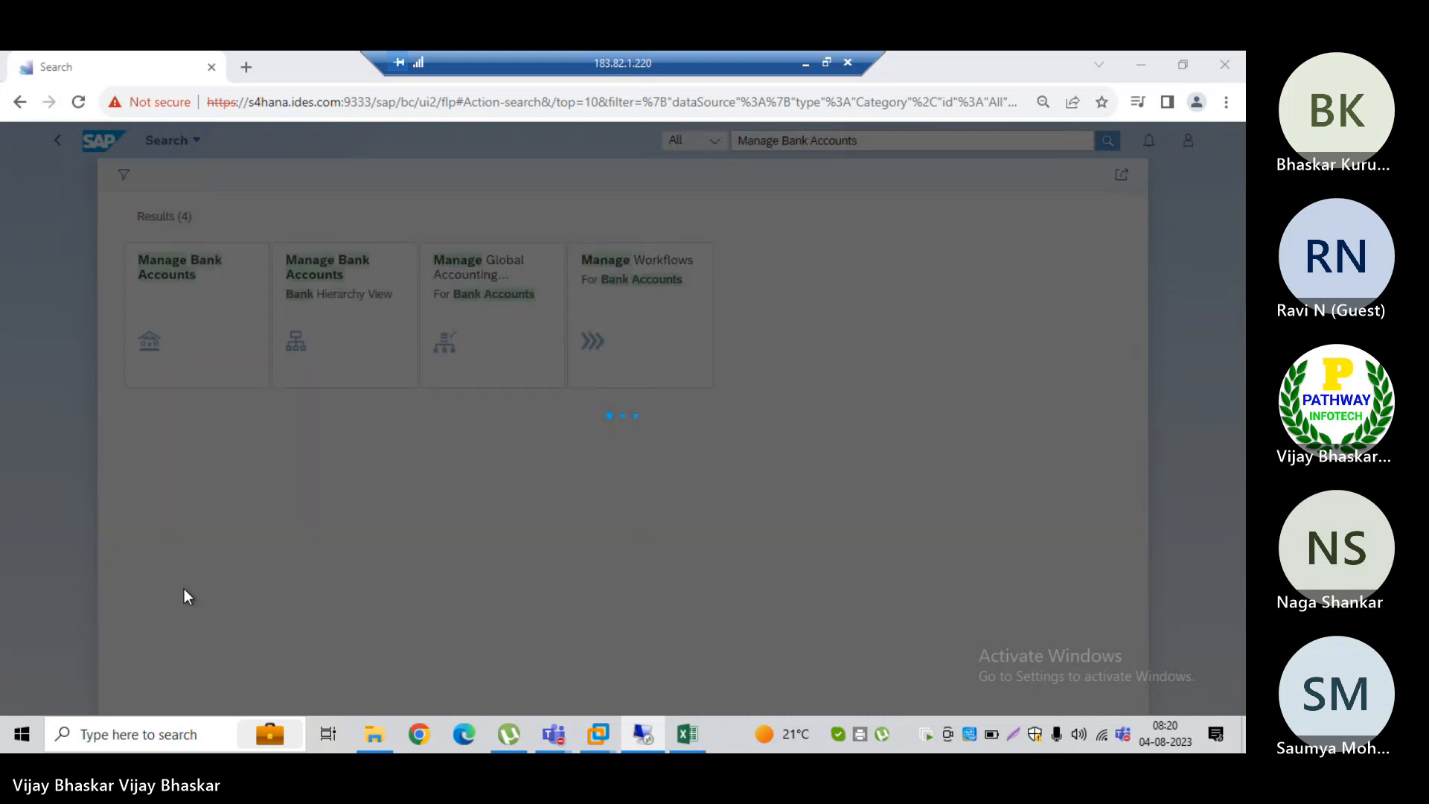
click(88, 101)
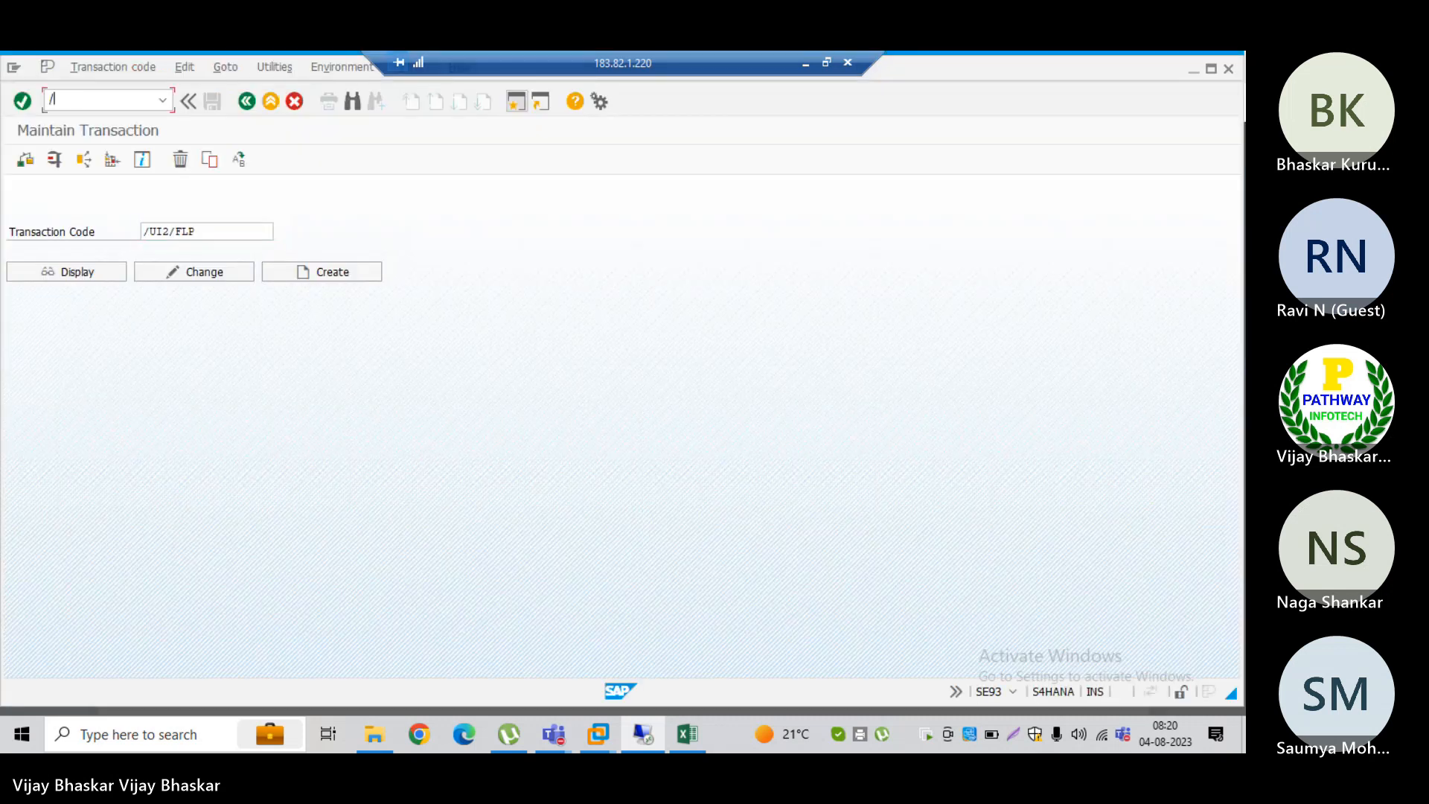
text(/nspro)
key(Return)
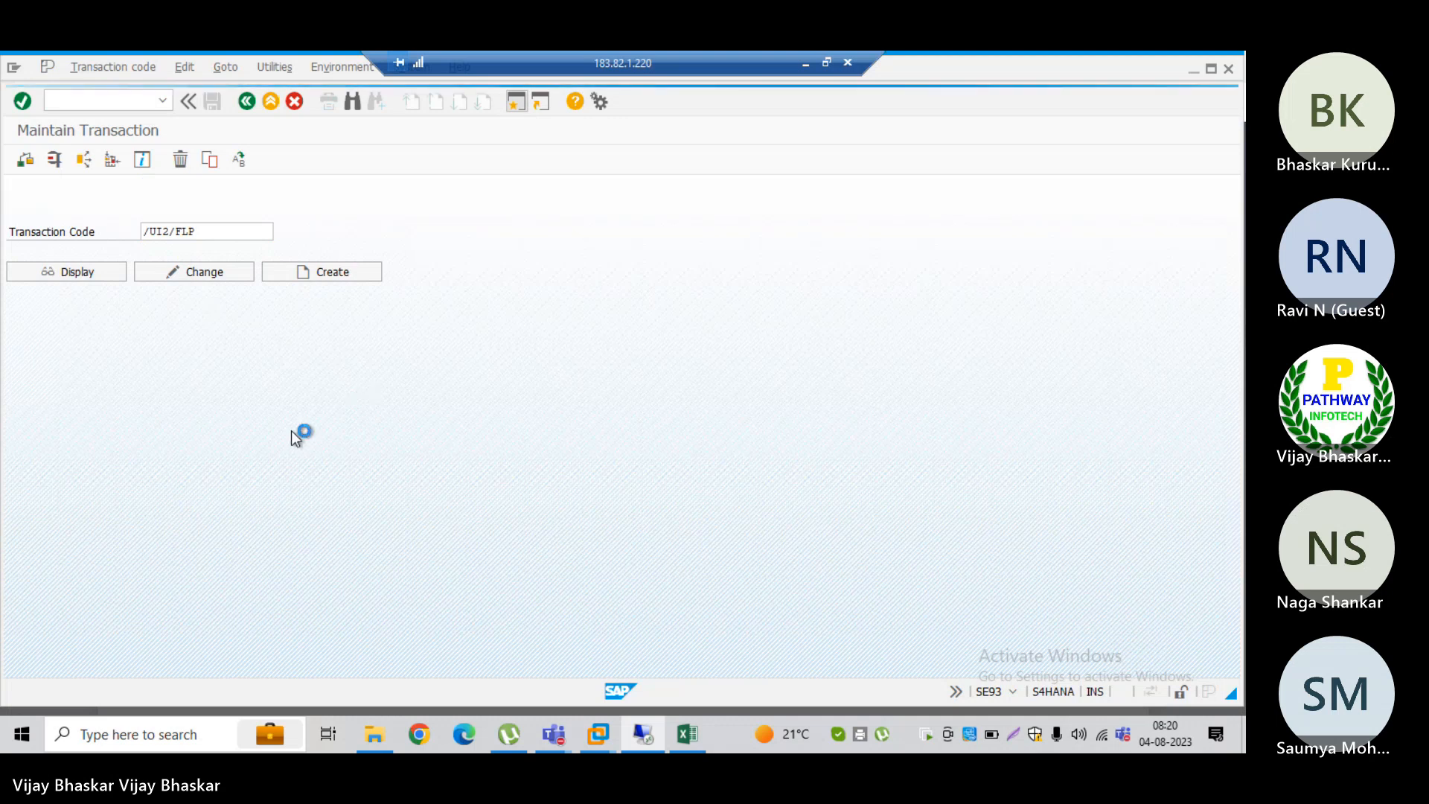
Step: Return to the approval pattern assignment session and try to stop its running transaction
key(alt+Tab)
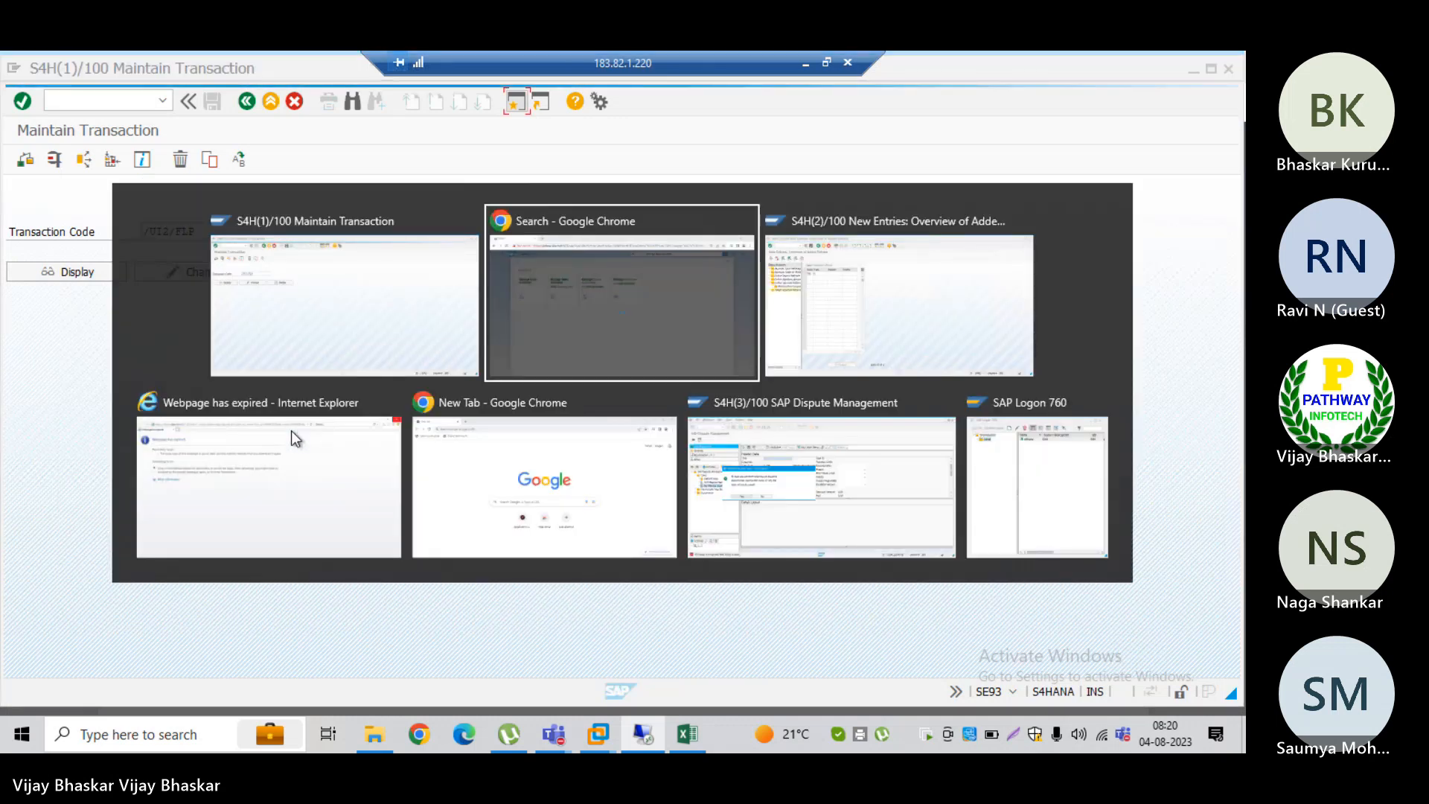
key(alt+Tab)
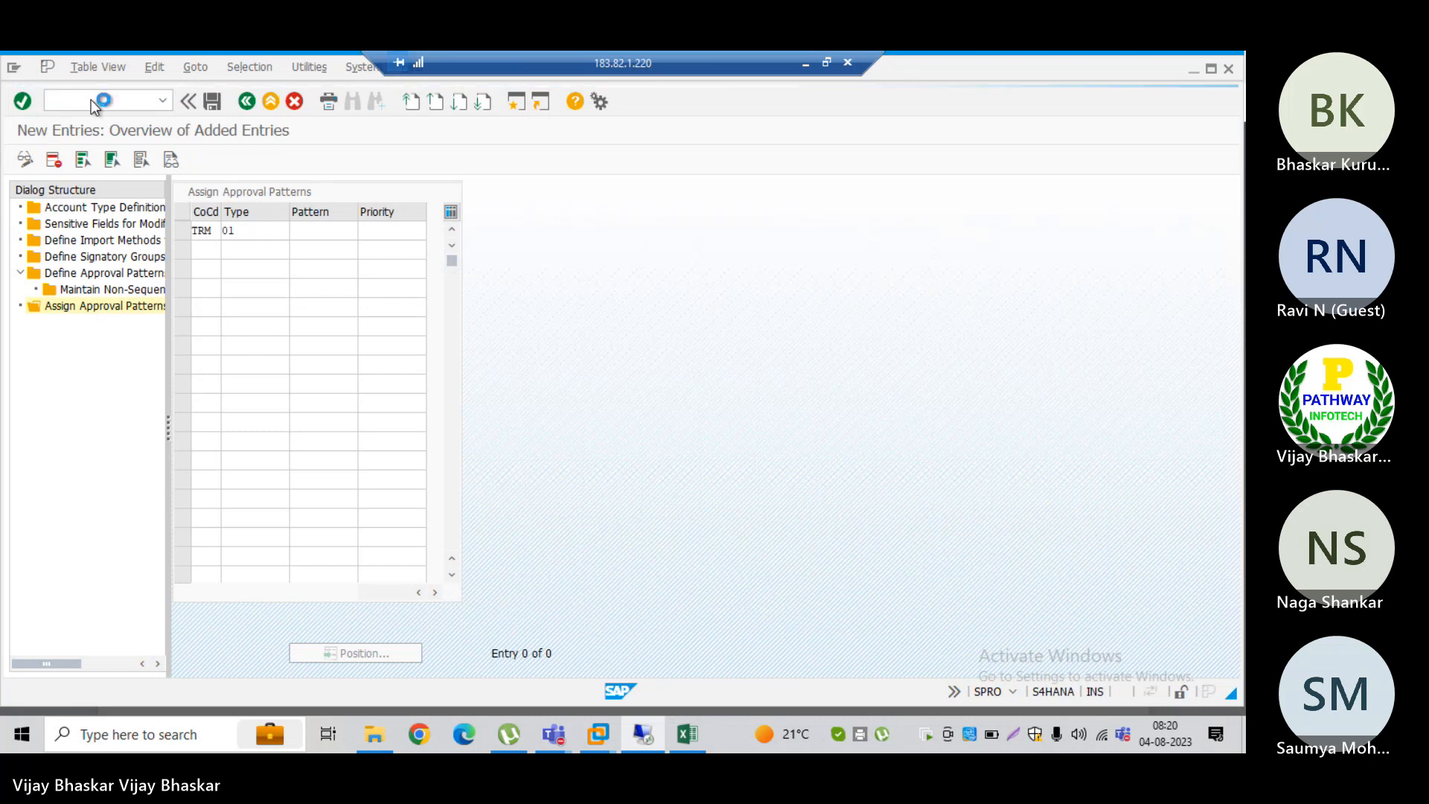
click(13, 69)
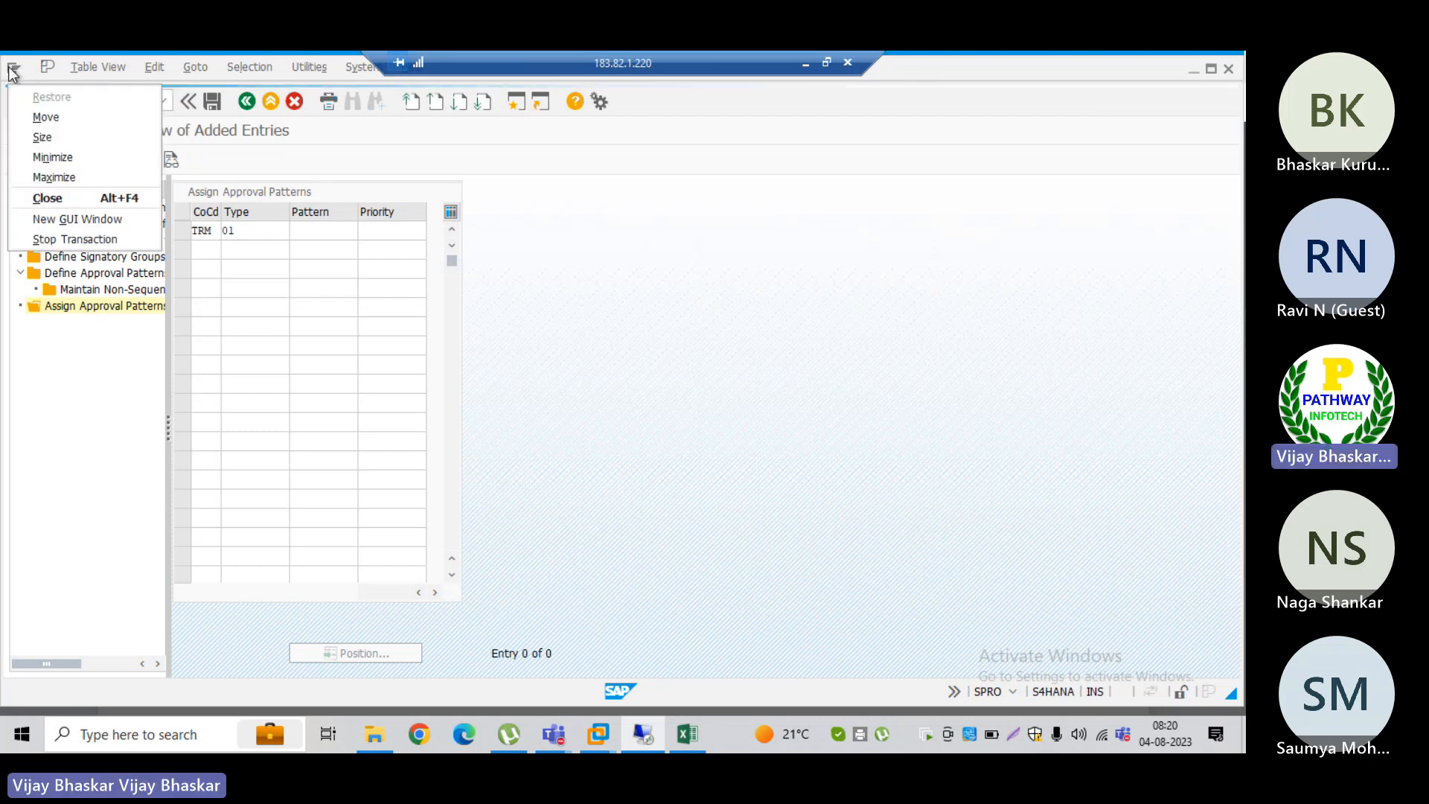
click(48, 239)
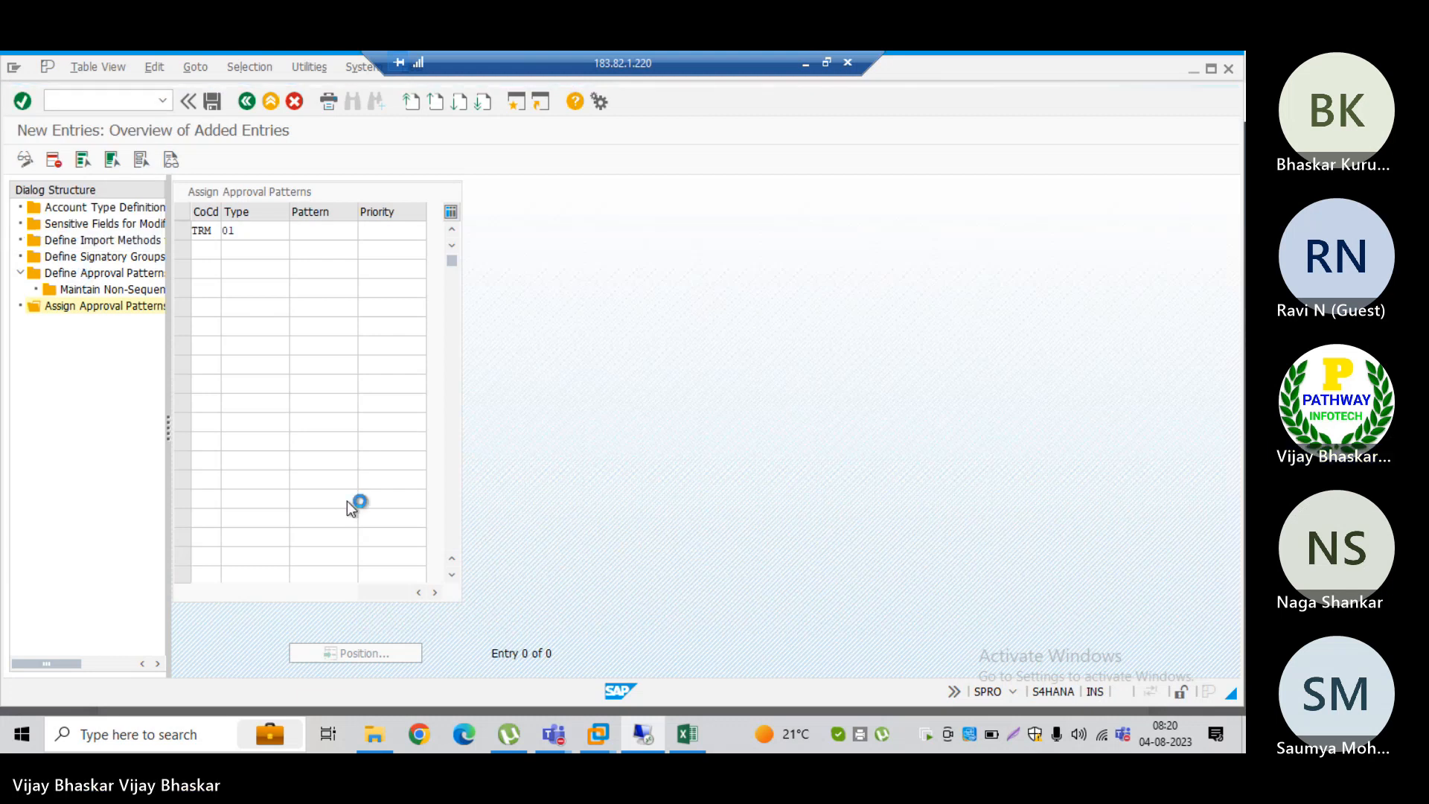
Step: Switch to the SAP Dispute Management session and decline correcting the incorrect attribute entry of the new case
key(alt+Tab)
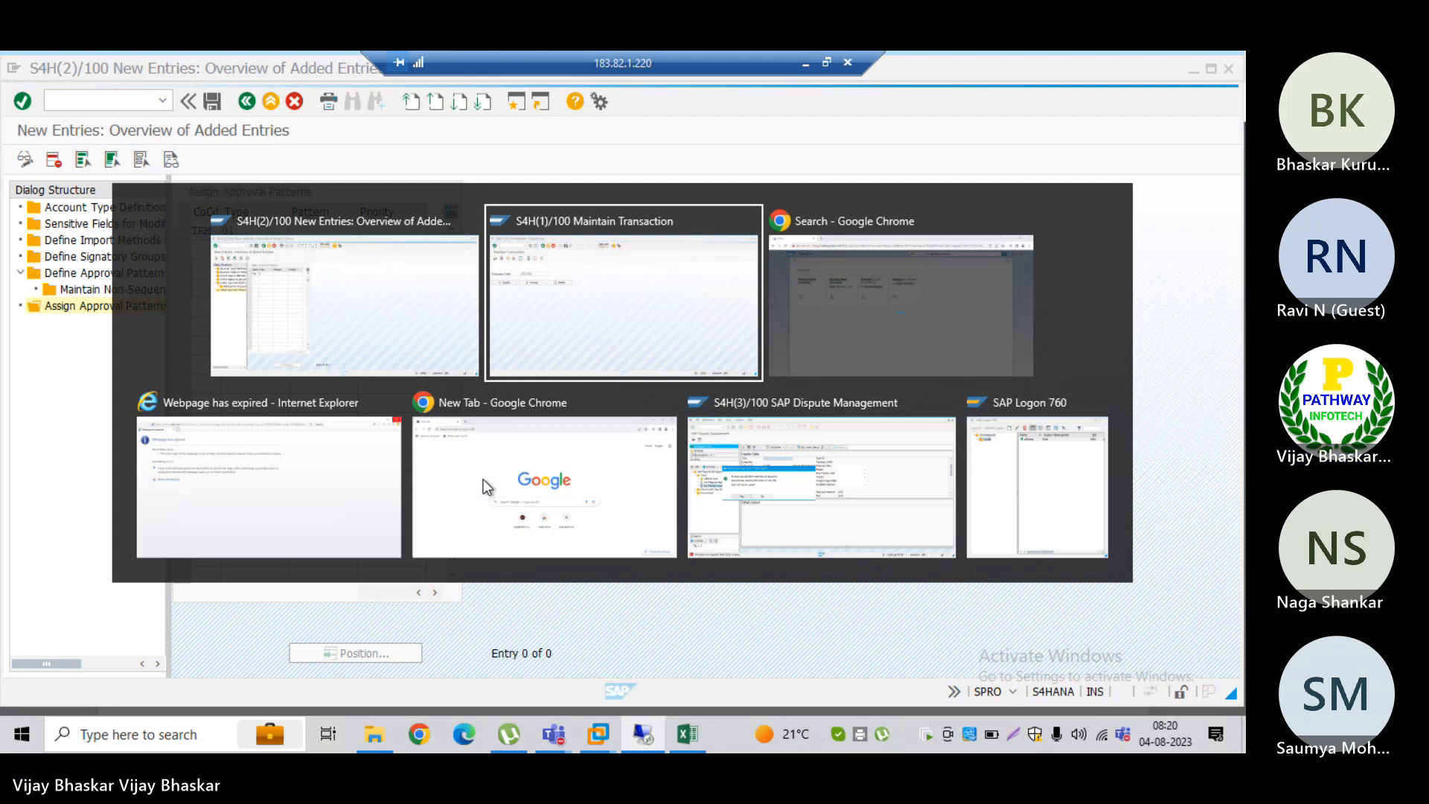
key(alt+Tab)
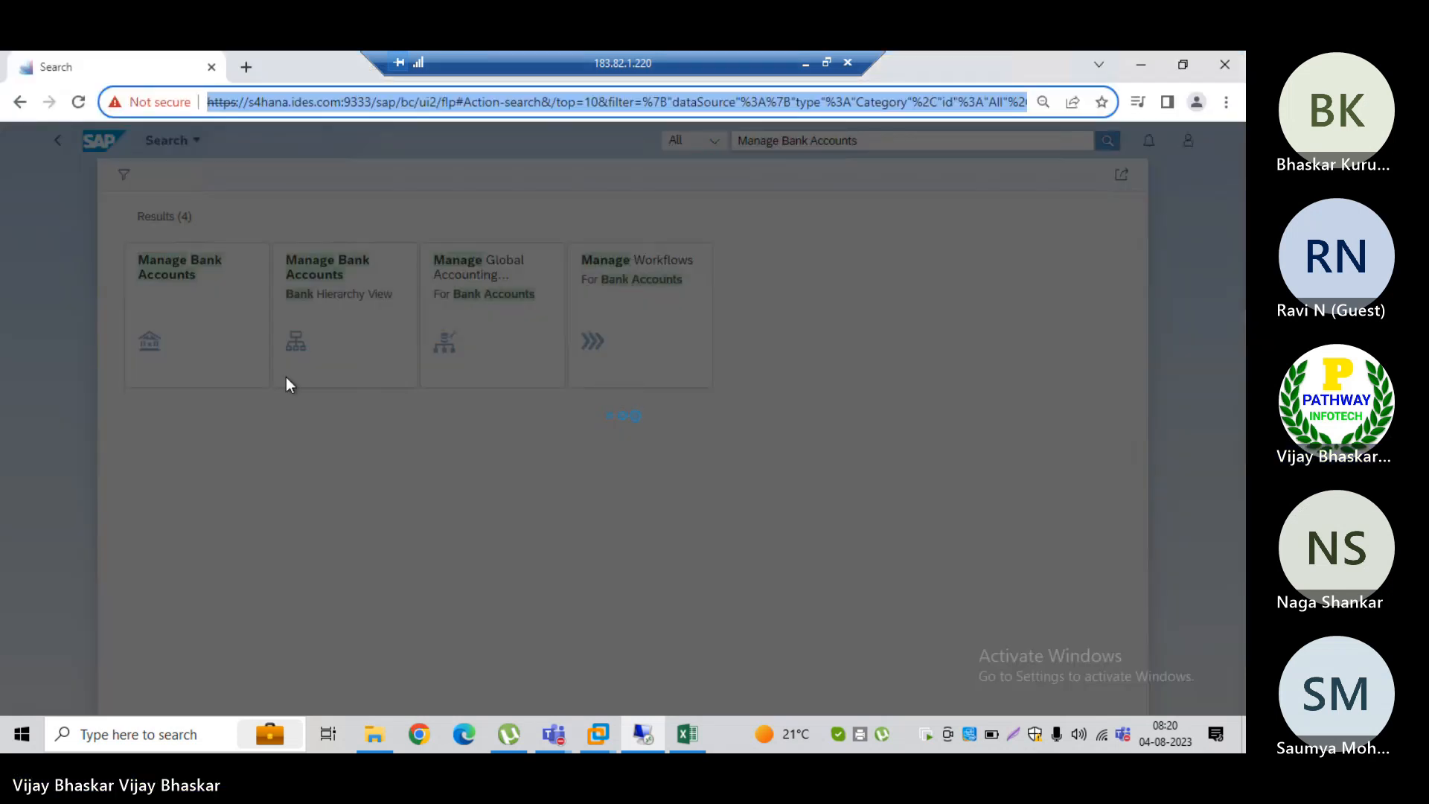
key(alt+Tab)
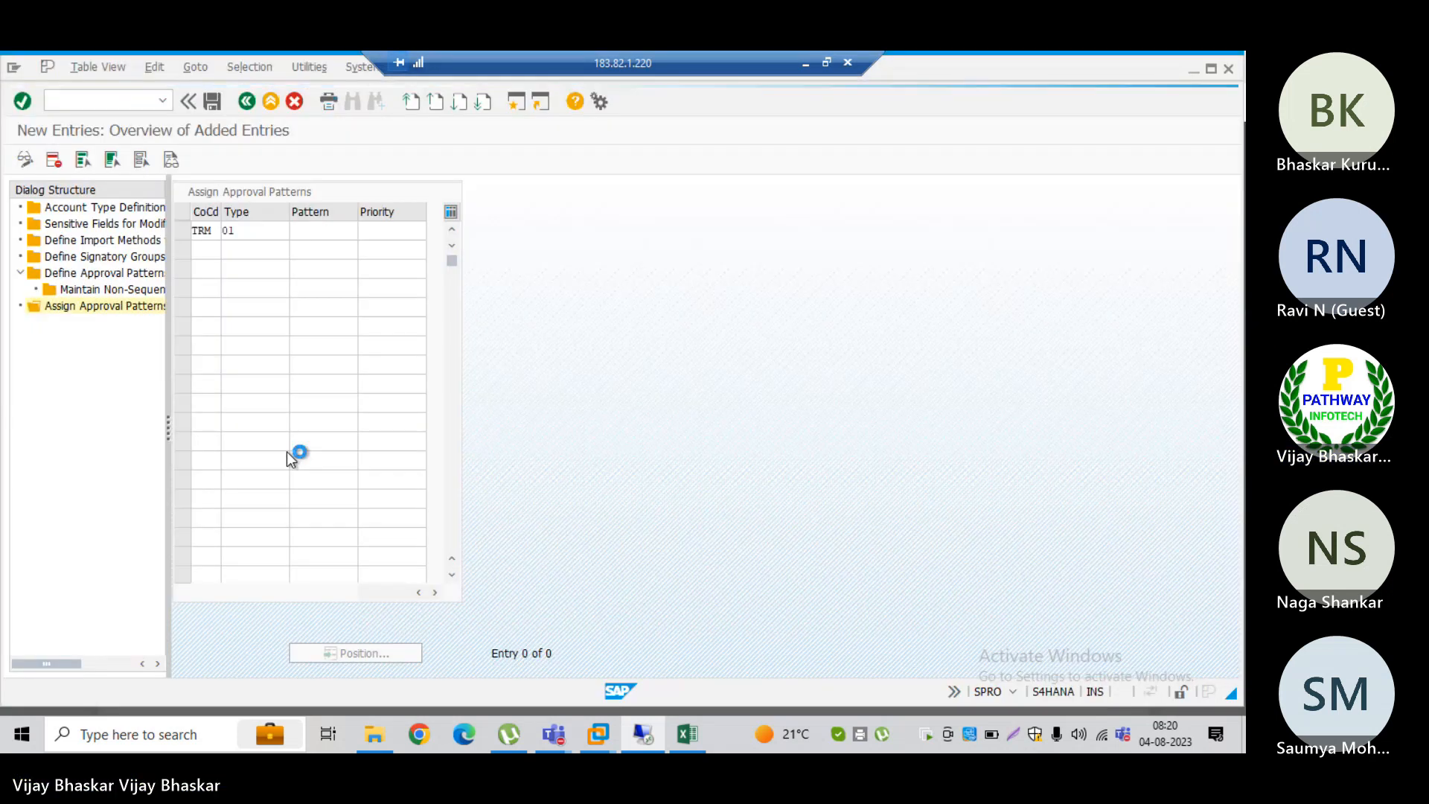
key(alt+Tab)
key(alt+Tab)
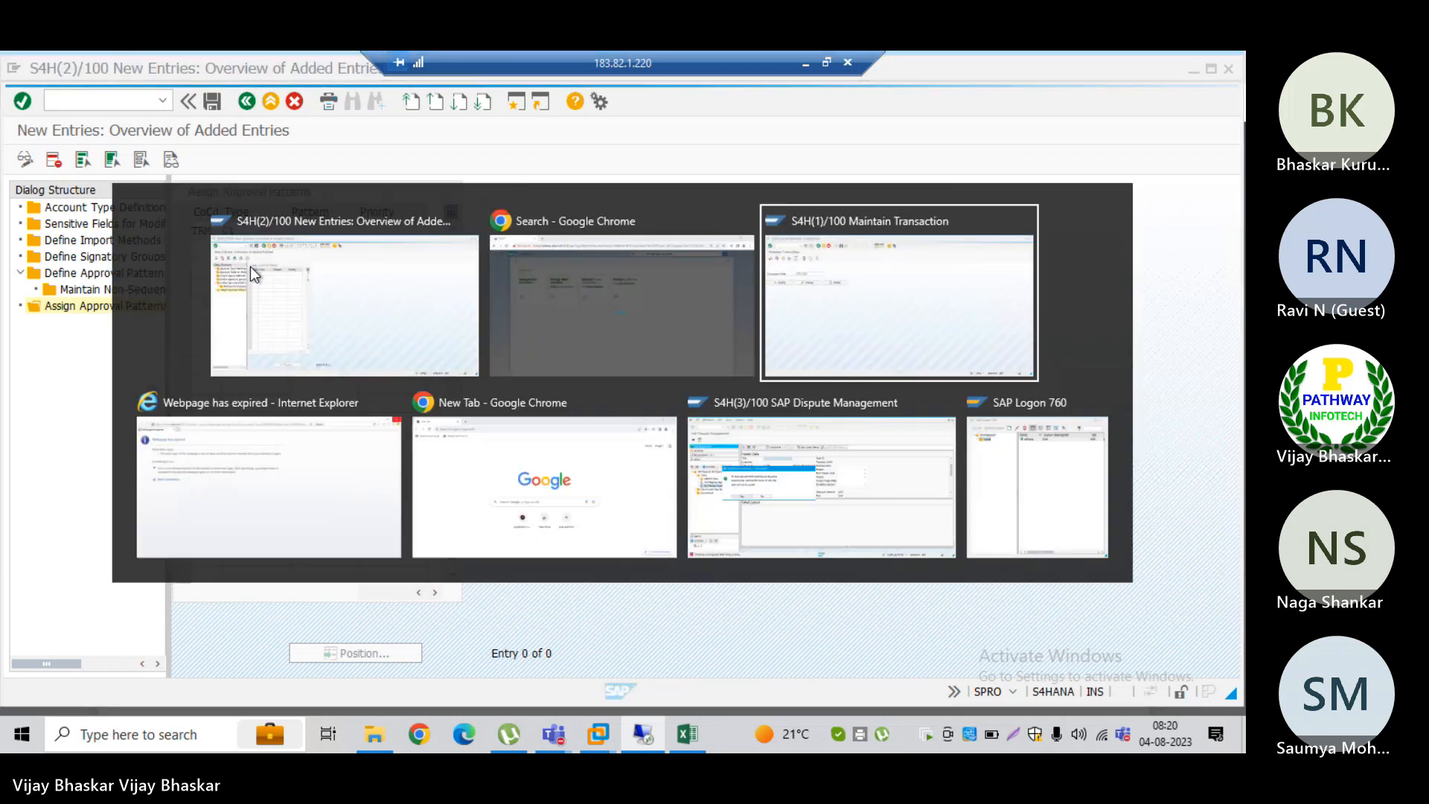
key(alt+Tab)
key(alt+Tab)
key(alt+Tab)
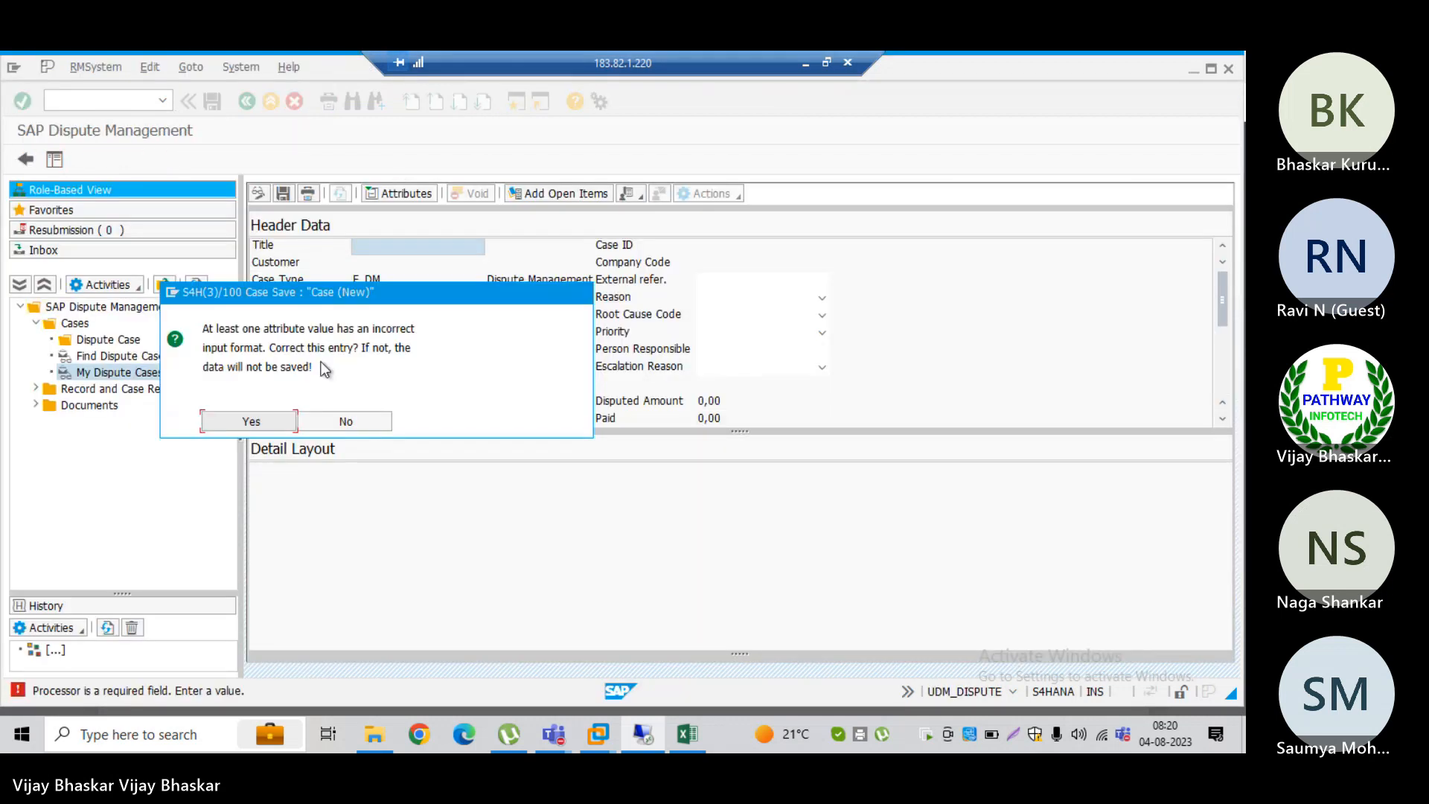
click(363, 422)
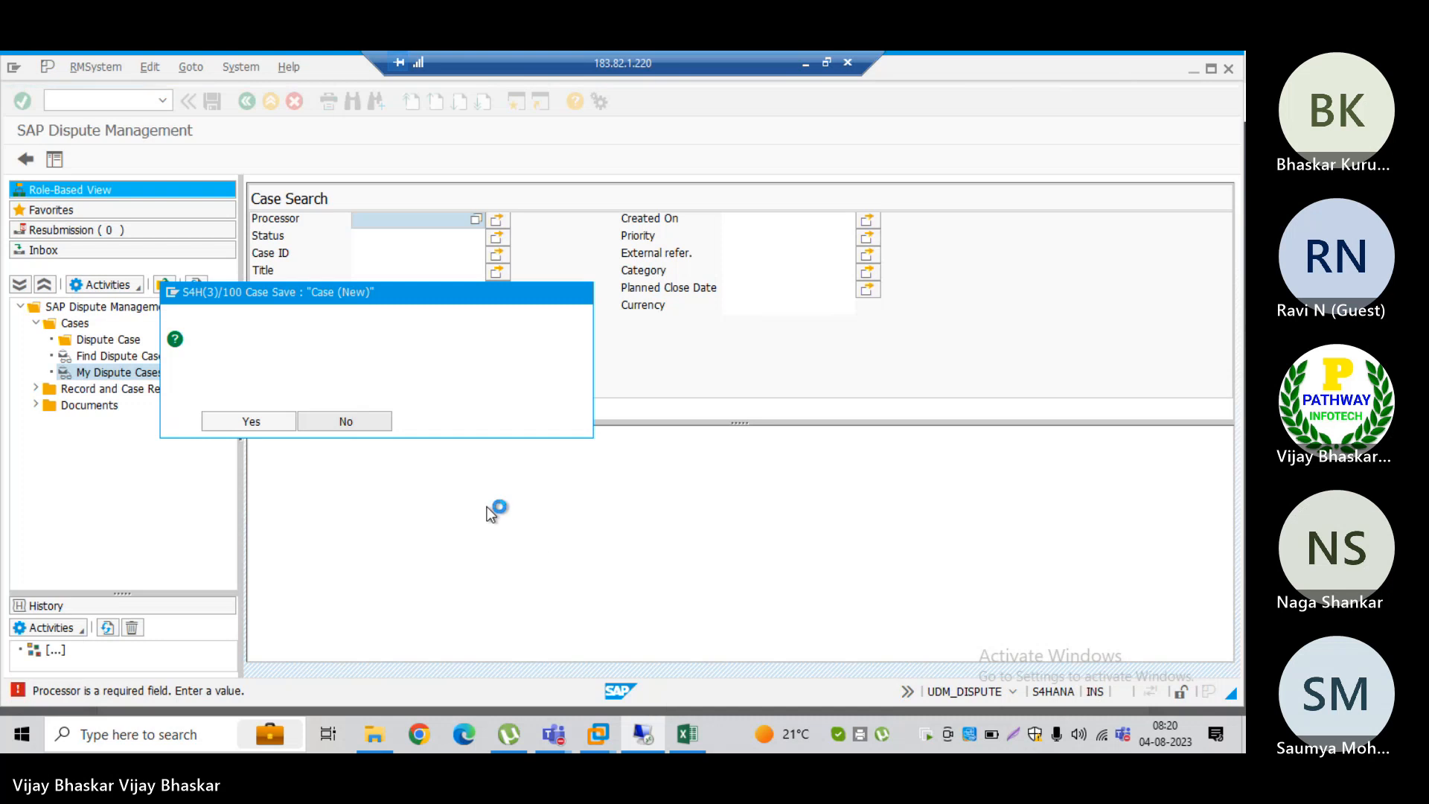
Step: Switch to SAP Logon and open a new connection to the s4hana system
key(alt+Tab)
key(alt+Tab)
key(alt+Tab)
key(alt+Tab)
key(alt+Tab)
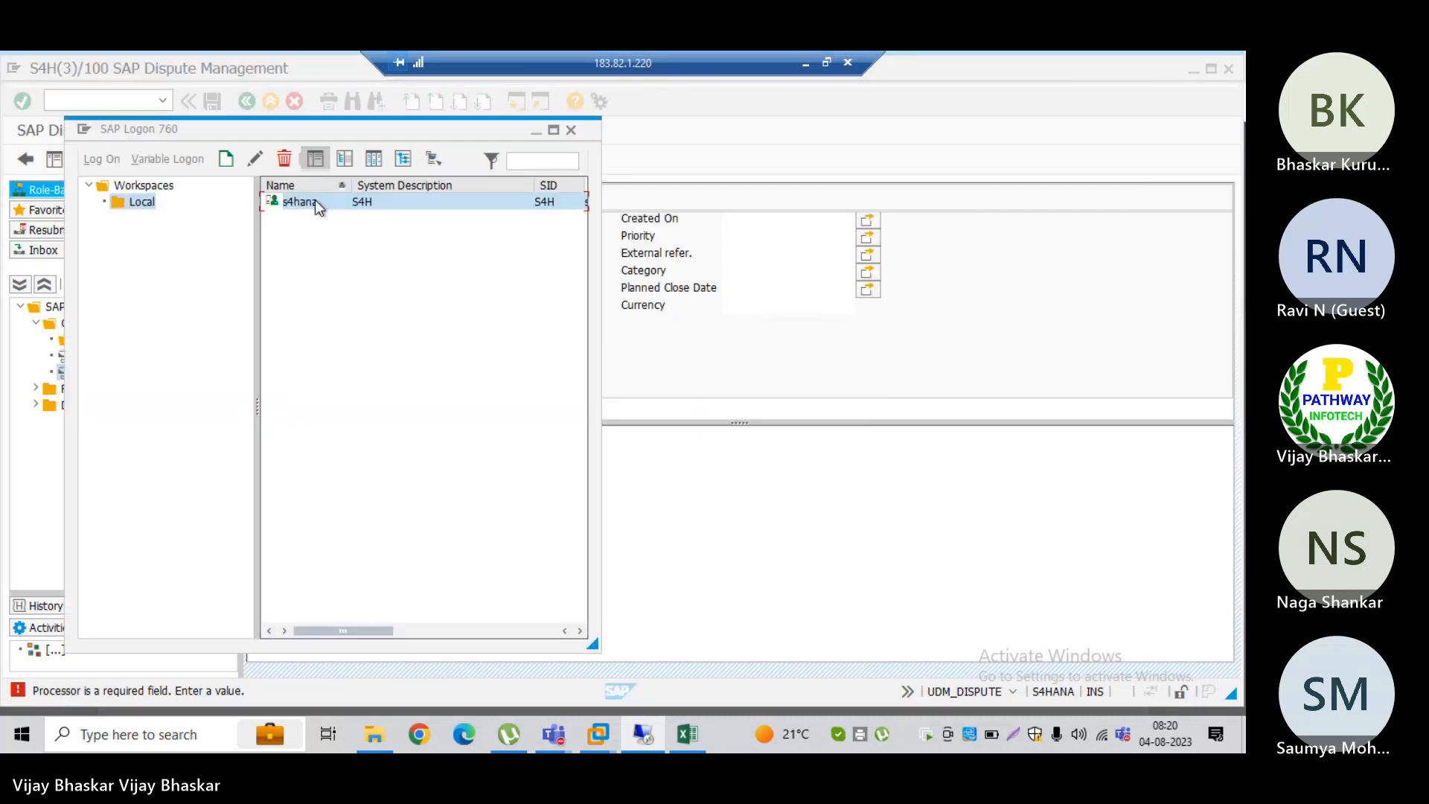
double_click(315, 199)
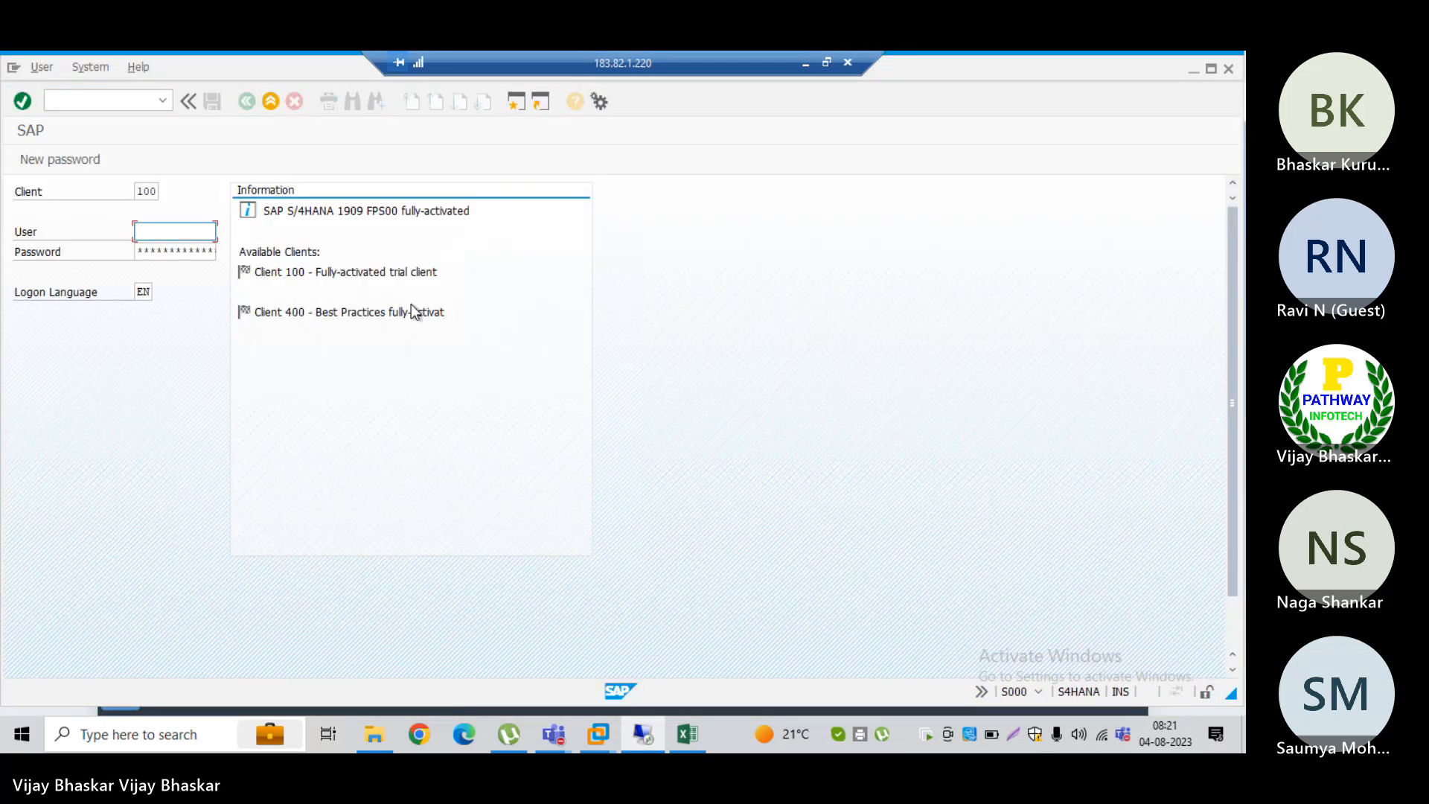
Step: Log on to client 100 with the user ID and account password, continuing without ending the other logons
text(s4hana21)
key(Tab)
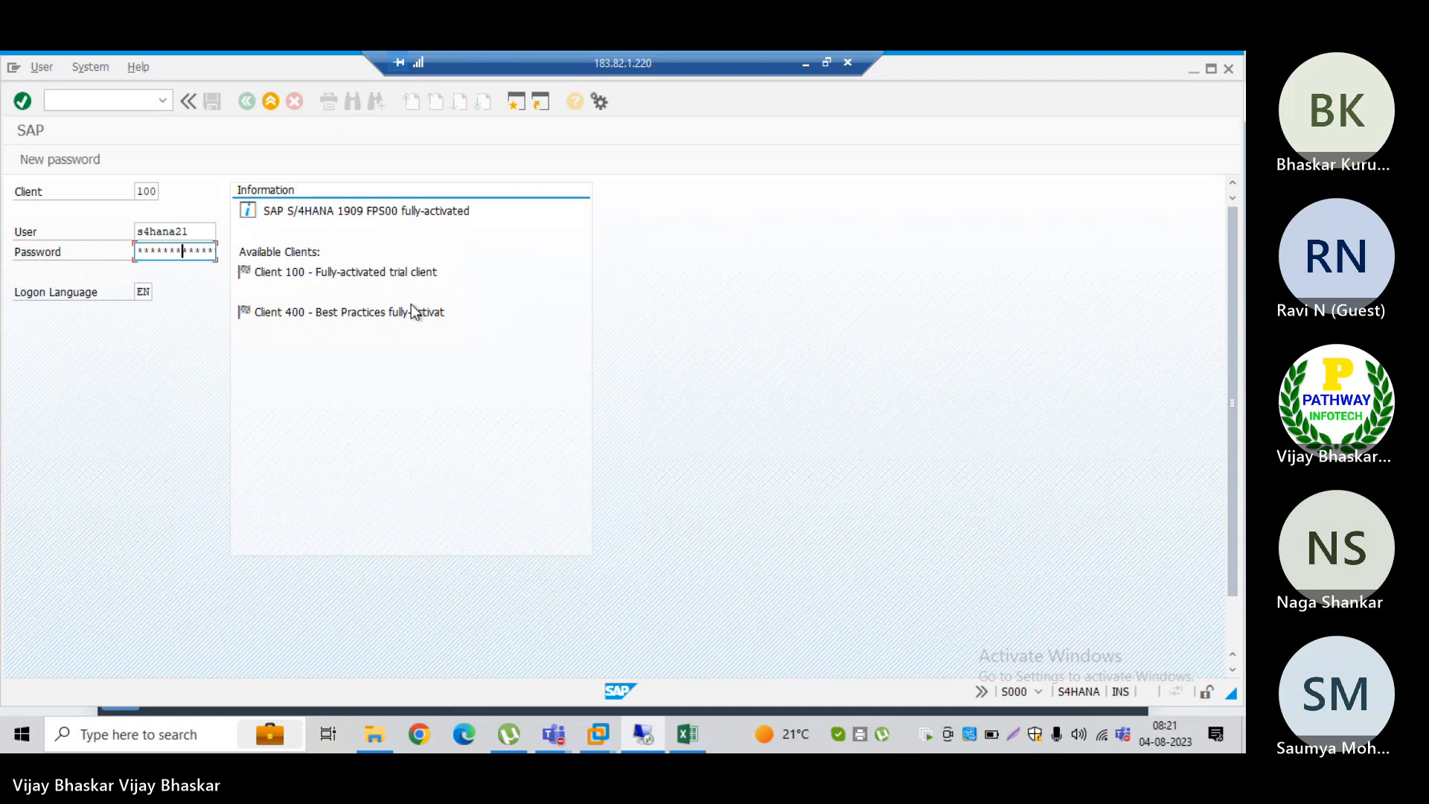
key(Return)
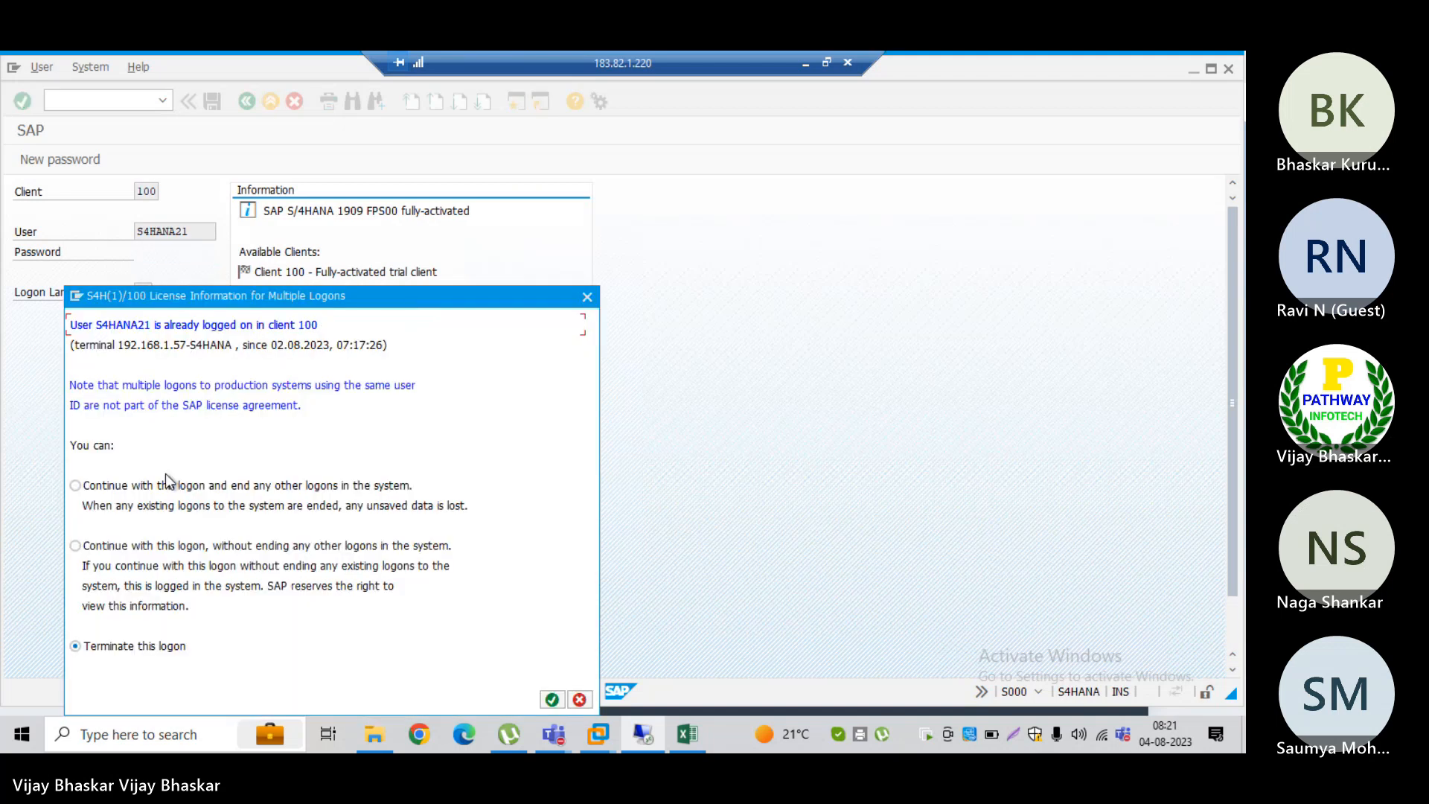
click(119, 548)
key(Return)
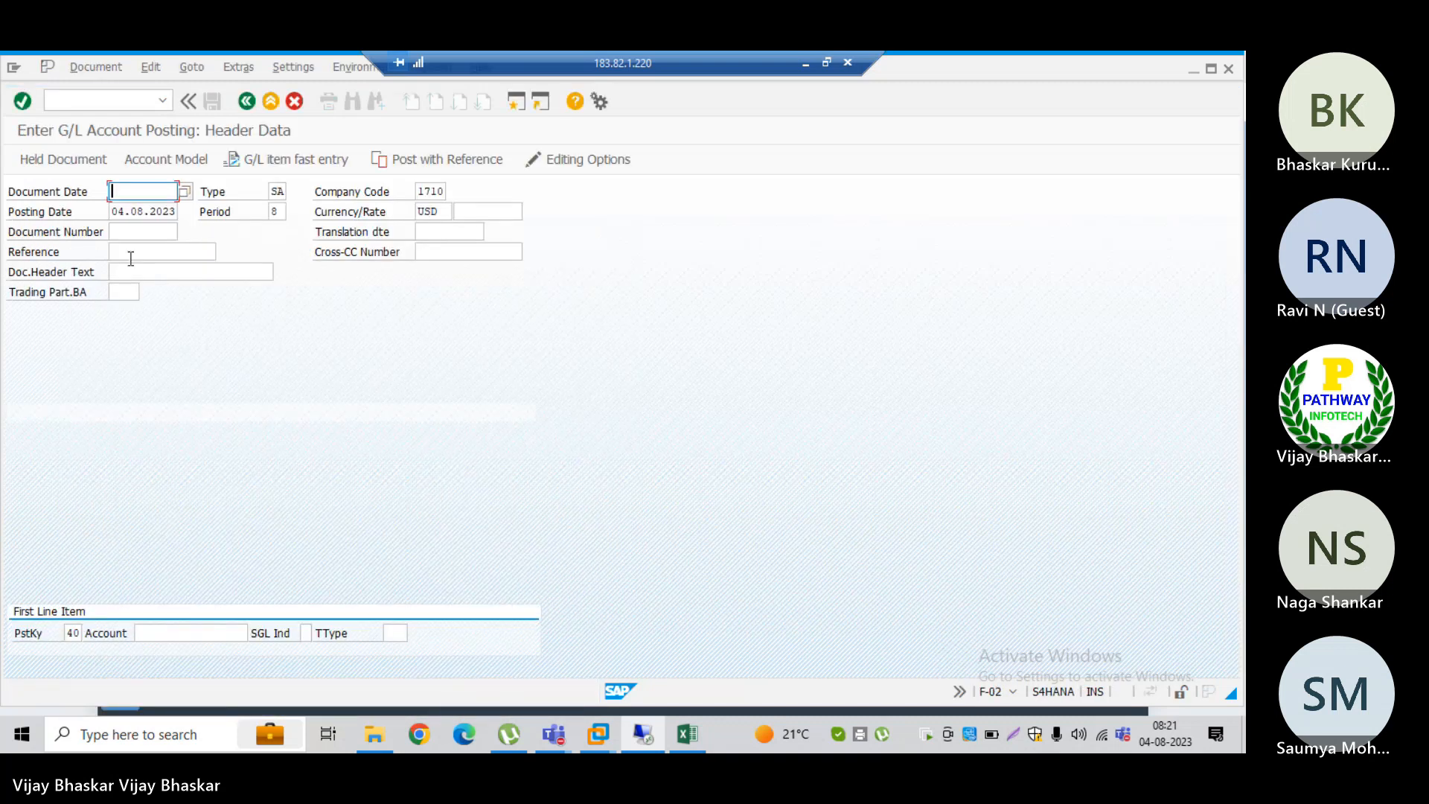
Step: Open transaction SPRO and display the SAP Reference IMG
click(90, 98)
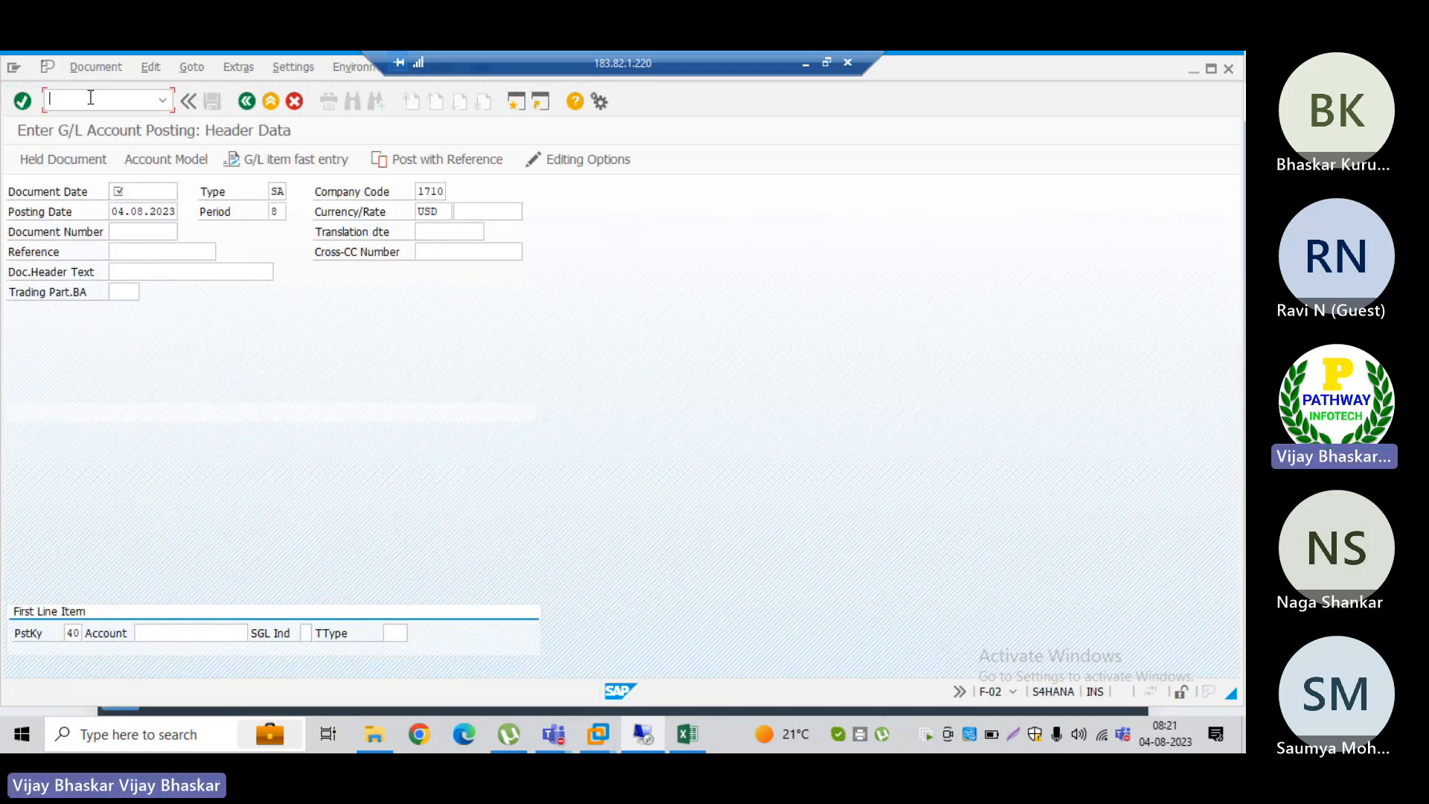
text(/nspro)
key(Return)
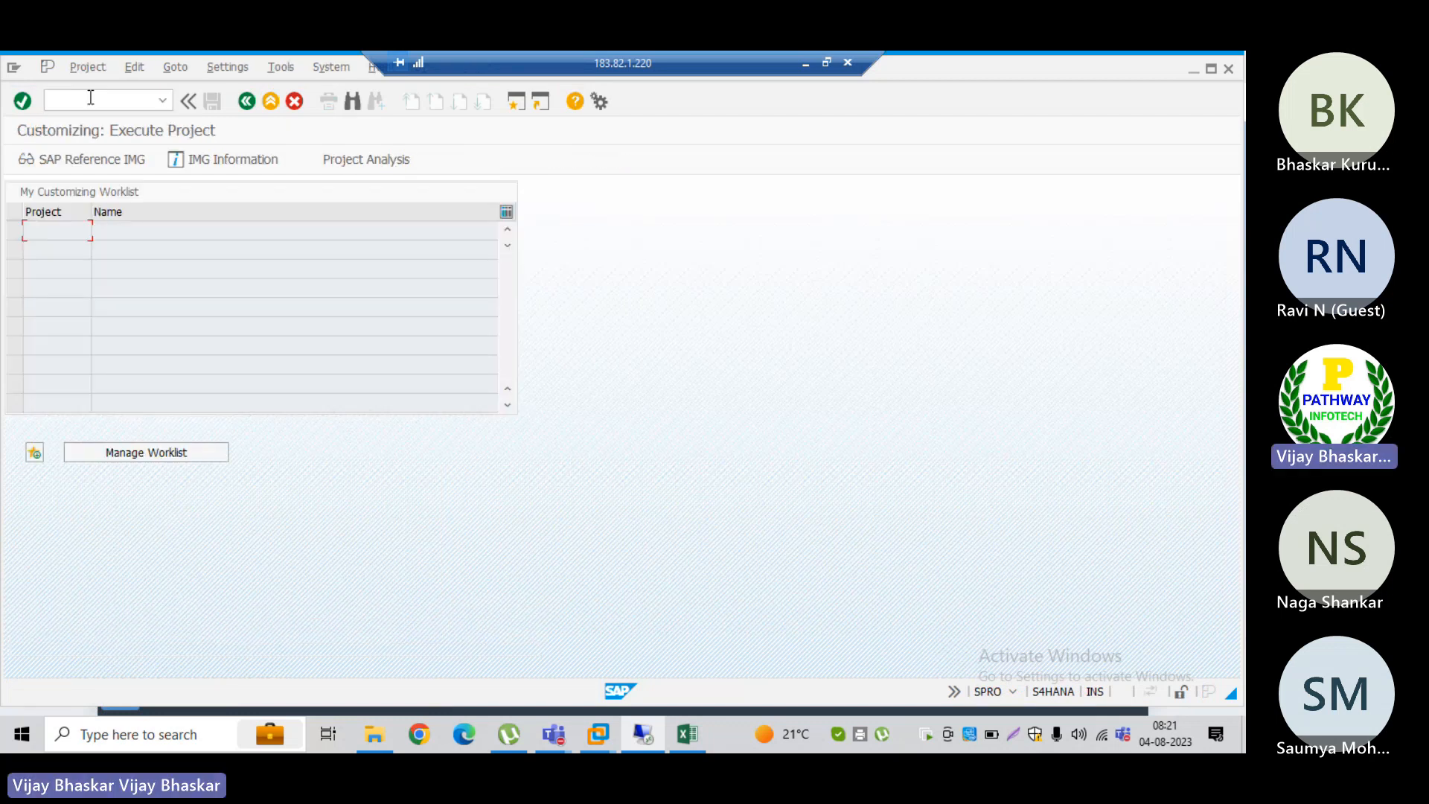
click(78, 158)
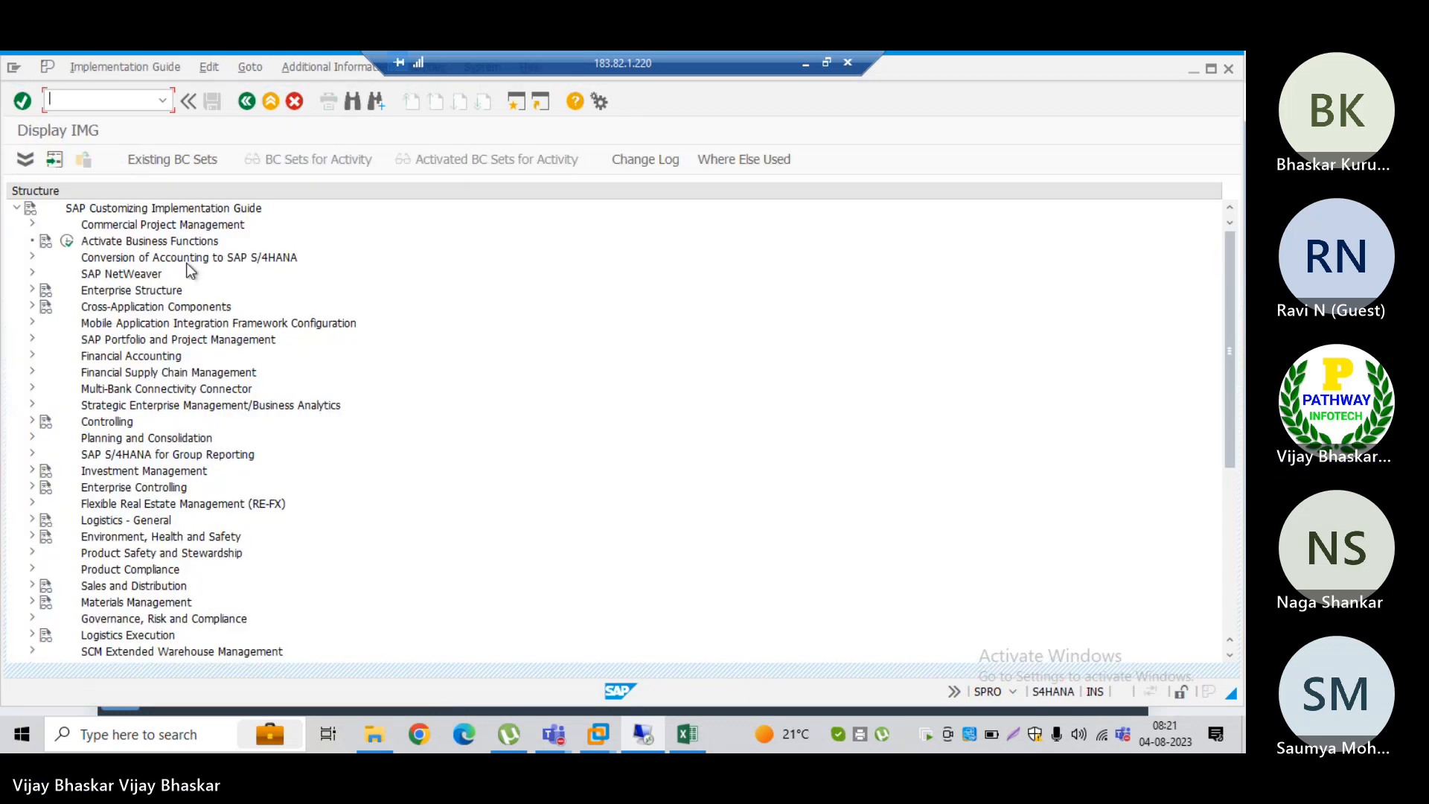
Step: Expand Financial Supply Chain Management, Cash and Liquidity Management and Bank Account Management in the implementation guide
double_click(105, 373)
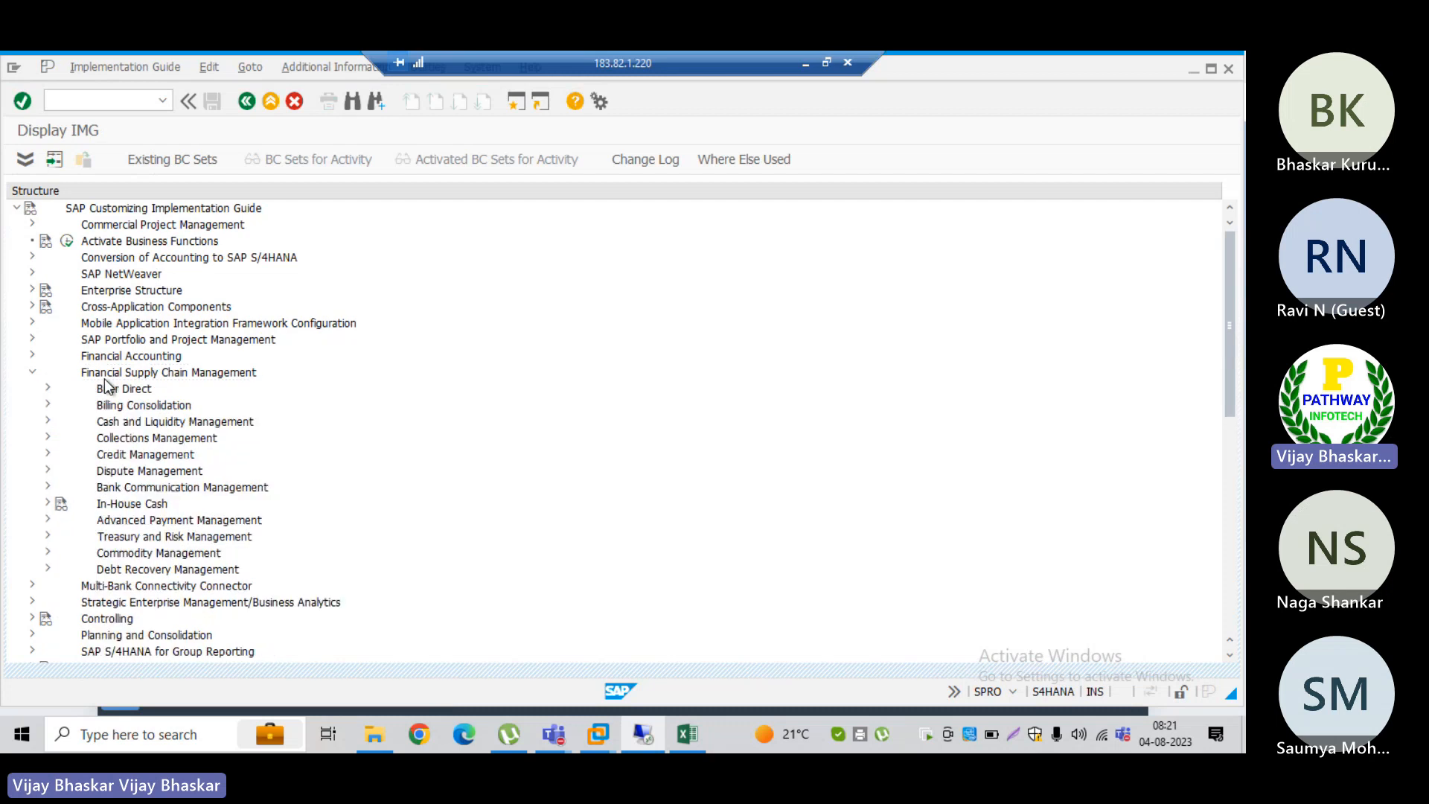
key(Down)
key(Down)
key(Down)
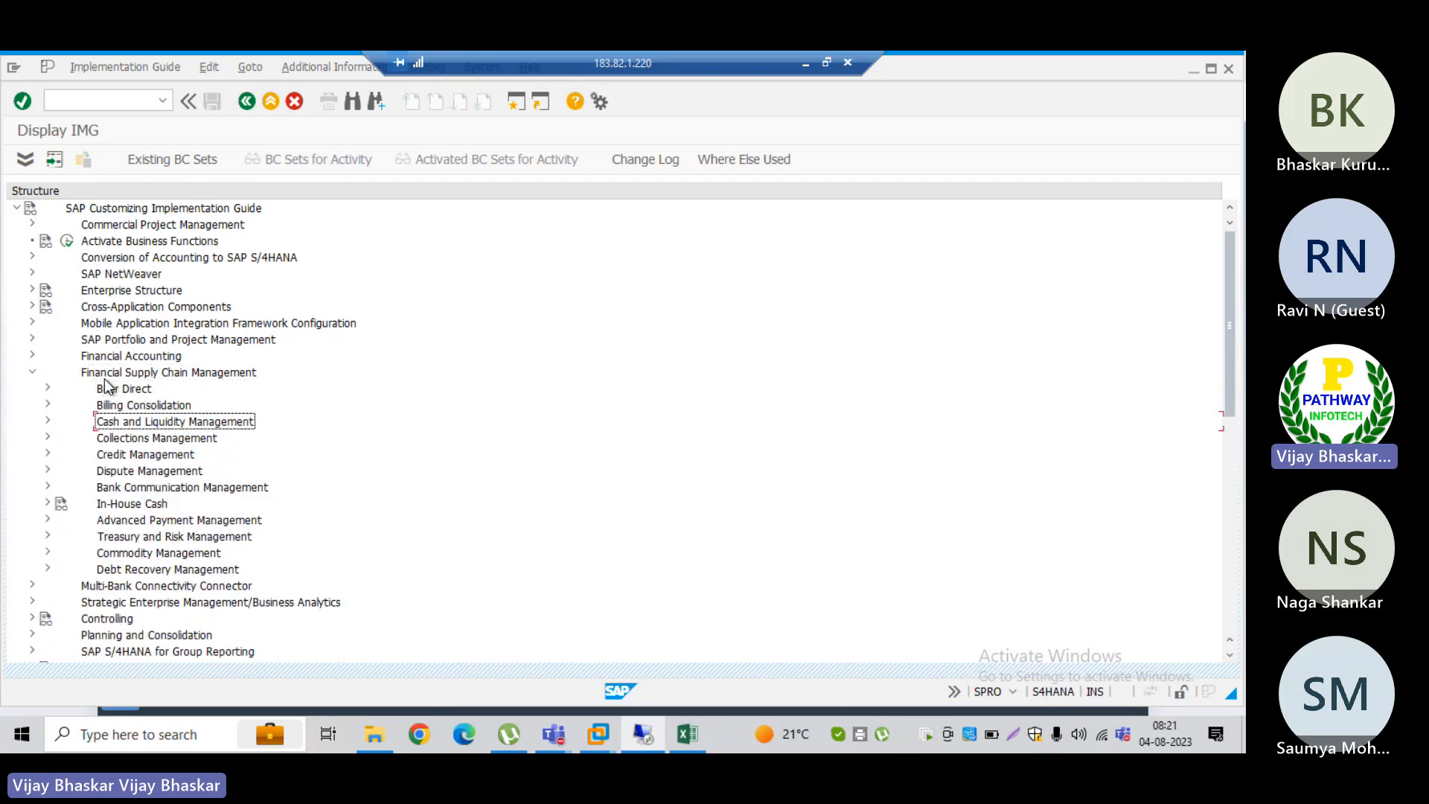
key(Down)
key(Up)
key(Right)
key(Down)
key(Down)
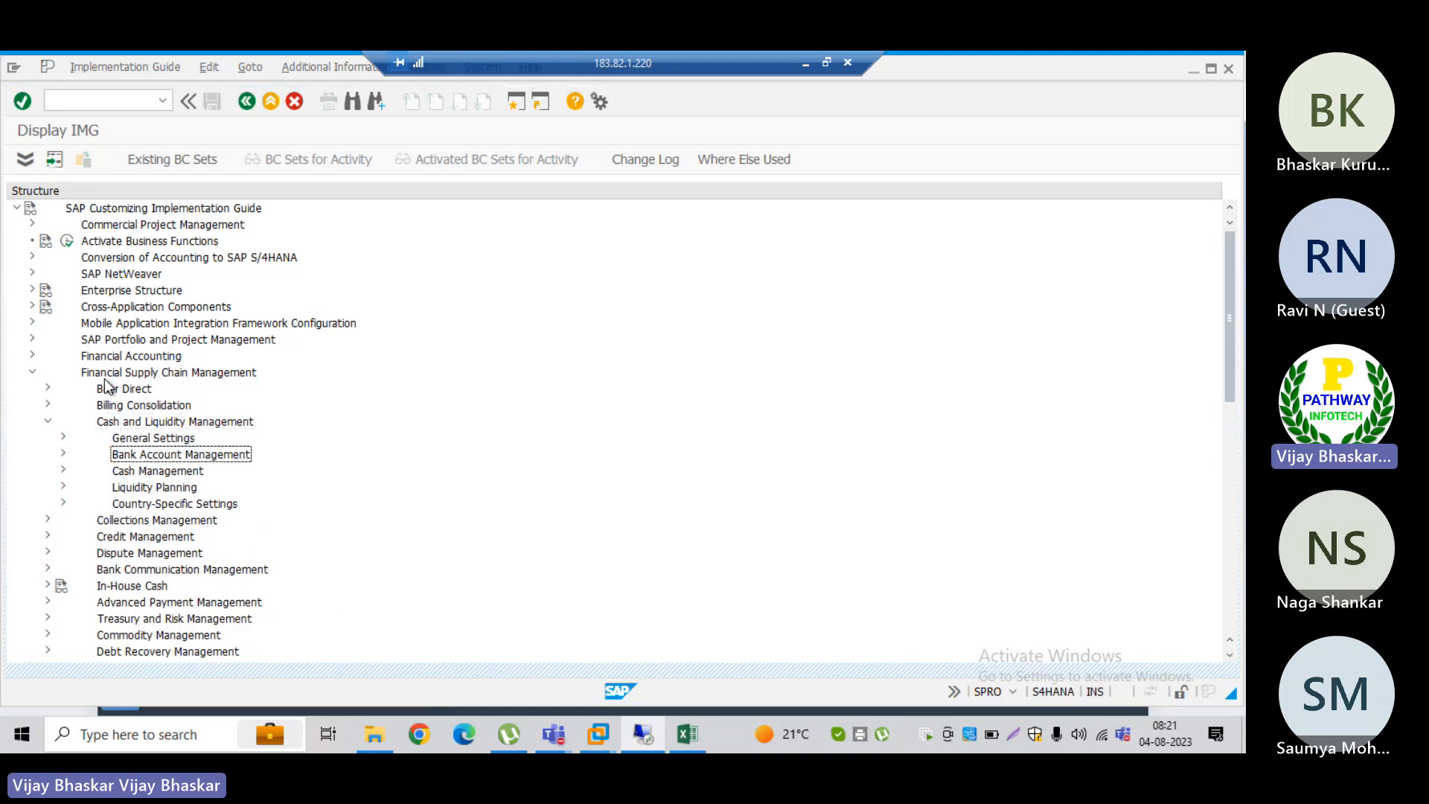
key(Right)
Step: Expand Basic Settings under Bank Account Management and open Define Settings for Bank Account Master Data
key(Down)
key(Down)
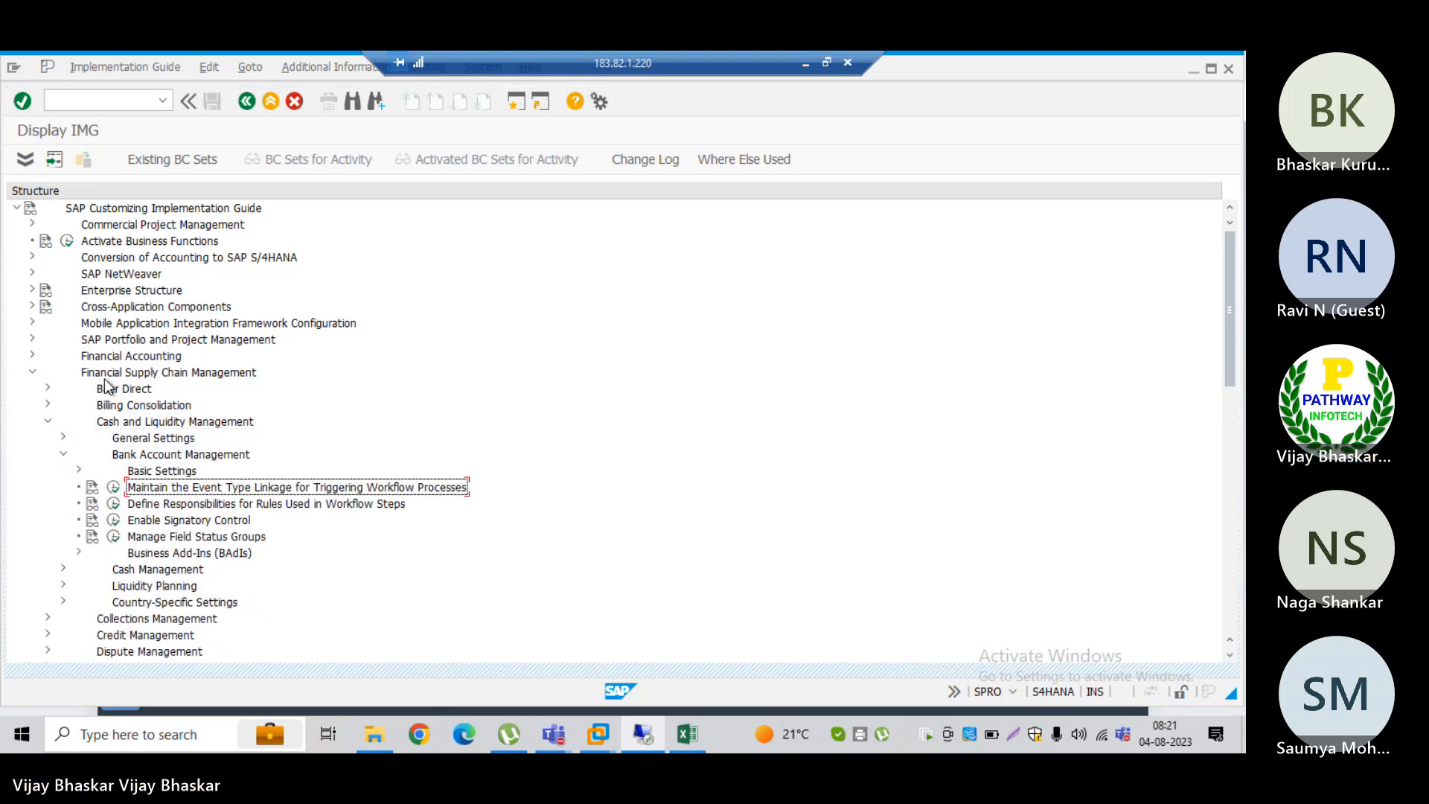
key(Up)
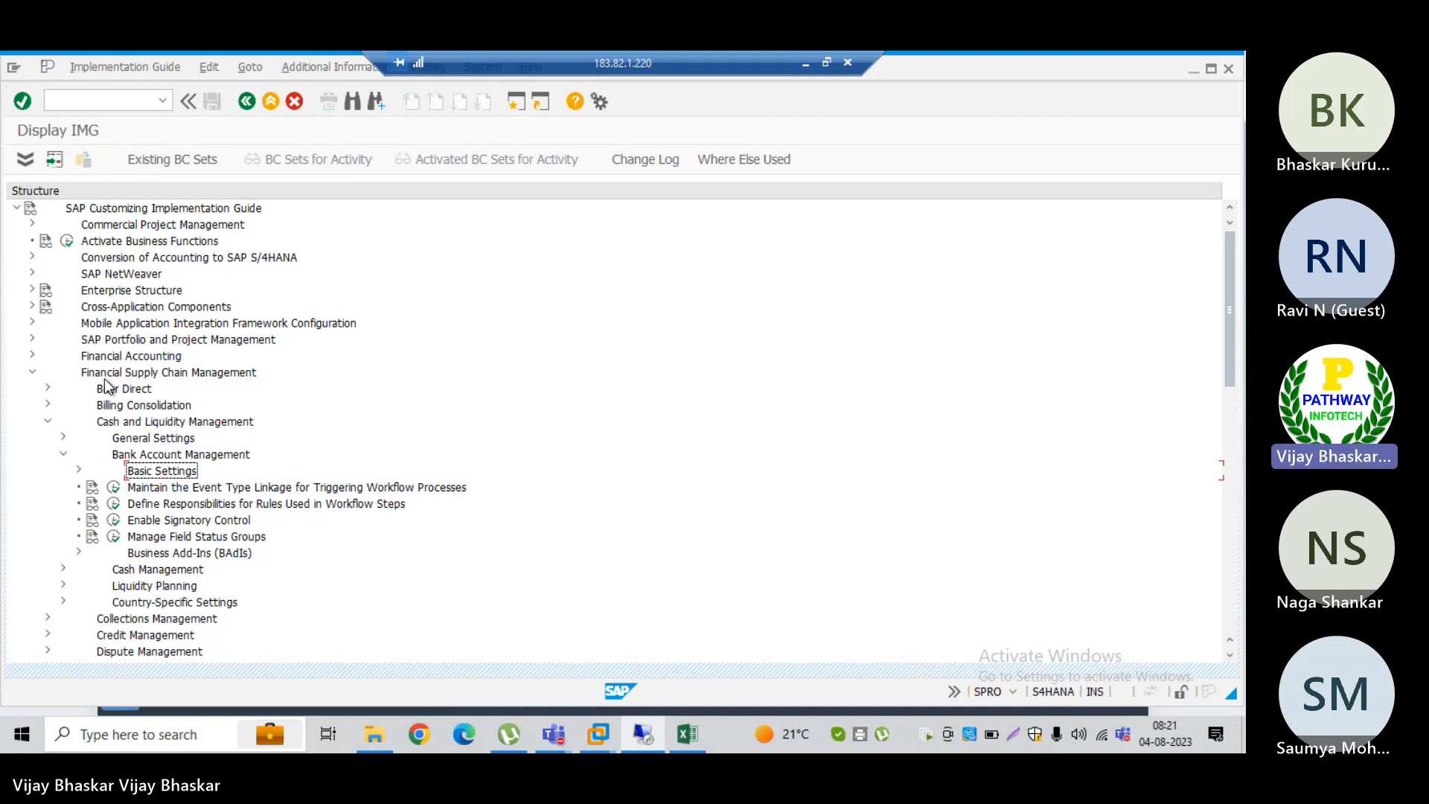
key(Right)
key(Down)
key(Down)
key(Down)
key(Down)
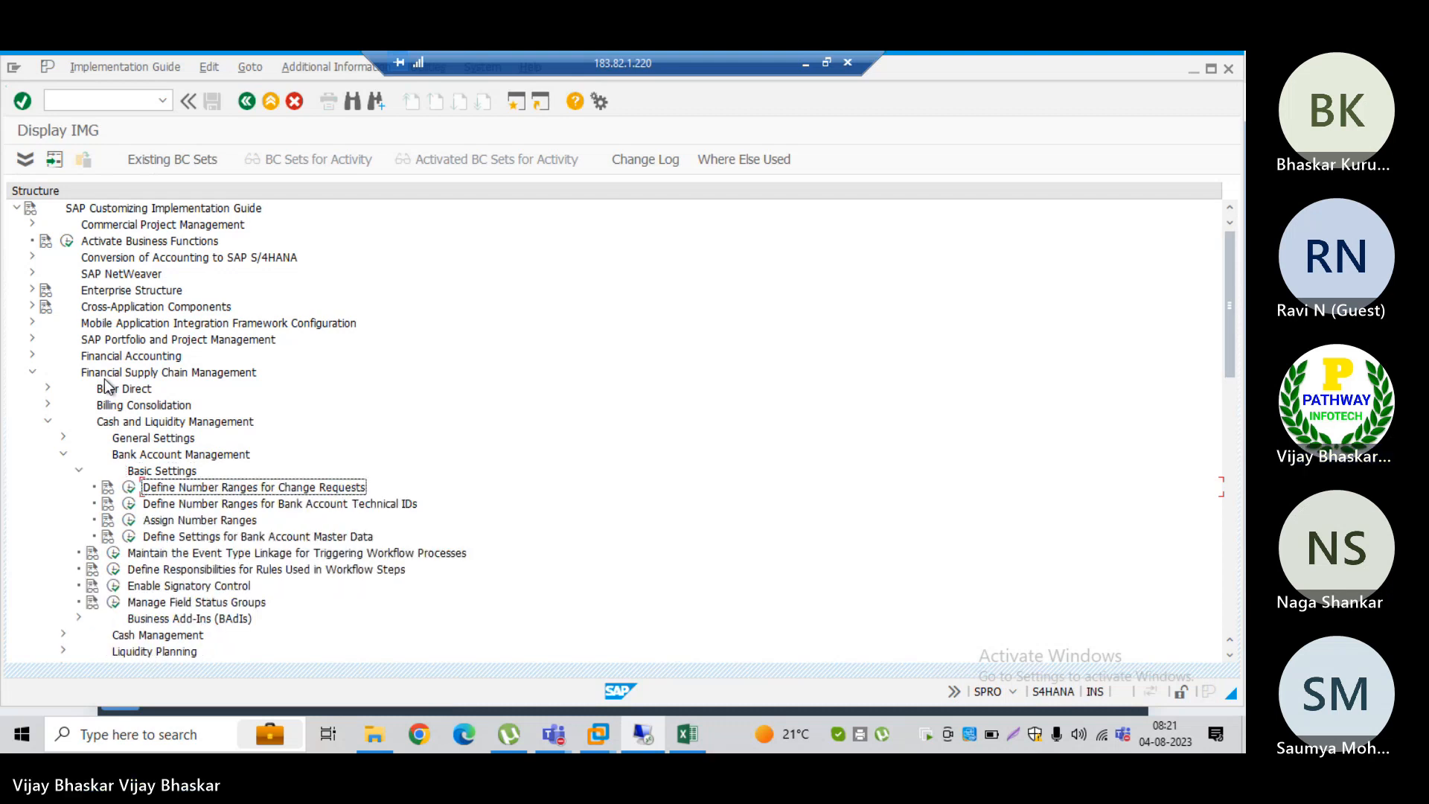
key(Return)
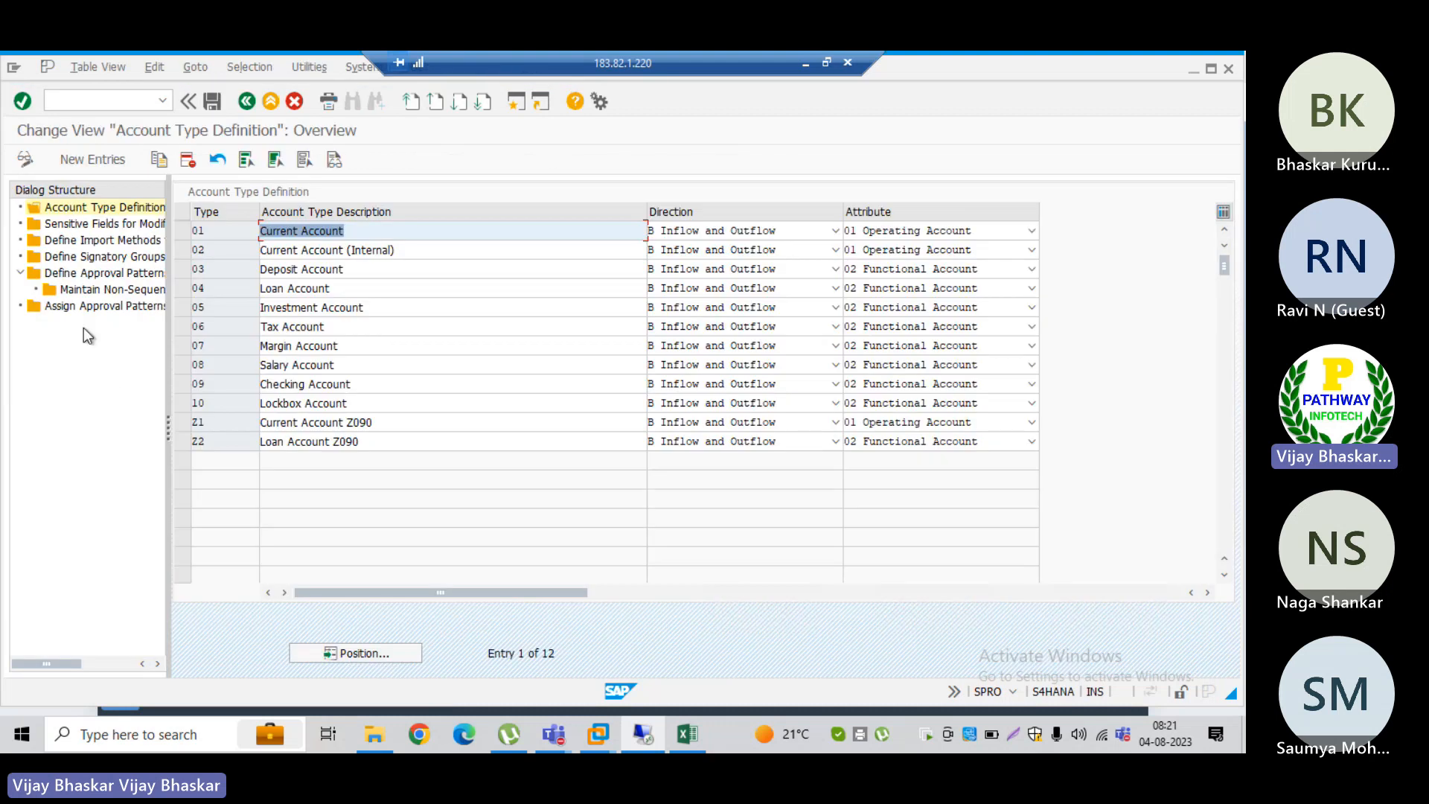
Step: Add a new Assign Approval Patterns entry for company code TRM, account type 01, pattern L001, priority 1
double_click(101, 307)
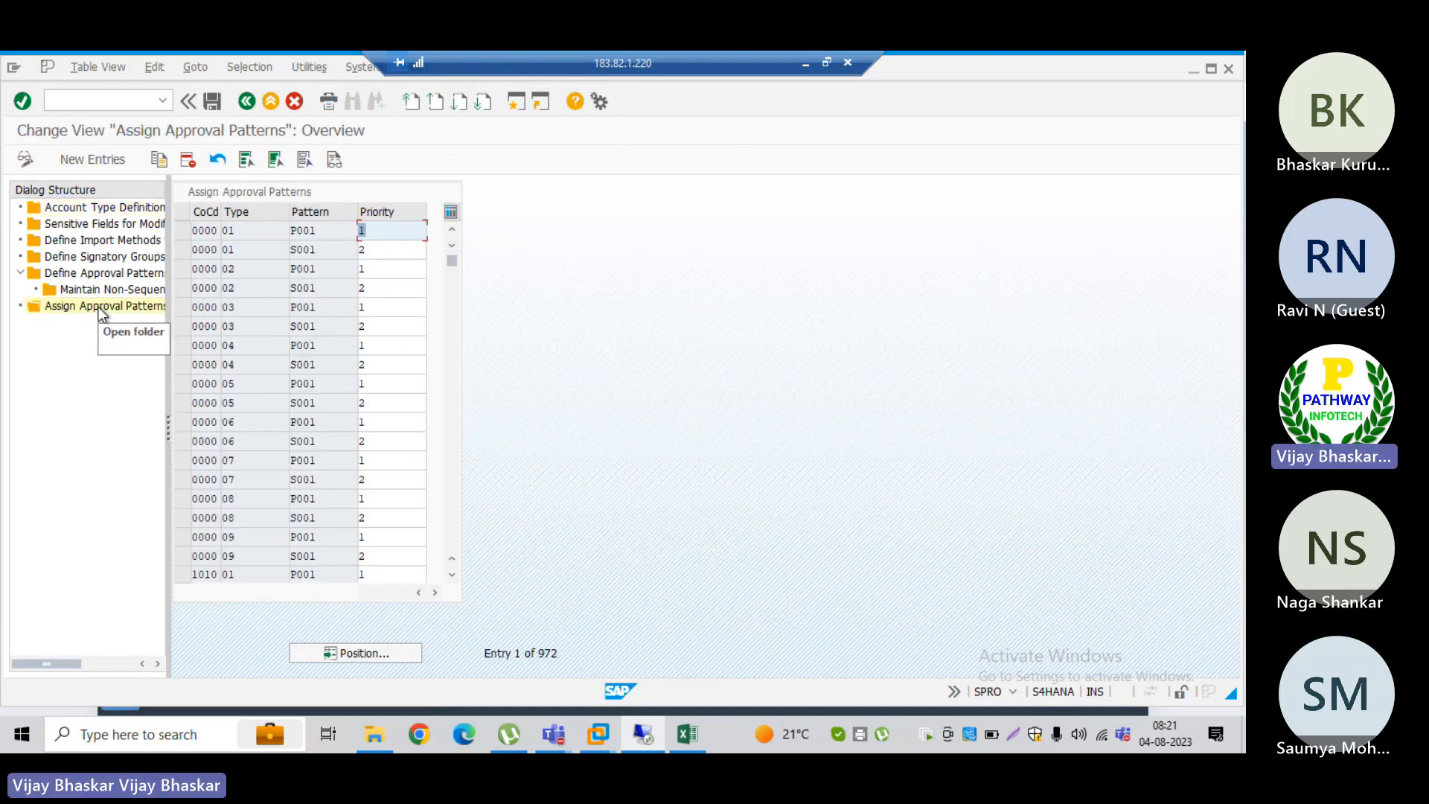
click(101, 158)
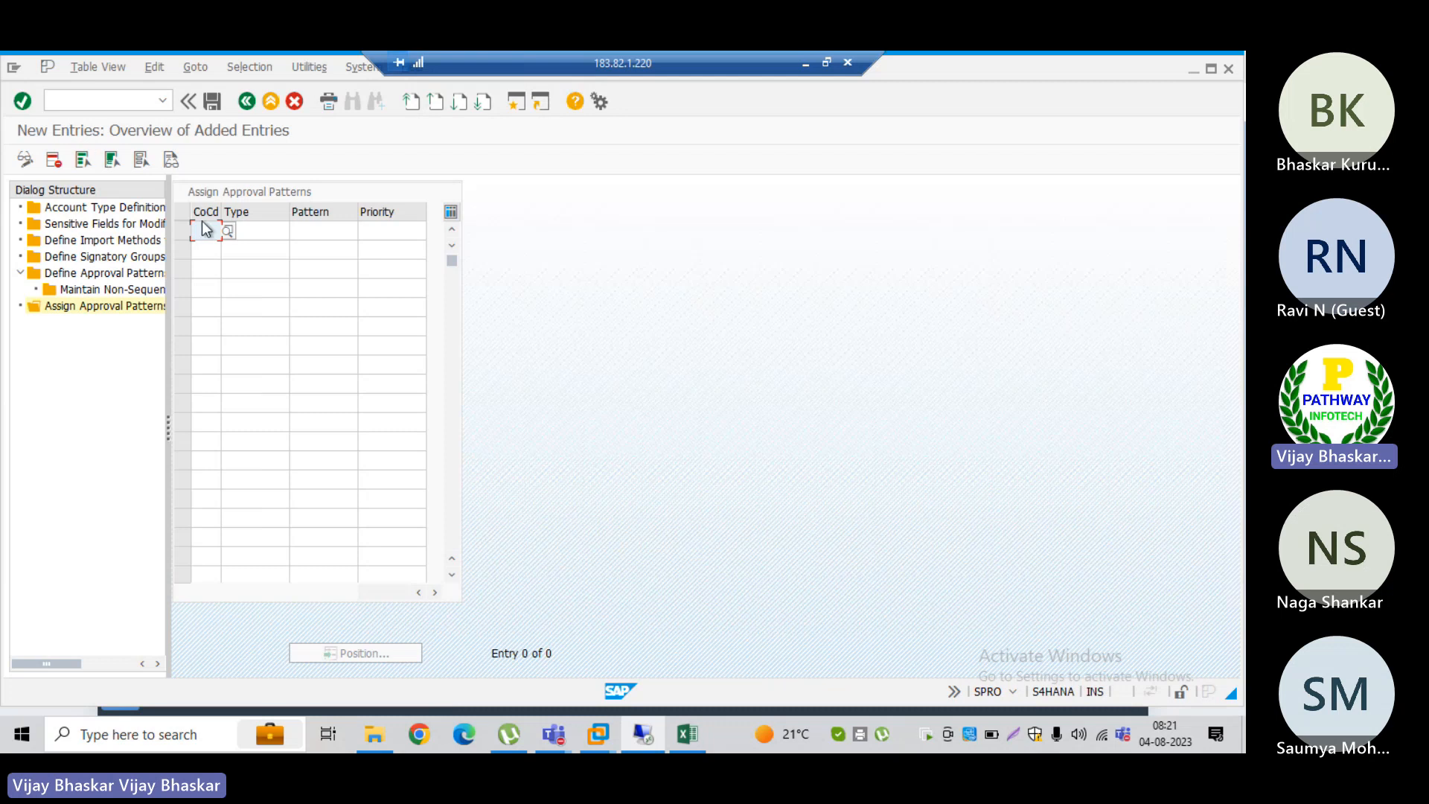
text(t)
key(Down)
key(Return)
key(Tab)
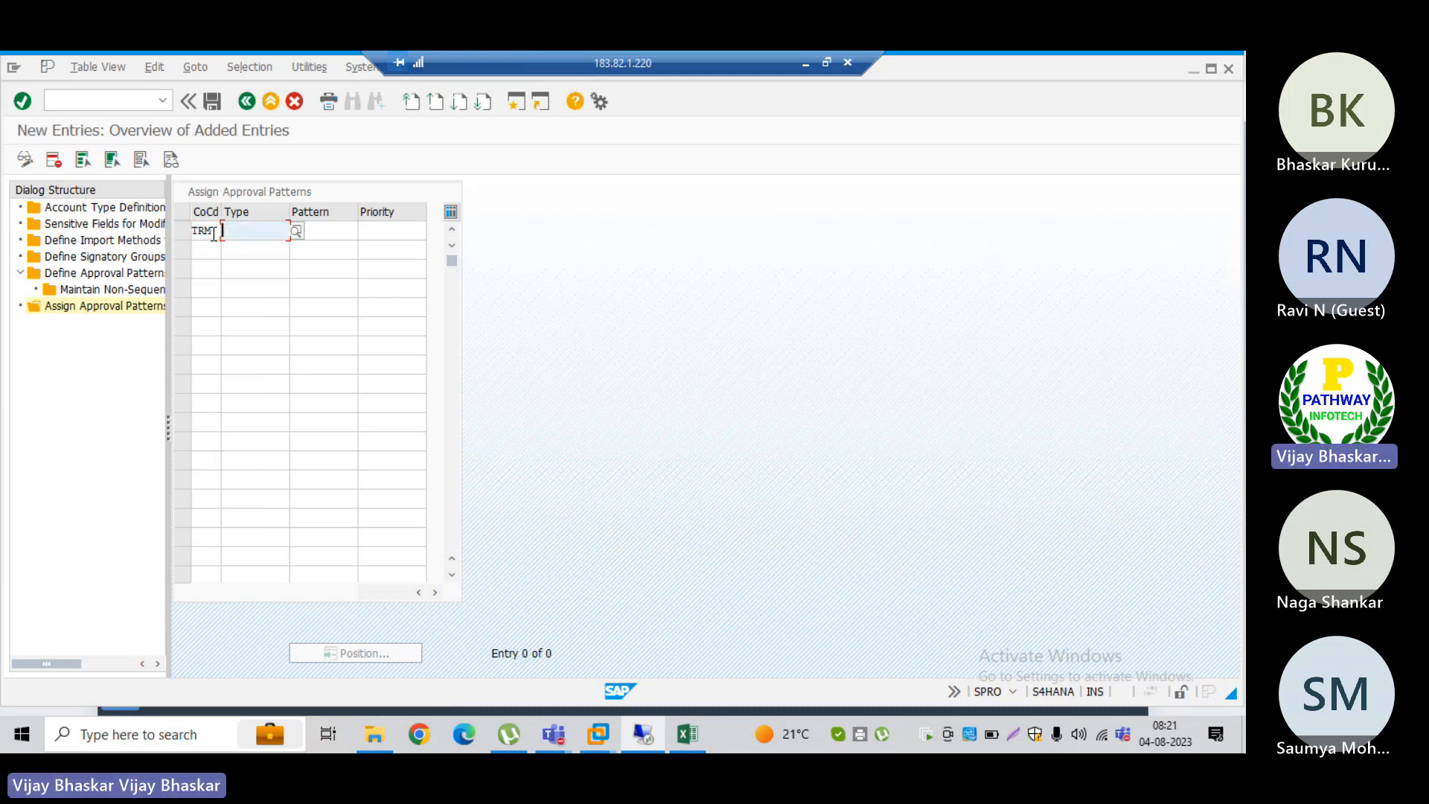
text(01)
key(Tab)
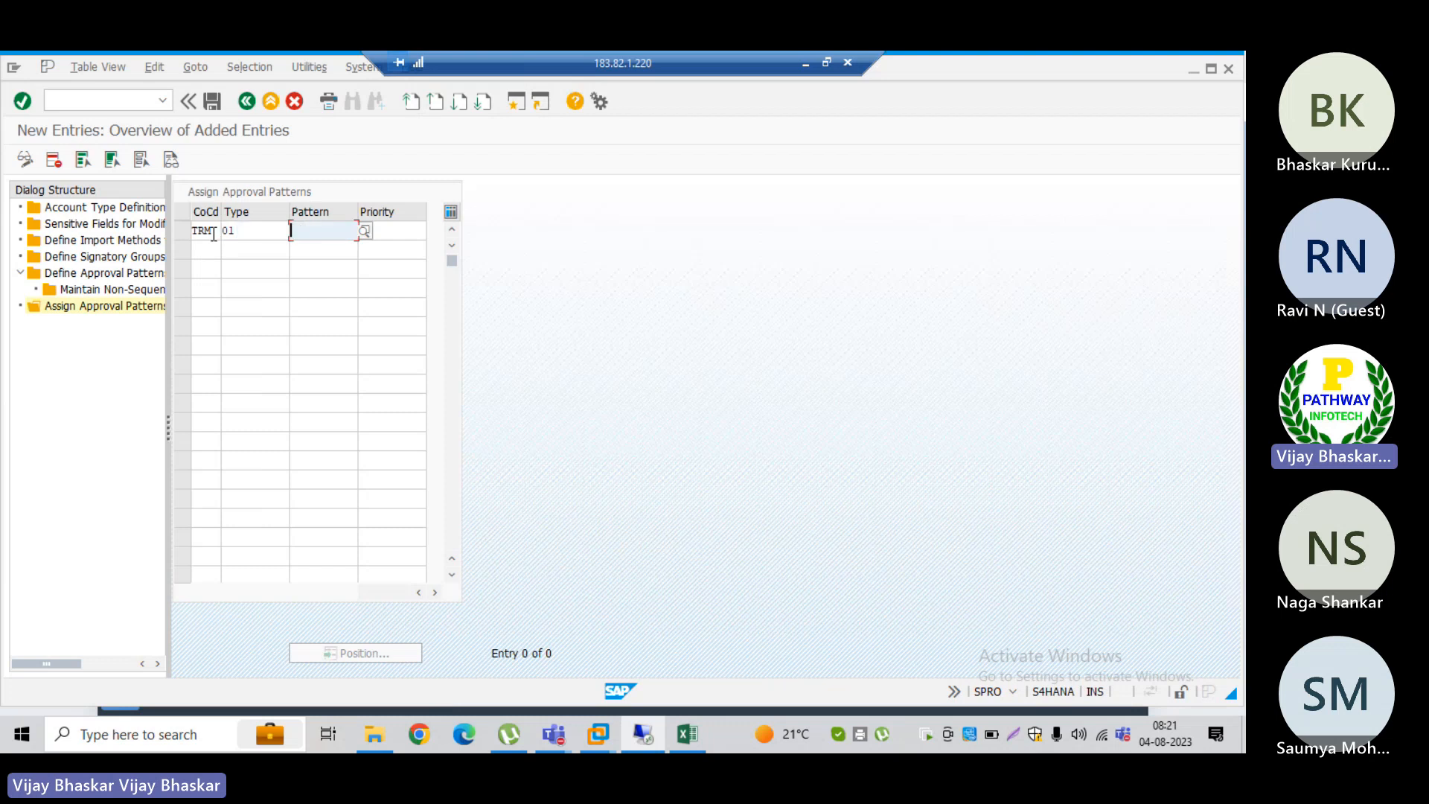
click(364, 232)
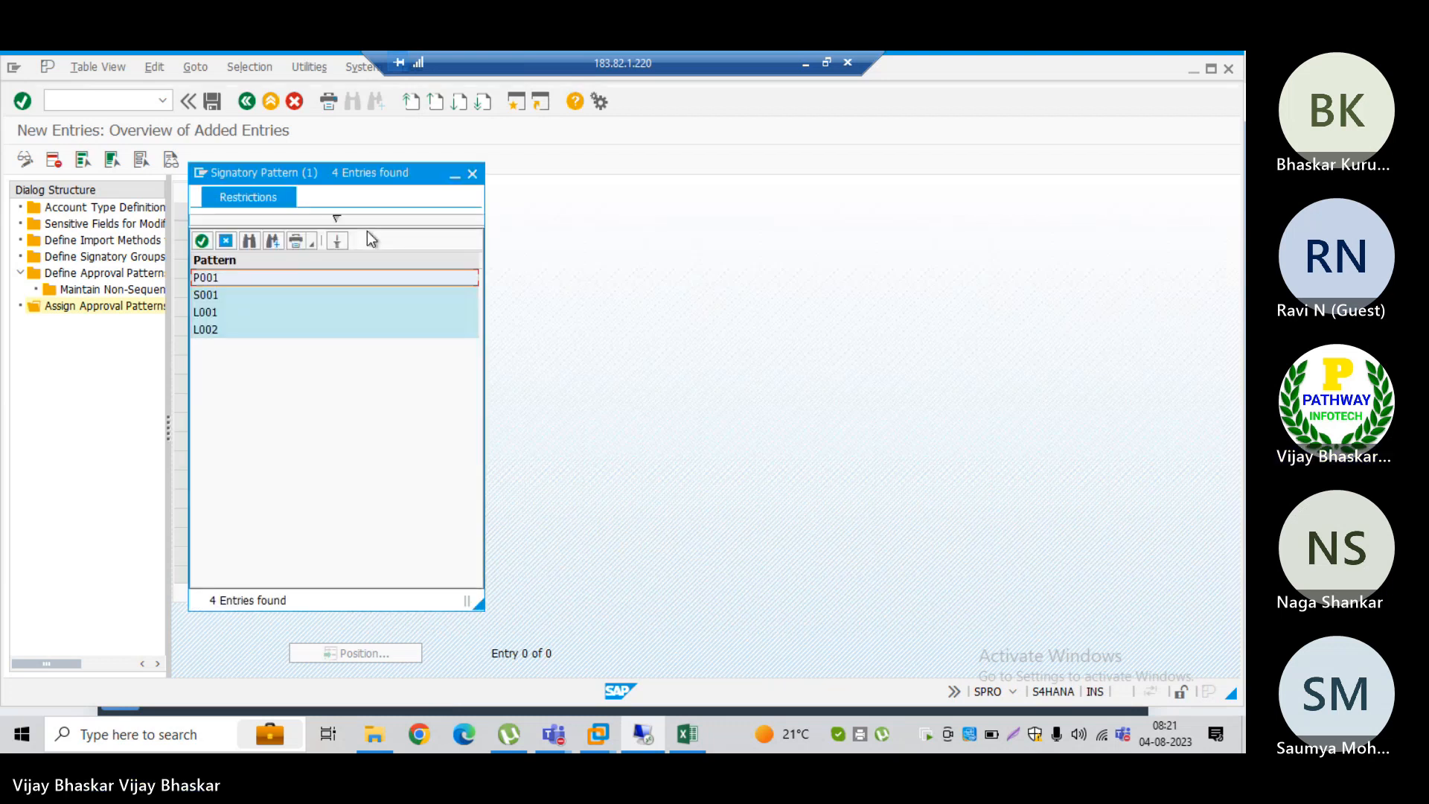
double_click(214, 311)
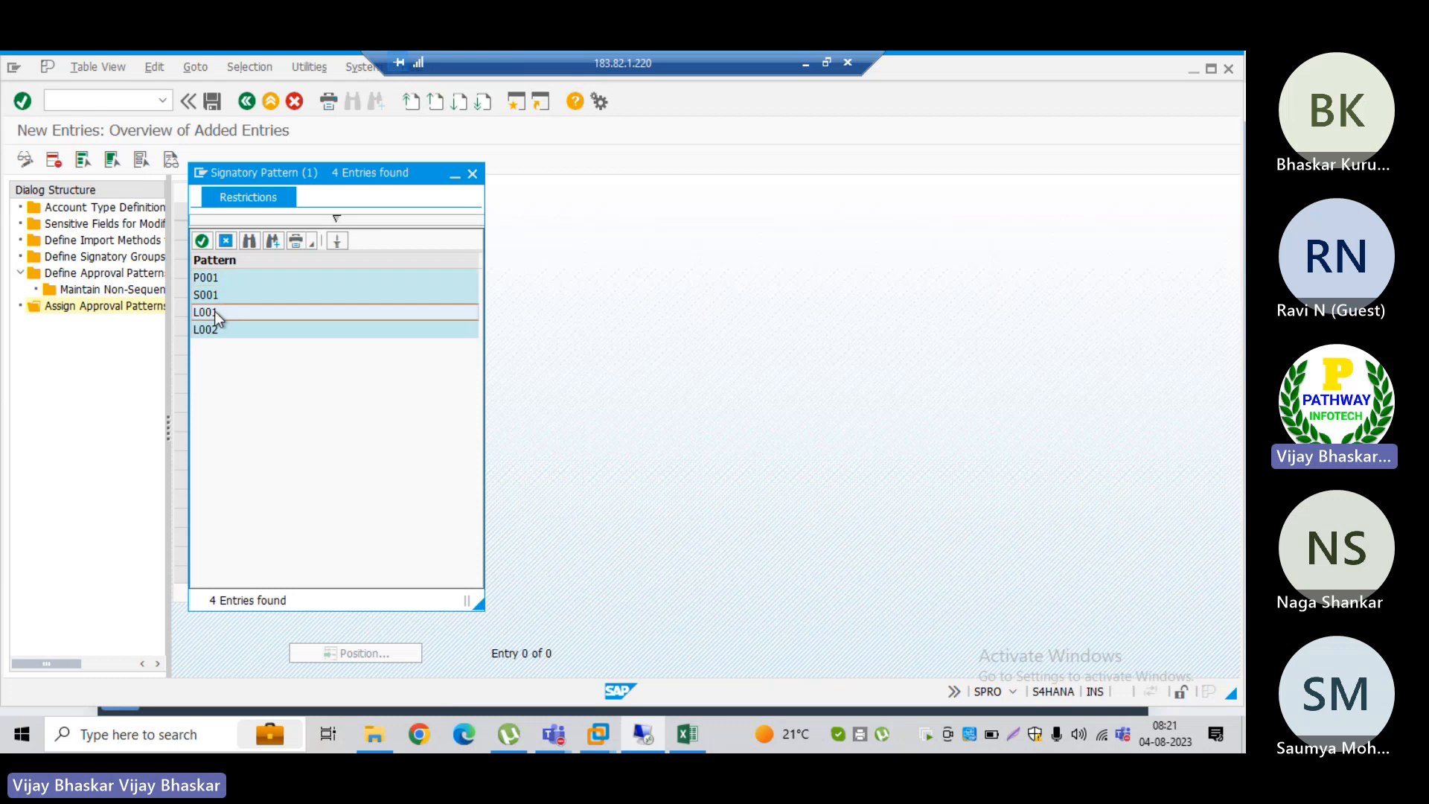
click(393, 229)
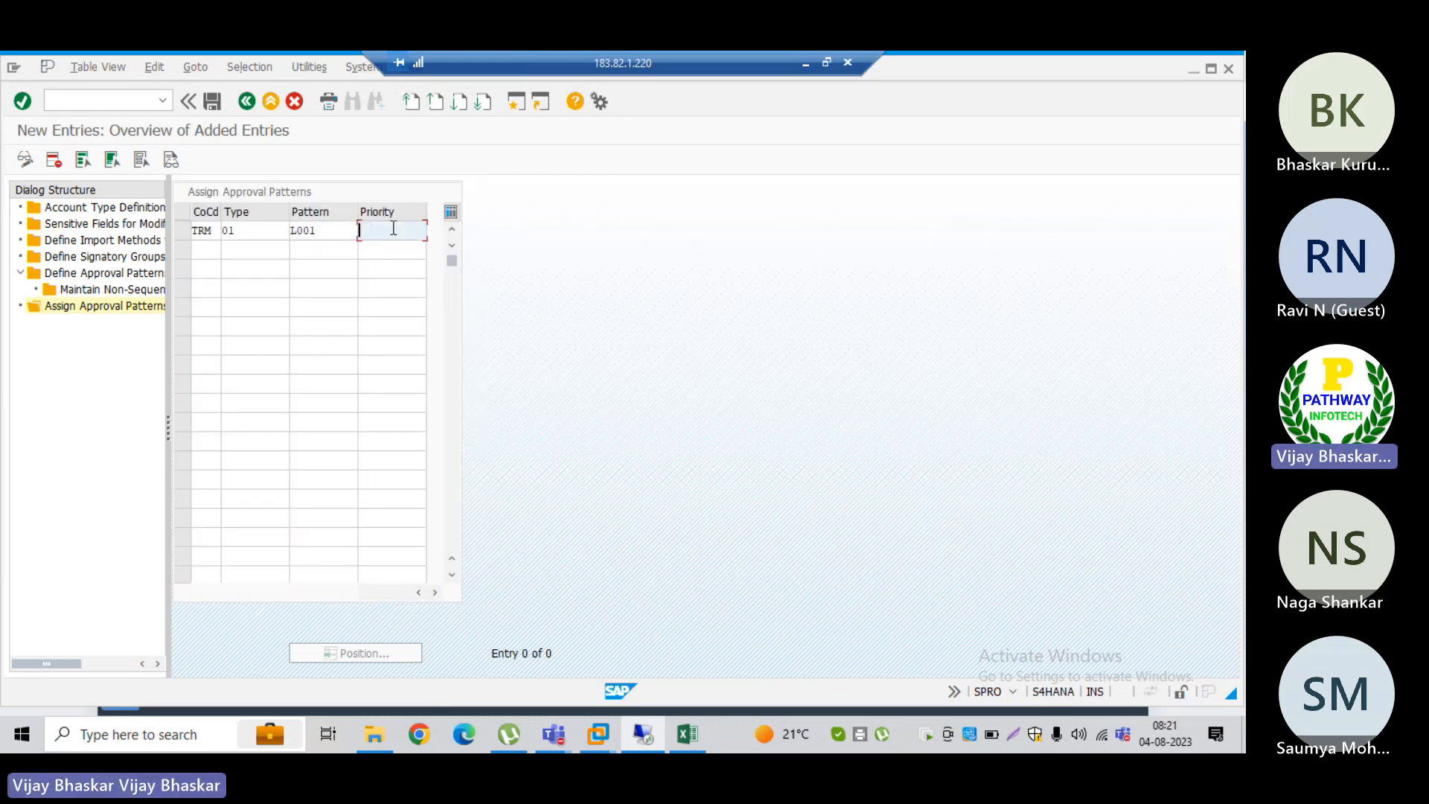
text(1)
key(Tab)
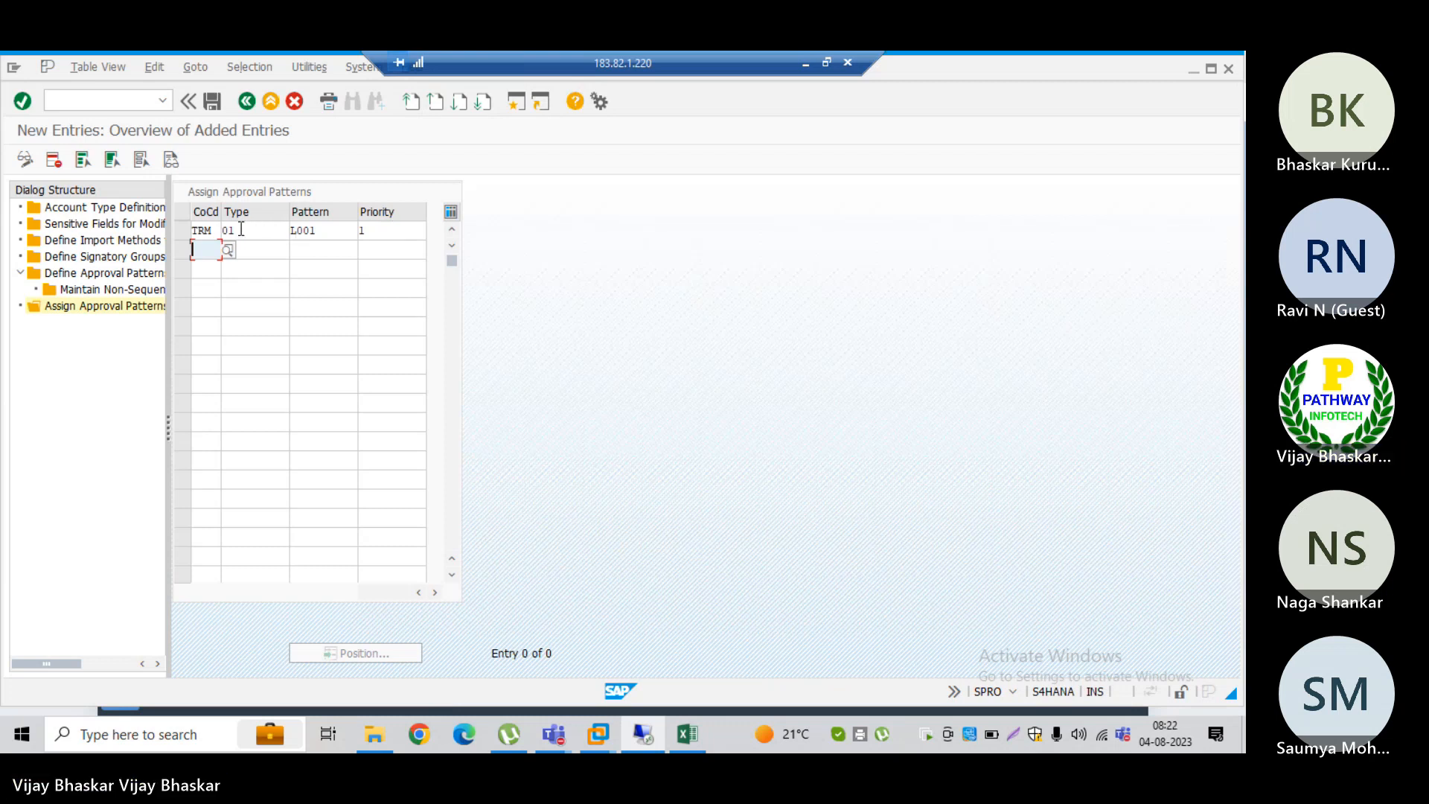
click(216, 230)
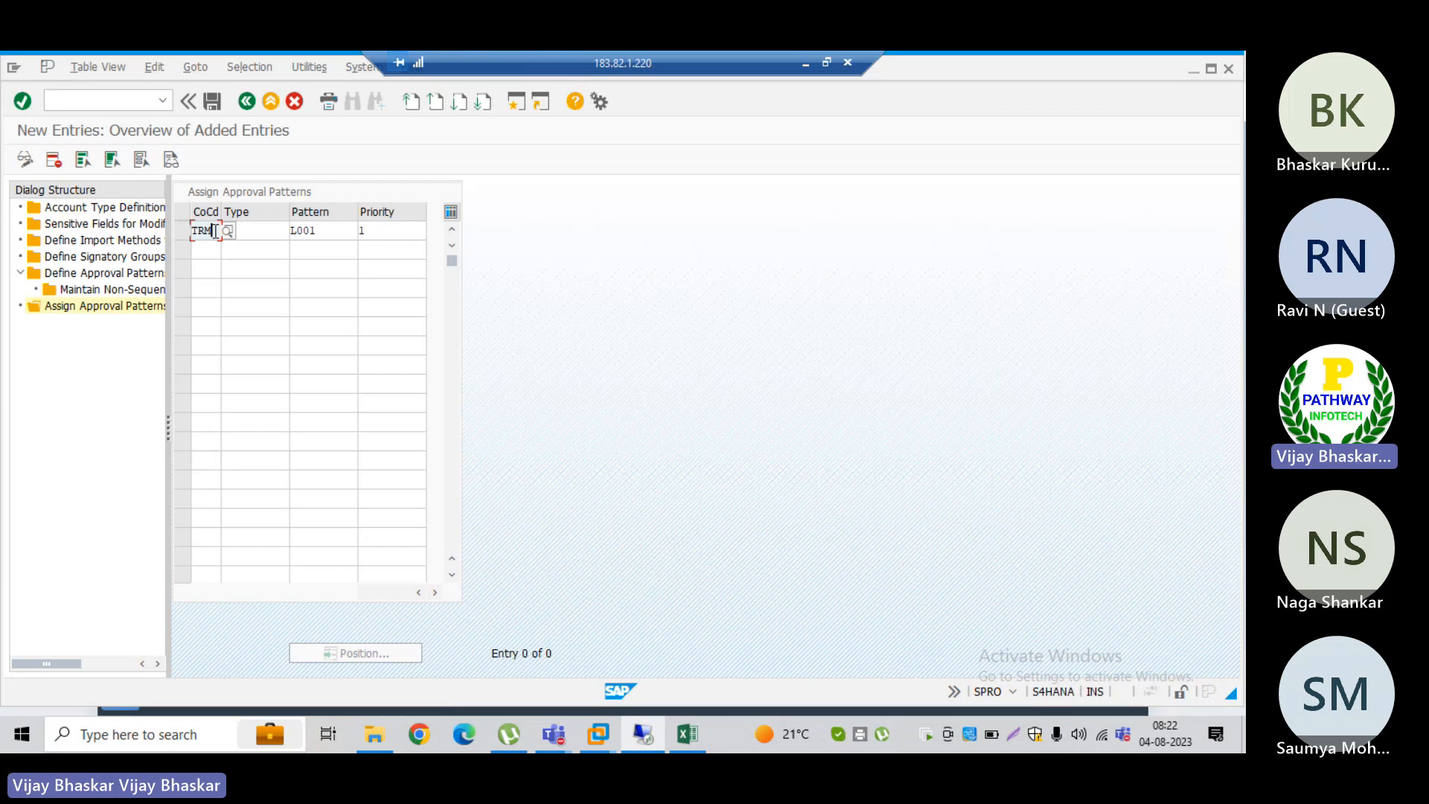
drag(255, 232, 220, 232)
click(220, 231)
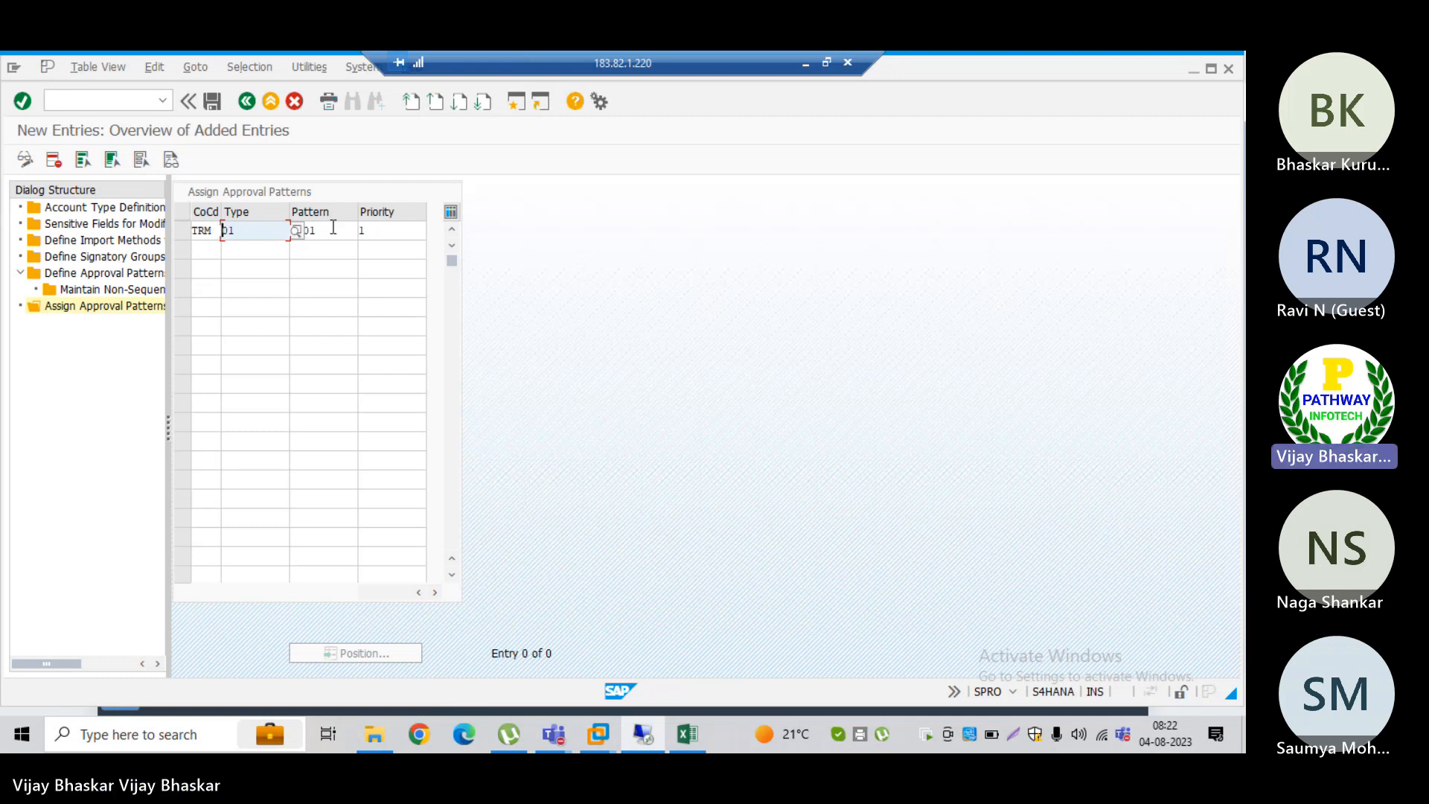
Step: Add a second approval pattern assignment for company code TRM, account type 01, with pattern L002 and priority 1
click(207, 252)
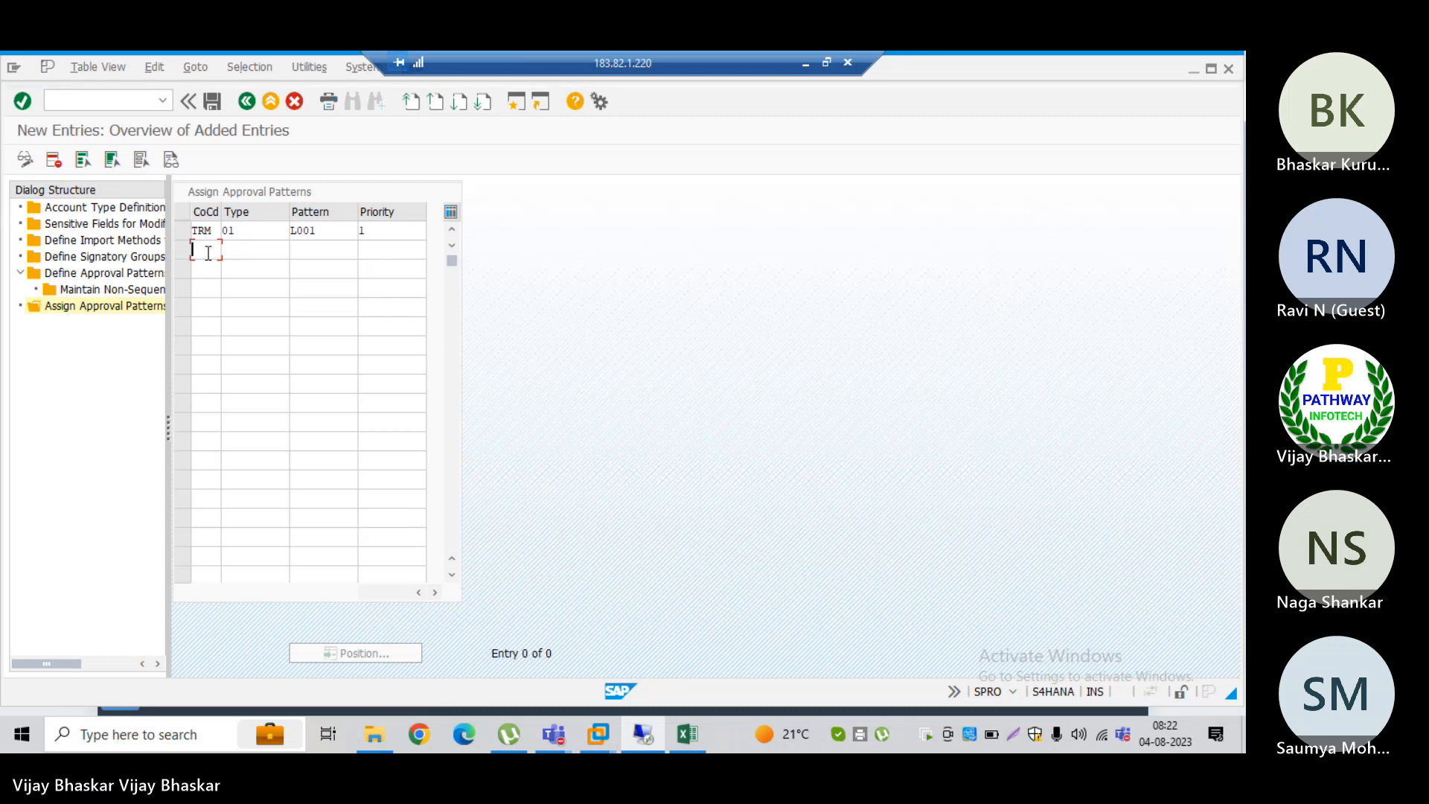
text(TRM)
key(Tab)
text(01)
key(Tab)
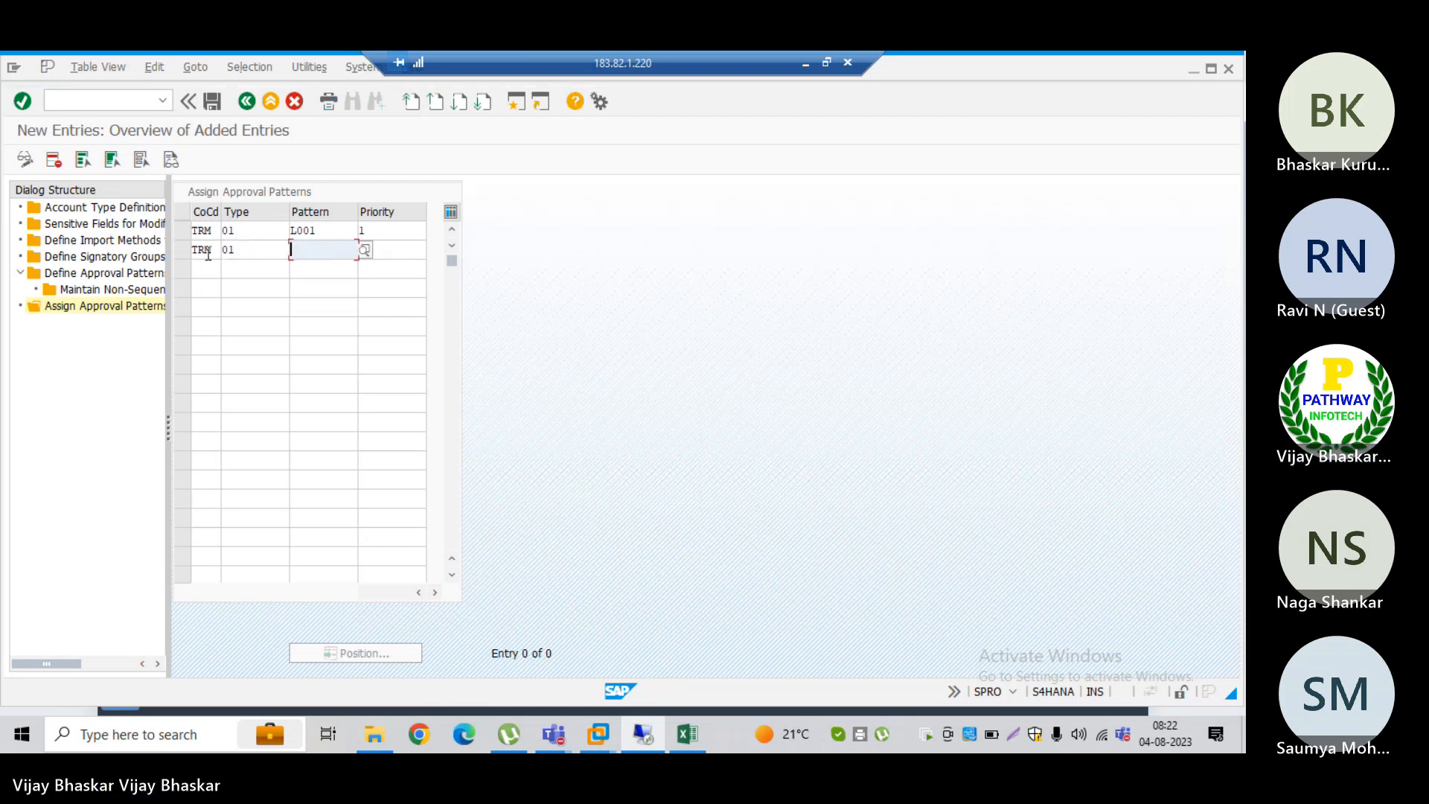
text(L002)
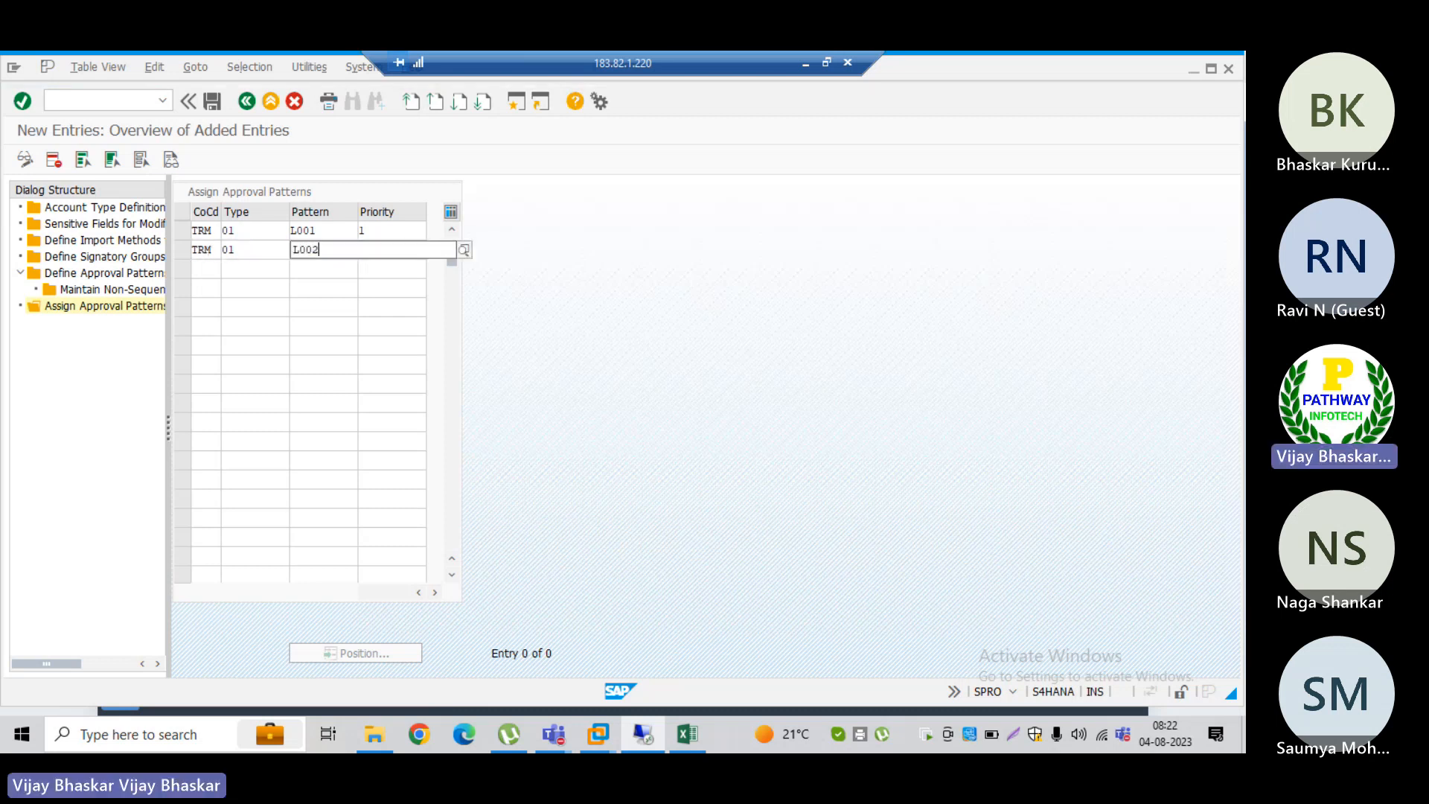
key(Tab)
text(1)
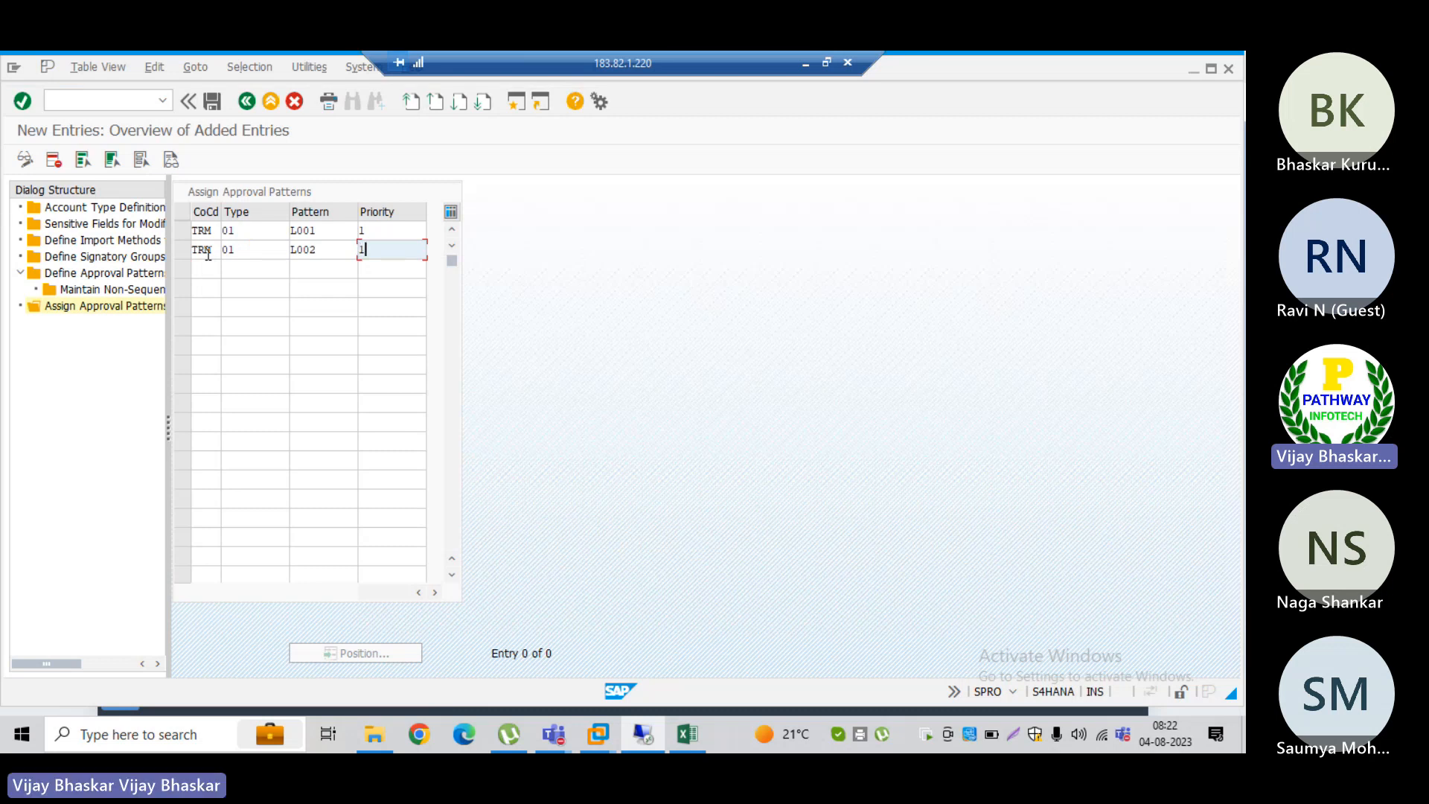
key(Return)
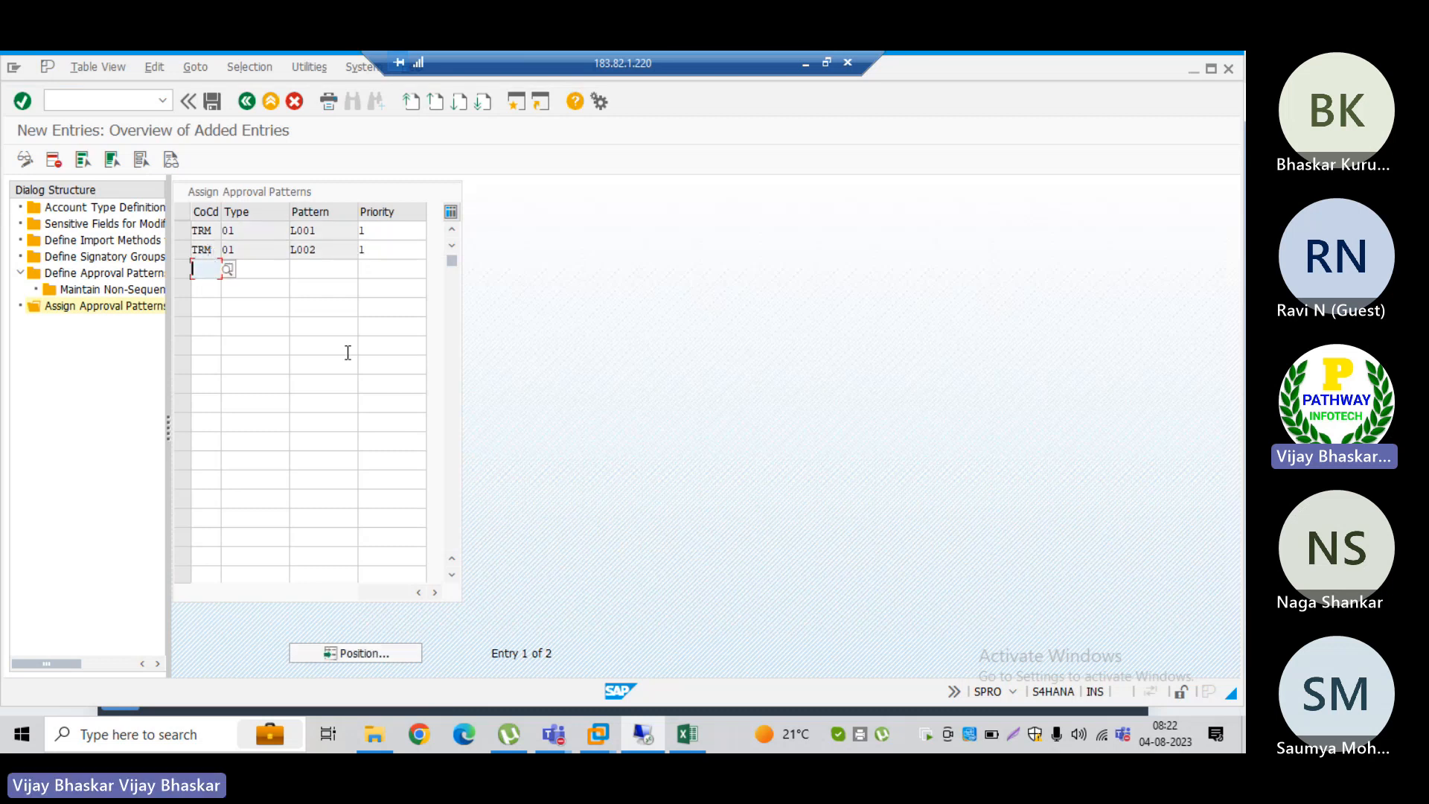
Step: Save the approval pattern assignments to the FSCM Part 02 customizing request and return to the implementation guide
click(213, 104)
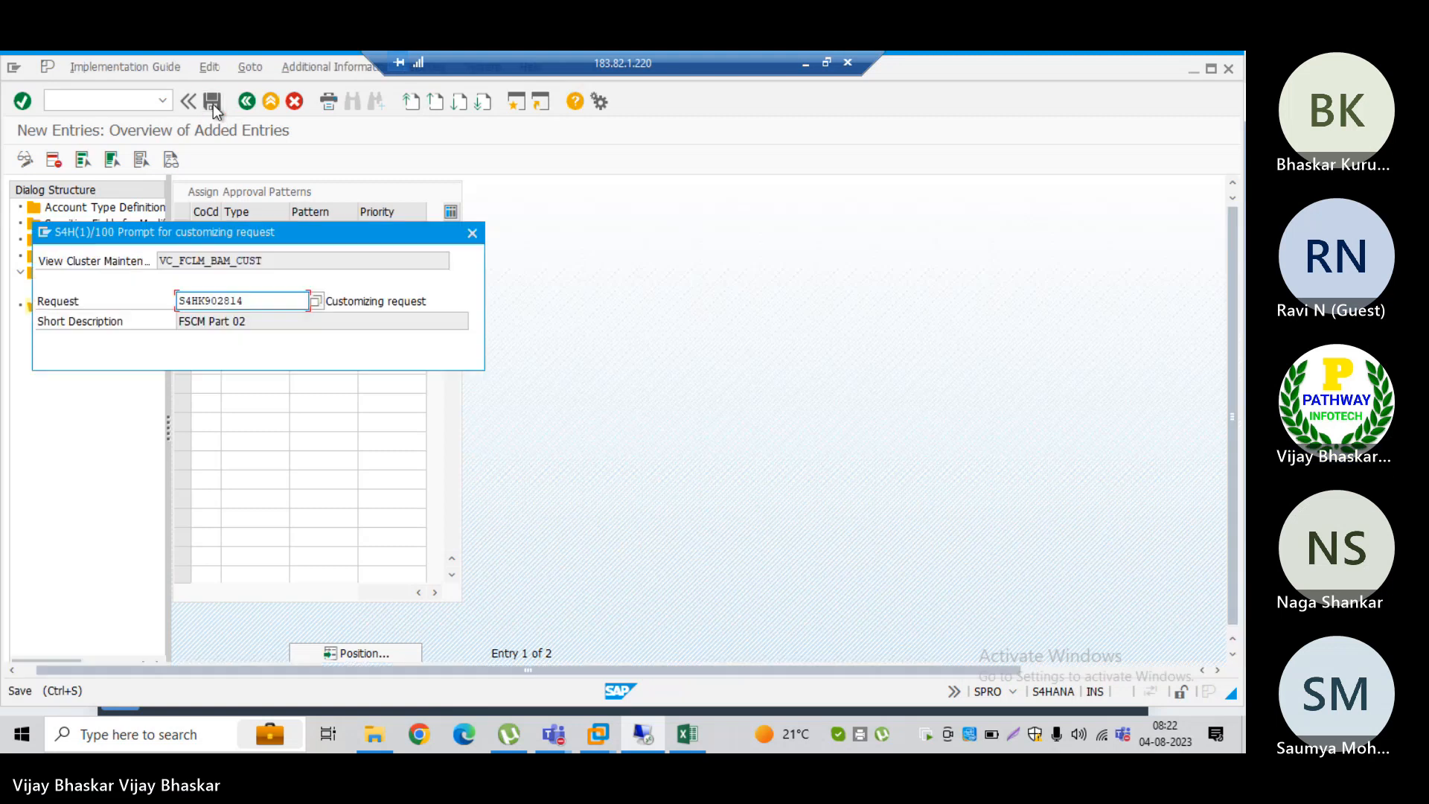
click(218, 355)
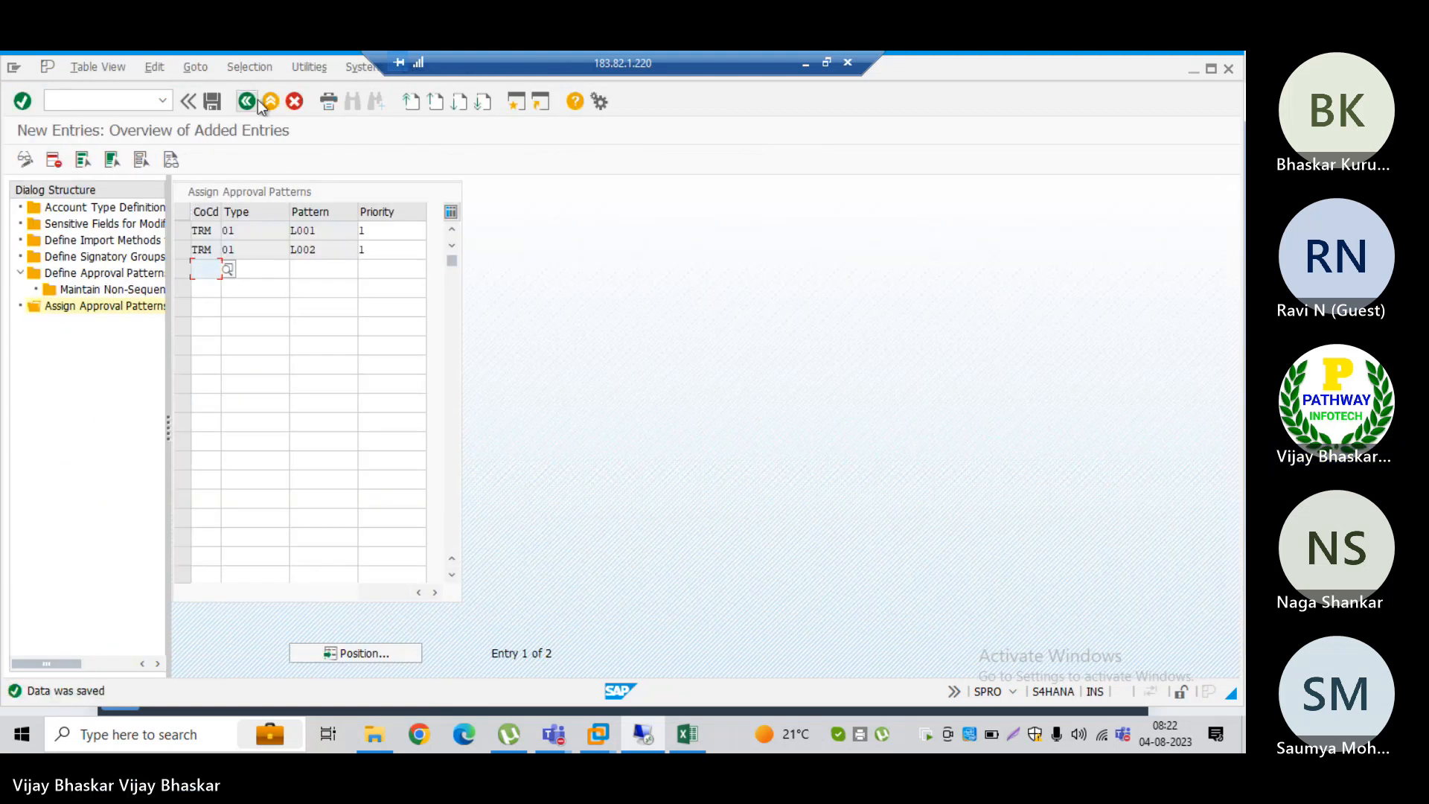
click(247, 101)
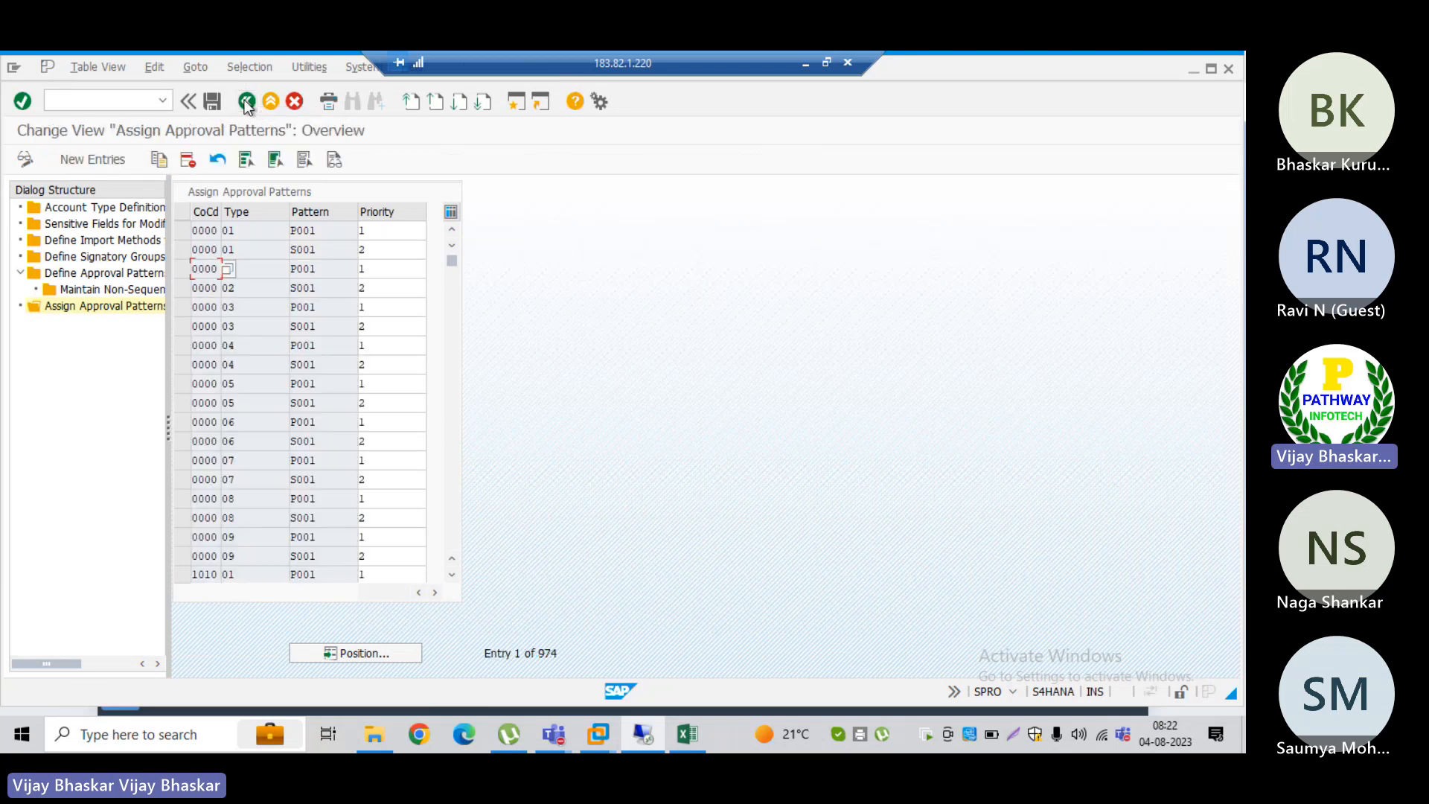
click(246, 101)
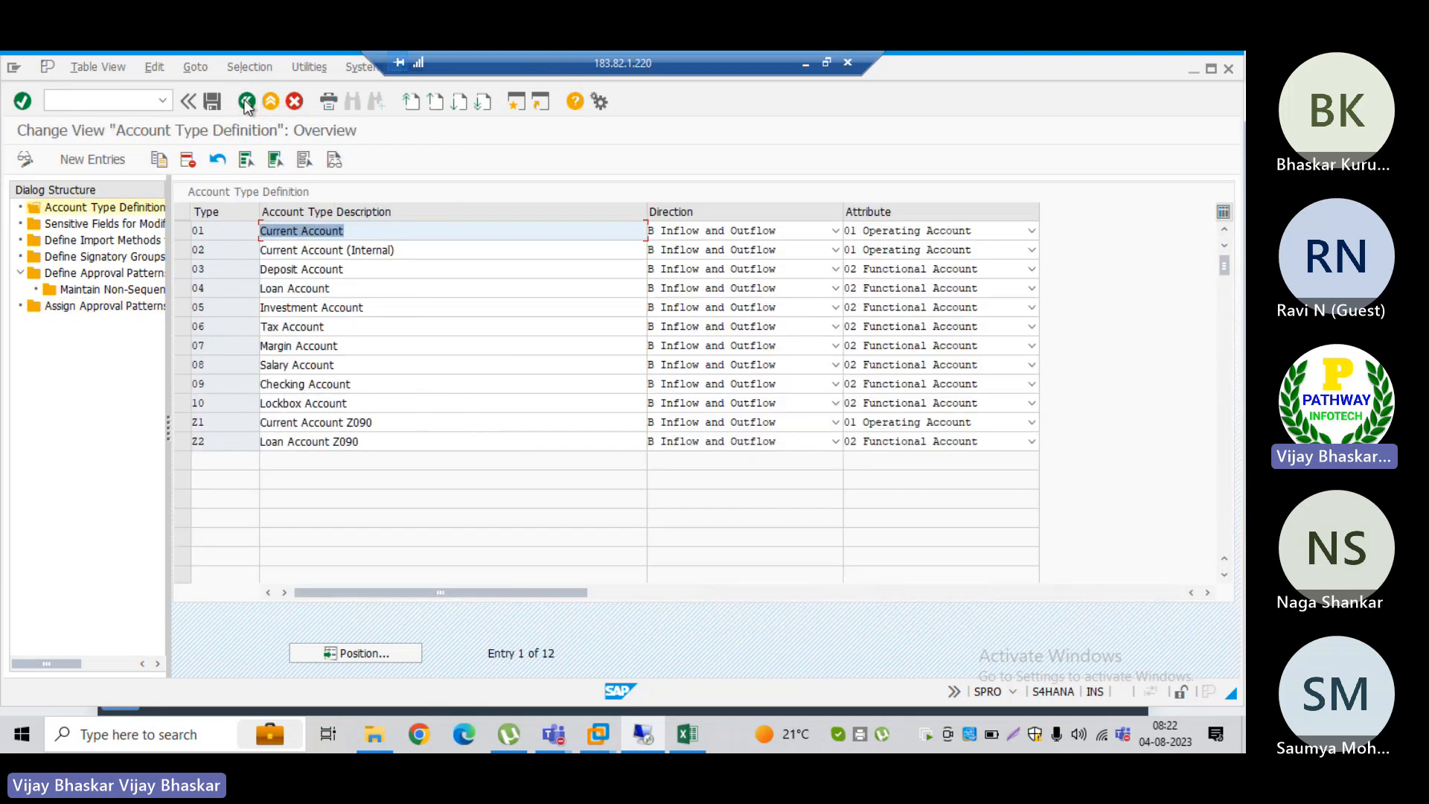
click(246, 101)
click(246, 101)
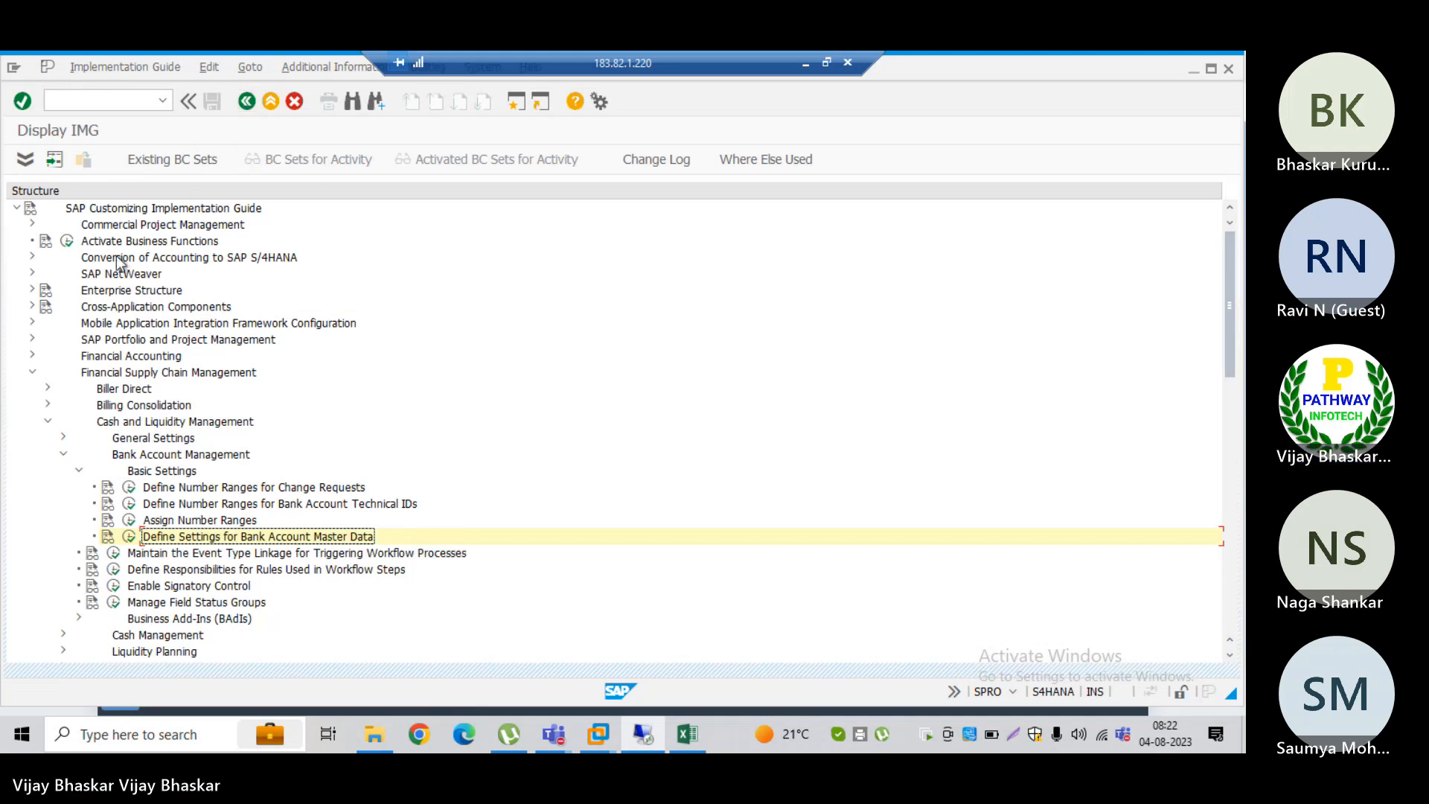
Step: Collapse the Cash and Liquidity Management node under Financial Supply Chain Management in the implementation guide
click(32, 372)
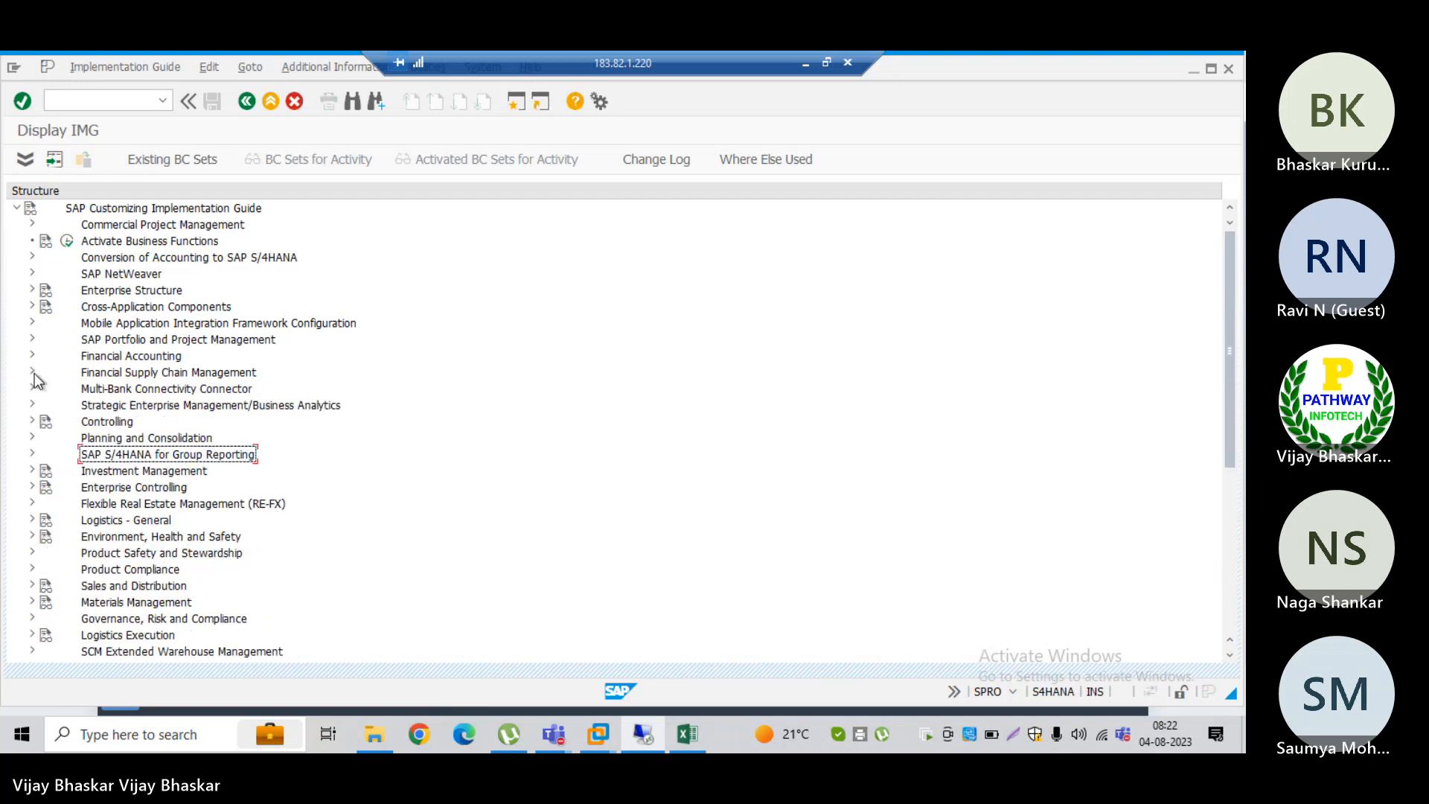
click(128, 374)
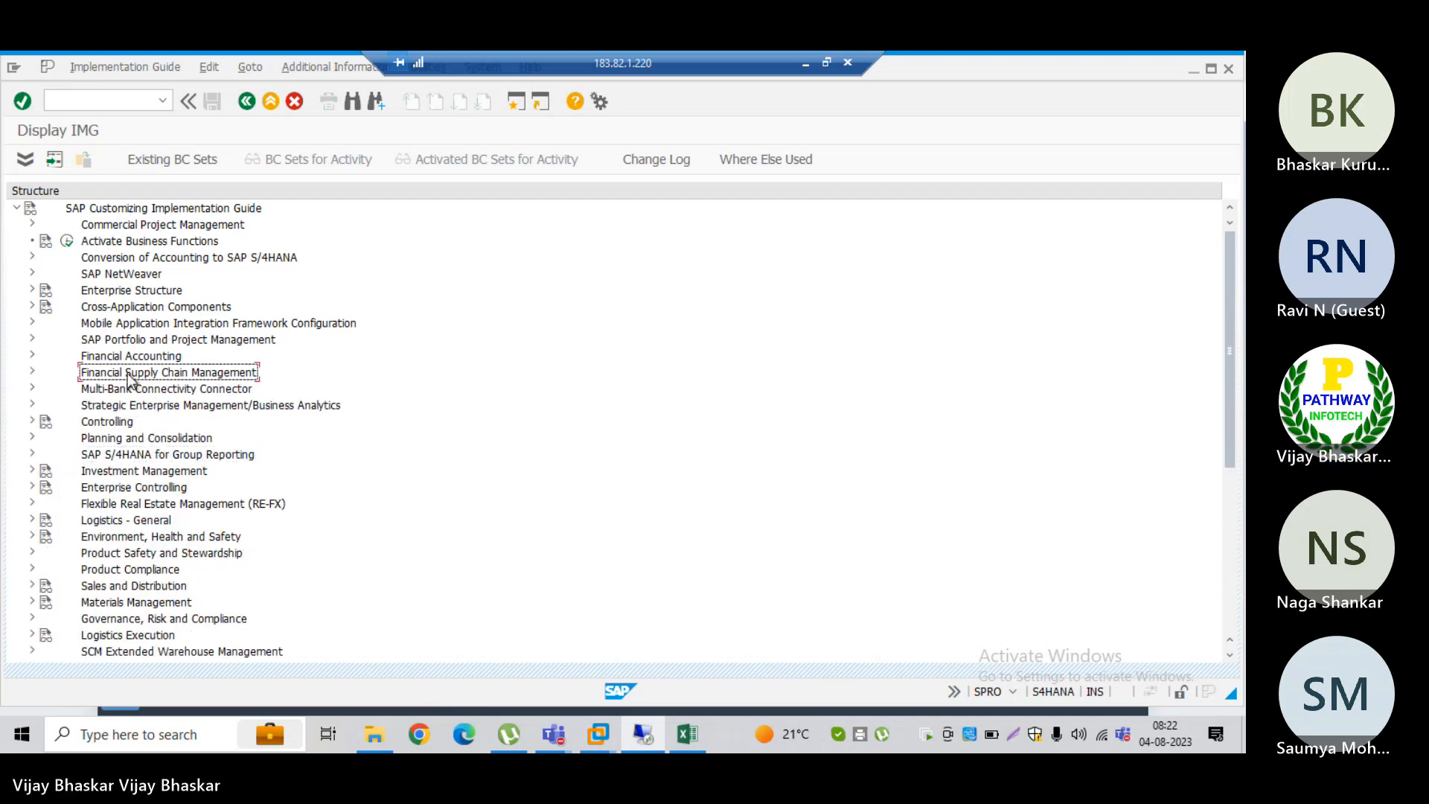
double_click(128, 375)
key(Down)
key(Down)
key(Down)
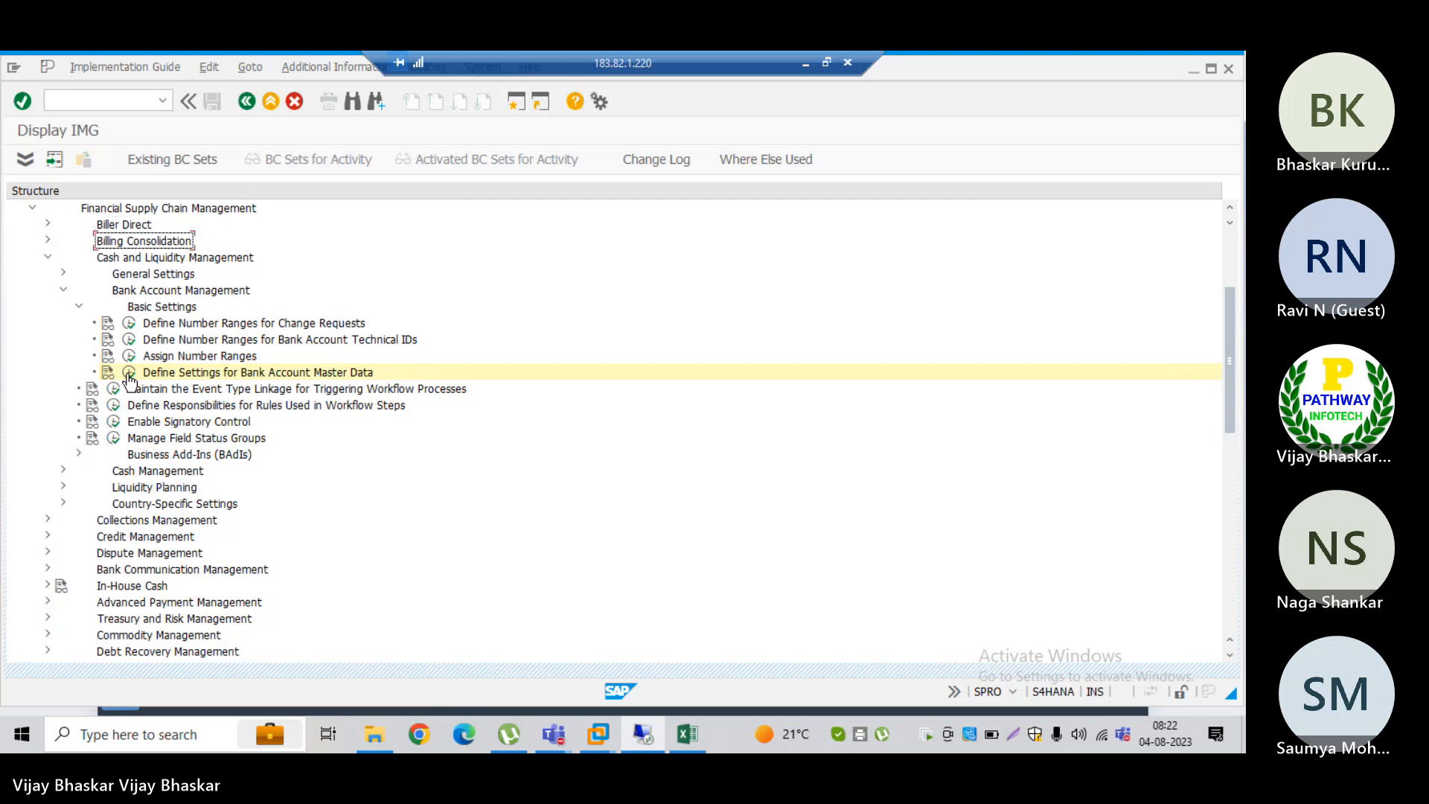
key(Left)
key(Down)
key(Down)
key(Down)
key(Down)
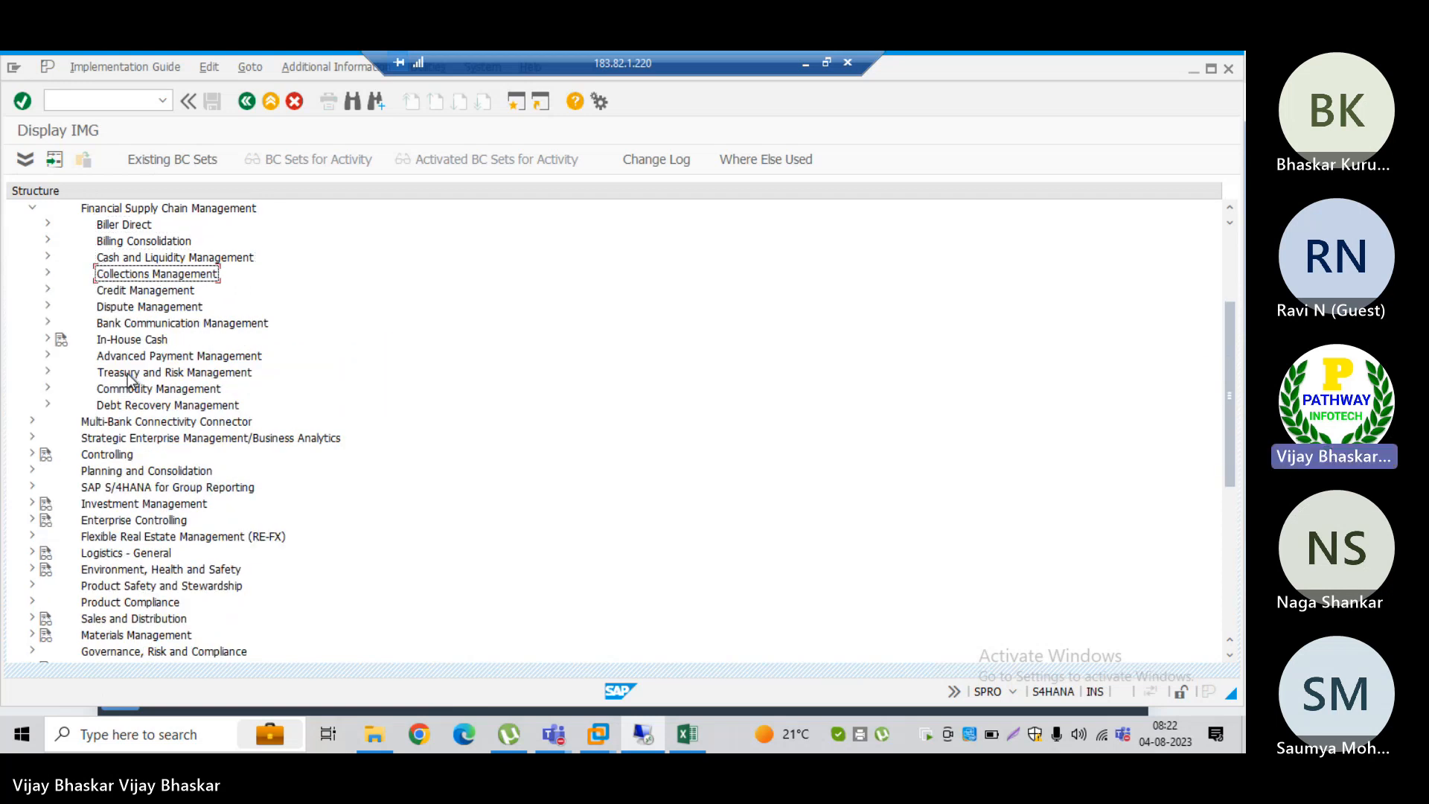
Step: Expand Bank Communication Management and its Basic Settings, and open Basic Settings for Approval
double_click(172, 323)
key(Down)
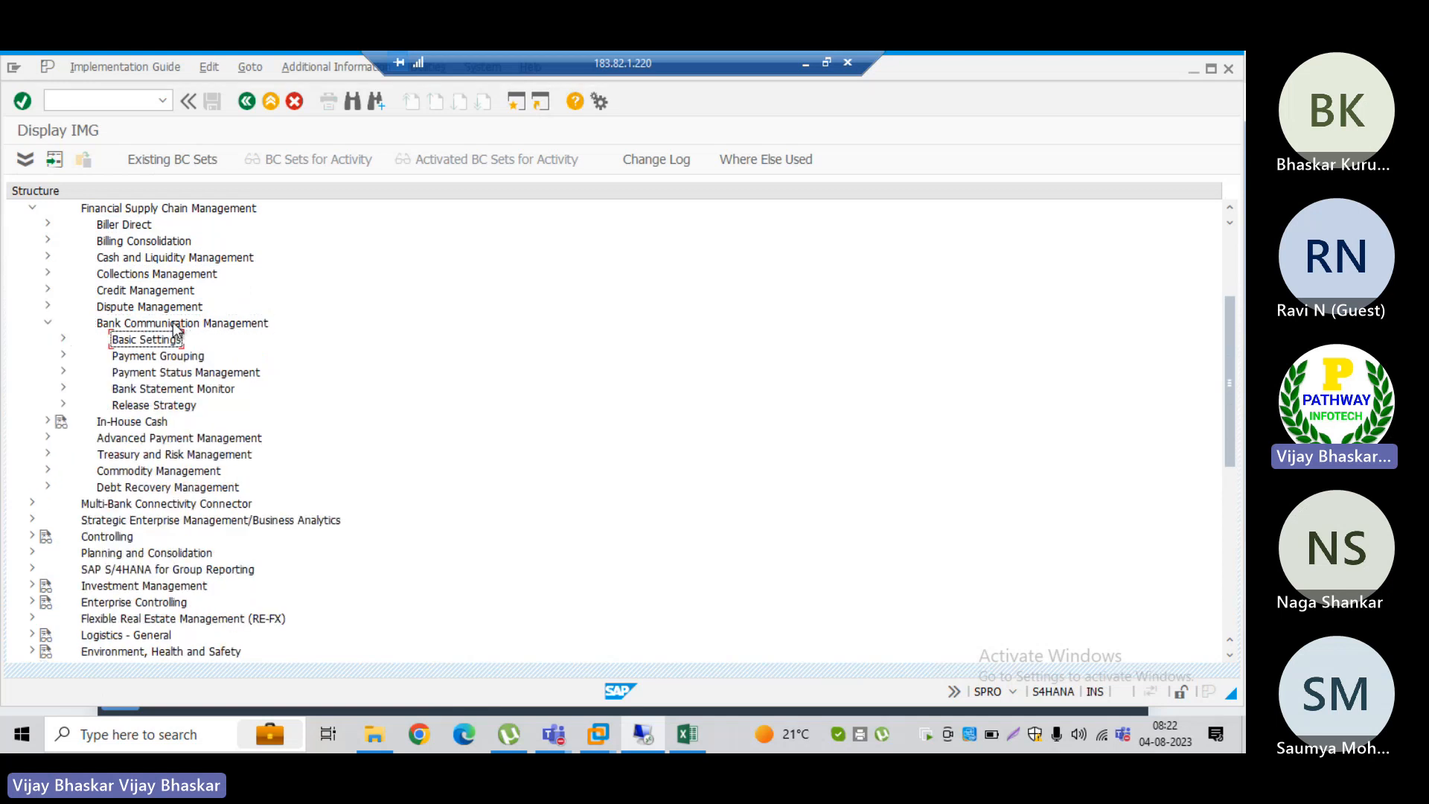
key(Right)
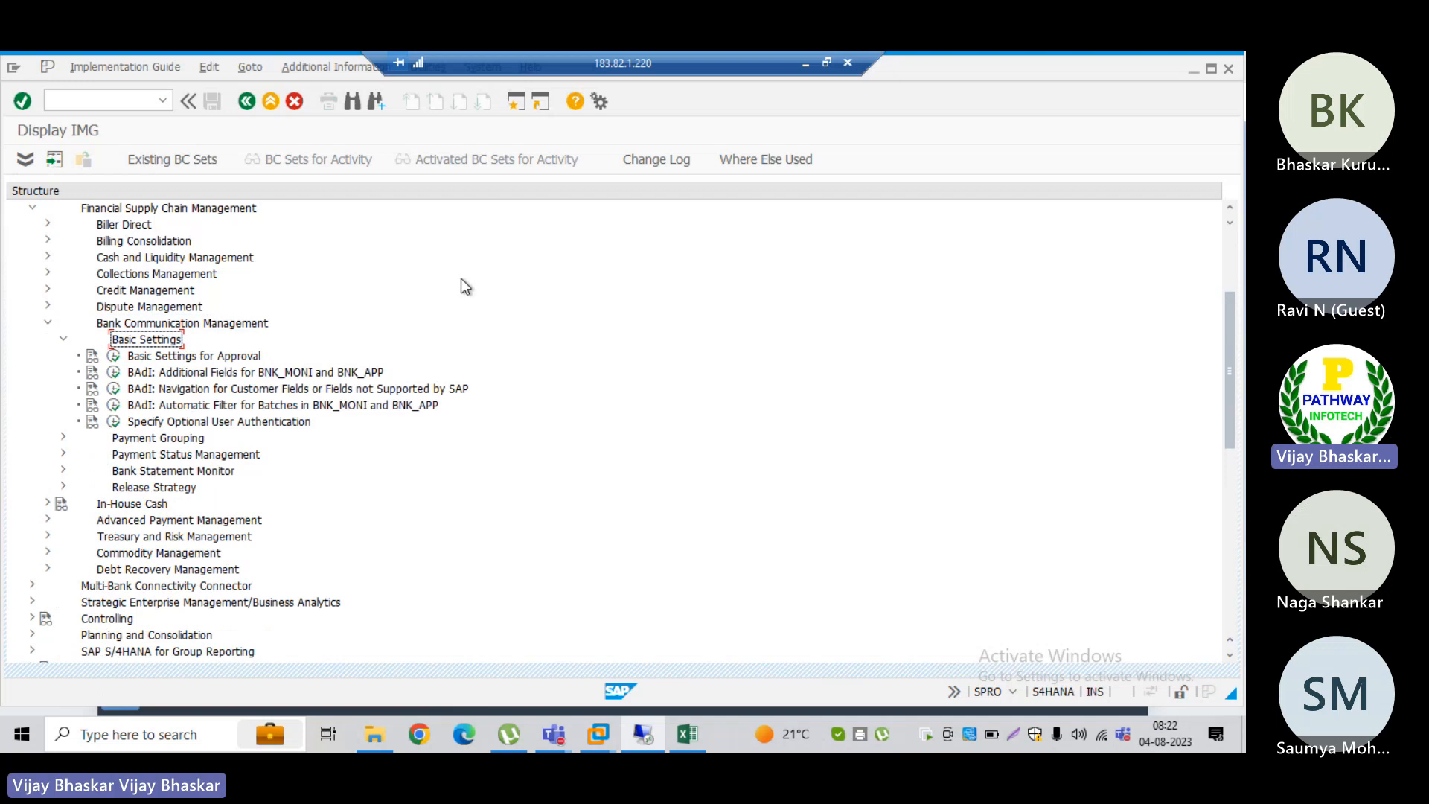
key(Down)
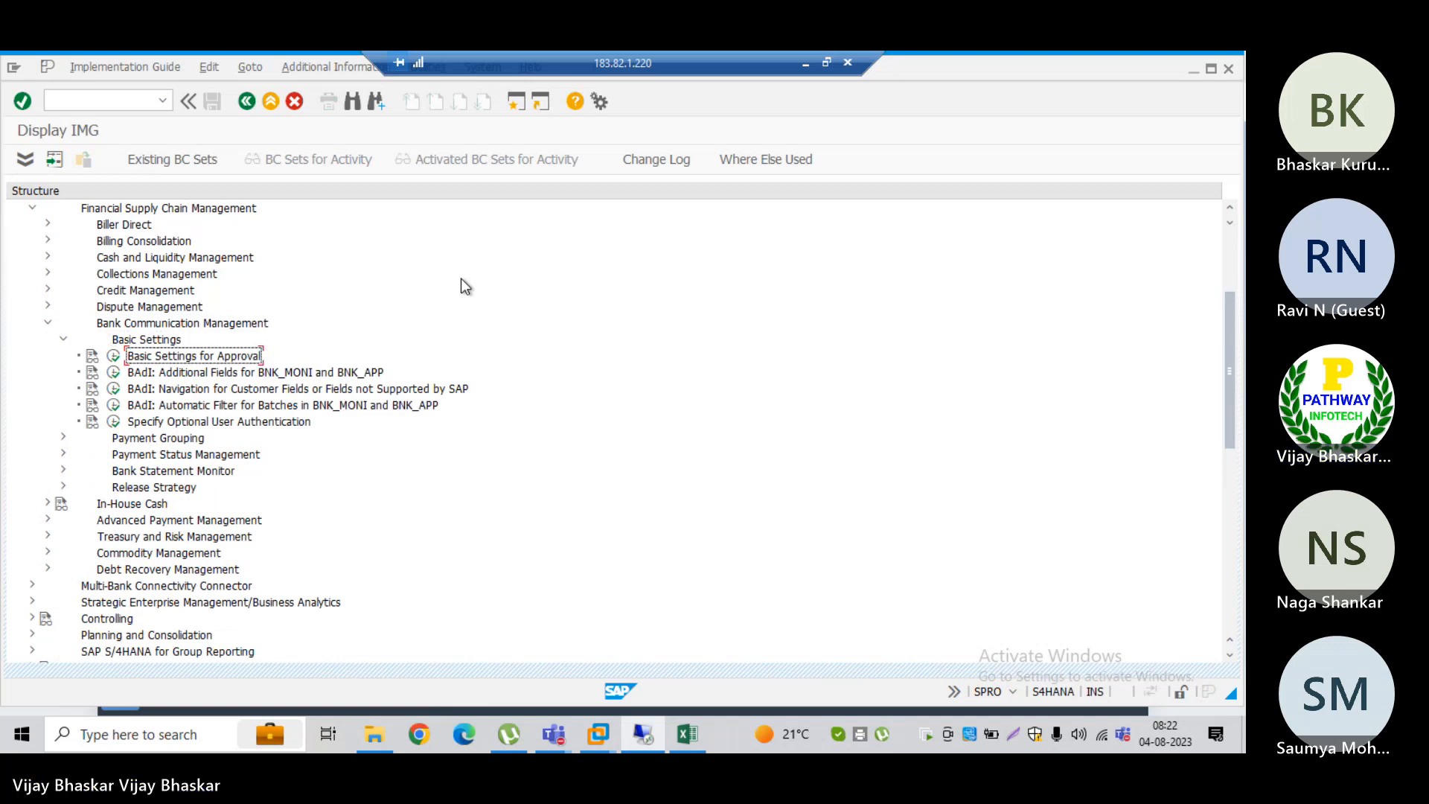
click(113, 356)
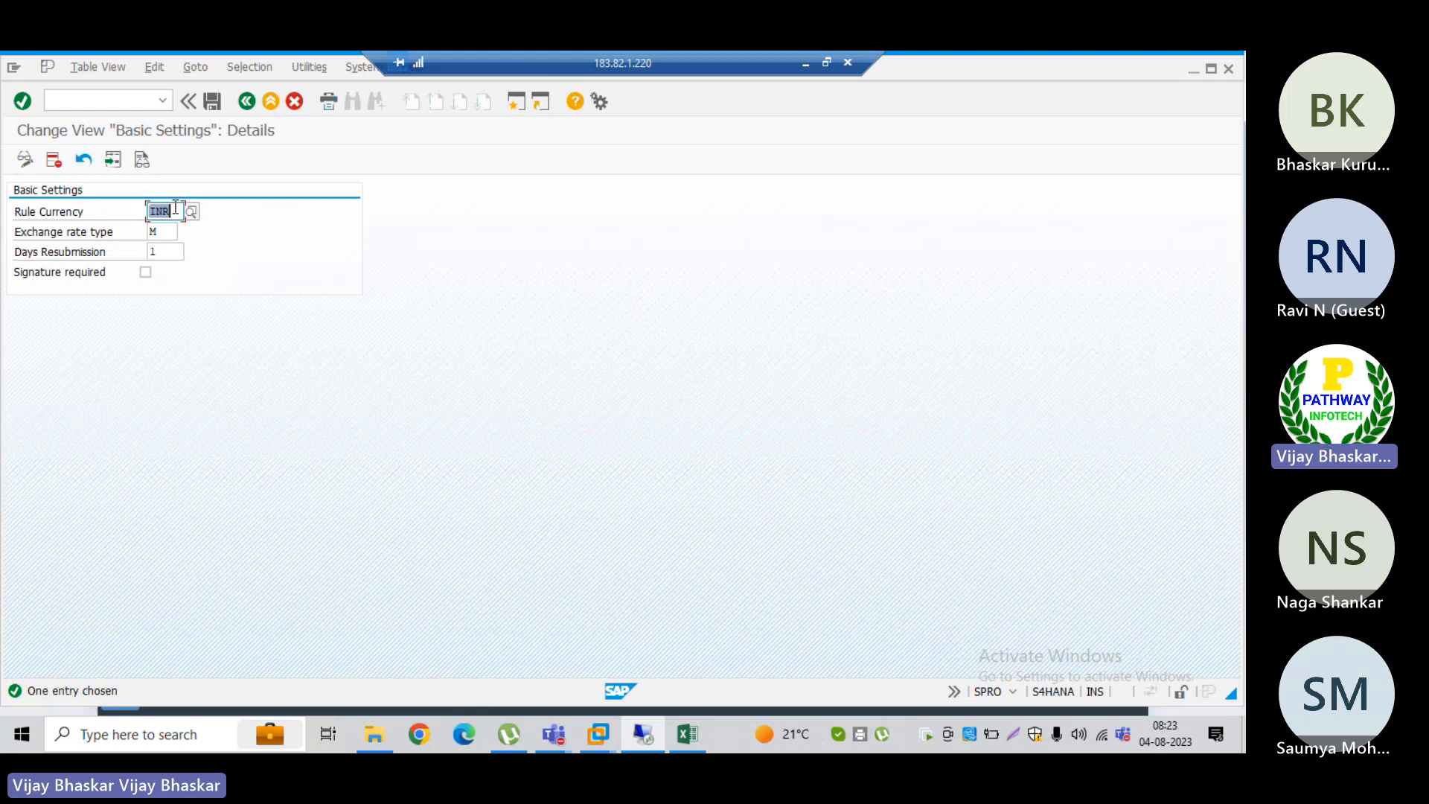
Step: Review the rule currency, exchange rate type and days resubmission in the approval settings, and return to the implementation guide
click(141, 208)
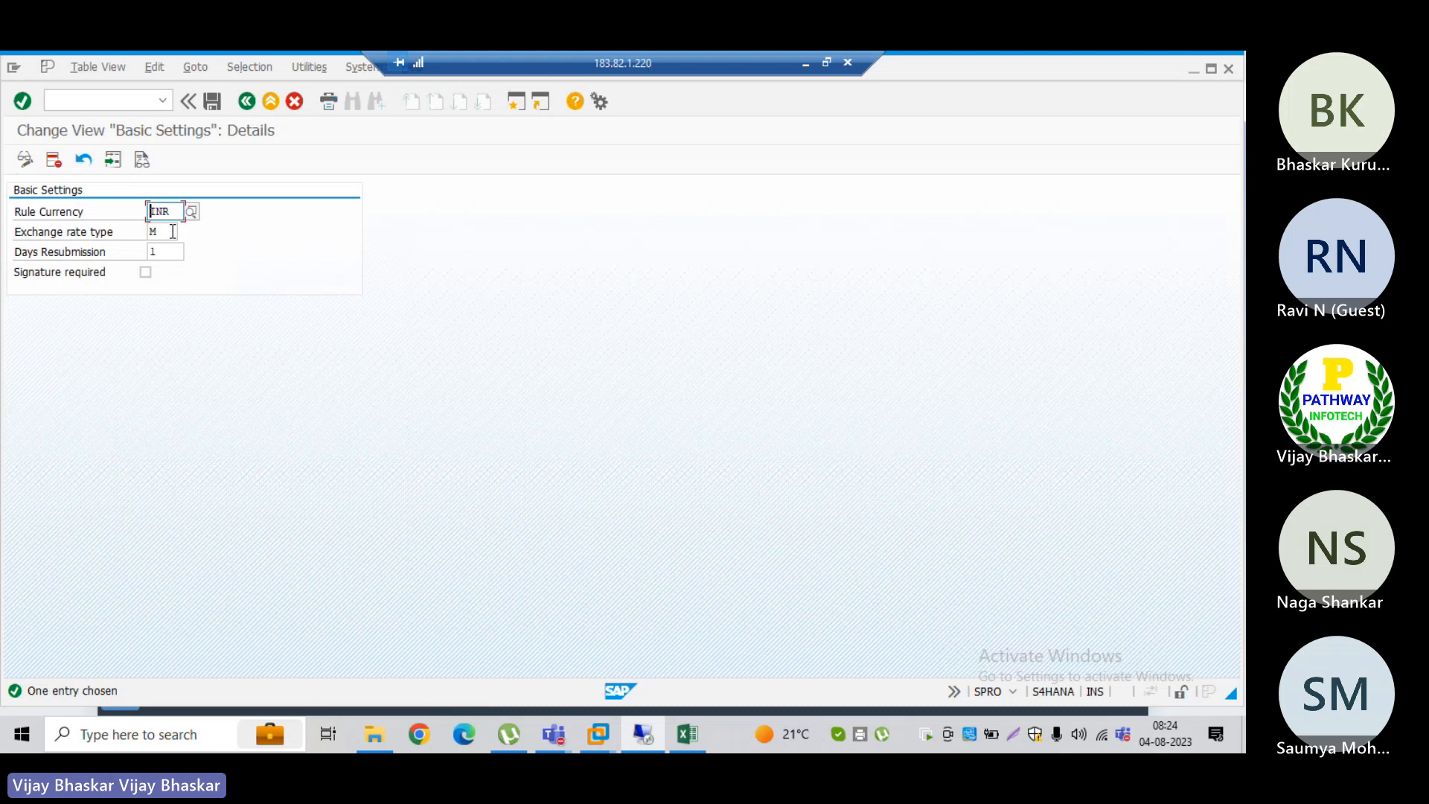
click(167, 233)
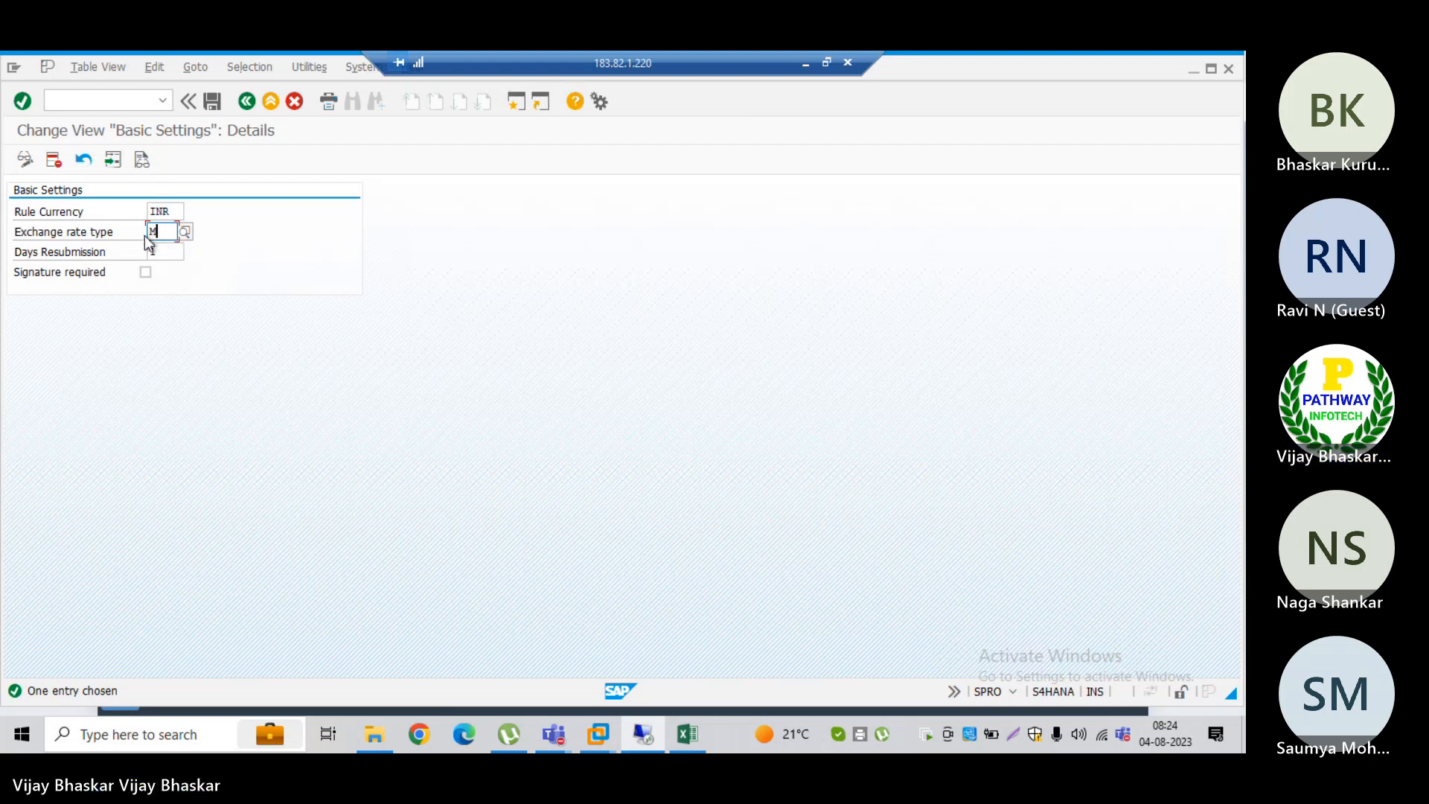
click(169, 253)
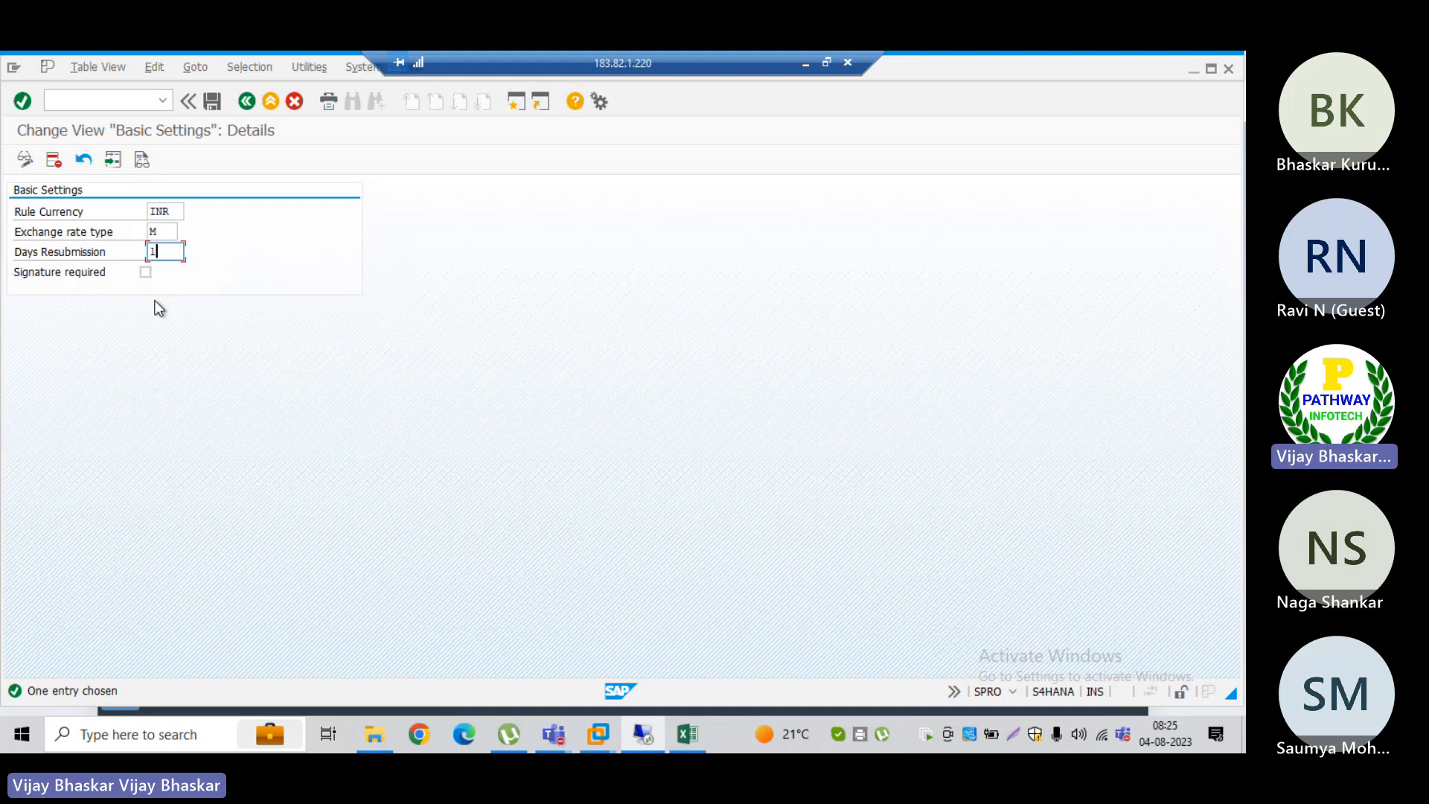
click(248, 103)
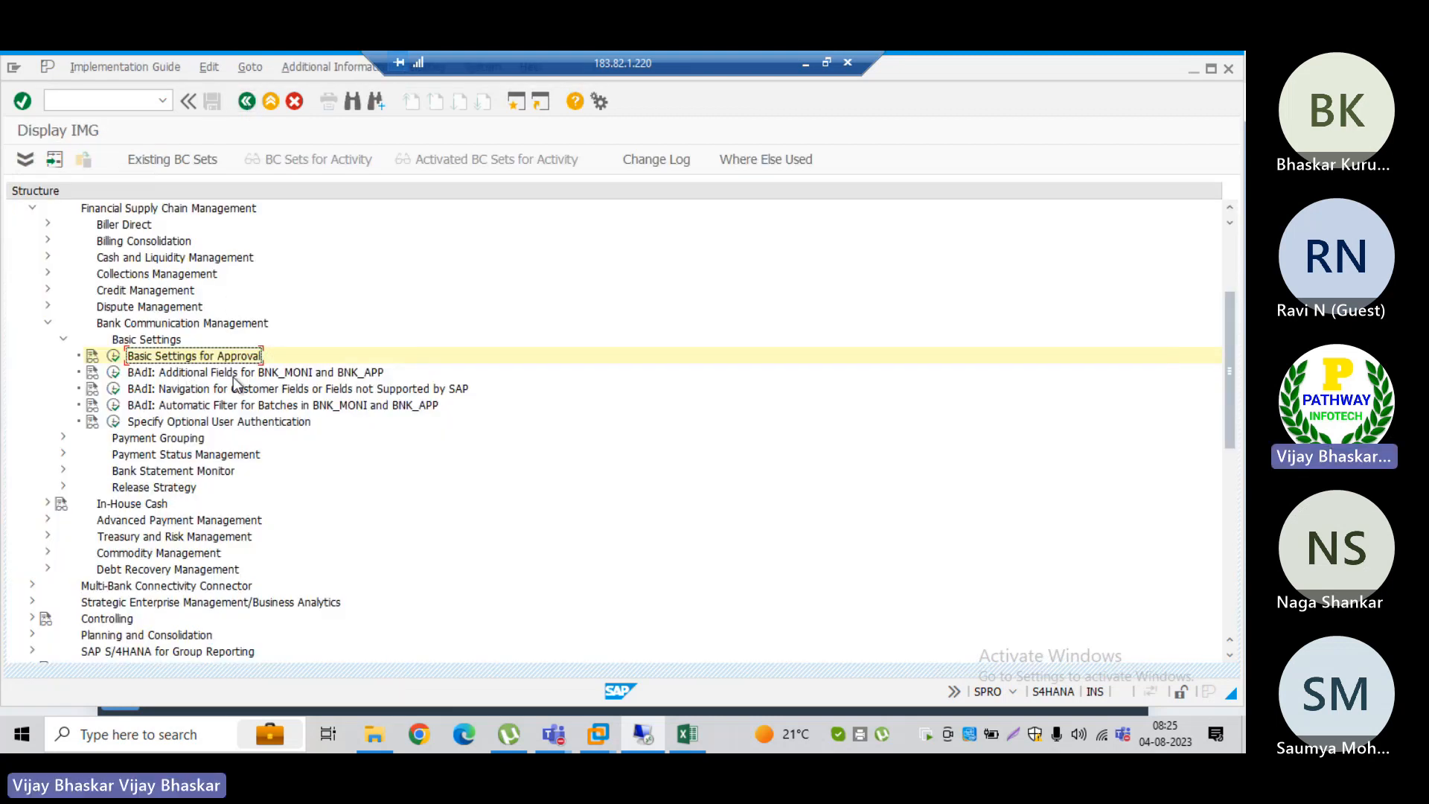
Step: Collapse Basic Settings under Bank Communication Management and expand Payment Grouping
click(193, 380)
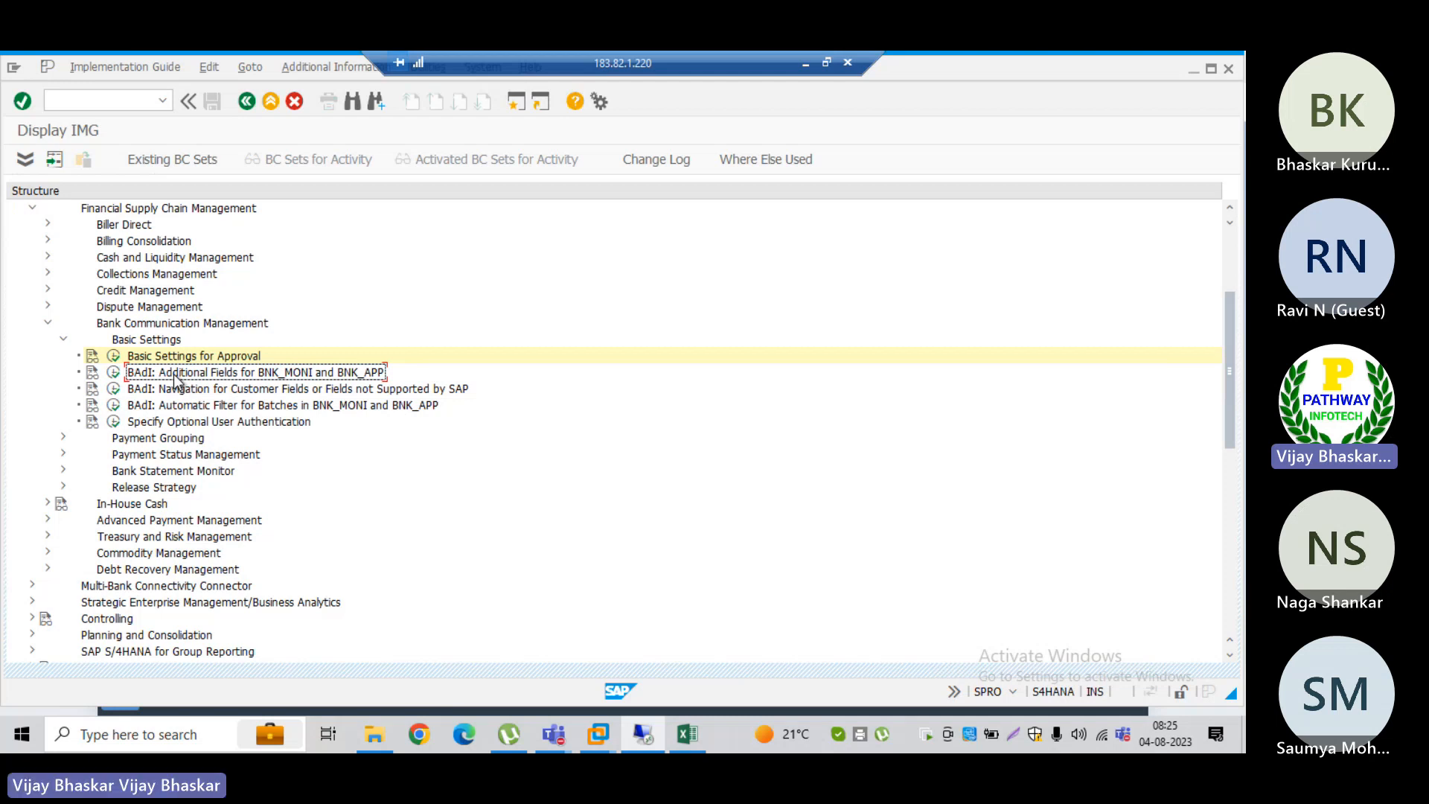
click(135, 341)
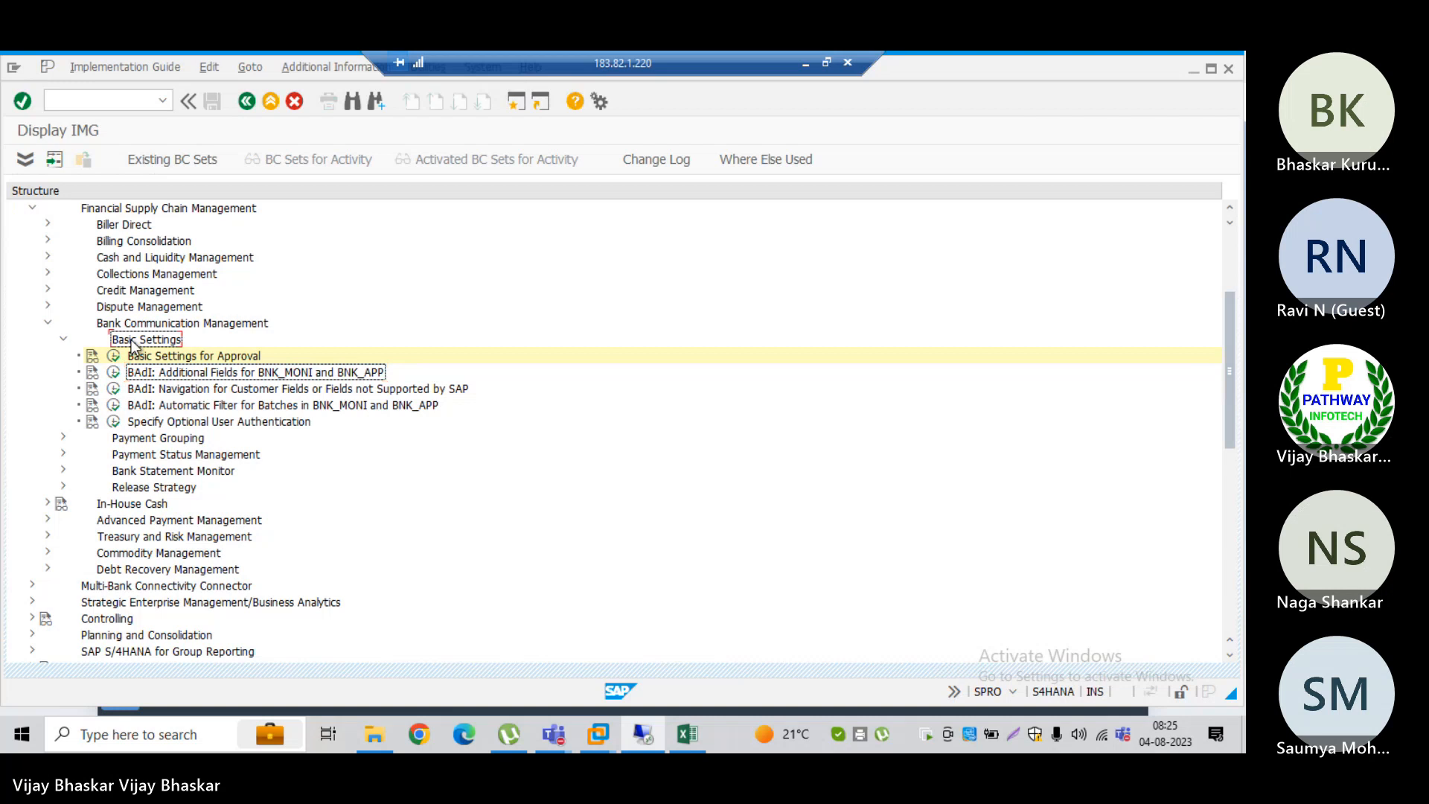
key(Left)
key(Down)
key(Right)
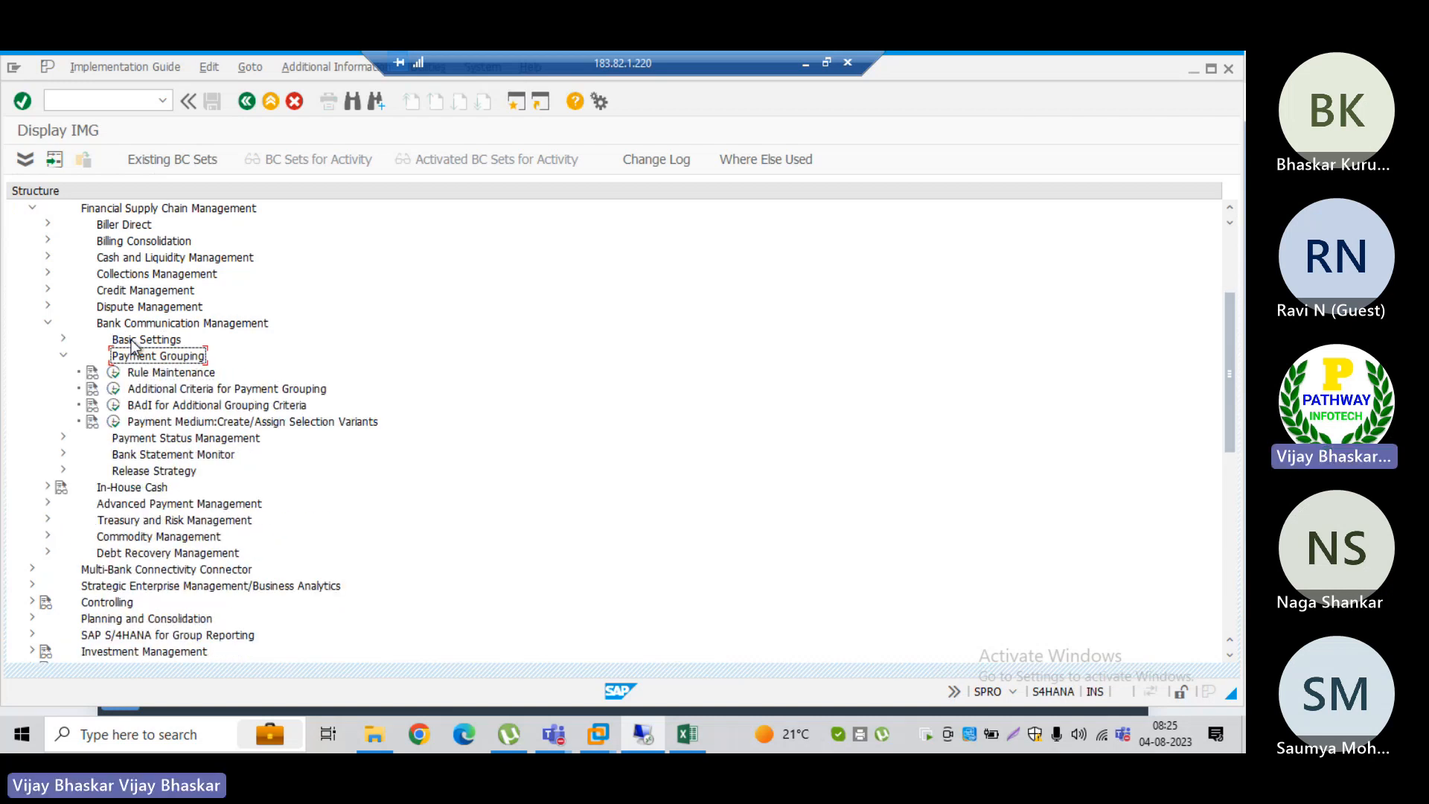
Step: Open Rule Maintenance under Payment Grouping and narrow the rule description column of the rule table
key(Down)
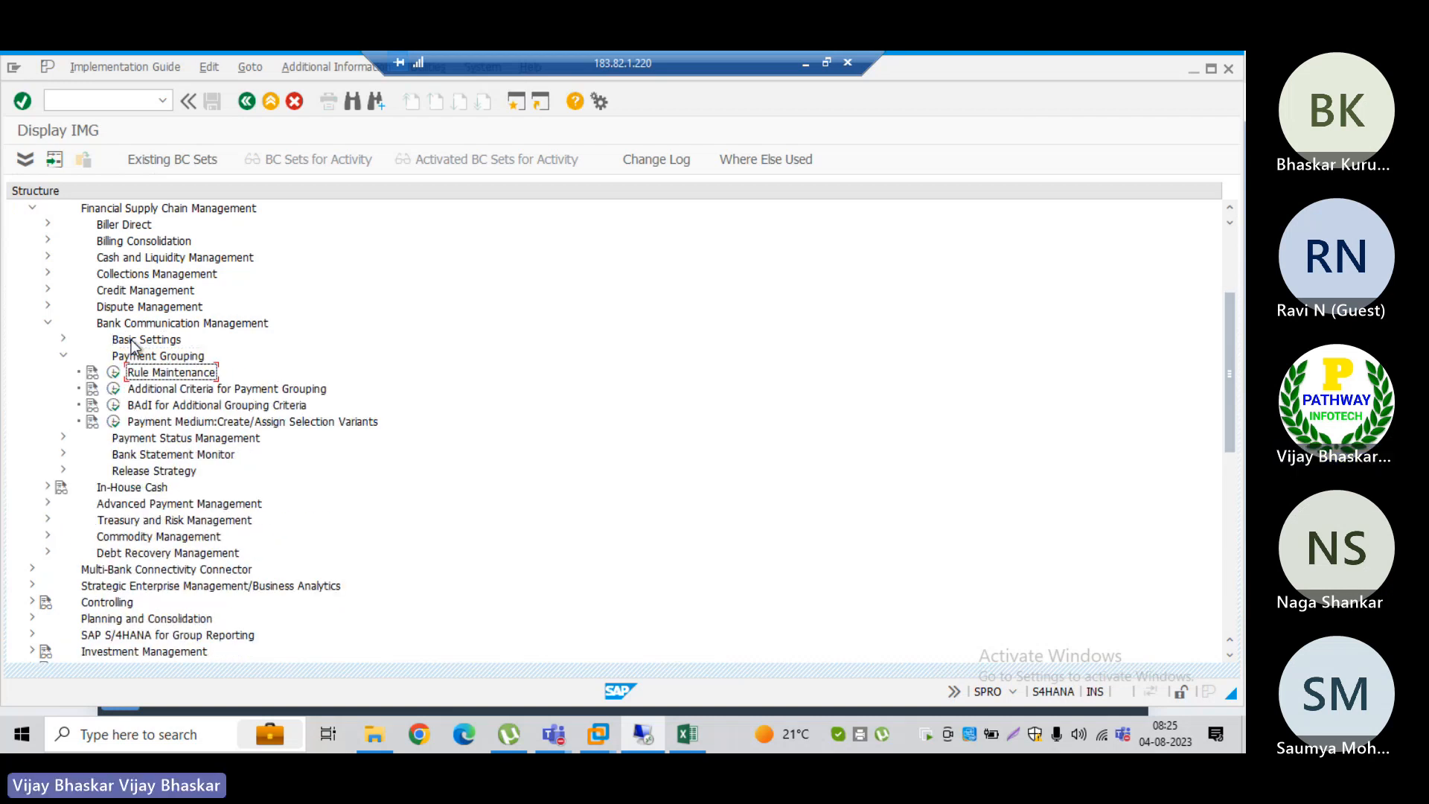
click(114, 372)
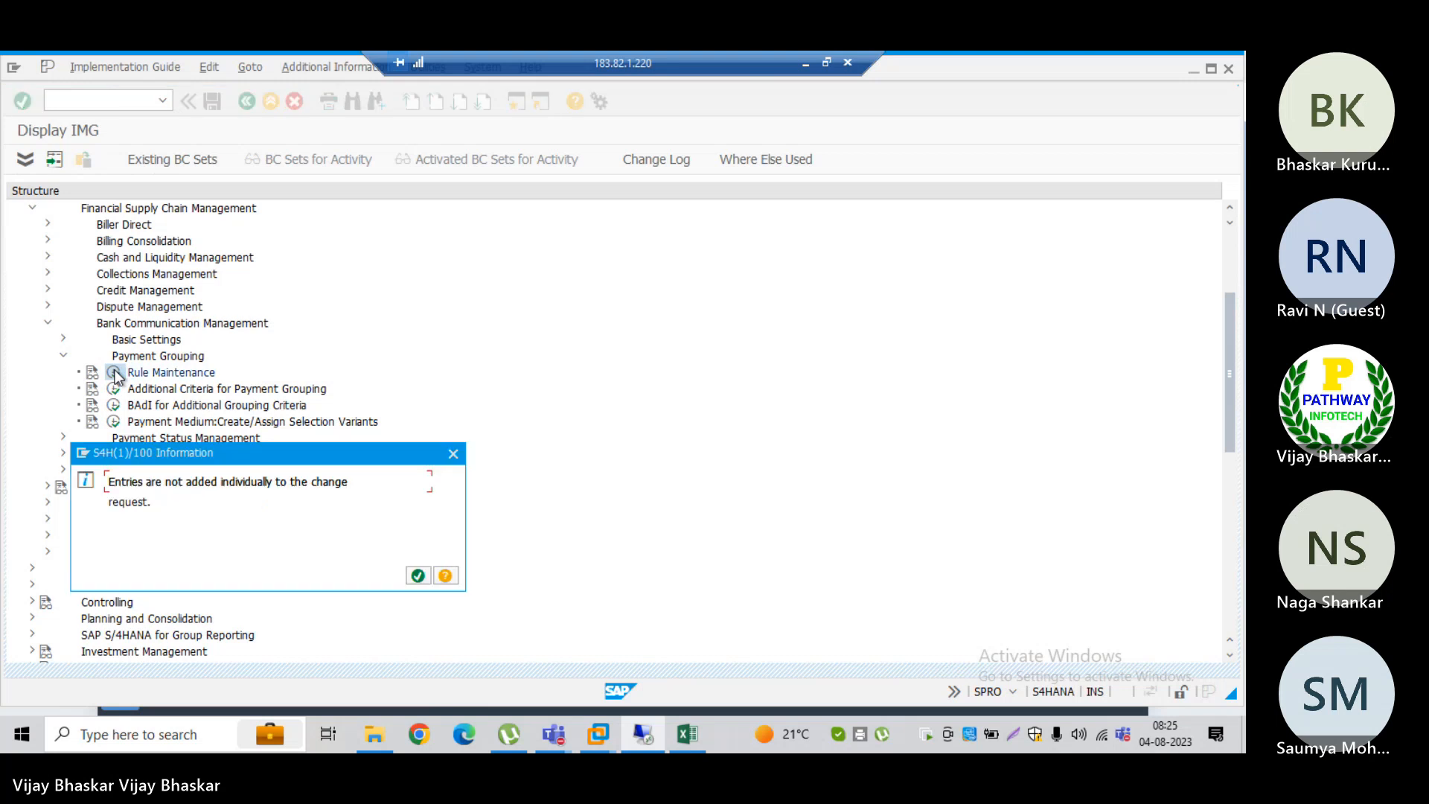
key(Return)
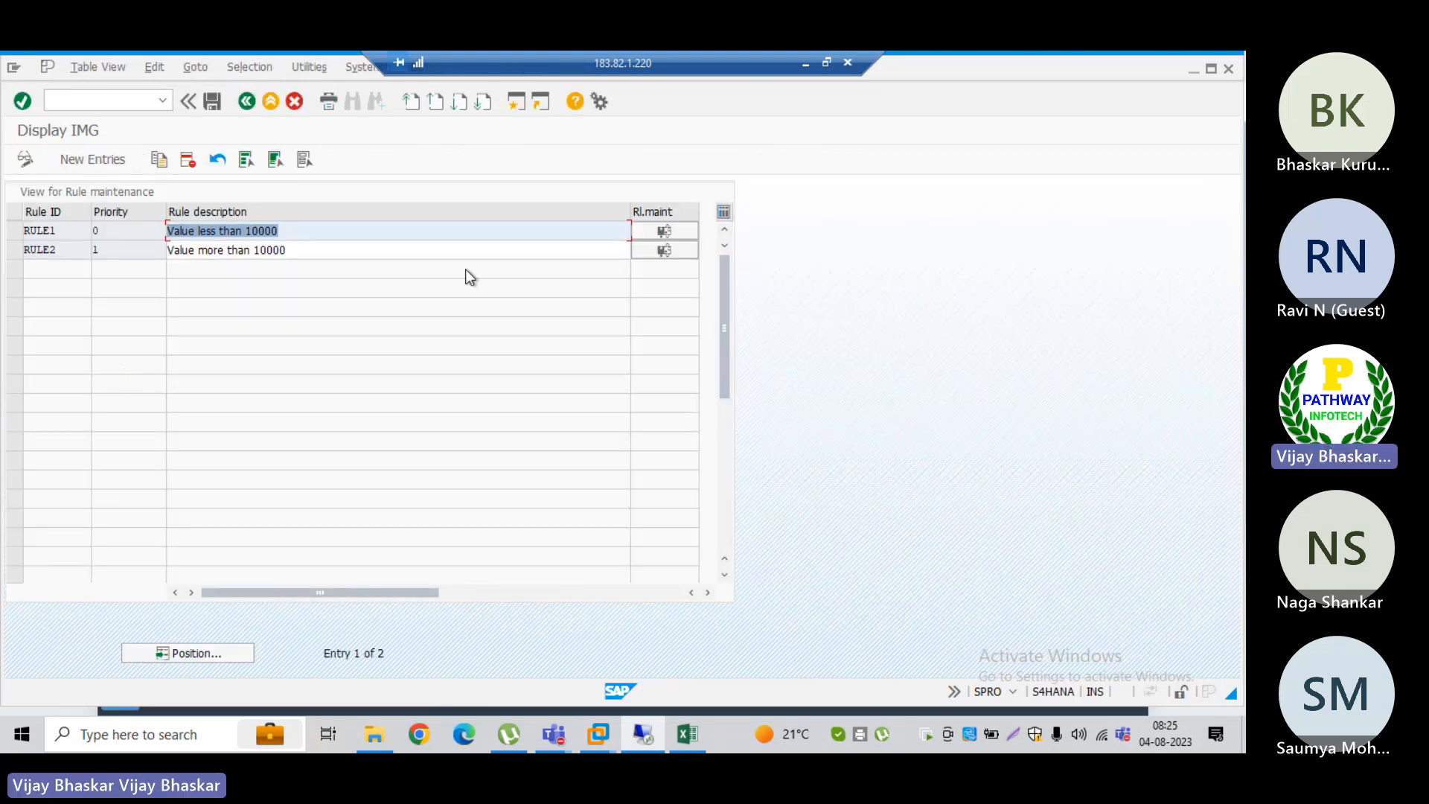
drag(631, 211, 395, 211)
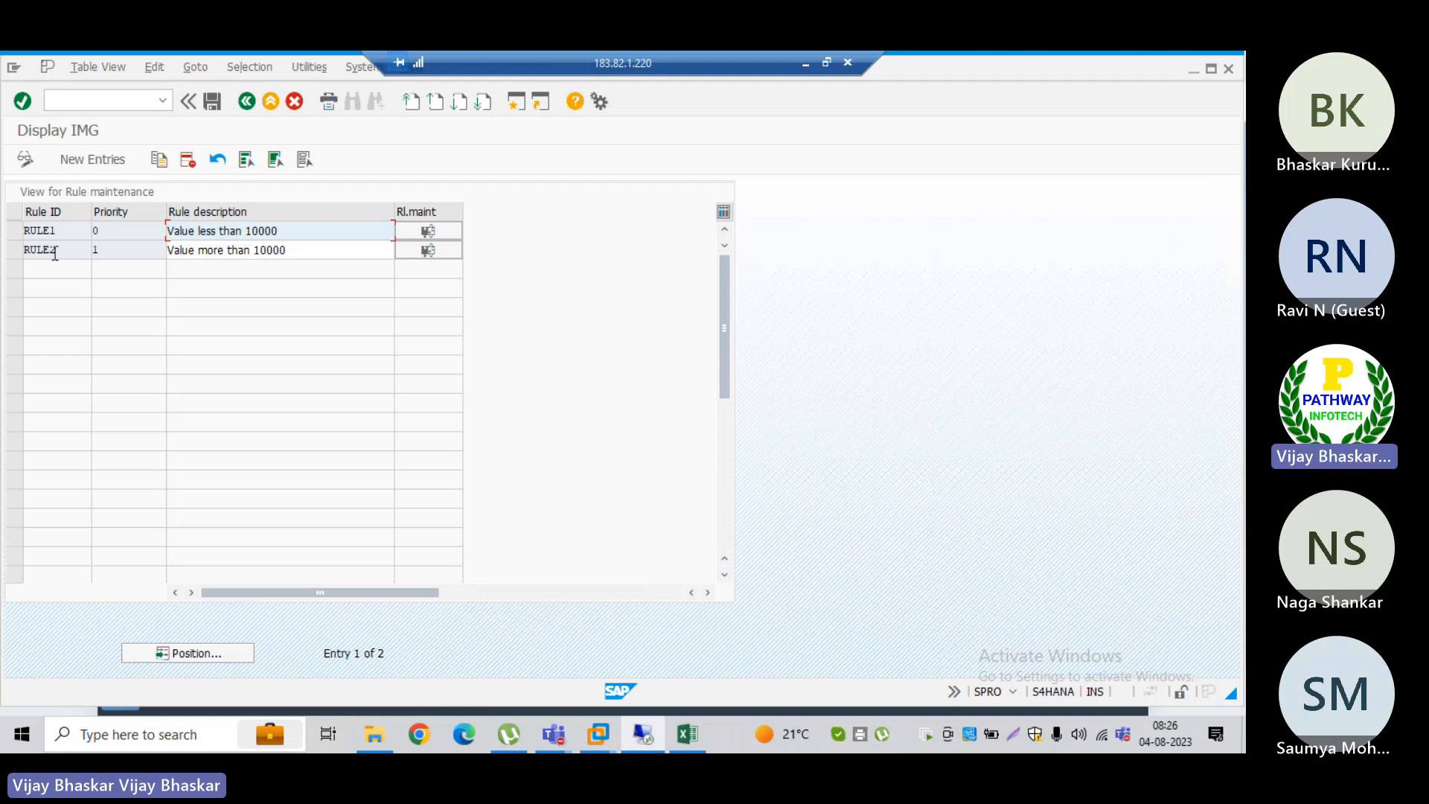
Step: Add a new rule TRM with priority 1 and description "Rule for BCM", and save it to the FSCM Part 02 customizing request
click(92, 160)
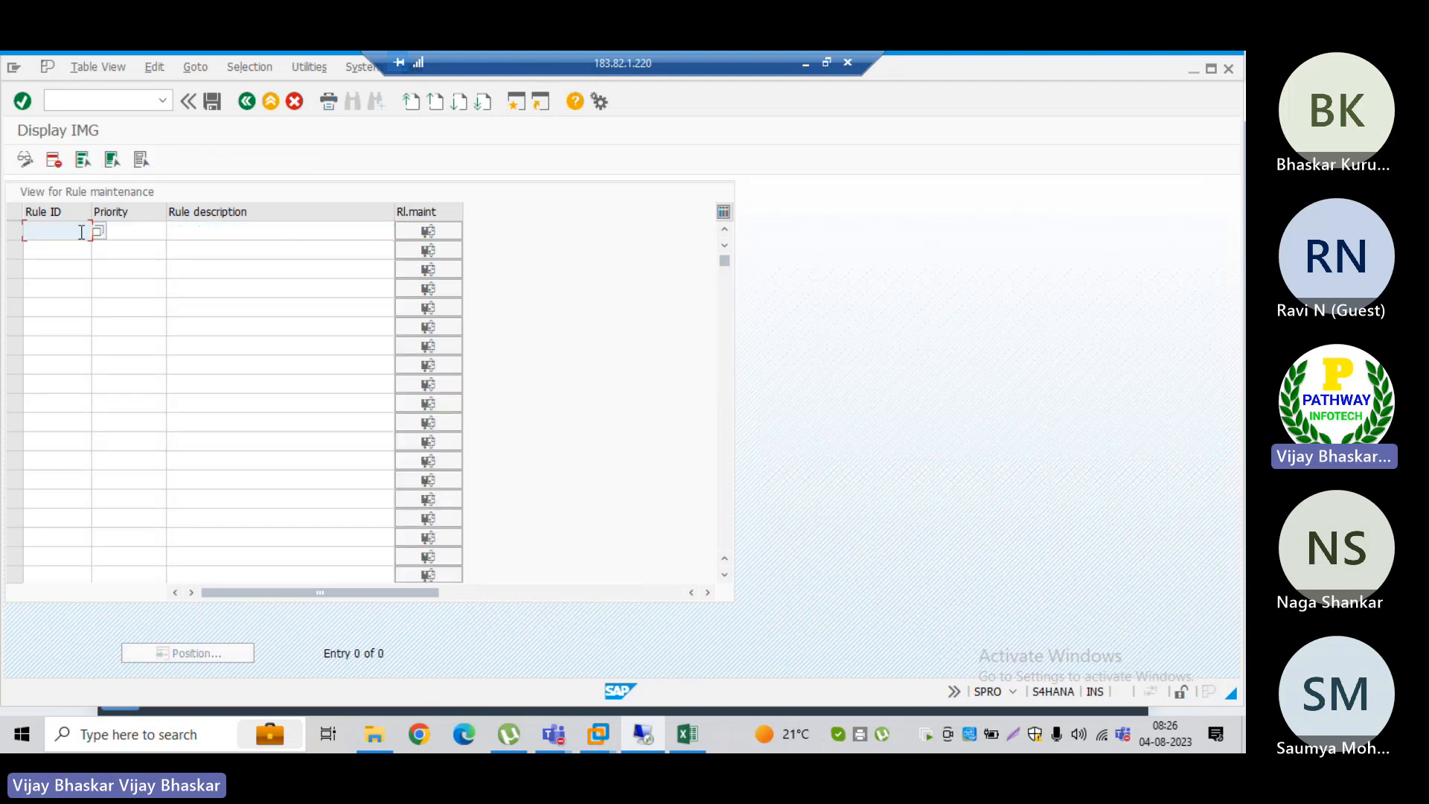
text(TR)
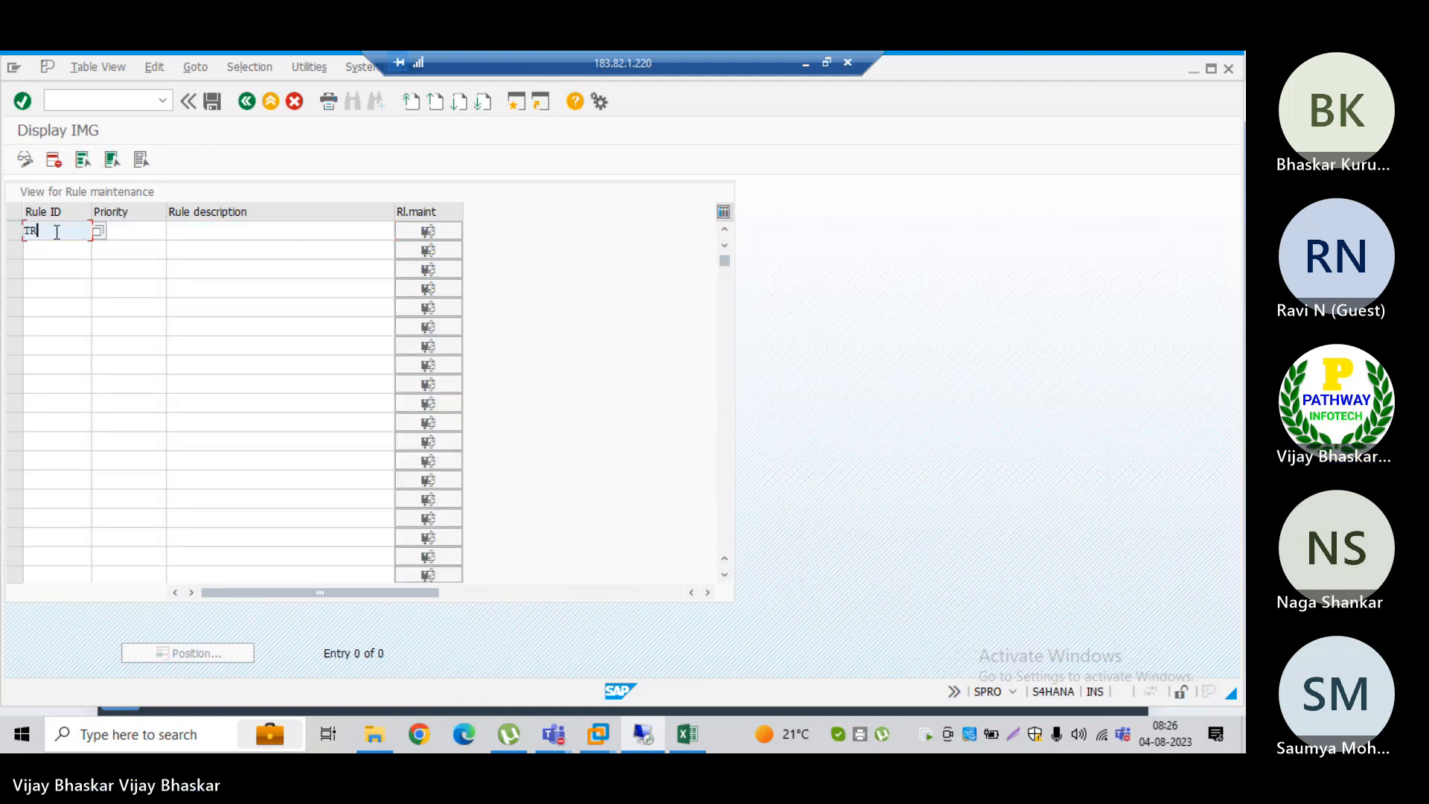
text(M)
key(Tab)
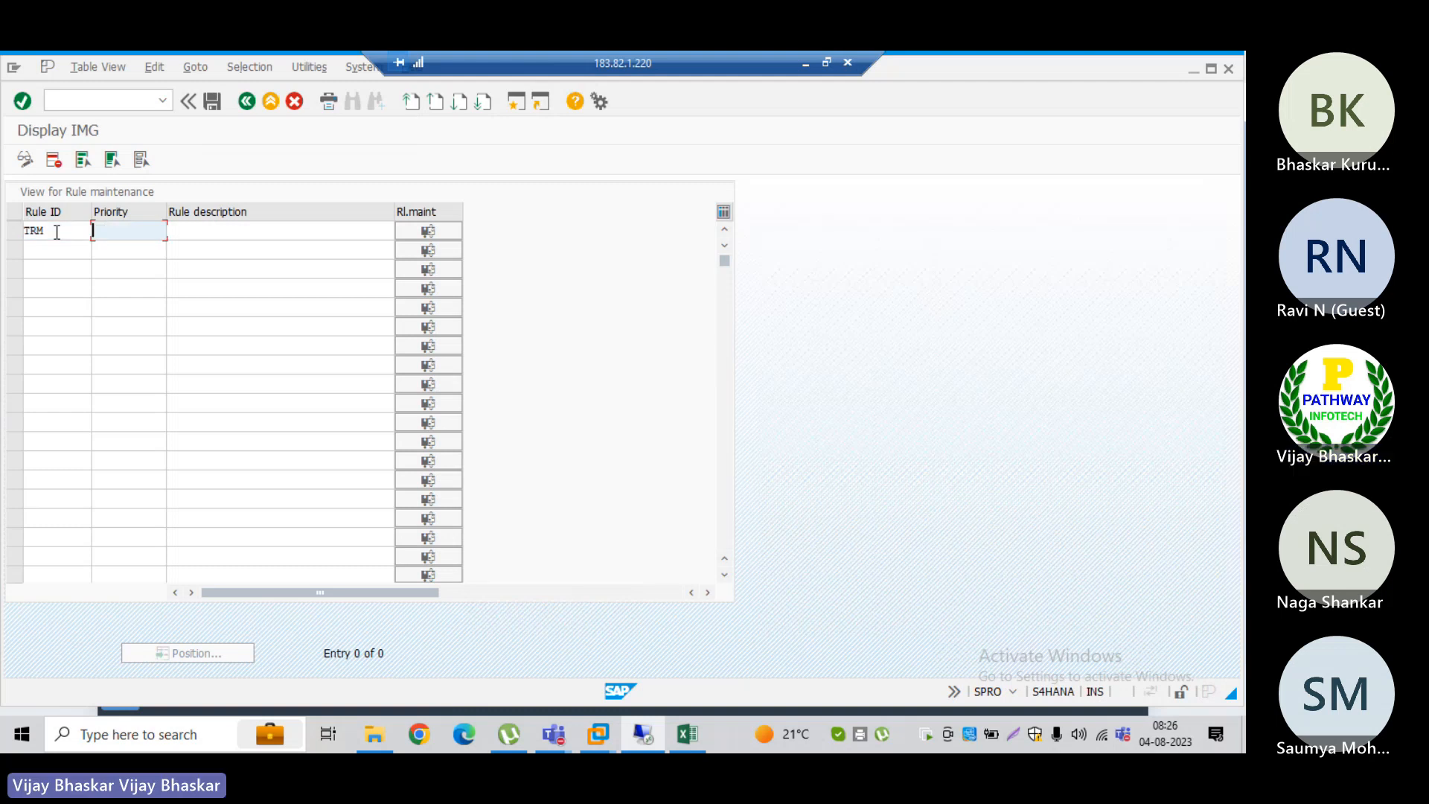
text(1)
key(Tab)
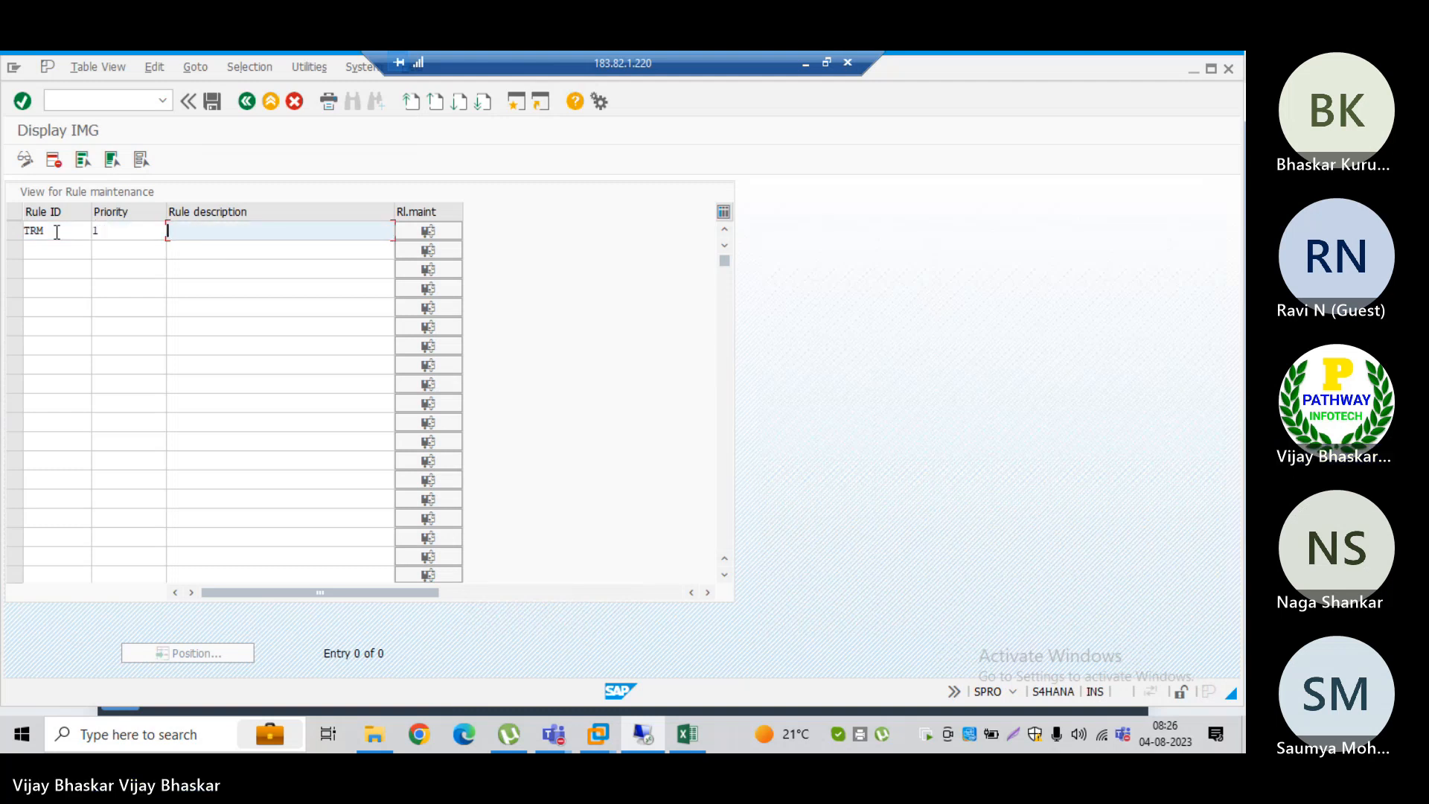
text(Rule for IBCM)
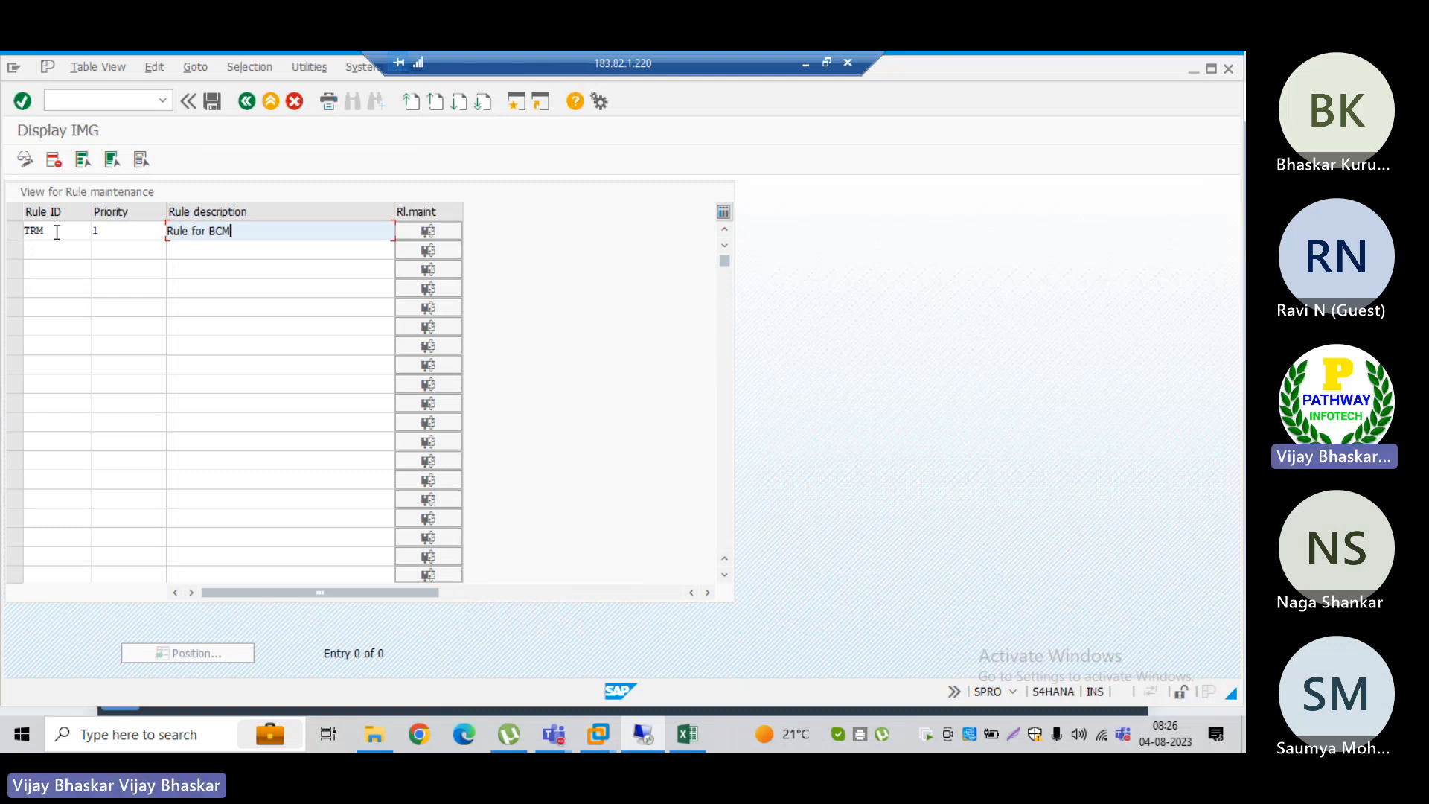
click(210, 103)
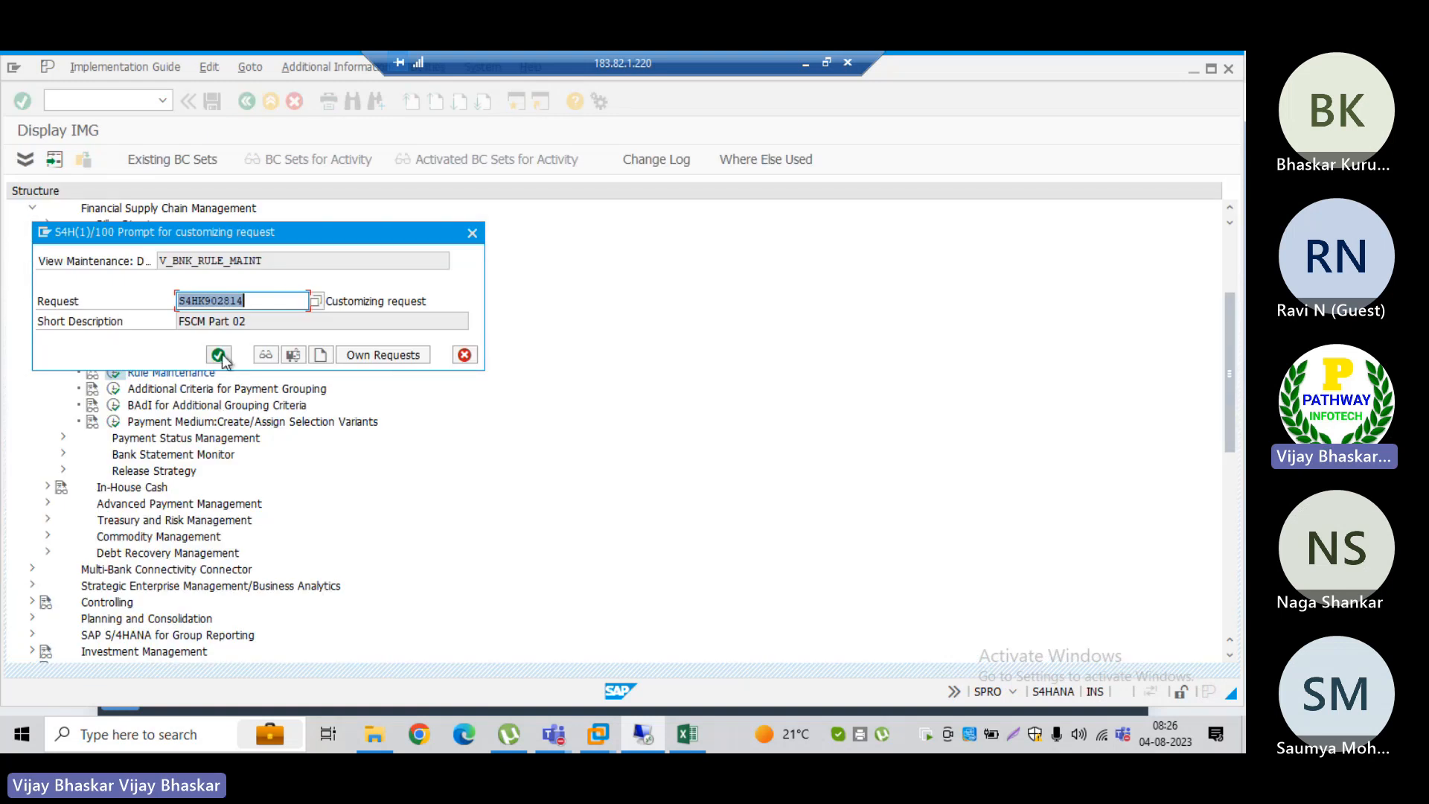
click(219, 356)
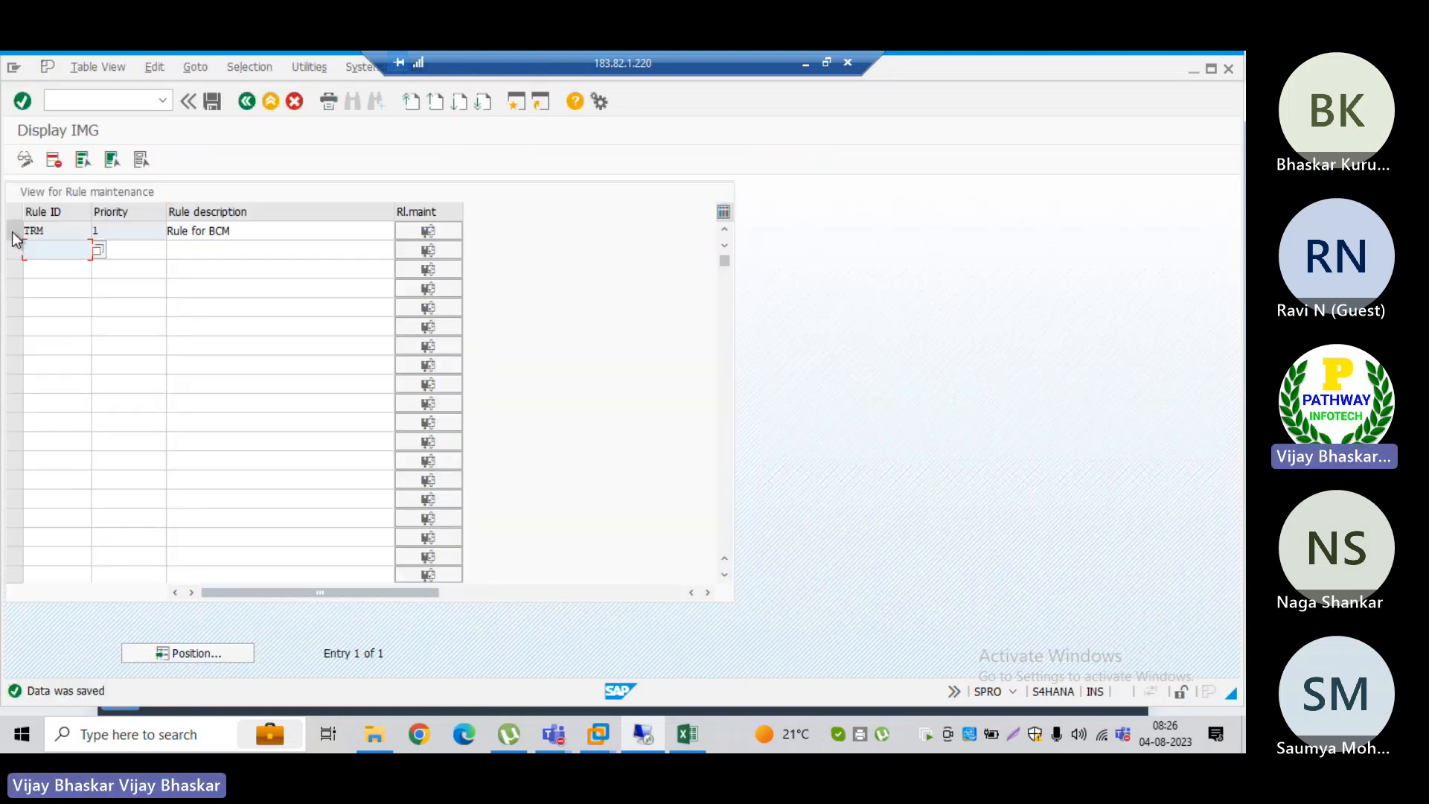
Step: Open the rule definition for rule TRM and start creating a new condition entry
click(438, 231)
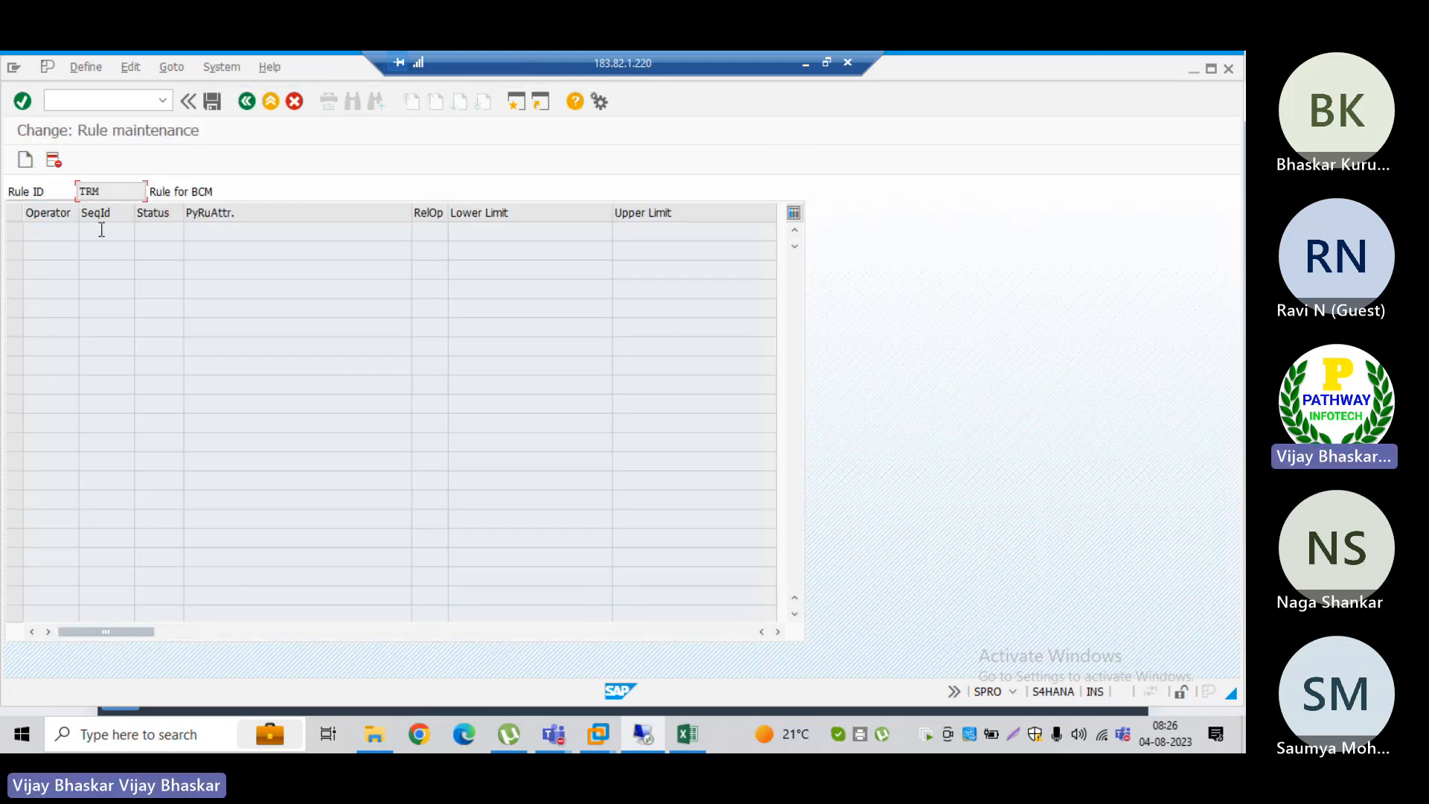
click(30, 164)
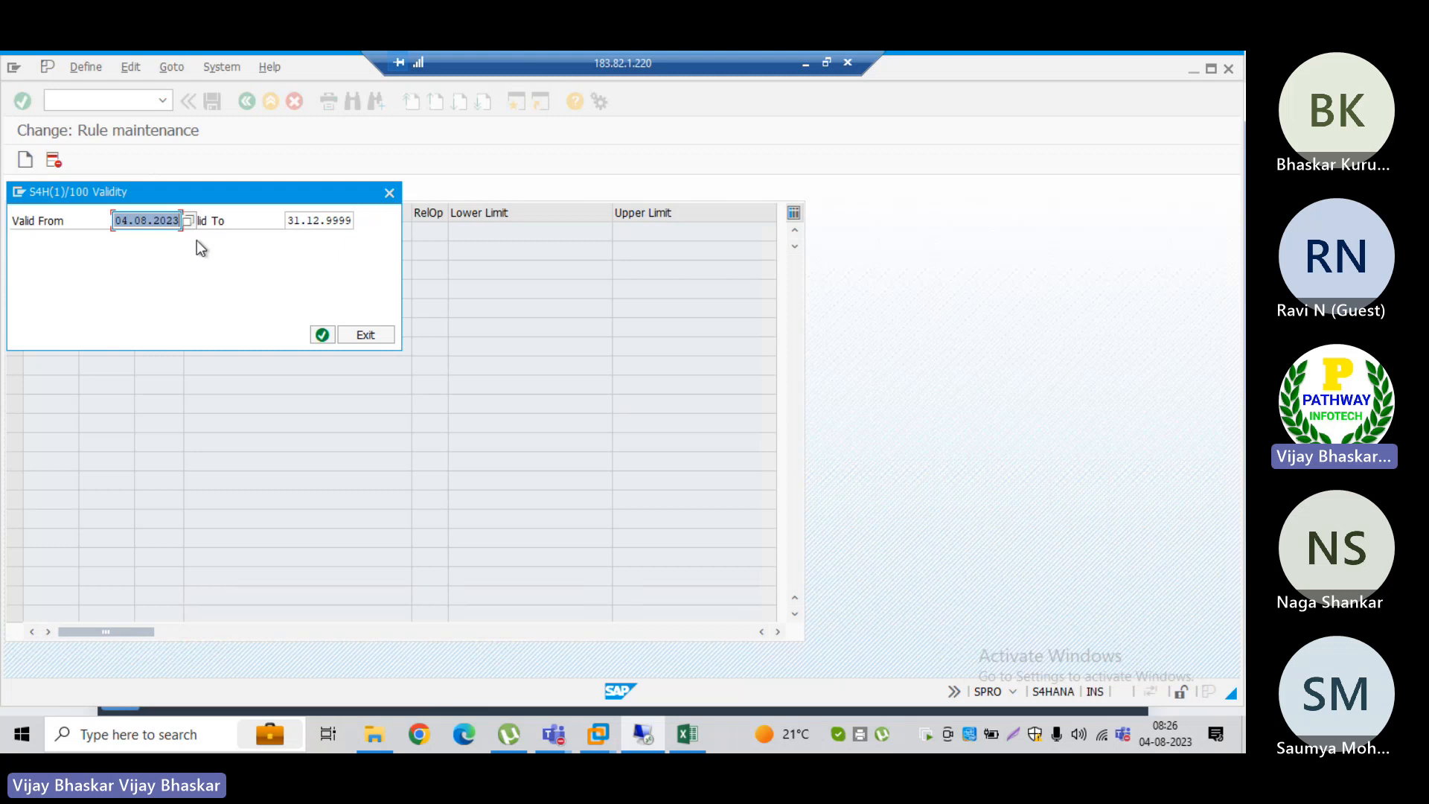
Step: Try to set the start of the rule's validity to 01.01.2023
click(127, 221)
key(BackSpace)
text(1)
key(Right)
key(Right)
key(Delete)
text(1)
click(322, 335)
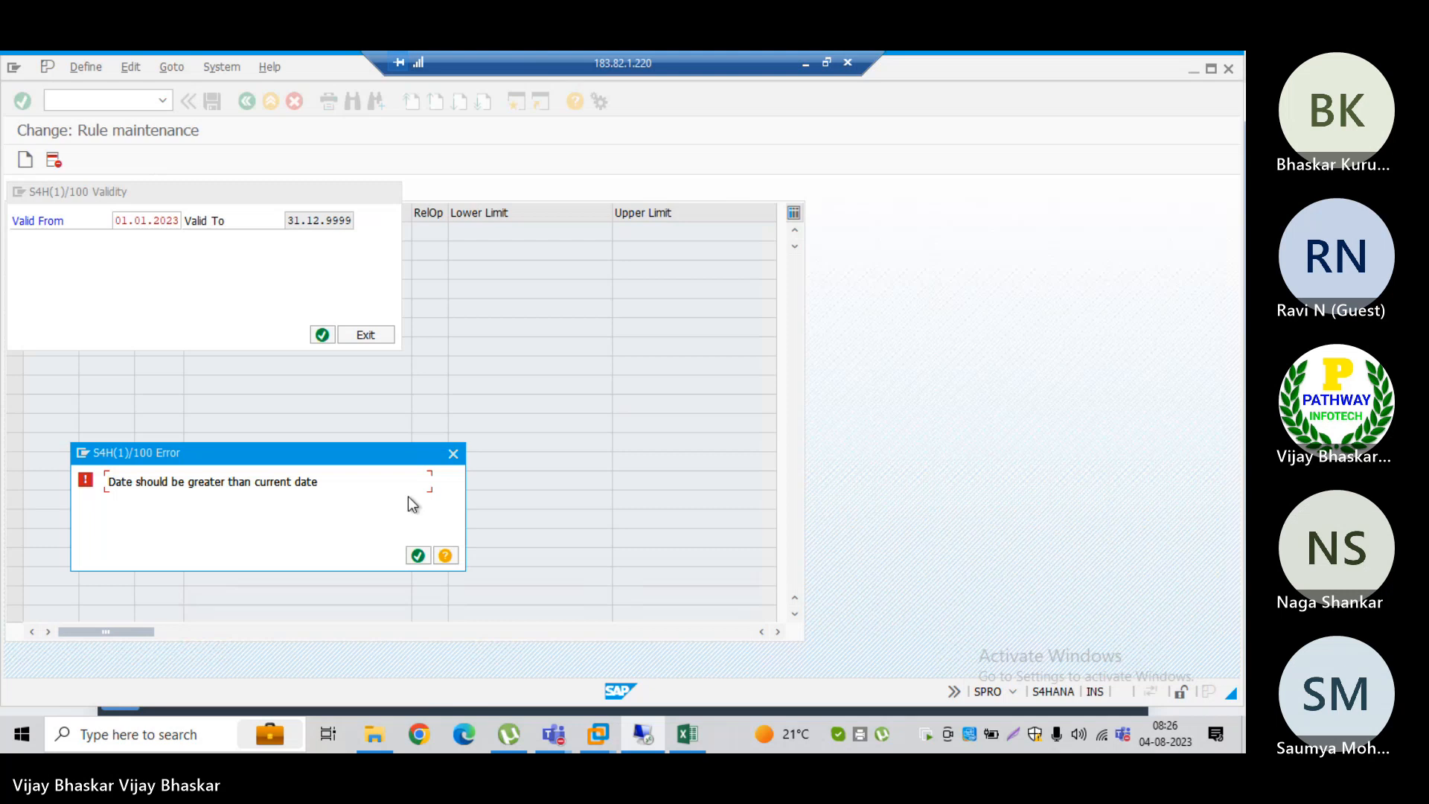
click(418, 554)
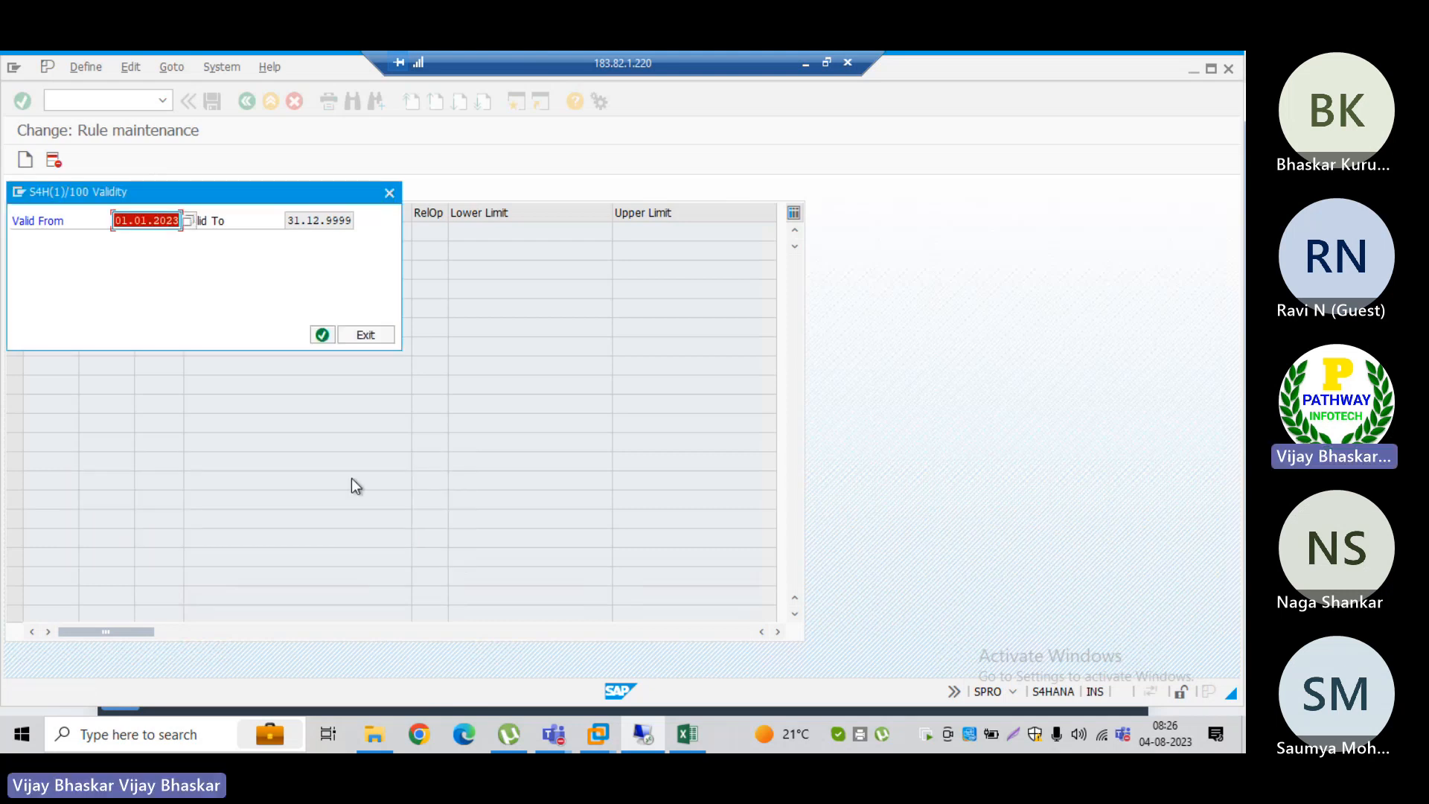
click(188, 221)
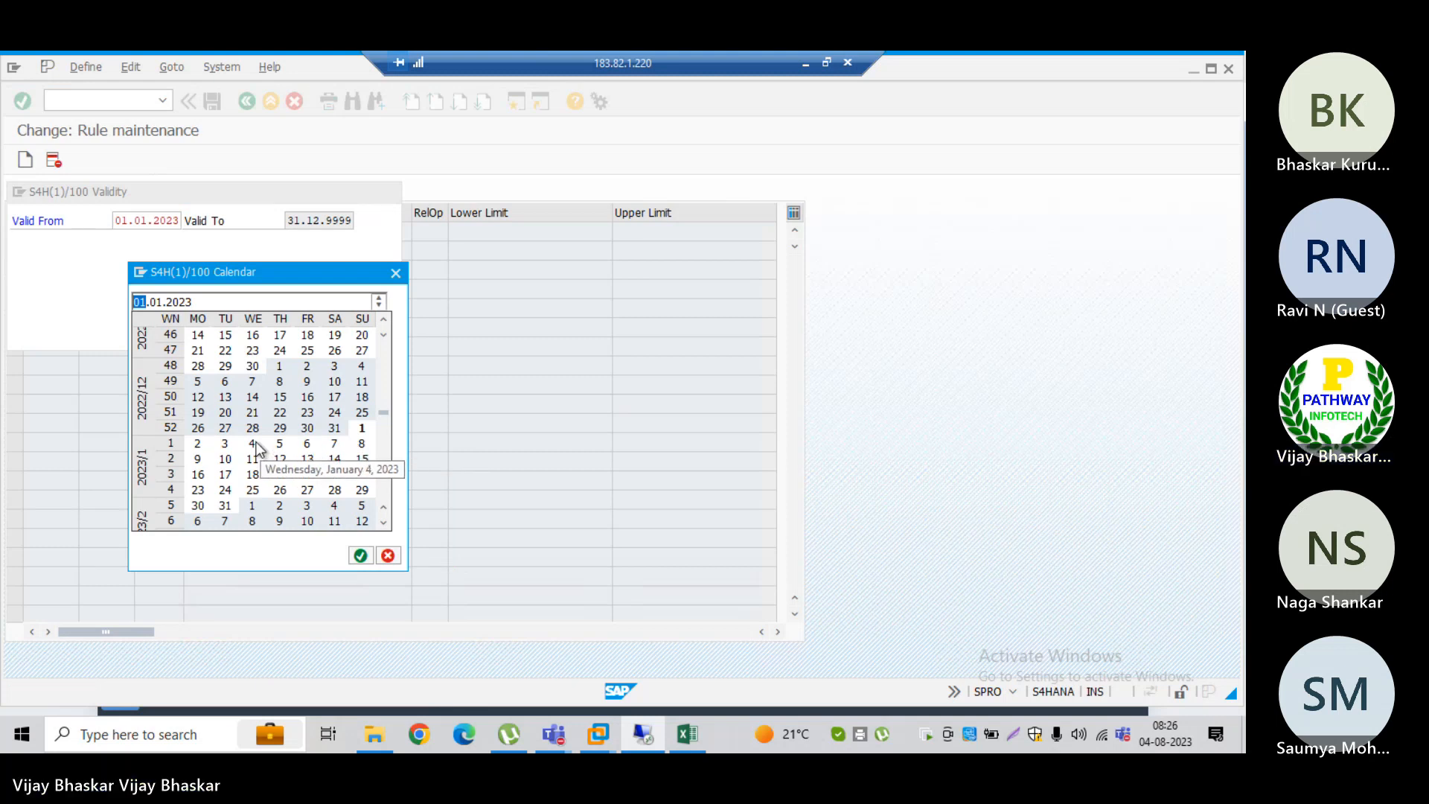
click(397, 271)
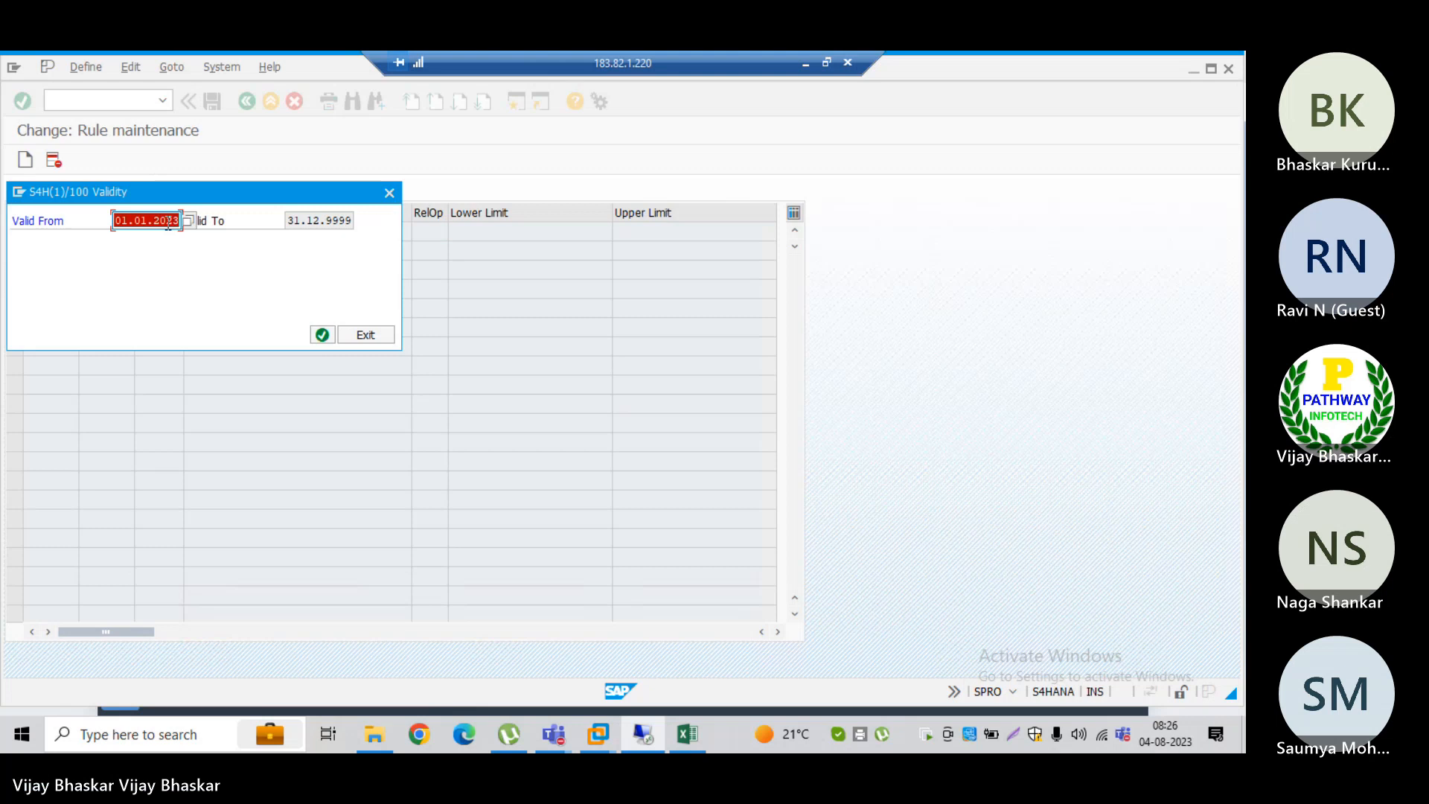
Step: Set the rule's Valid From date to 04.08.2023 and confirm the validity period
text(04082023)
click(322, 334)
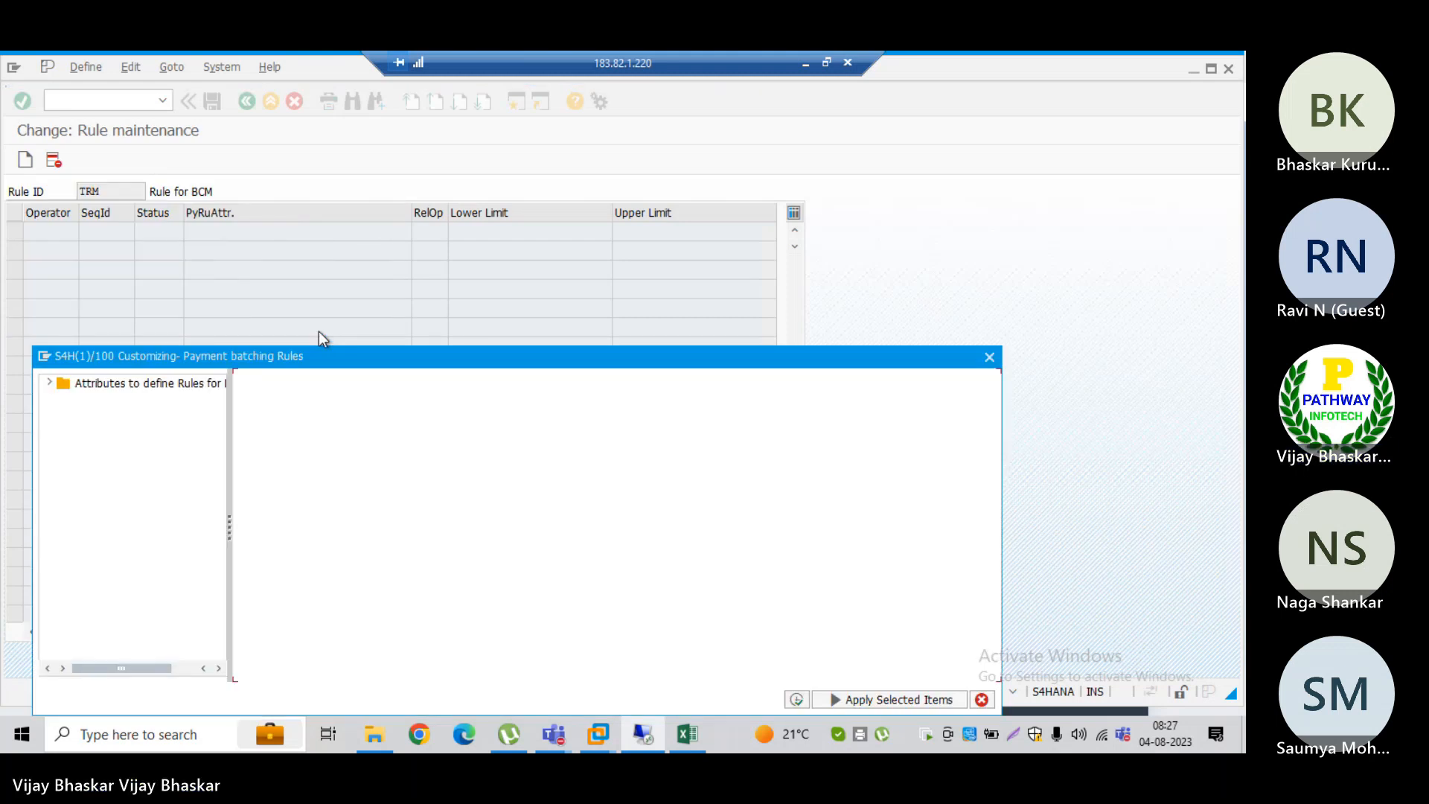
Step: Expand the folder of attributes to define rules for batches in the payment batching rules dialog
drag(315, 353, 545, 174)
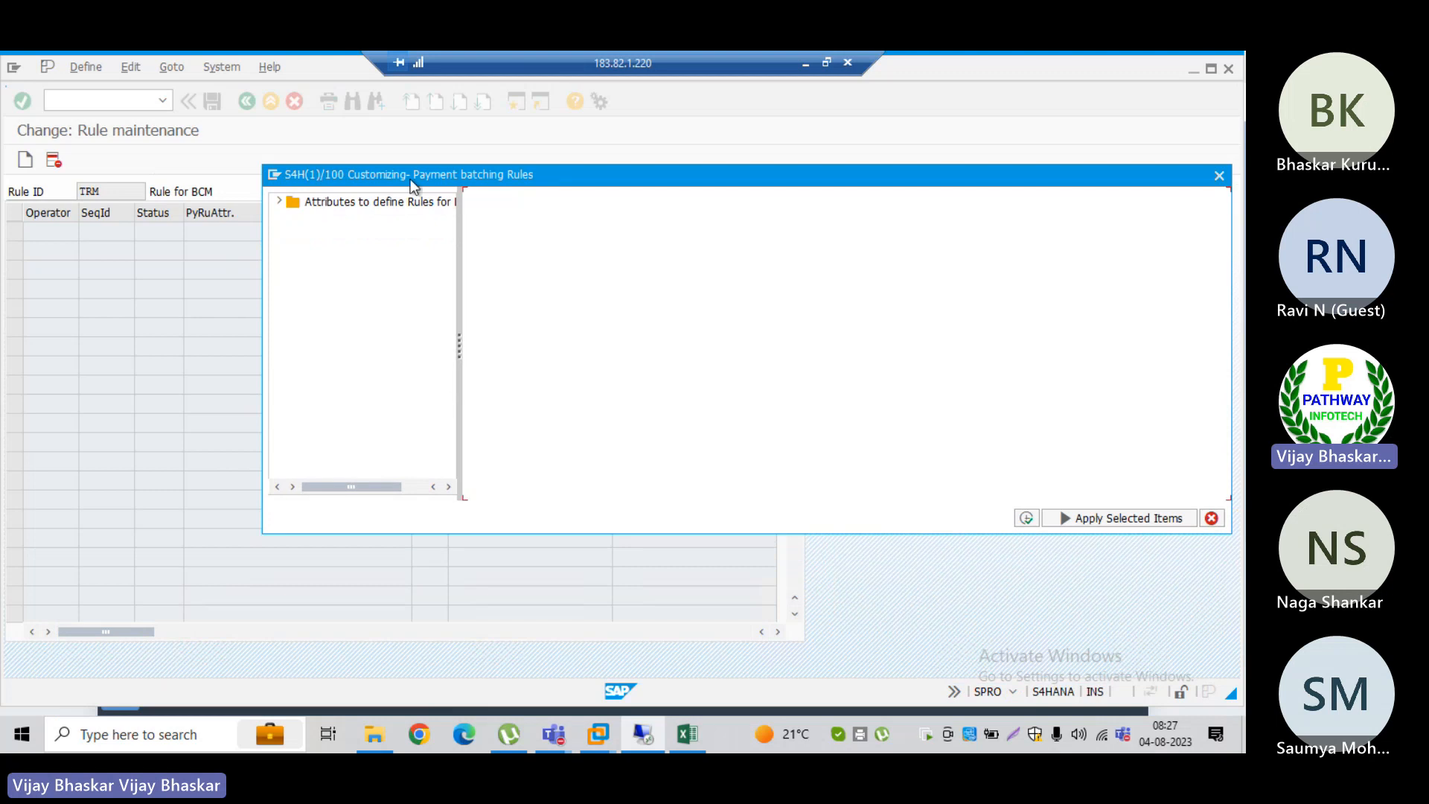
click(305, 207)
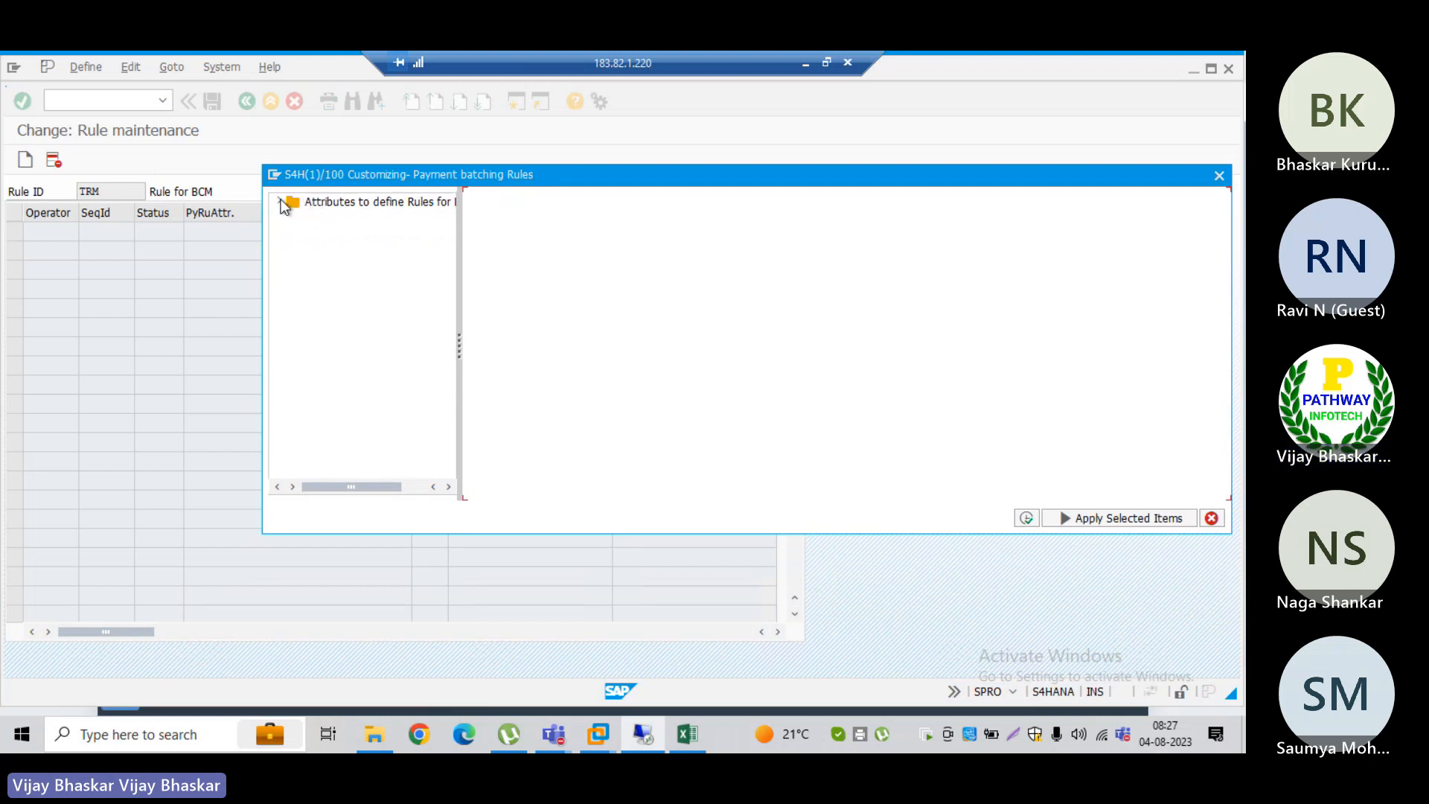
click(281, 200)
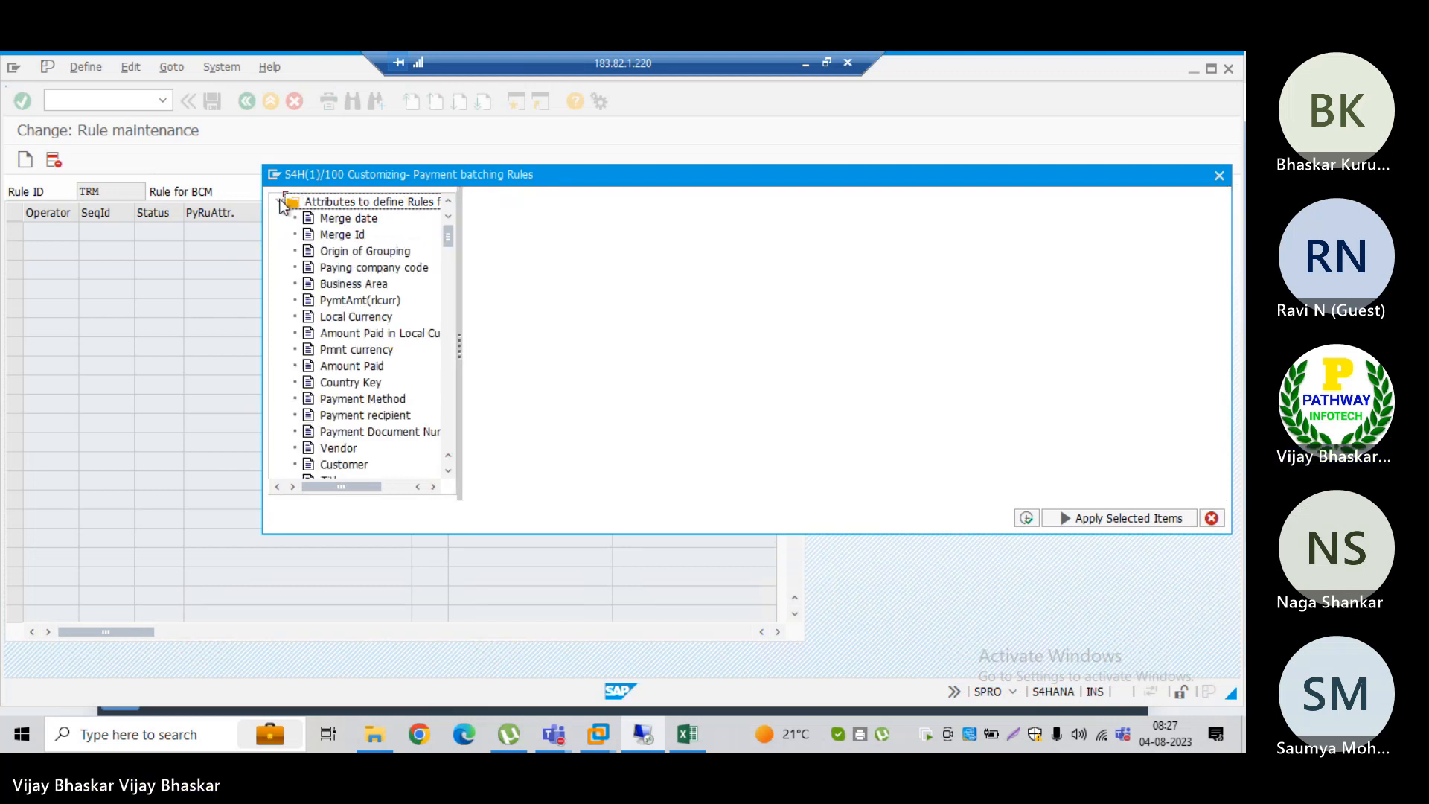
Step: Examine the attributes available for defining batch rules, from merge date and payment amounts to the house bank and bank account fields
click(350, 219)
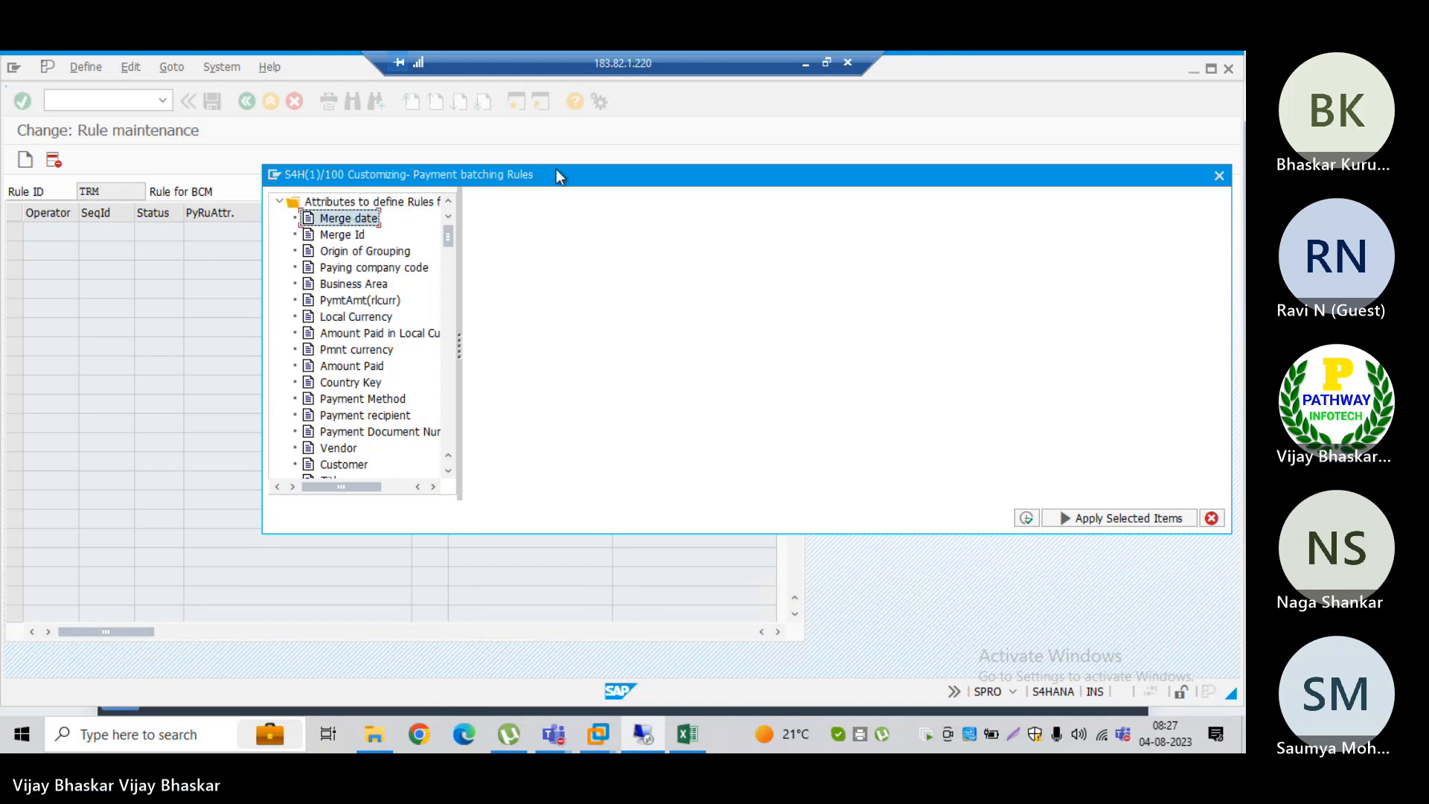
drag(556, 171, 506, 261)
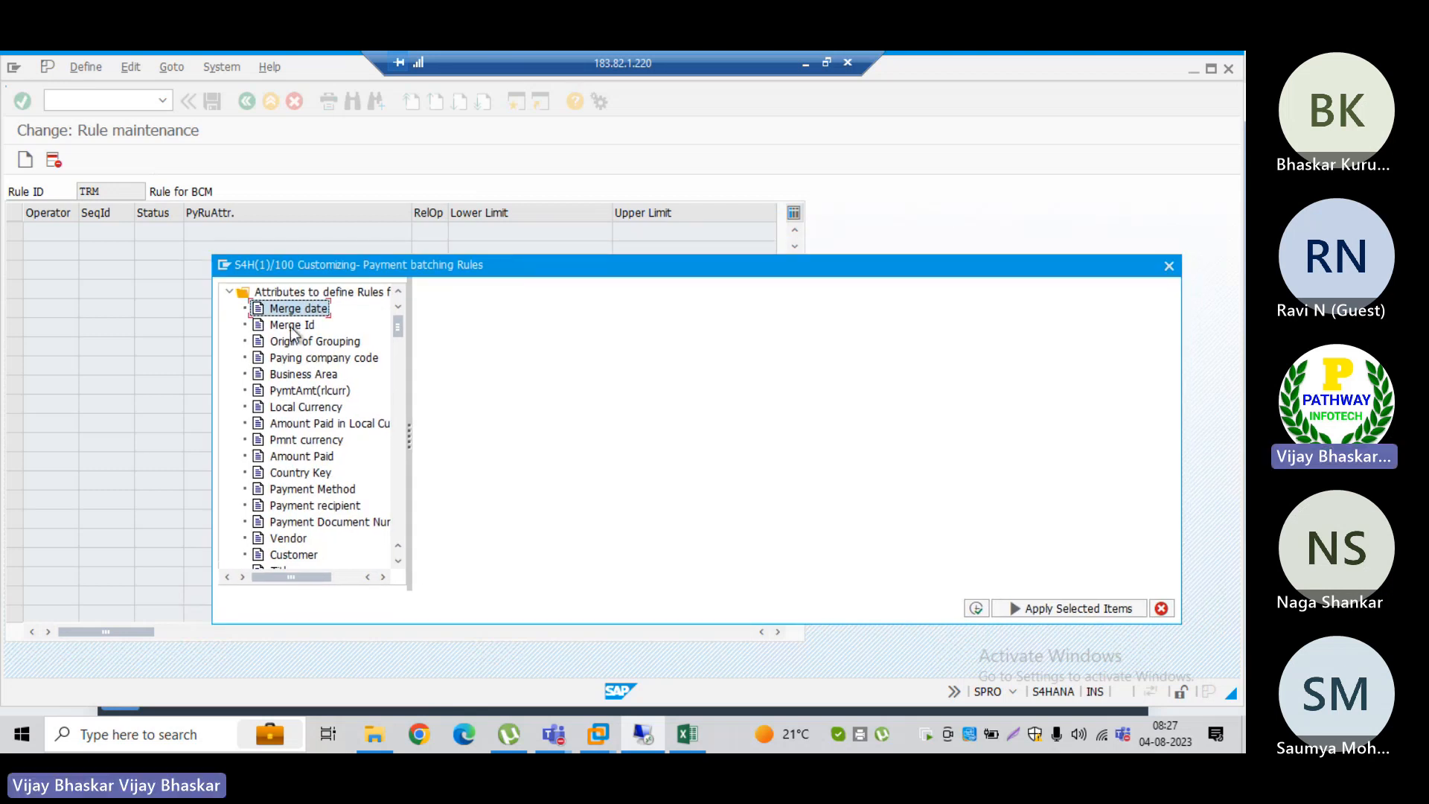
click(301, 373)
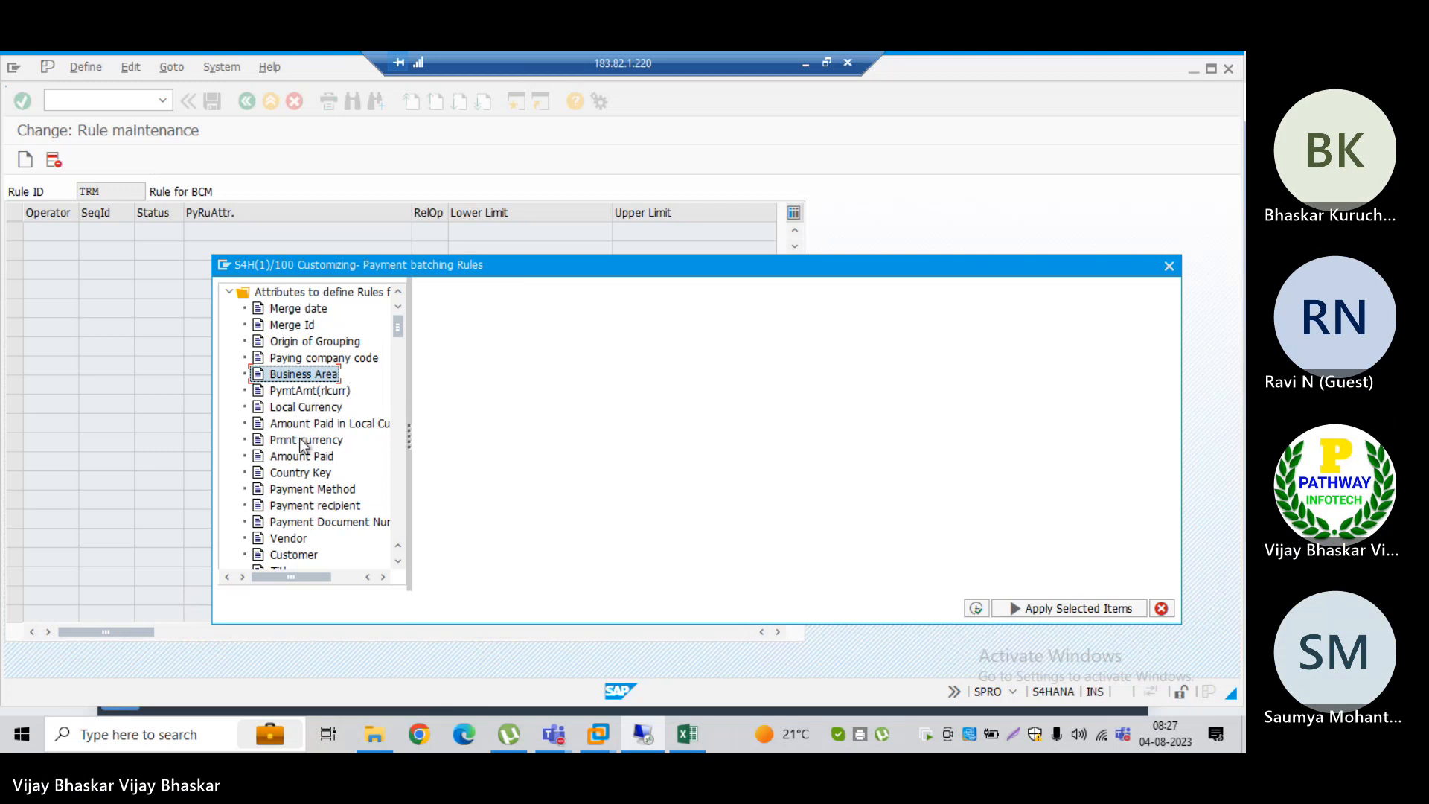
click(301, 441)
click(301, 461)
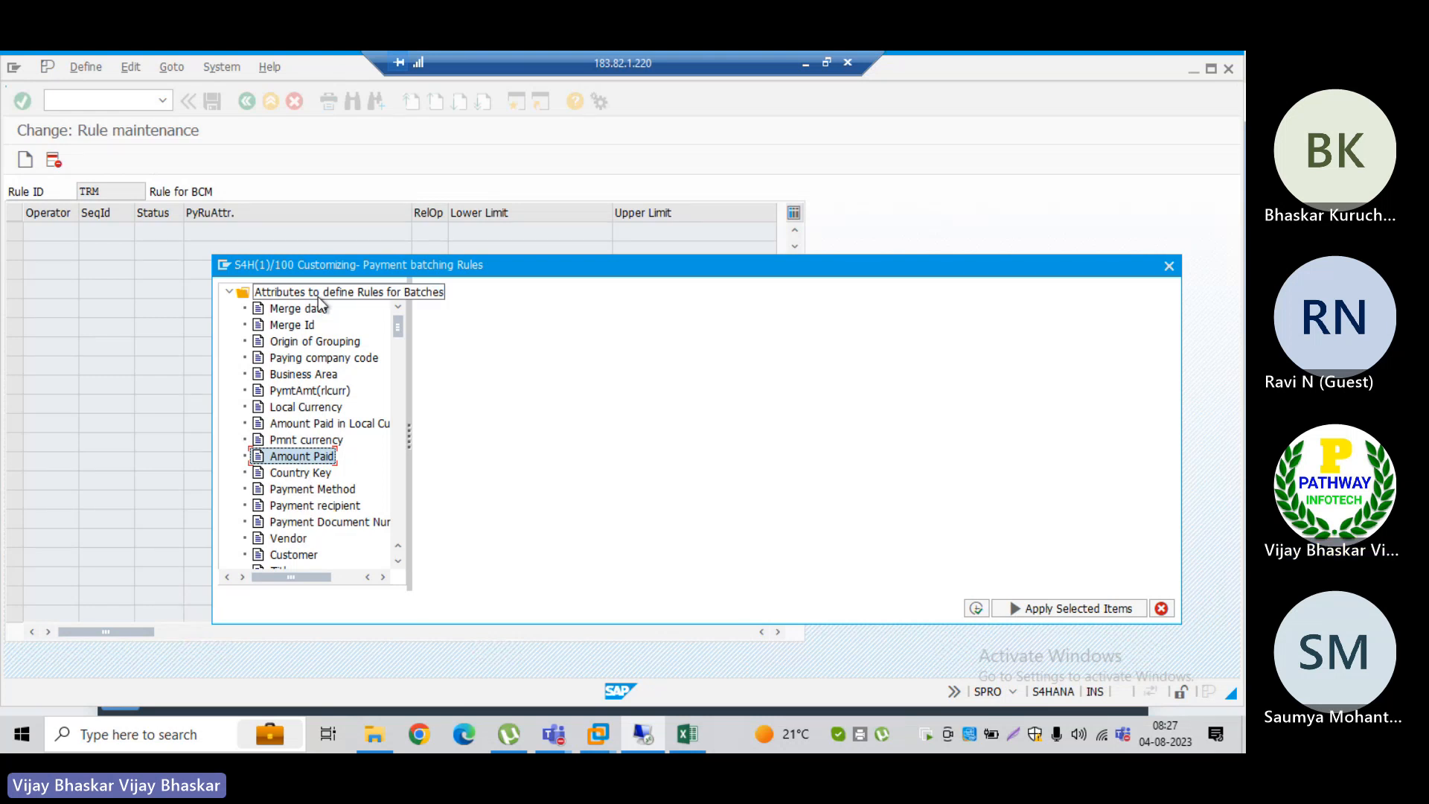
click(399, 560)
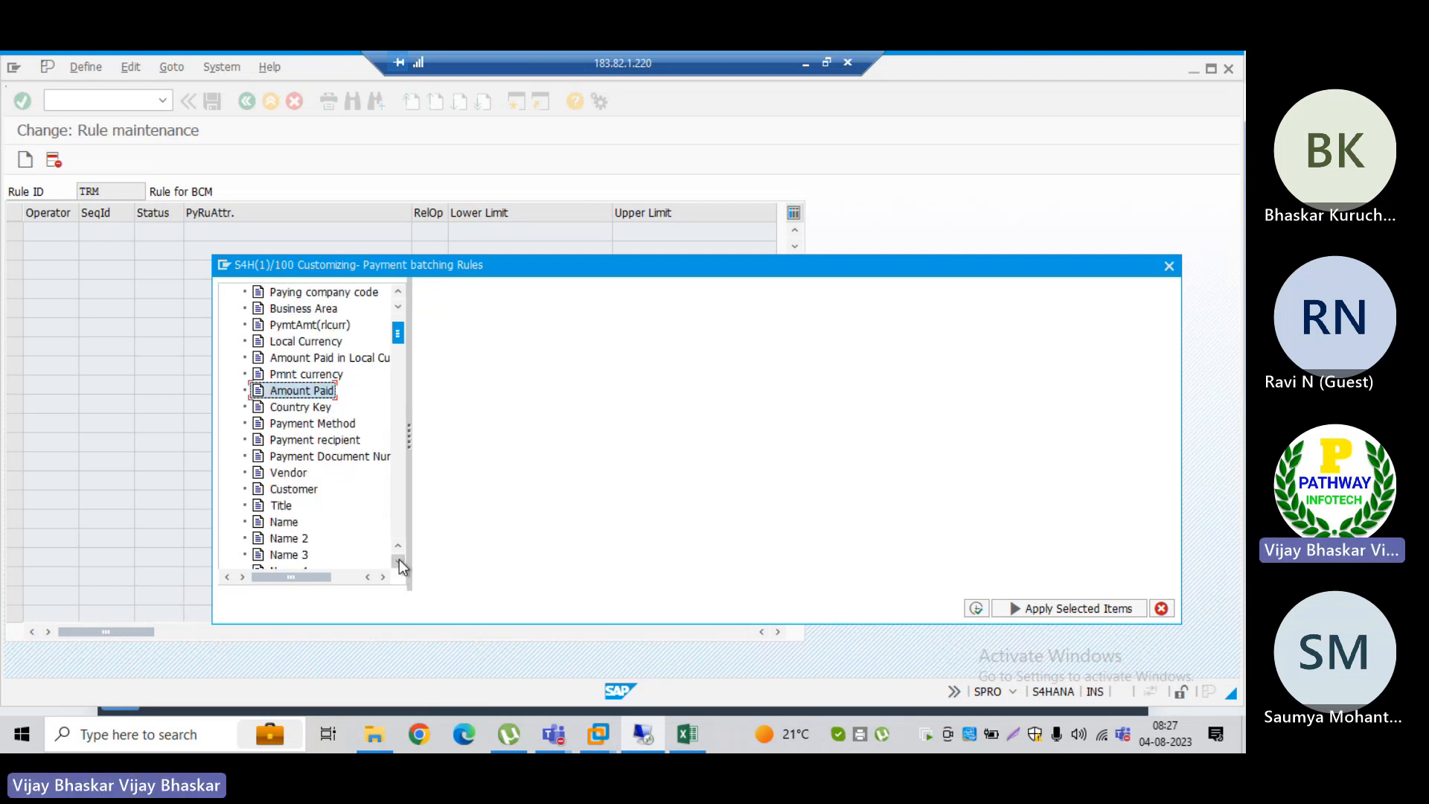
drag(399, 560, 399, 560)
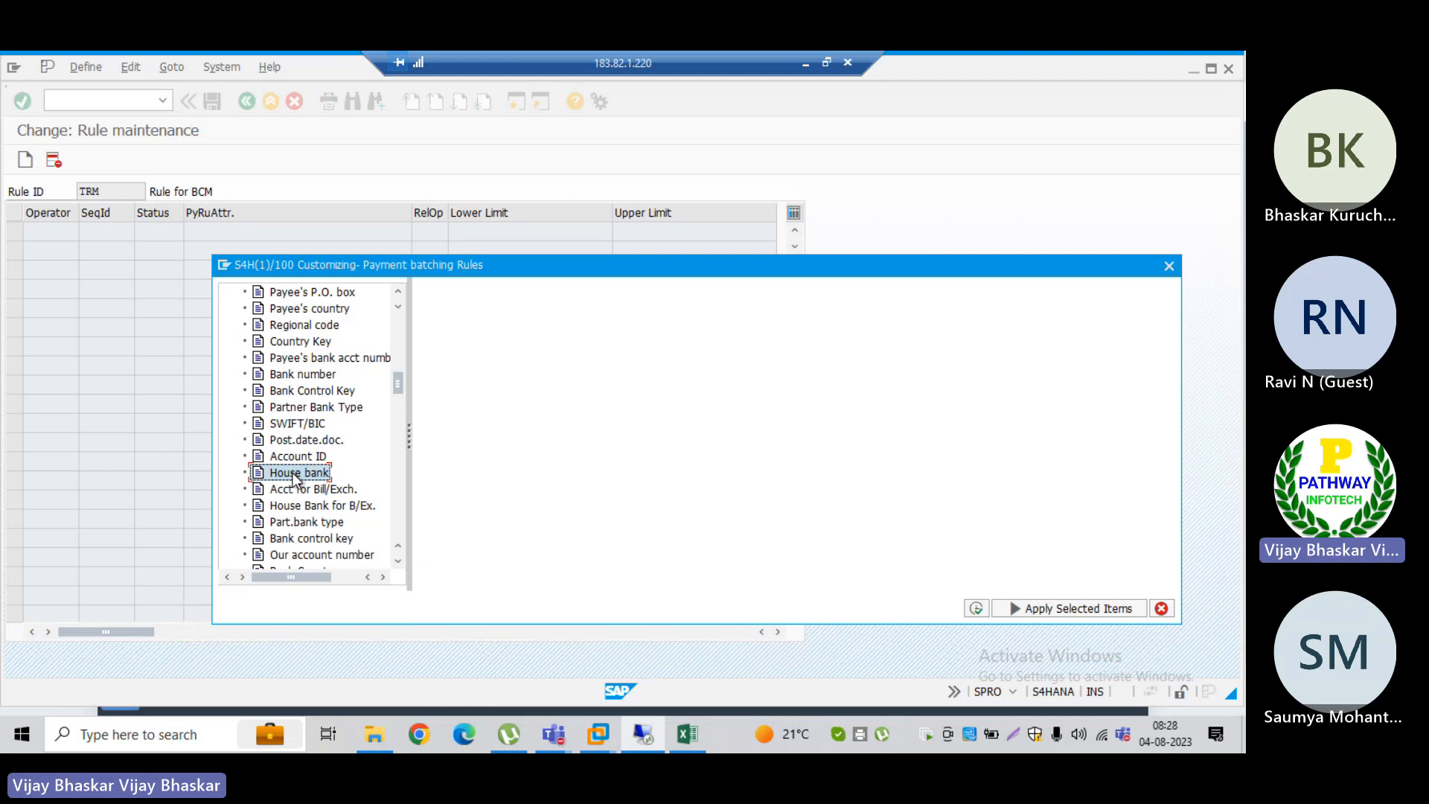
scroll(395, 558, down, 3)
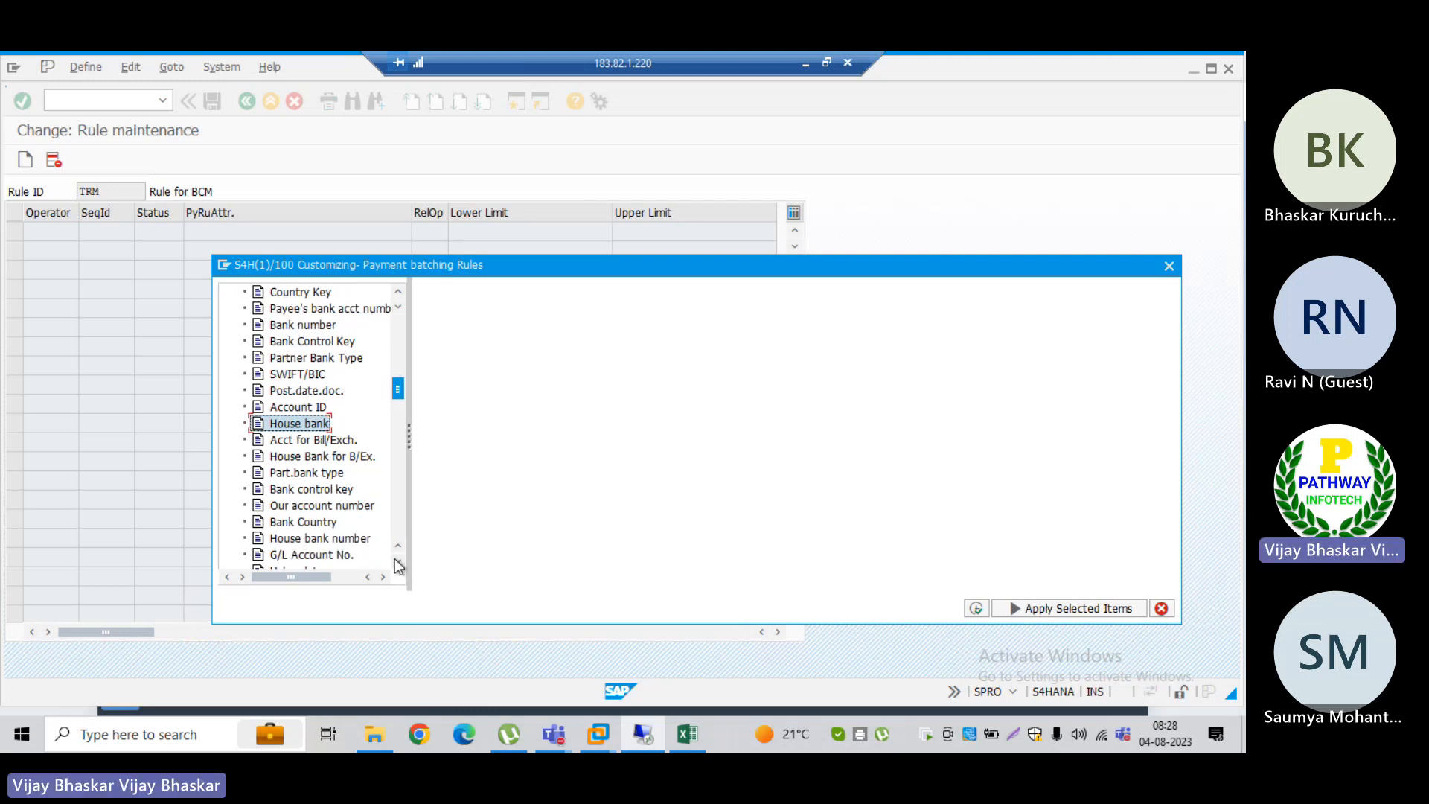
click(395, 559)
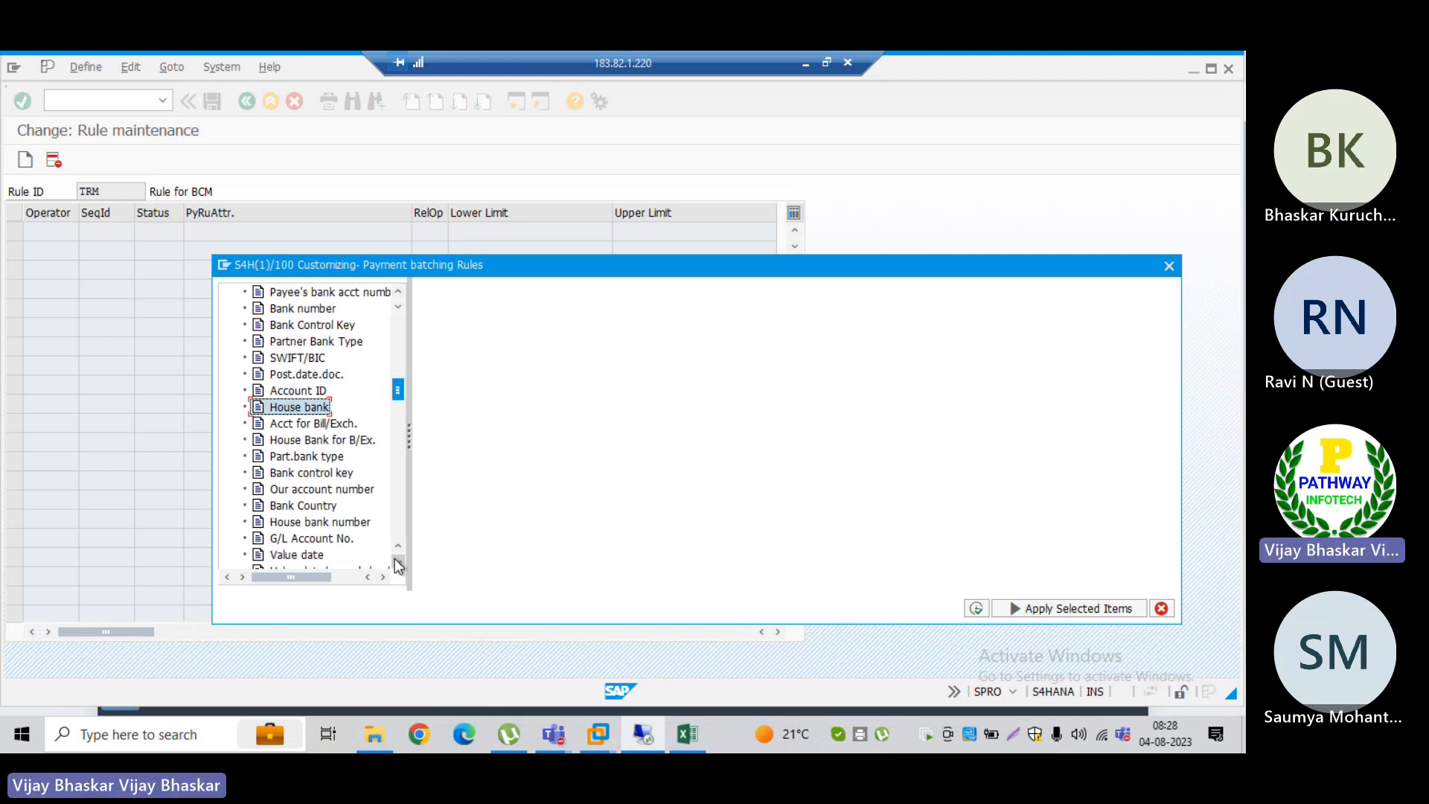
scroll(395, 558, down, 5)
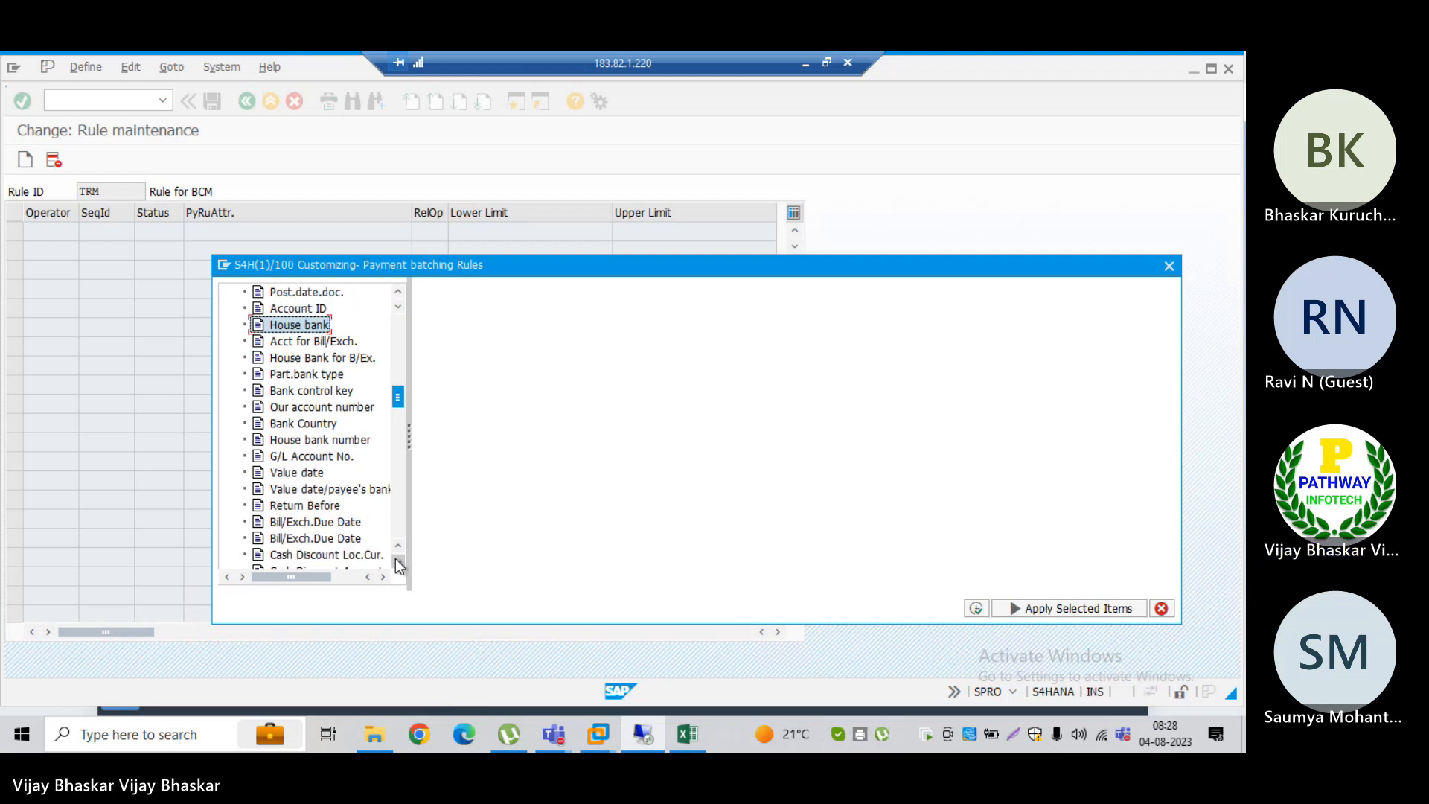
click(396, 559)
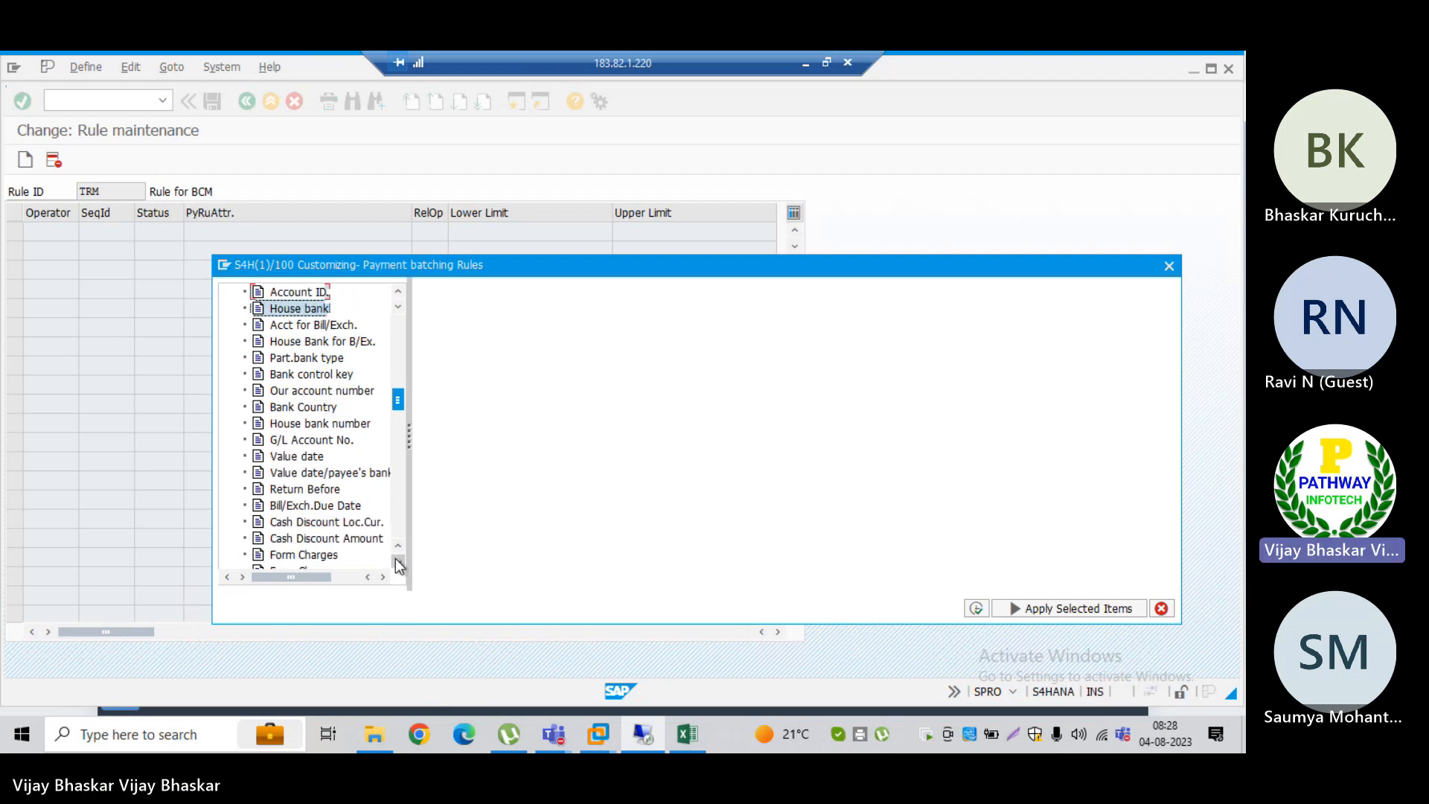
scroll(395, 558, down, 20)
scroll(395, 558, down, 6)
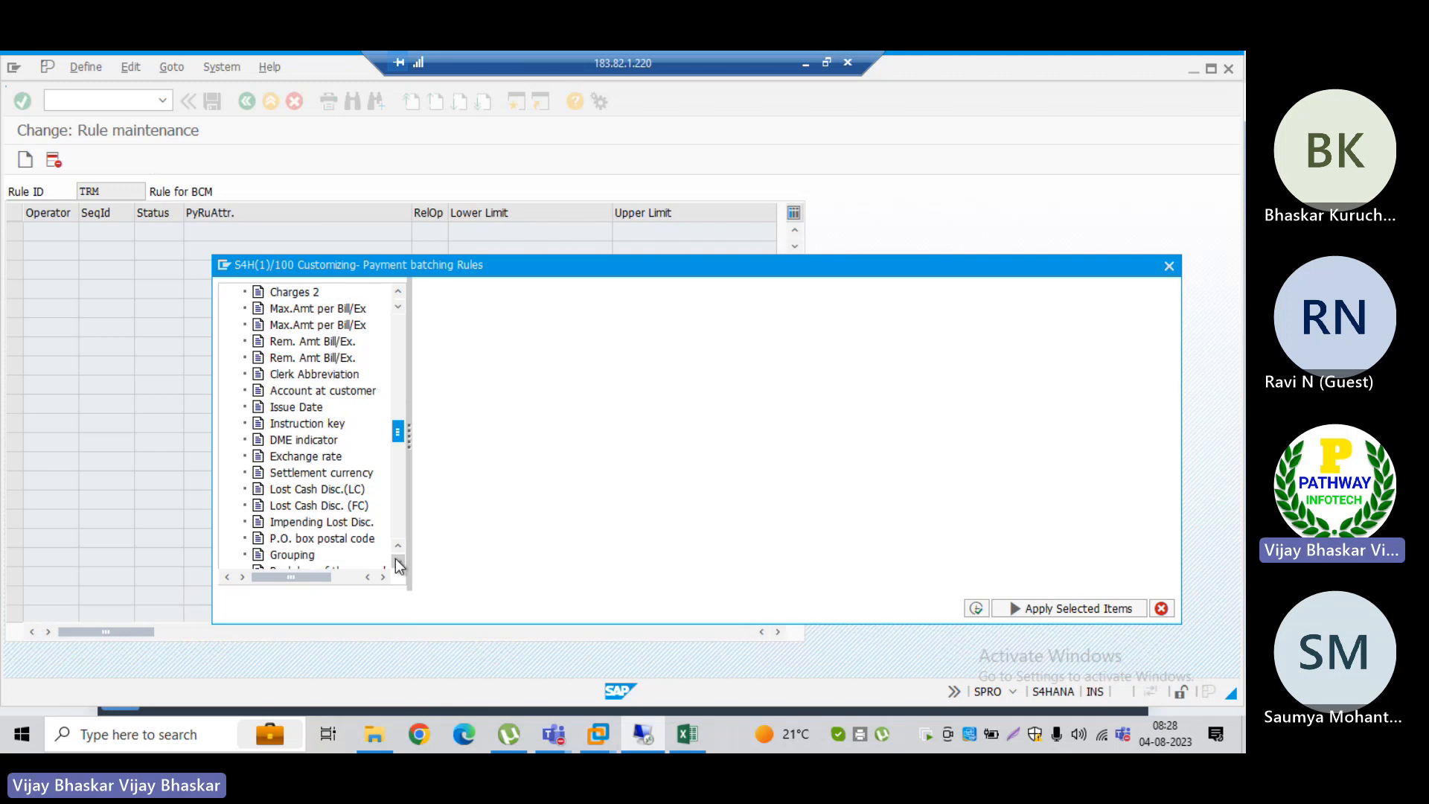
scroll(396, 558, down, 14)
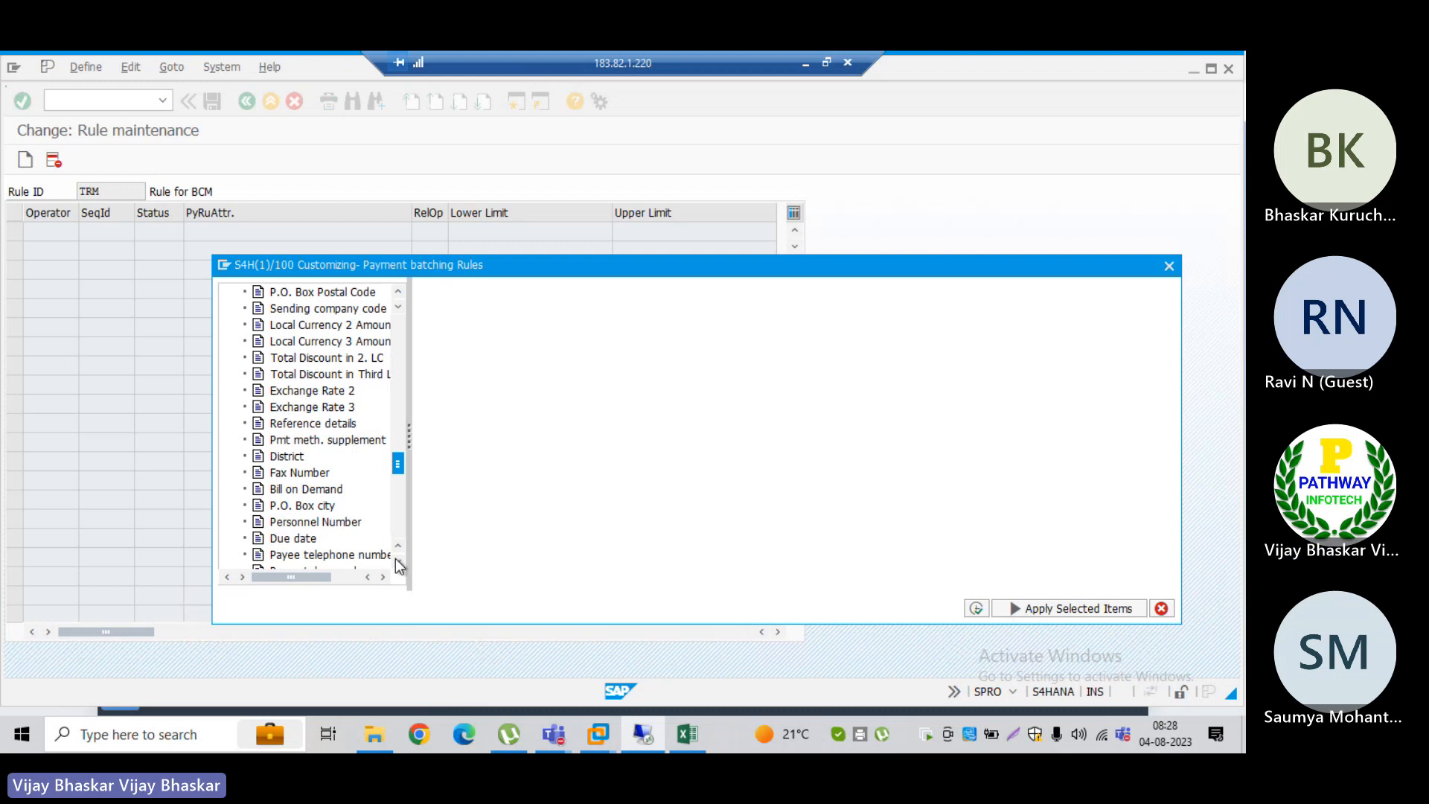
scroll(395, 558, down, 4)
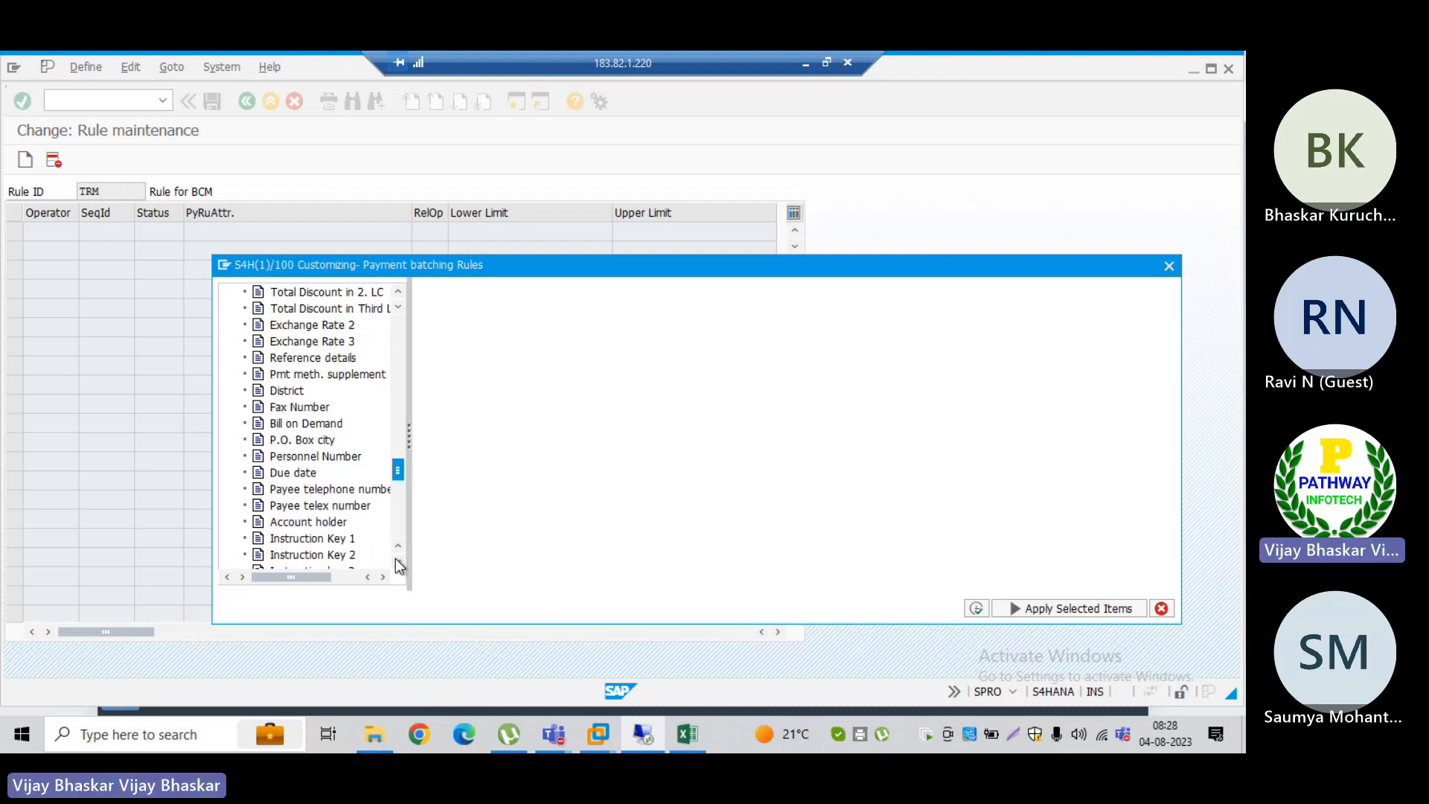
scroll(399, 559, down, 3)
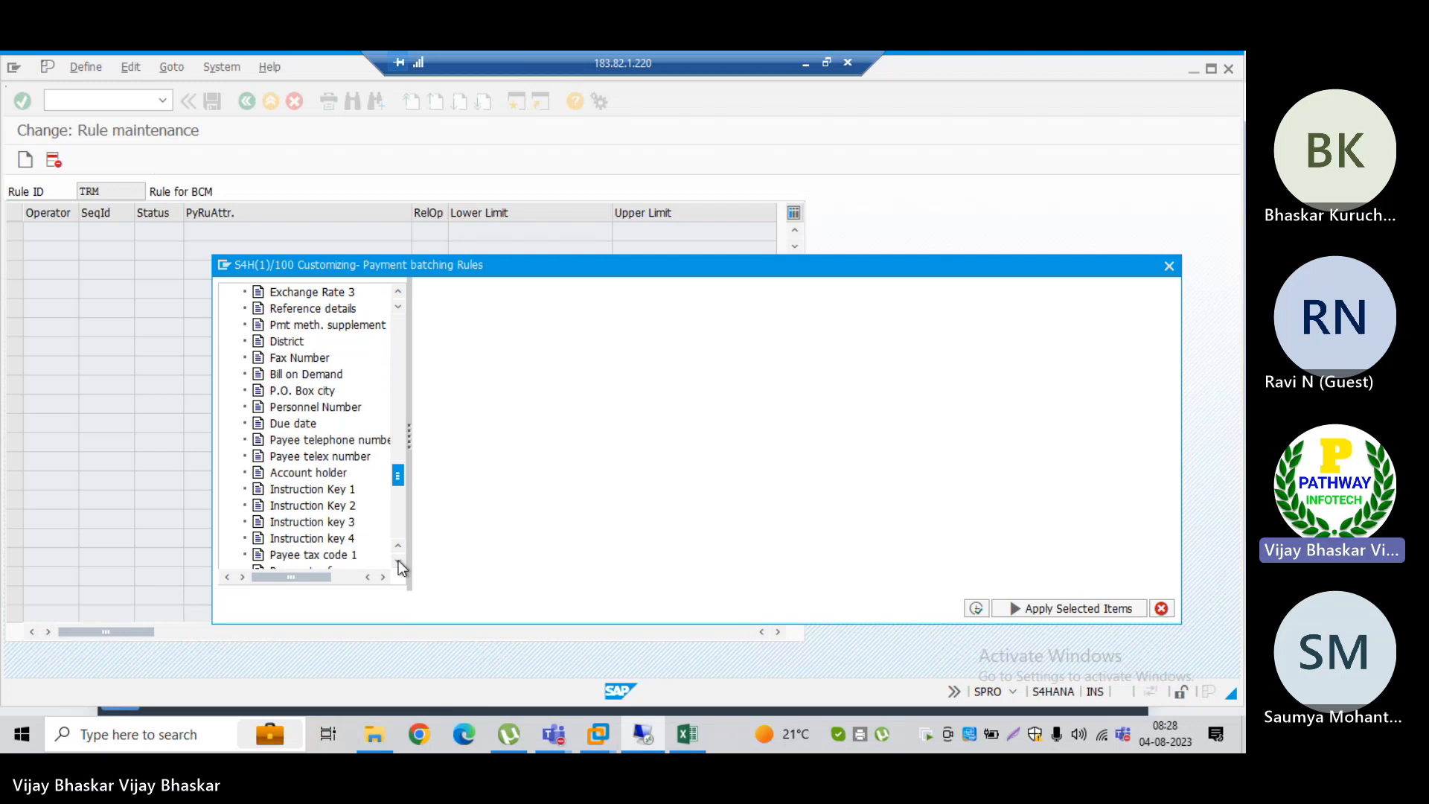
scroll(399, 560, down, 7)
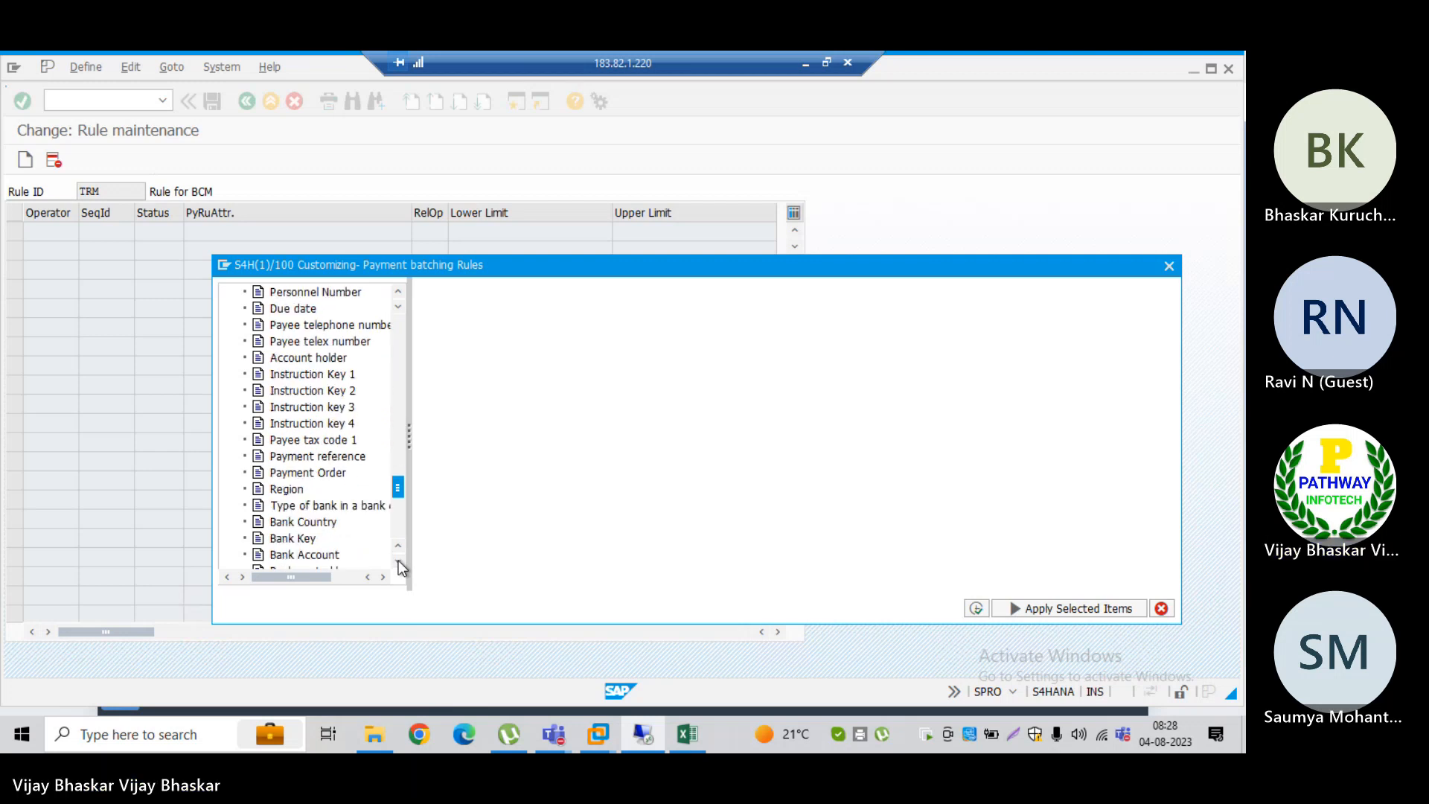
scroll(399, 560, down, 6)
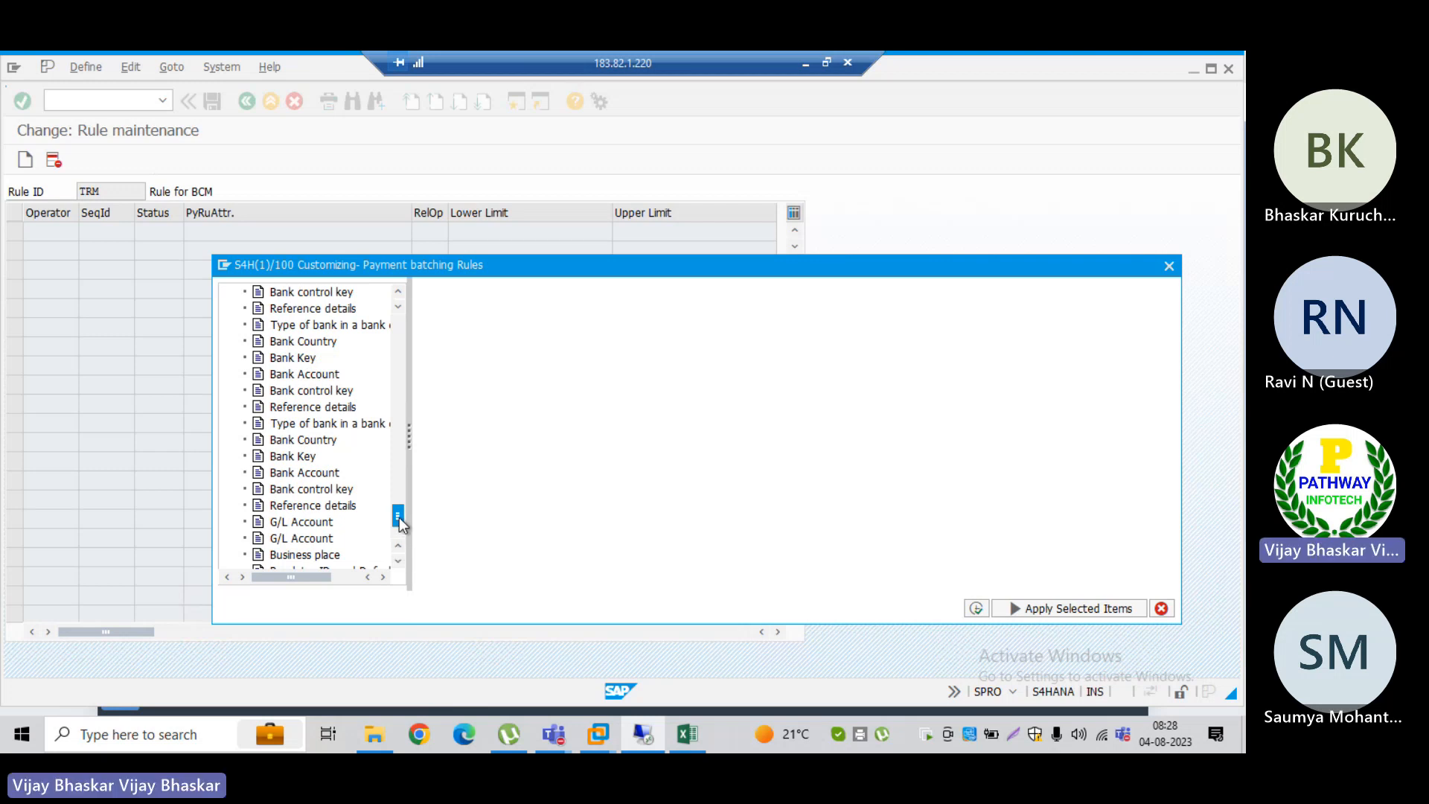
drag(399, 519, 408, 329)
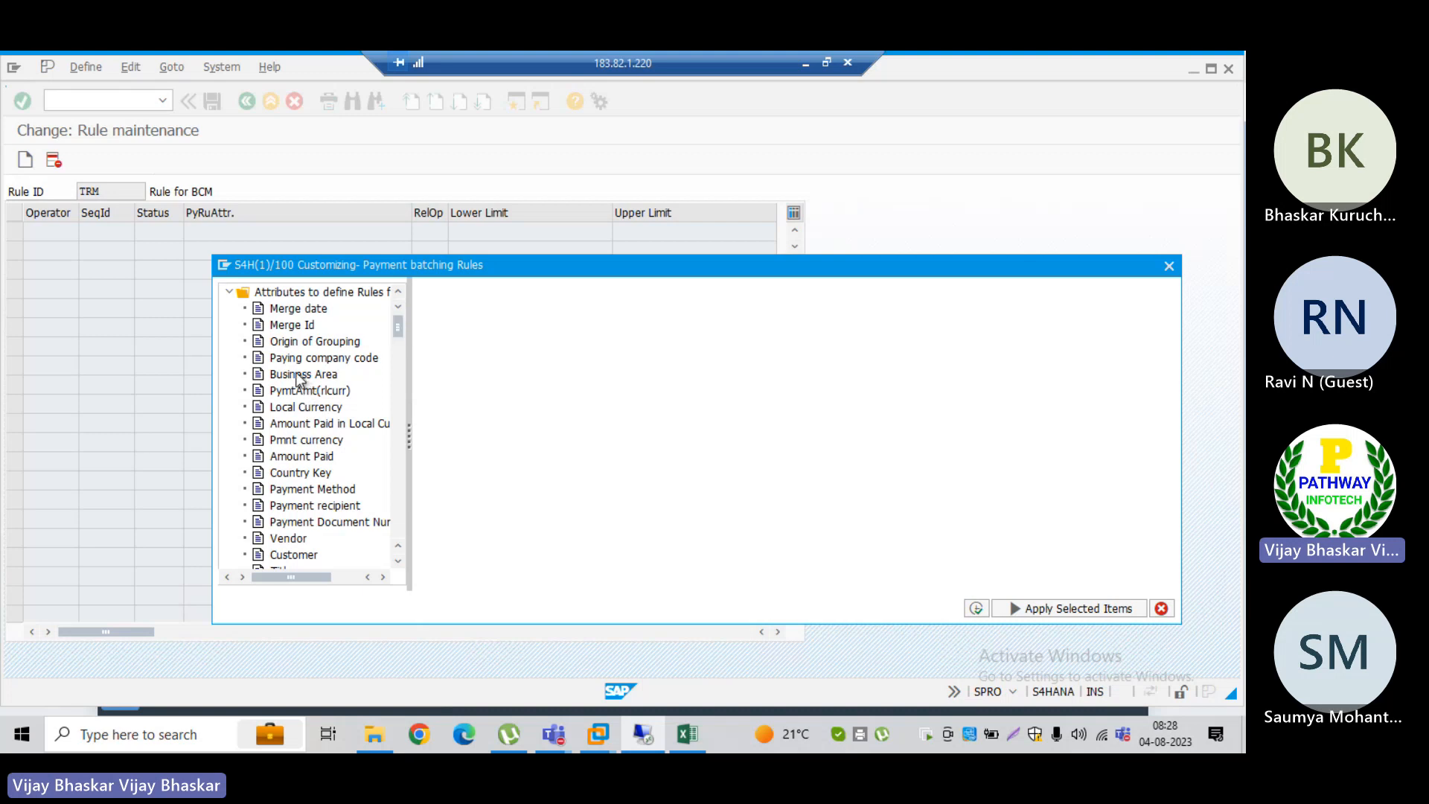
Step: Add Payment Method as a dynamic selection for the batching rule and set its value to W
click(333, 493)
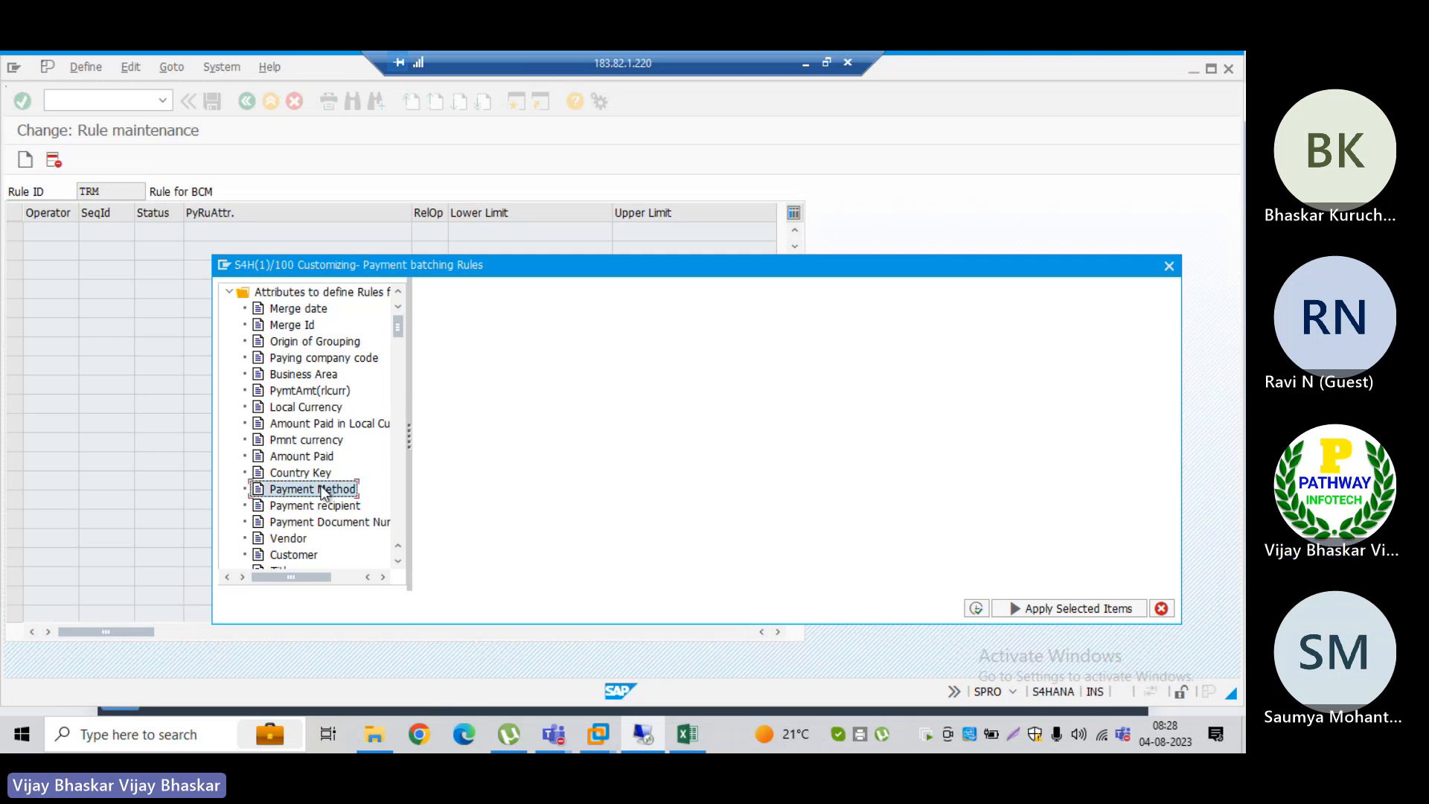
double_click(297, 491)
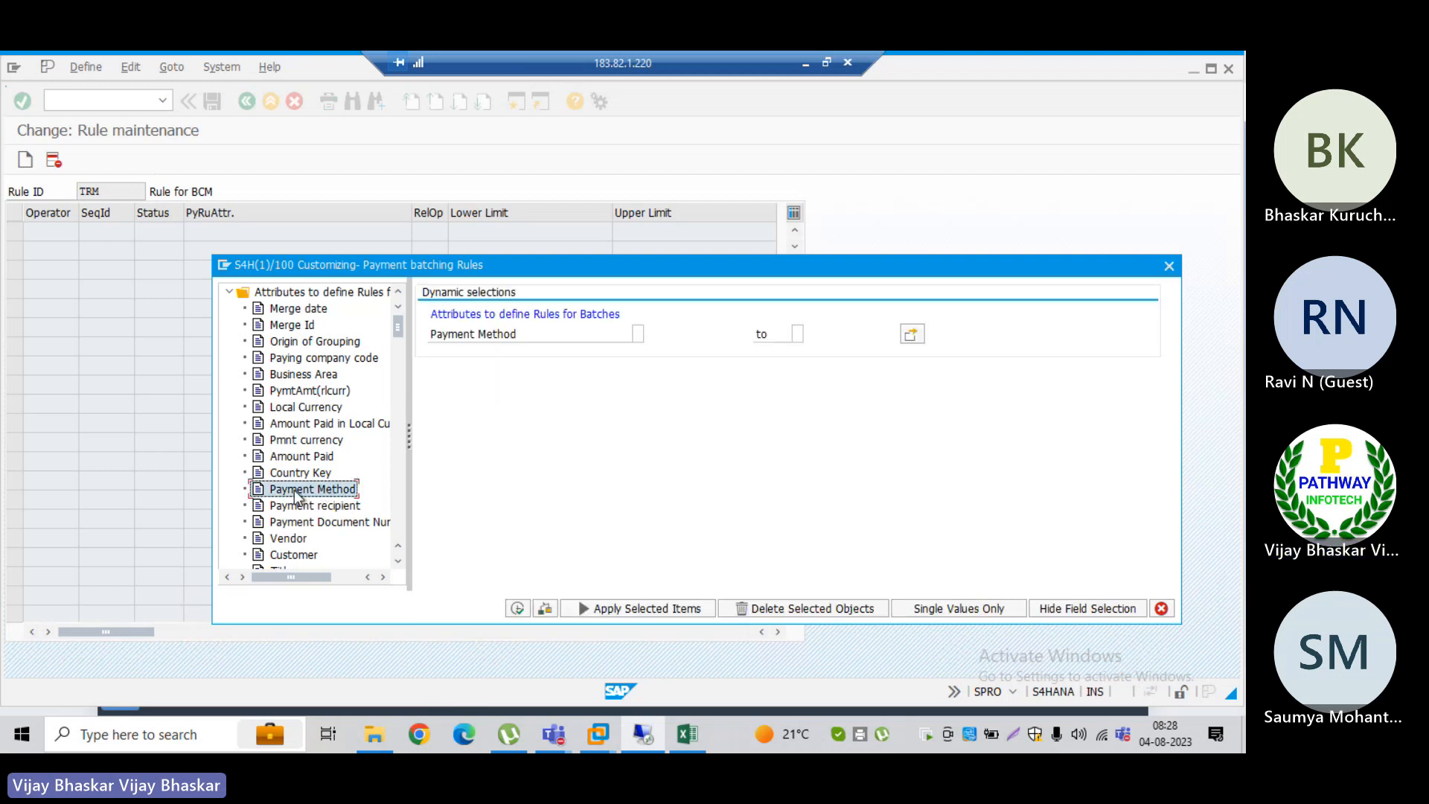
click(640, 335)
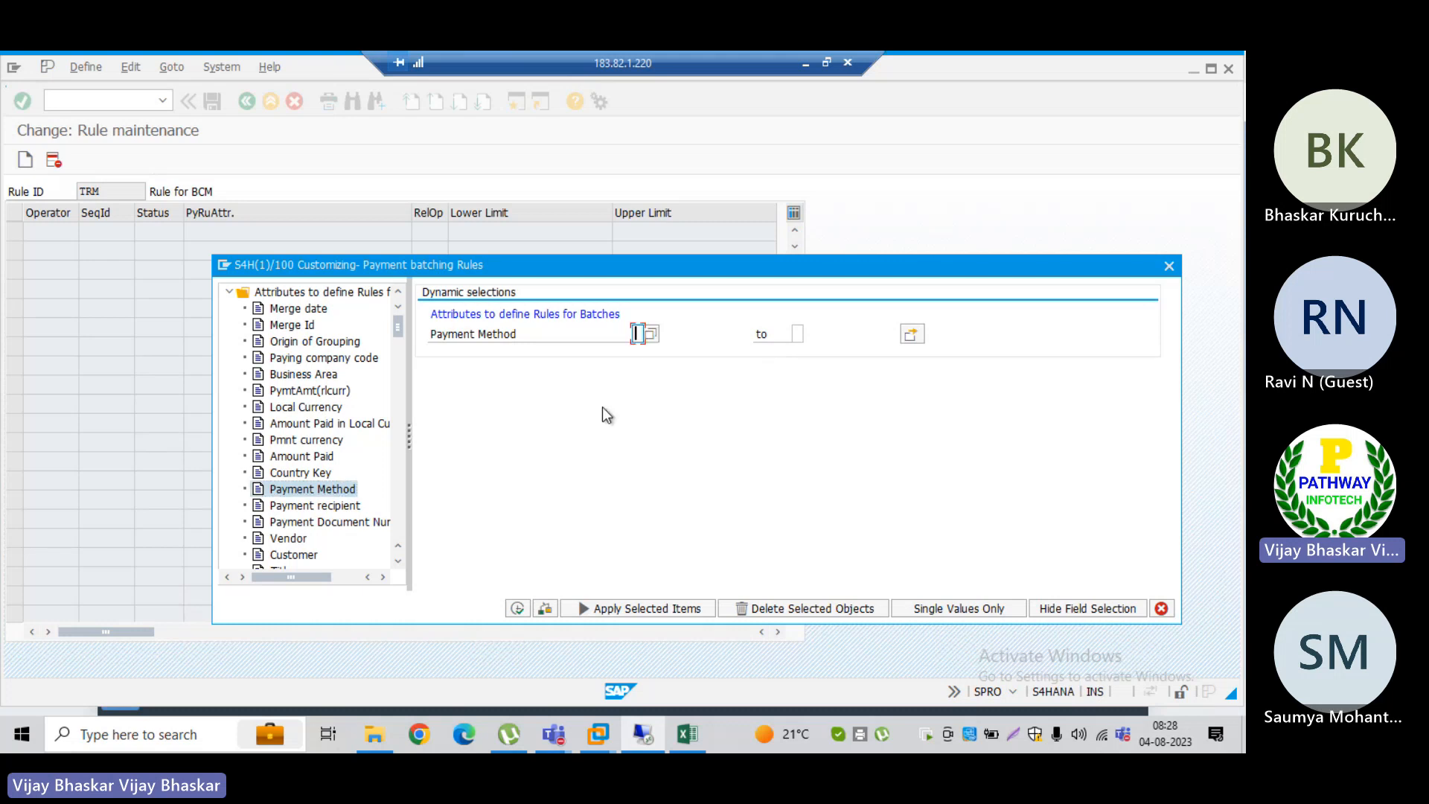
text(w)
key(Tab)
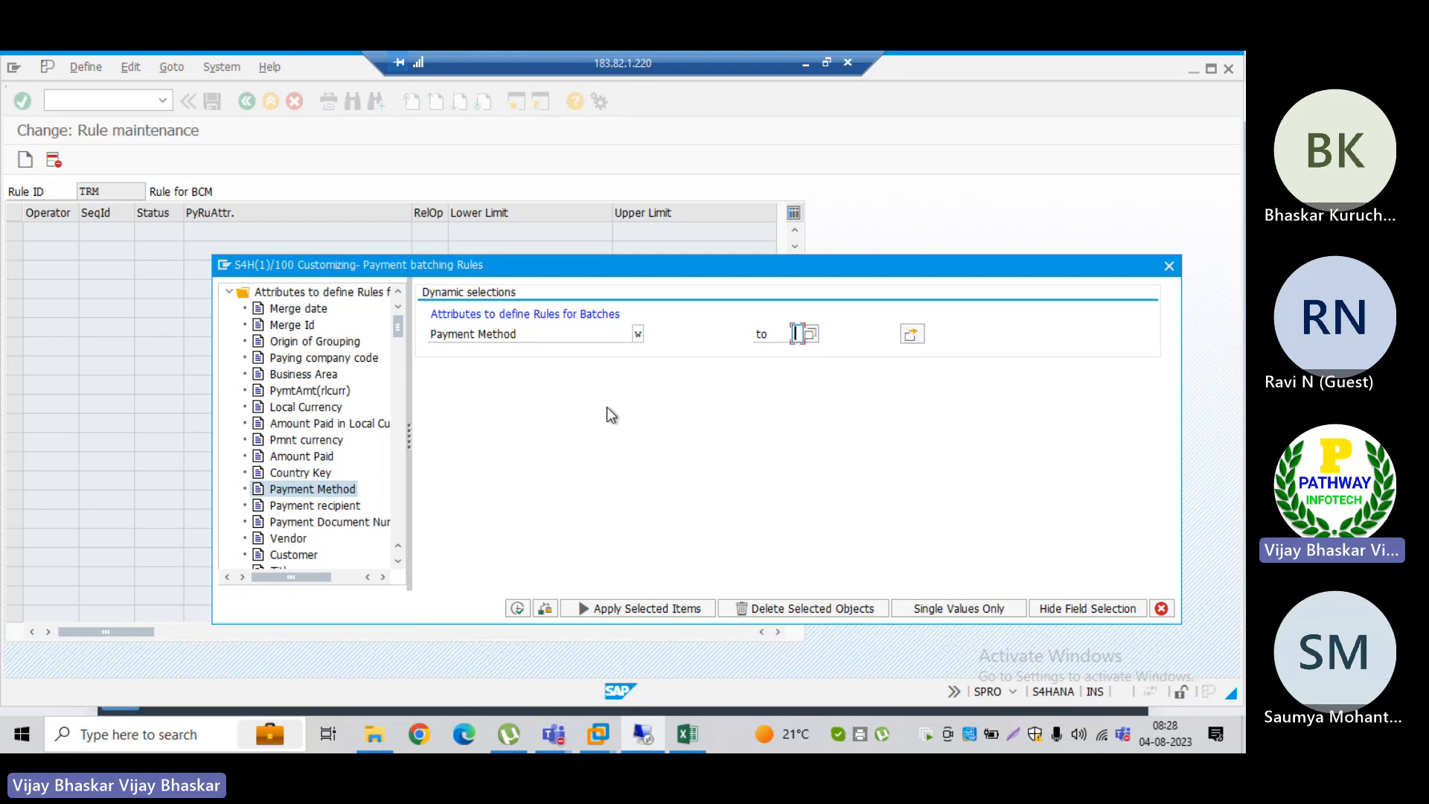
Step: Accept the single-value selection for Payment Method, apply the condition to rule TRM and save the rule
click(912, 335)
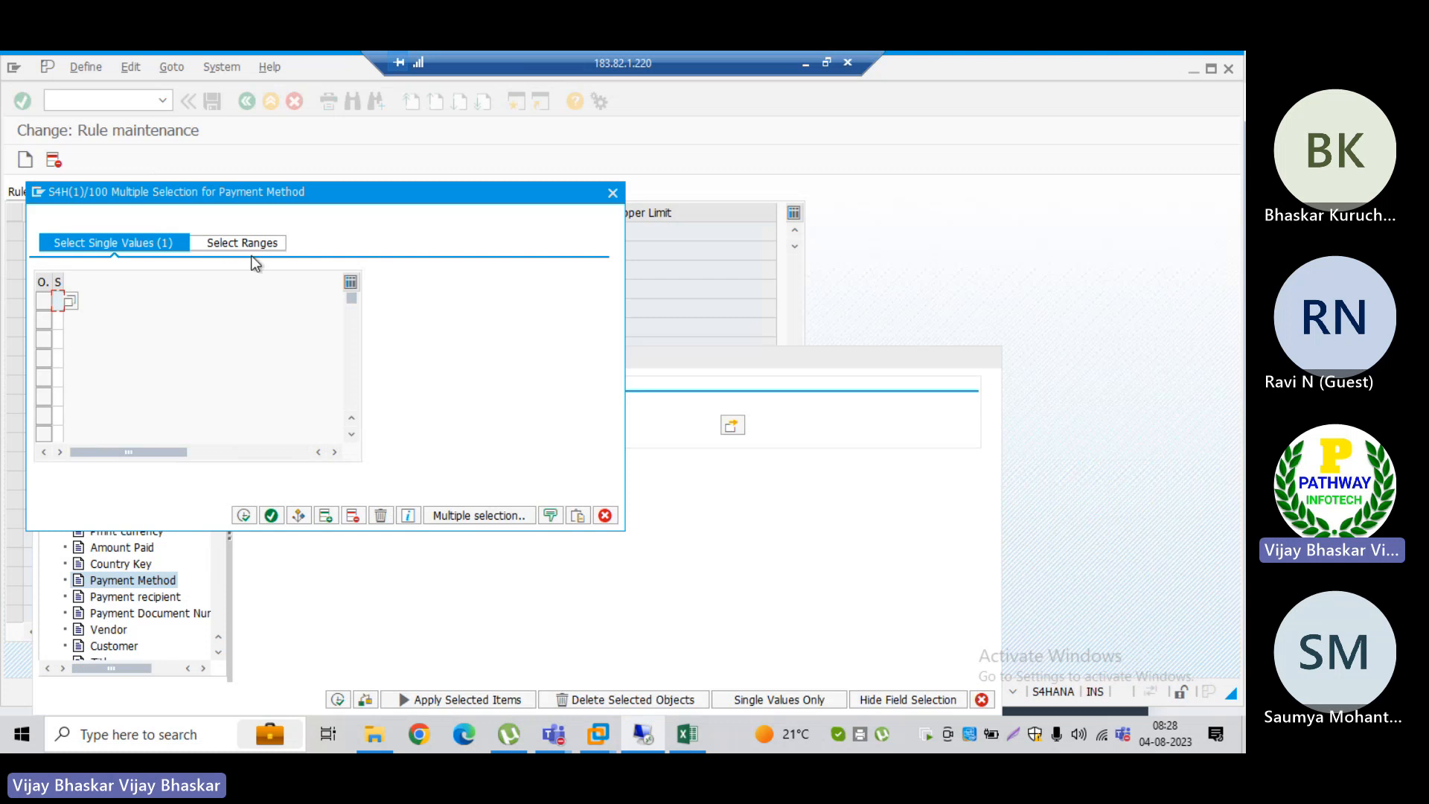
click(244, 516)
click(244, 515)
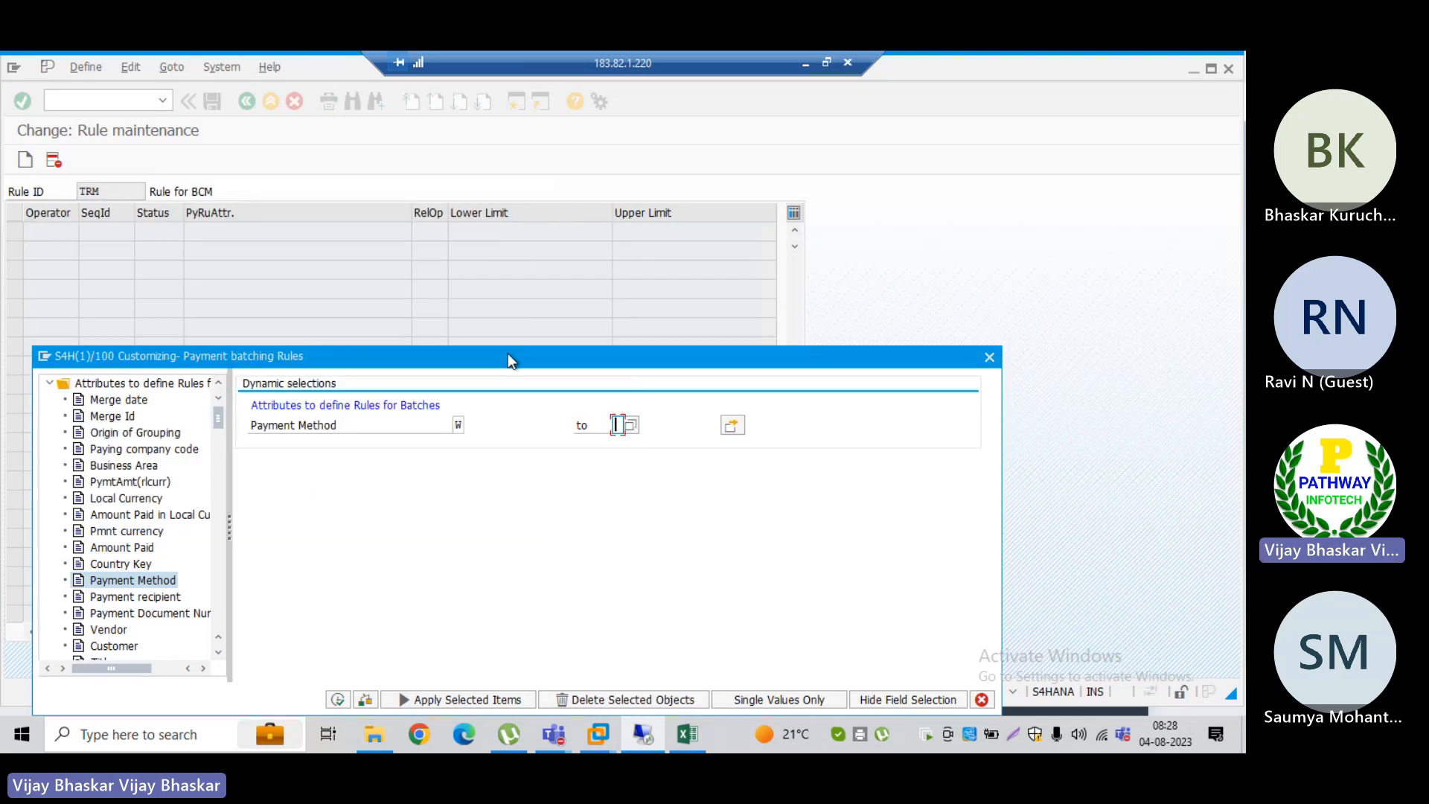
drag(508, 355, 627, 264)
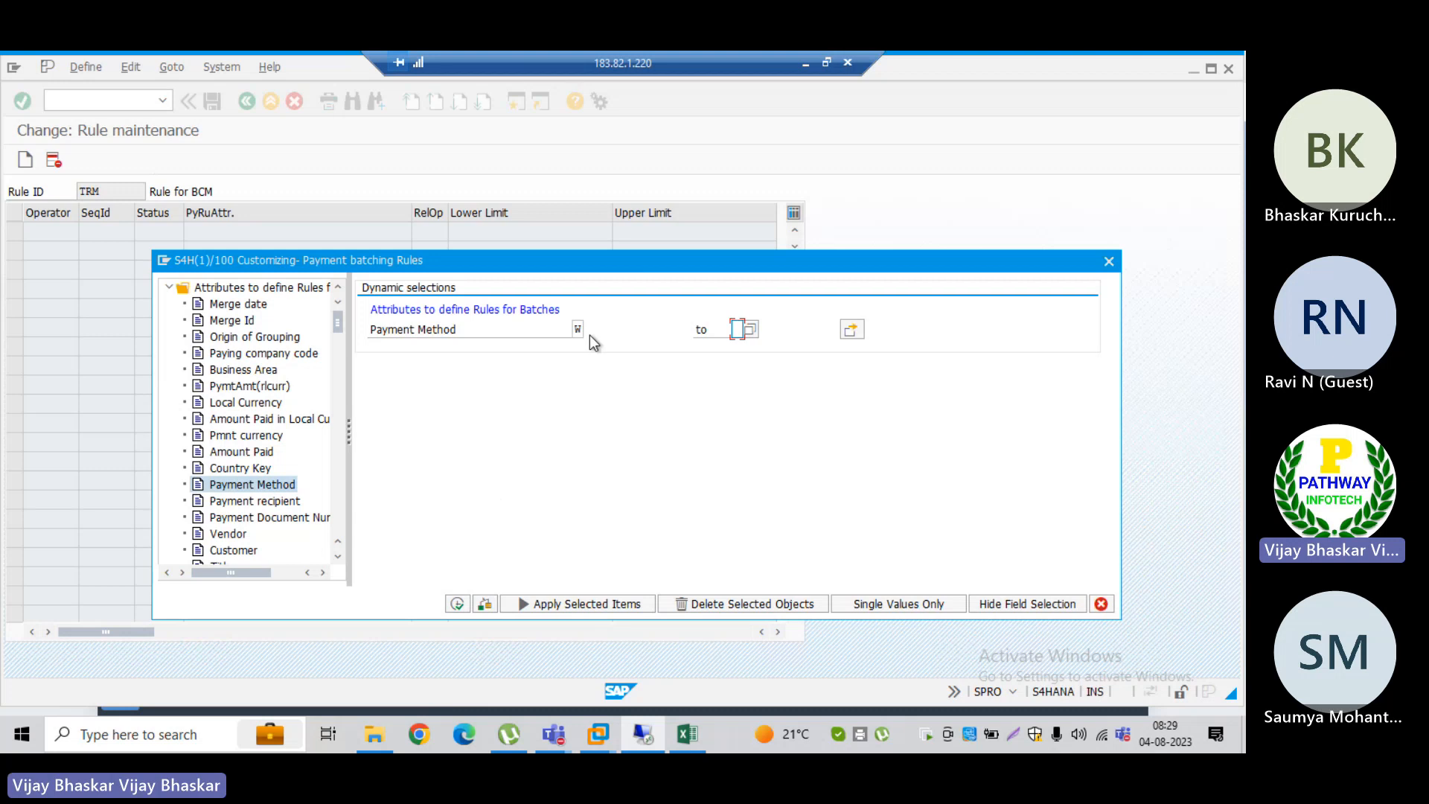
click(456, 603)
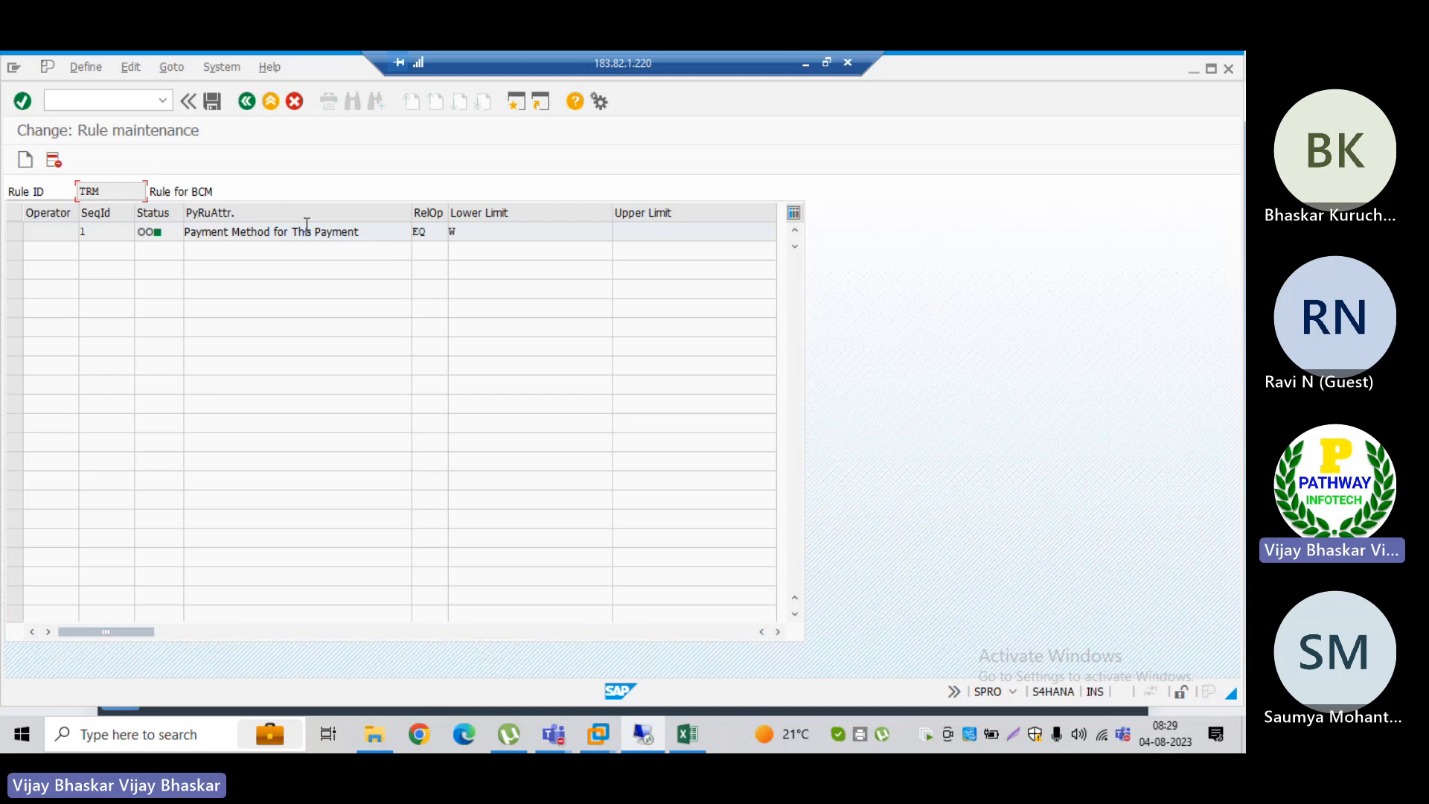
click(213, 102)
Step: Switch to the SAP Dispute Management session and start transaction OBPM5 from there
key(alt+Tab)
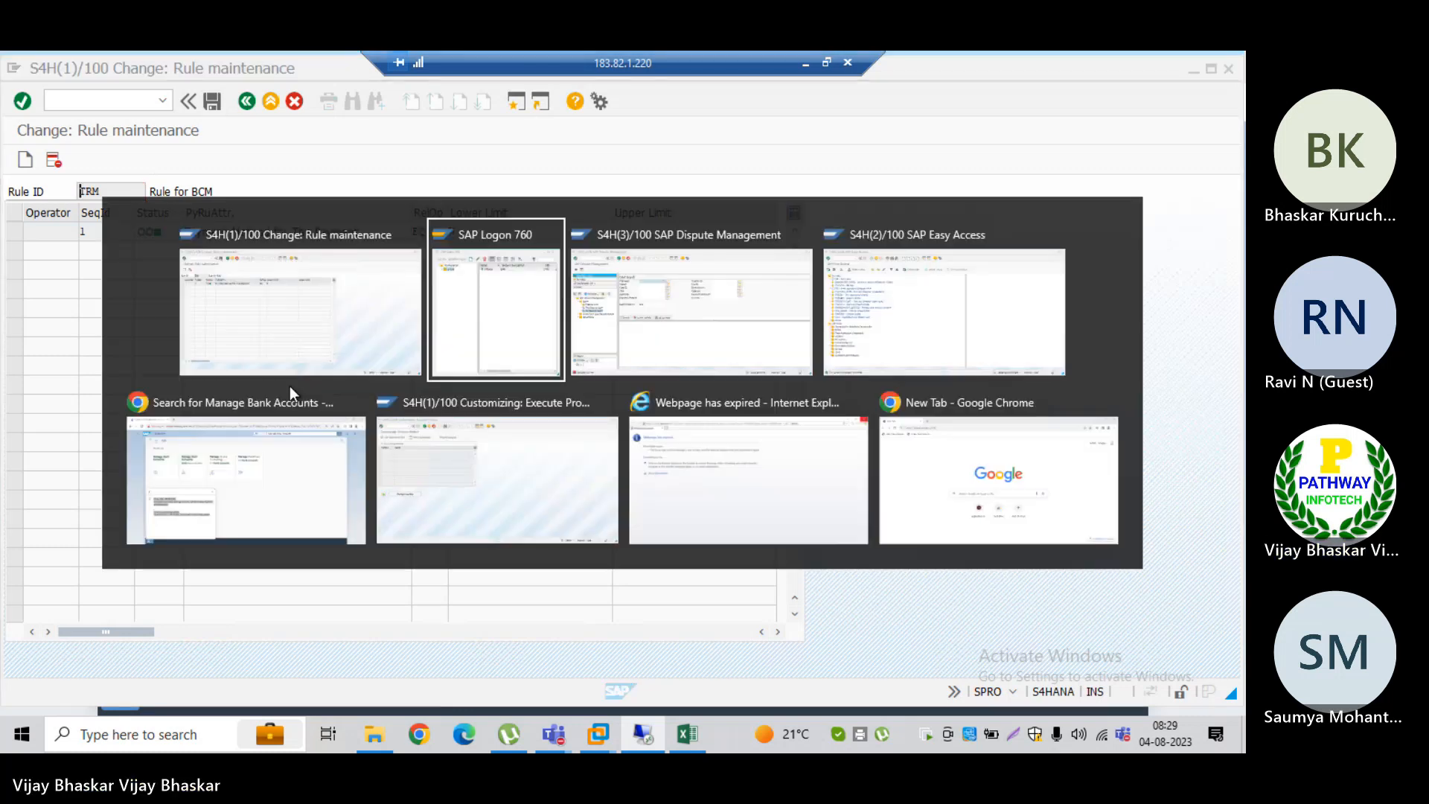
key(alt+Tab)
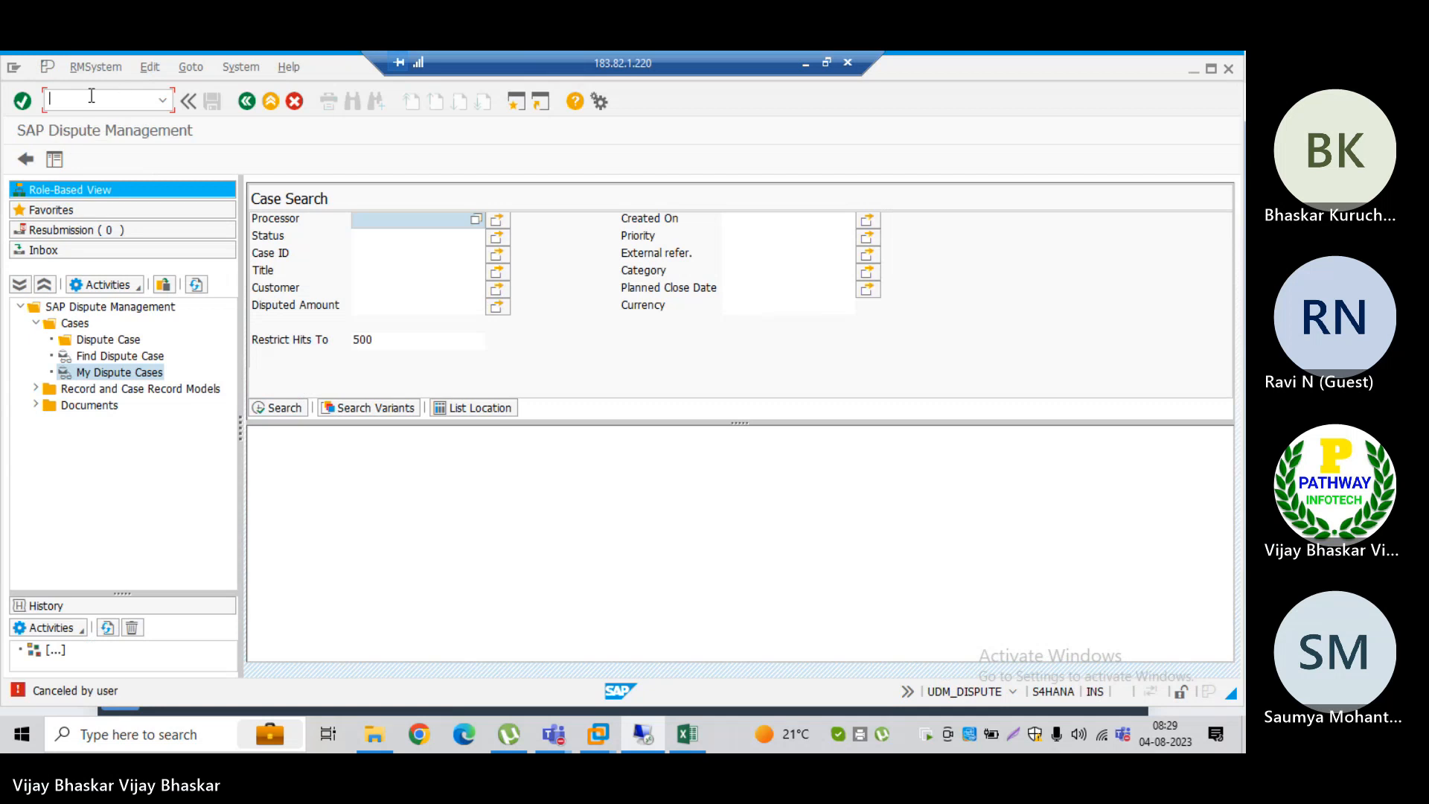
text(/nd)
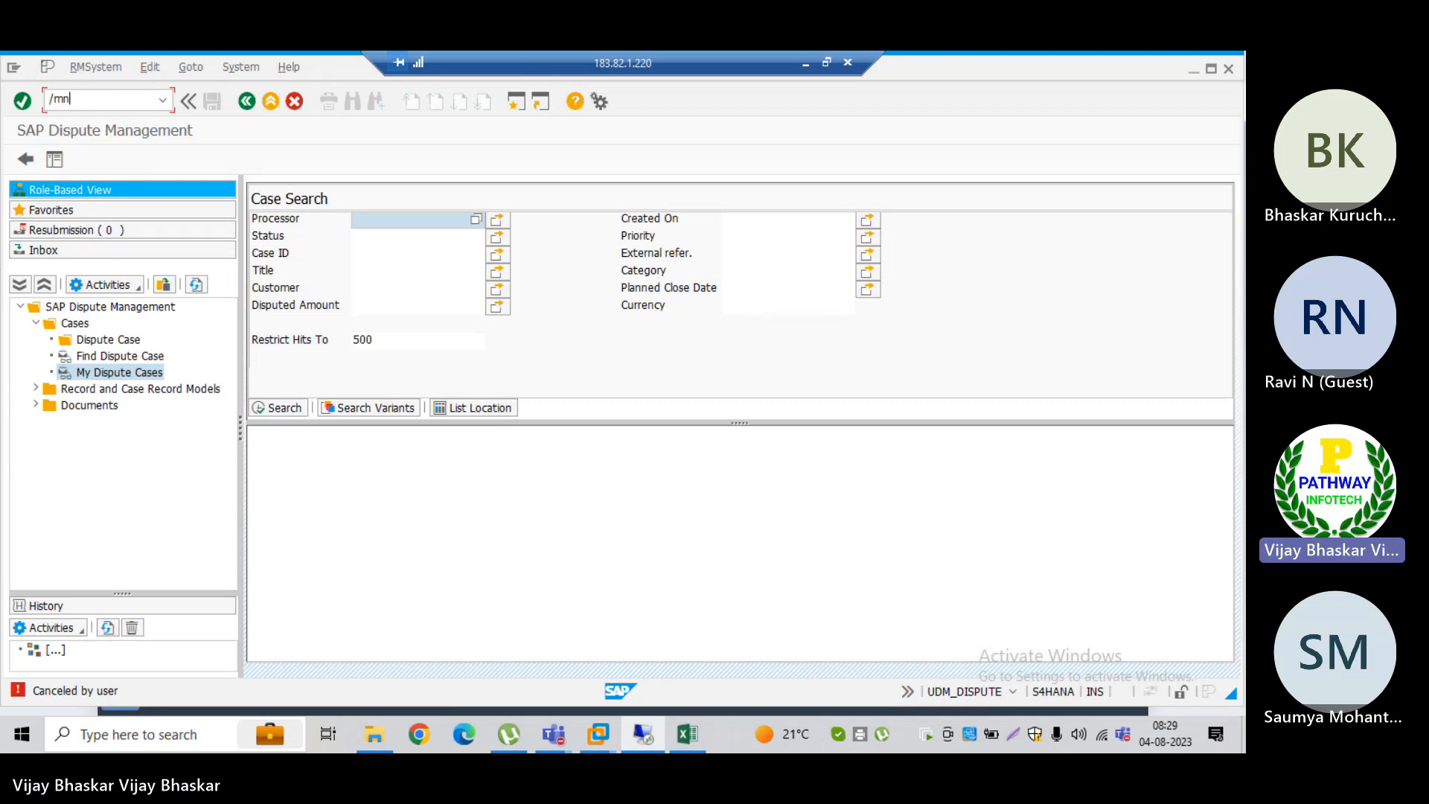
key(BackSpace)
key(BackSpace)
text(nobpr5)
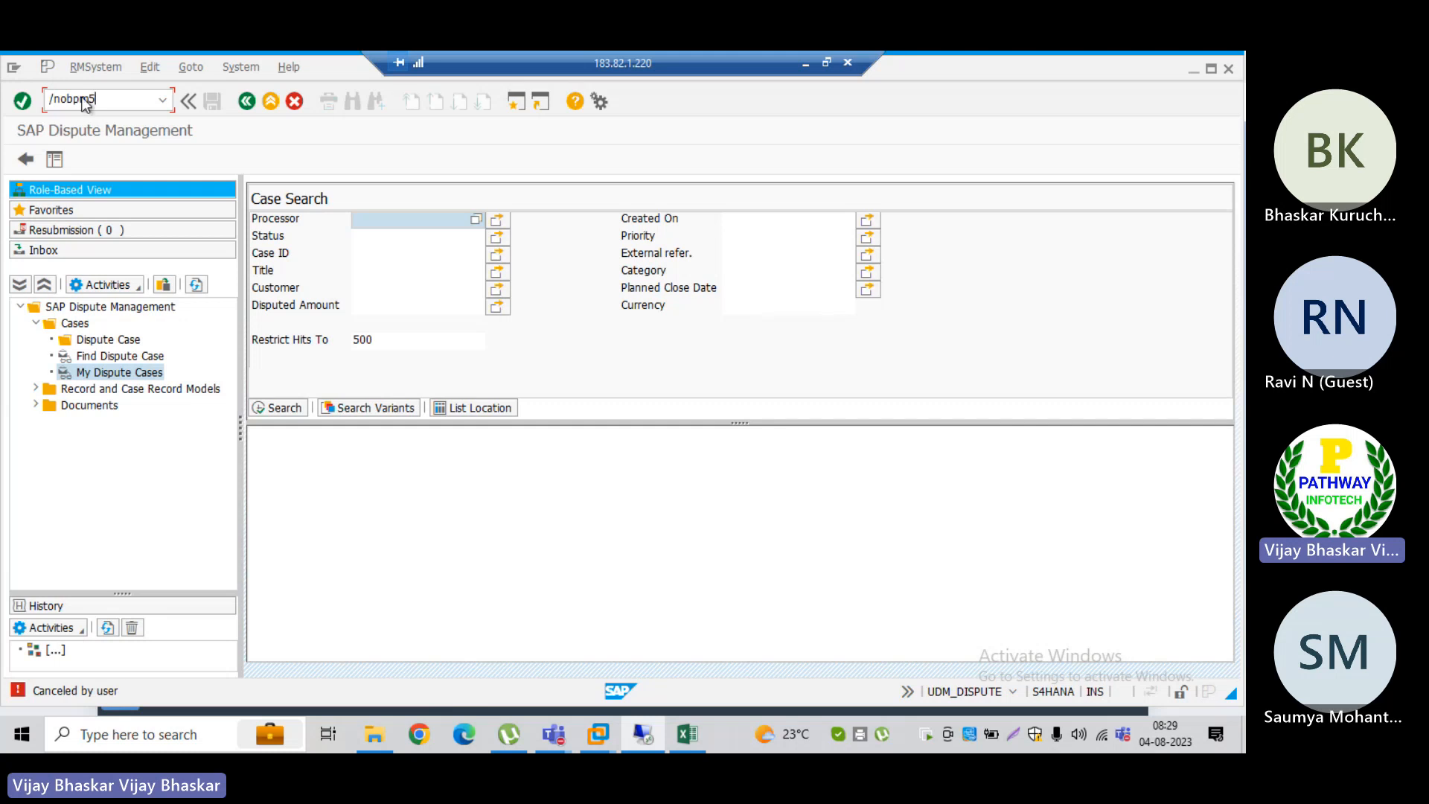
key(Return)
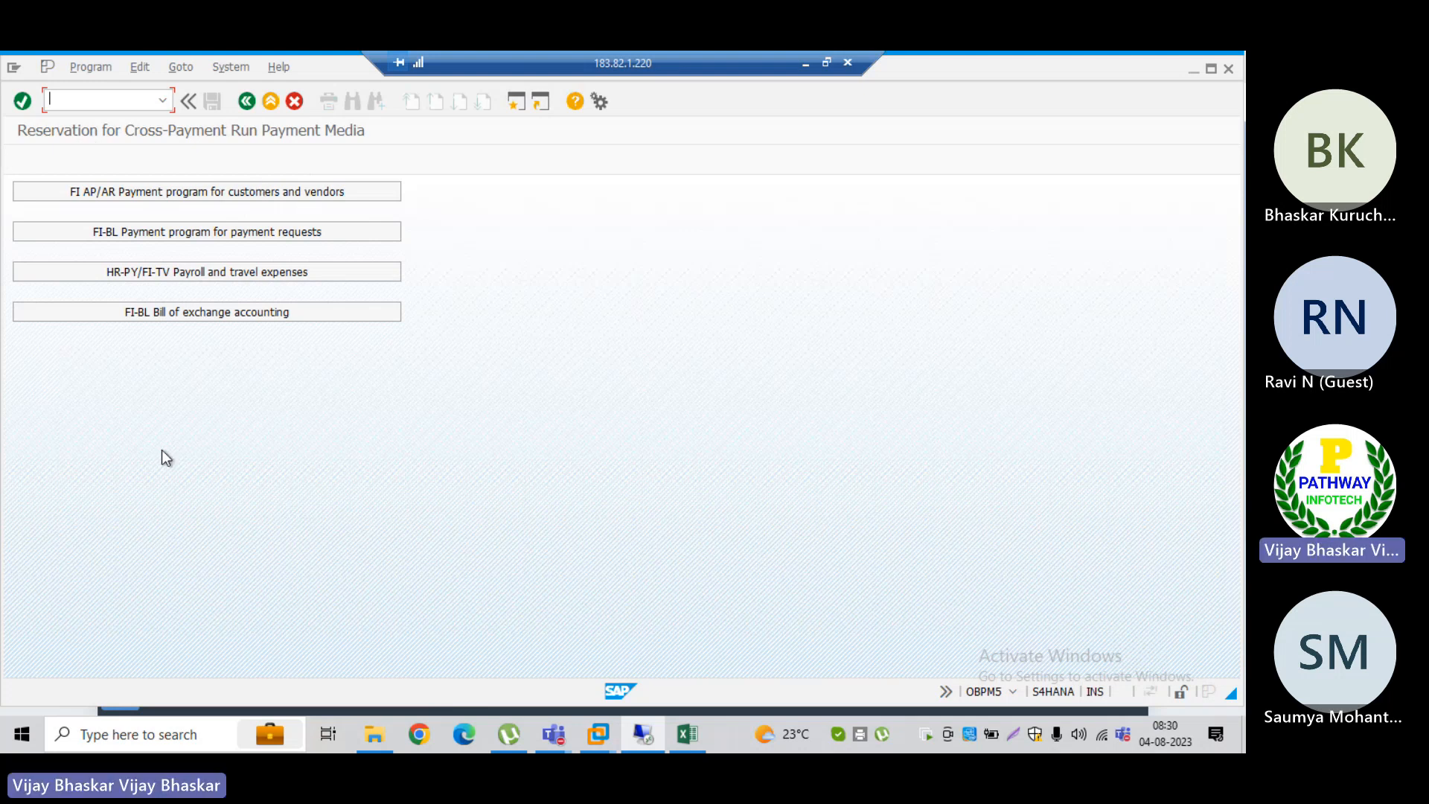
Step: Open the cross-payment run reservation for the FI AP/AR payment program for customers and vendors and check its identifier entry
click(195, 191)
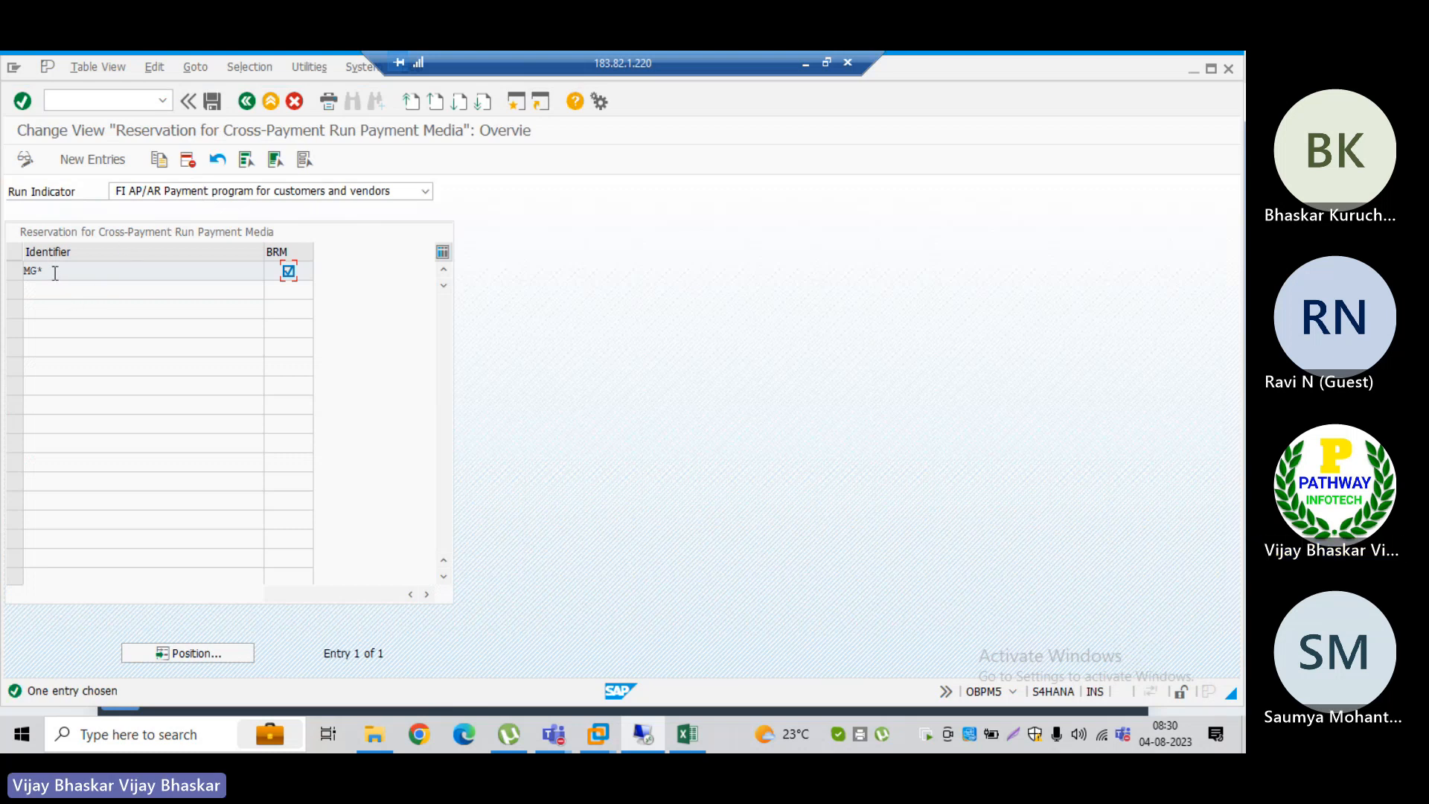
drag(49, 272, 22, 272)
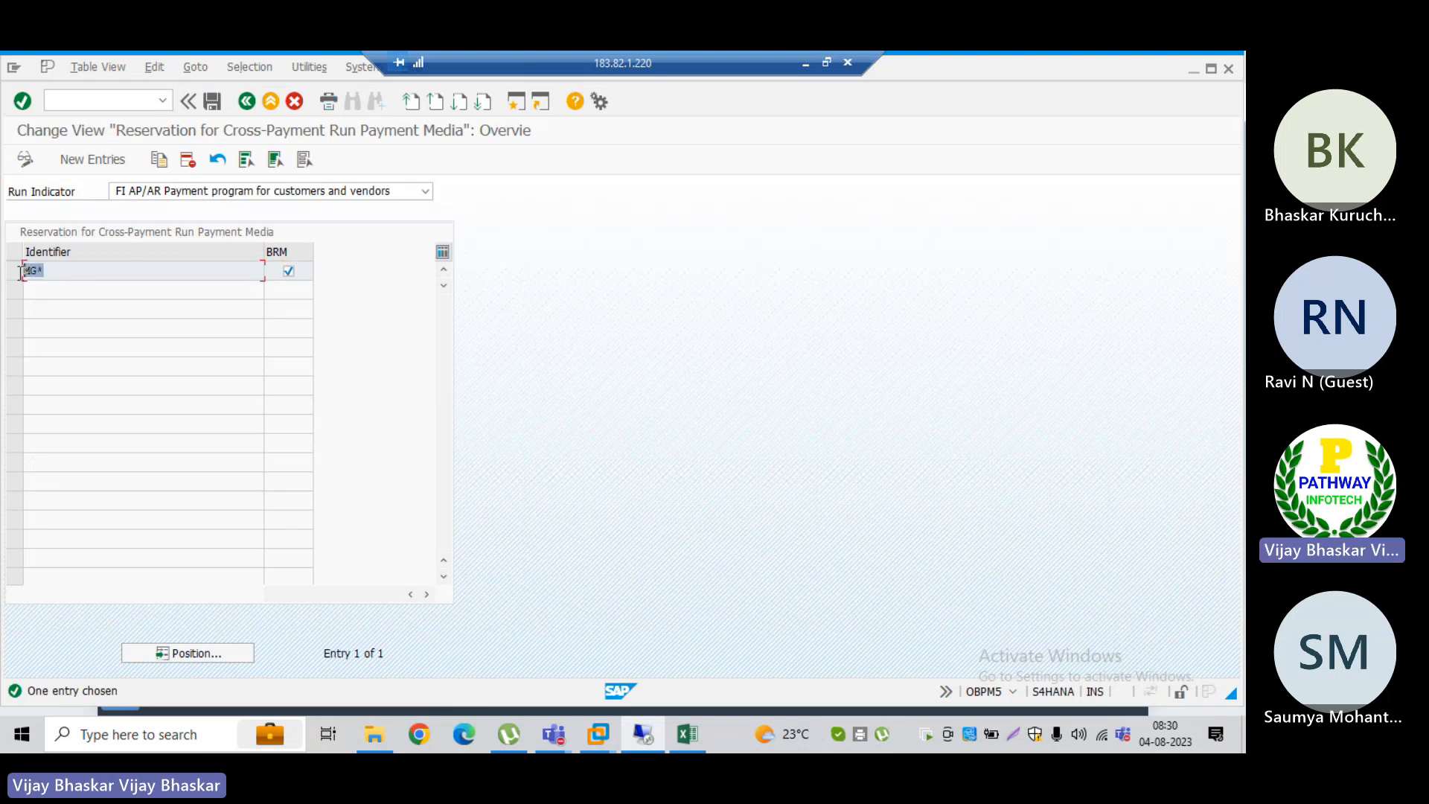
click(22, 273)
Step: Open a new SAP session and start the automatic payment transaction F110
click(518, 105)
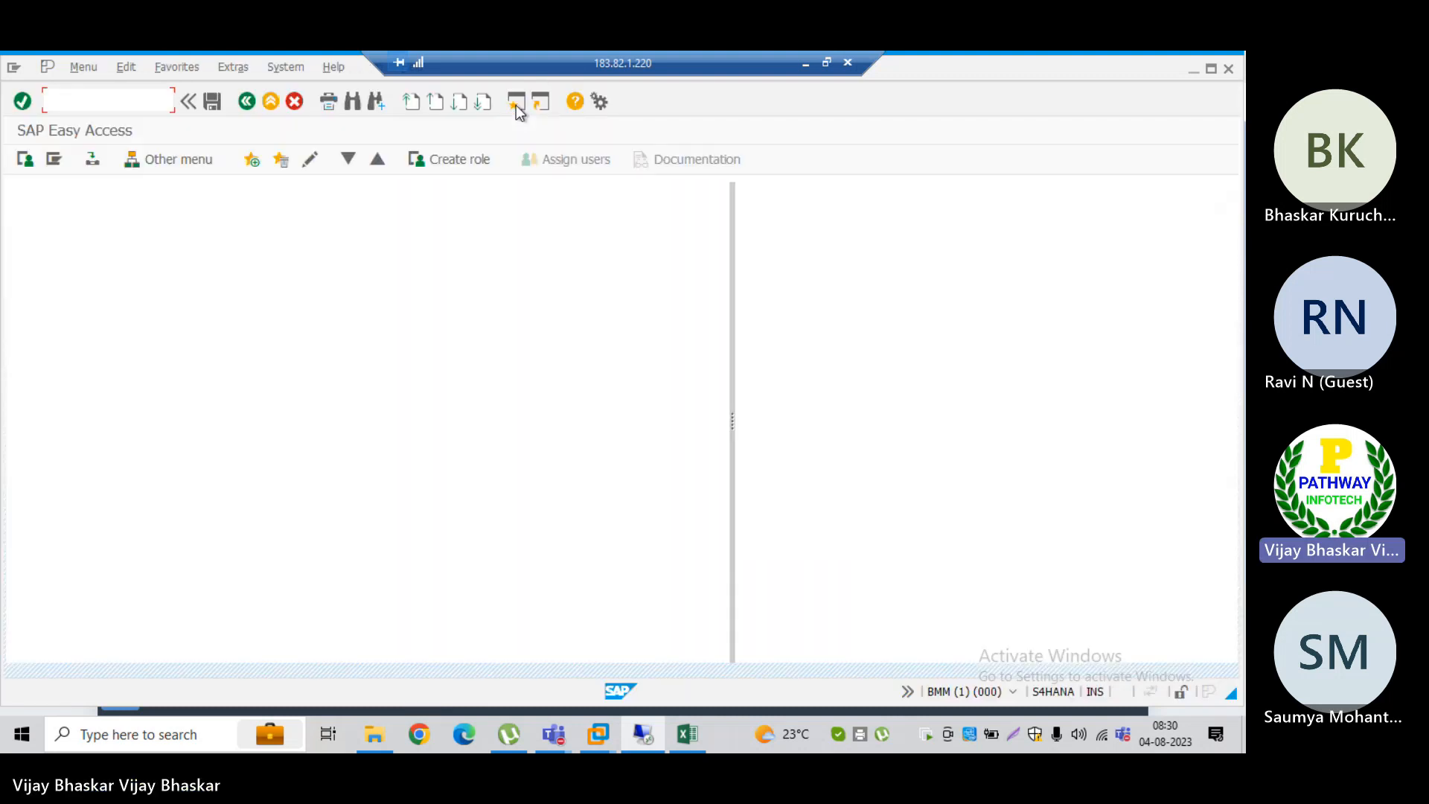
text(f110)
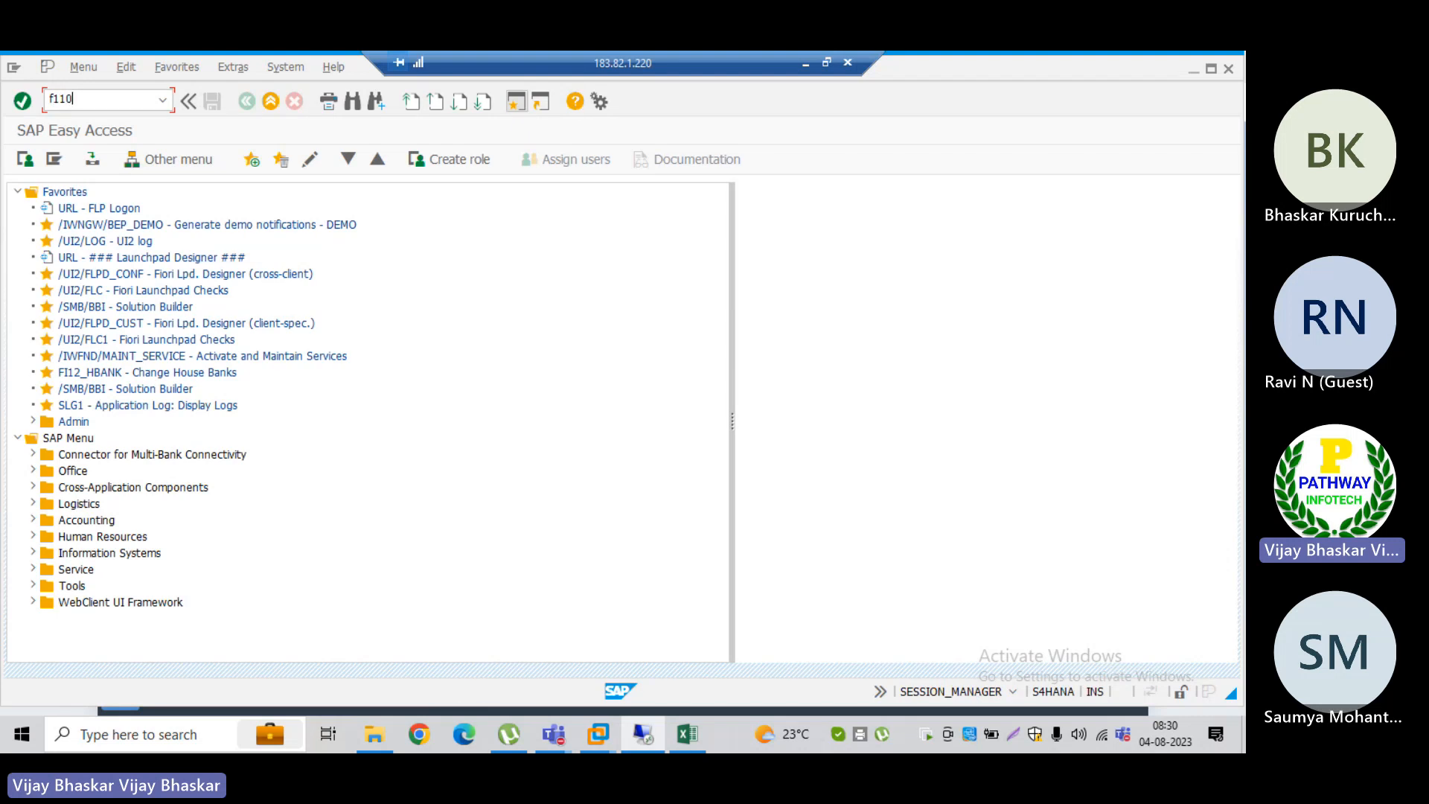
key(Return)
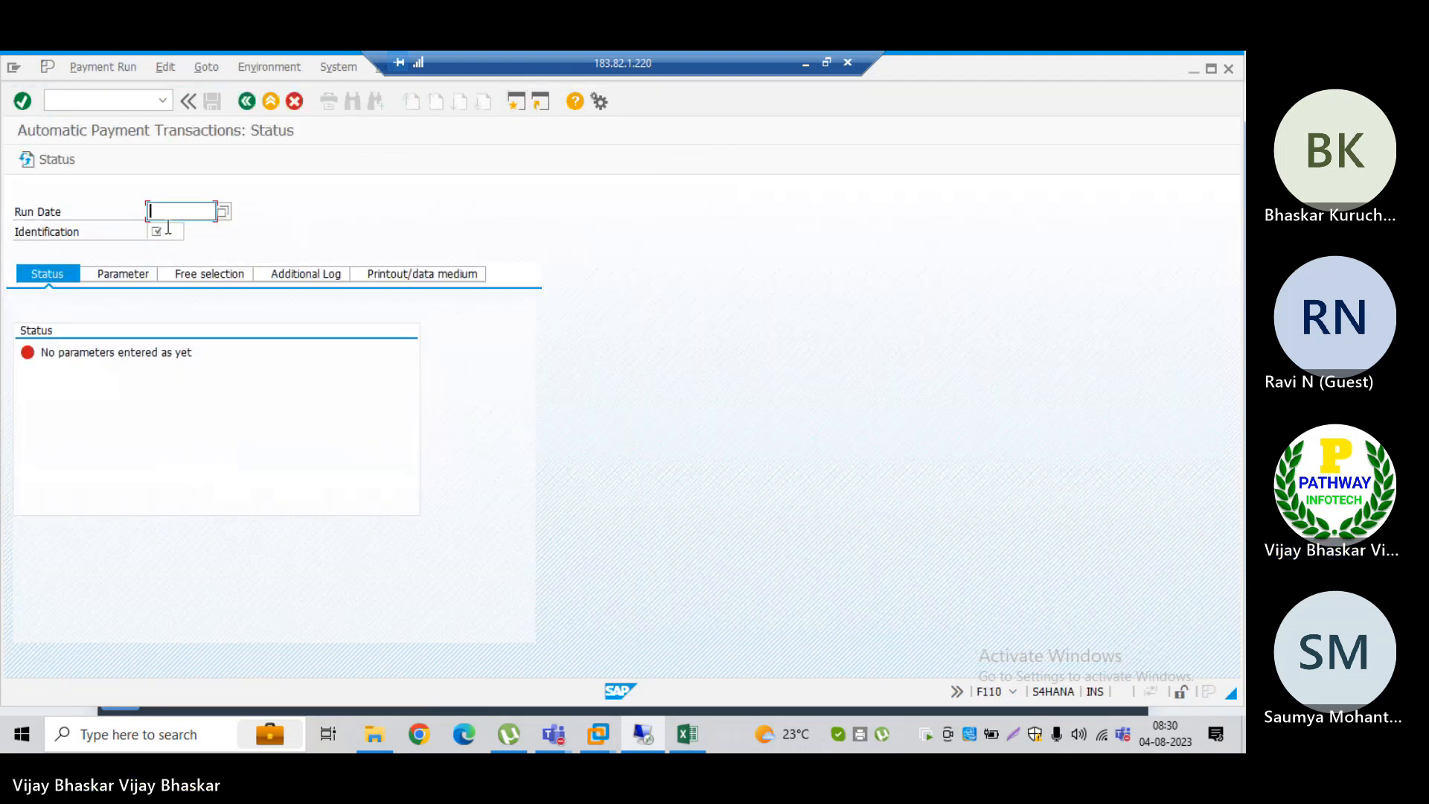
Step: Check the list of existing payment runs and enter 04082023 as the run date
click(223, 212)
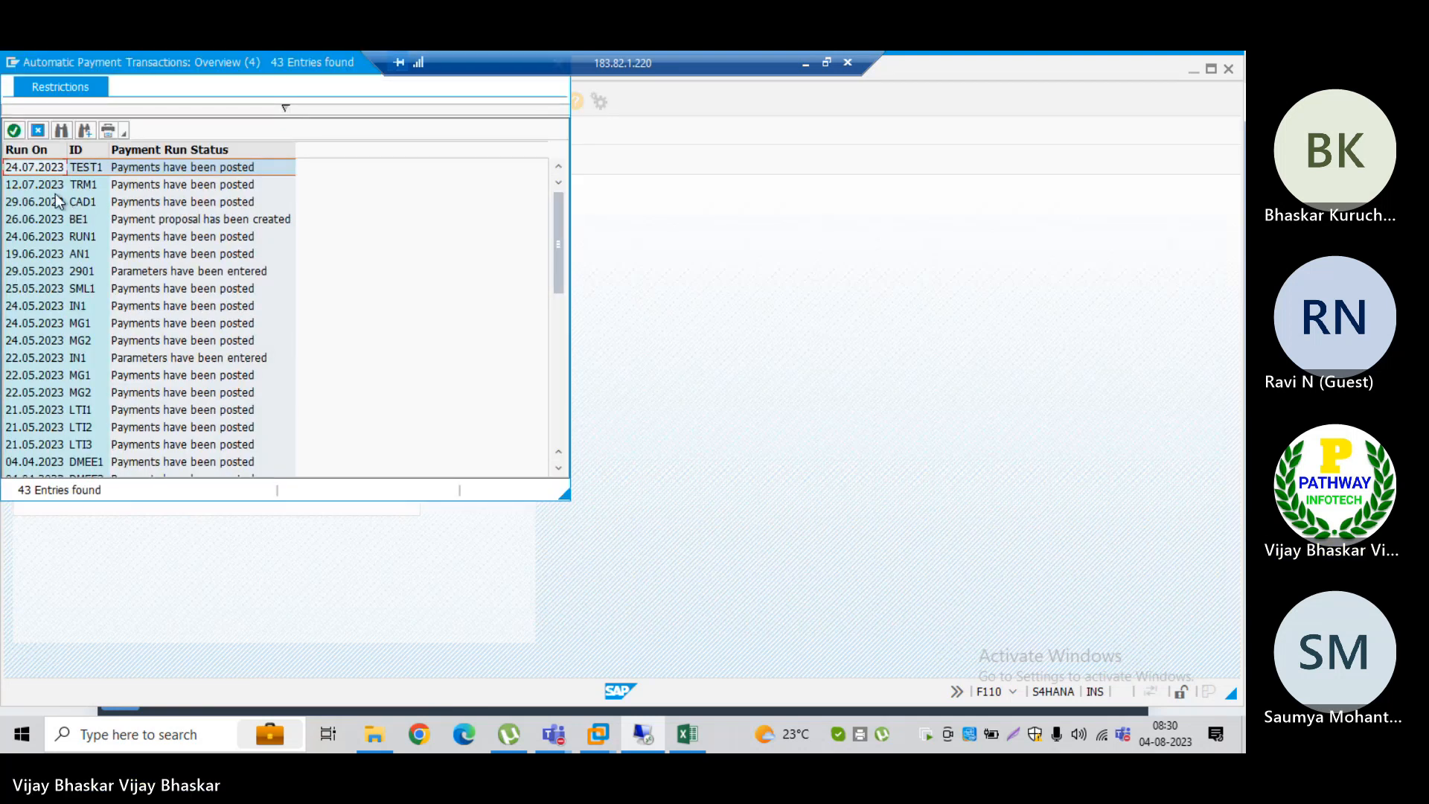
key(Escape)
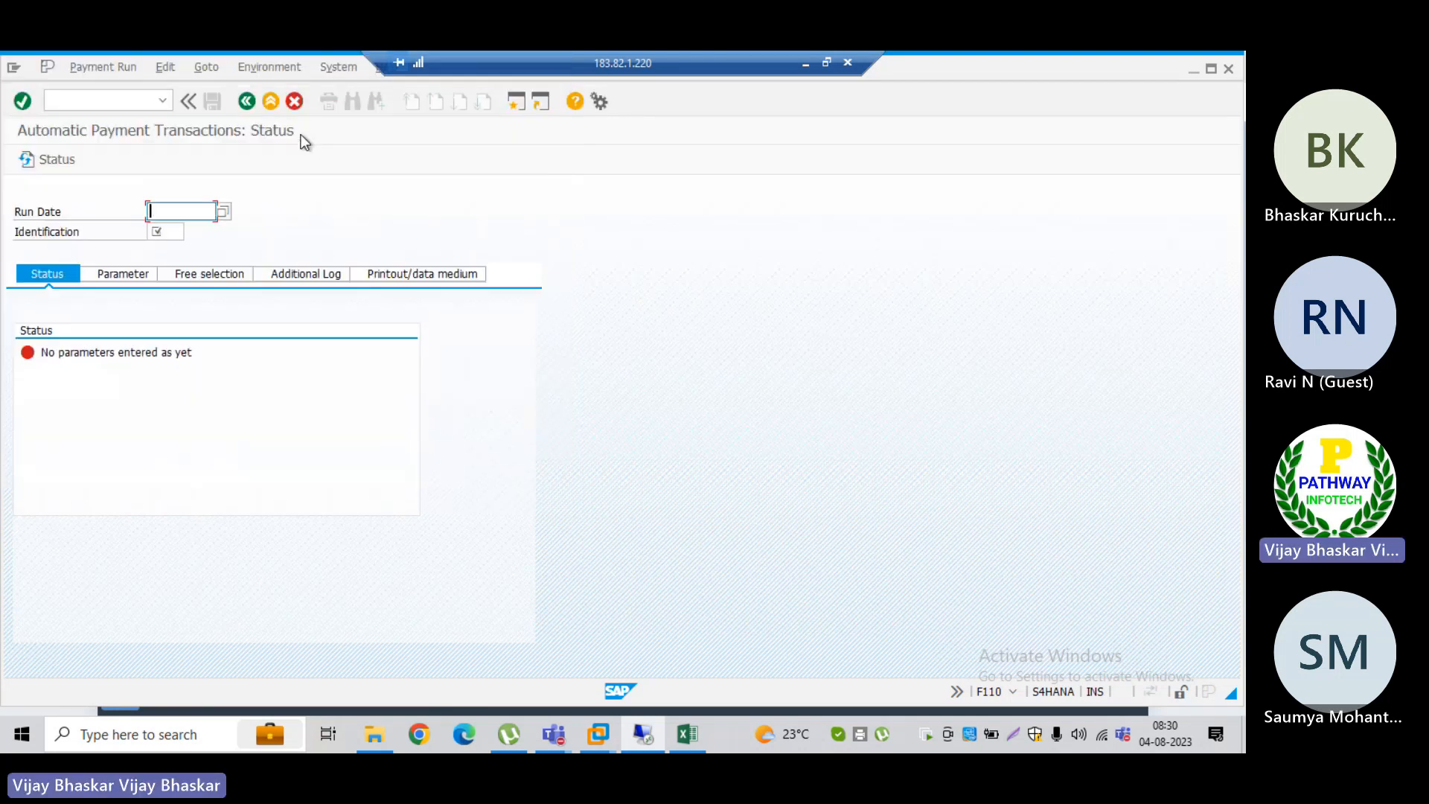
text(04082023)
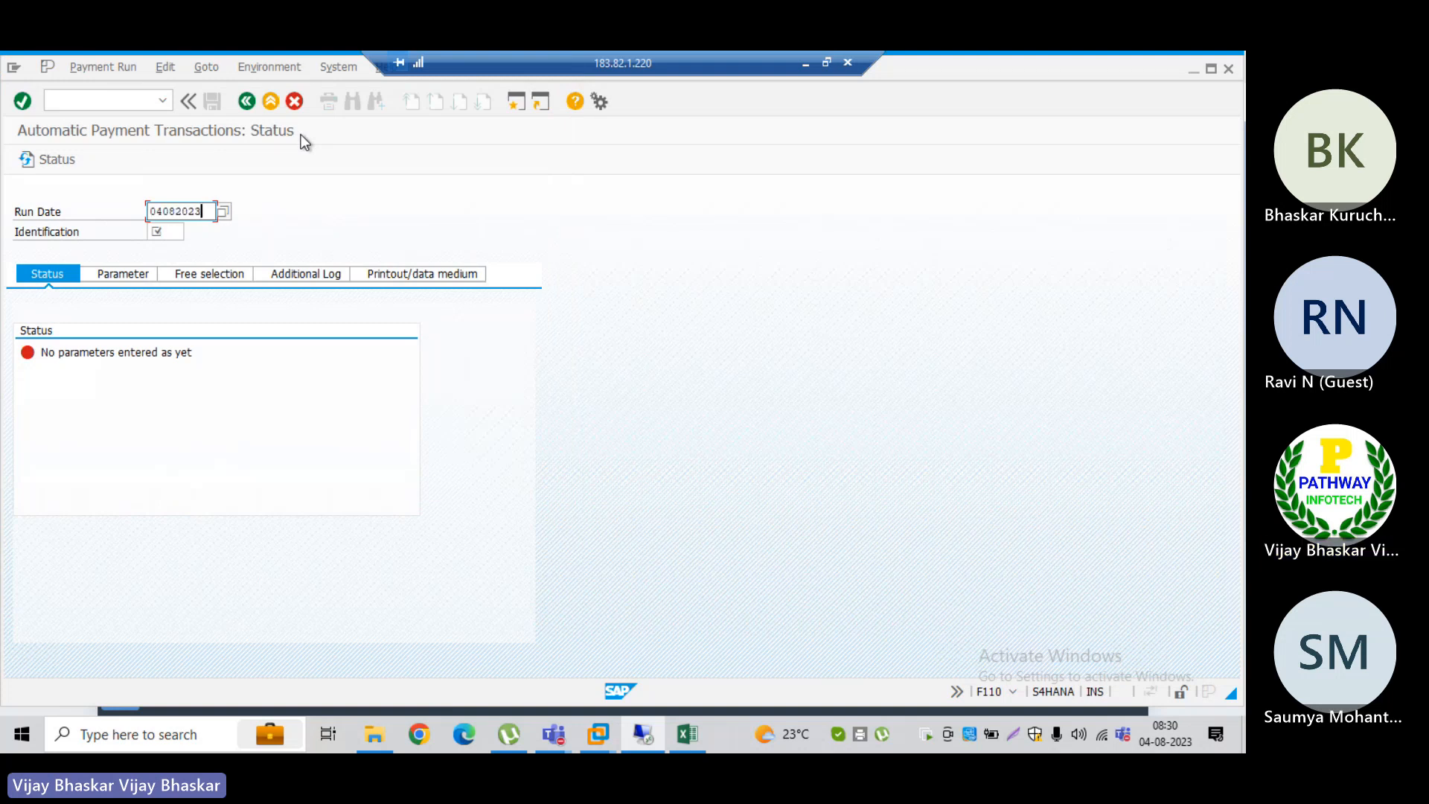
Step: Try the identification MGTER, copying the reserved prefix MG from the reservation entry, and clear the field
click(163, 230)
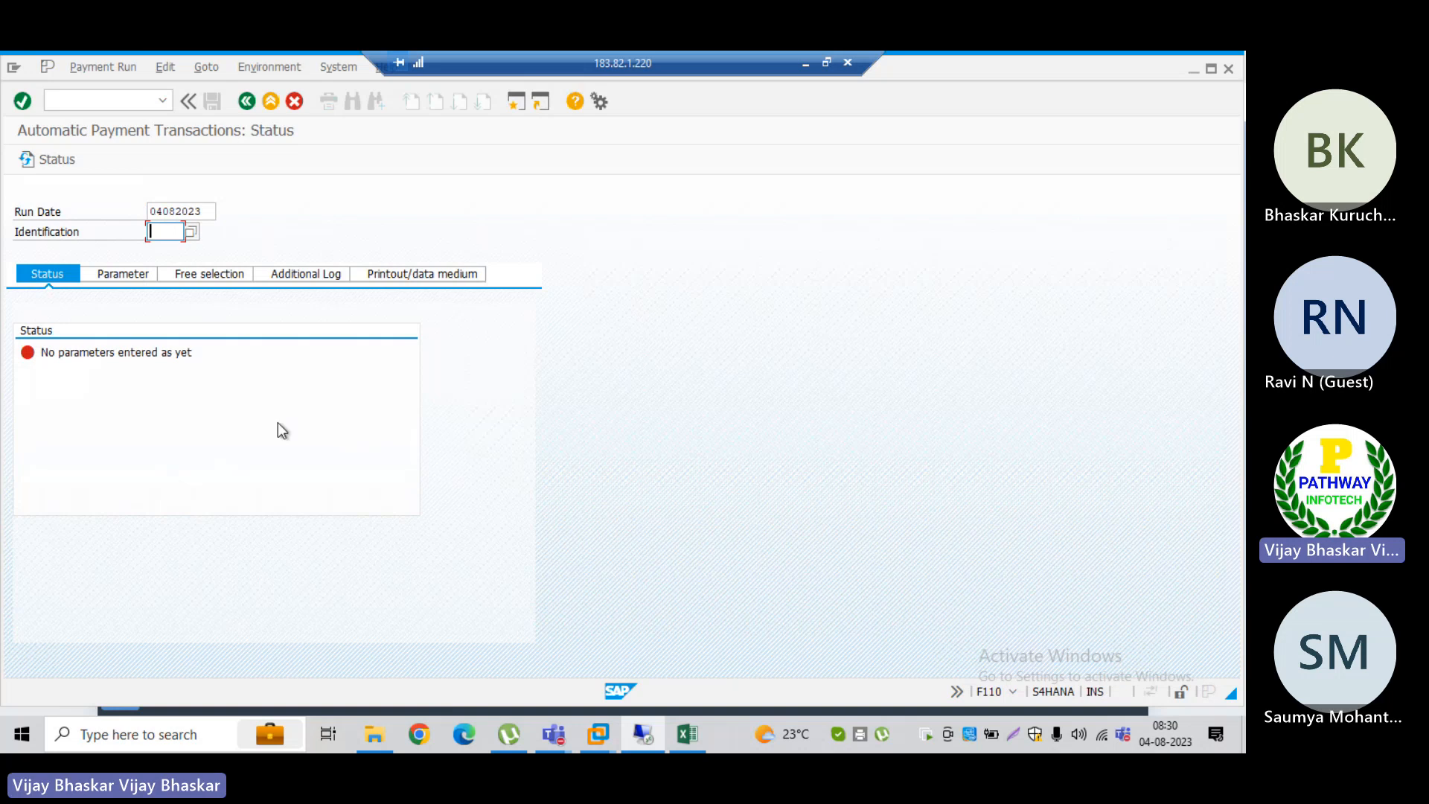
key(alt+Tab)
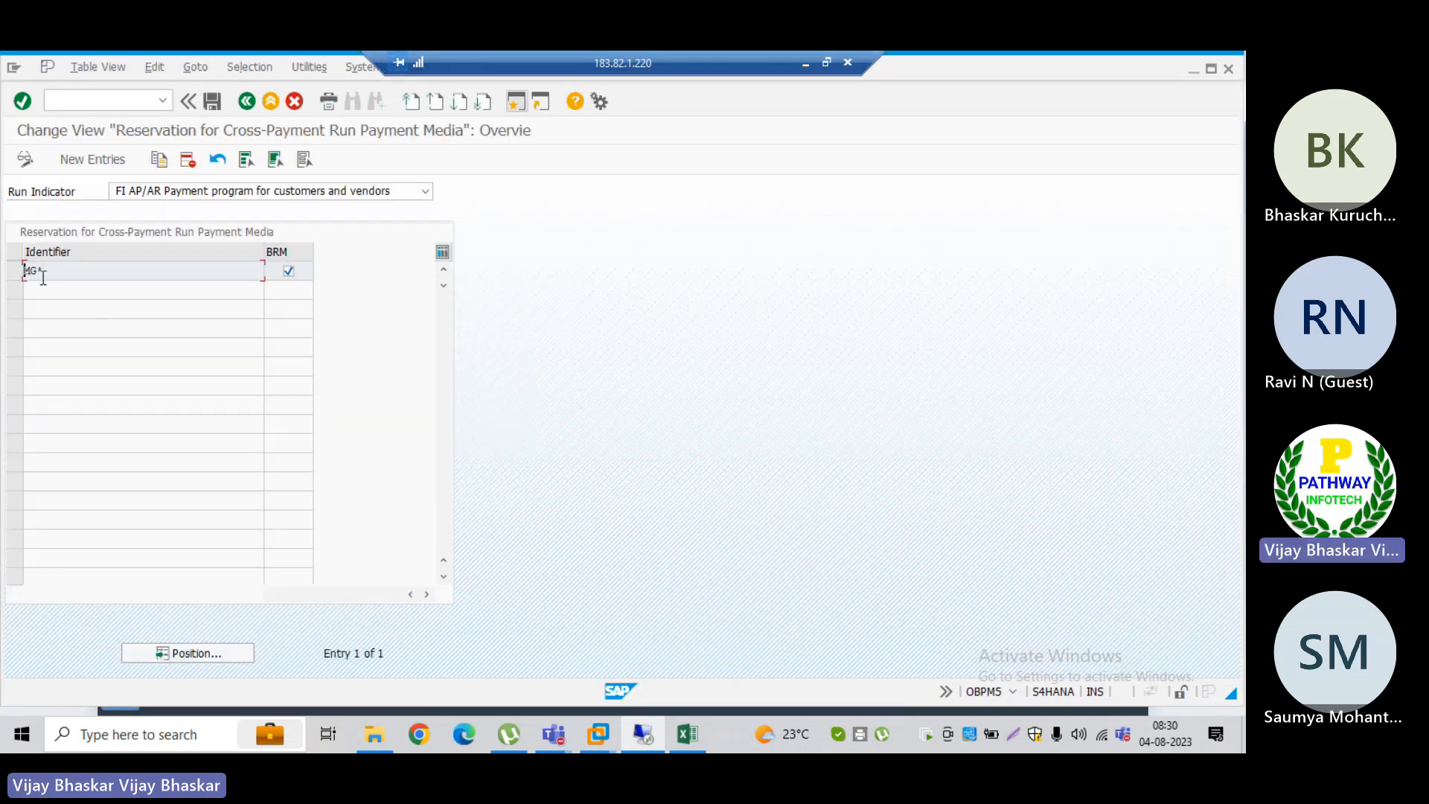
drag(38, 269, 27, 269)
key(ctrl+c)
key(alt+Tab)
key(ctrl+v)
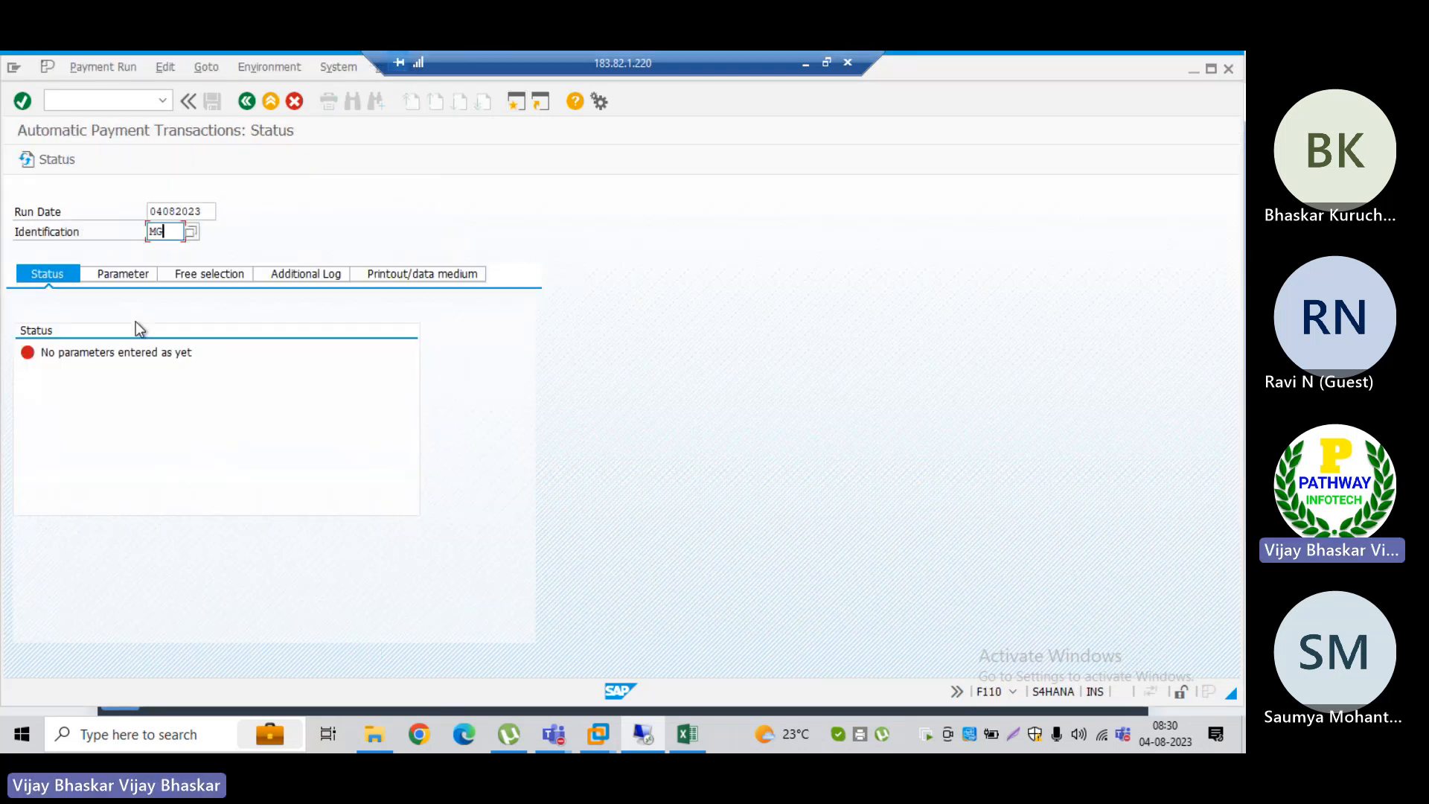
text(TER)
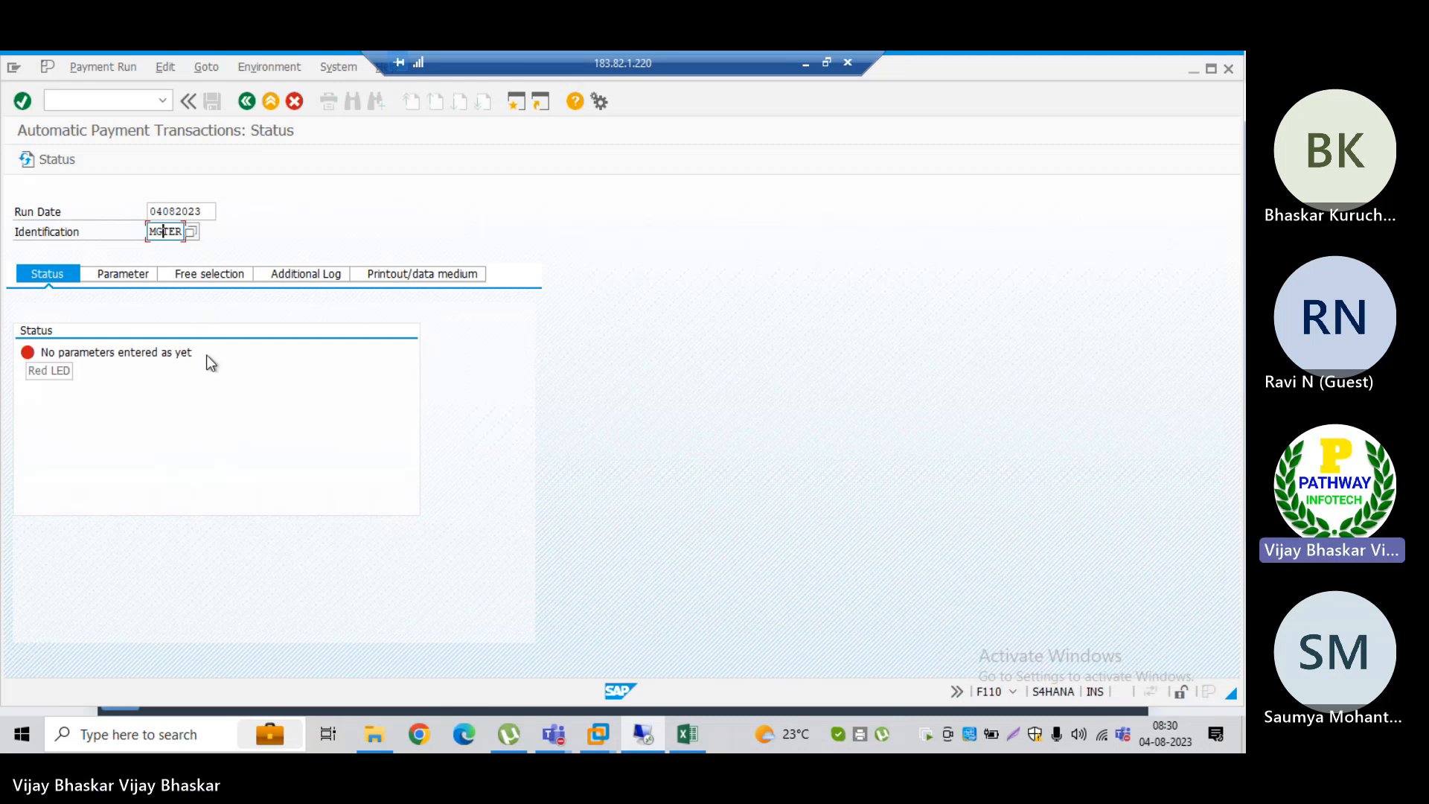
key(BackSpace)
key(BackSpace)
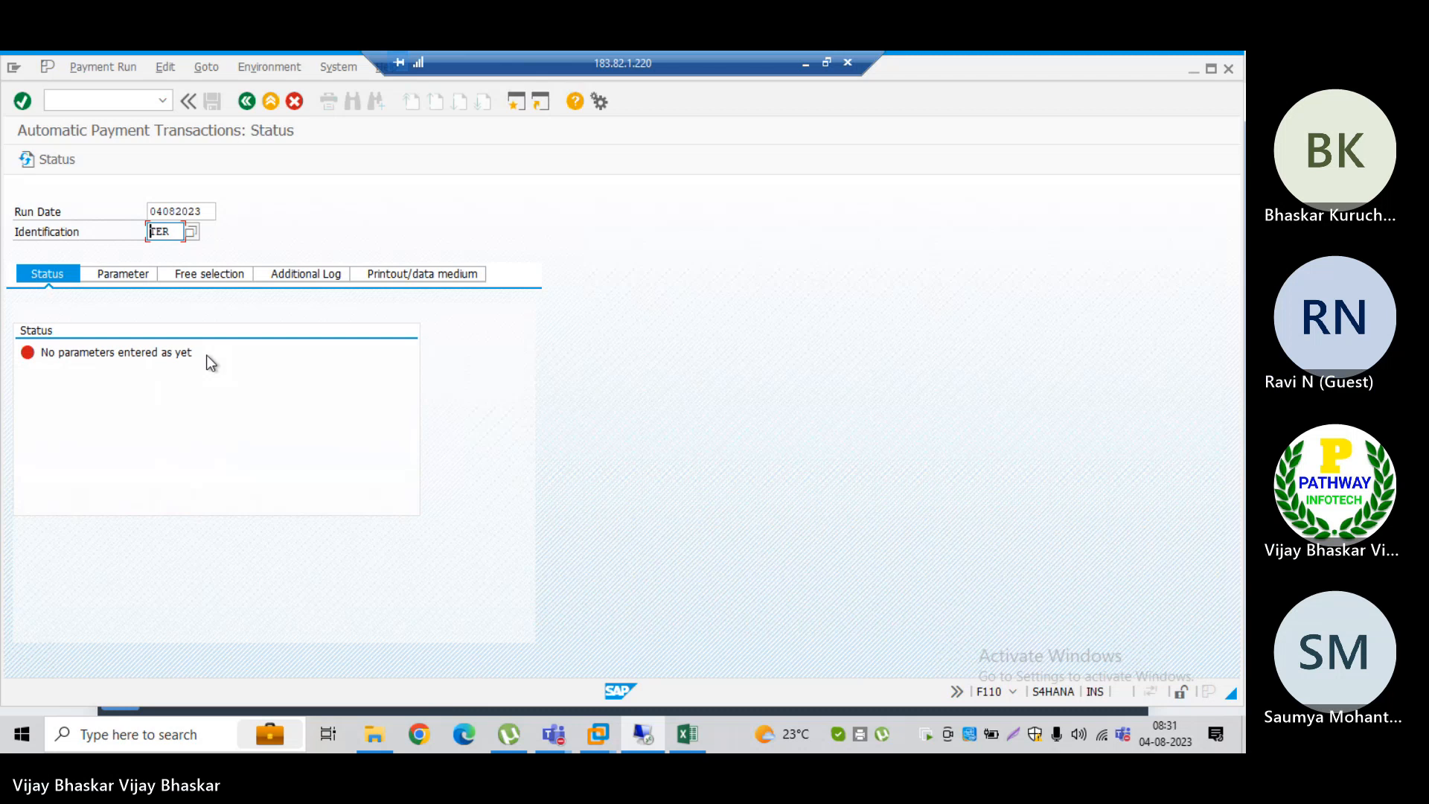
key(Delete)
key(Delete)
key(Delete)
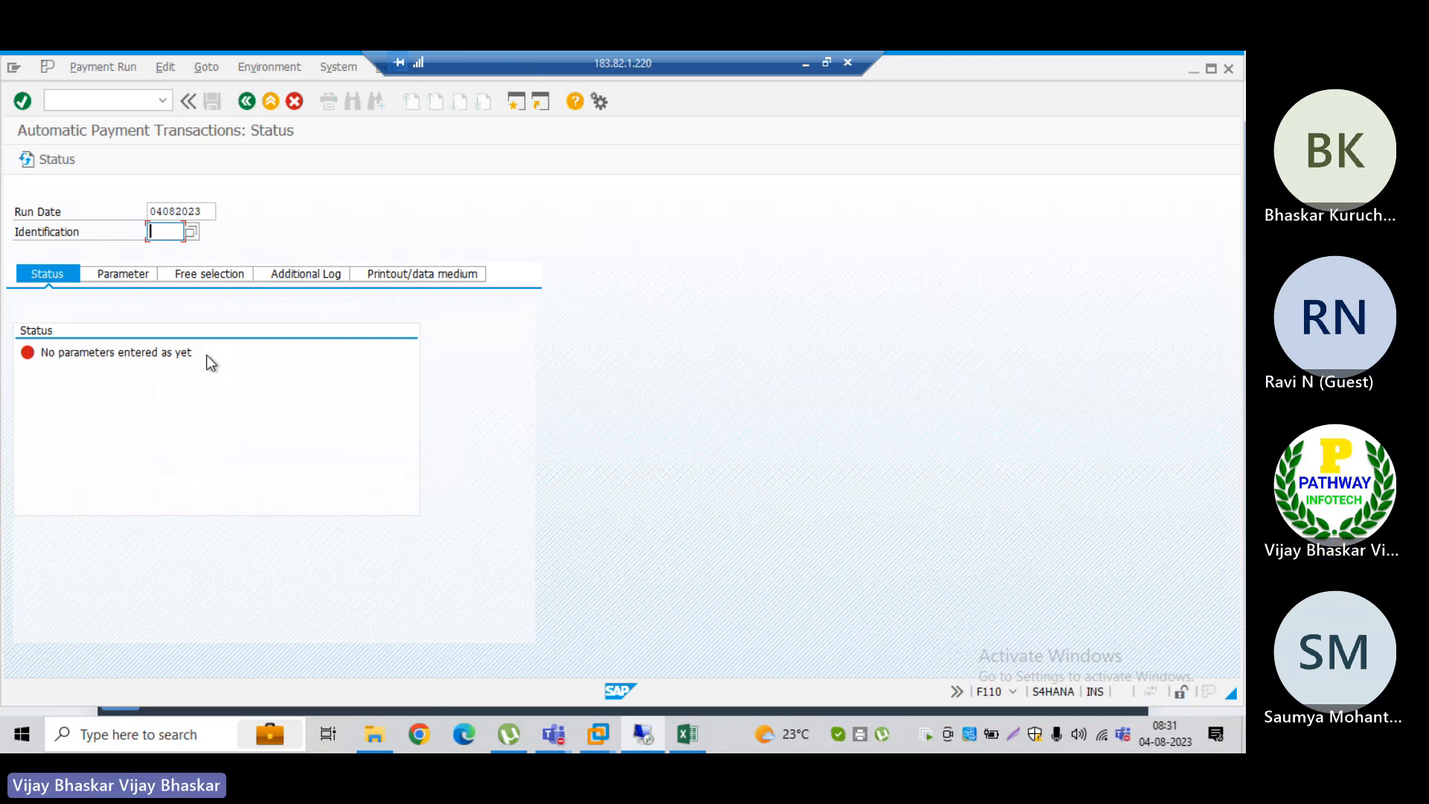
Step: Add a new cross-payment run reservation for the FI AP/AR payment program with identifier TR* and BRM enabled
key(alt+Tab)
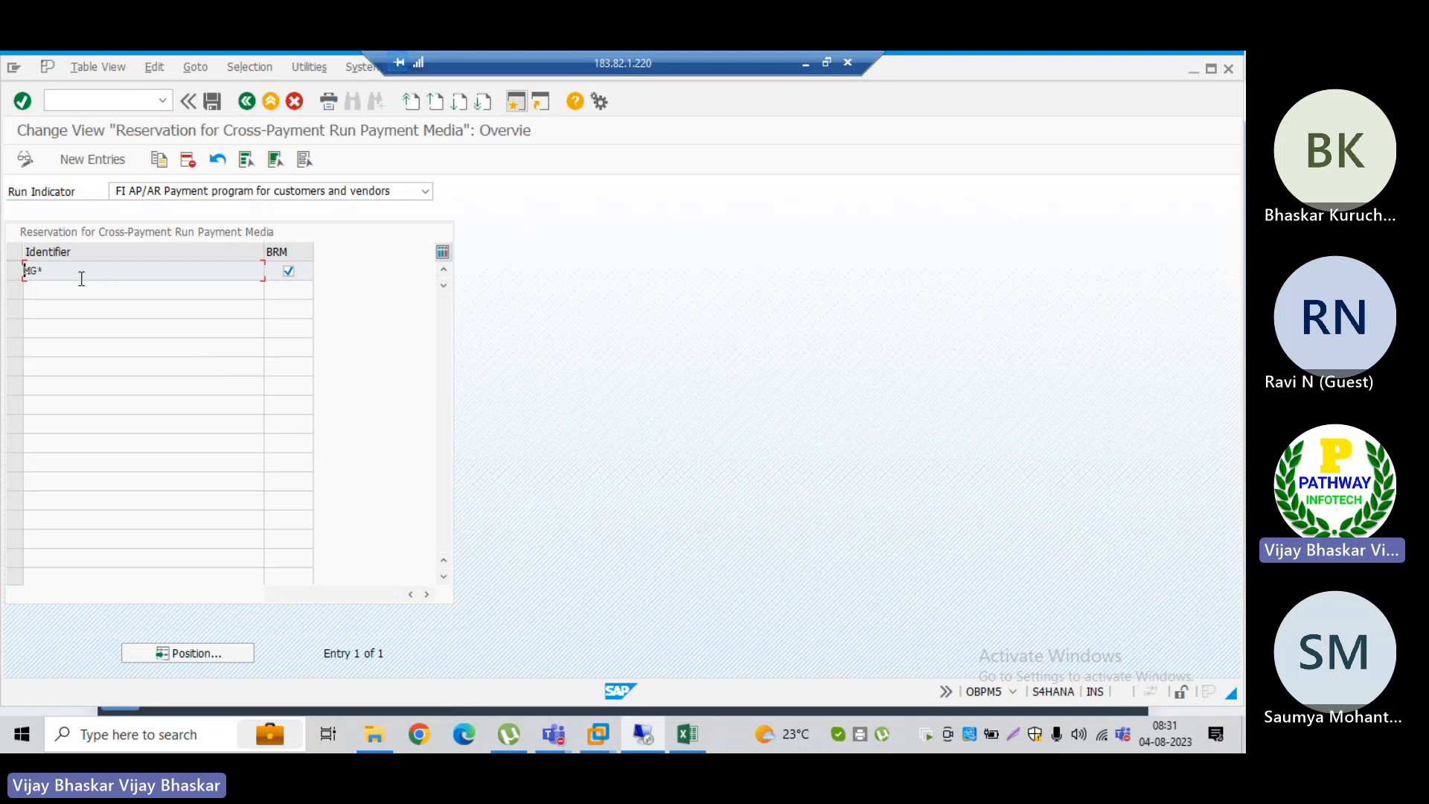
click(88, 158)
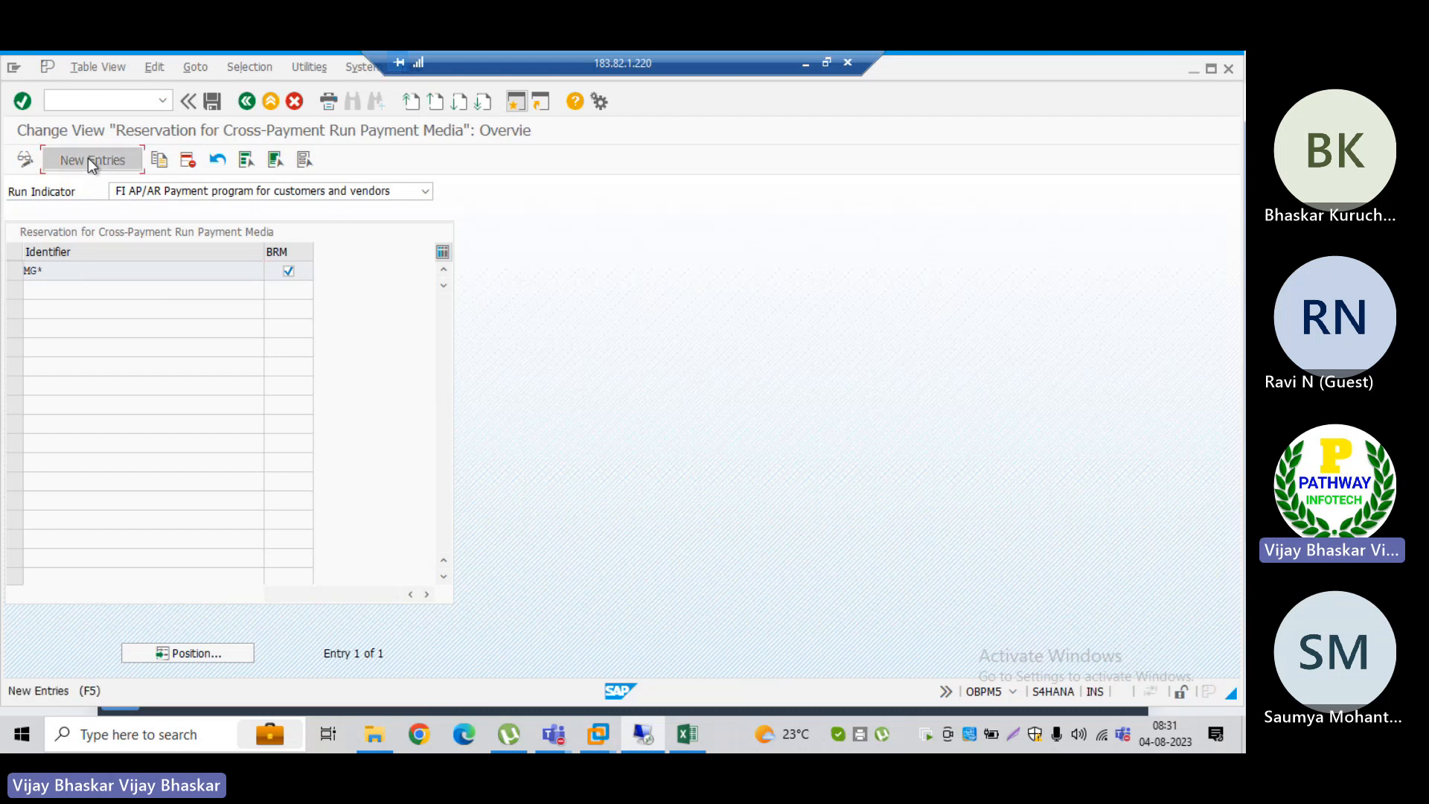
click(73, 270)
text(TR)
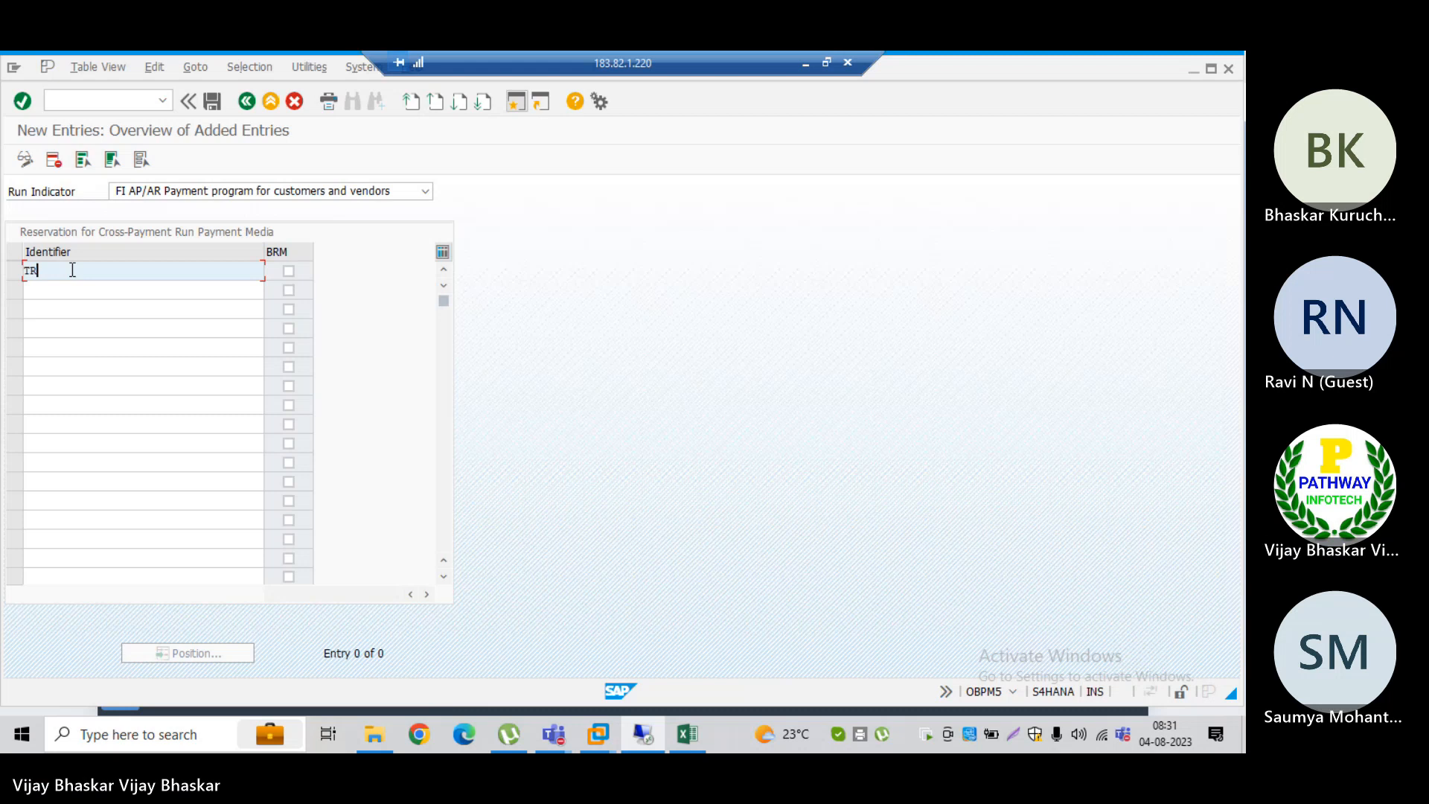
text(*)
key(Tab)
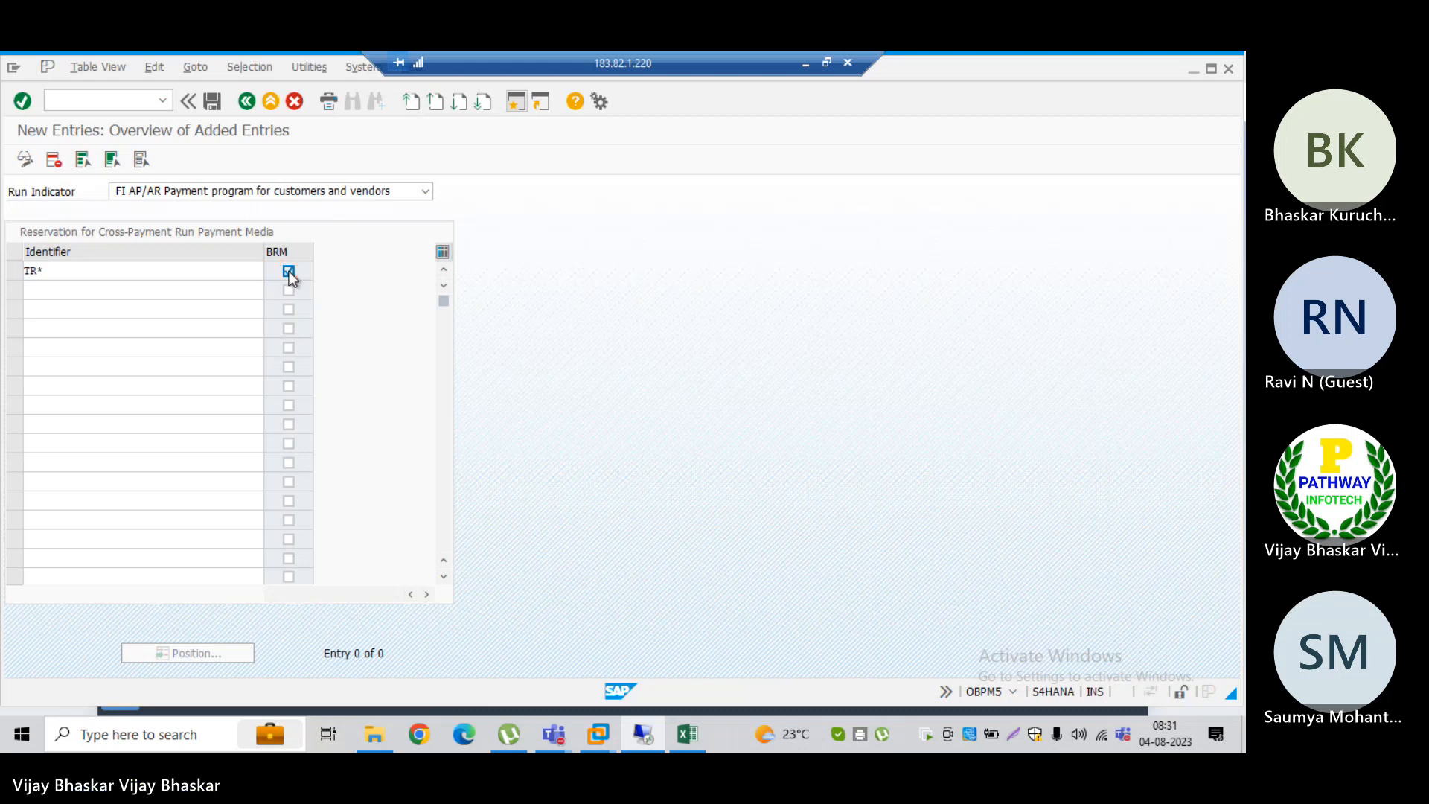
key(Return)
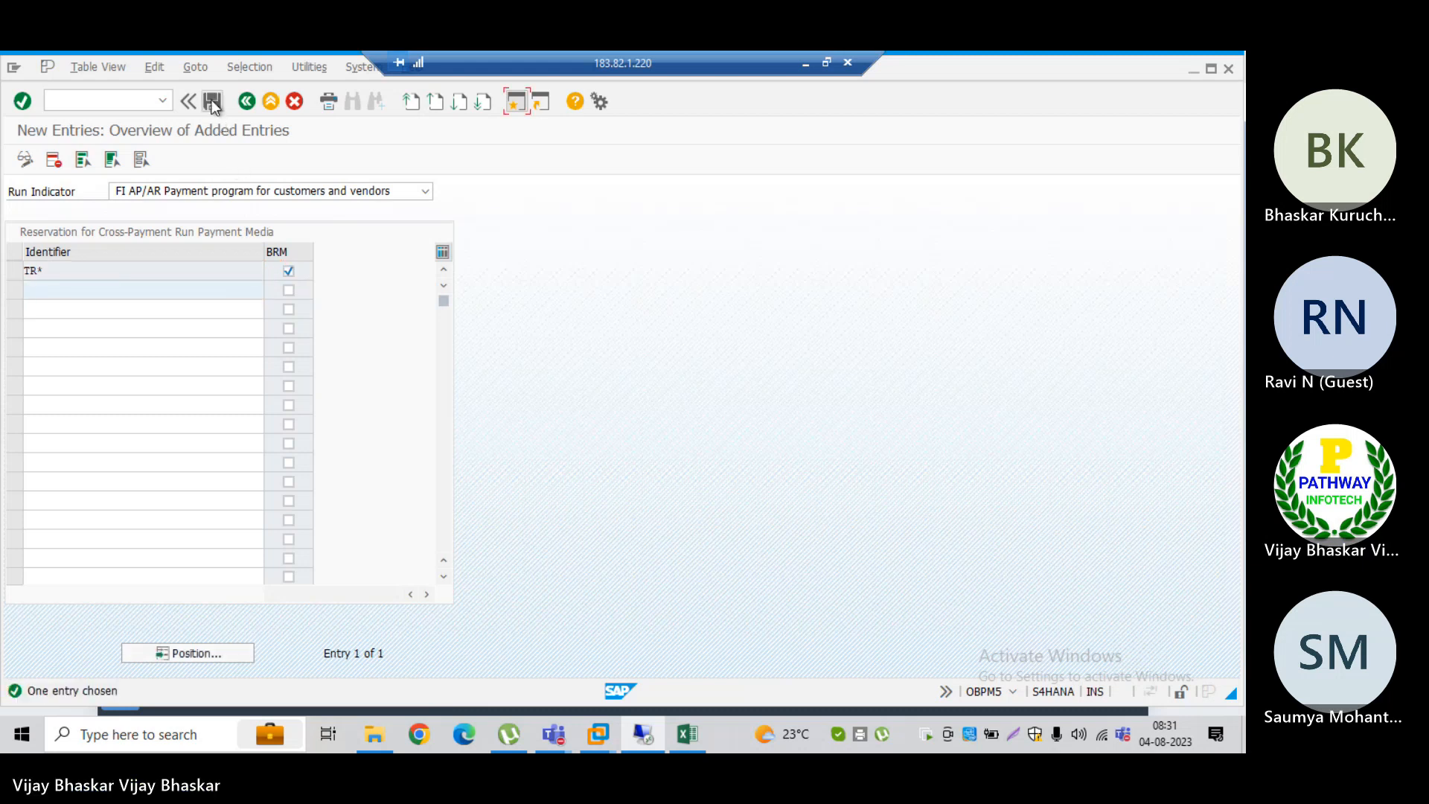
Step: Save the new reservation in the customizing request FSCM Part 02 and return to the reservation overview
click(212, 102)
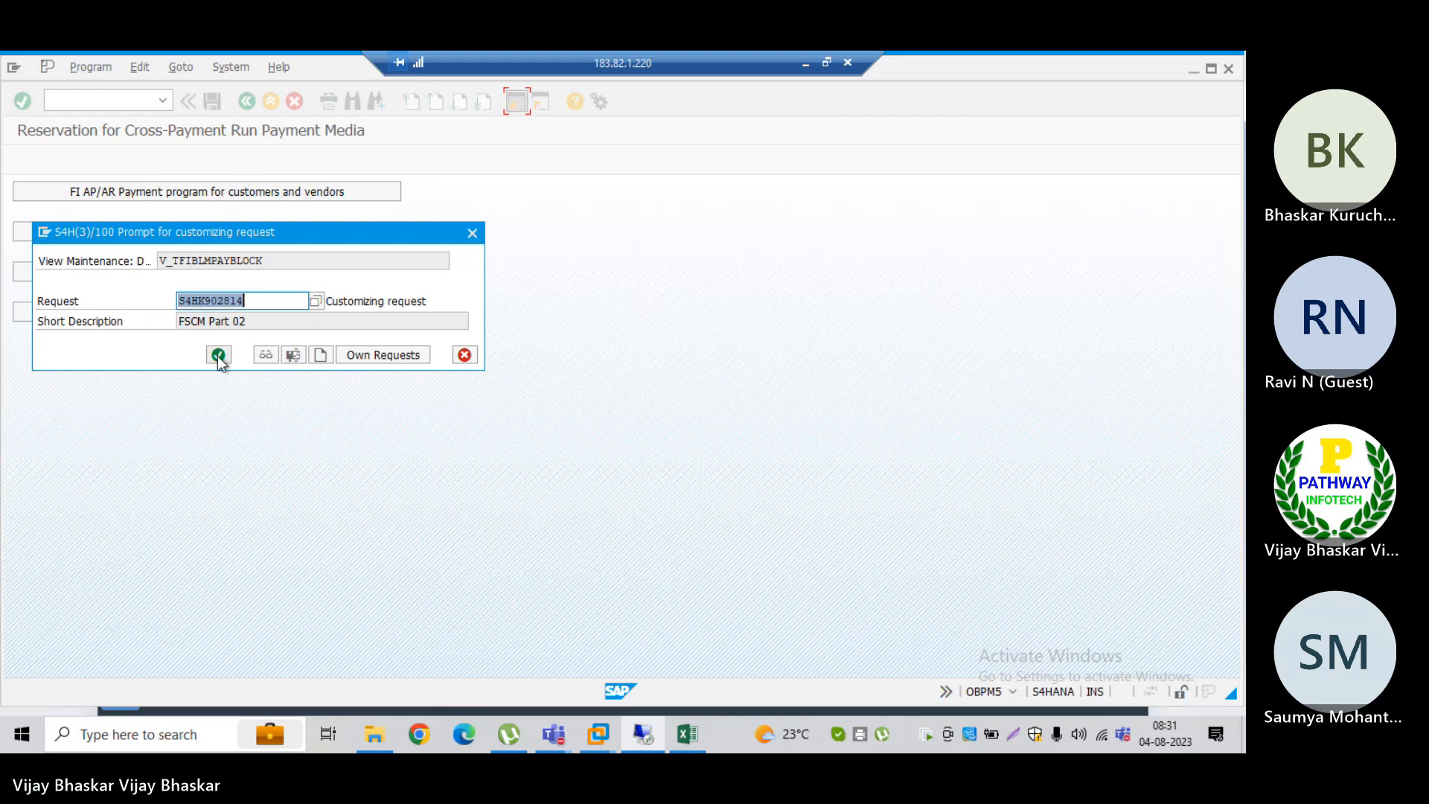
click(218, 355)
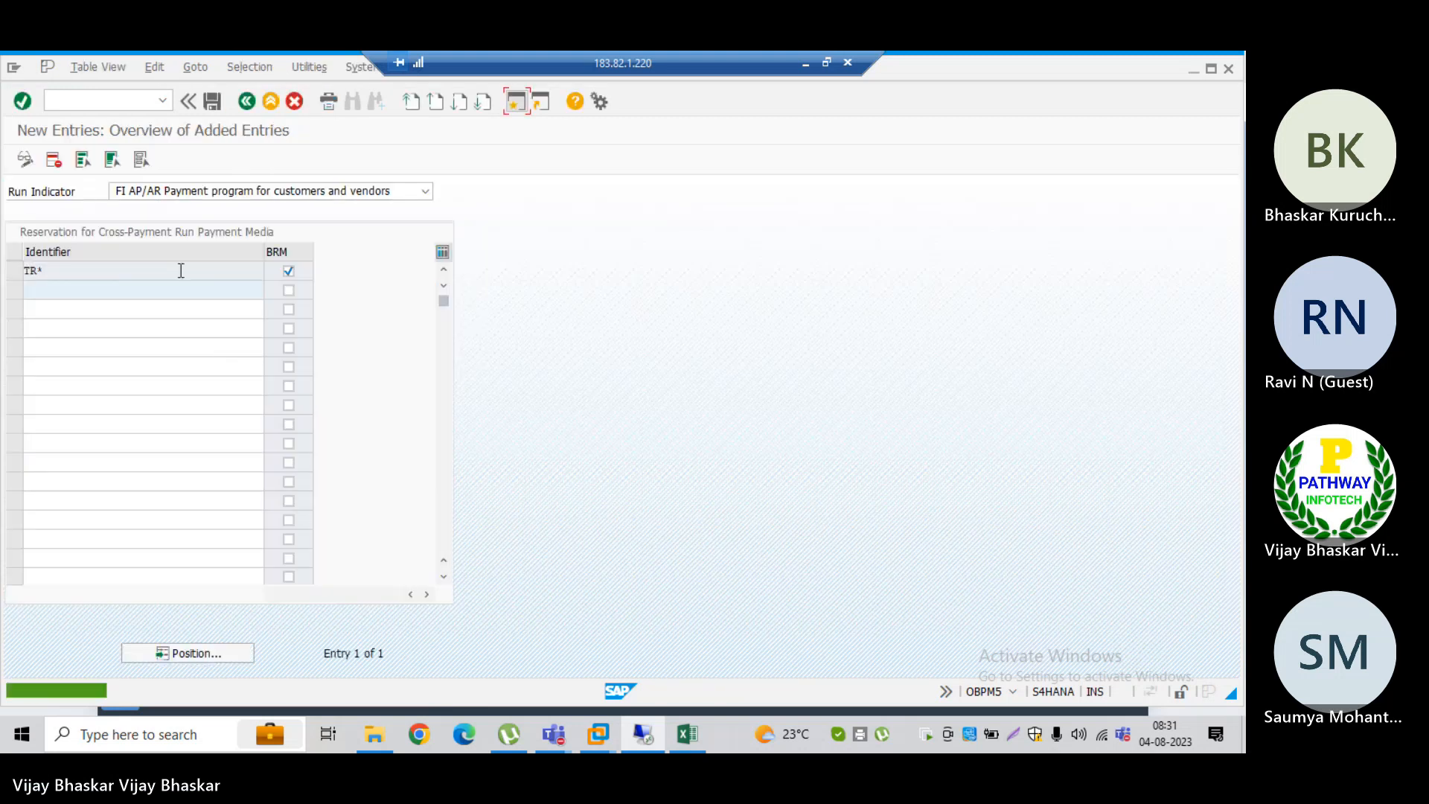
key(F3)
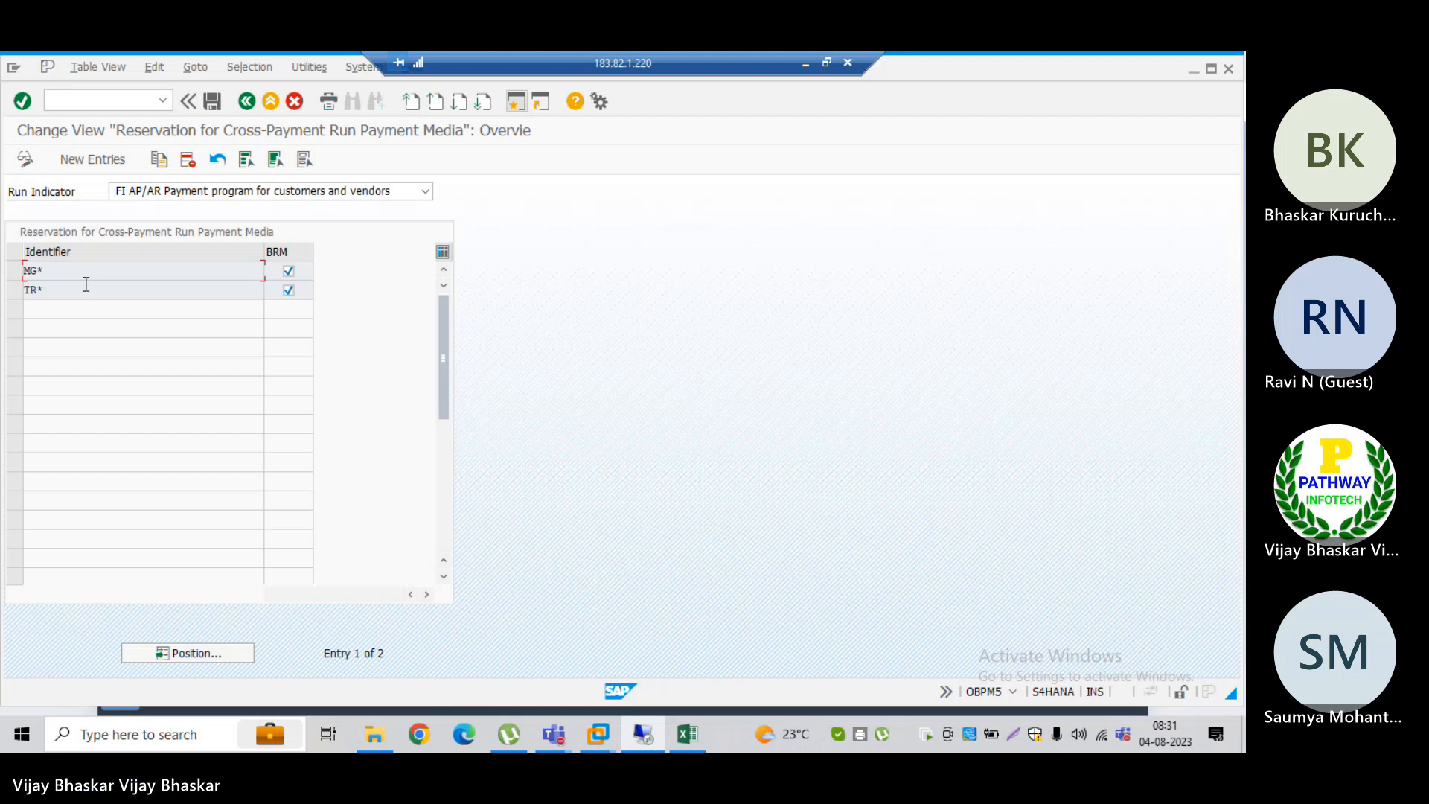
Step: Open the cross-payment run reservation for the FI-BL payment program for payment requests and check its identifier entry
click(245, 102)
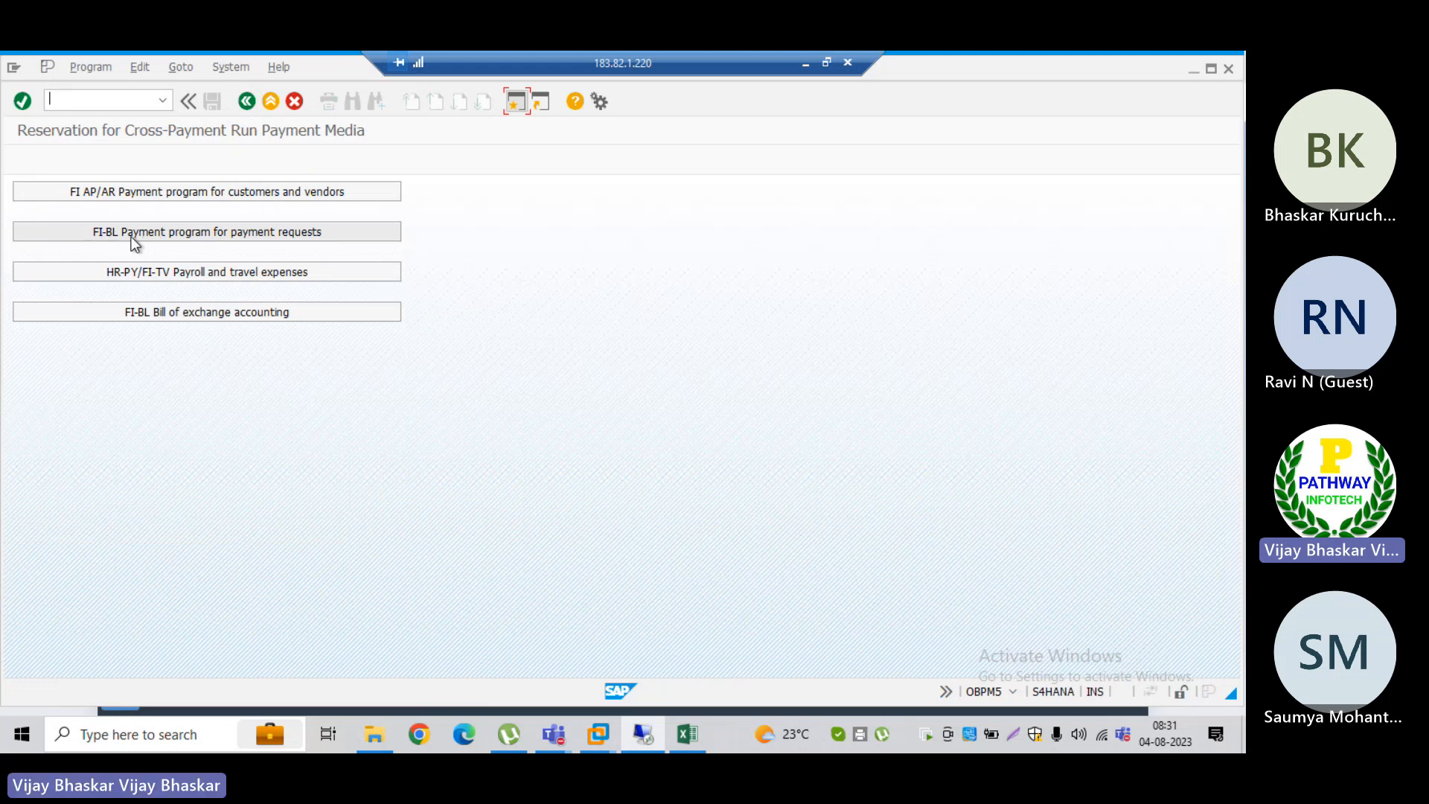
click(190, 236)
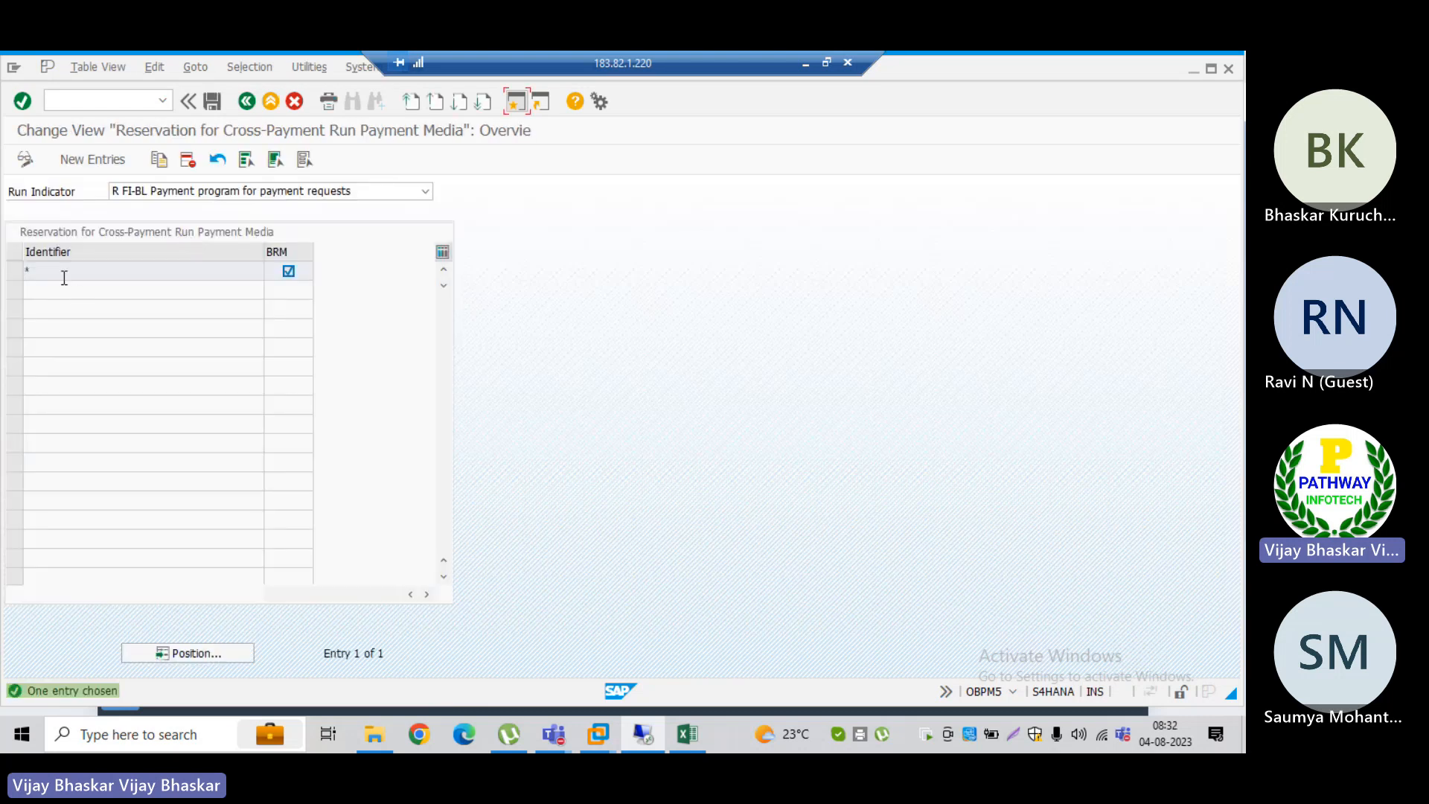
click(60, 274)
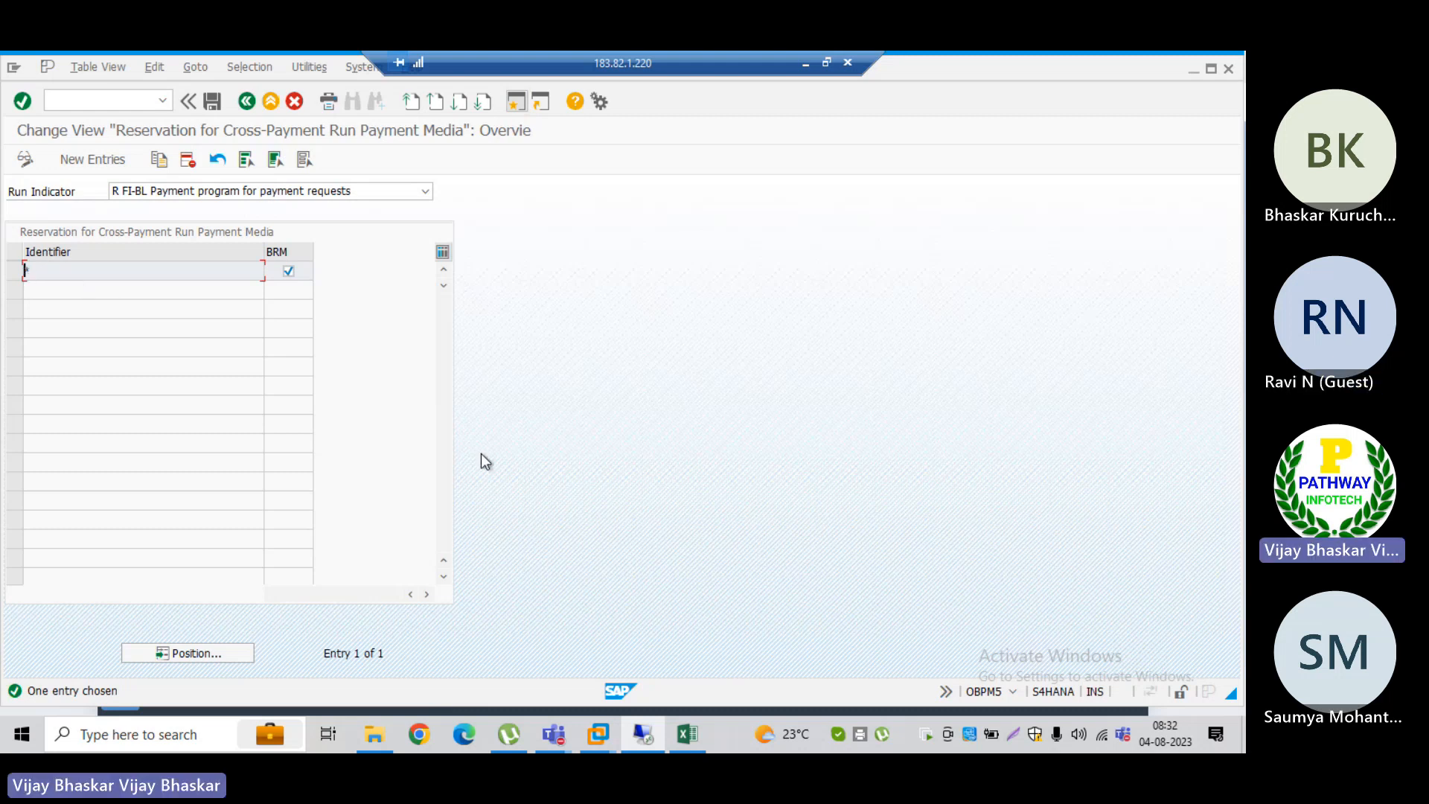
Step: Switch to the automatic payment session and start transaction F111 for payment requests there
key(F3)
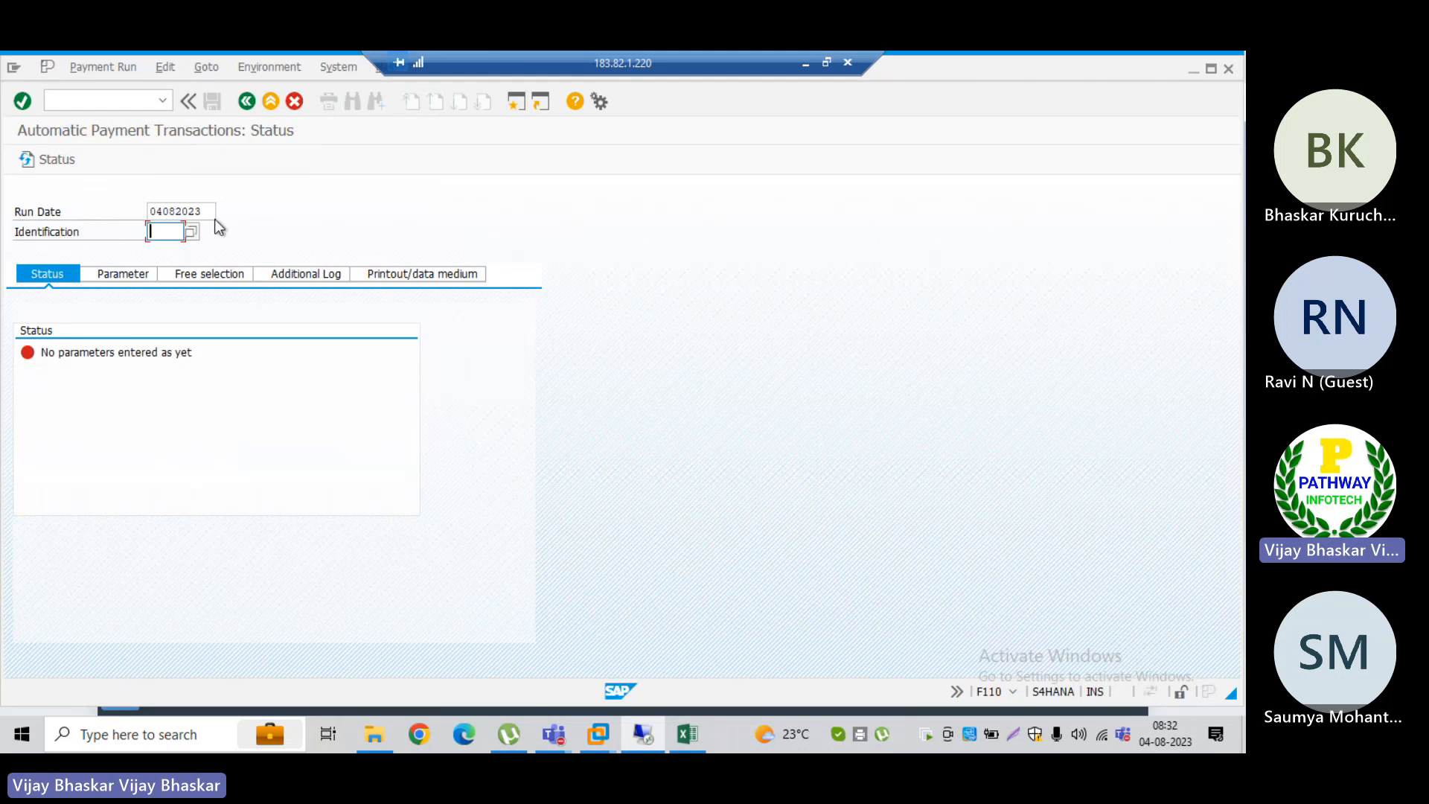
click(92, 100)
text(/nf11)
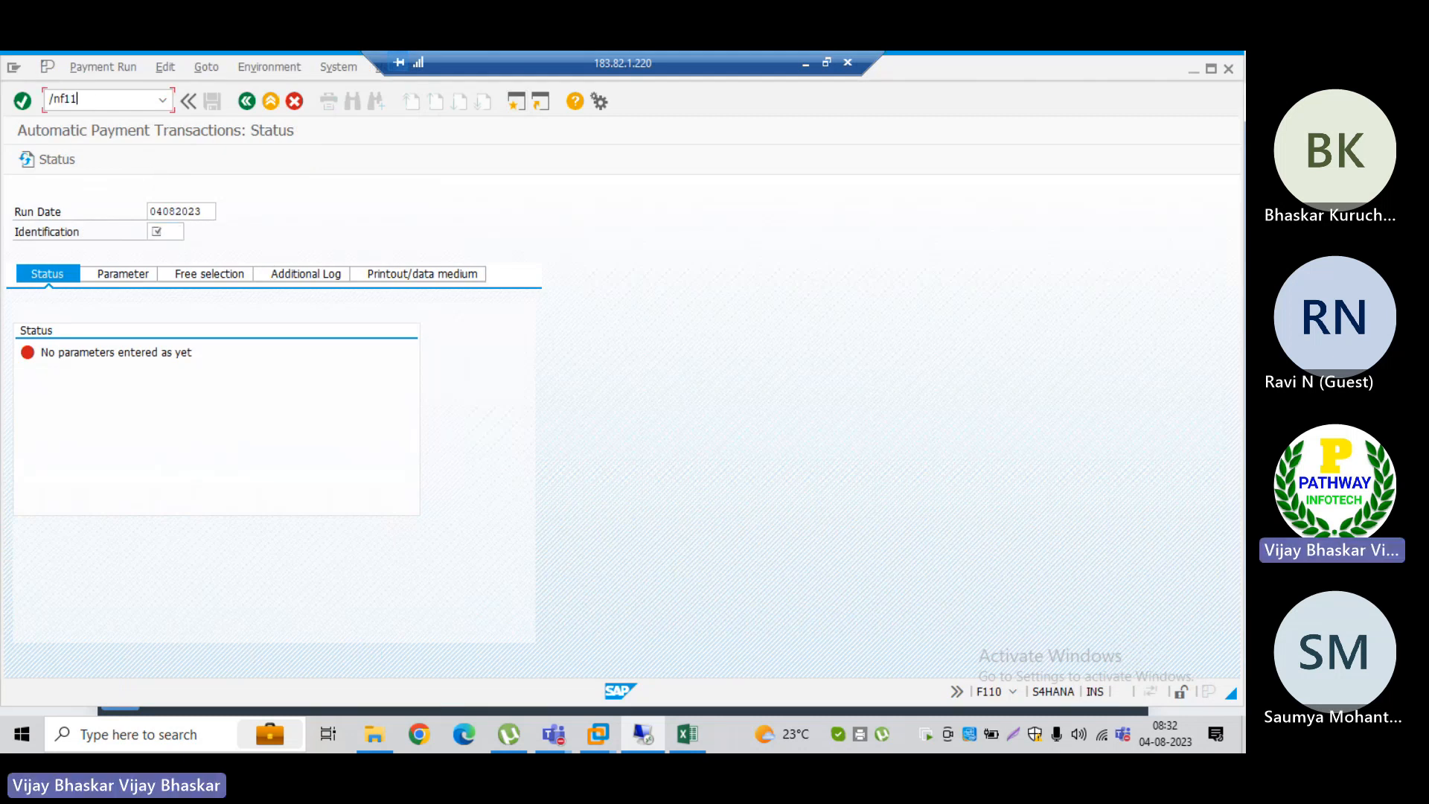
text(1)
key(Return)
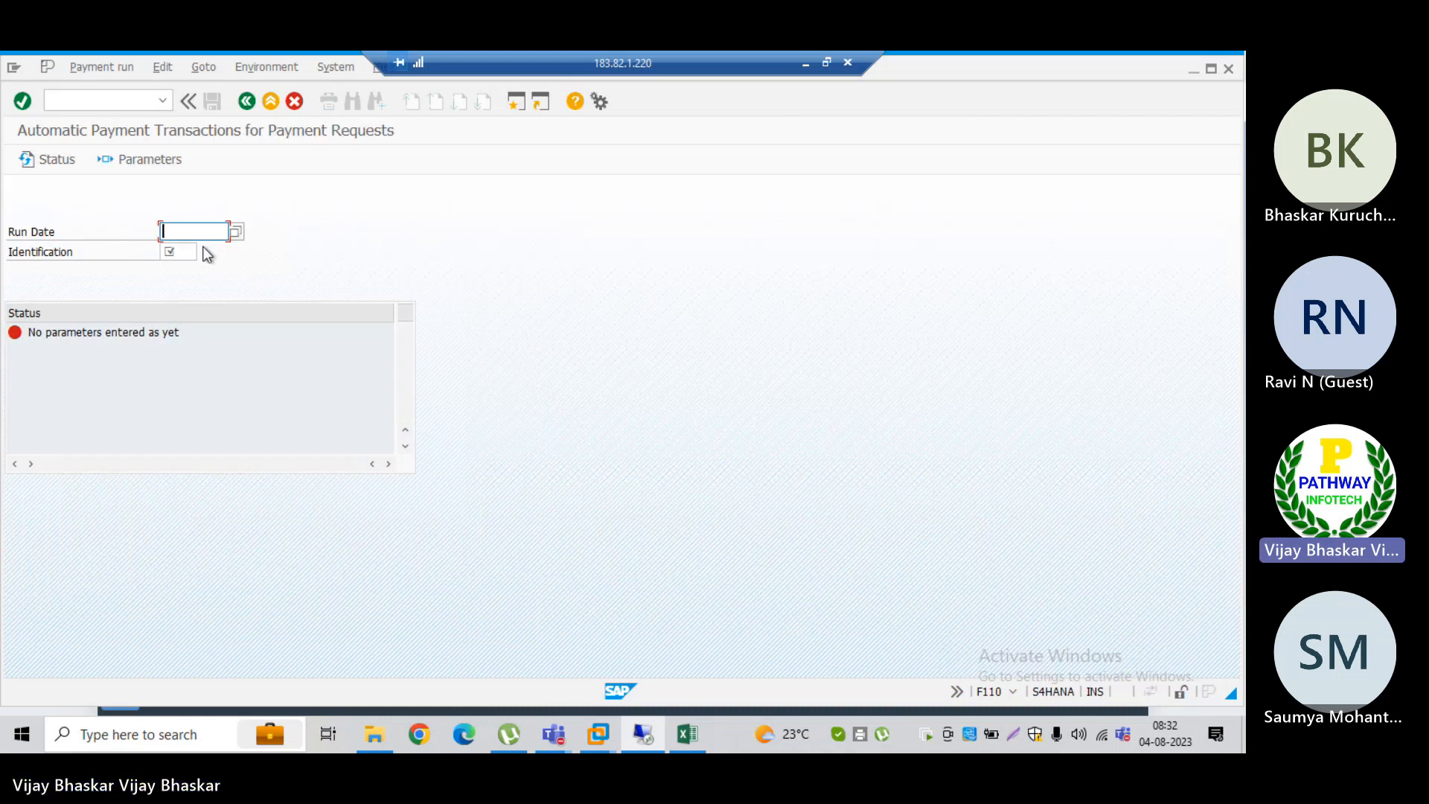
Step: Compare the run date and identification fields of F111 with the identifier reserved for payment requests in OBPM5
click(181, 248)
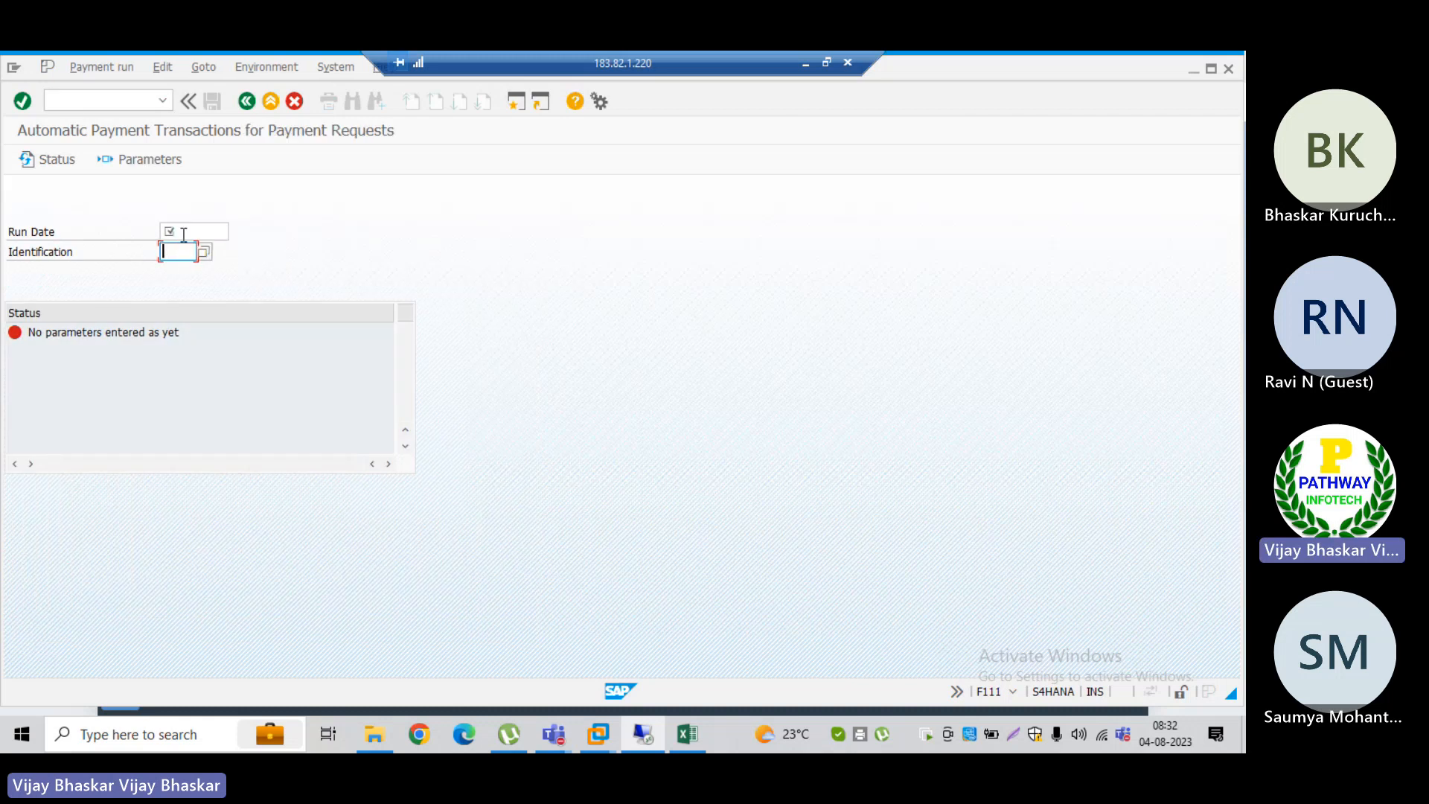
click(184, 230)
key(alt+Tab)
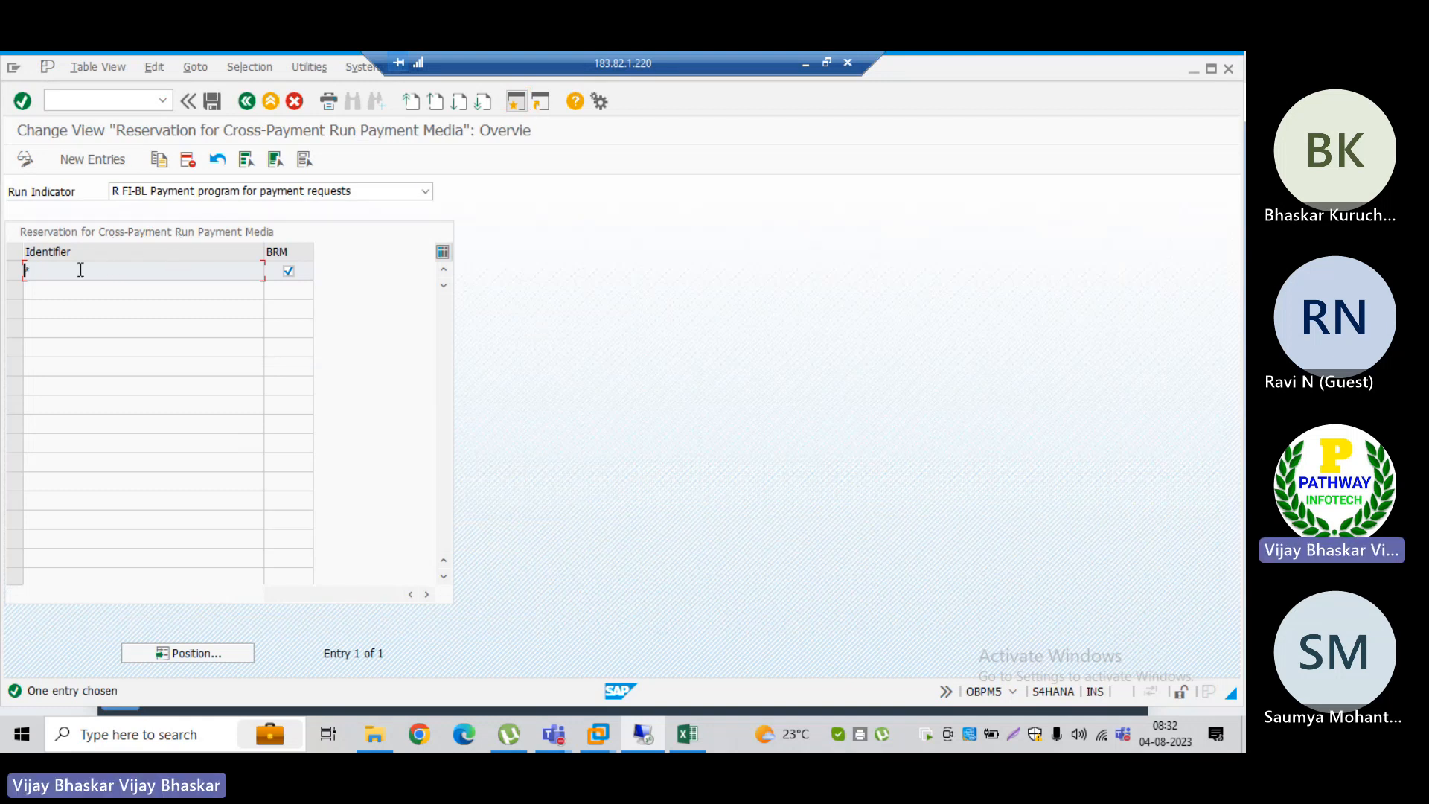
key(alt+Tab)
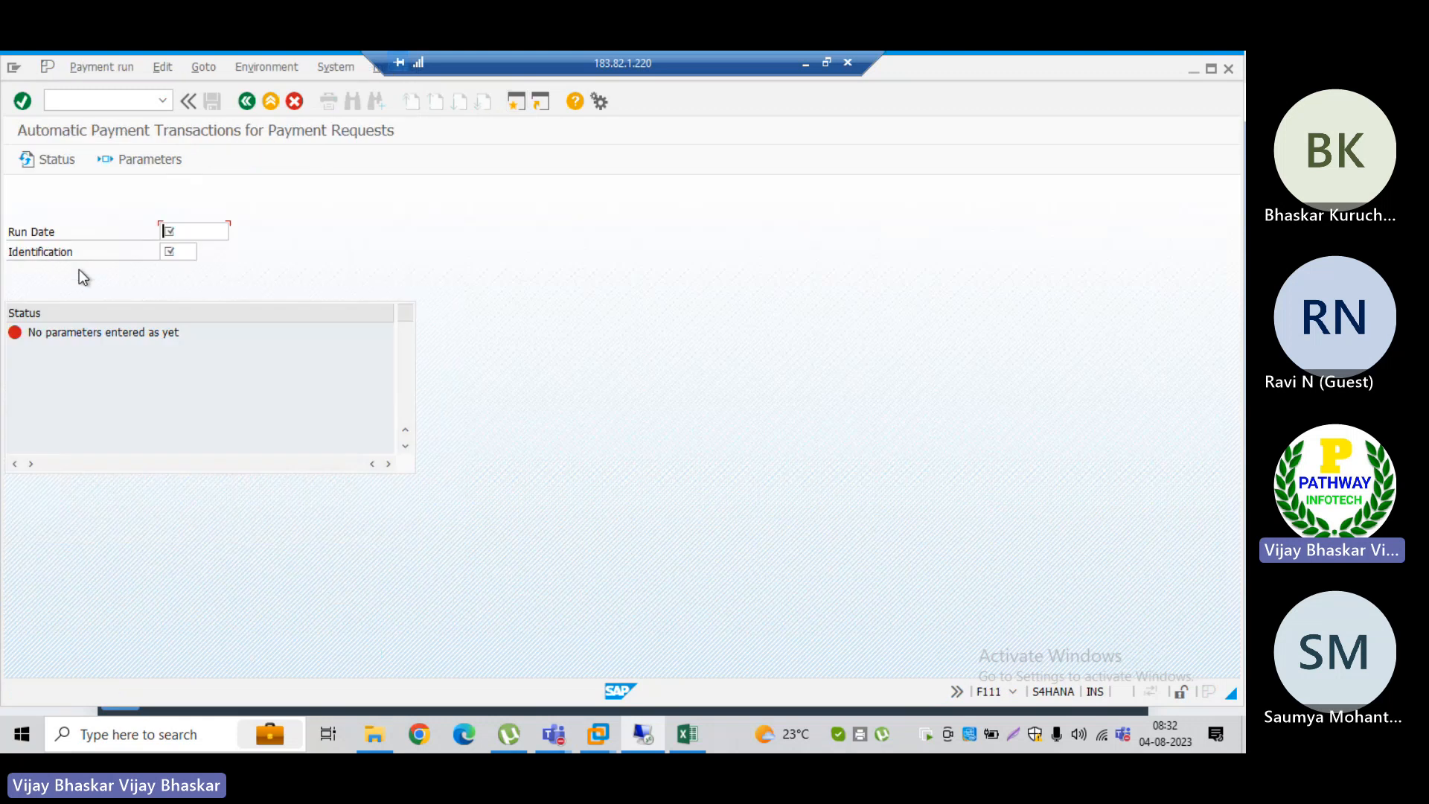
click(180, 252)
key(alt+Tab)
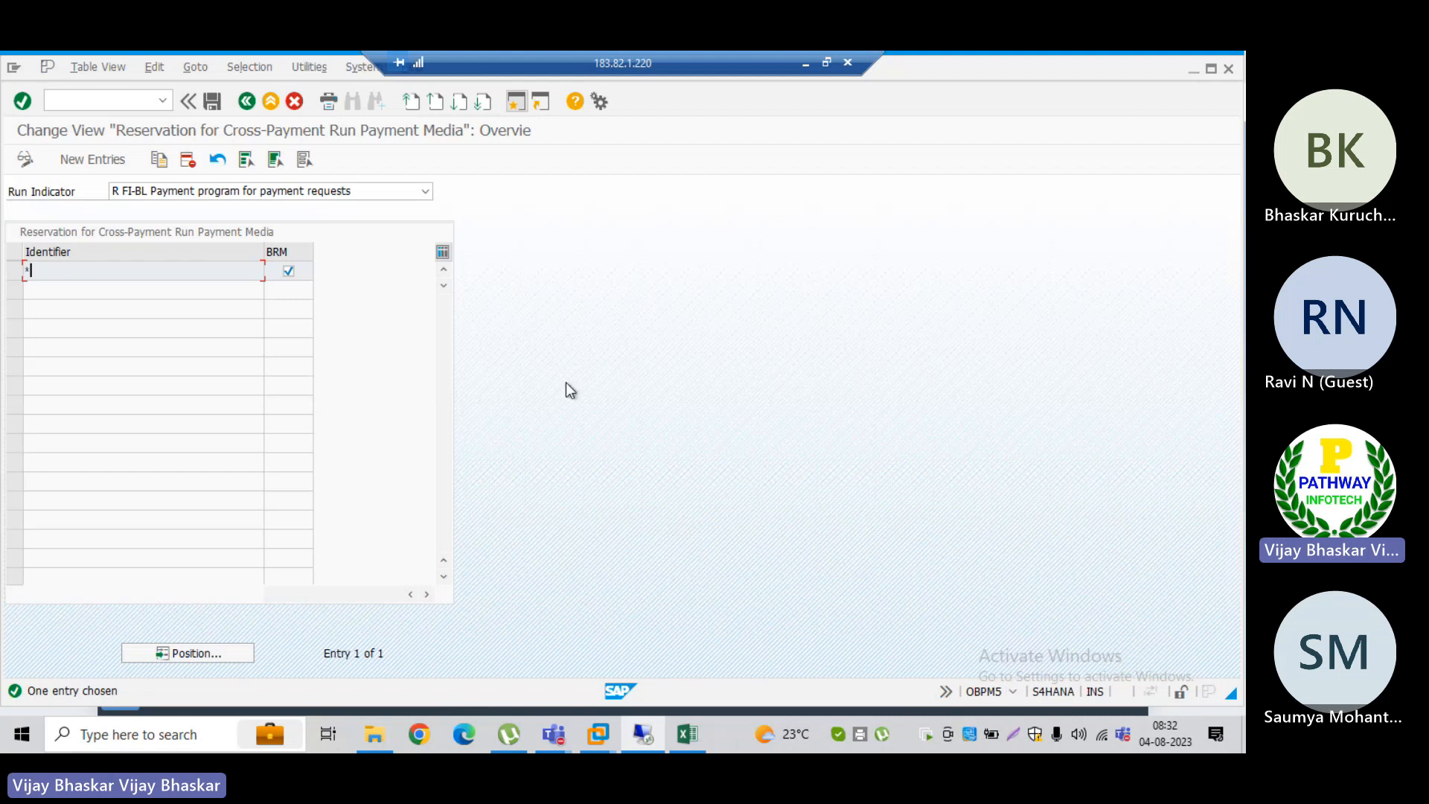
Step: Leave the payment request reservation, switch to the rule maintenance session and return from rule TRM to the rule overview
click(247, 101)
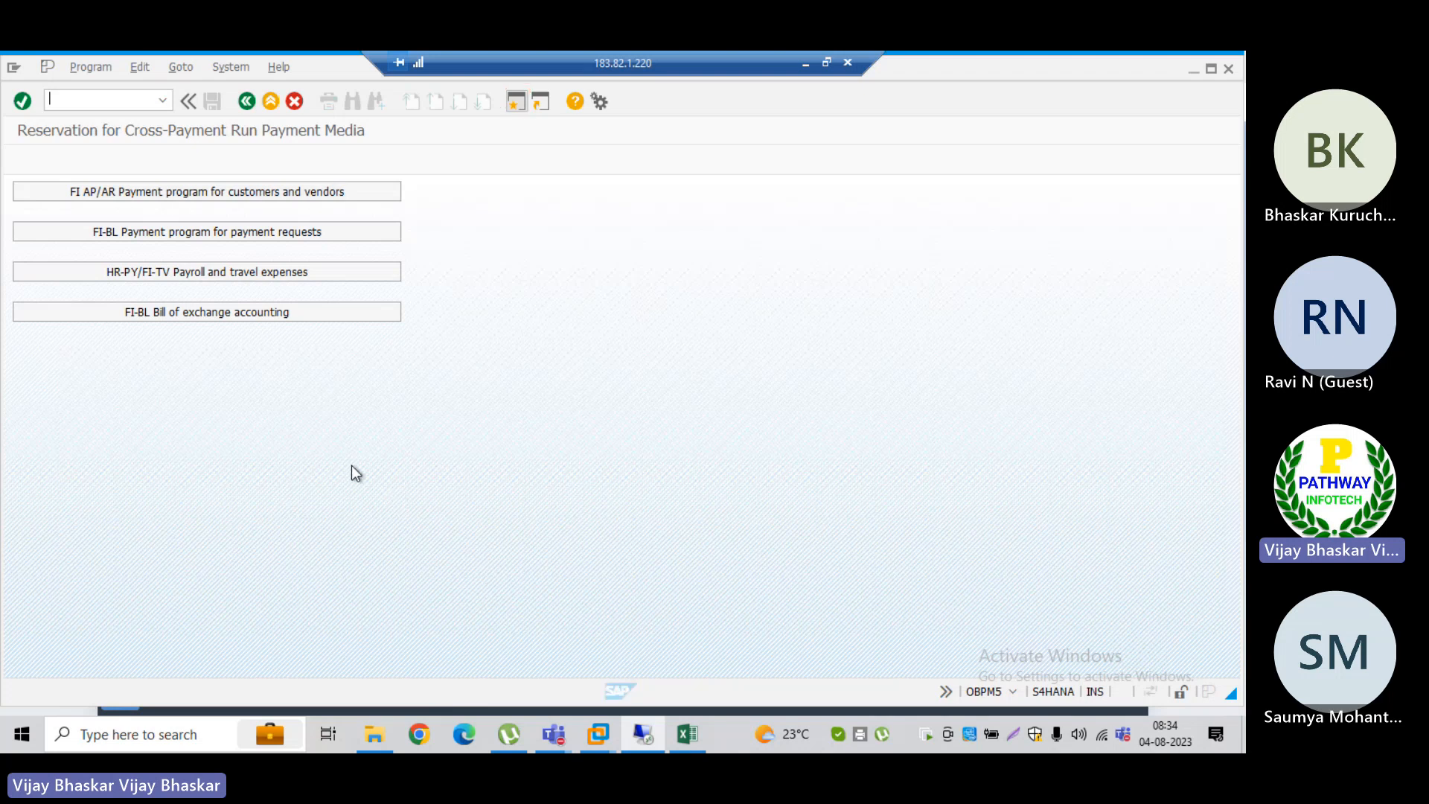
key(alt+Tab)
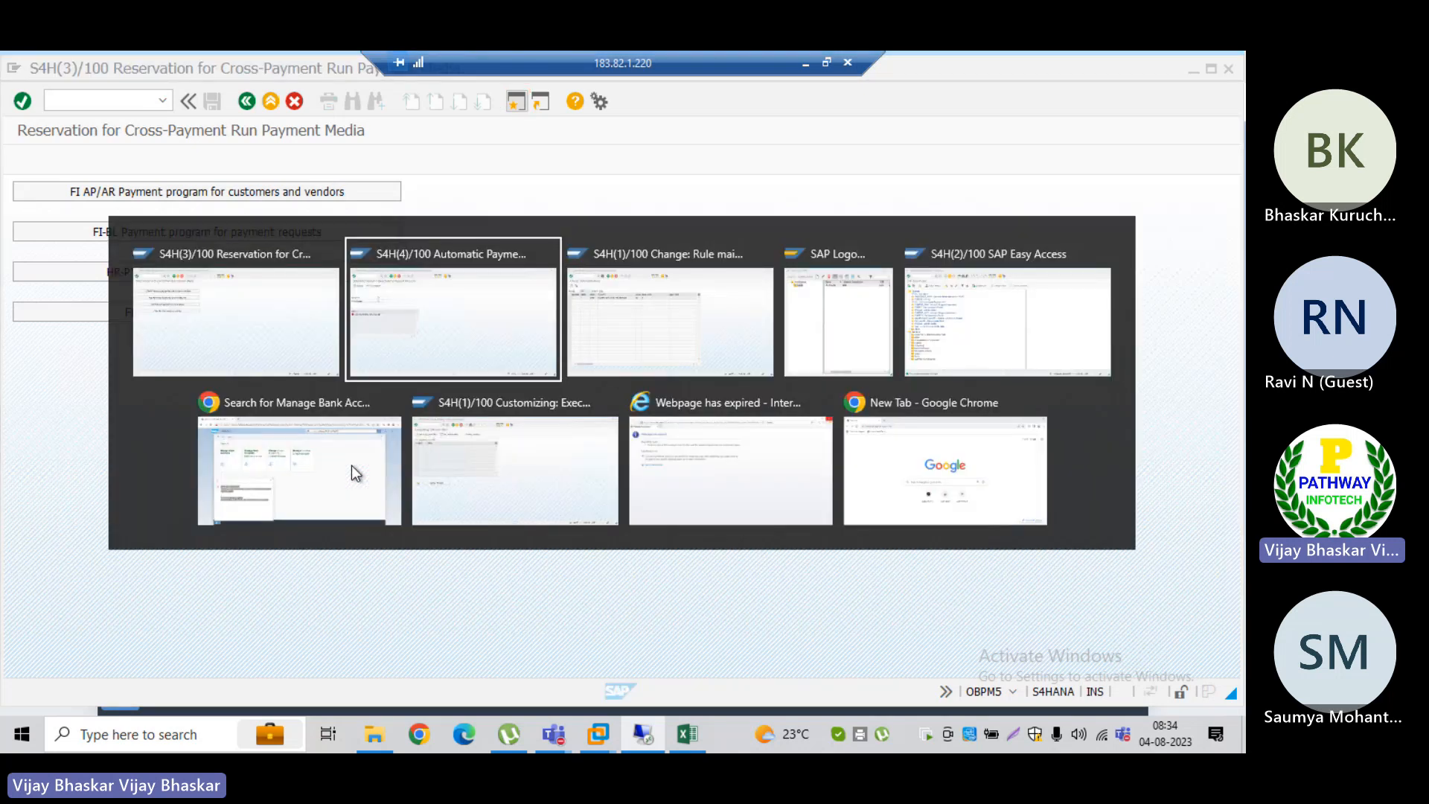
key(alt+Tab)
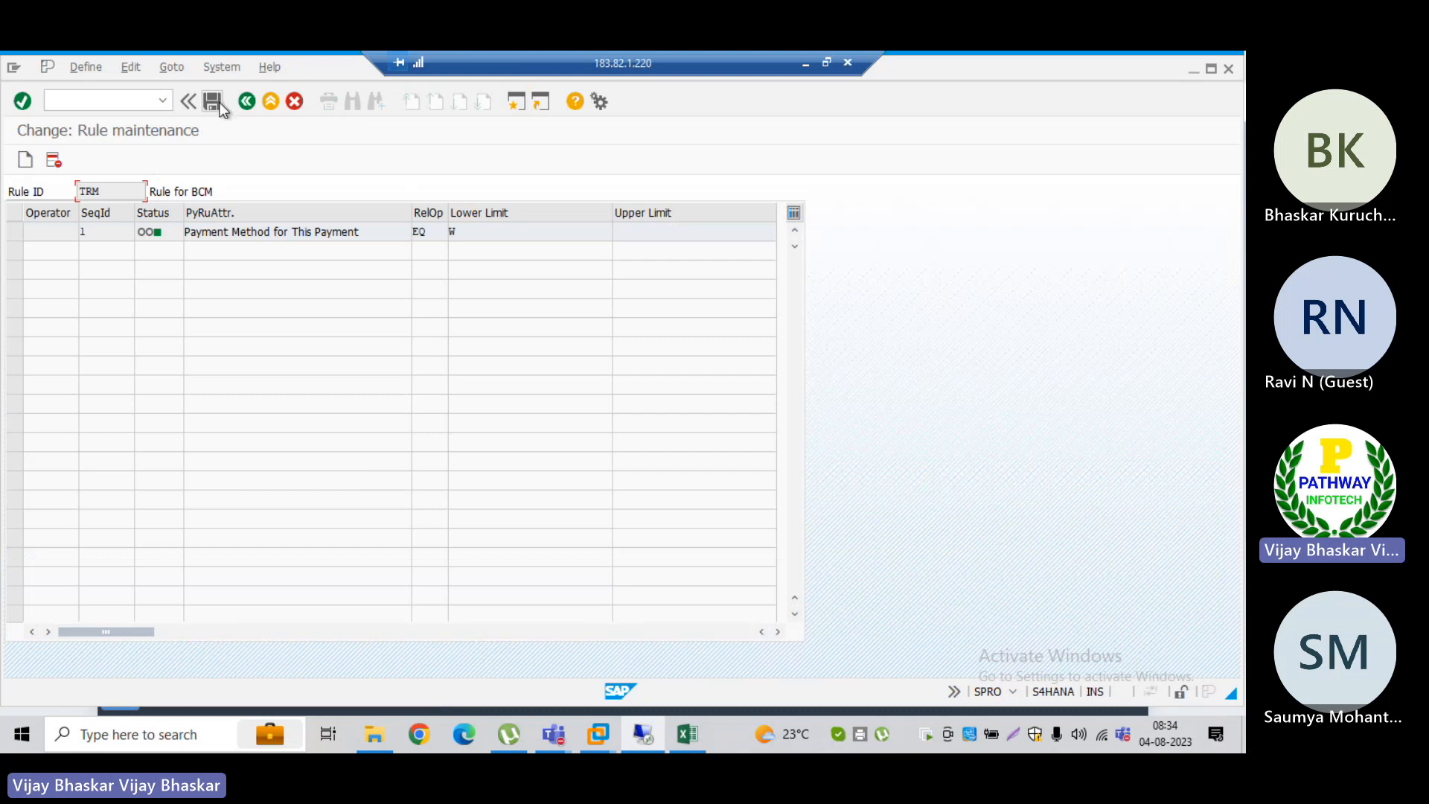
click(248, 102)
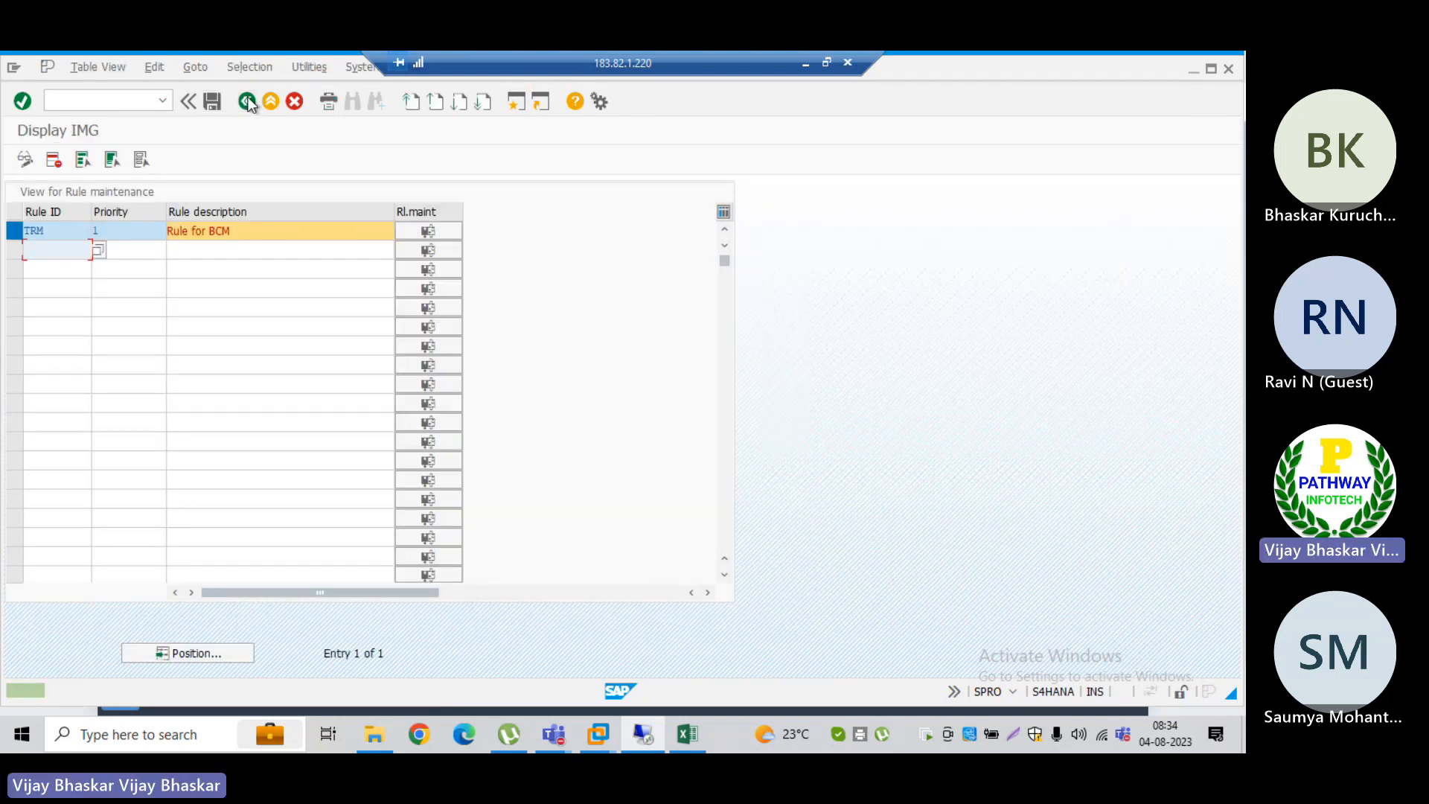